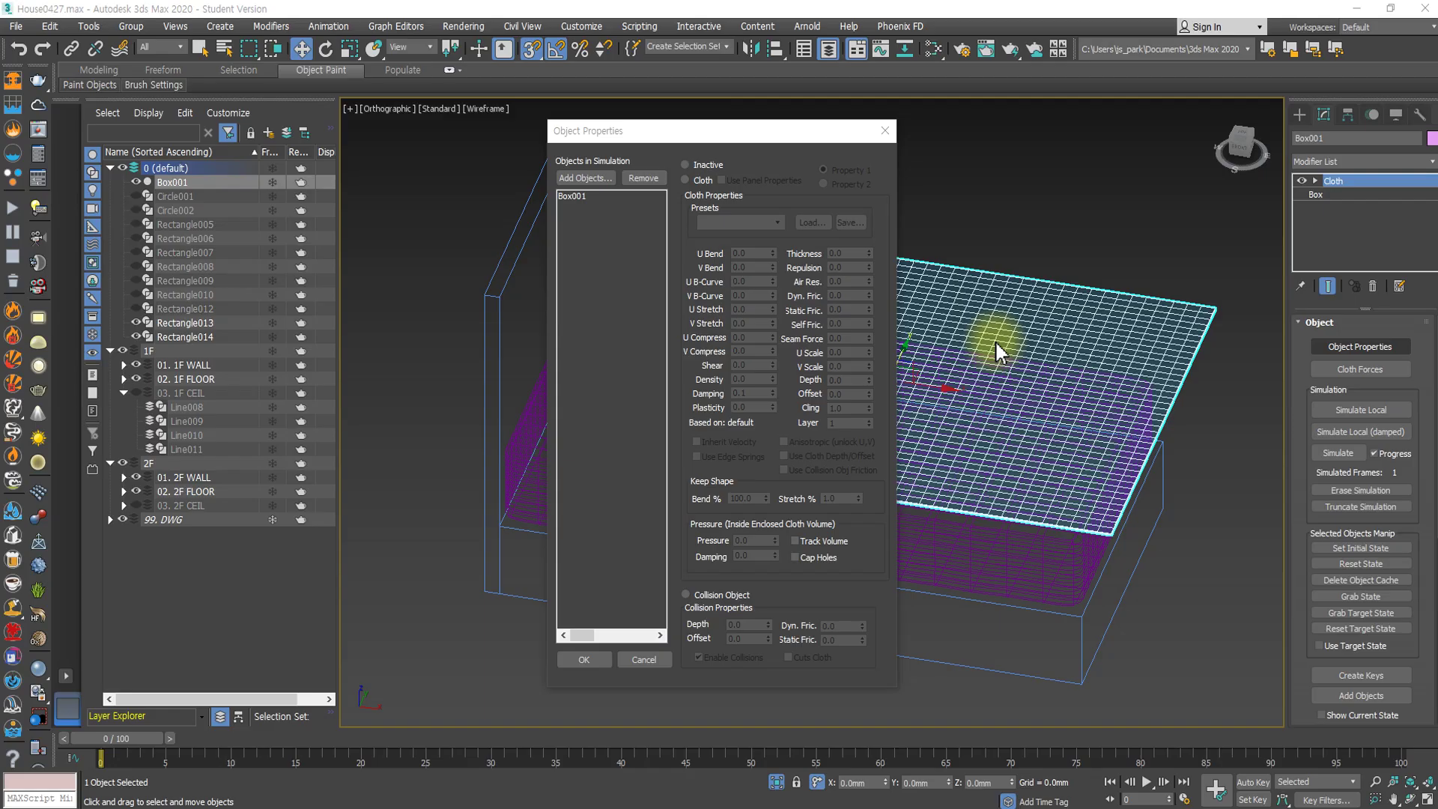
Add Rectangle013 and Rectangle014 to the cloth simulation alongside Box001.
left_click_drag(789, 137, 343, 148)
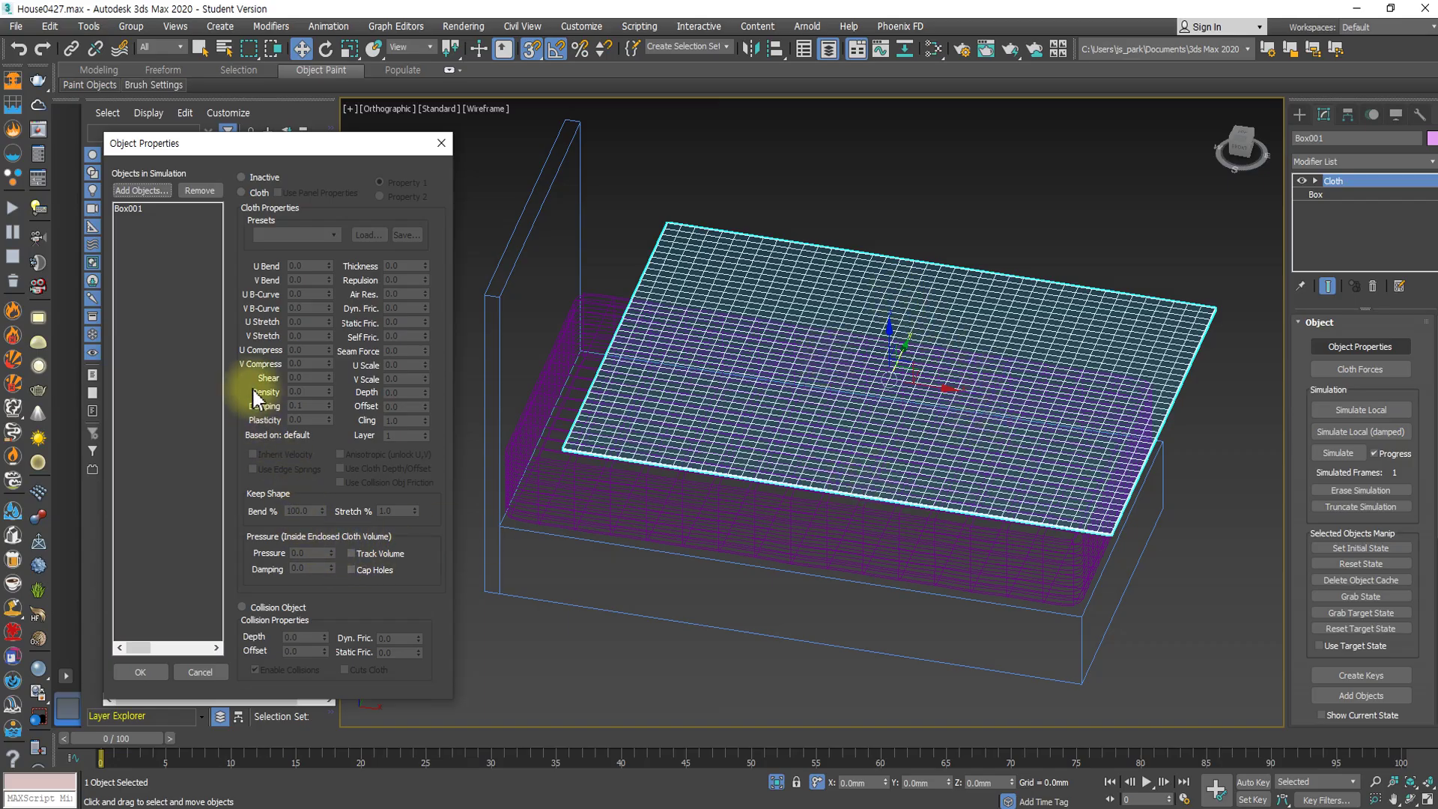
left_click(154, 210)
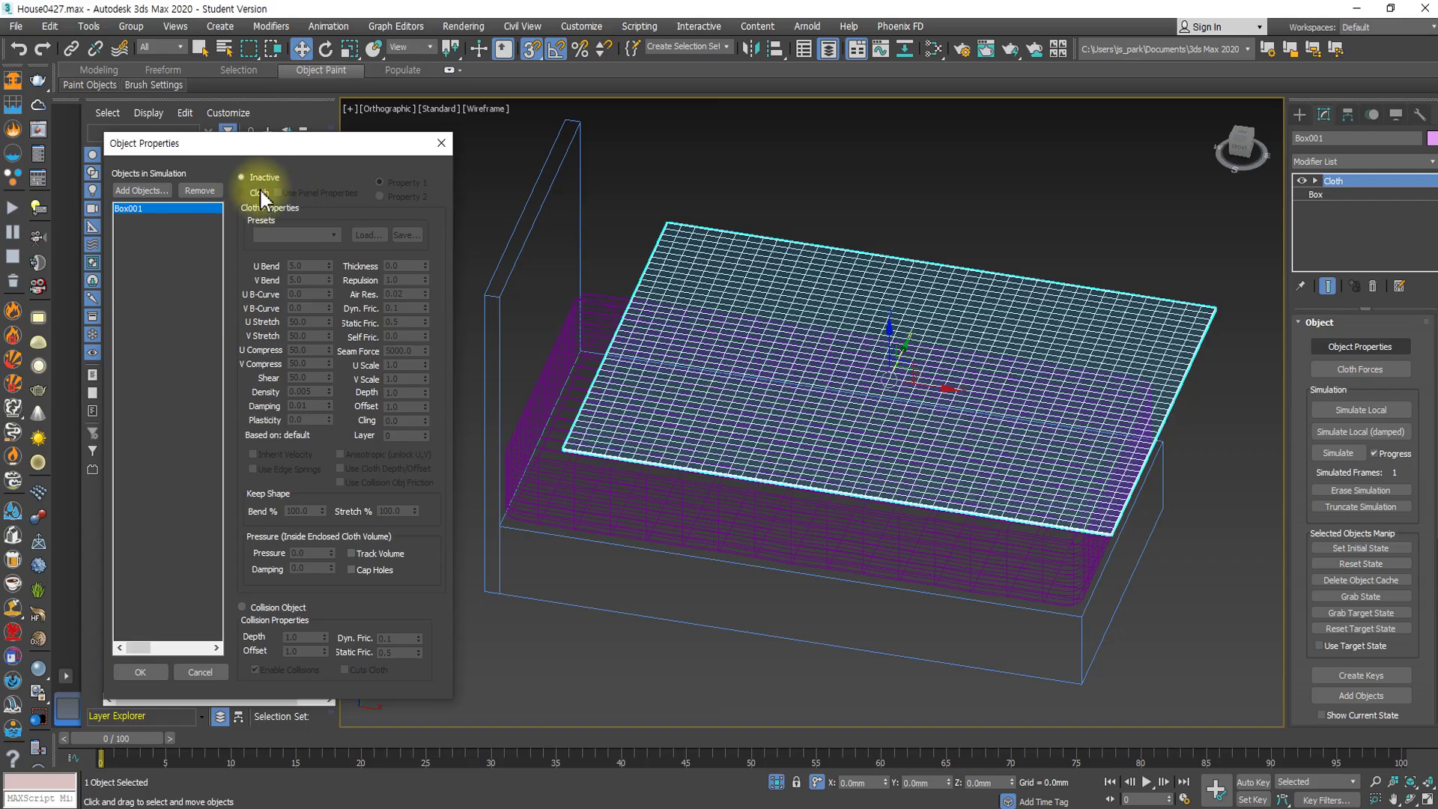
left_click(144, 192)
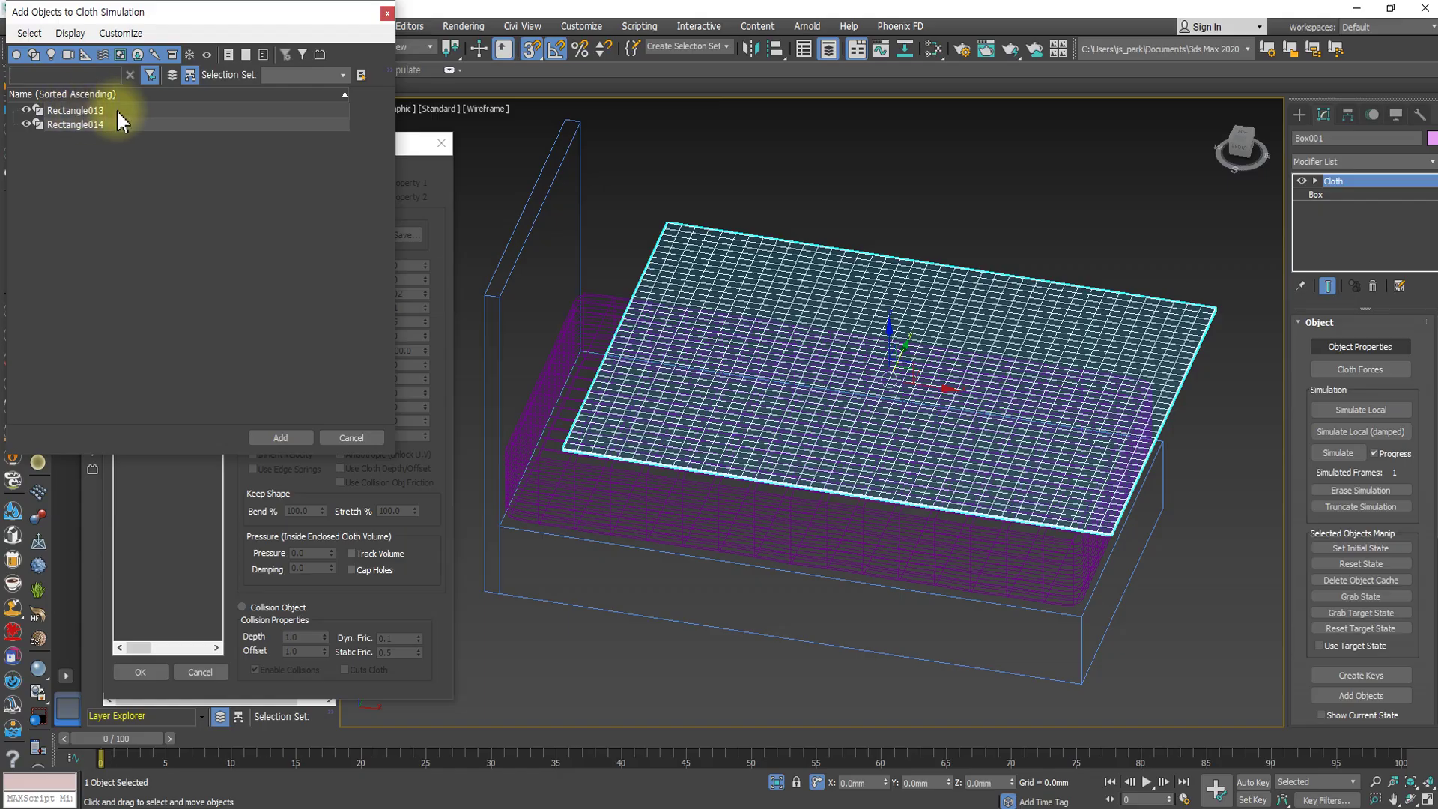
left_click_drag(184, 16, 397, 69)
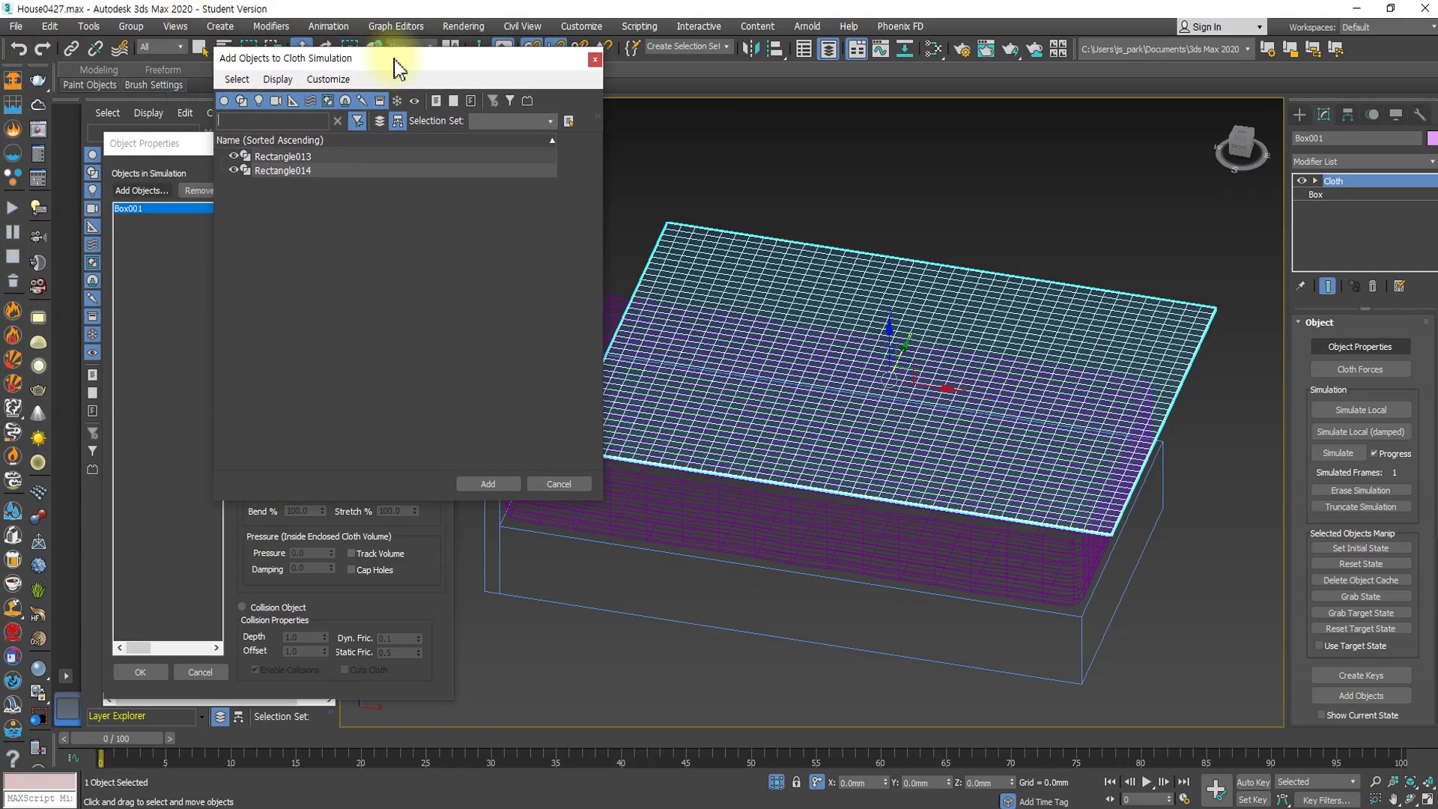
left_click(315, 173)
left_click(311, 158, "ctrl")
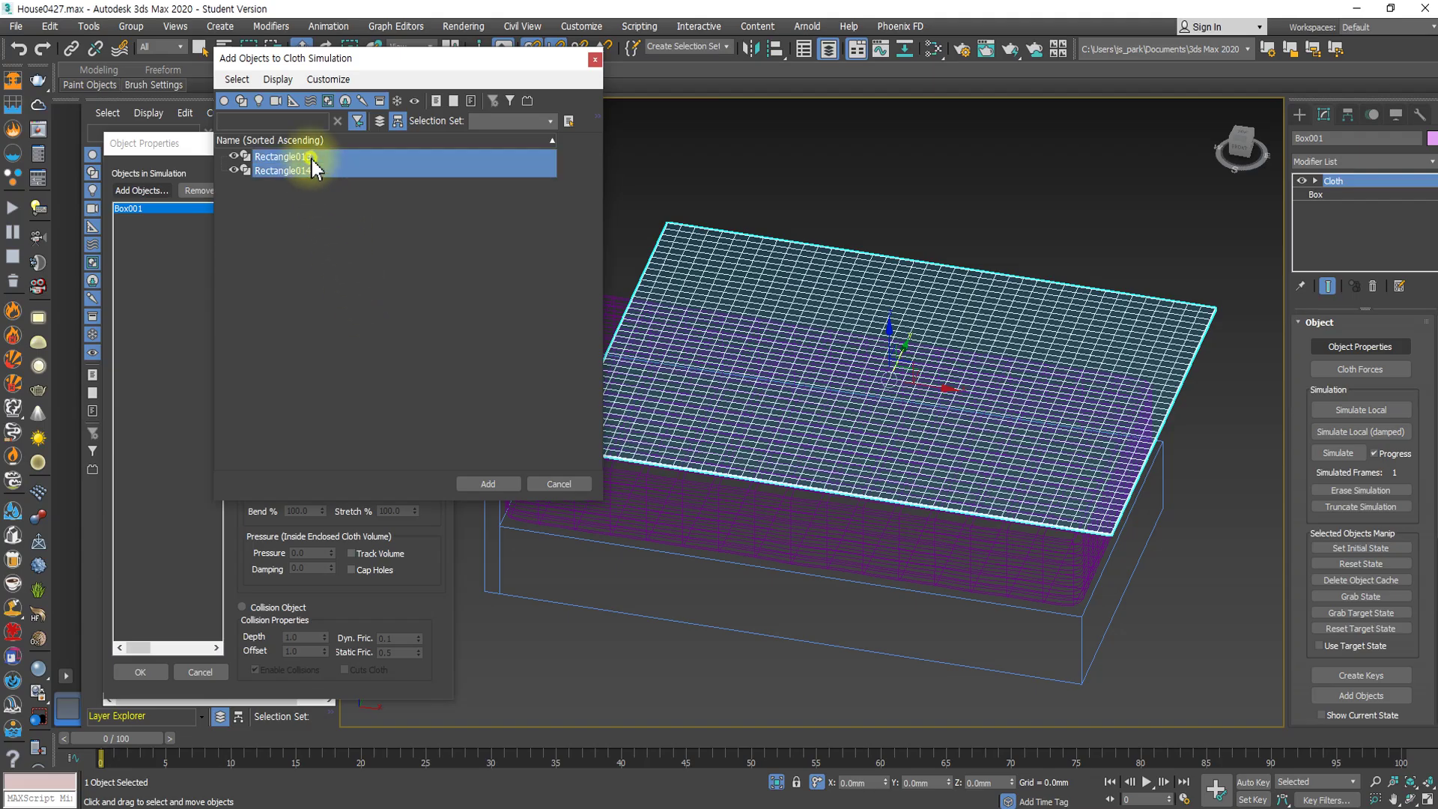
left_click(487, 482)
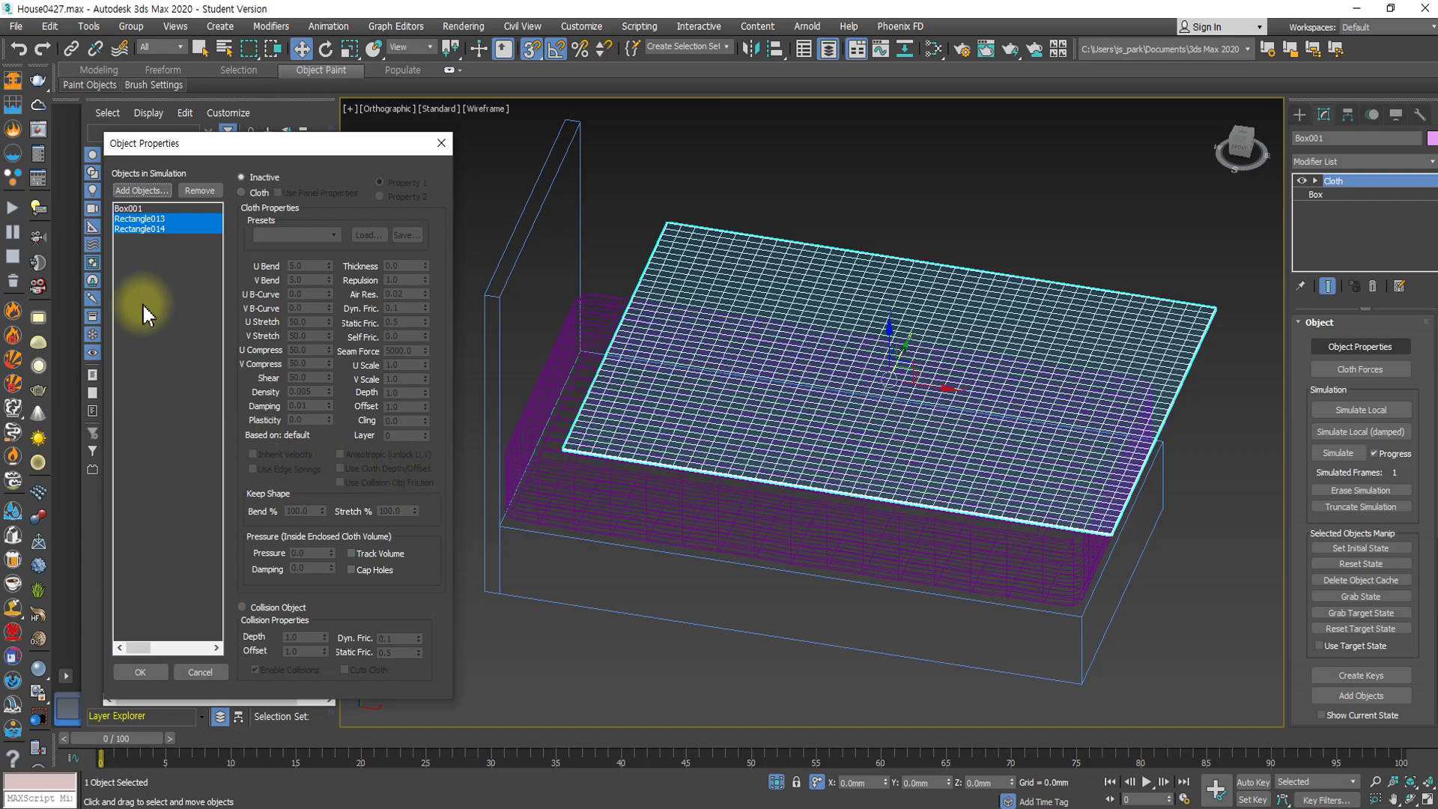
Define Rectangle013 and Rectangle014 as collision objects and Box001 as cloth in the simulation's object properties.
left_click(170, 208)
left_click_drag(177, 218, 165, 227)
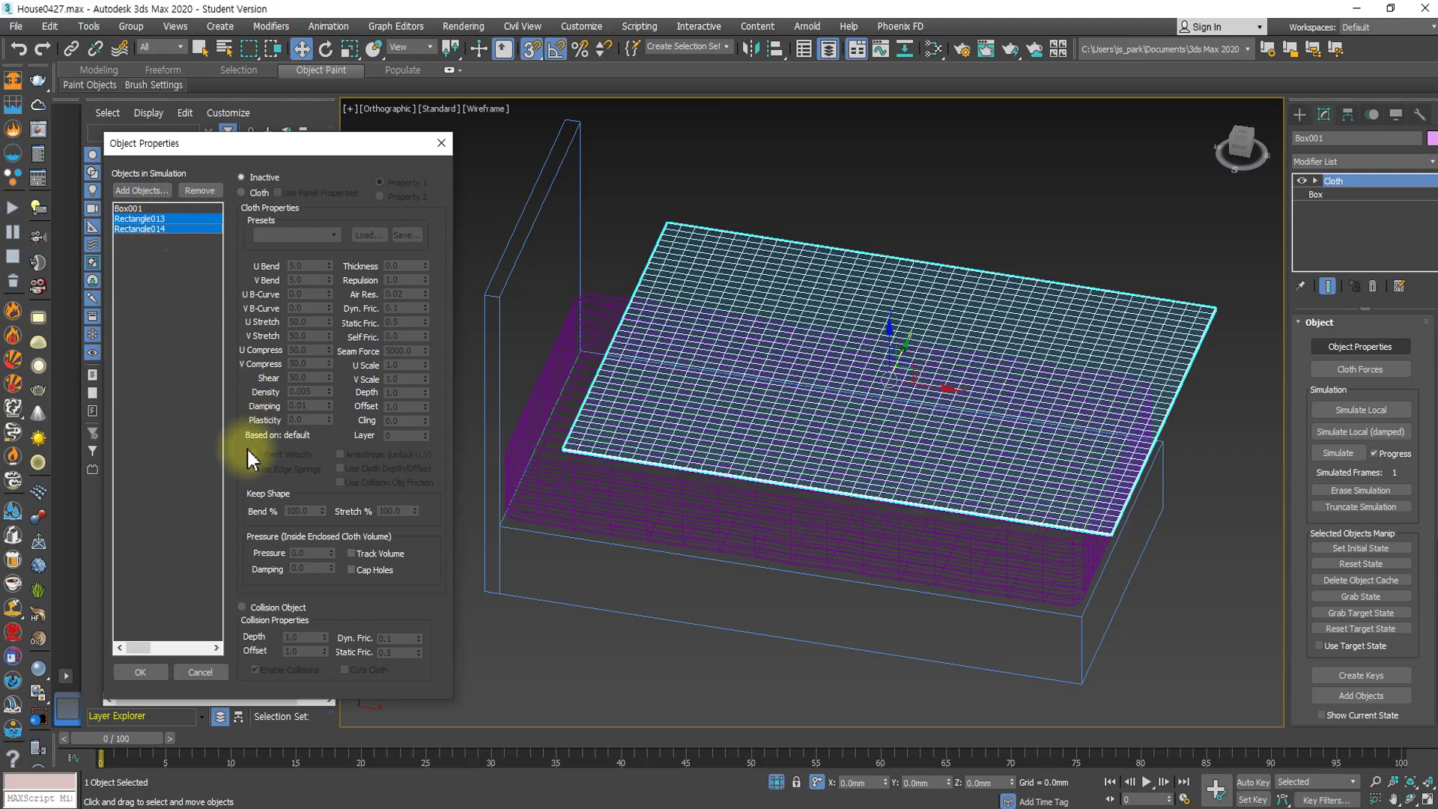
left_click(242, 607)
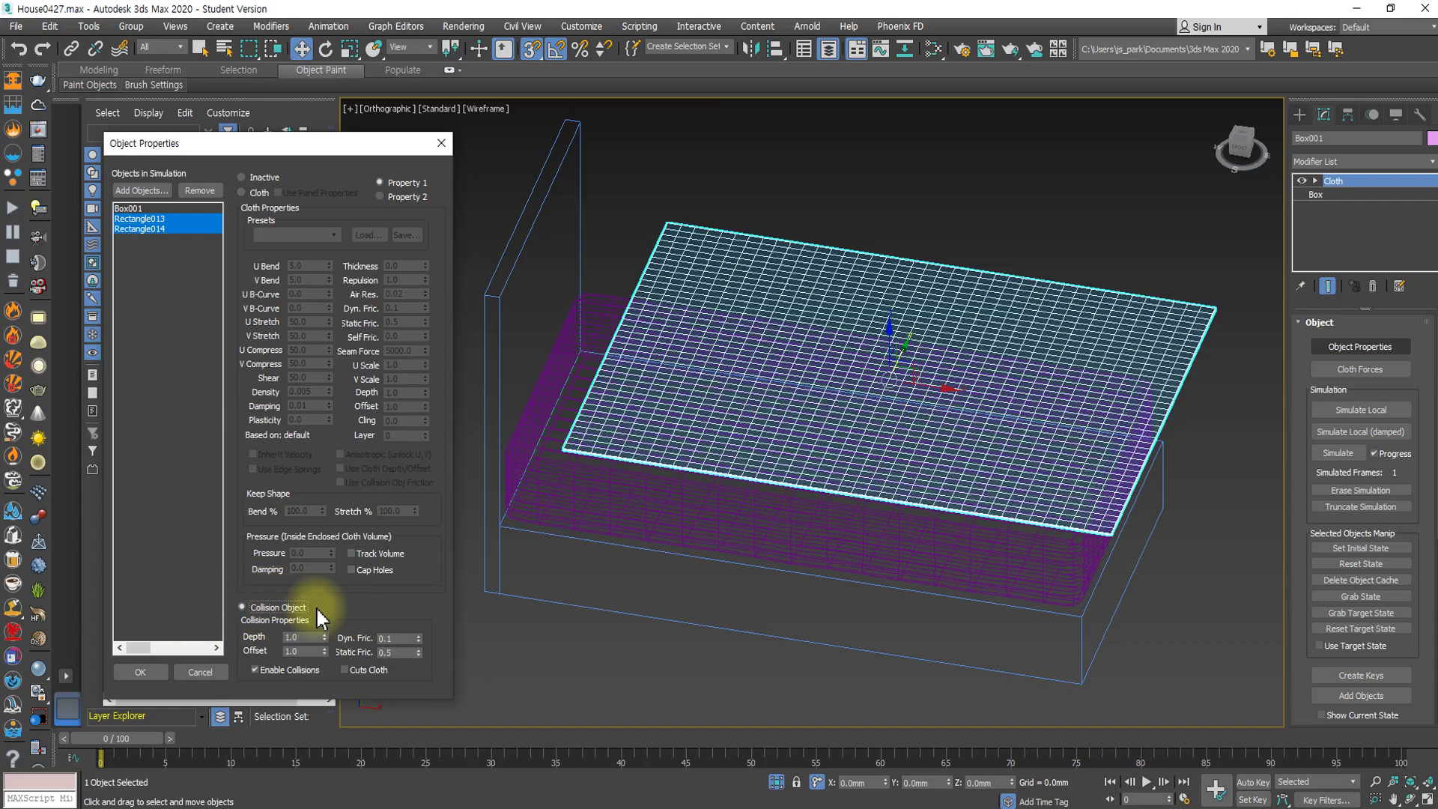
left_click(129, 208)
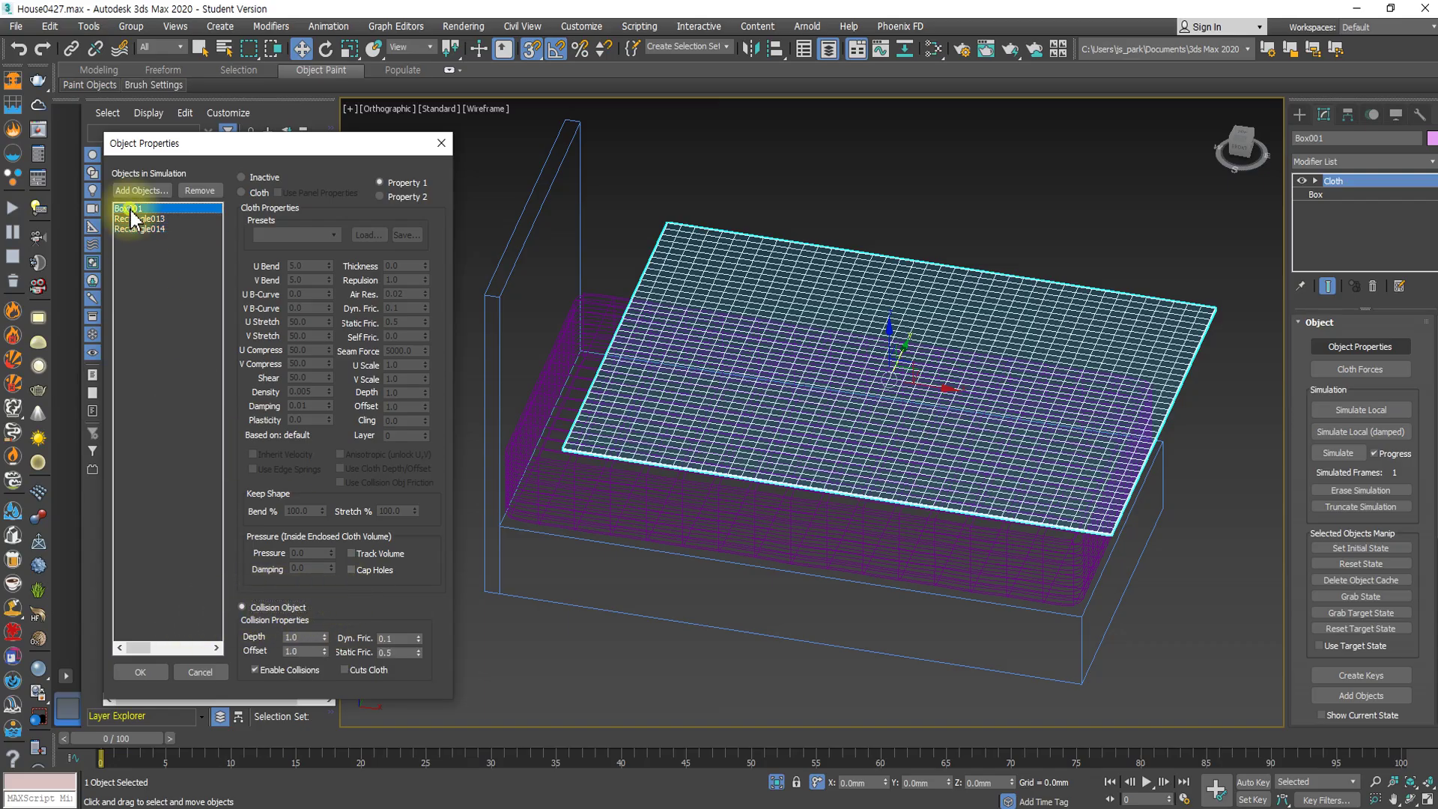
left_click(245, 193)
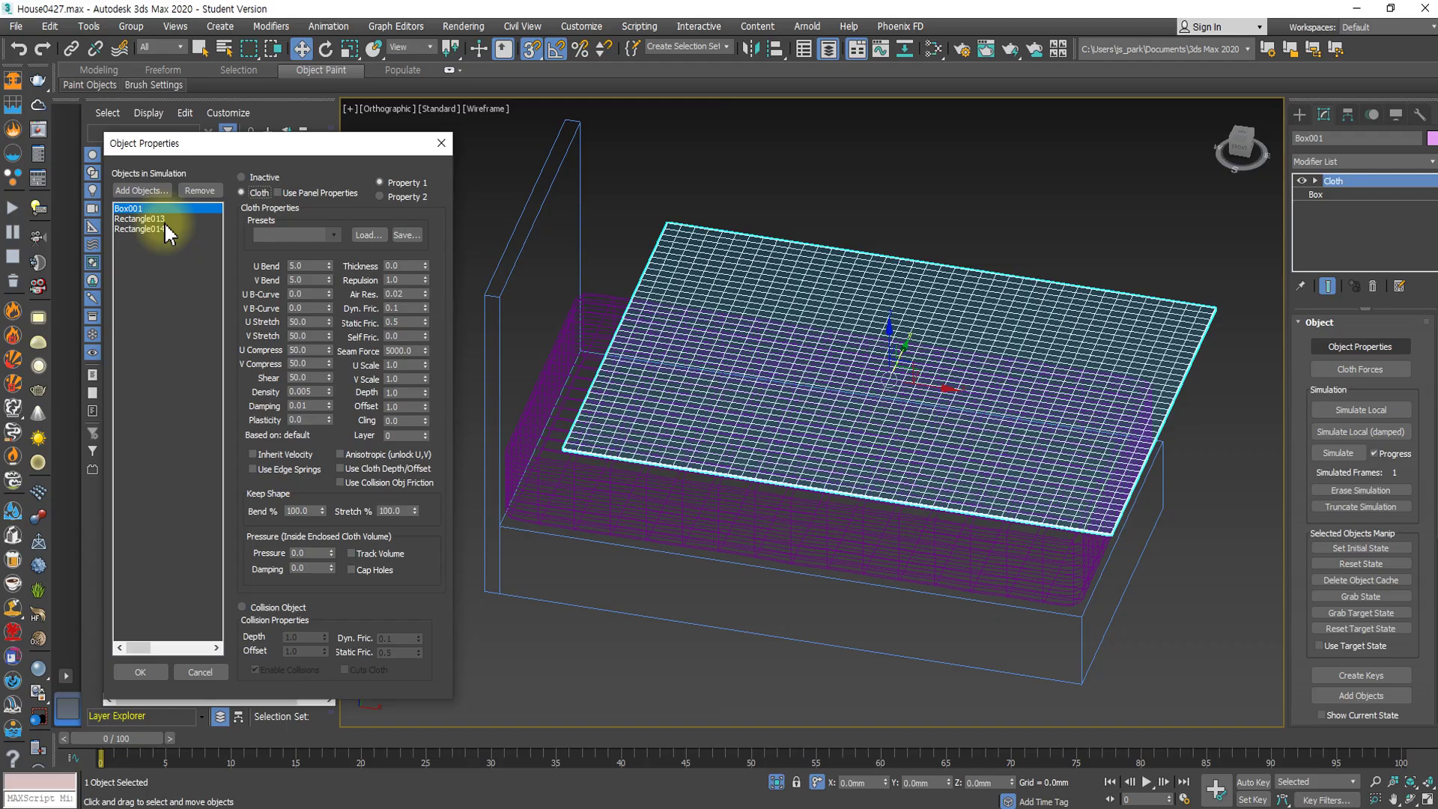
left_click(139, 670)
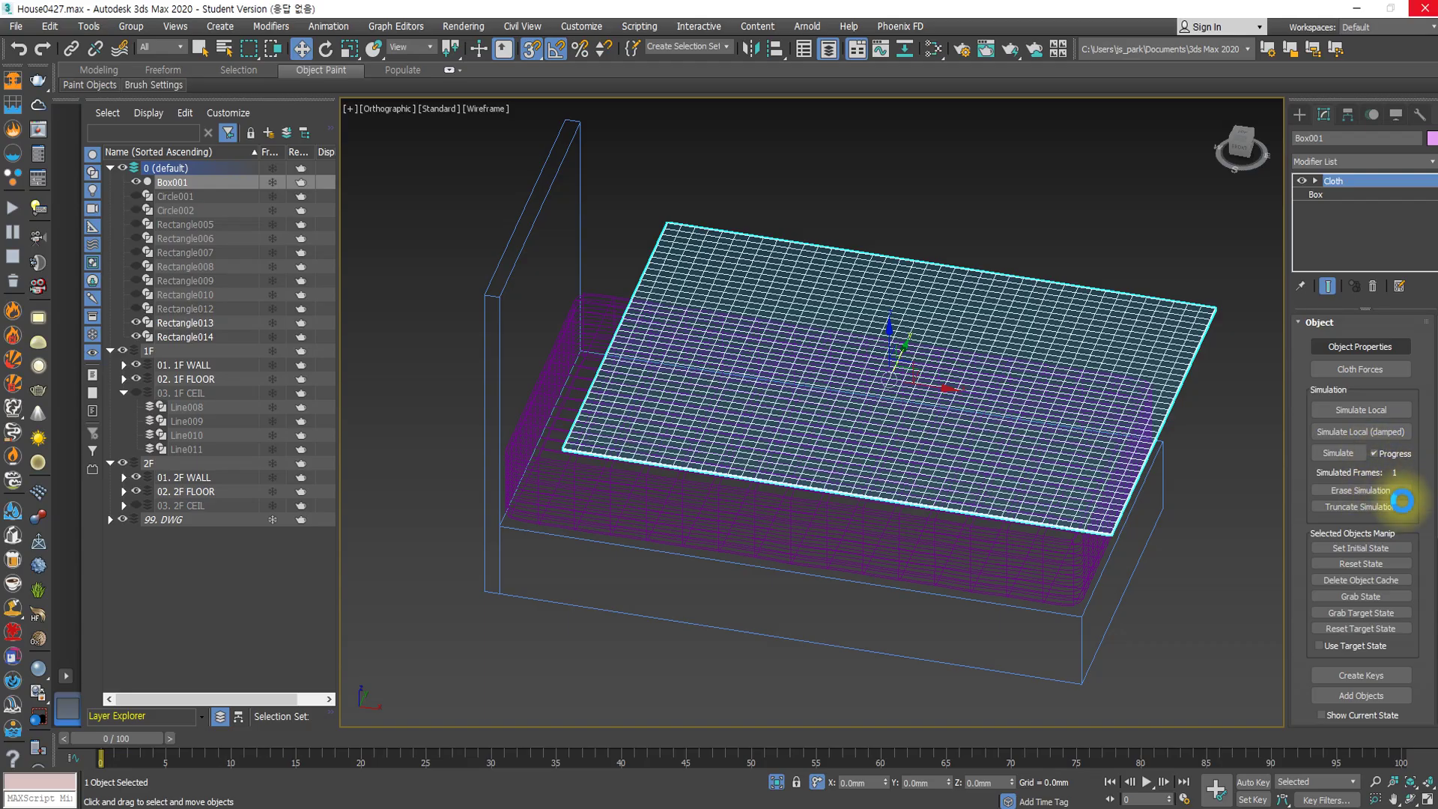
Apply the Wool cloth preset to Box001 in the cloth object properties.
scroll(1402, 500, "down", 2)
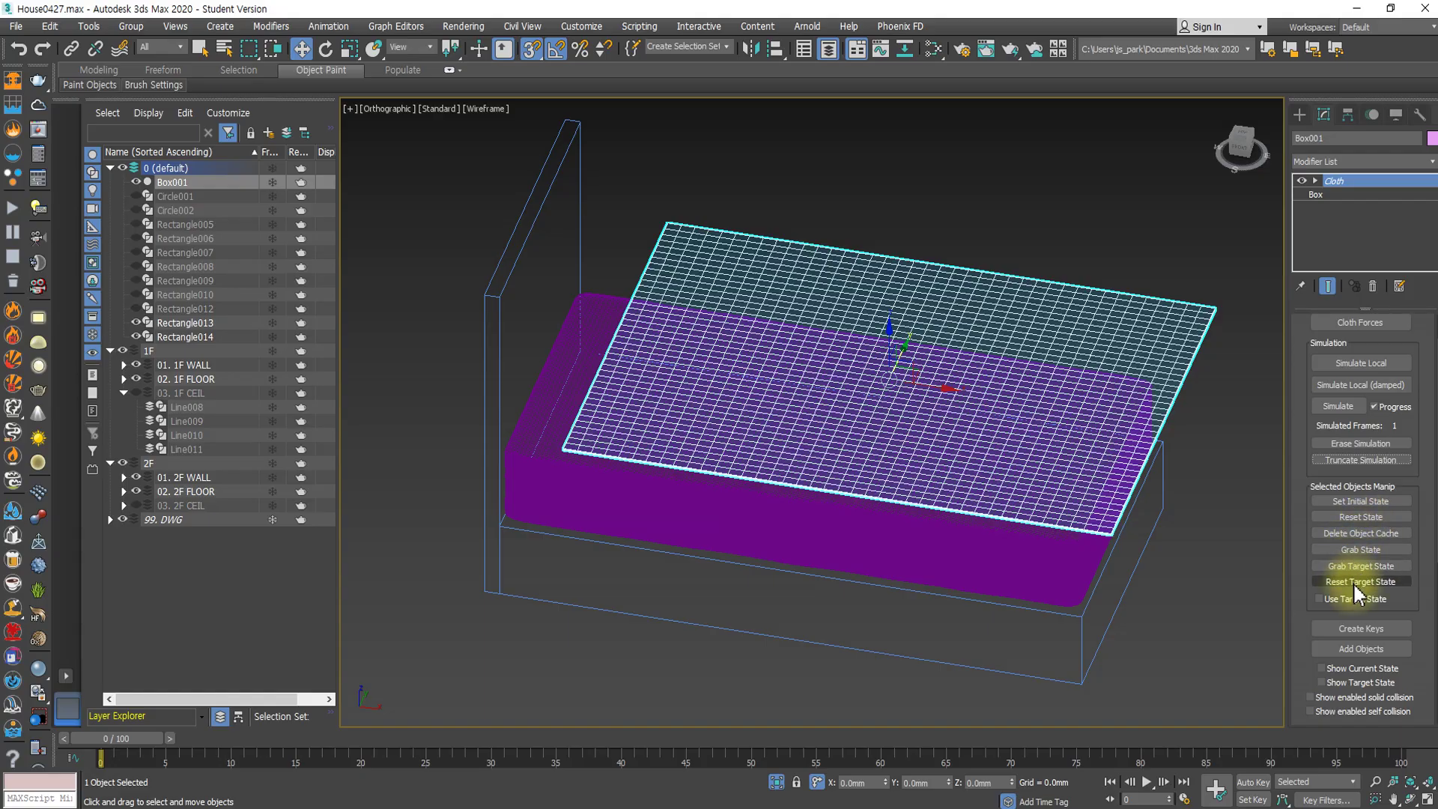
scroll(1363, 361, "up", 2)
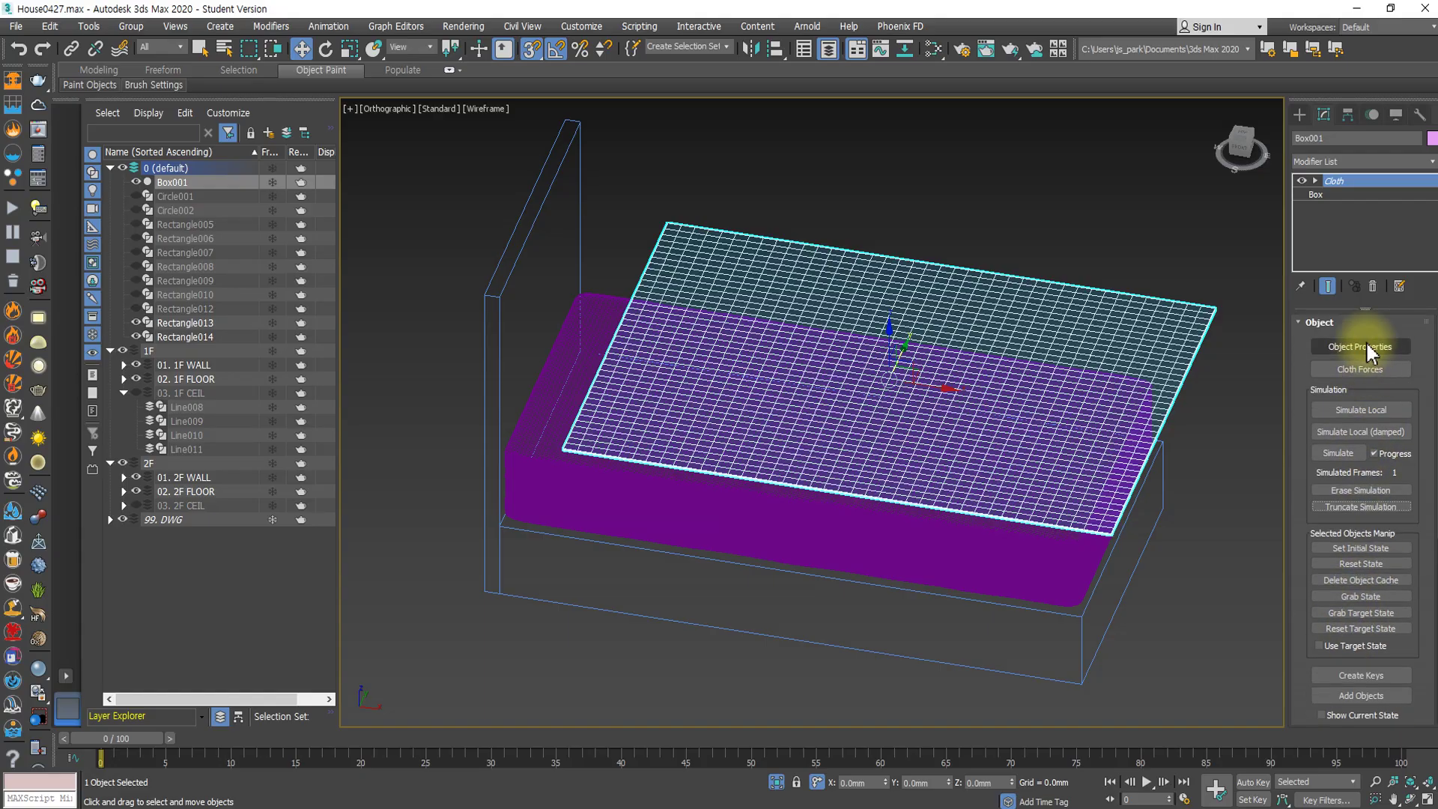
left_click(1367, 345)
left_click(583, 199)
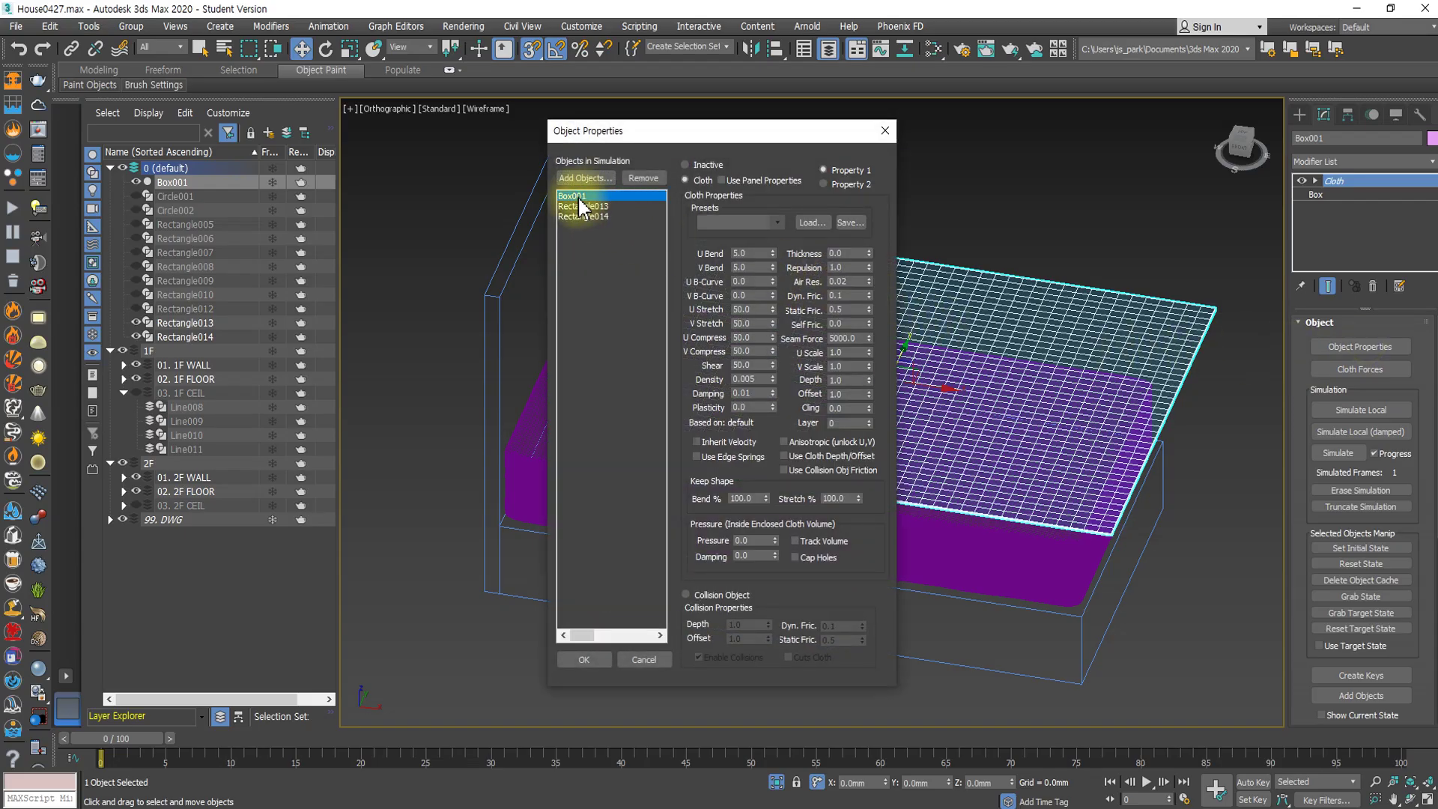
left_click(775, 221)
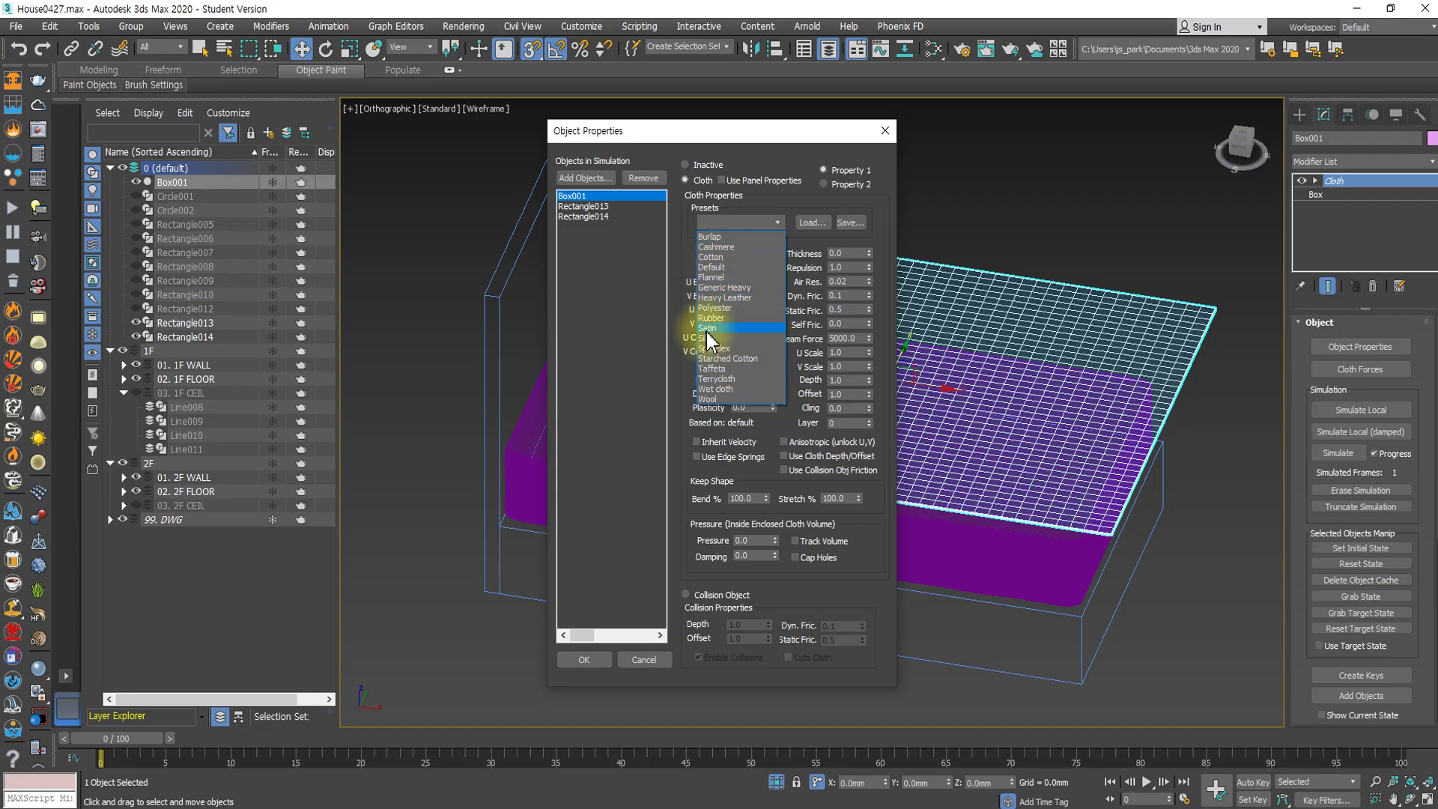
left_click(714, 399)
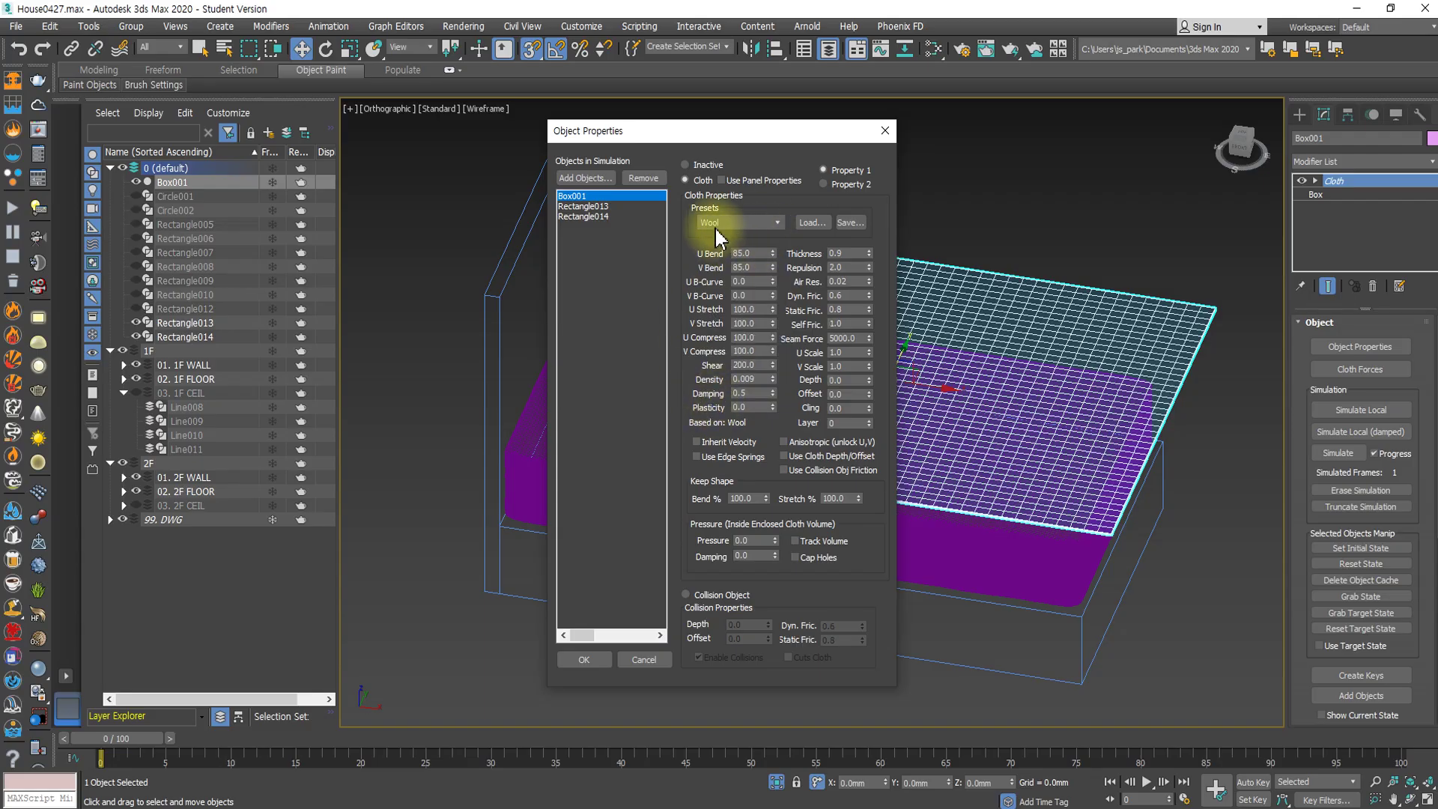
left_click(588, 660)
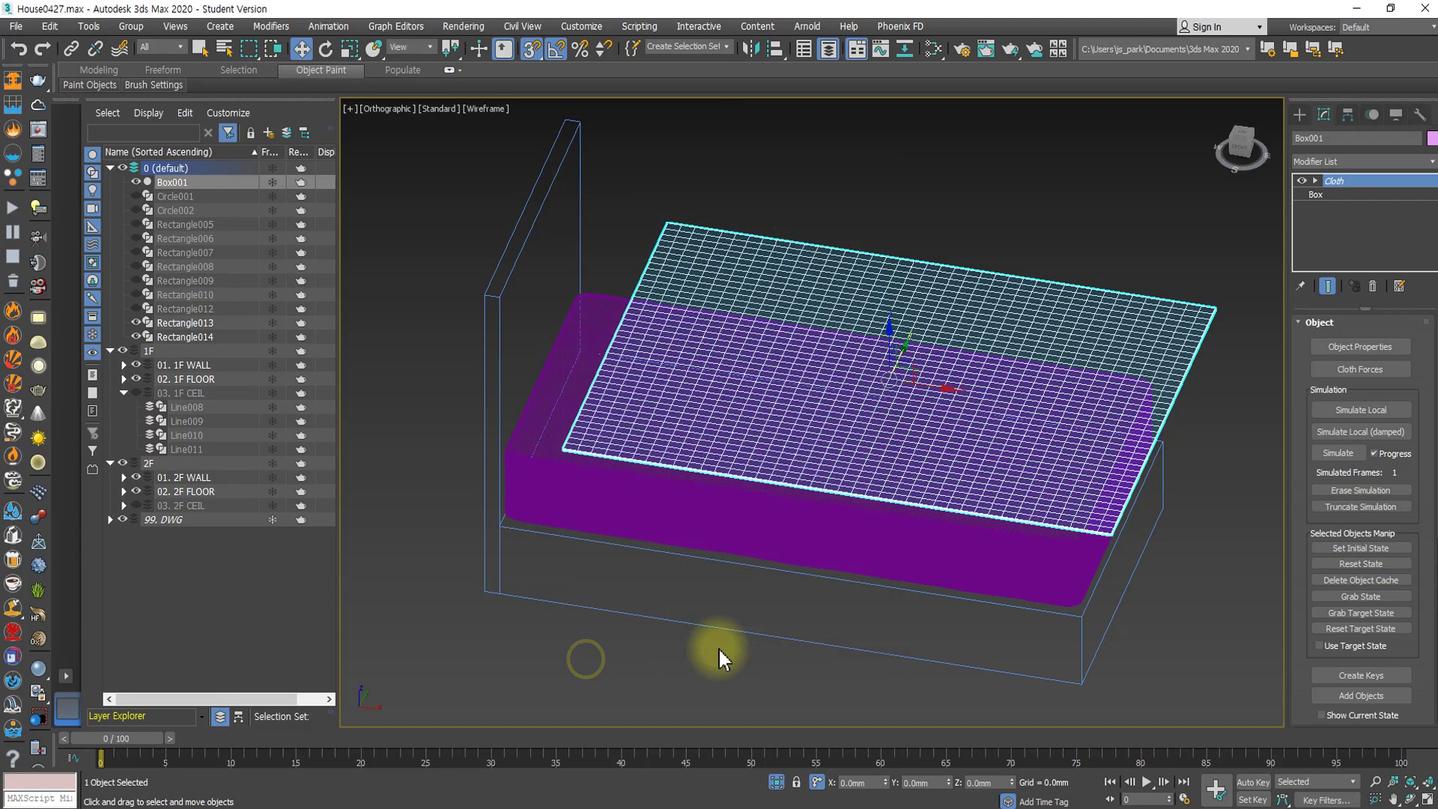
Simulate the cloth to about frame 29 with the viewport switched to shaded display, and rewind the timeline to frame 0.
left_click(1341, 580)
left_click(1340, 453)
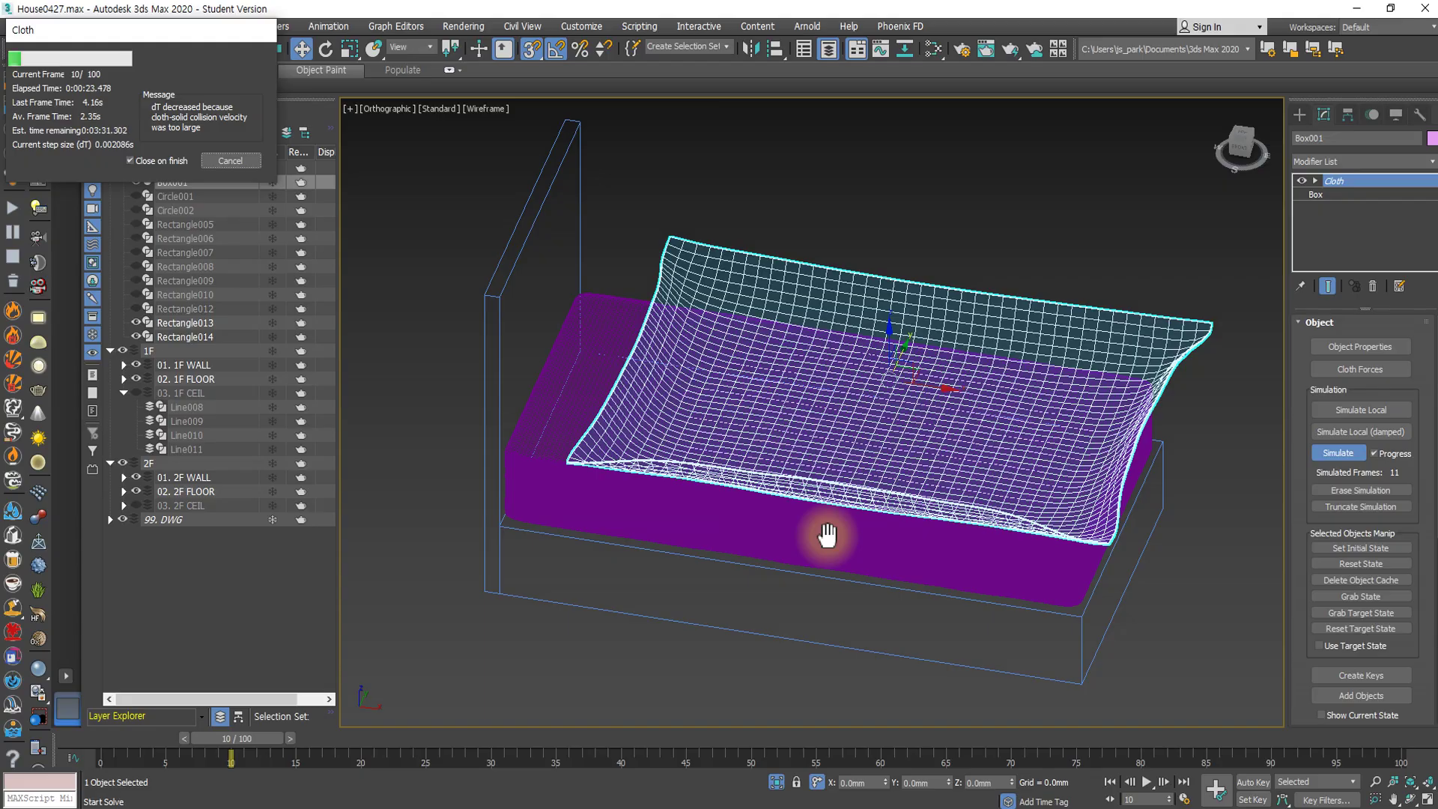
key("F3")
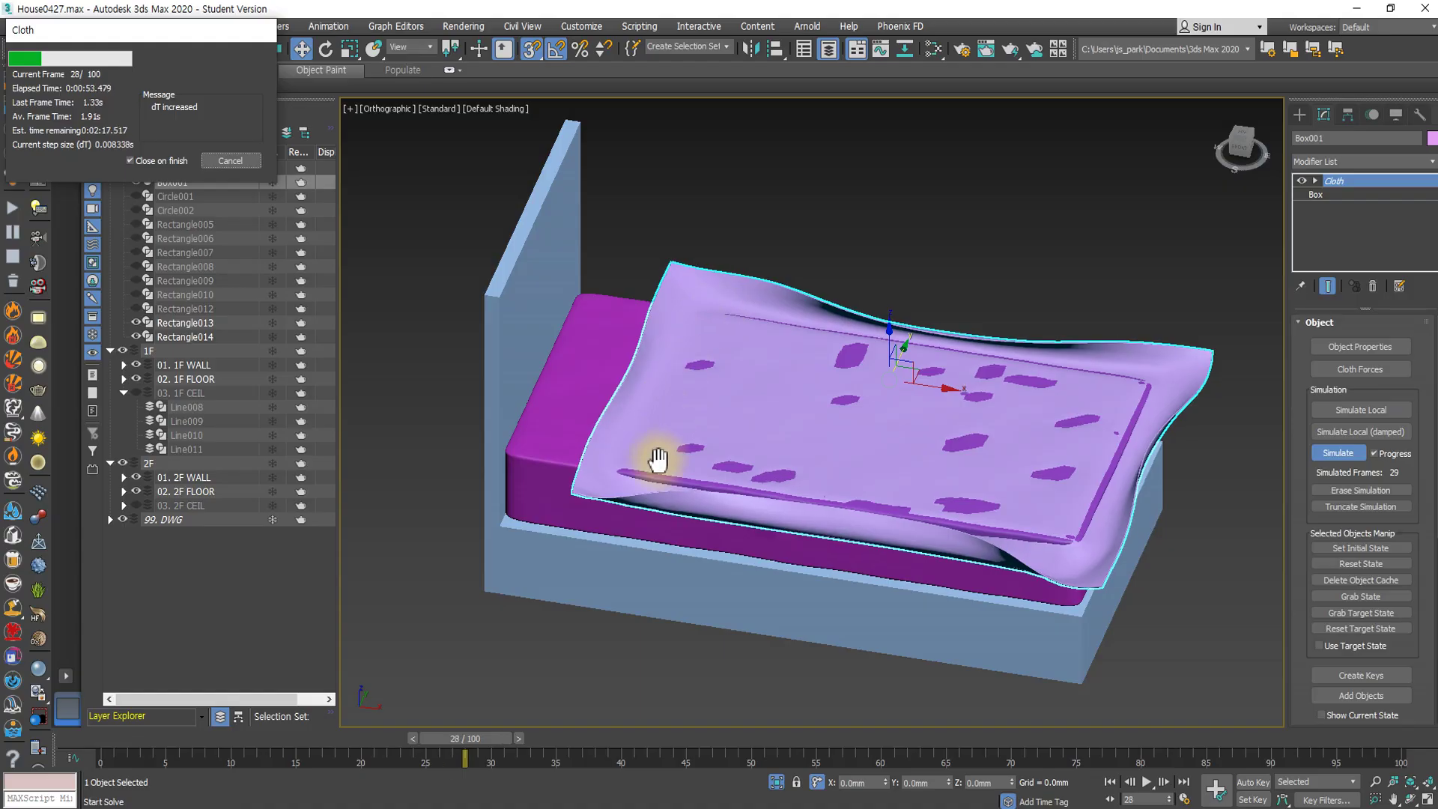
left_click(236, 162)
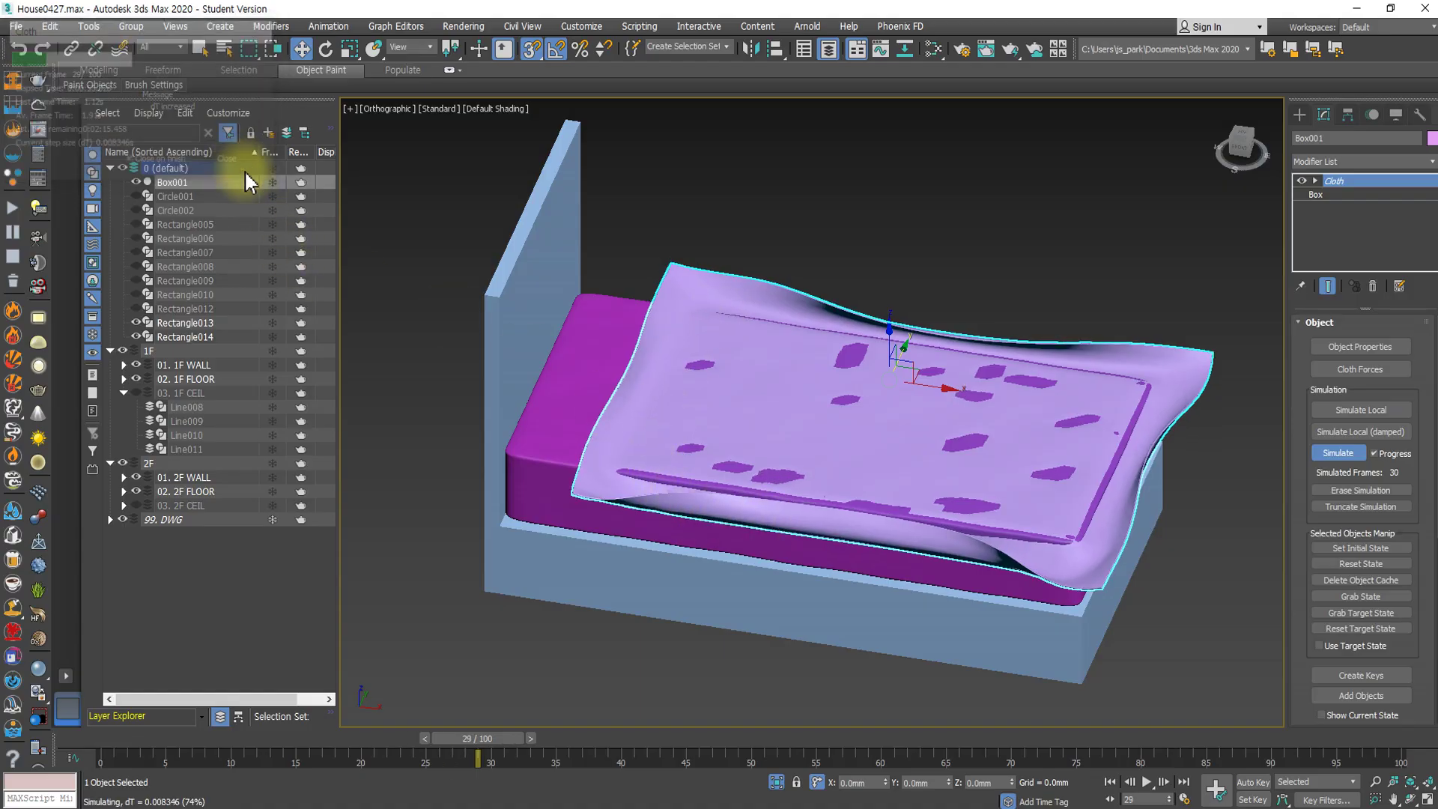
left_click_drag(486, 738, 90, 741)
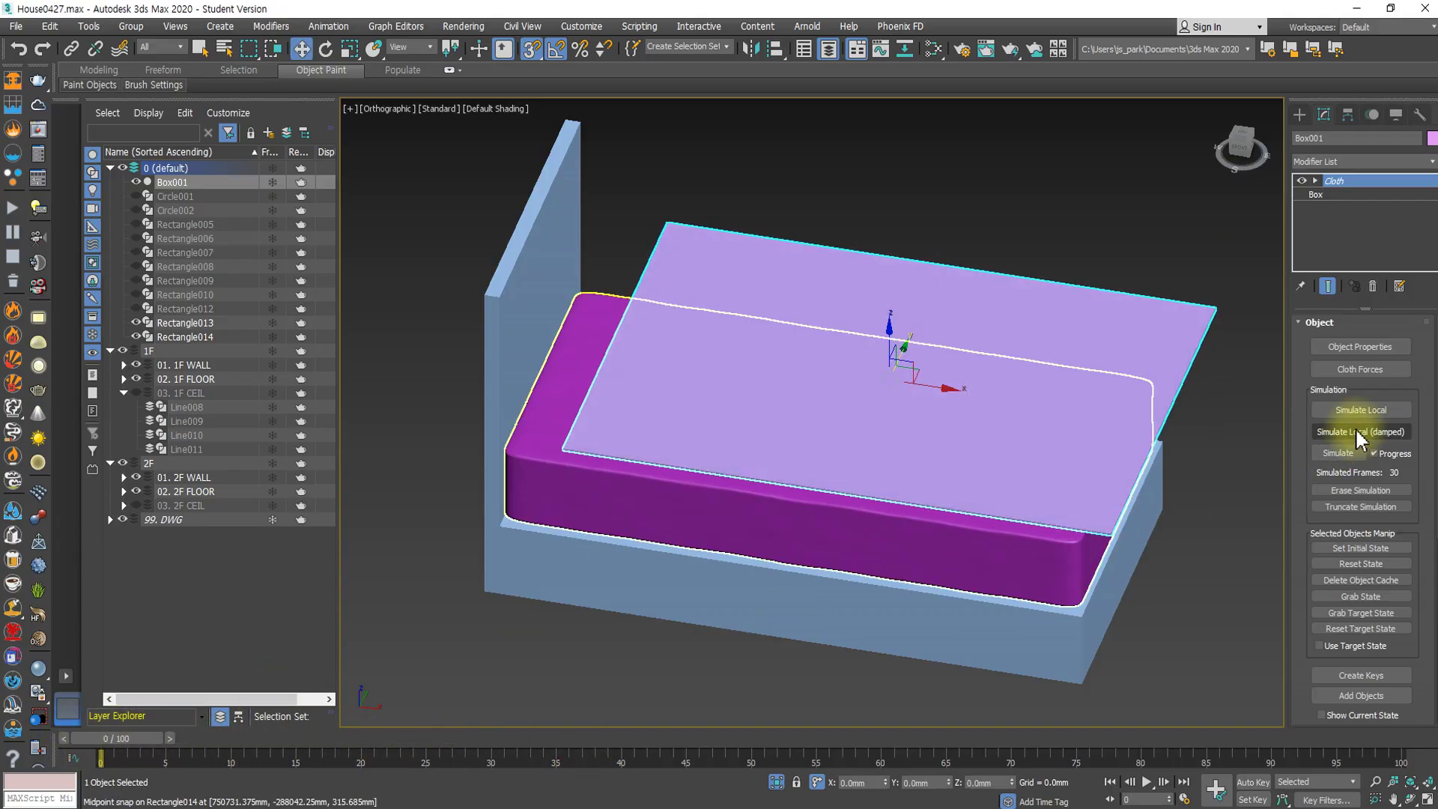
Set Box001's cloth pressure to 2 and its pressure damping to 50.
left_click(1358, 348)
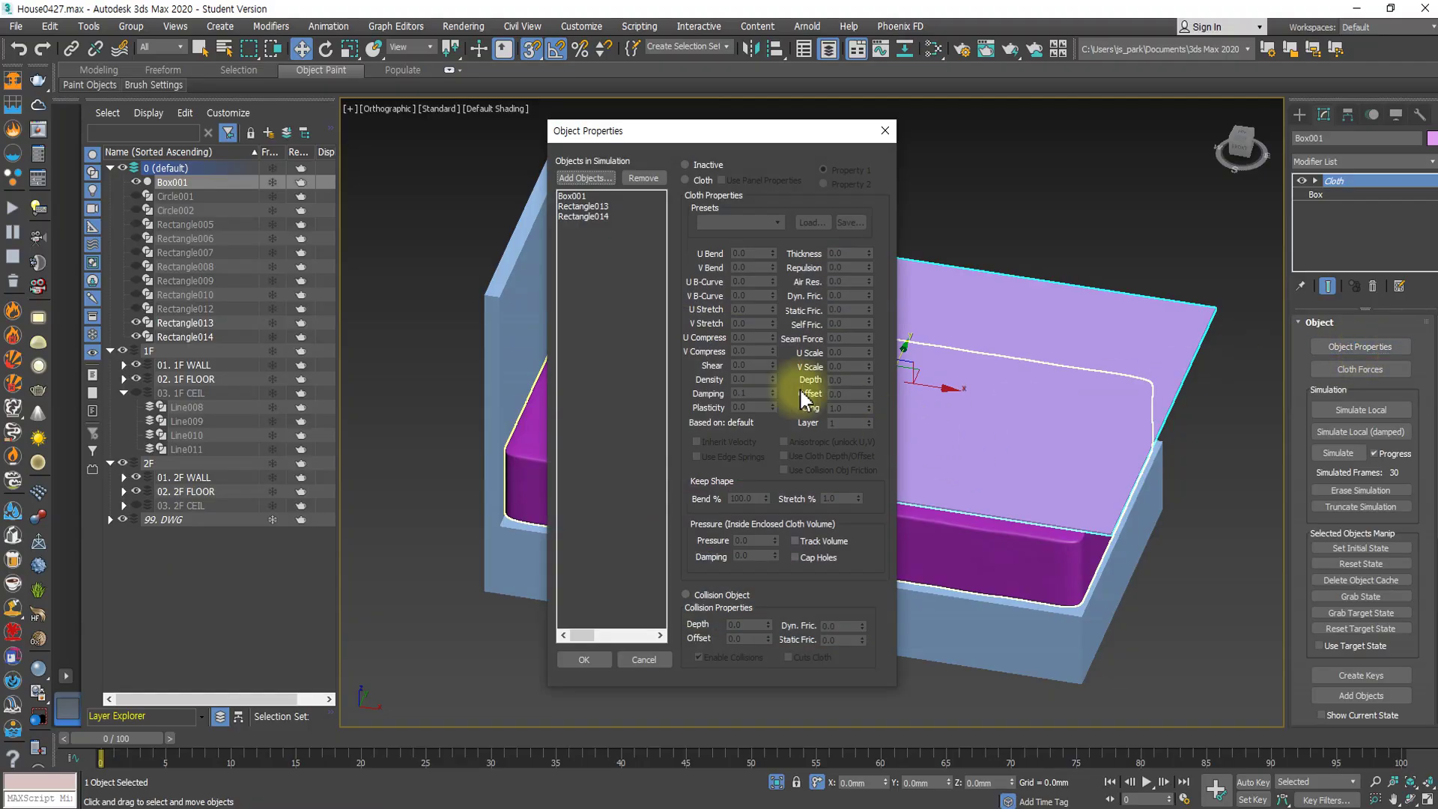
left_click(573, 196)
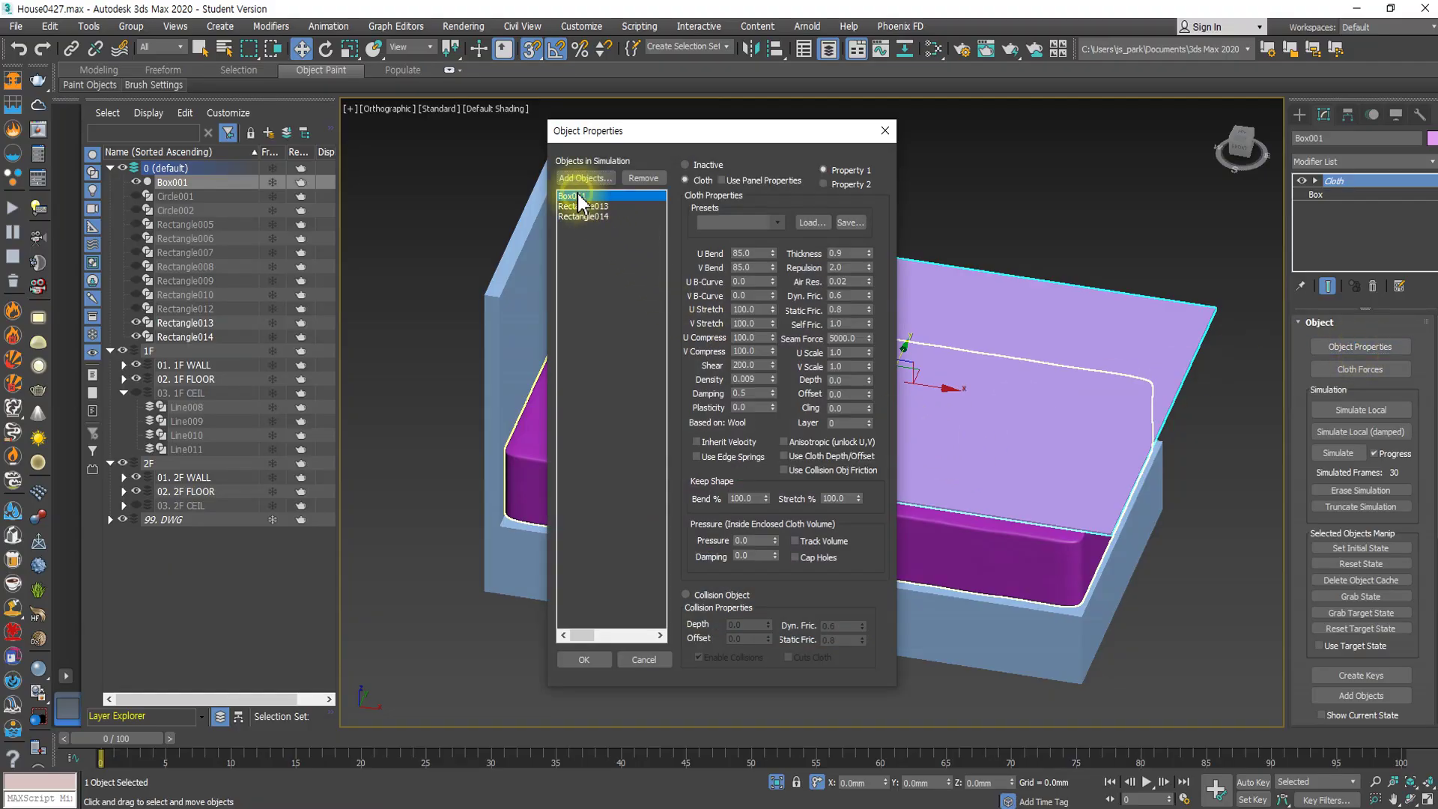
left_click(756, 556)
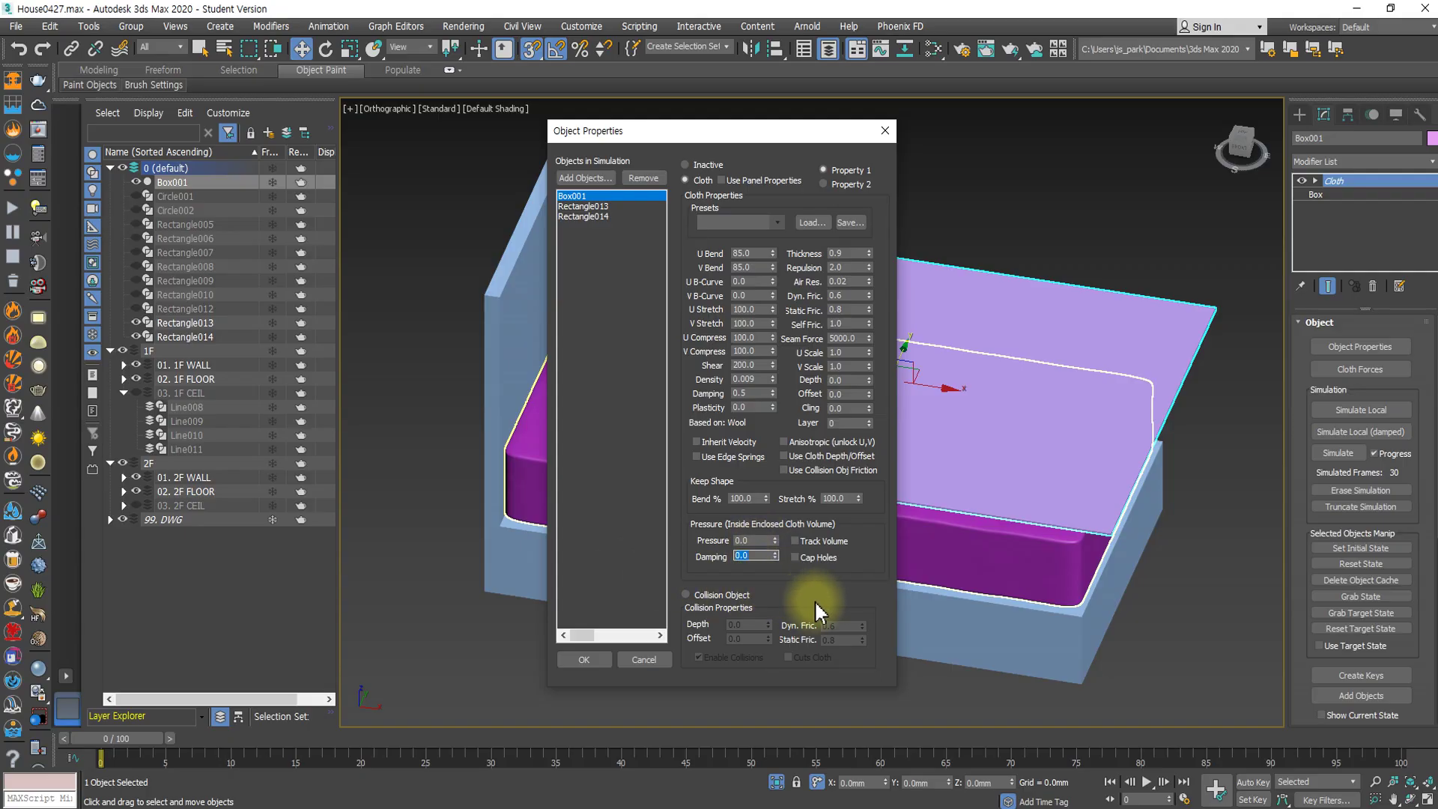
type("50")
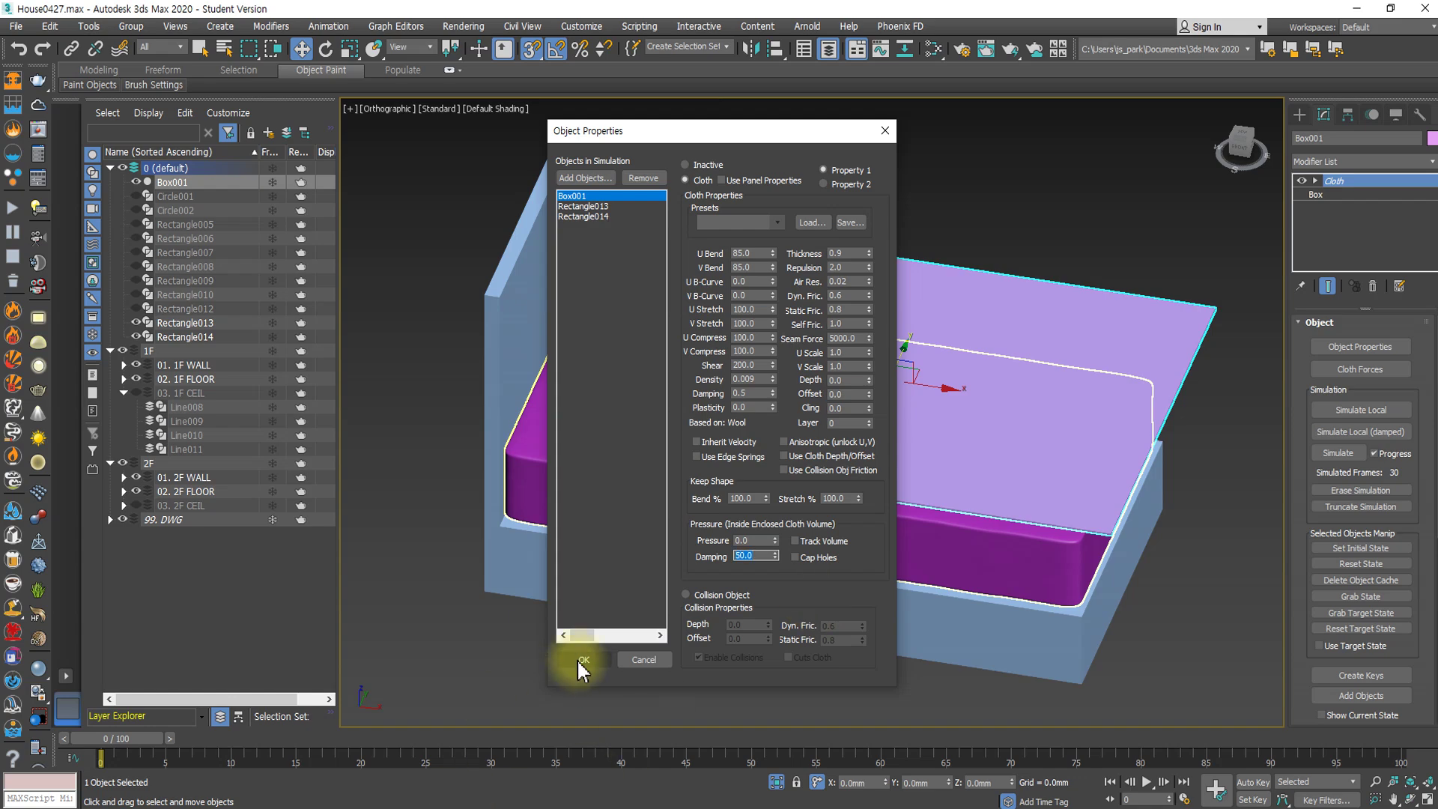
left_click(752, 539)
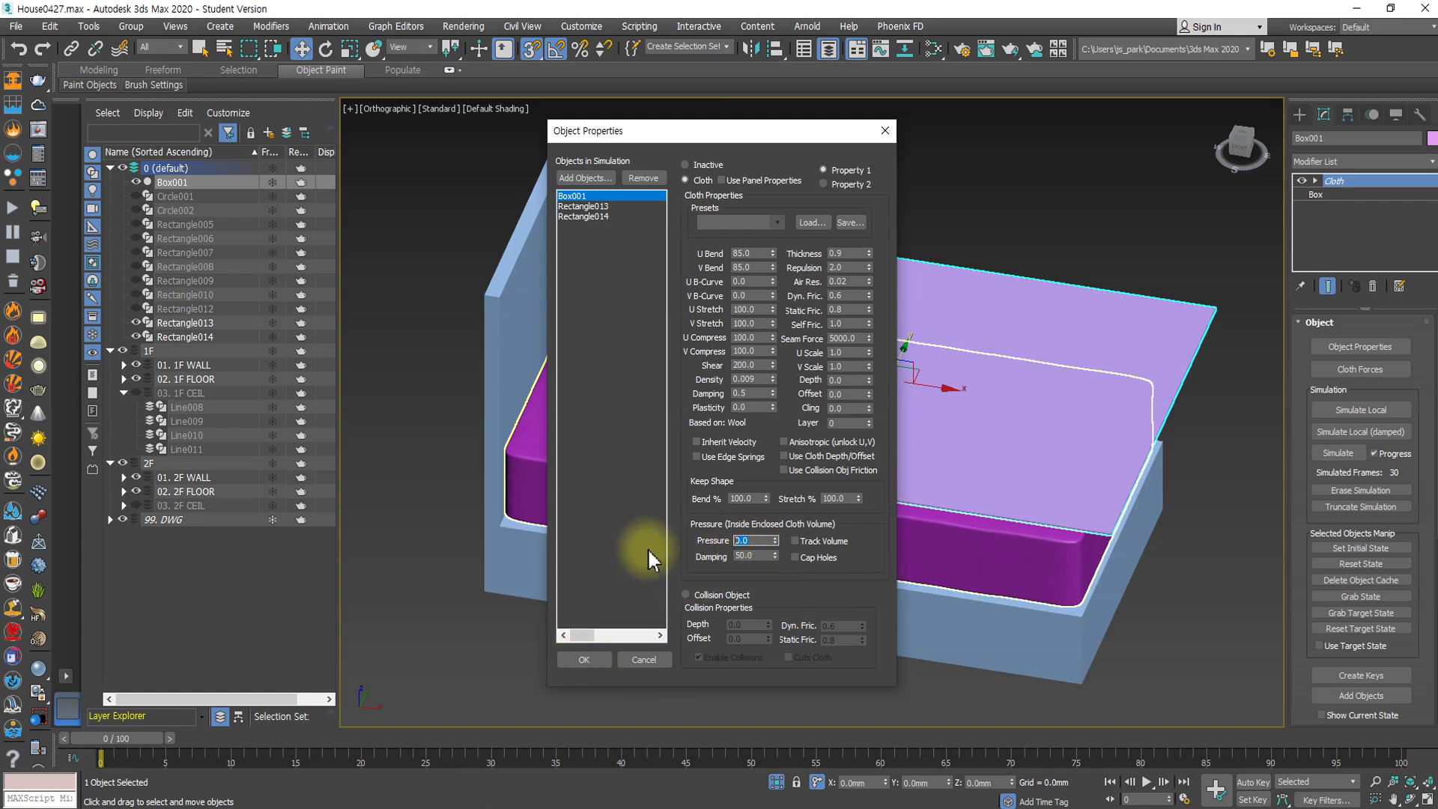
type("2")
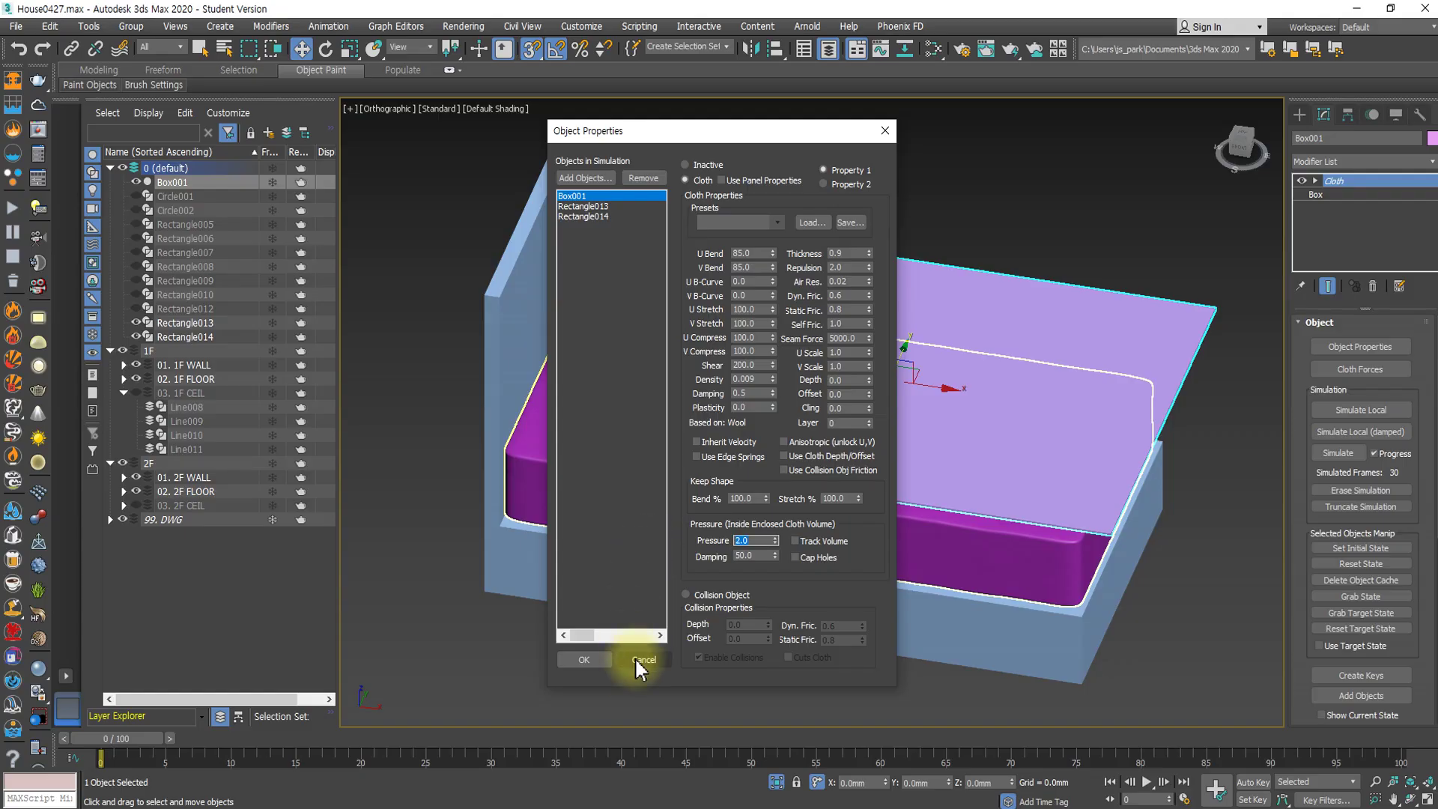
left_click(584, 659)
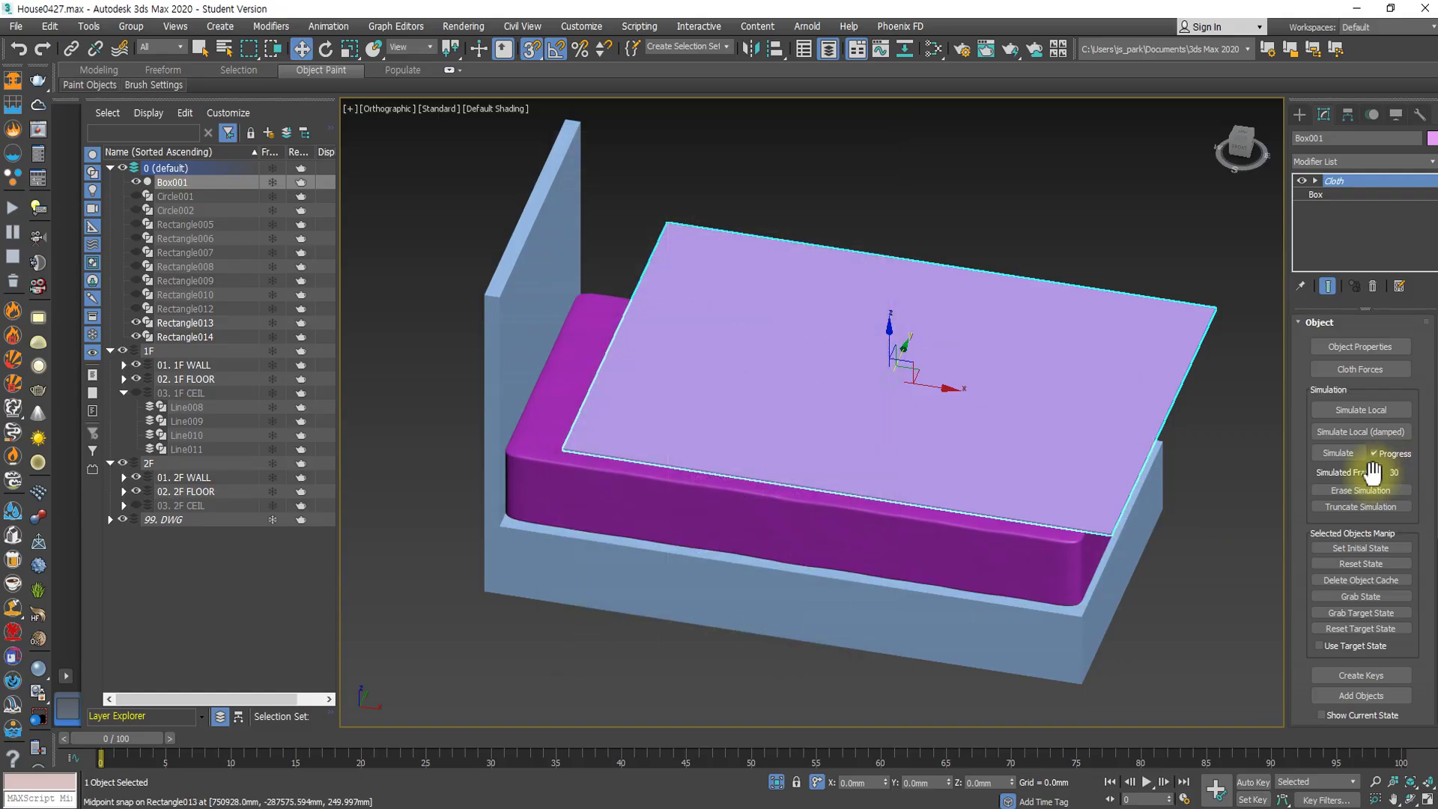
Continue the cloth simulation to about frame 34, stop it and erase the simulated frames.
left_click(1337, 453)
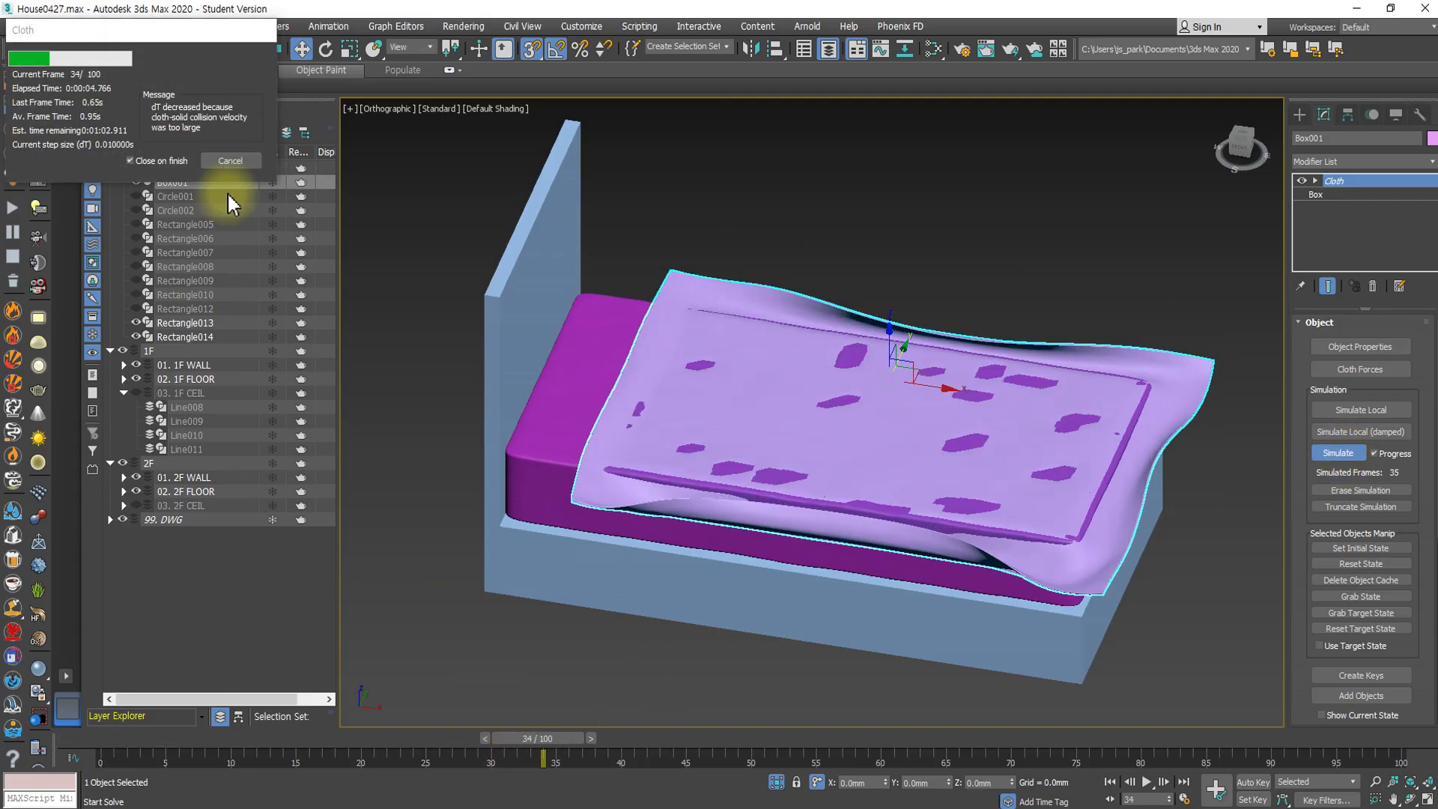
left_click(230, 163)
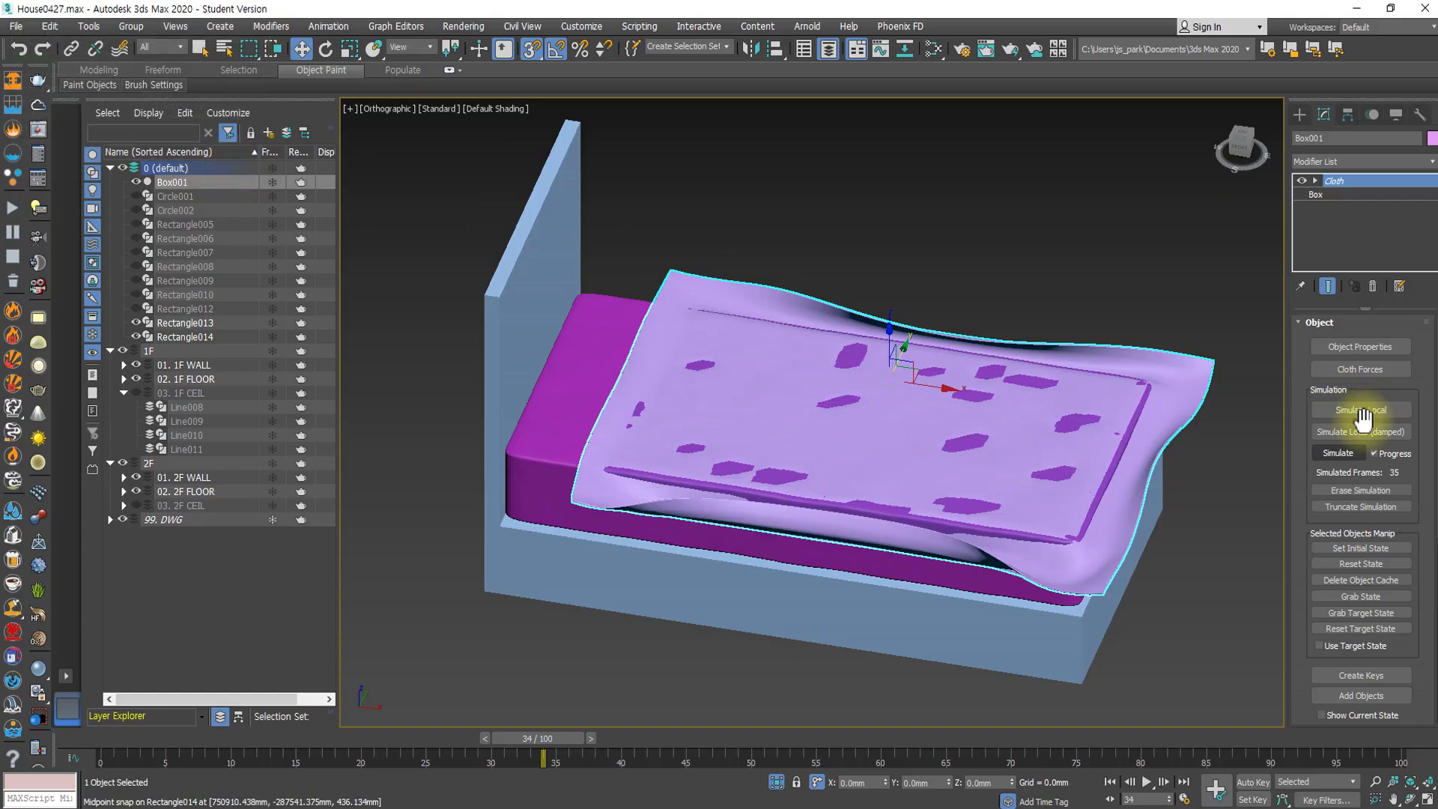
left_click(1363, 491)
Rerun the cloth simulation from the flat sheet to about frame 29, stop it and erase the result.
left_click(1338, 454)
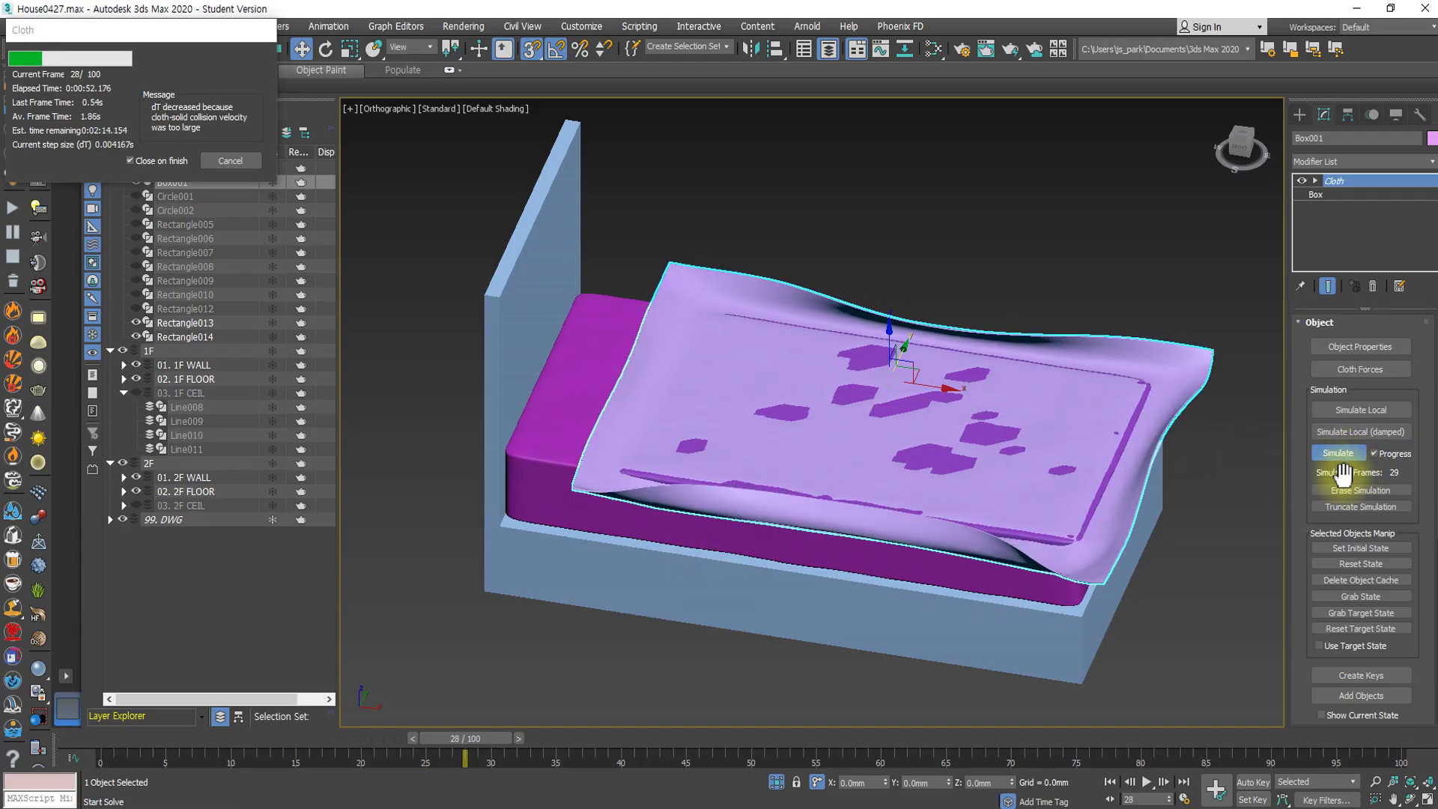
left_click(223, 161)
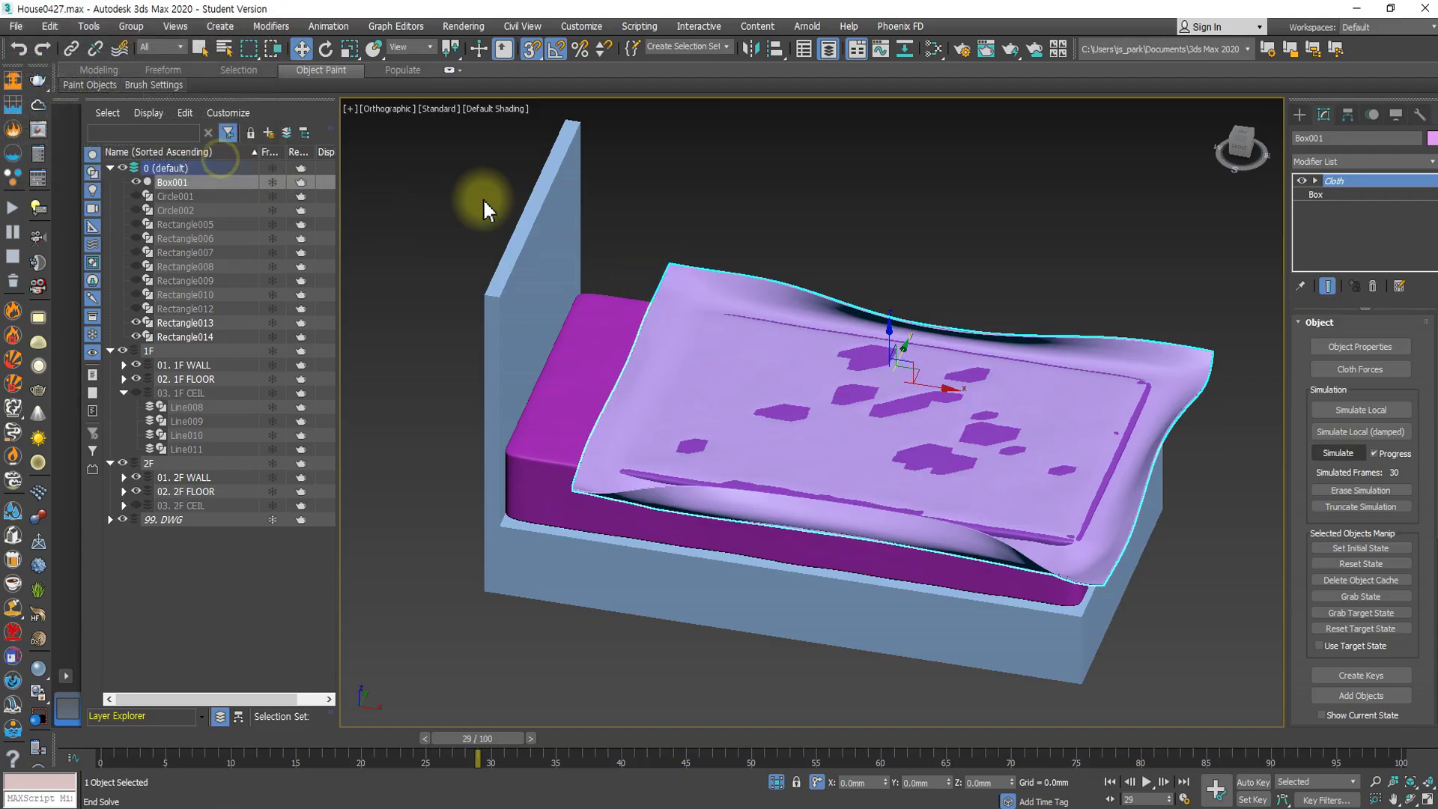
left_click(1359, 490)
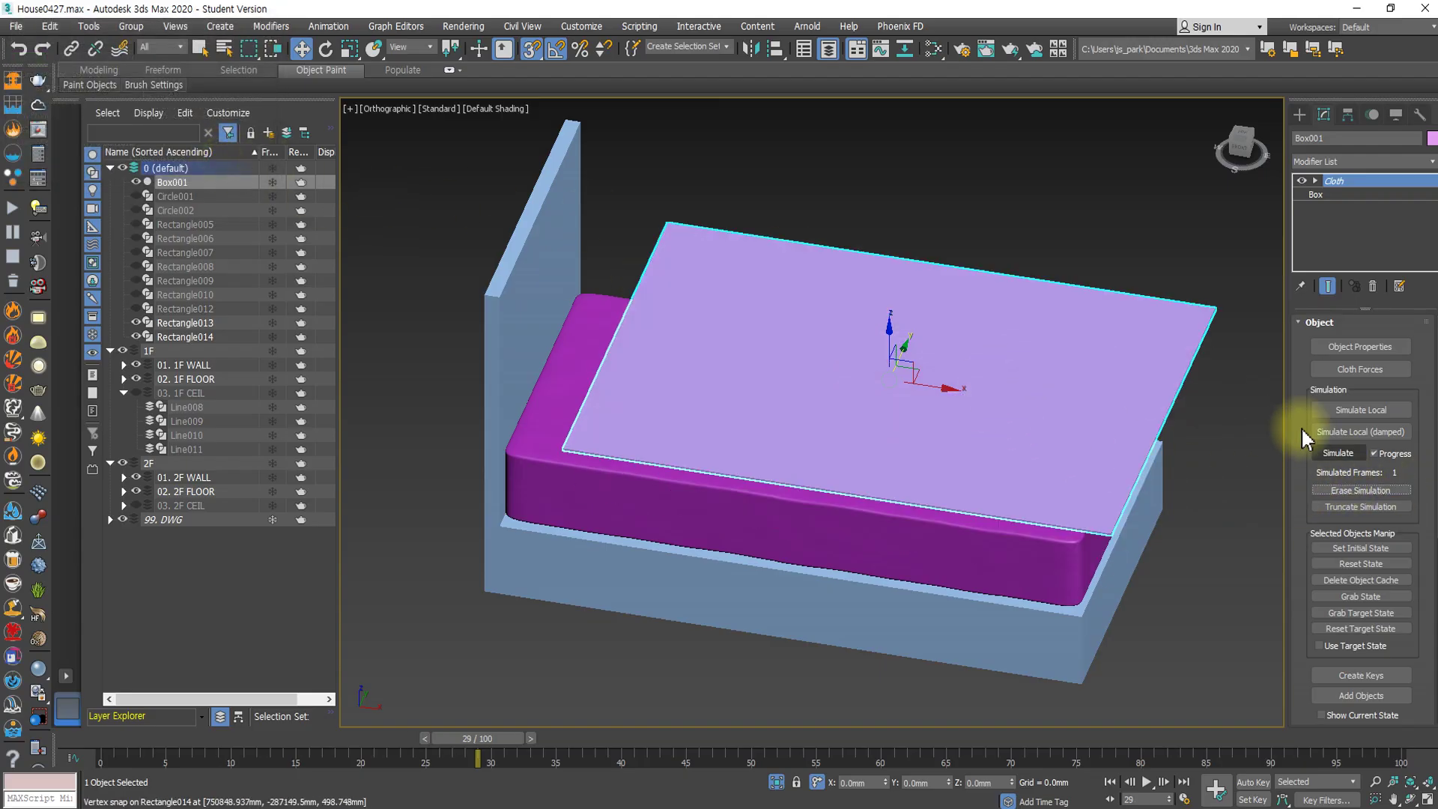
Set the collision offset of both Rectangle013 and Rectangle014 to 40 in the cloth object properties.
left_click(1359, 347)
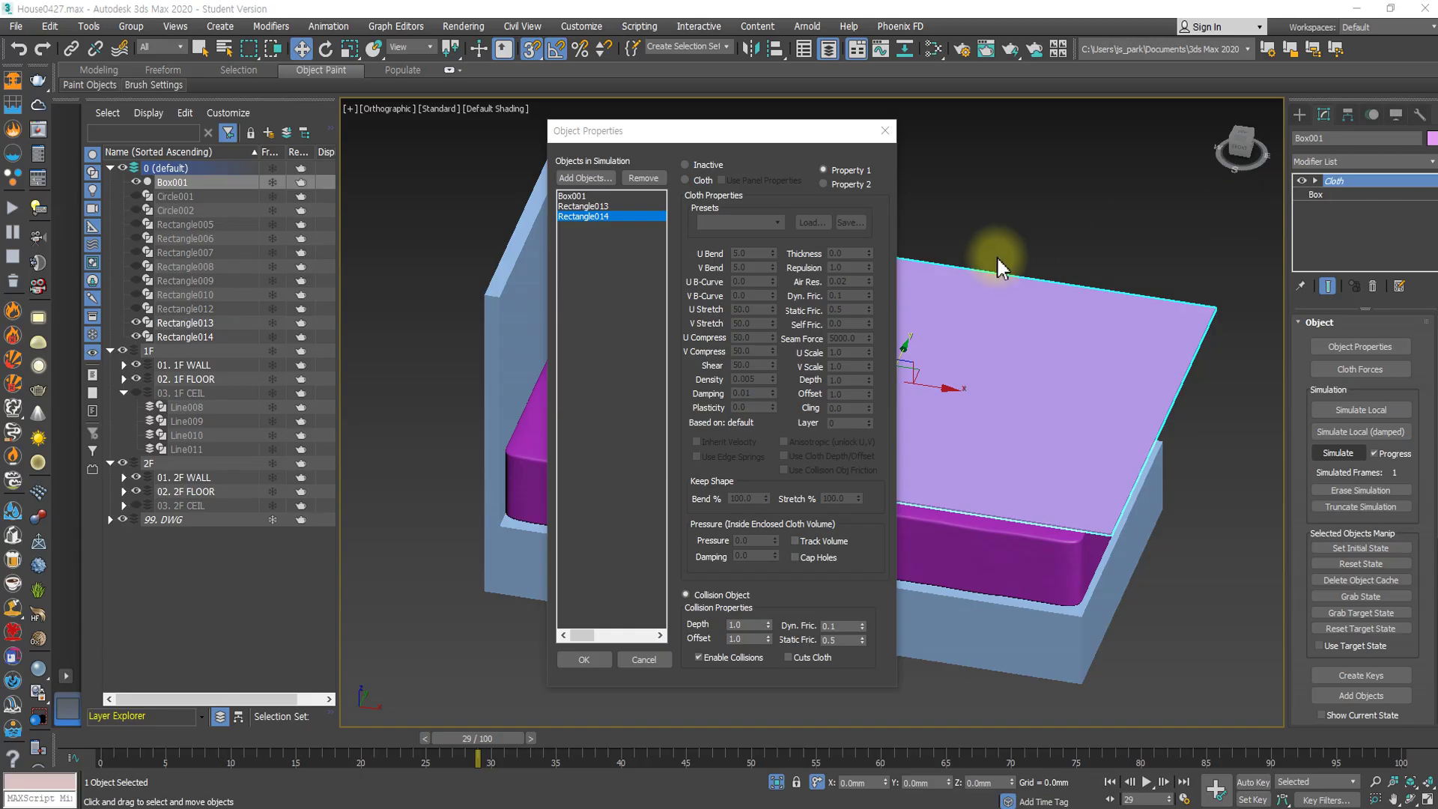
left_click(572, 196)
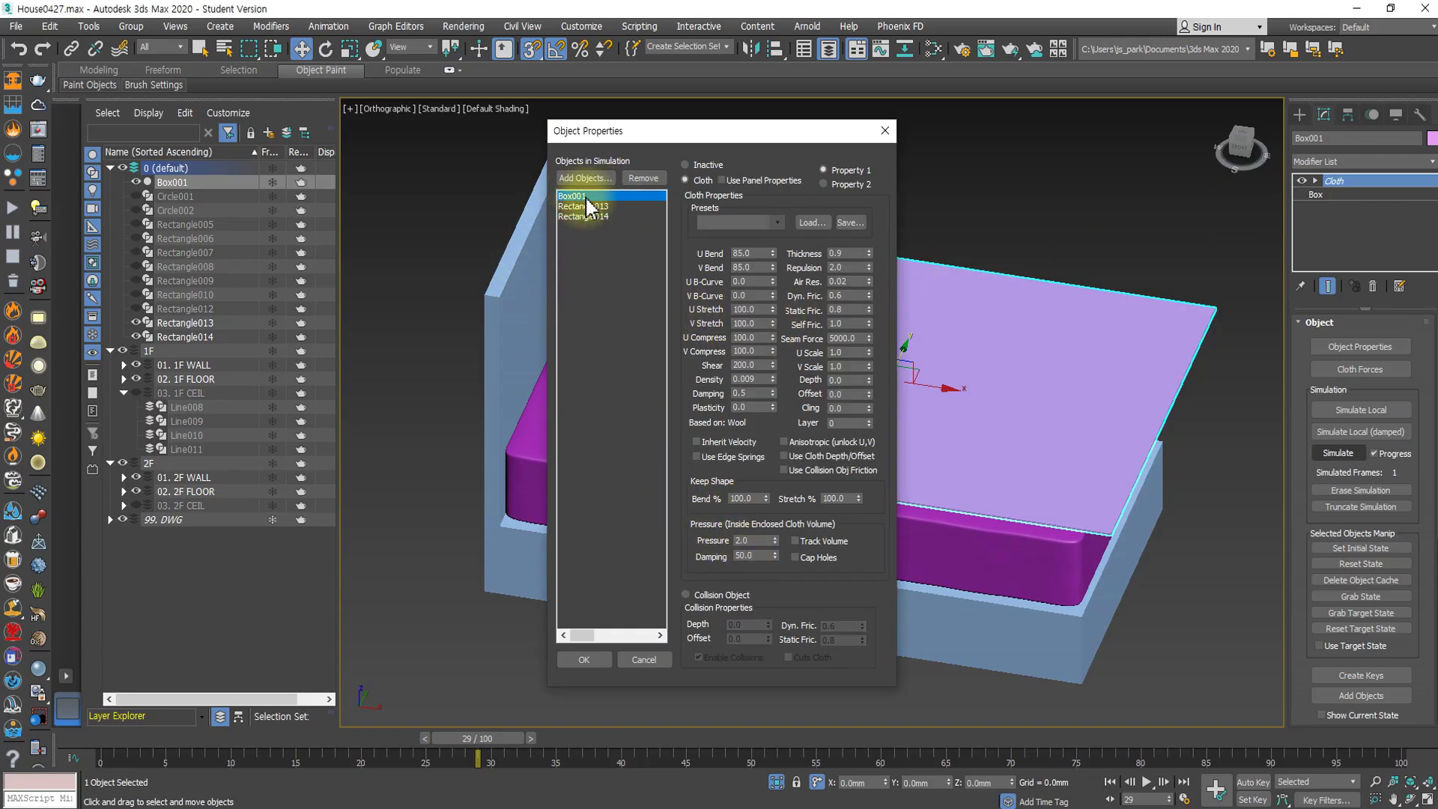
left_click(593, 216)
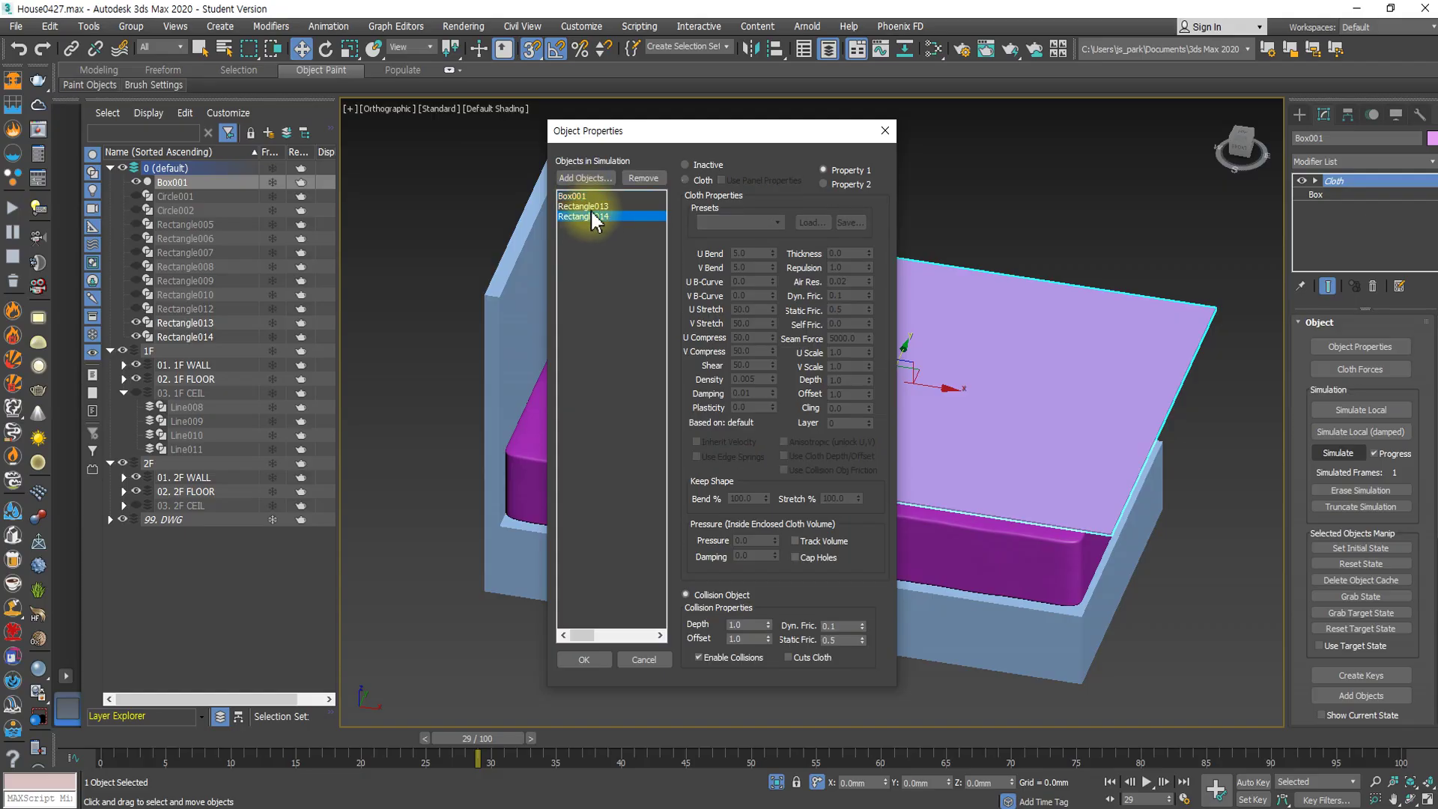
left_click(592, 208)
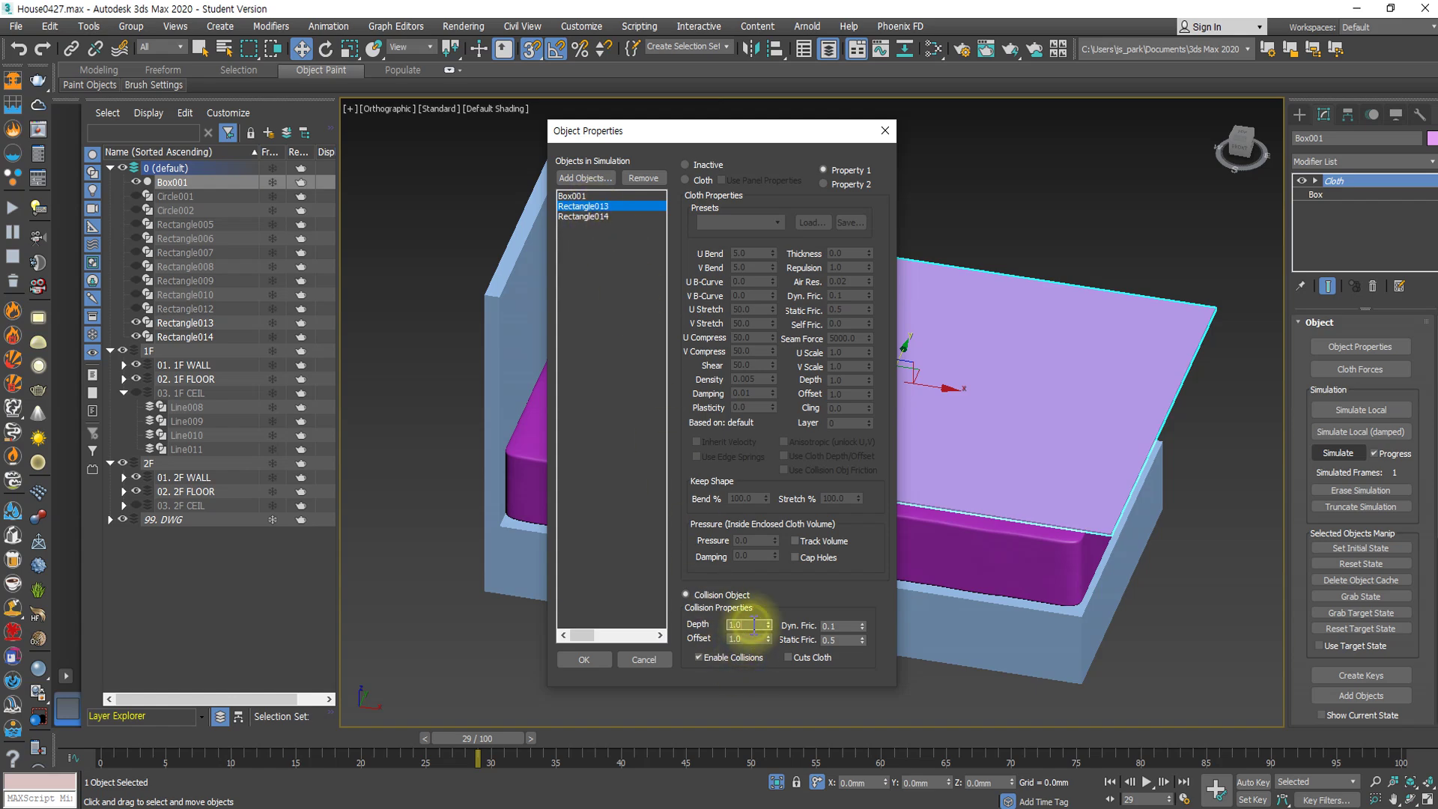
key("Tab")
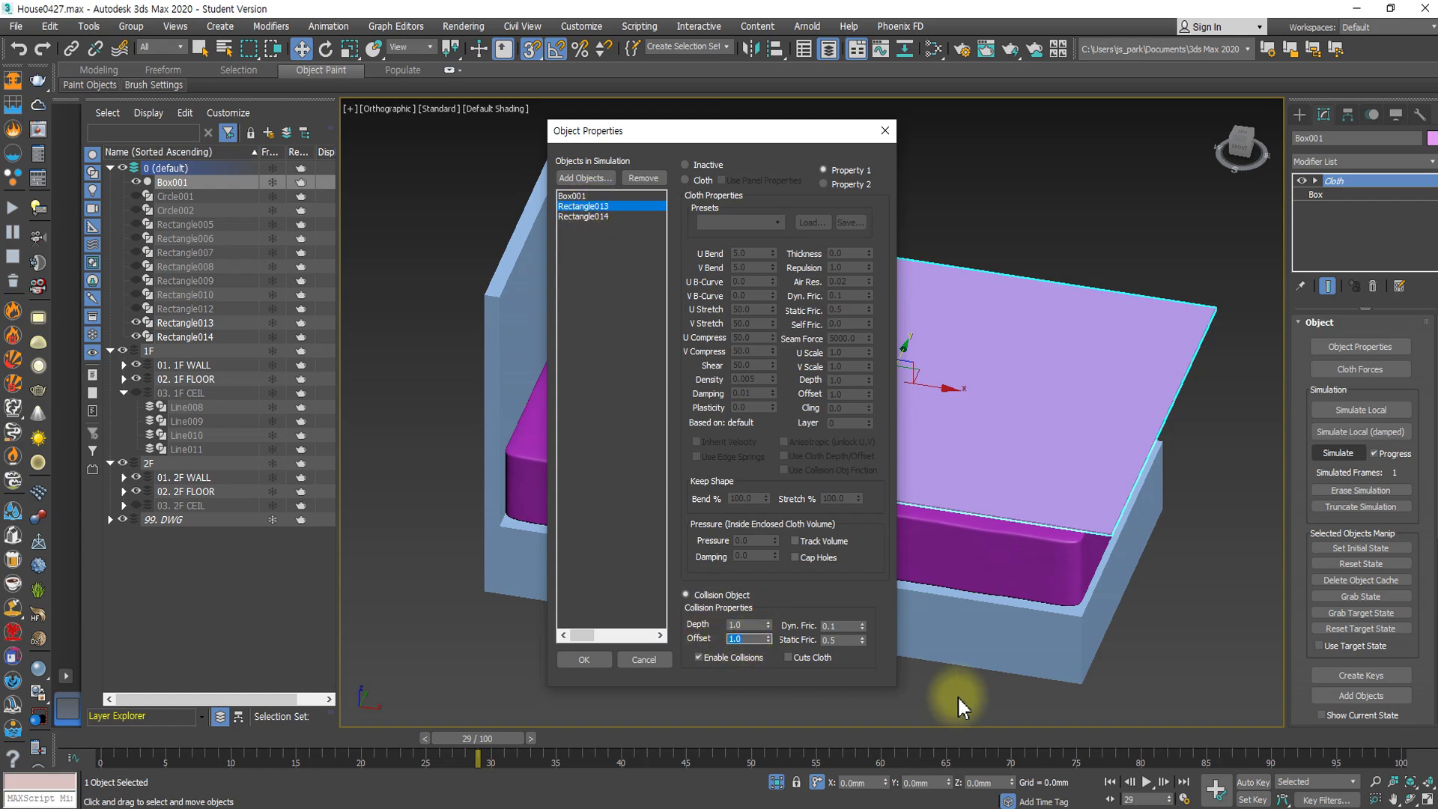
type("40")
key("Return")
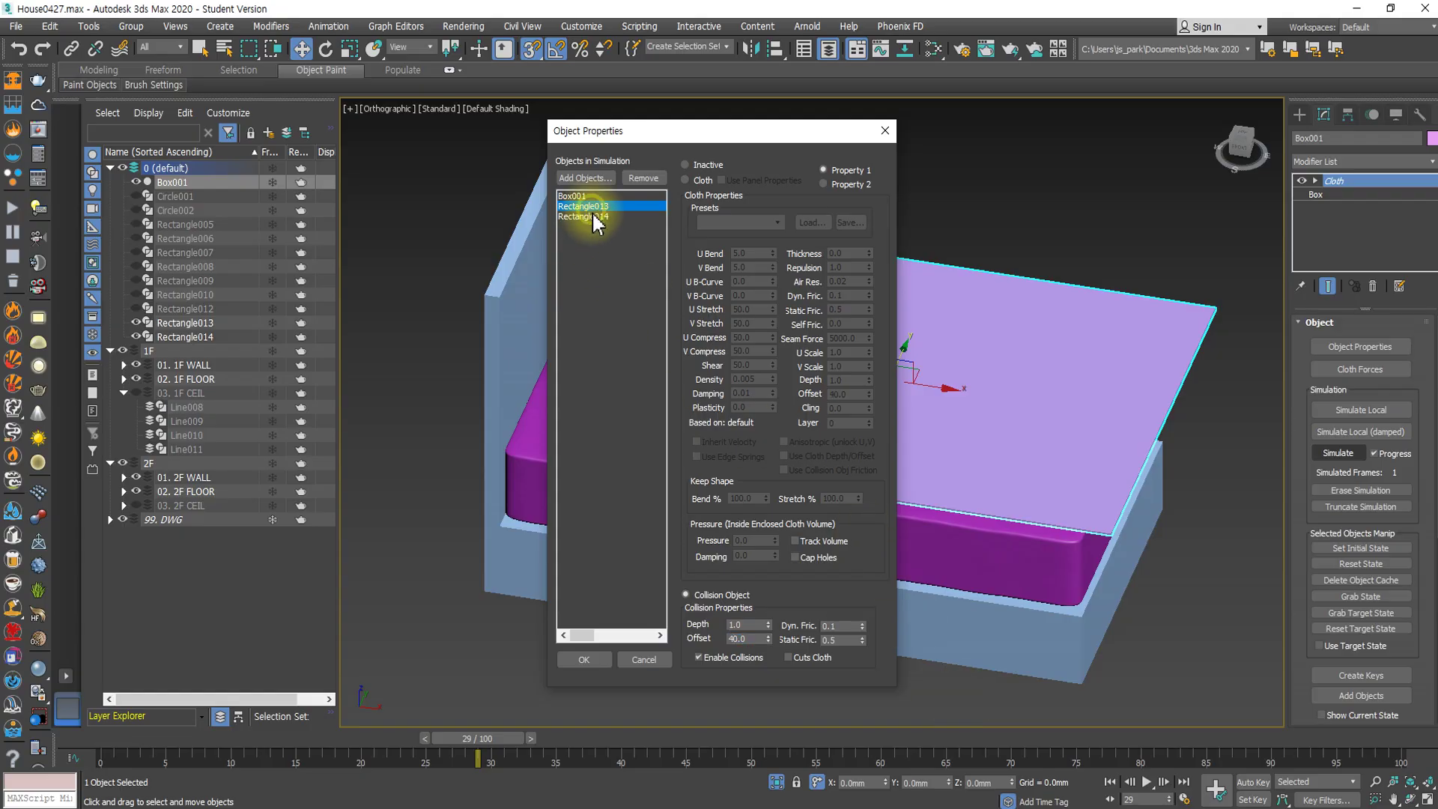
left_click(582, 216)
double_click(738, 638)
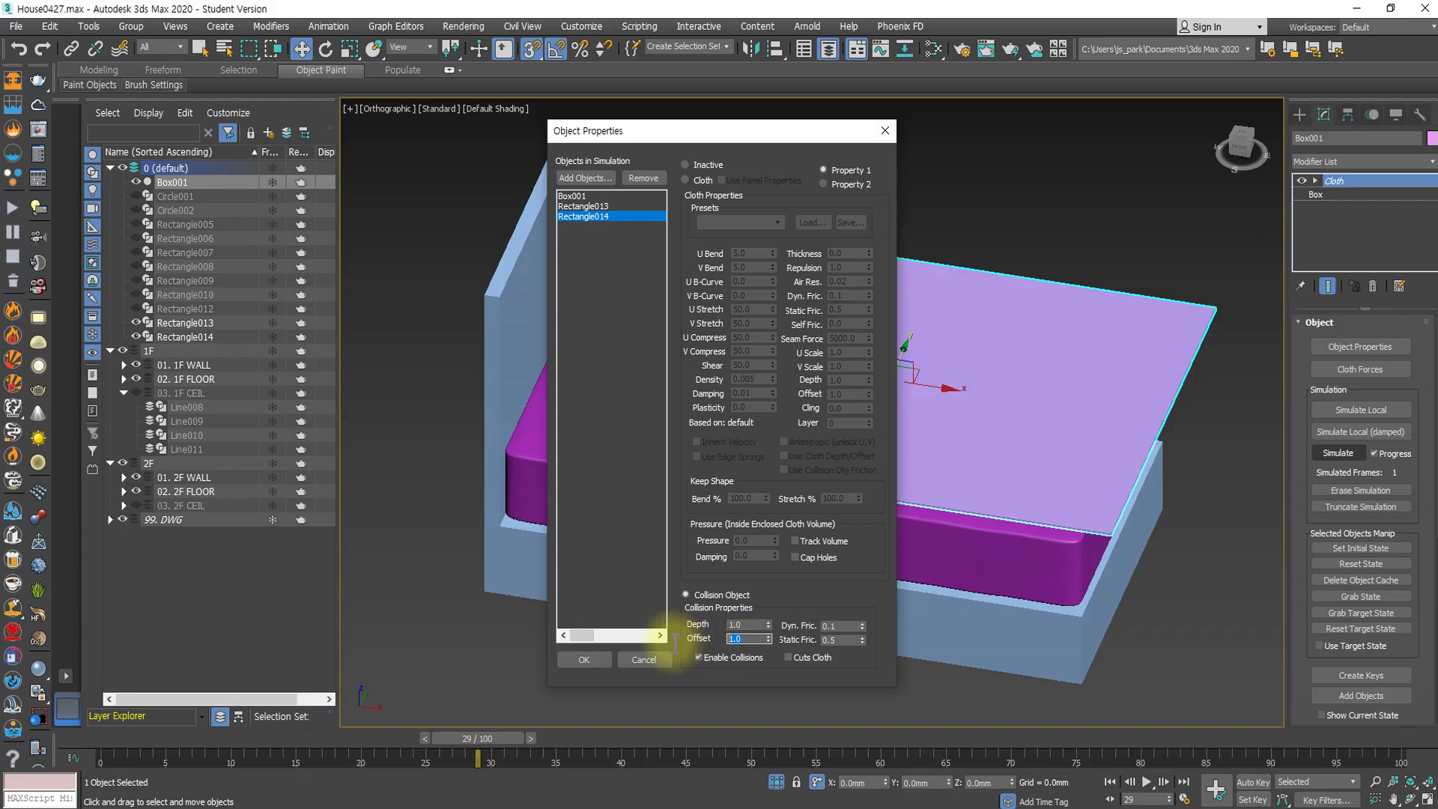
type("40")
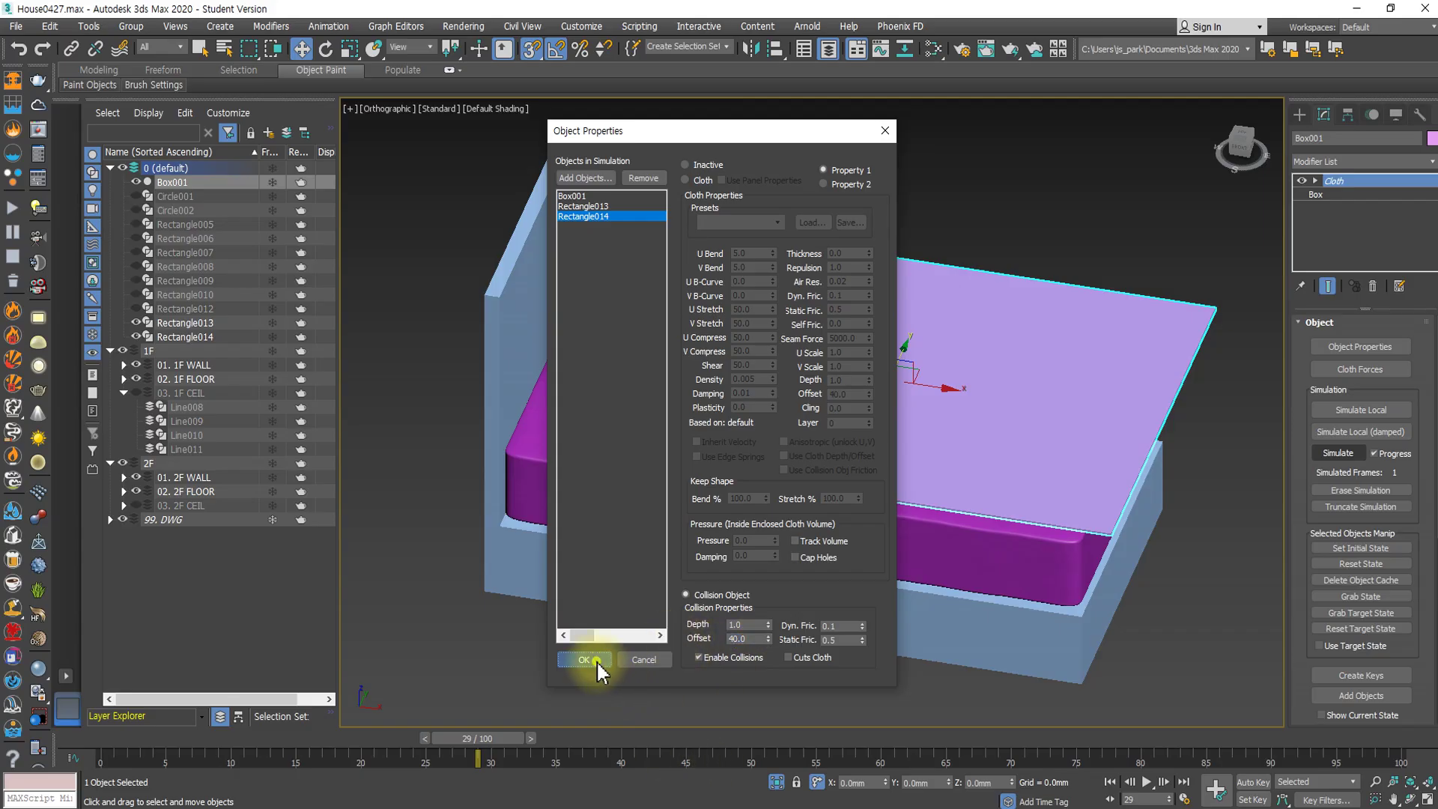
left_click(591, 659)
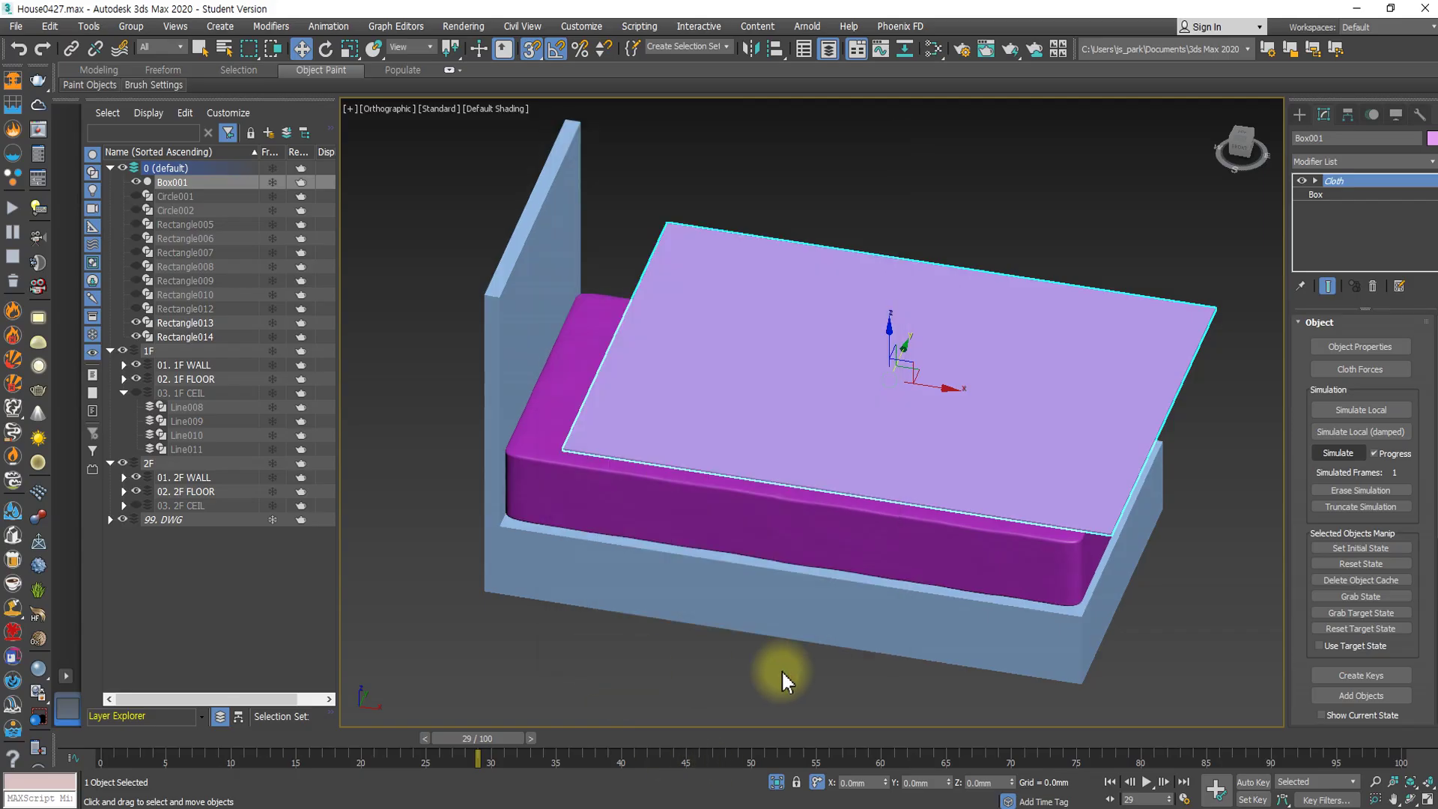
Simulate the cloth to about frame 90, stop the run and erase the simulated frames.
left_click(1338, 453)
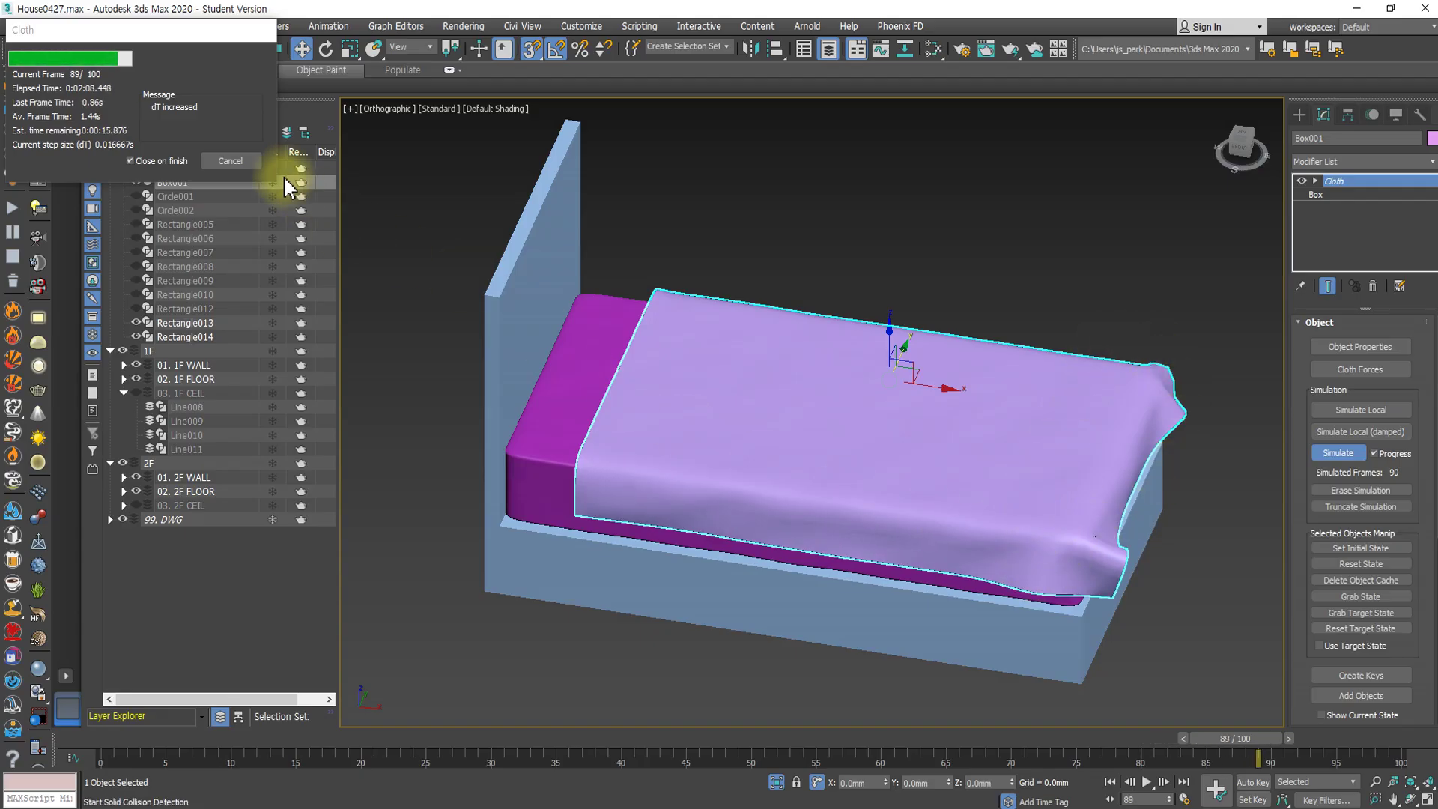
left_click(253, 155)
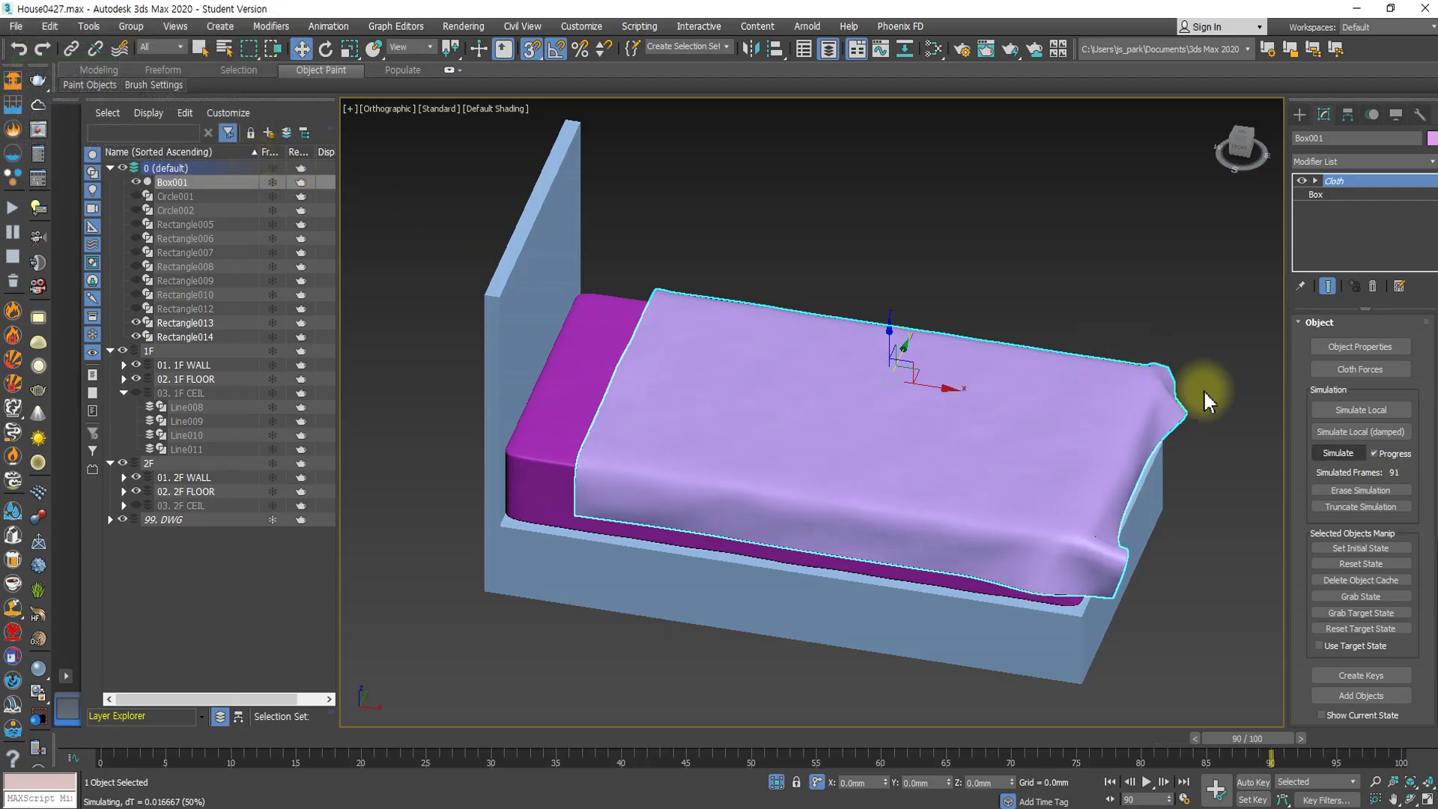
left_click(1359, 488)
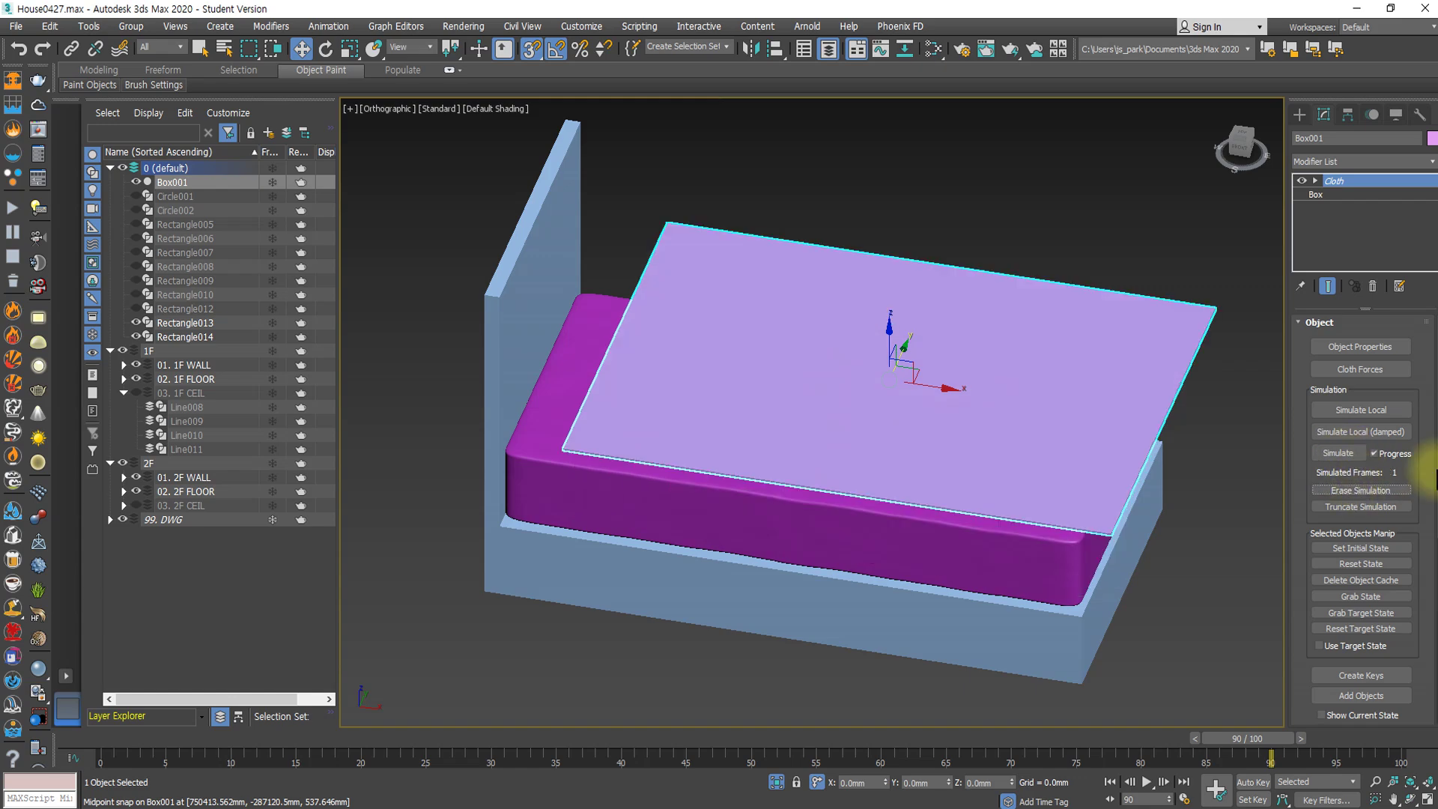
Apply the Silk preset to Box001 in the cloth object properties.
left_click(1359, 347)
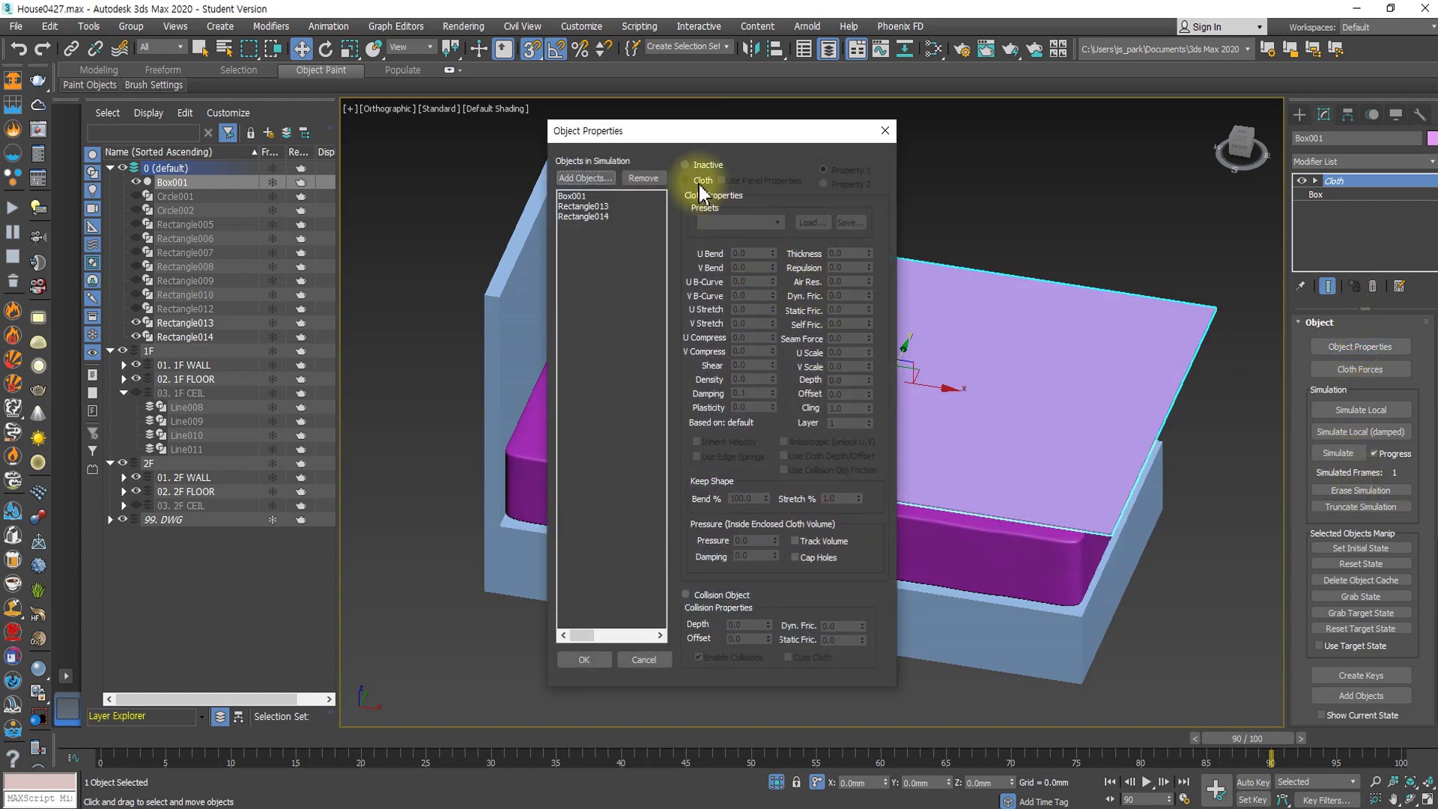
left_click(573, 196)
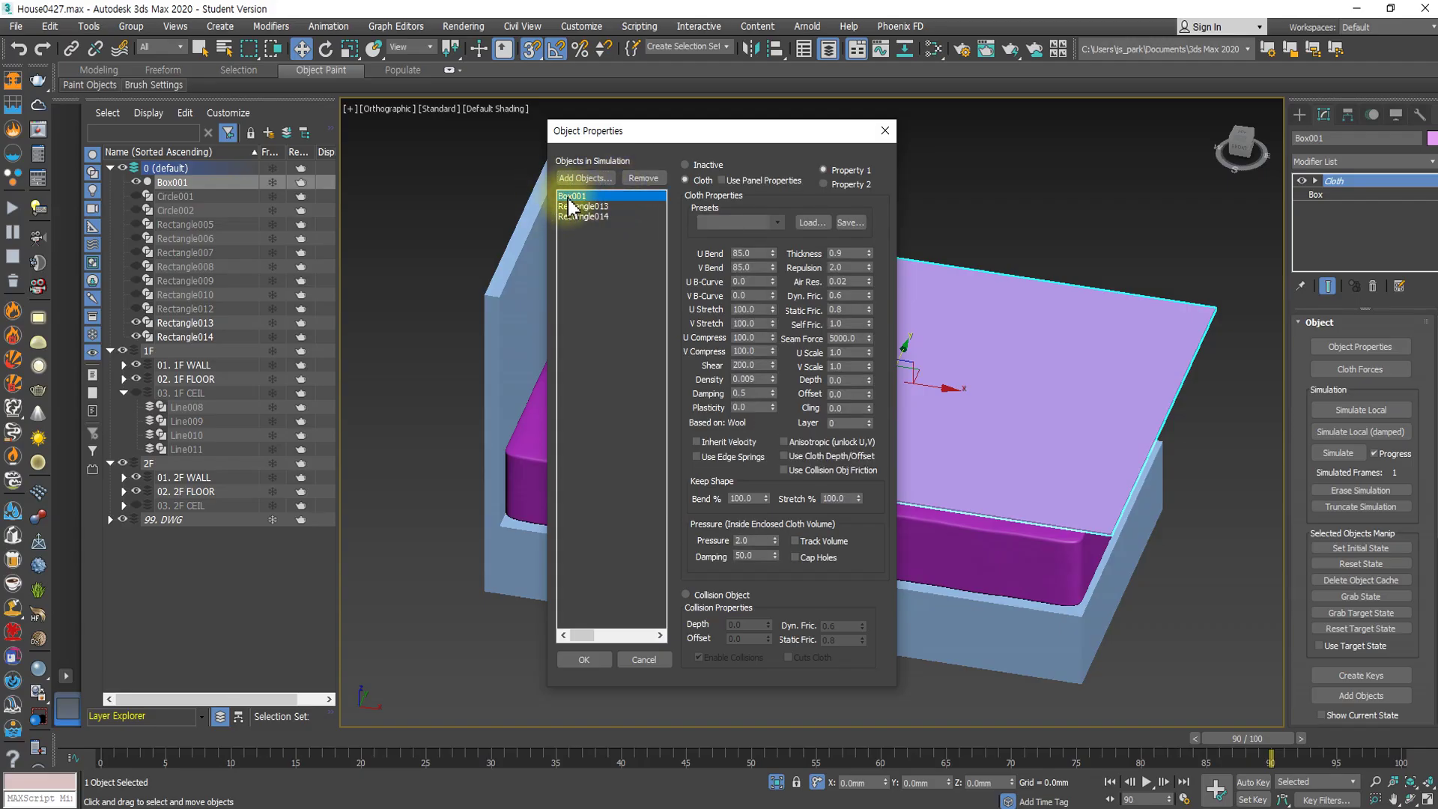
left_click(774, 222)
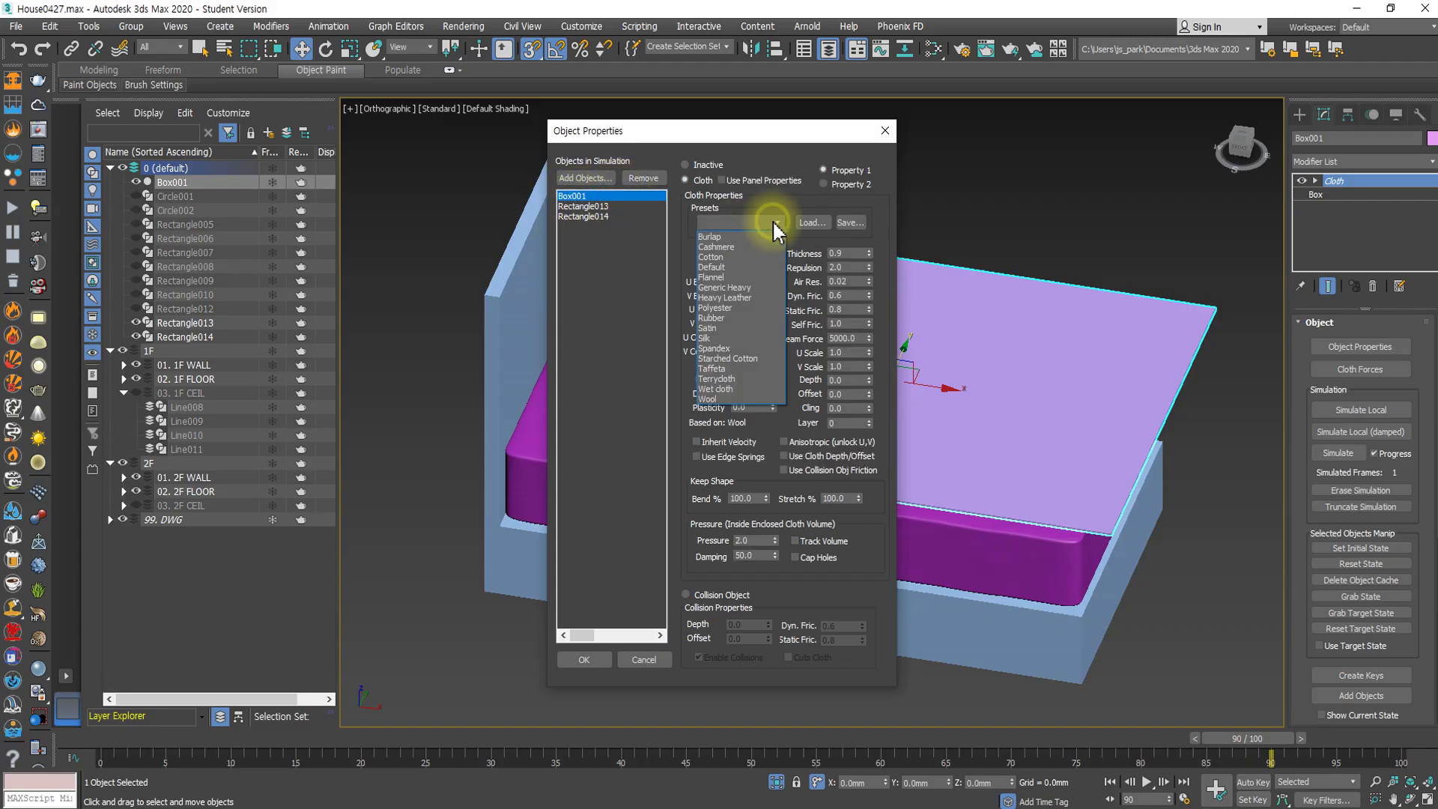
left_click(720, 338)
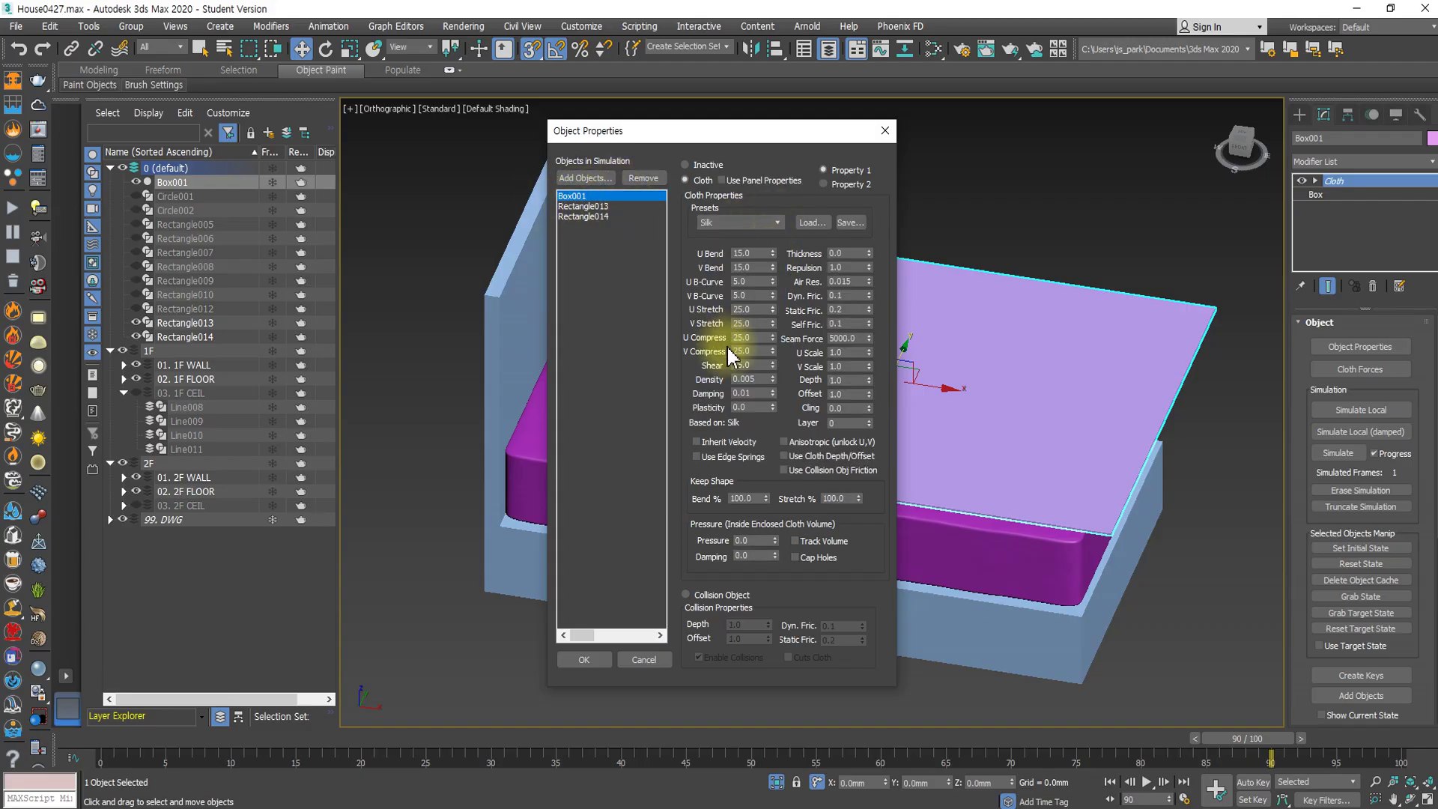
left_click(578, 659)
Reposition Box001 along the X axis so it overhangs the foot of the mattress, using a wireframe top view for alignment.
mouse_move(931, 385)
left_mouse_down()
mouse_move(946, 384)
mouse_move(929, 390)
left_mouse_up()
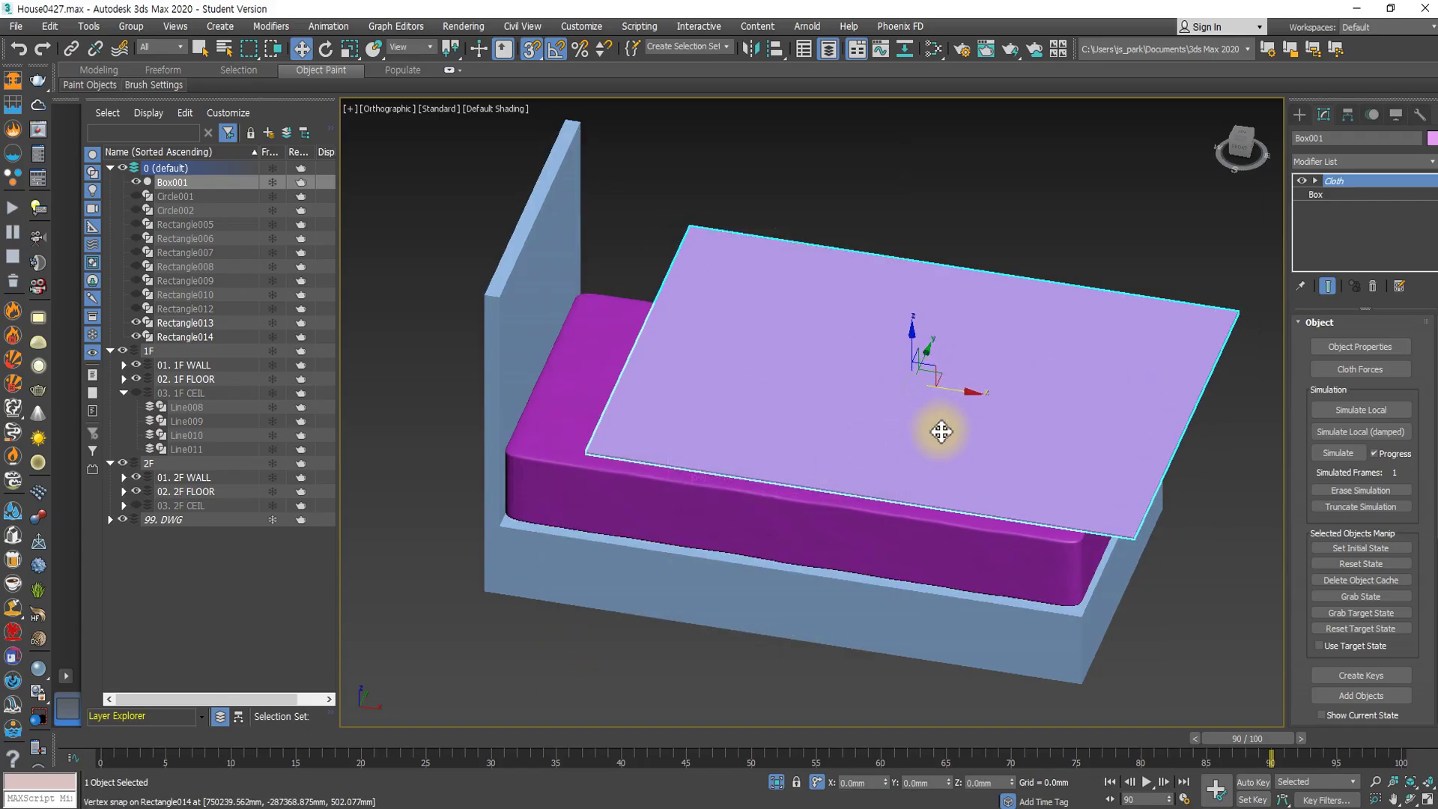
key("t")
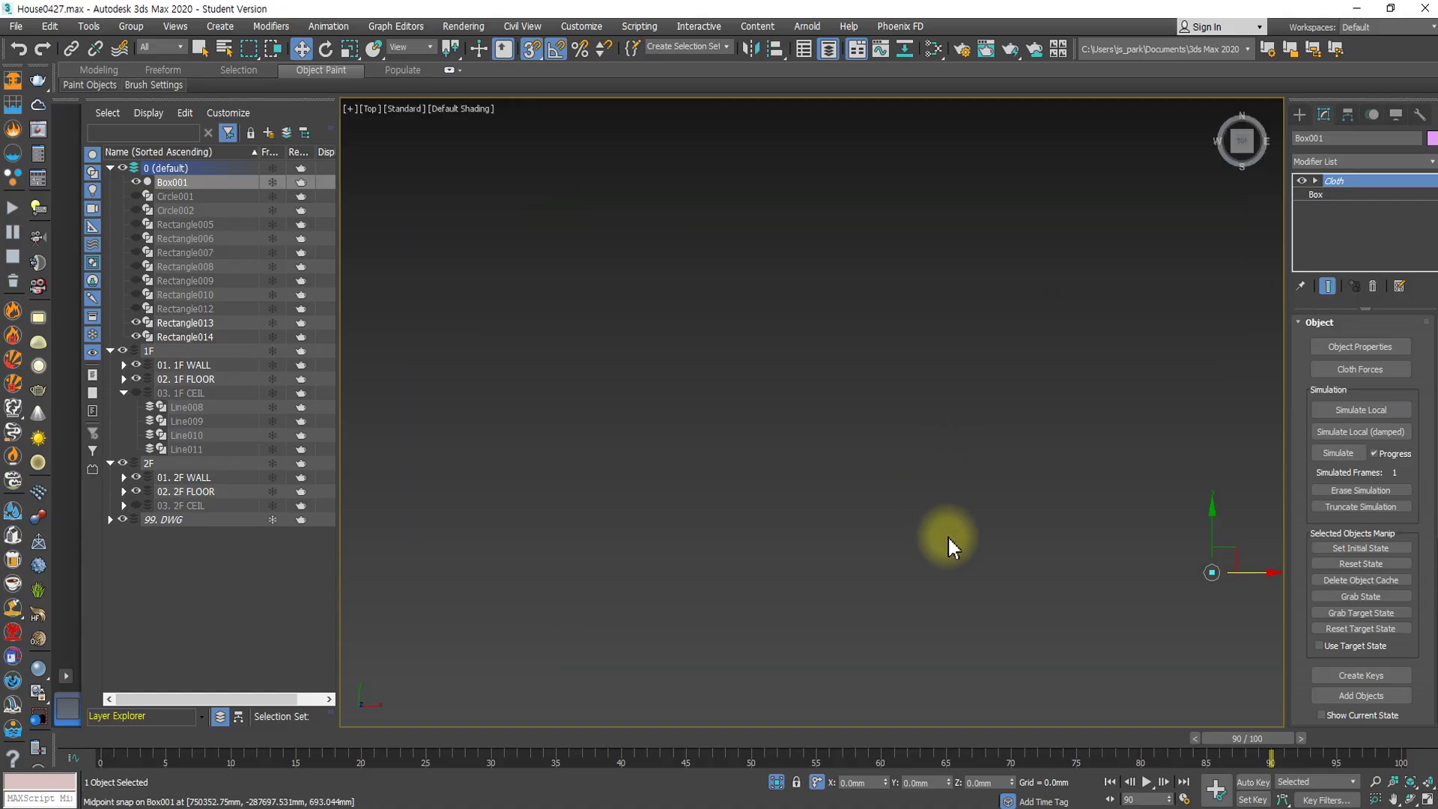
left_click_drag(1207, 570, 900, 482)
scroll(900, 482, "up", 10)
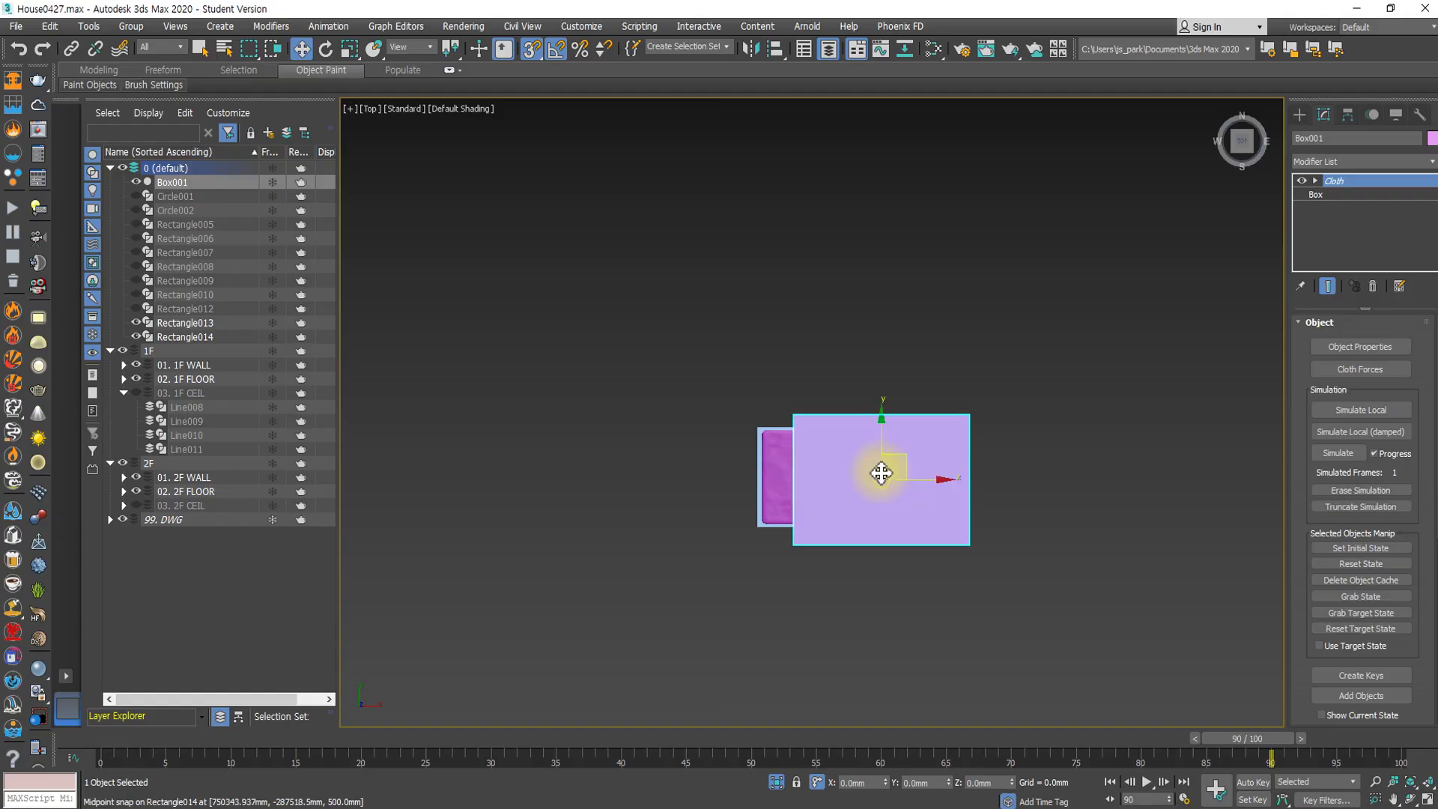
left_click_drag(882, 472, 535, 514)
right_click(534, 514)
key("F3")
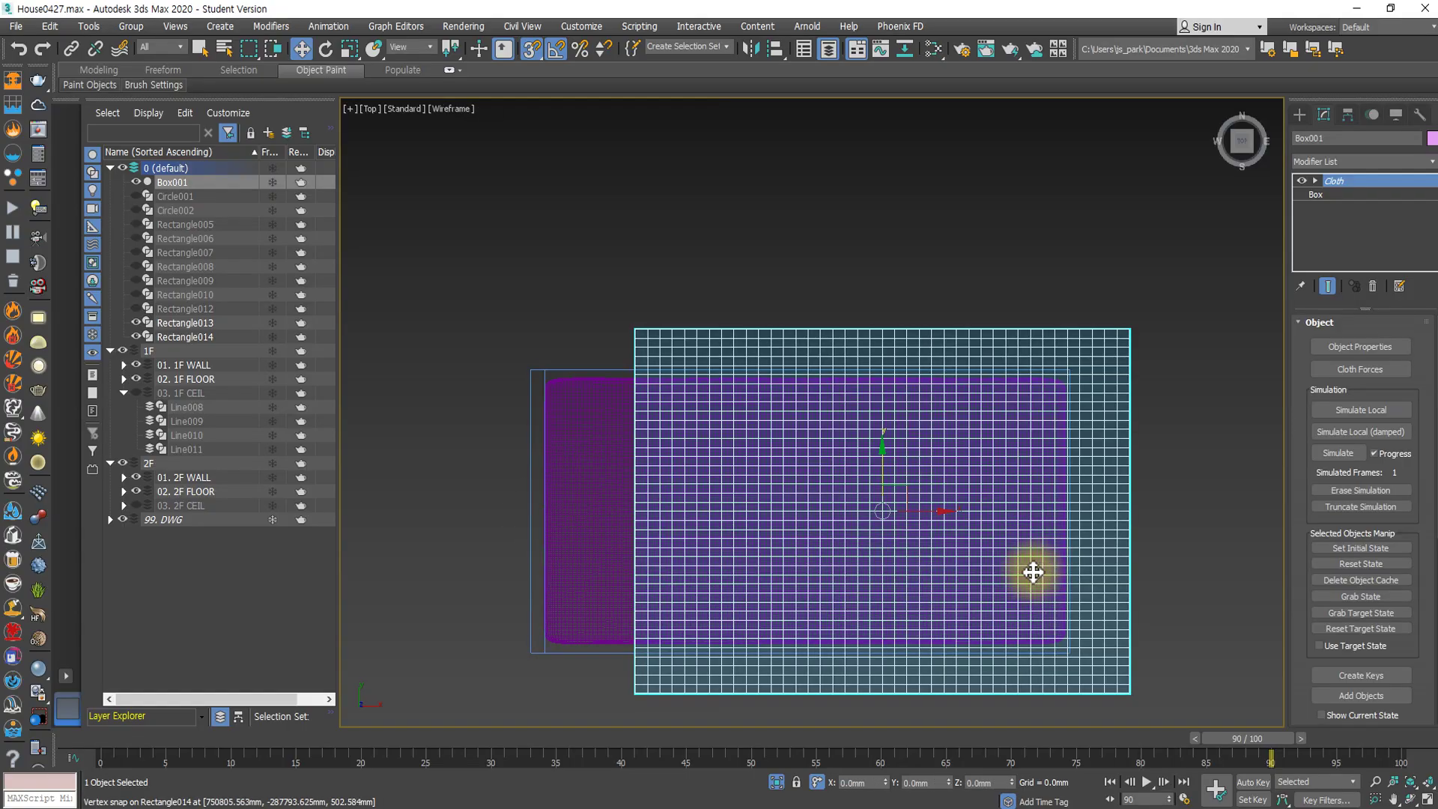
left_click_drag(934, 514, 869, 563)
scroll(1040, 550, "down", 5)
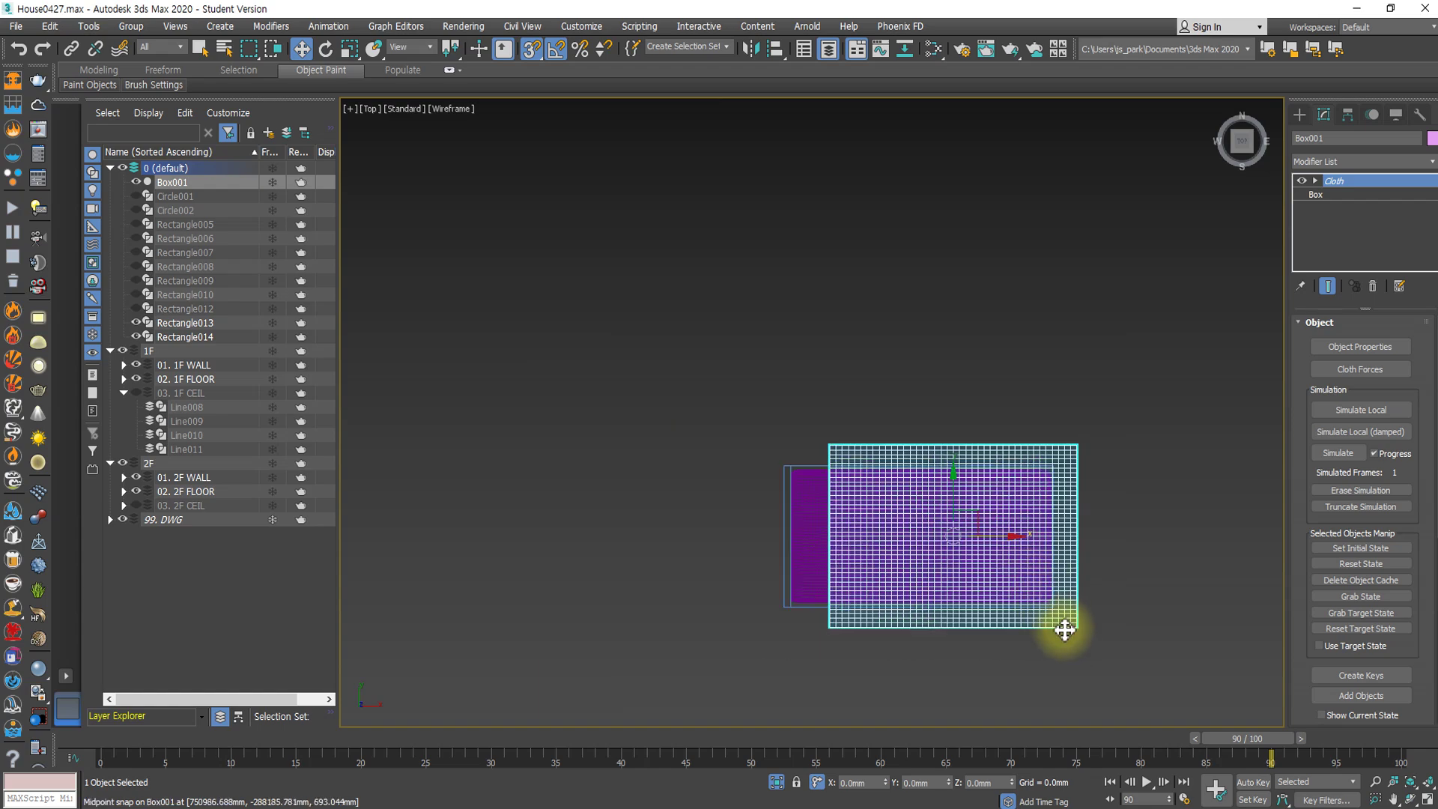
middle_click_drag(1062, 629, 1210, 475, "alt")
Set the collision offset of both Rectangle013 and Rectangle014 to 20 in the cloth object properties.
left_click(1359, 347)
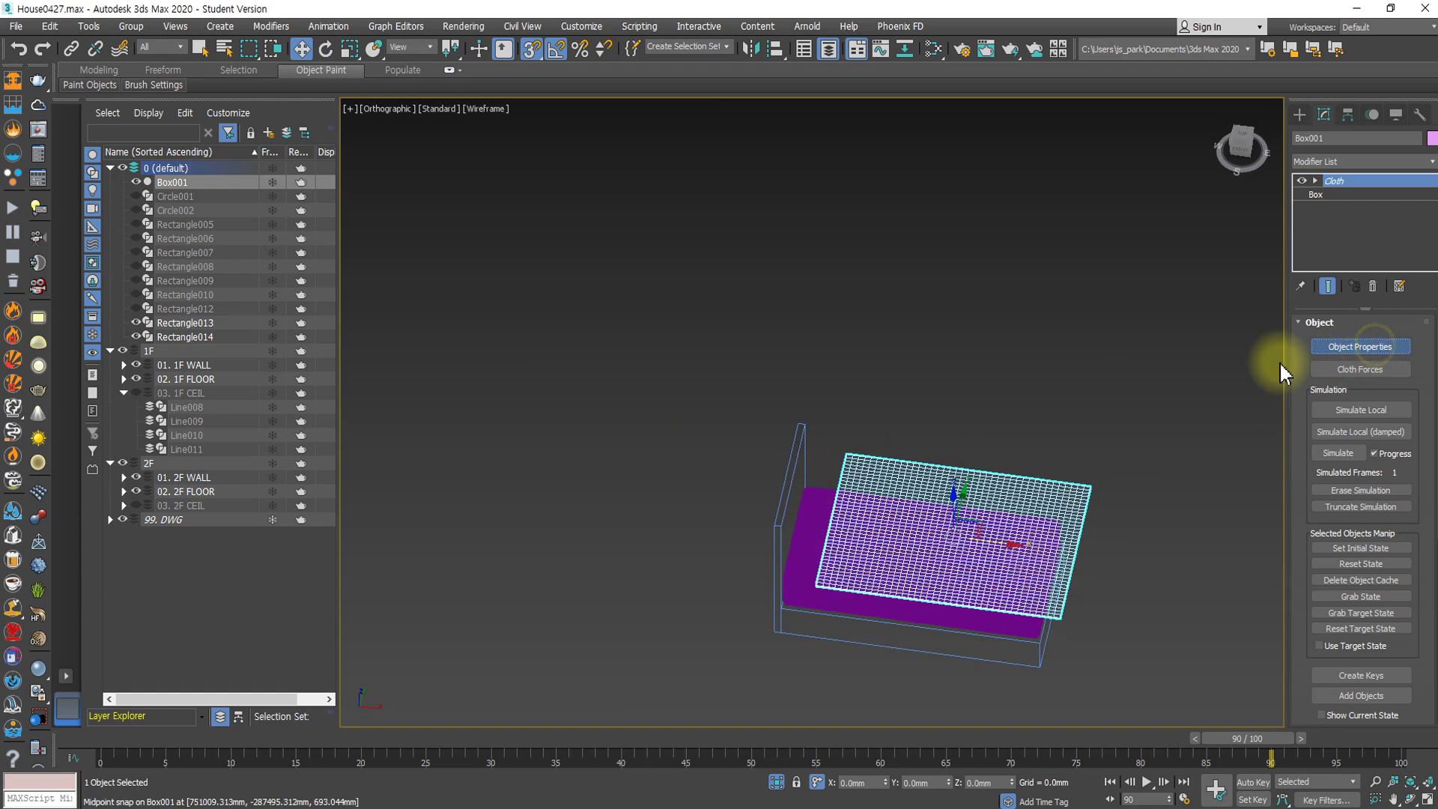
left_click(579, 207)
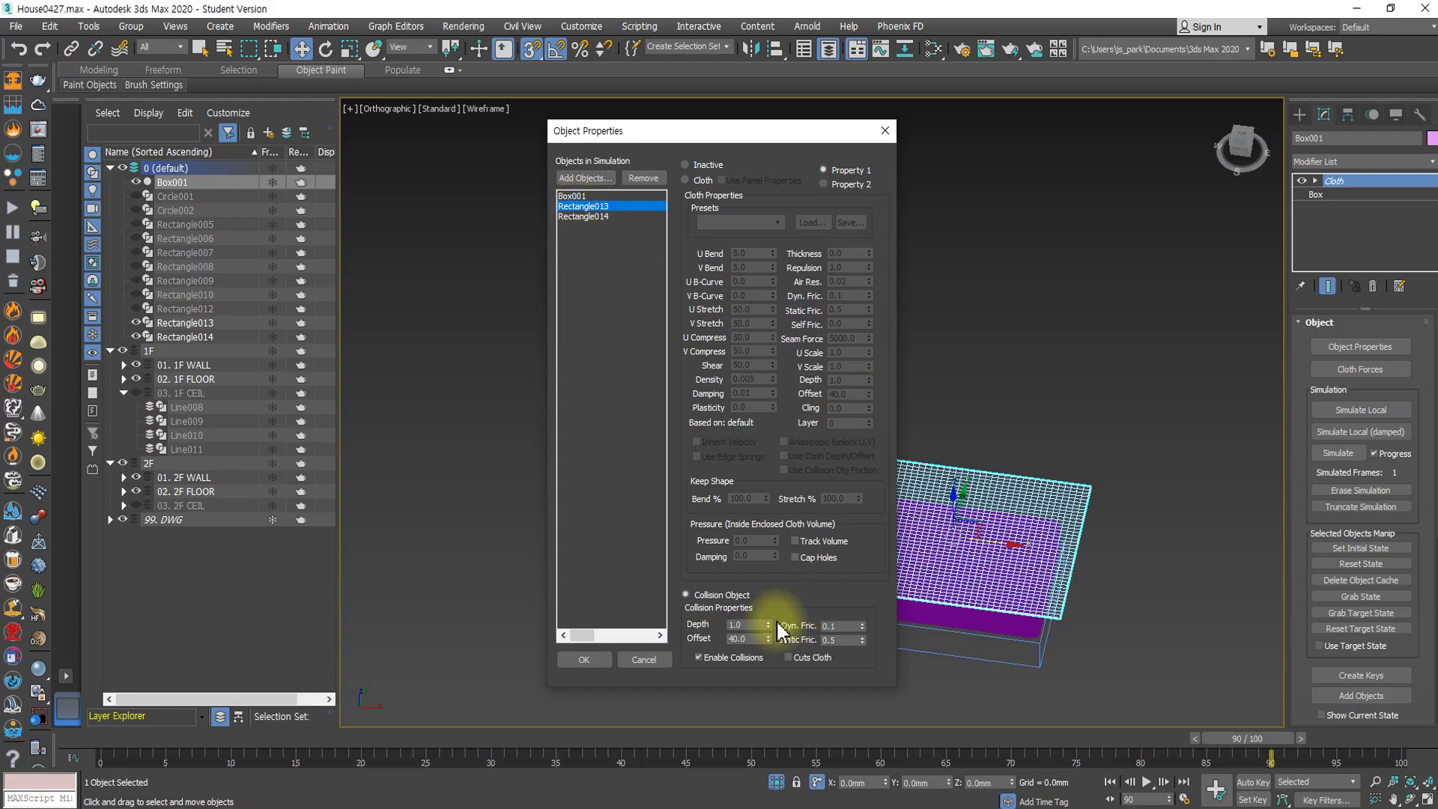
double_click(753, 638)
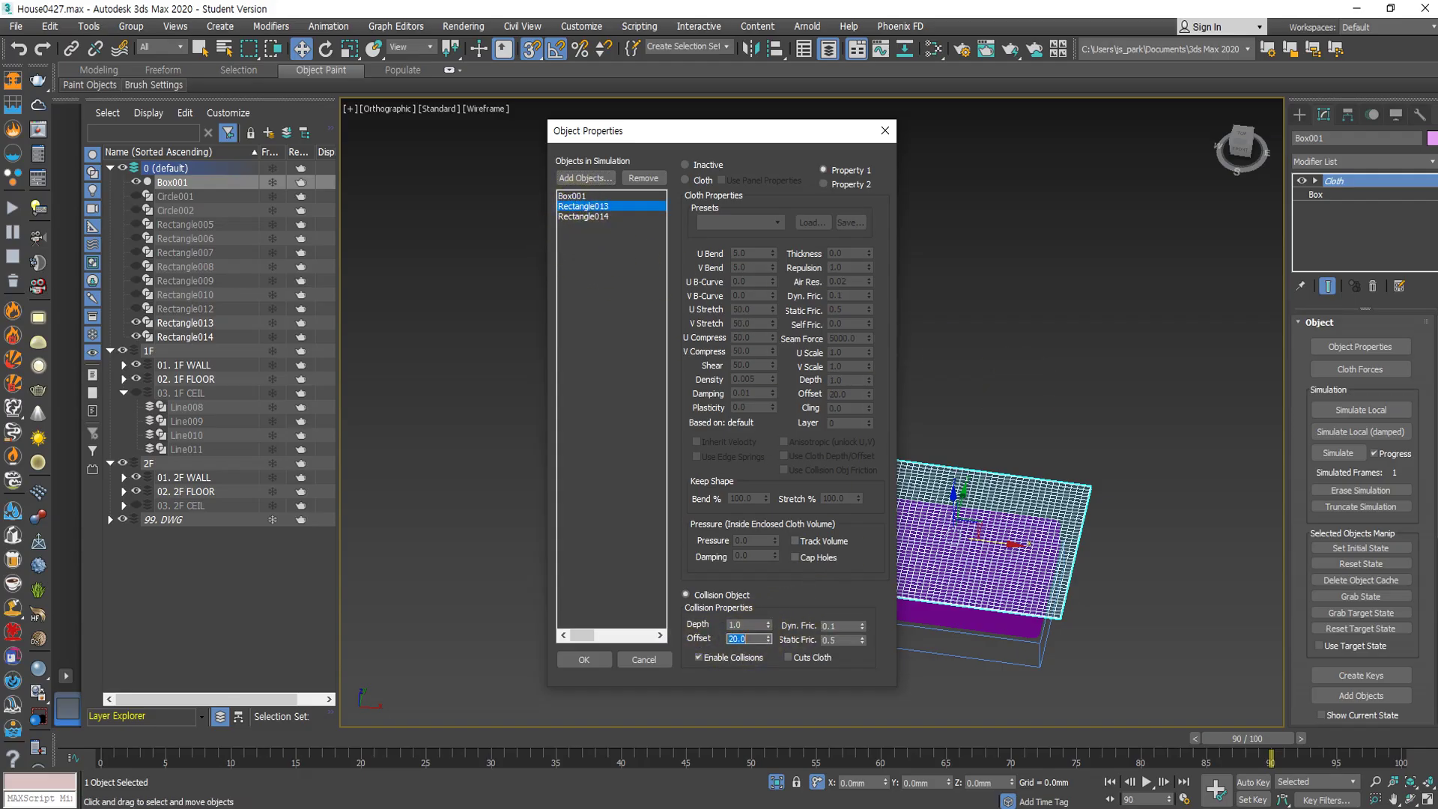
left_click(591, 216)
double_click(741, 638)
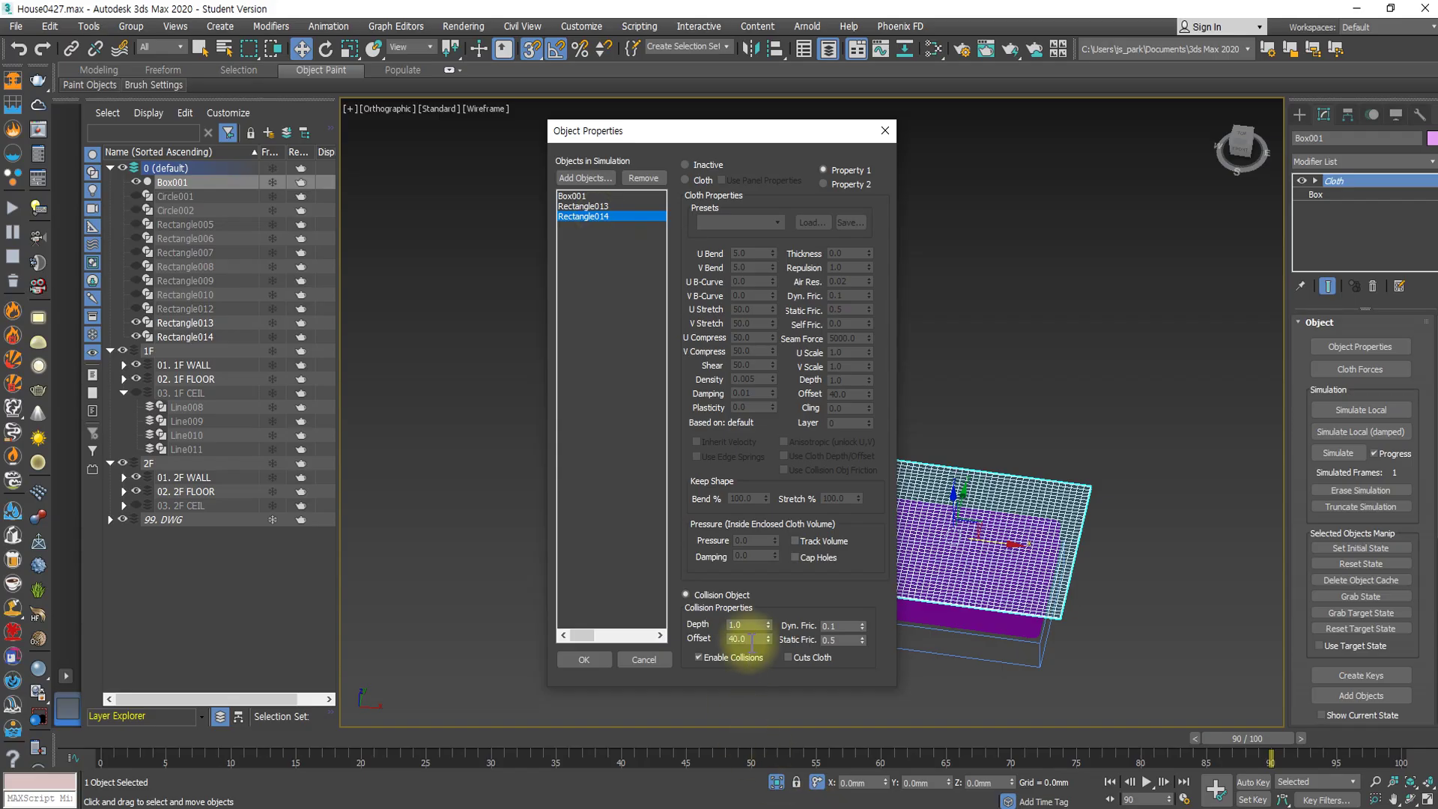
type("20")
key("Return")
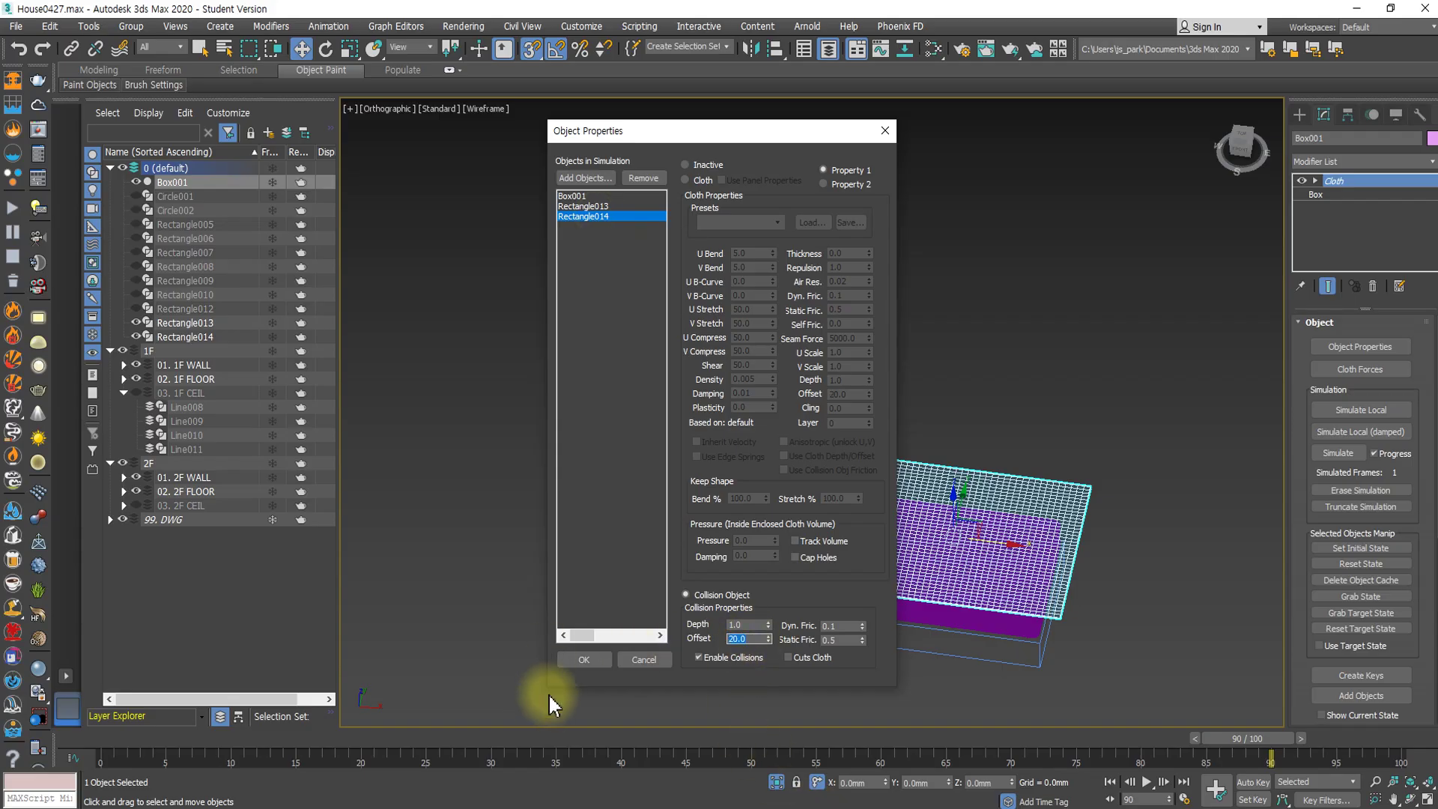
left_click(584, 659)
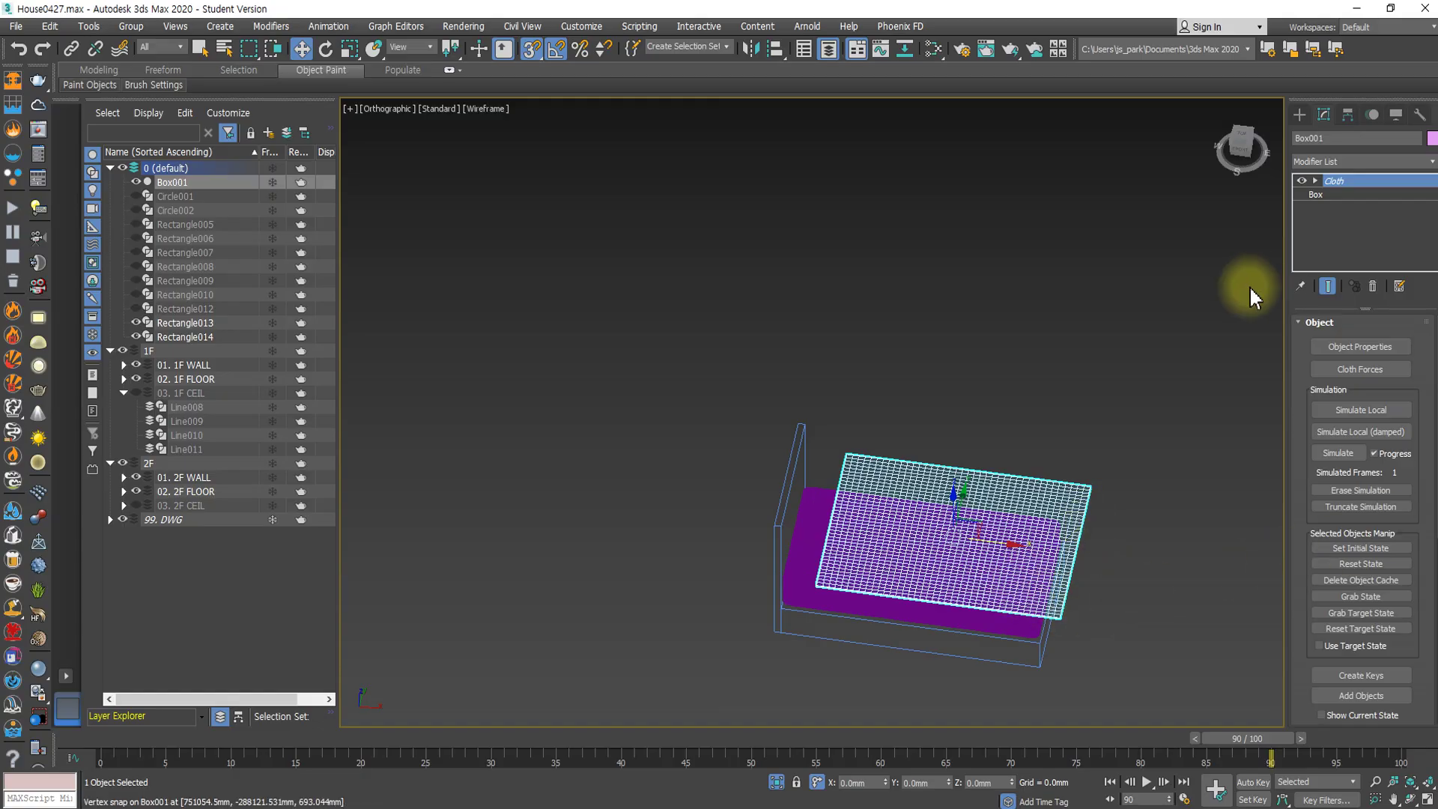
Try to simulate the repositioned silk cloth, stop the run at frame 0 and erase the simulation.
left_click(1346, 491)
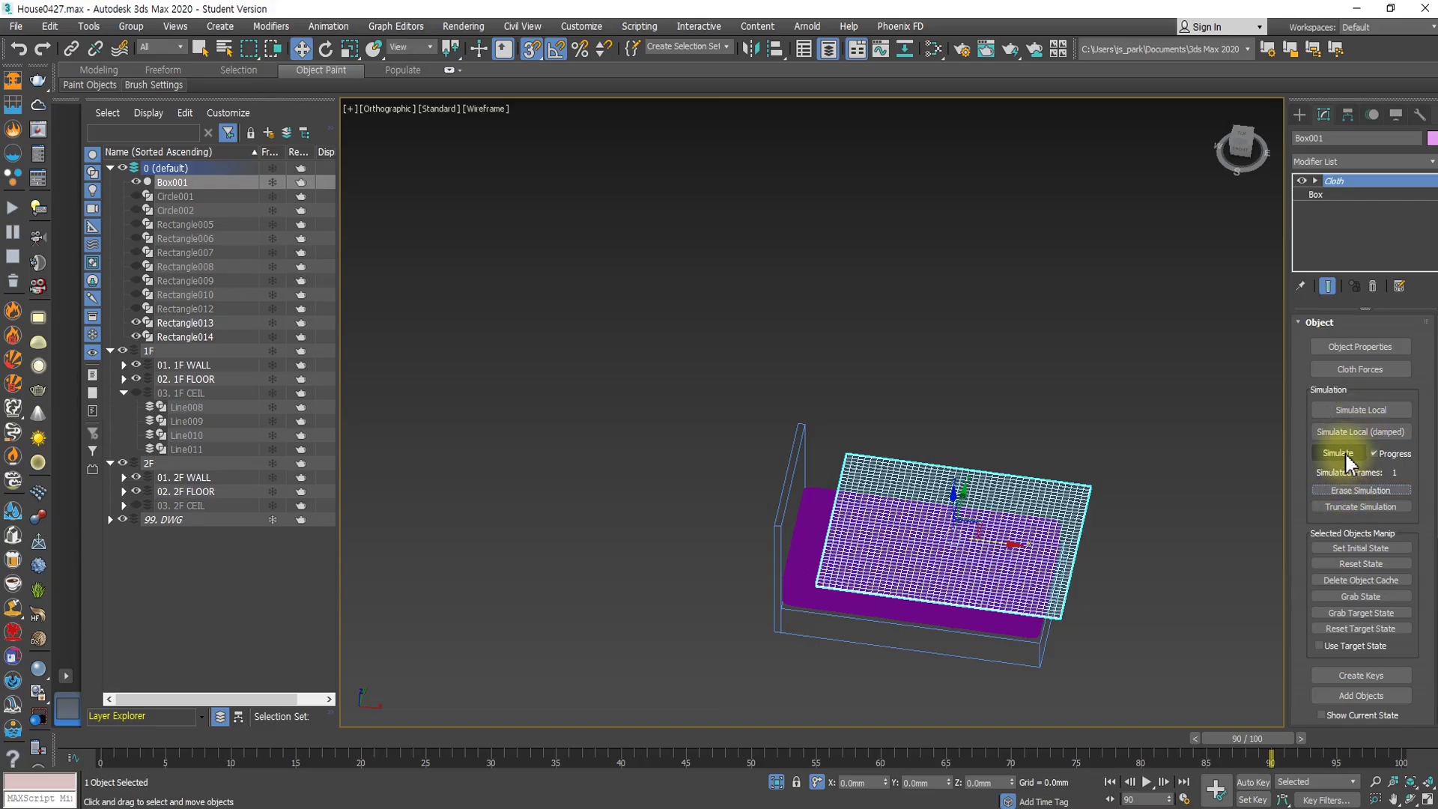
left_click(1341, 453)
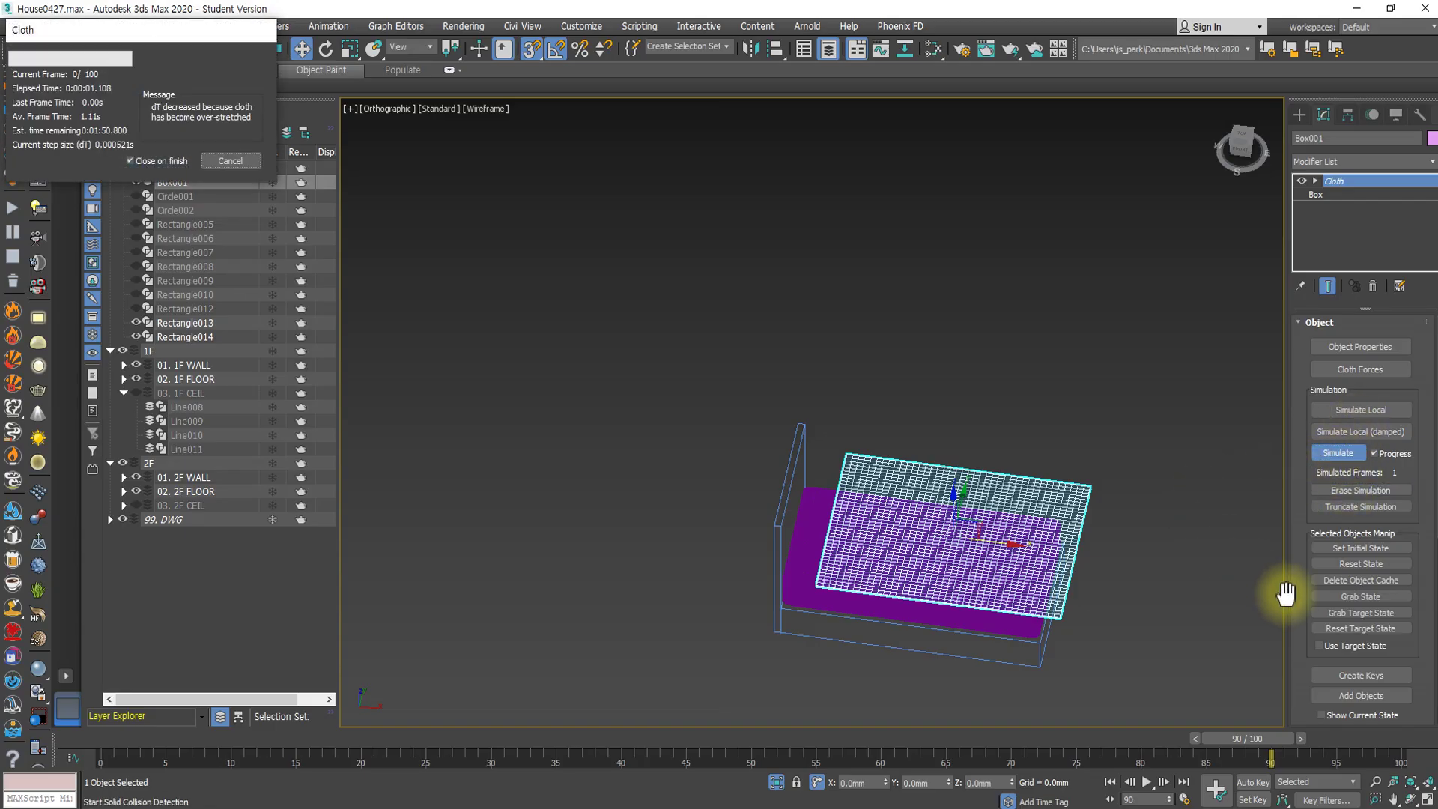
key("Escape")
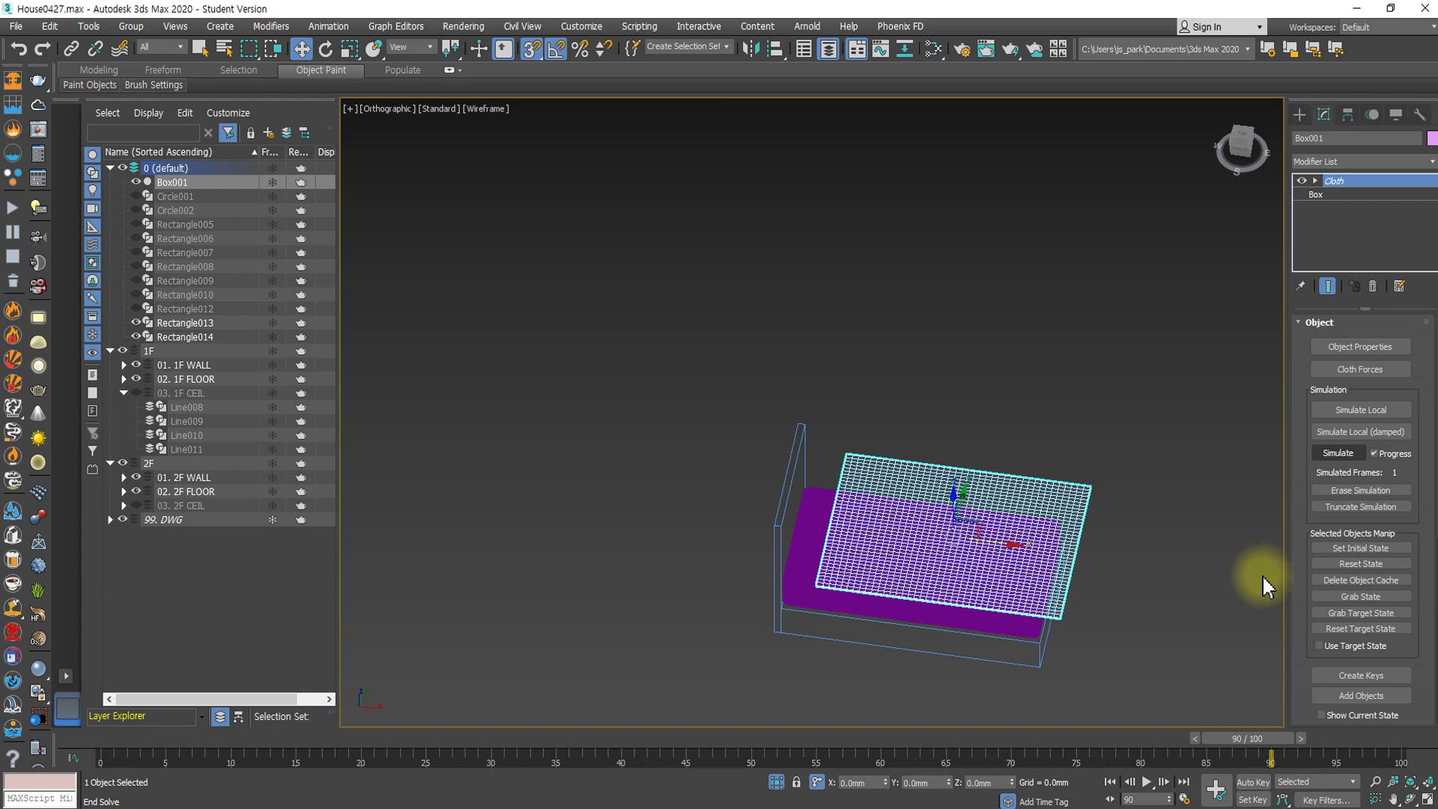
left_click(1353, 489)
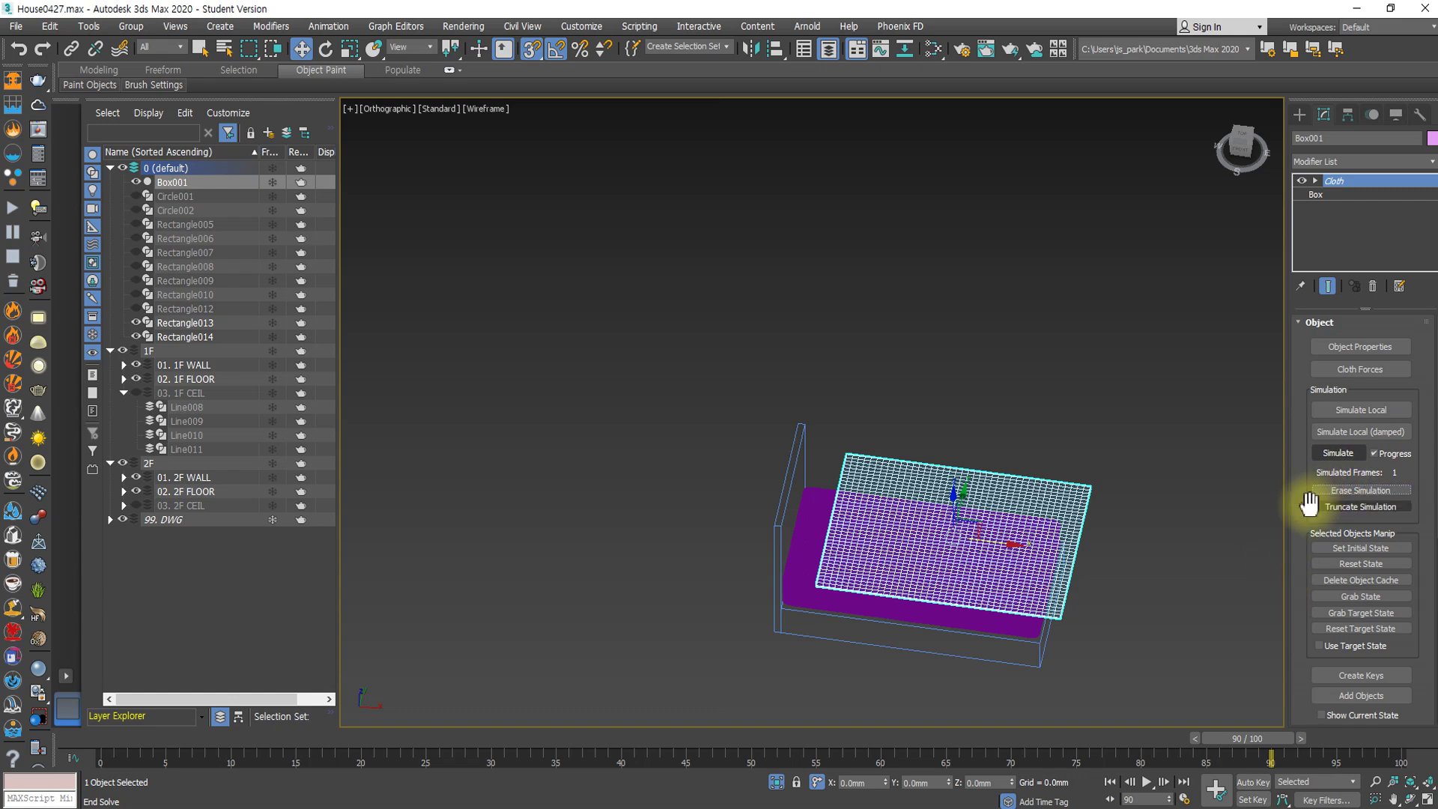
Restart the cloth simulation on Box001 and cancel it at frame 0.
scroll(1108, 537, "down", 2)
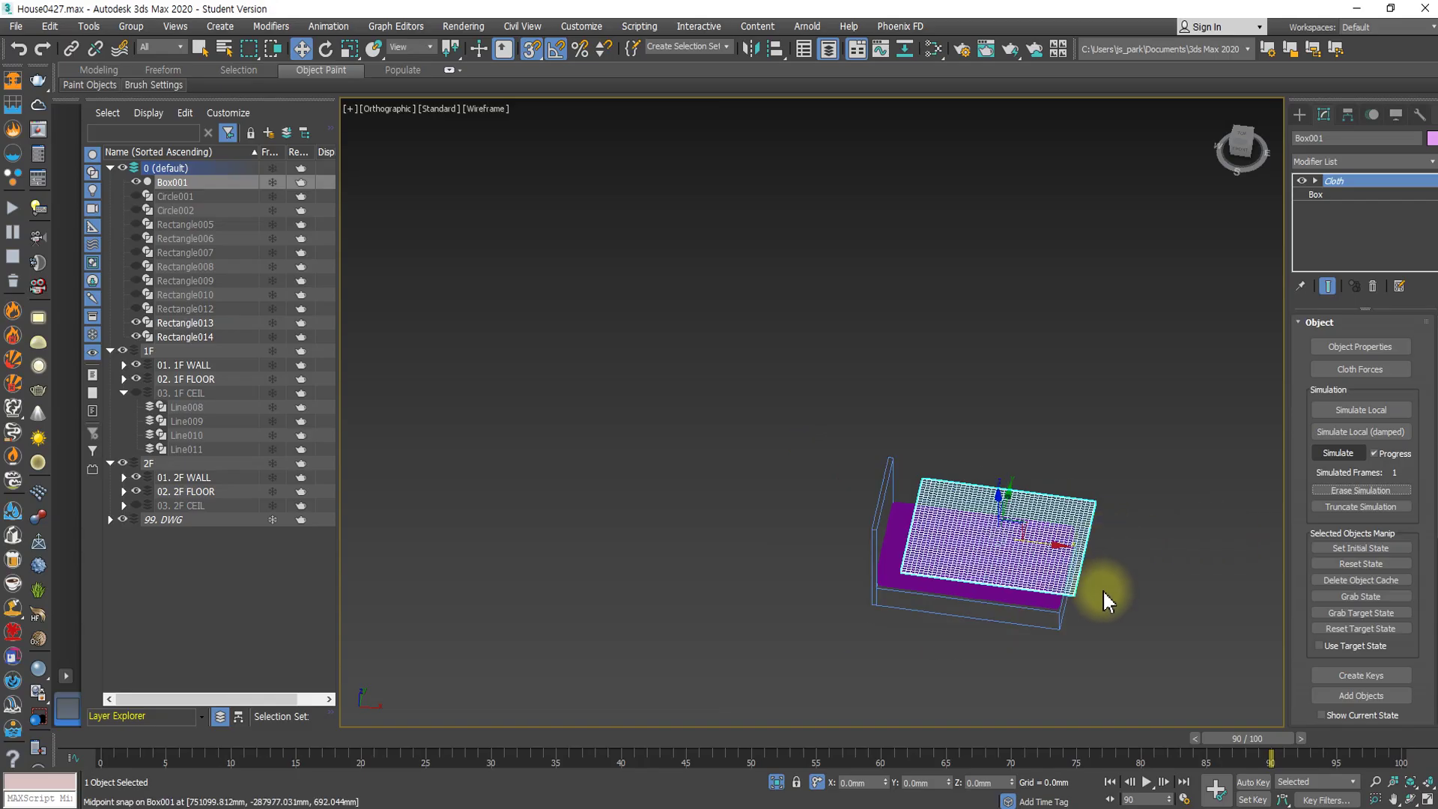
middle_click_drag(1104, 591, 1095, 531, "alt")
scroll(1042, 560, "up", 3)
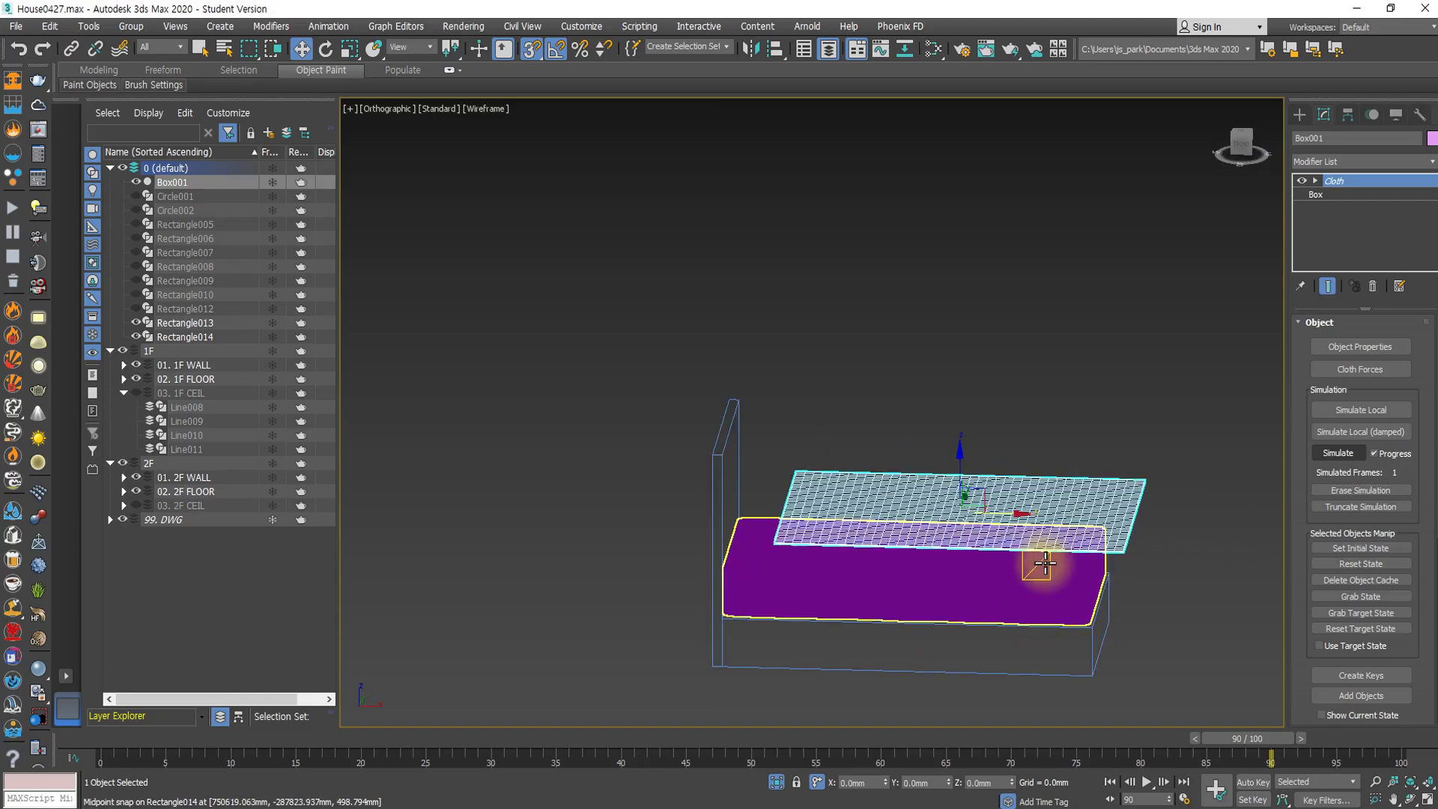
left_click(1333, 452)
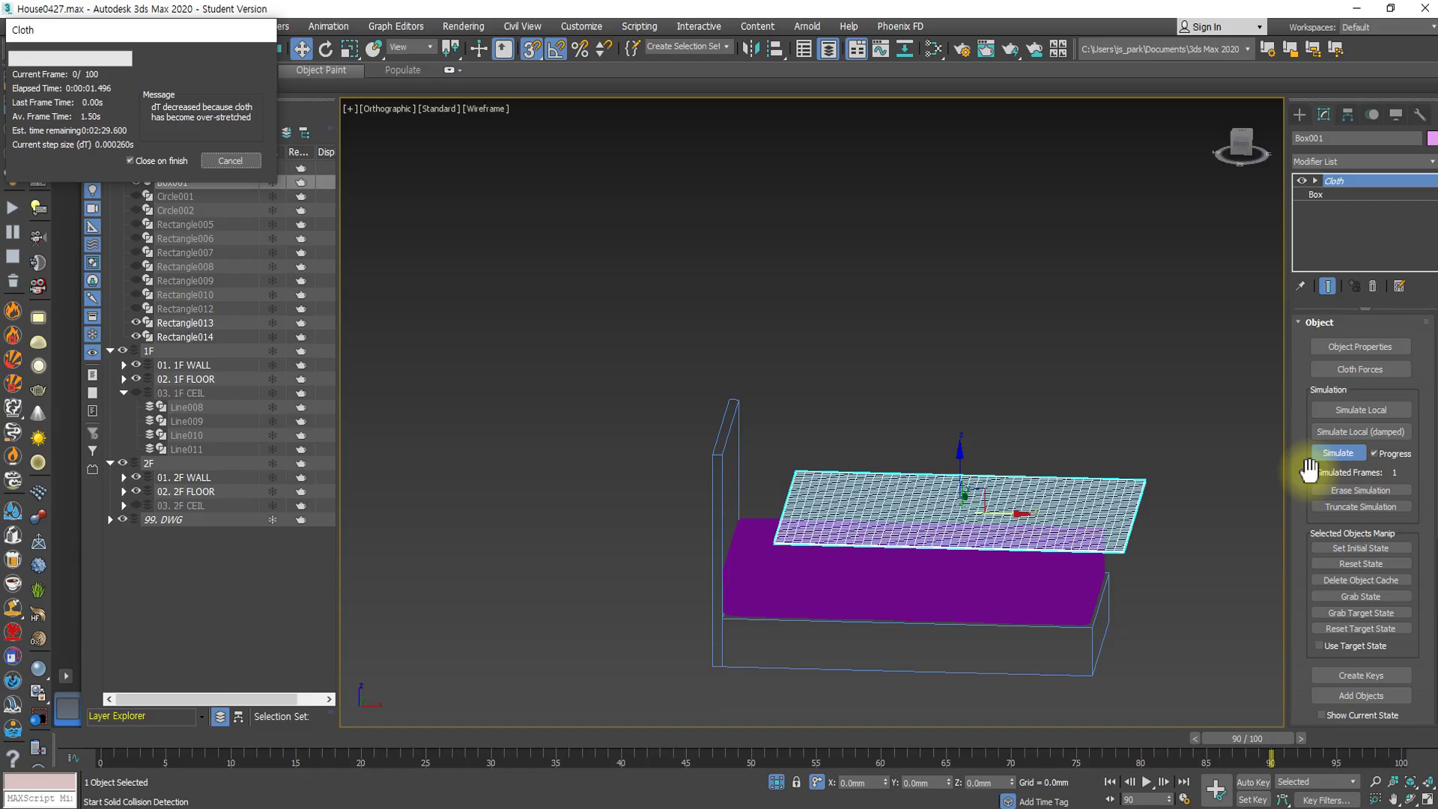
key("Escape")
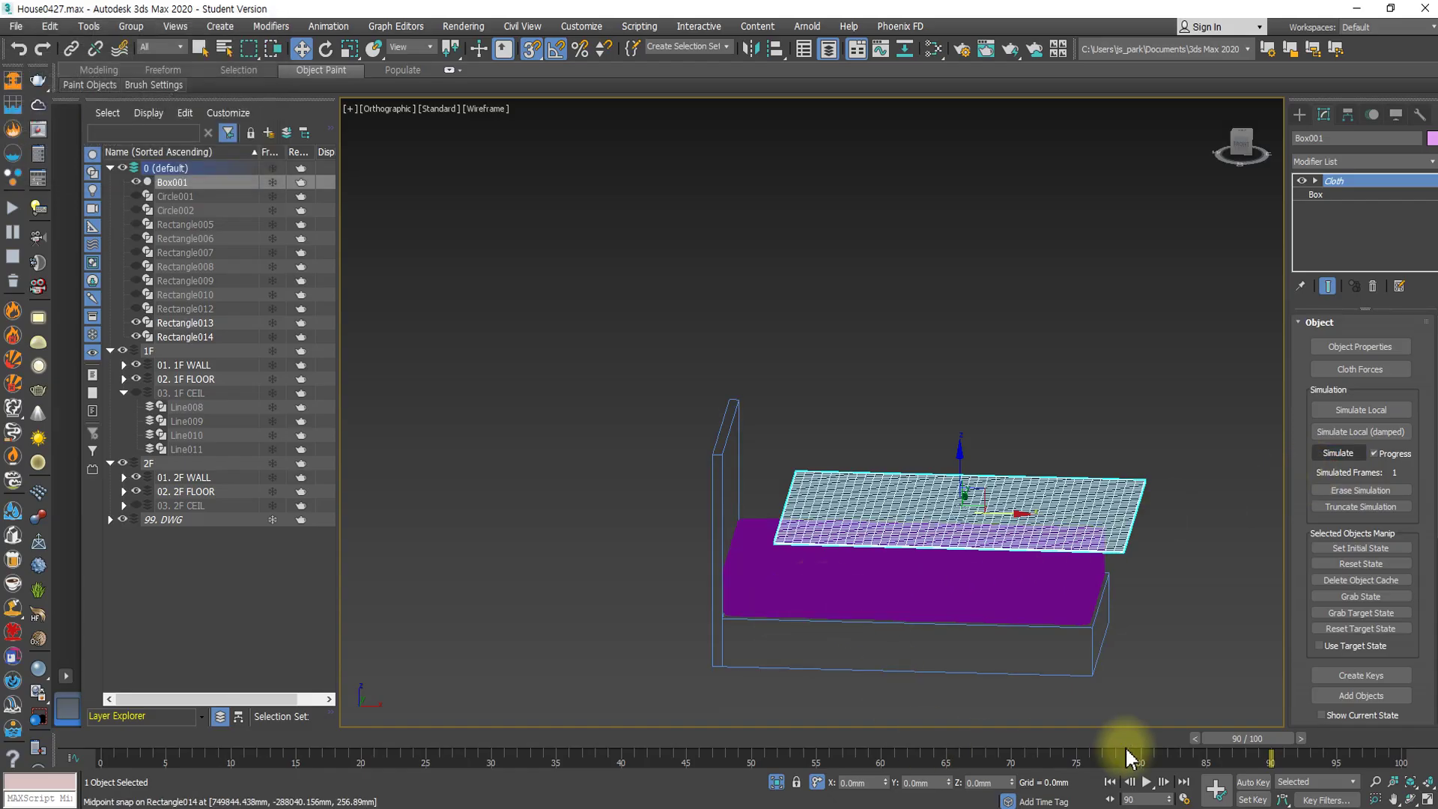
Return the timeline to frame 0 and try to simulate the cloth on Box001 again.
left_click_drag(1246, 738, 96, 689)
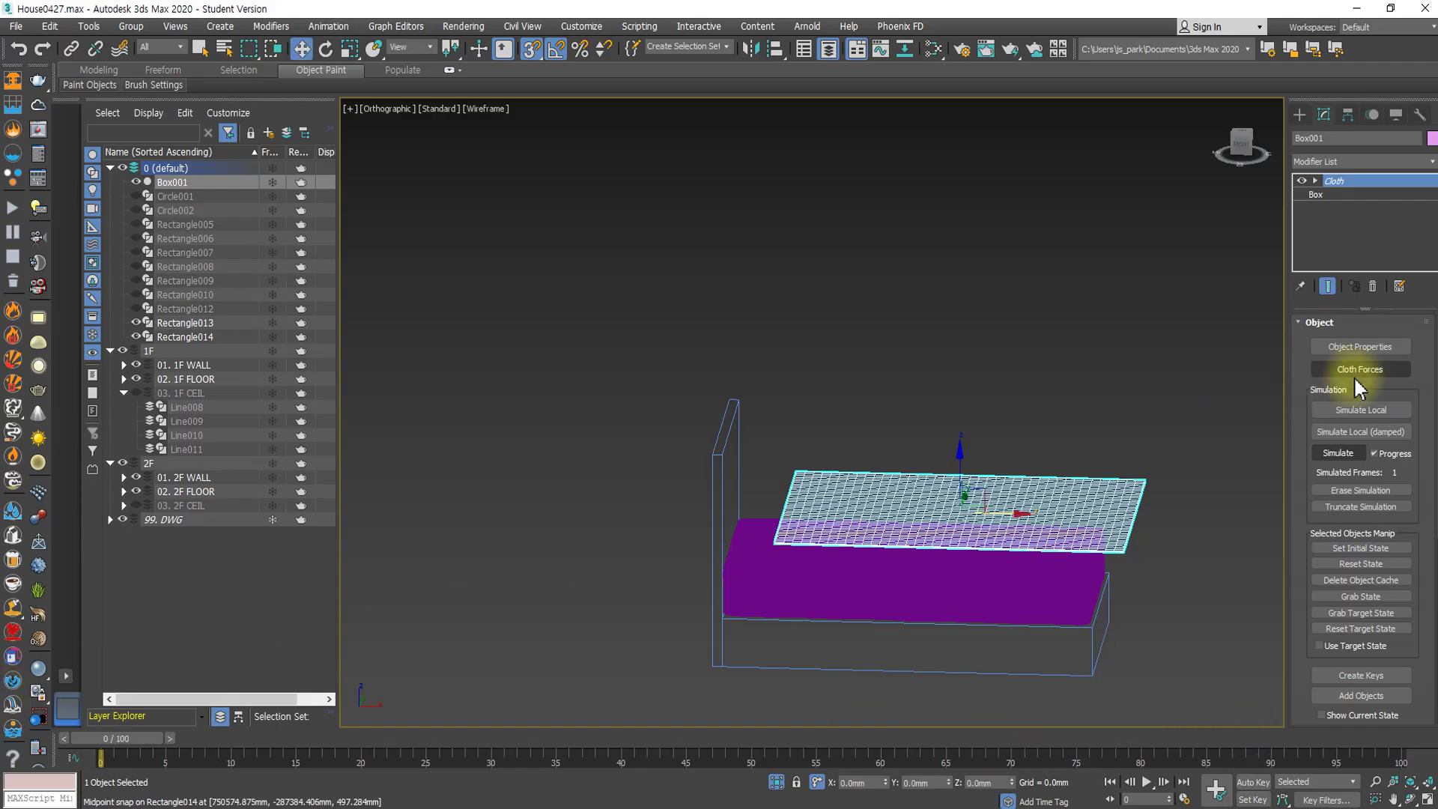
left_click(1346, 452)
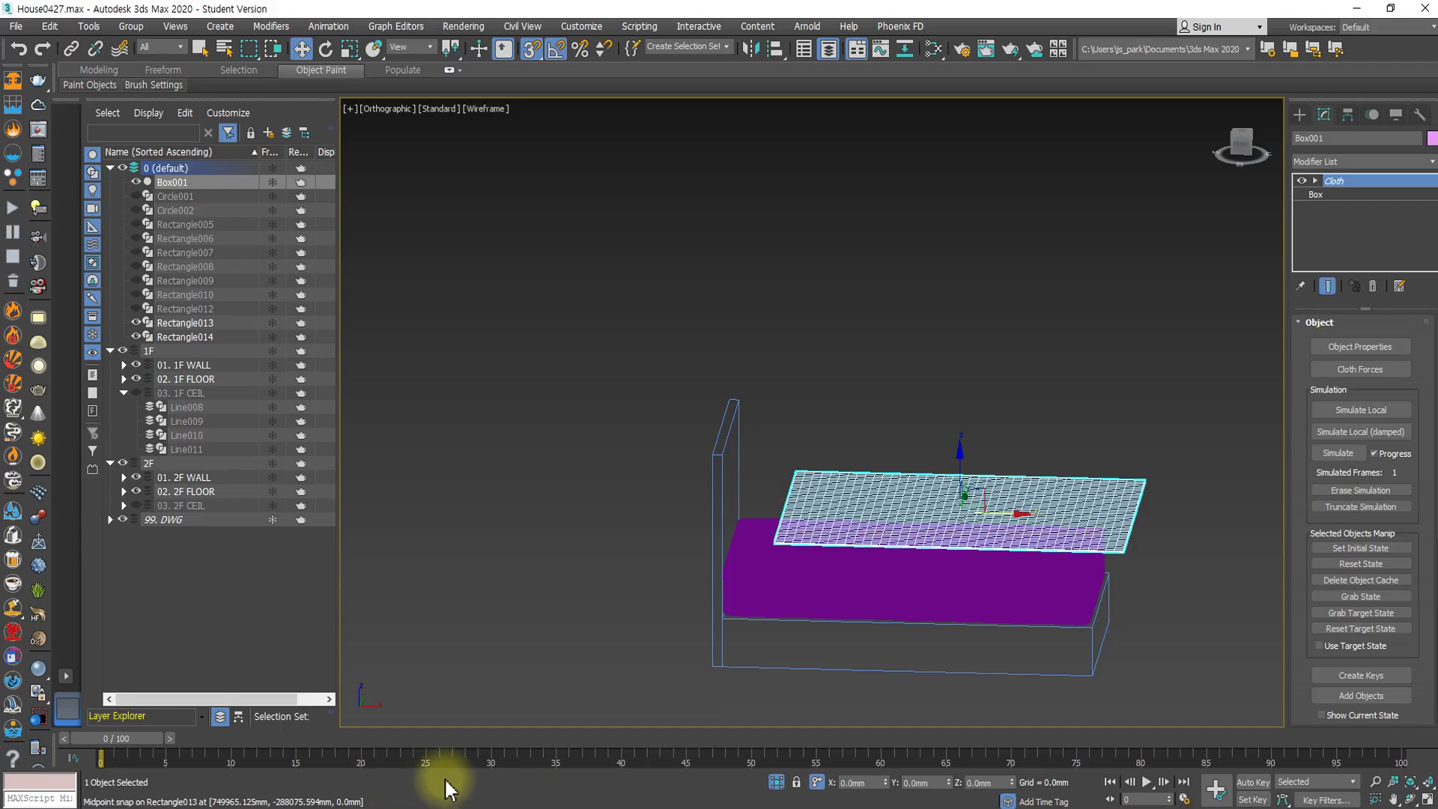
Assign the Silk preset to Box001 and check the collision settings of Rectangle013 and Rectangle014 in the cloth object properties.
left_click(1359, 347)
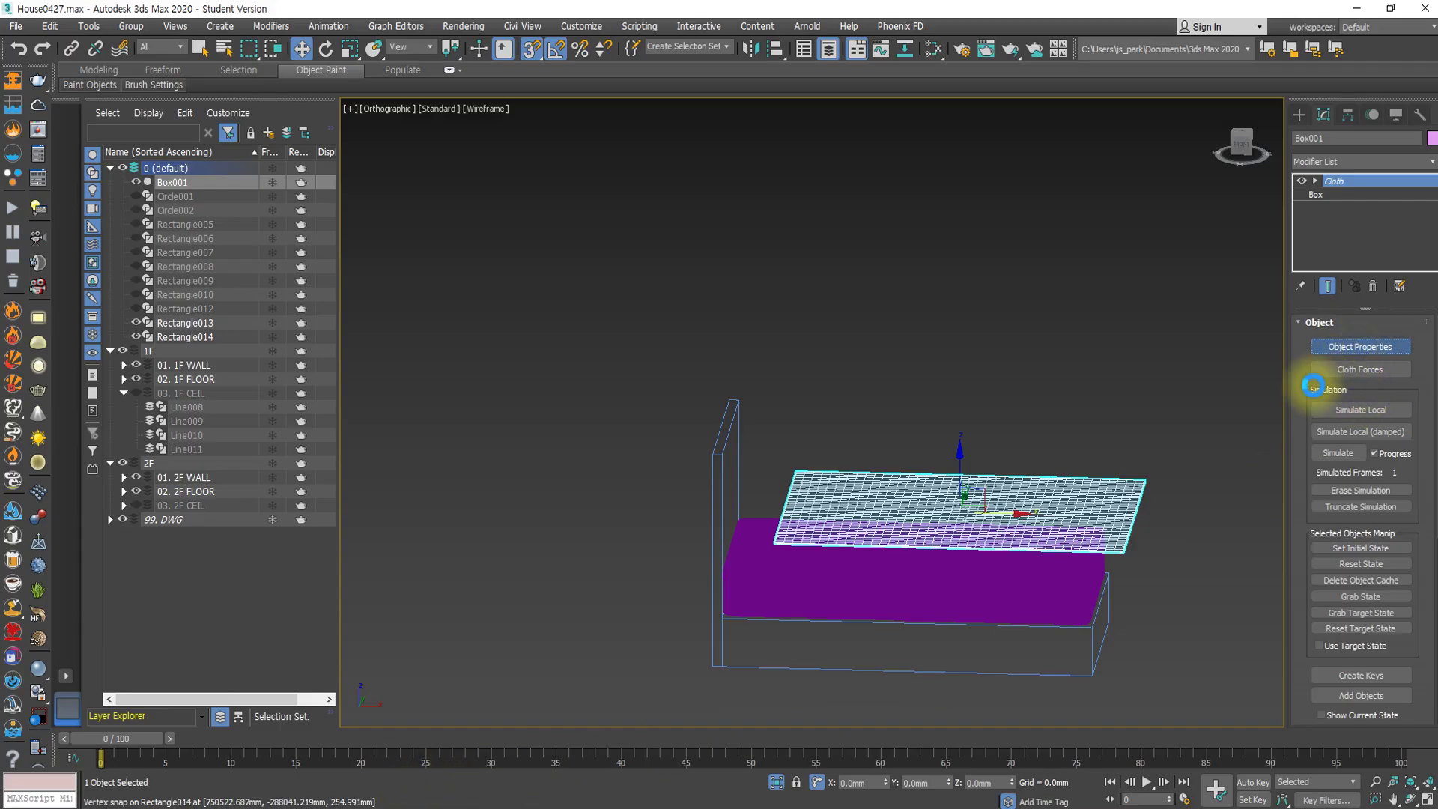
left_click(596, 196)
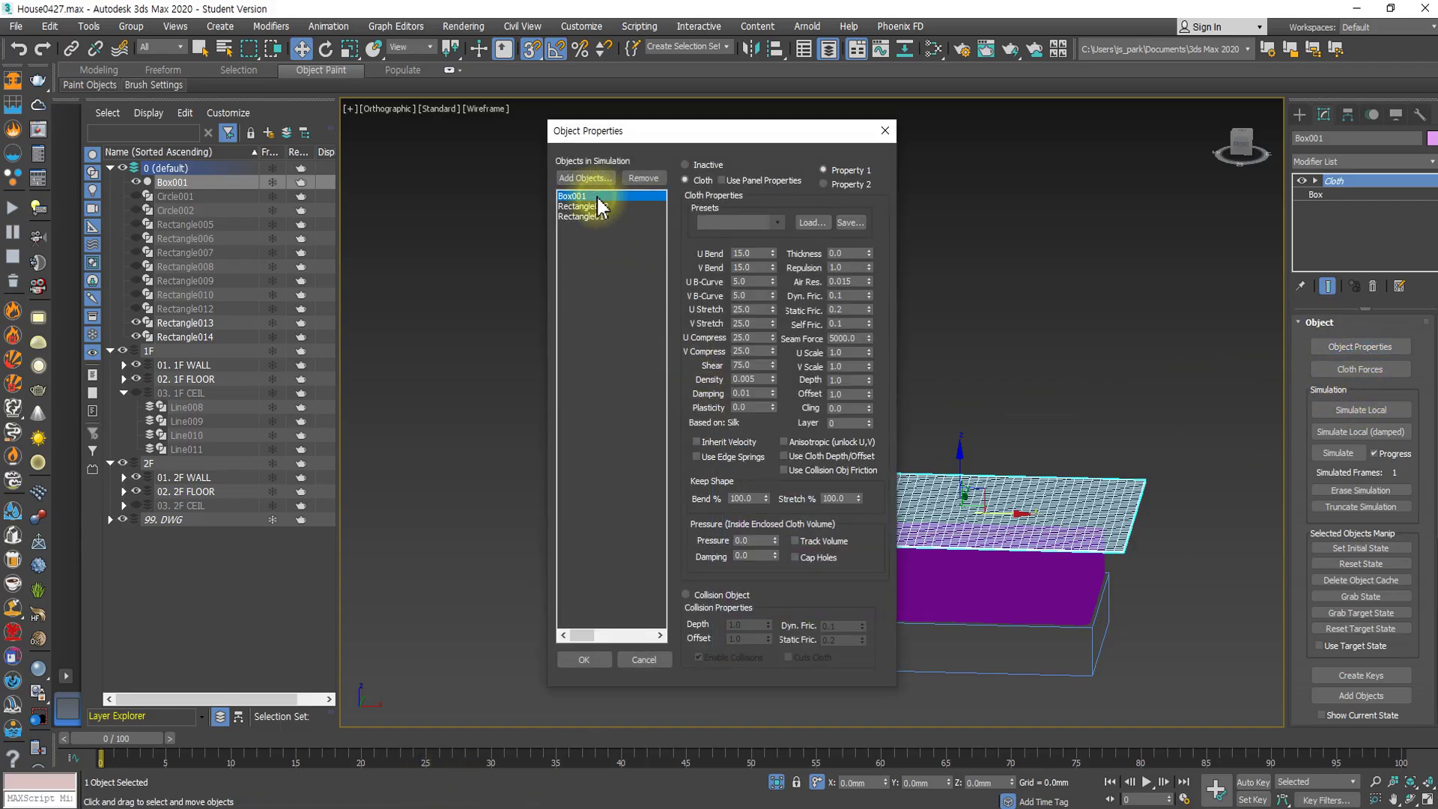
left_click(777, 223)
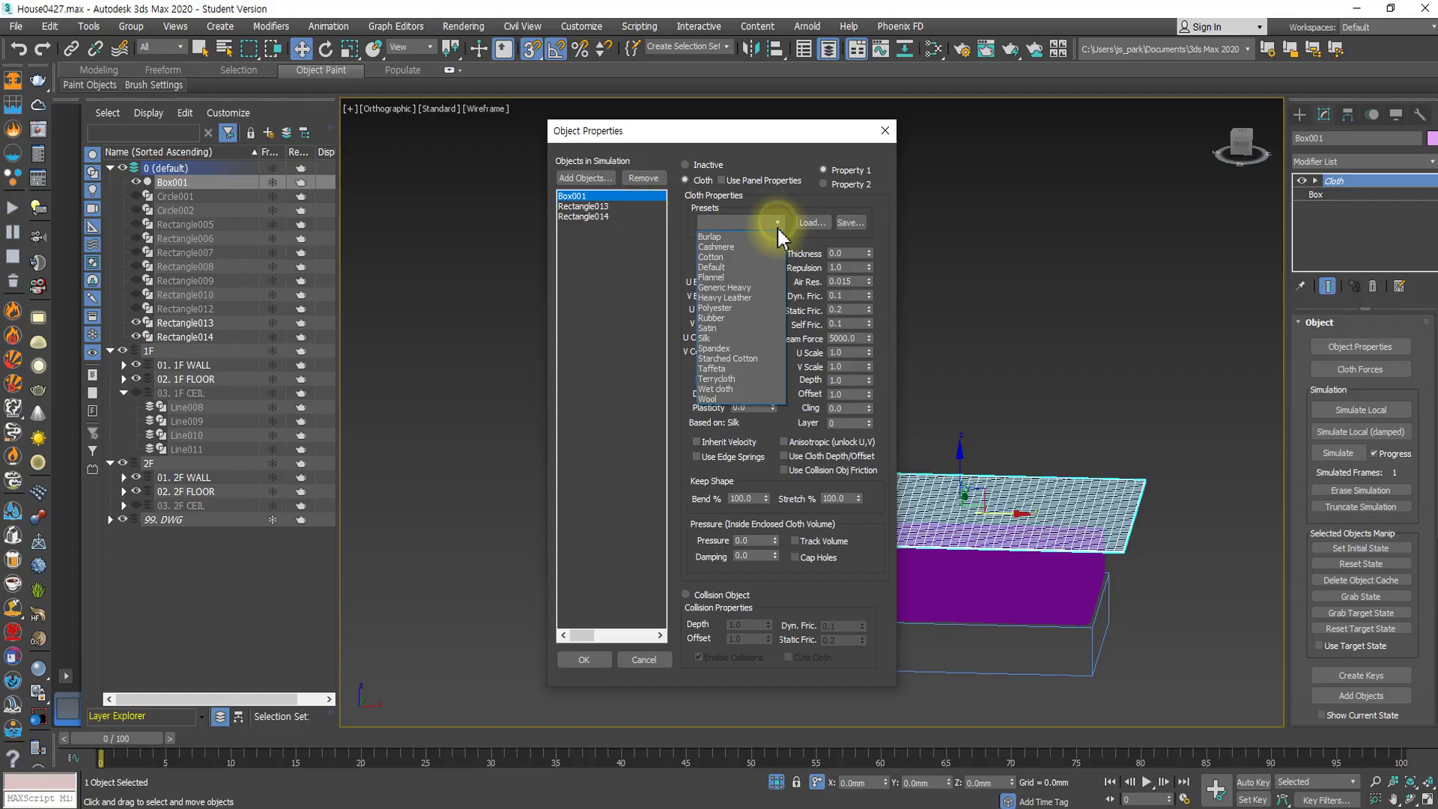
left_click(729, 339)
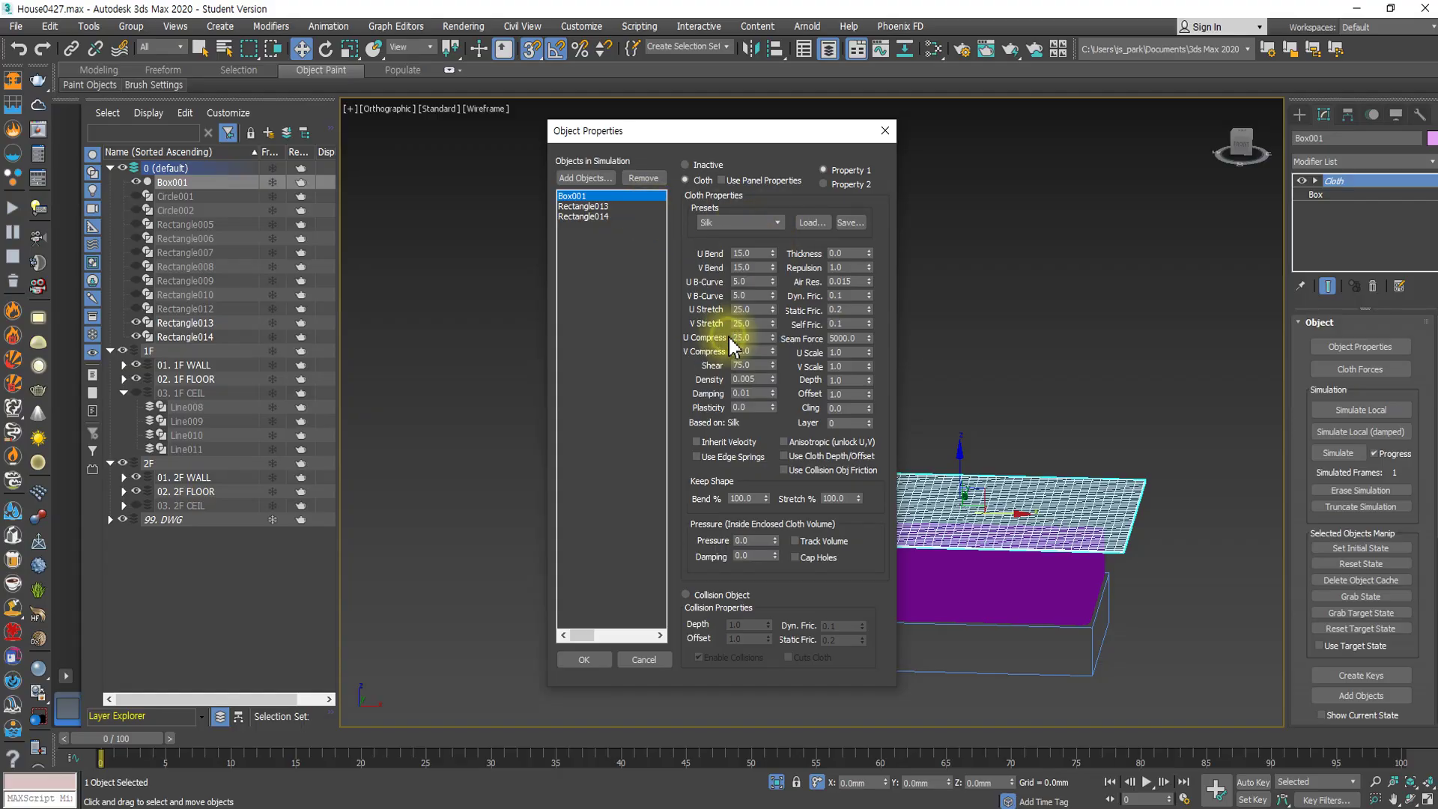
left_click(598, 207)
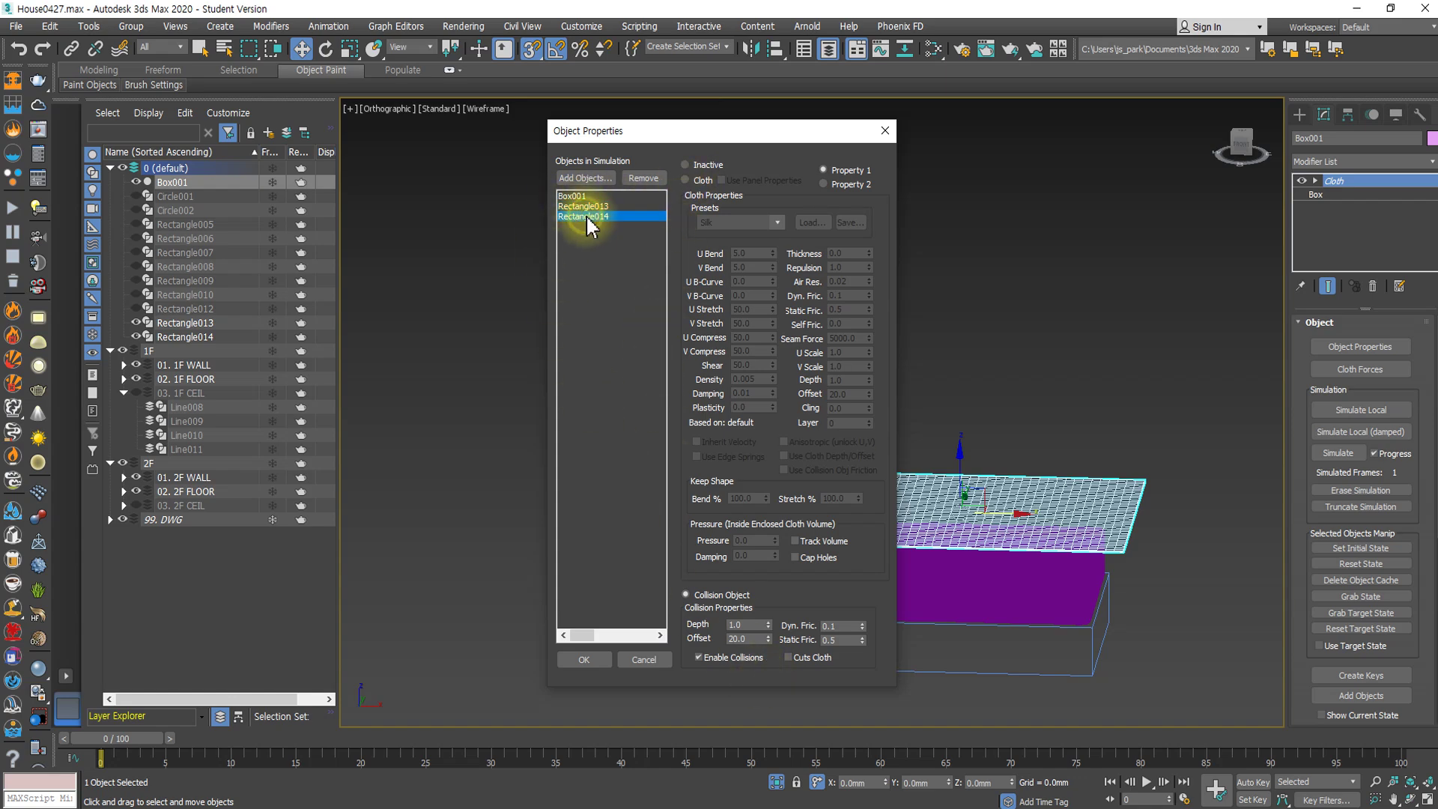
left_click(584, 659)
Try to simulate the silk cloth, stop the run at frame 0 and erase the simulation.
left_click(1338, 452)
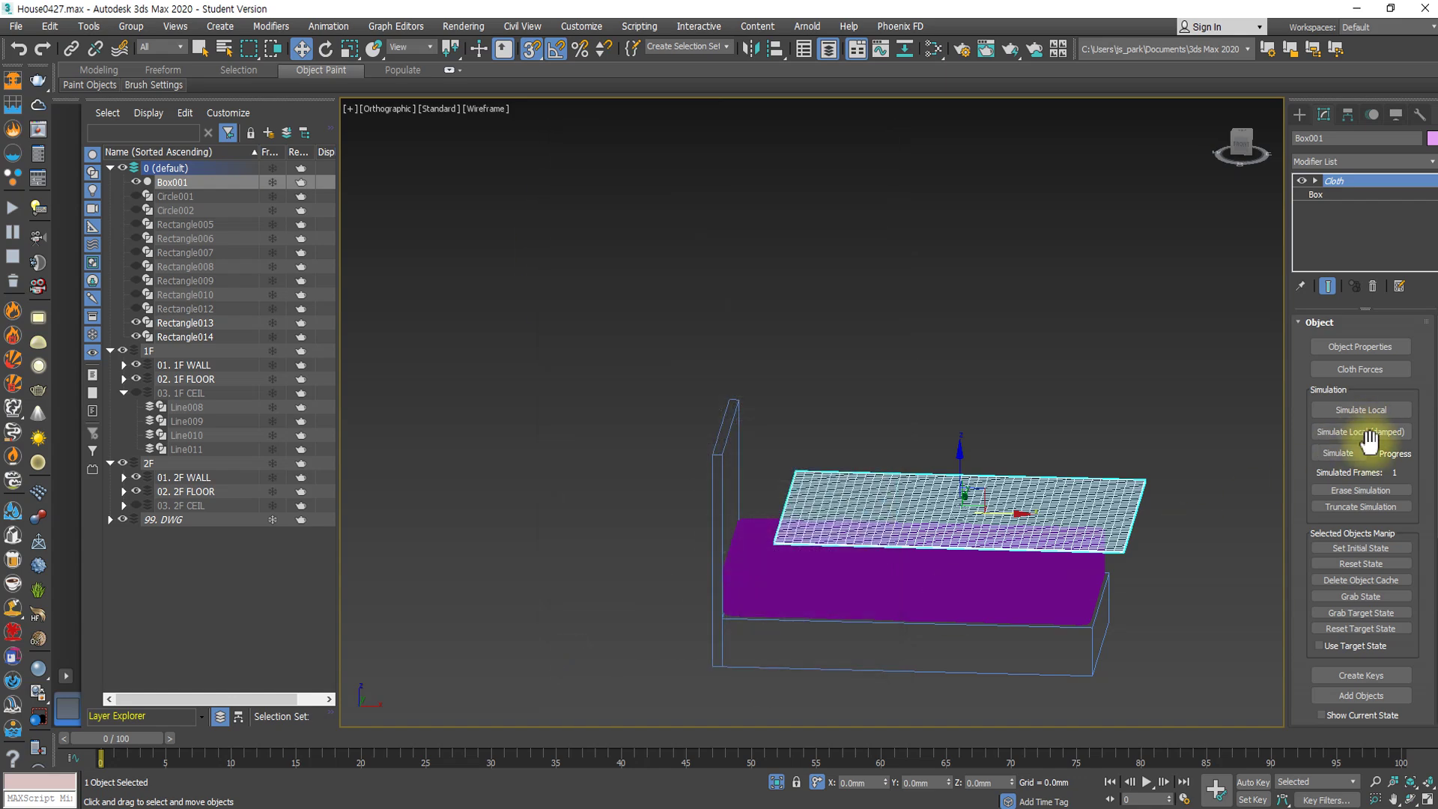
left_click(1323, 456)
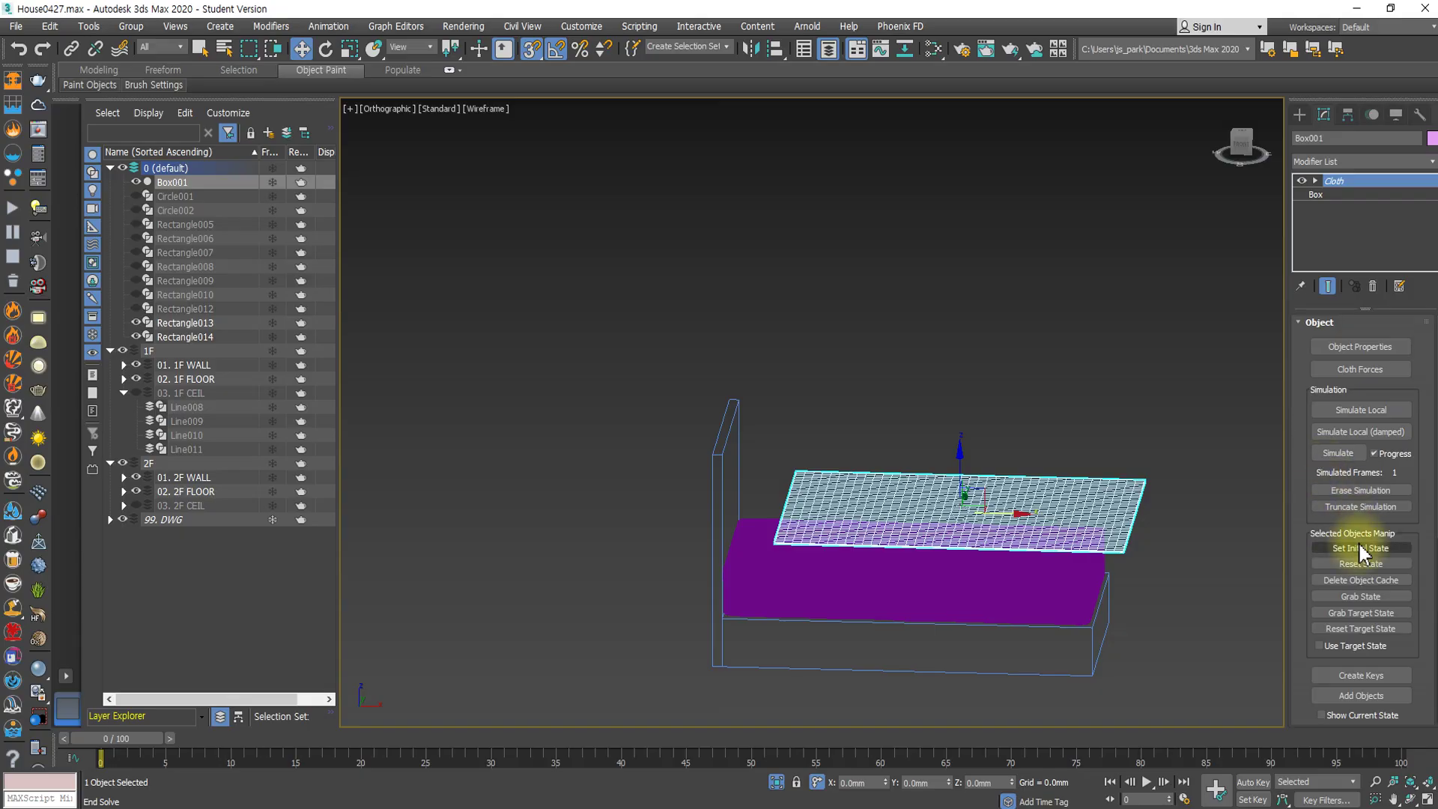
left_click(1369, 490)
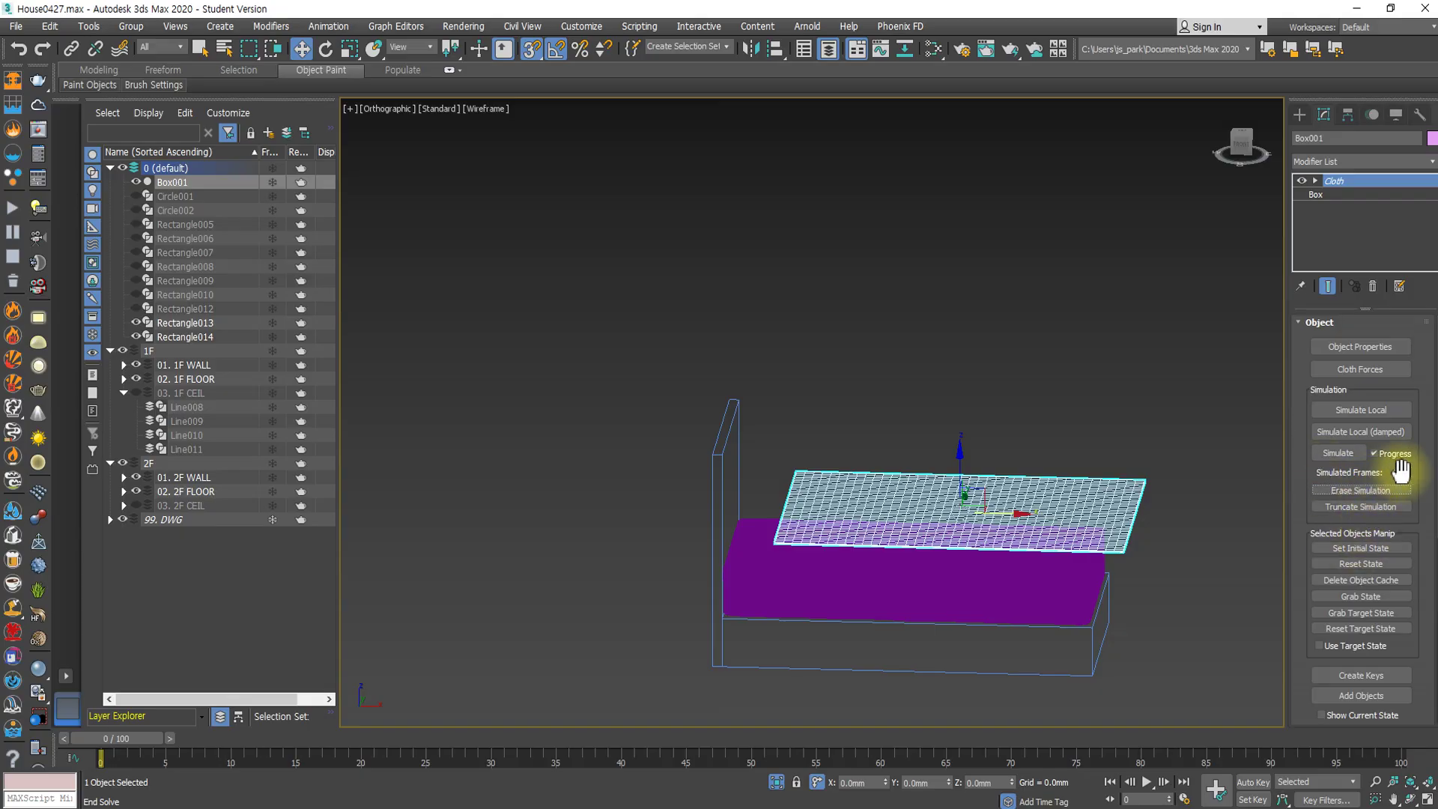
Examine the Cloth modifier's simulation parameters and object options, and decline creating keys.
left_click_drag(1399, 469, 1363, 117)
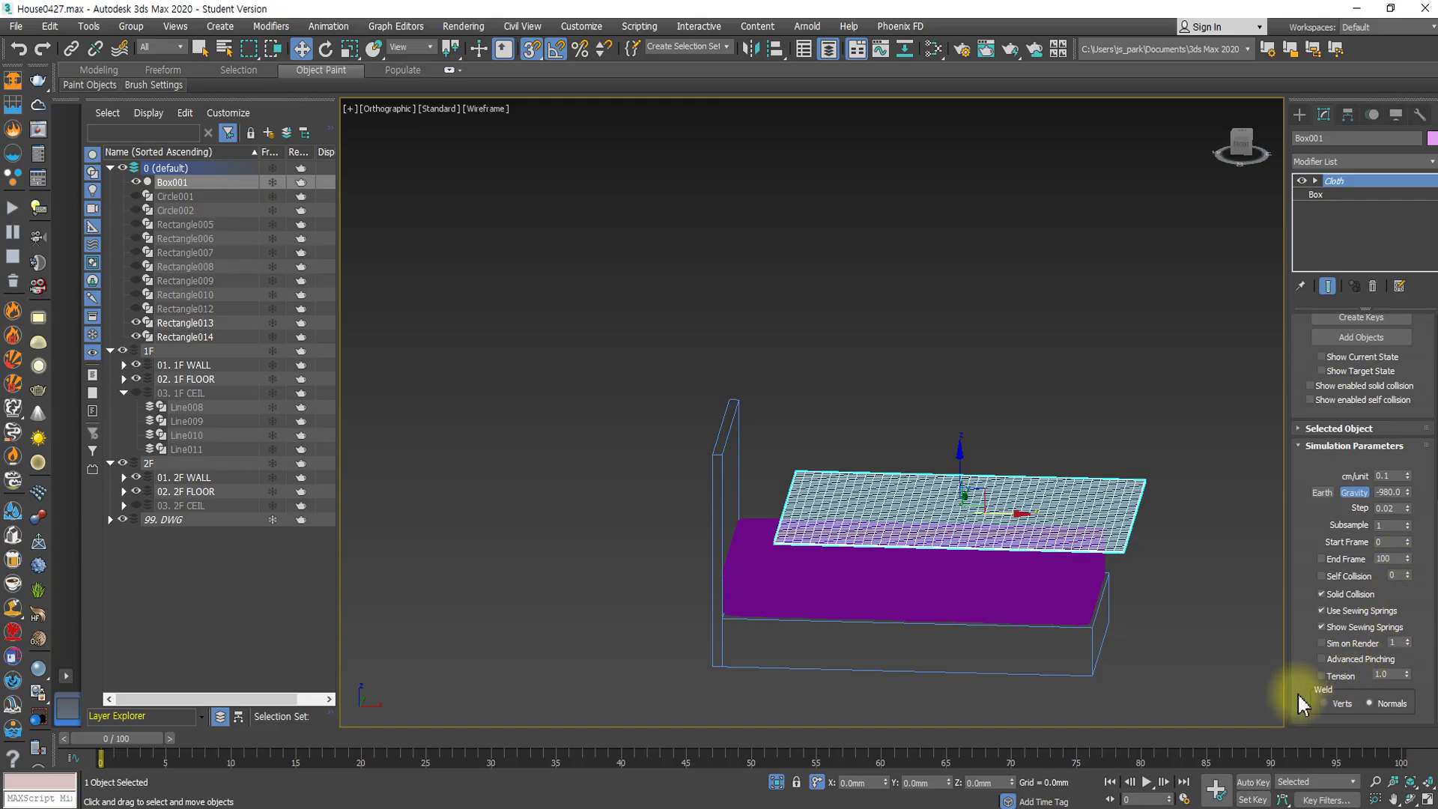
scroll(1312, 636, "up", 5)
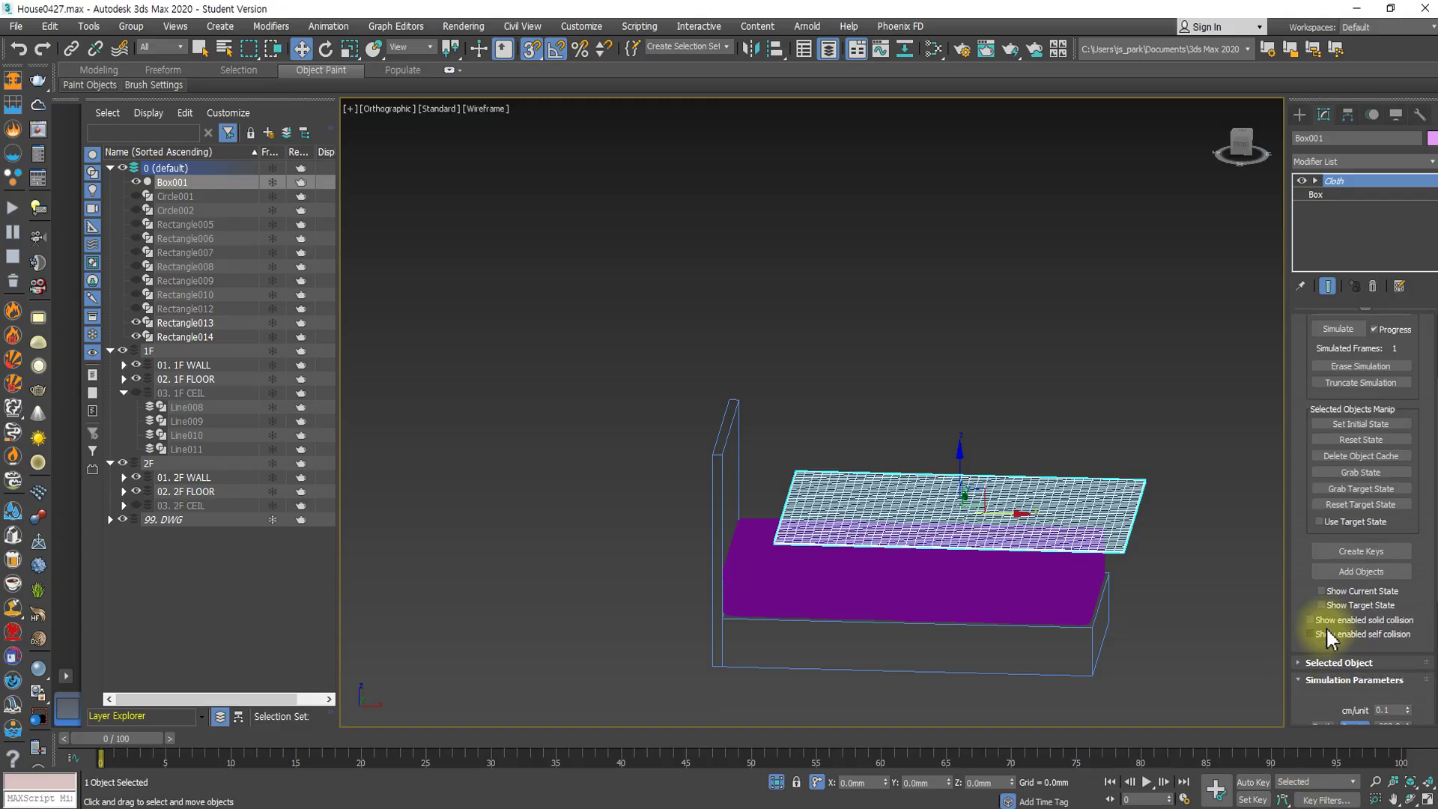
left_click_drag(1301, 571, 1297, 631)
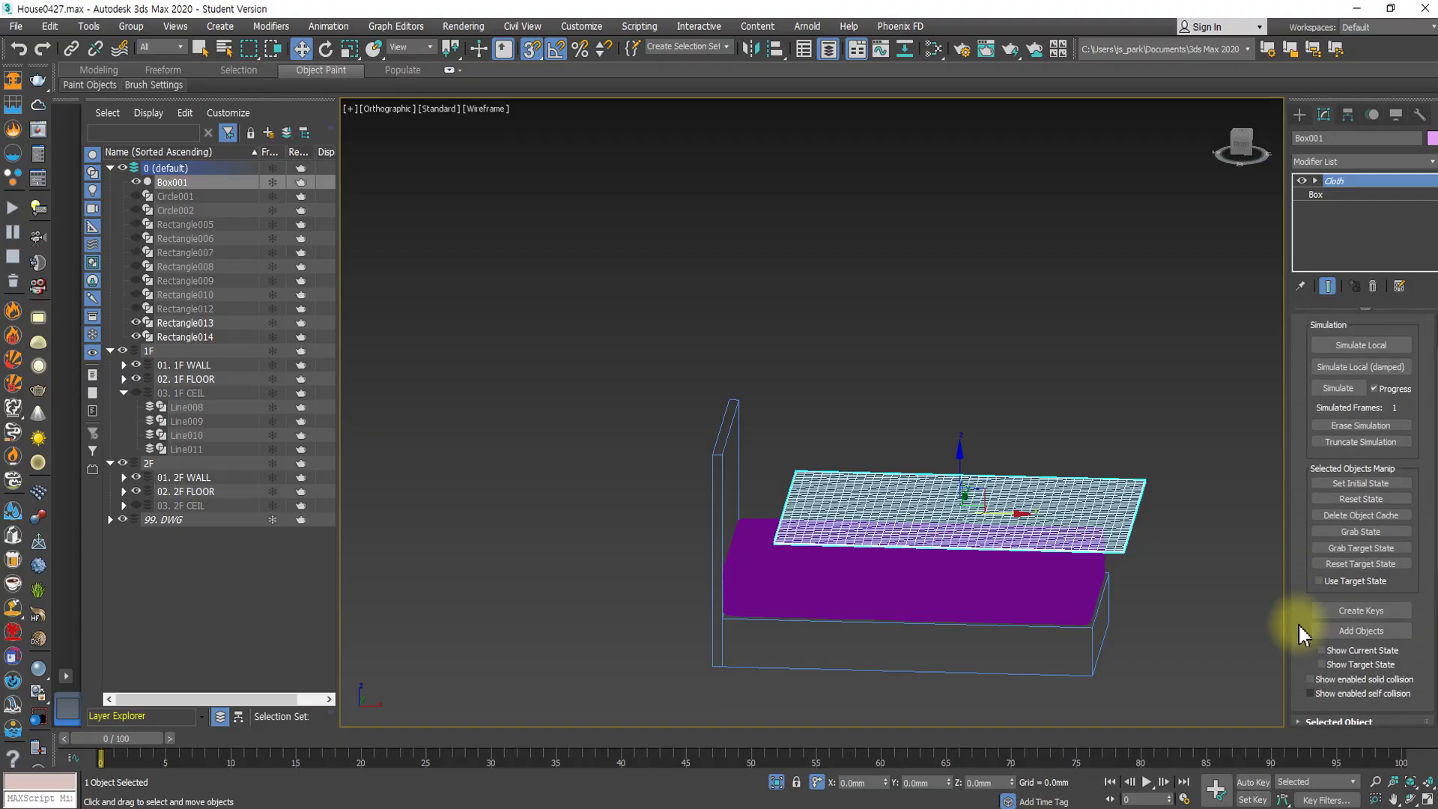
left_click(1327, 610)
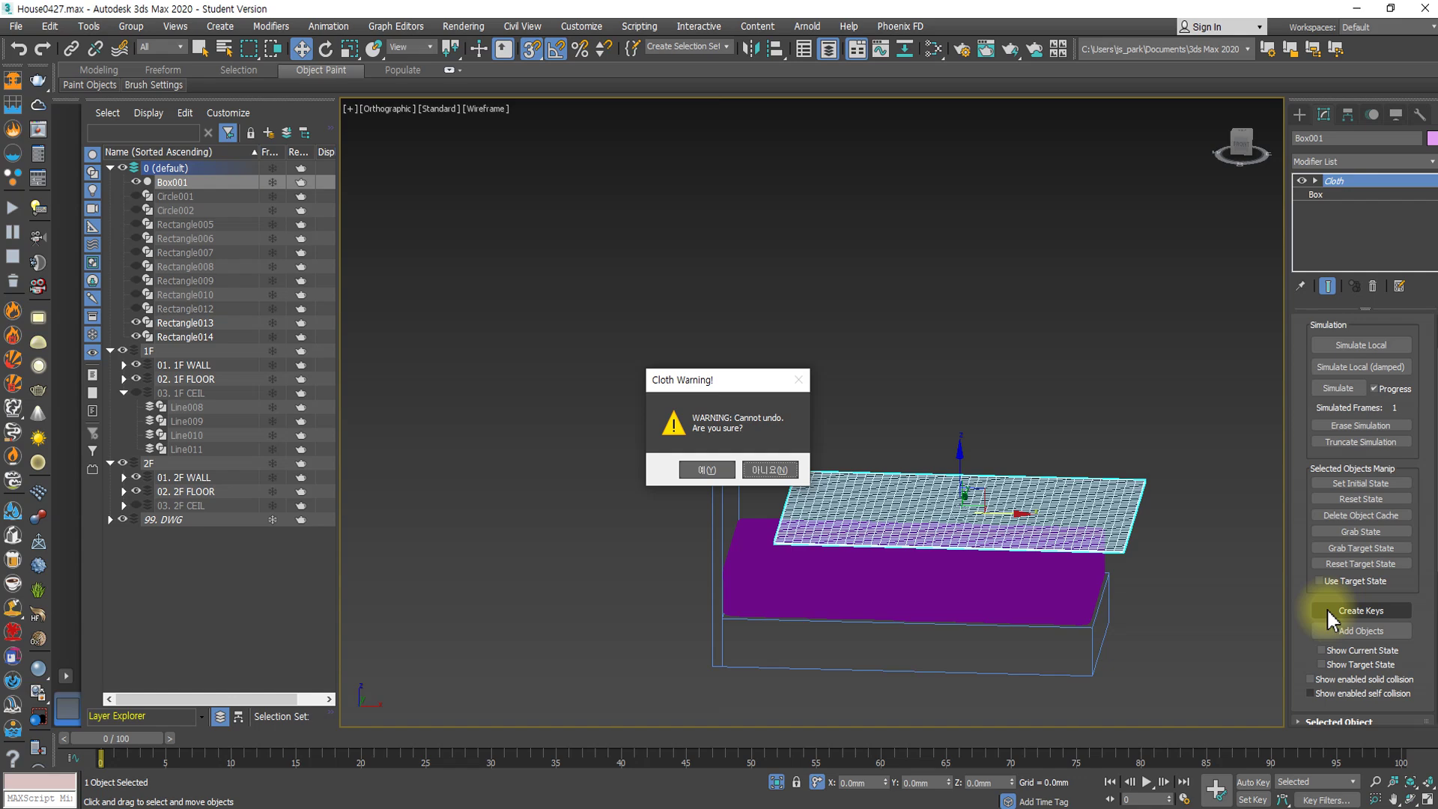
left_click(772, 469)
left_click_drag(1297, 491, 1316, 577)
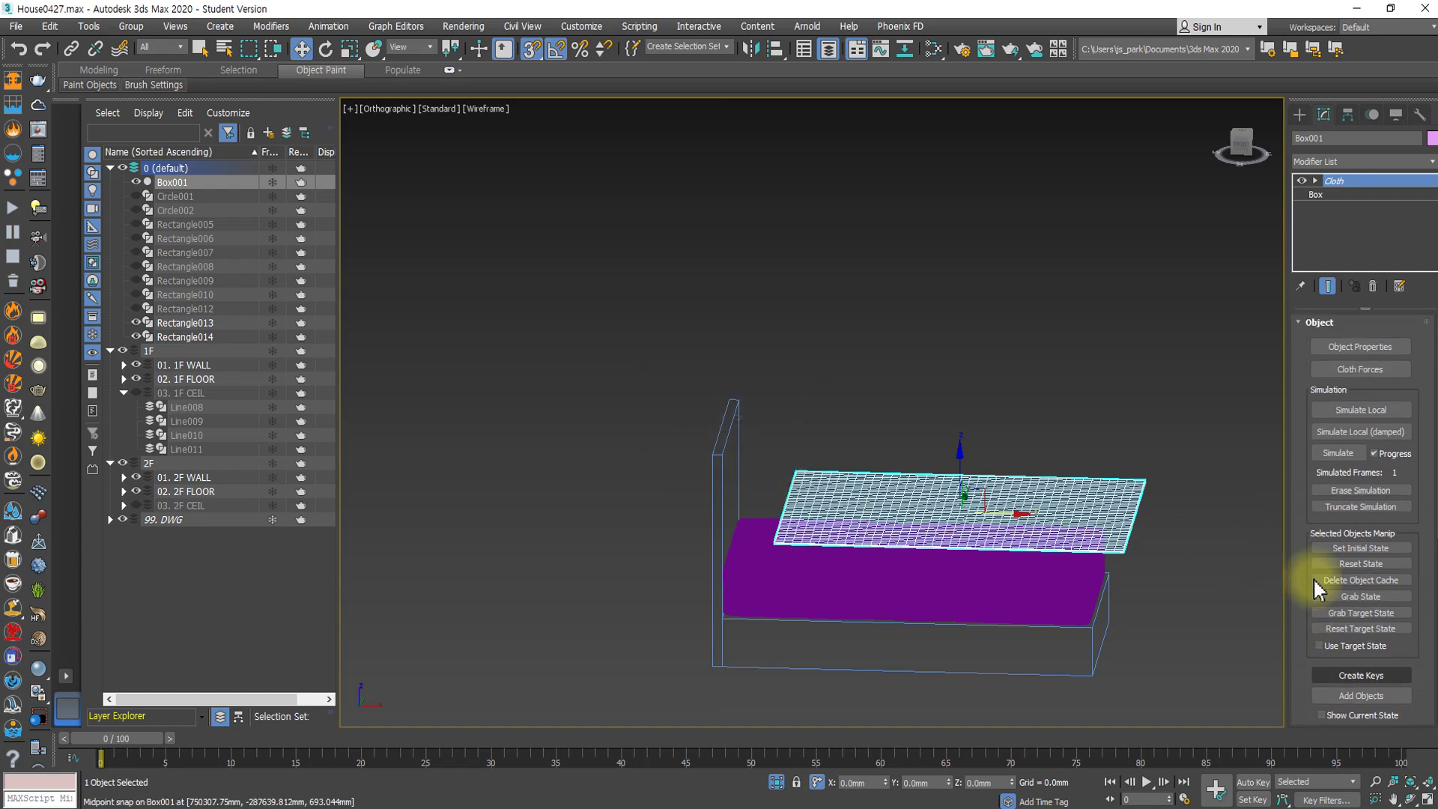
Change the fabric preset of Box001 to Spandex in the cloth object properties.
left_click(1361, 346)
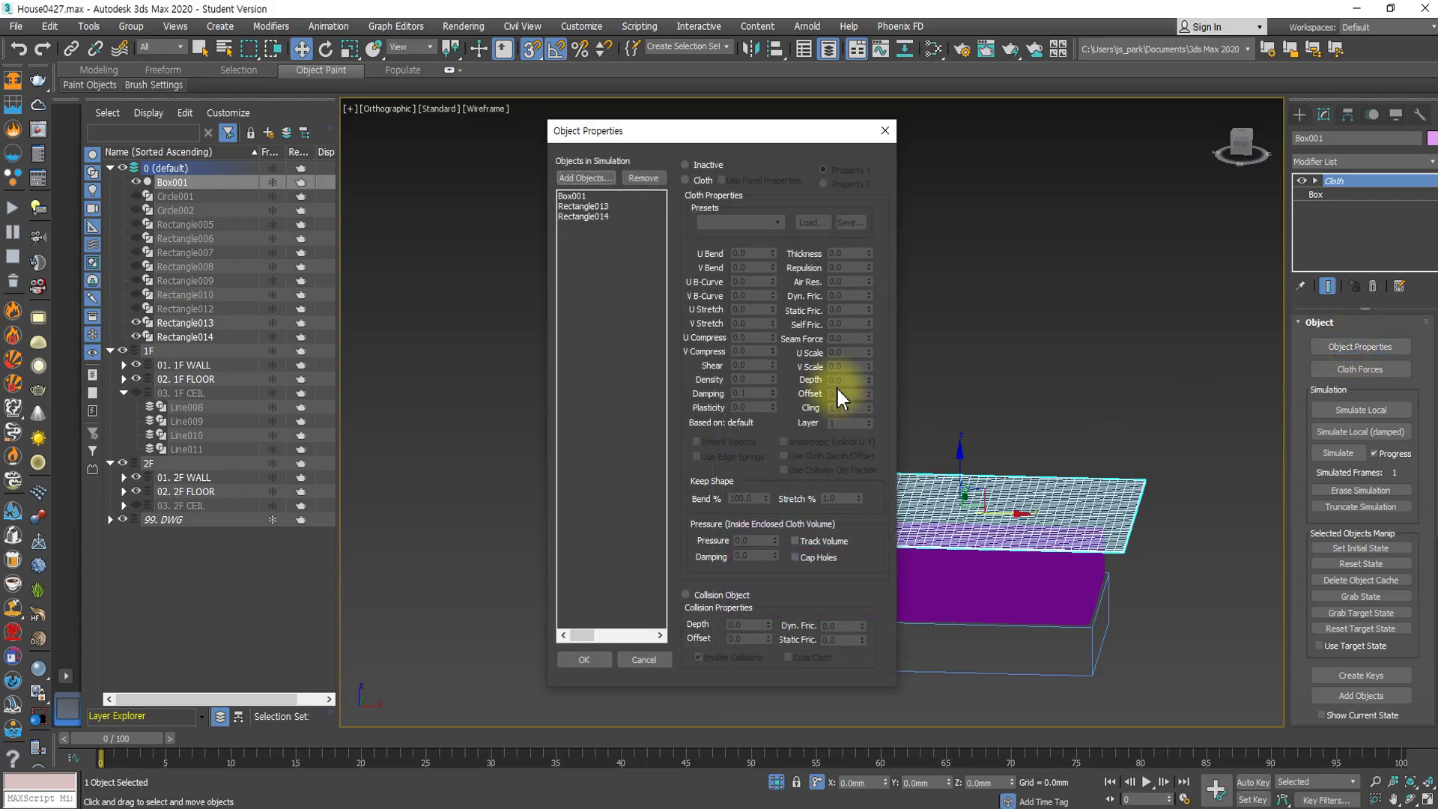
left_click(593, 197)
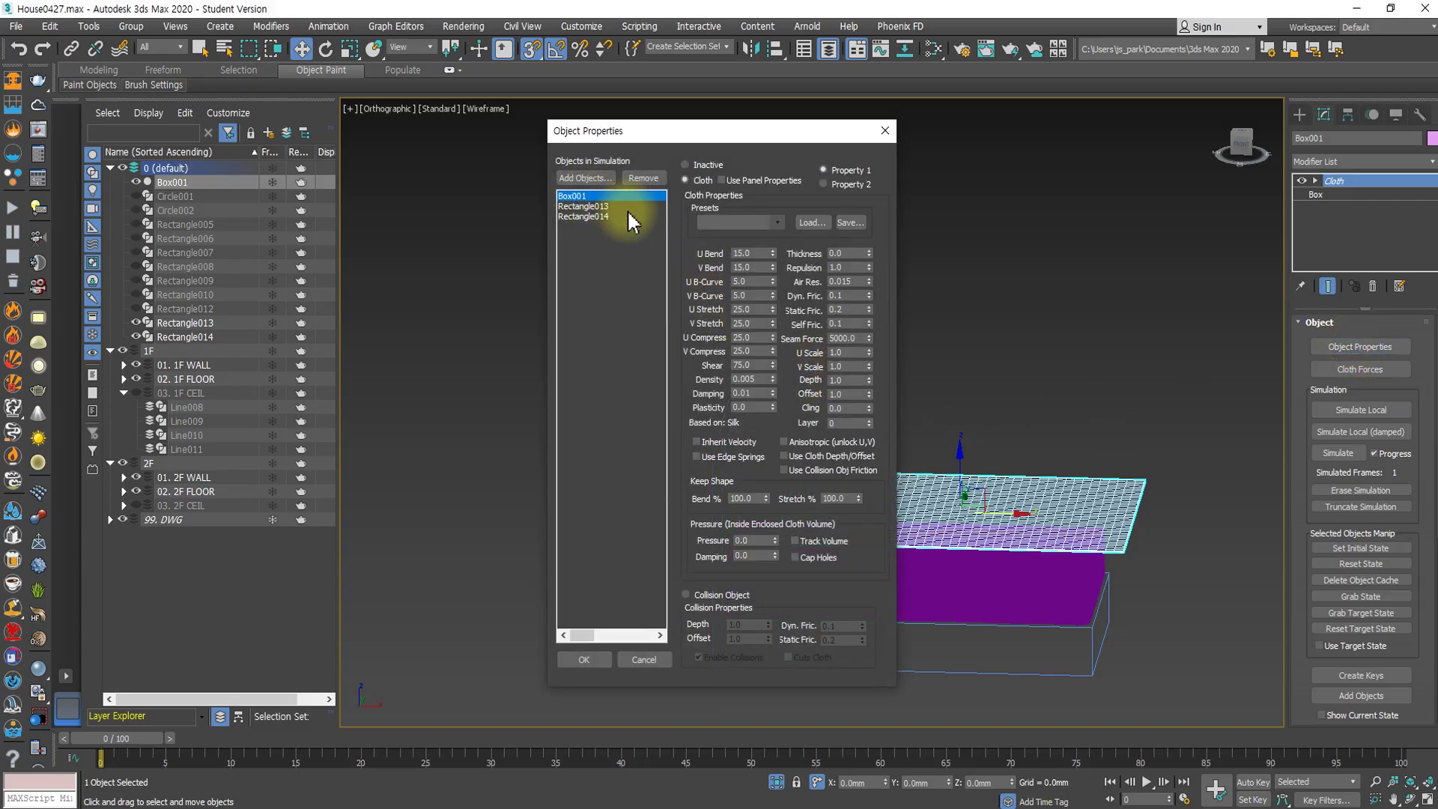
left_click(771, 222)
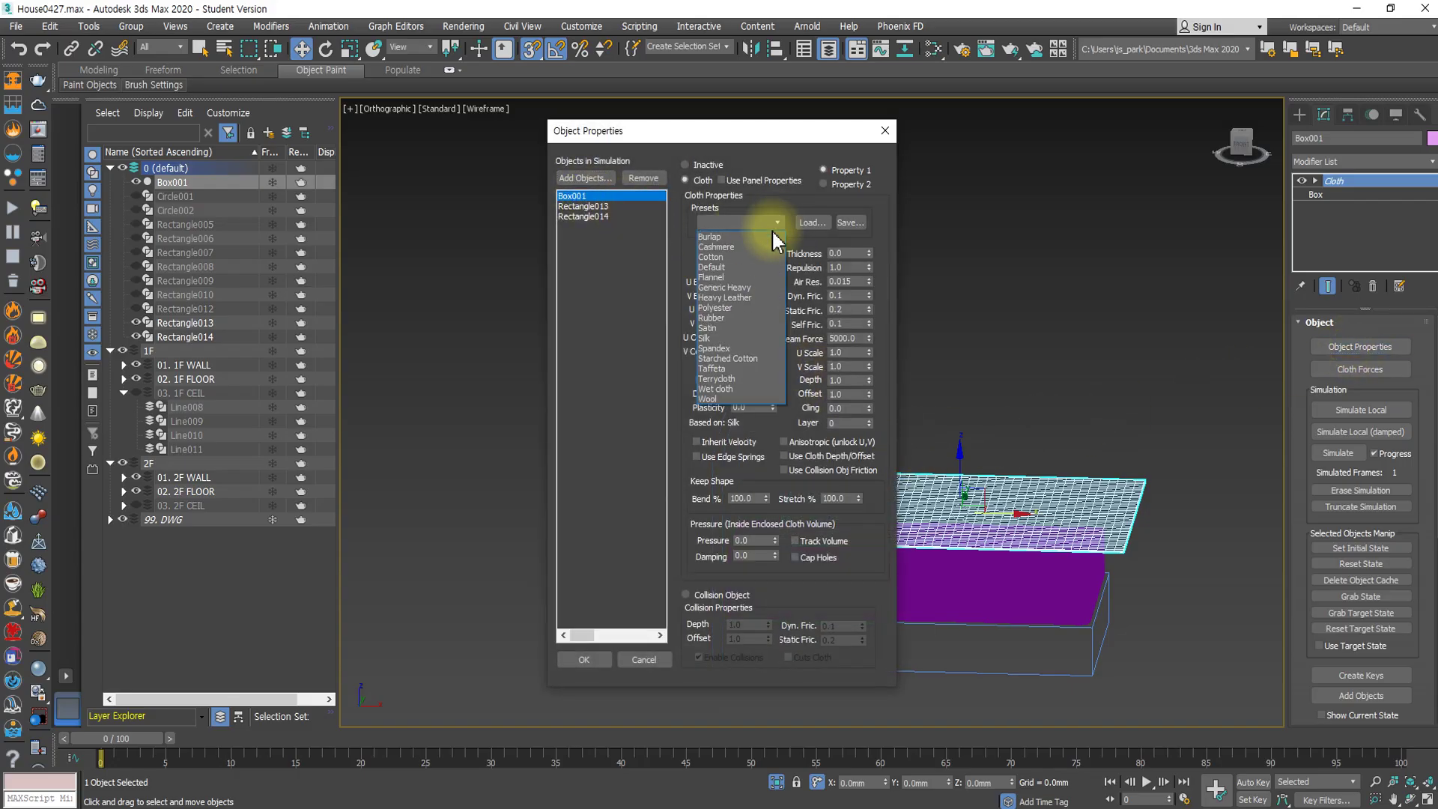
left_click(725, 349)
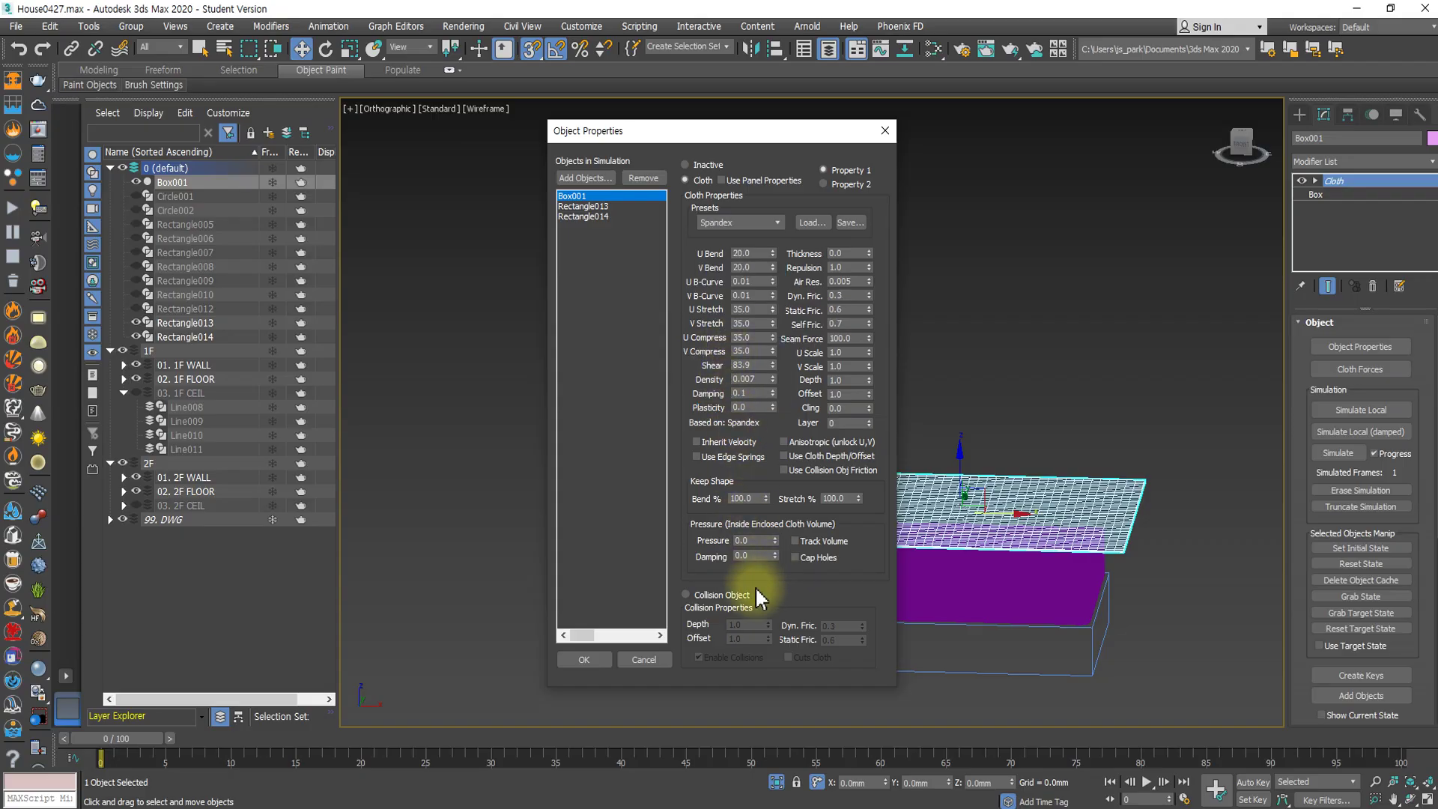
left_click(584, 659)
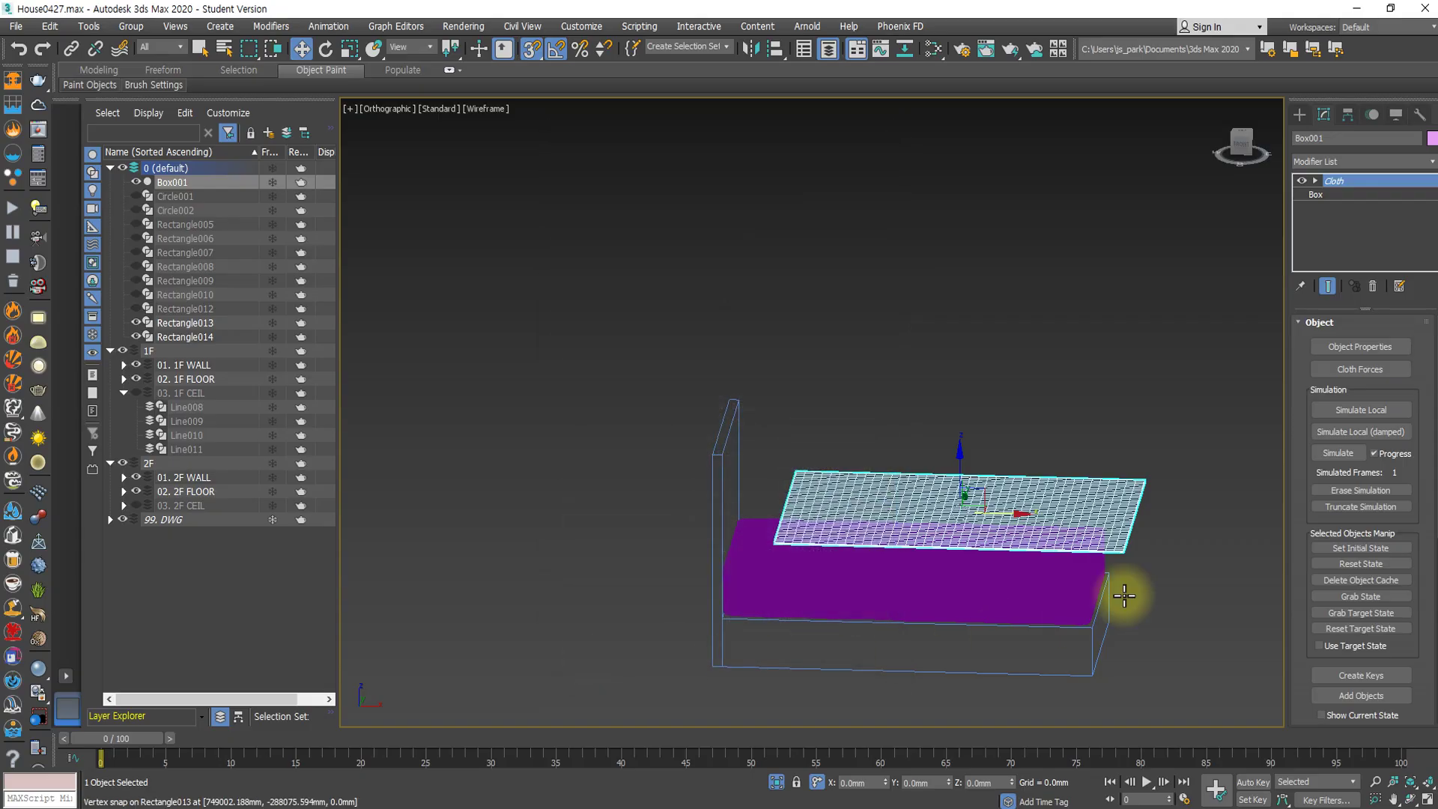
Simulate the spandex cloth falling onto the bed until about frame 70 and show the viewport in default shading.
left_click(1340, 453)
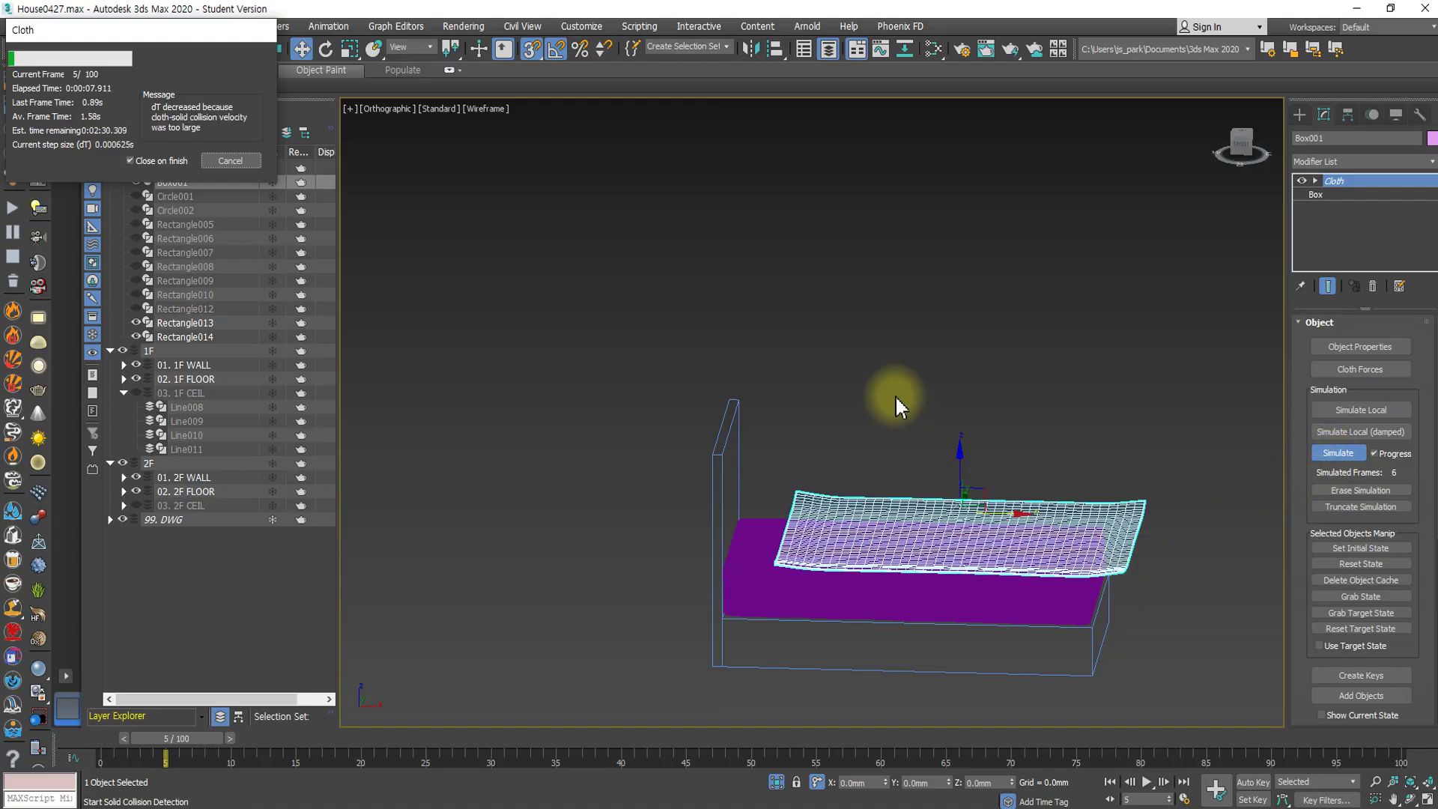
key("F3")
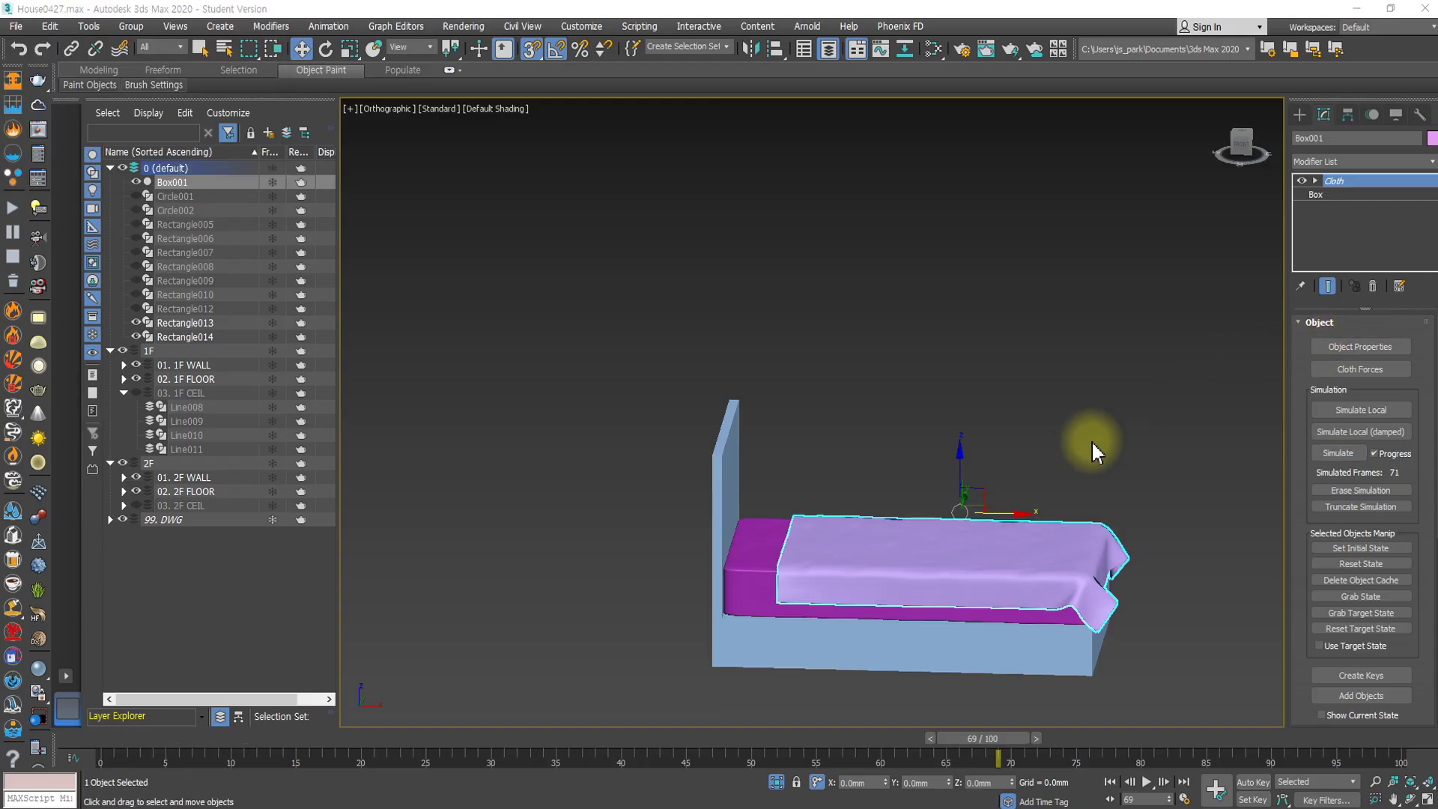
Rewind the timeline to frame 0 and play the blanket animation, stopping at frame 82.
left_click(834, 420)
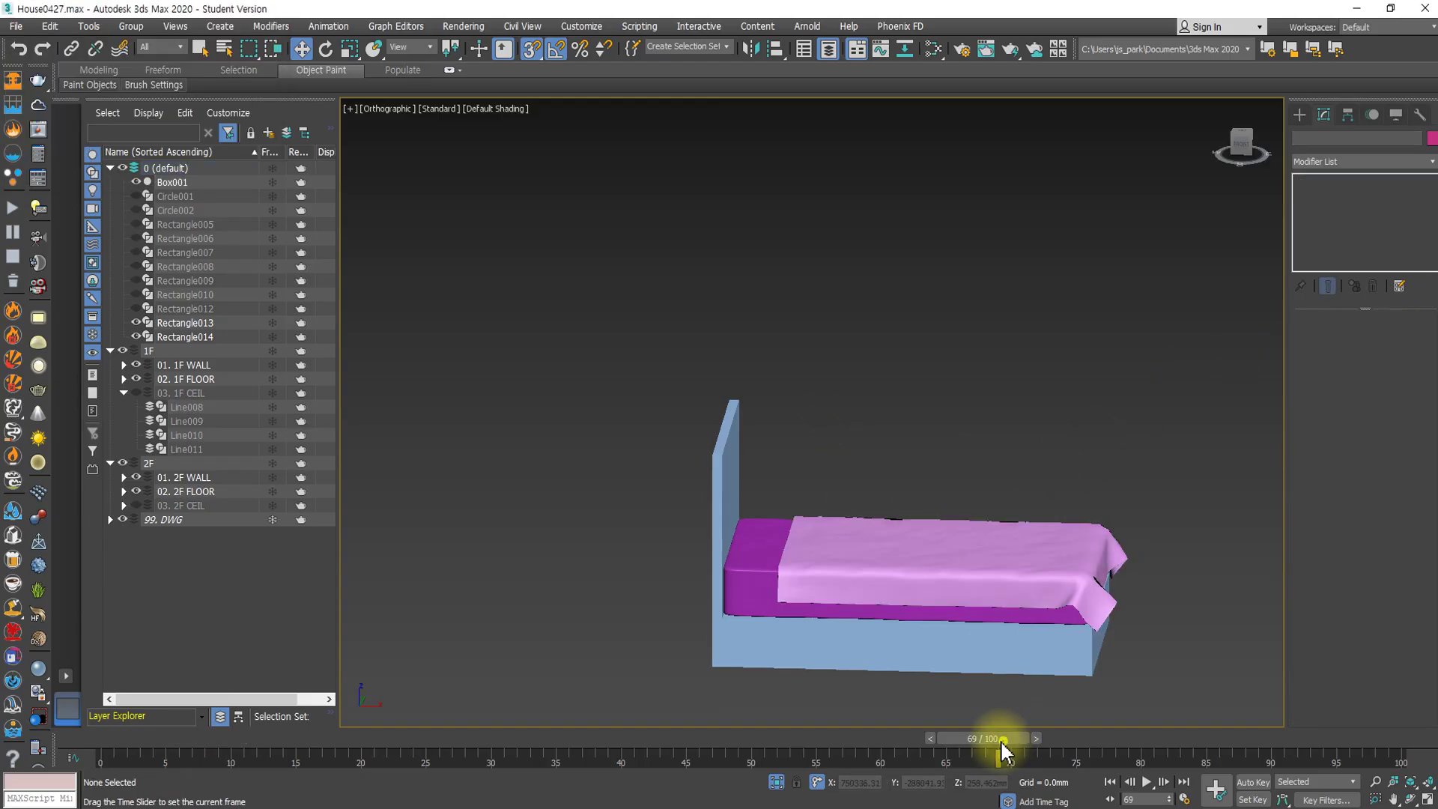
left_click_drag(988, 737, 6, 726)
key("w")
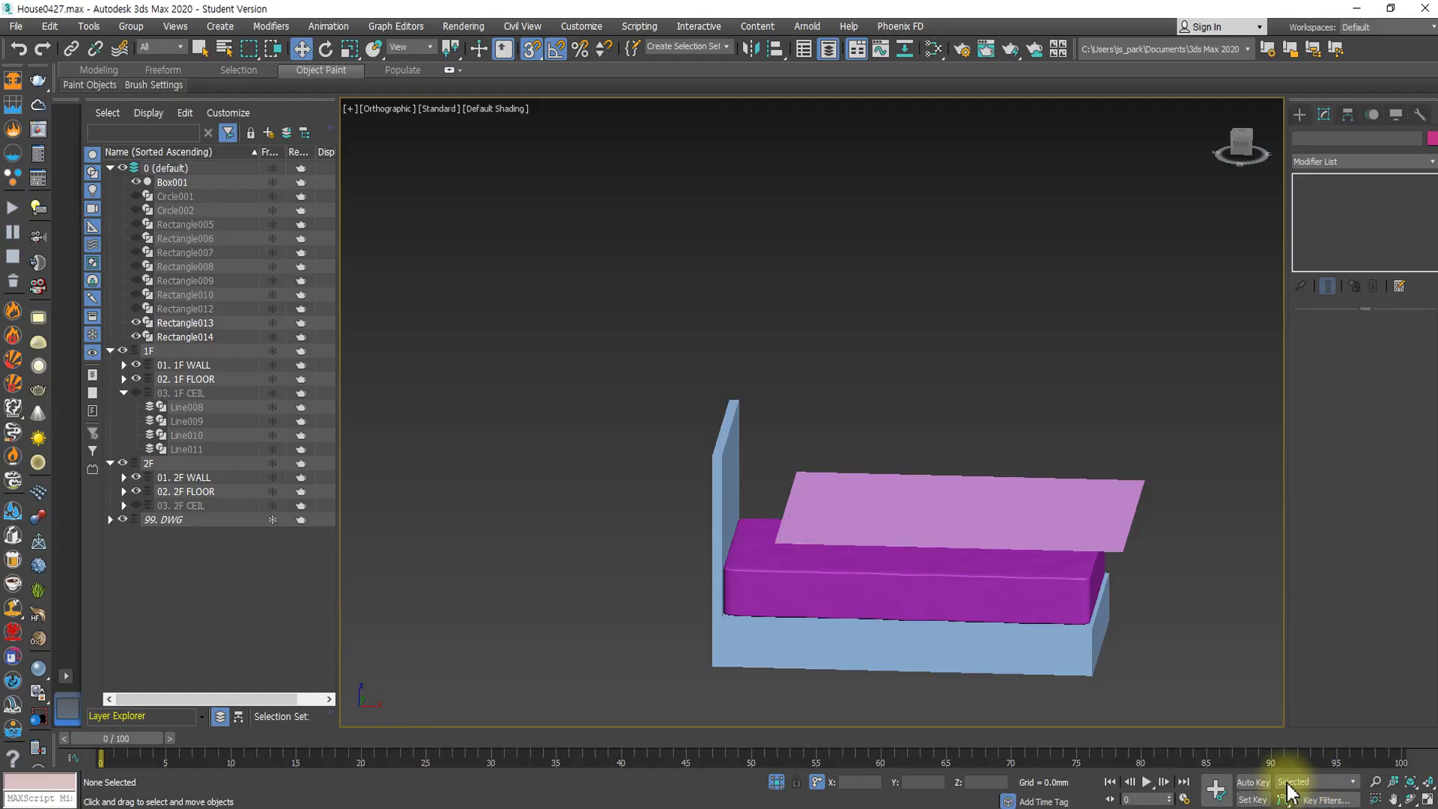
left_click(1146, 781)
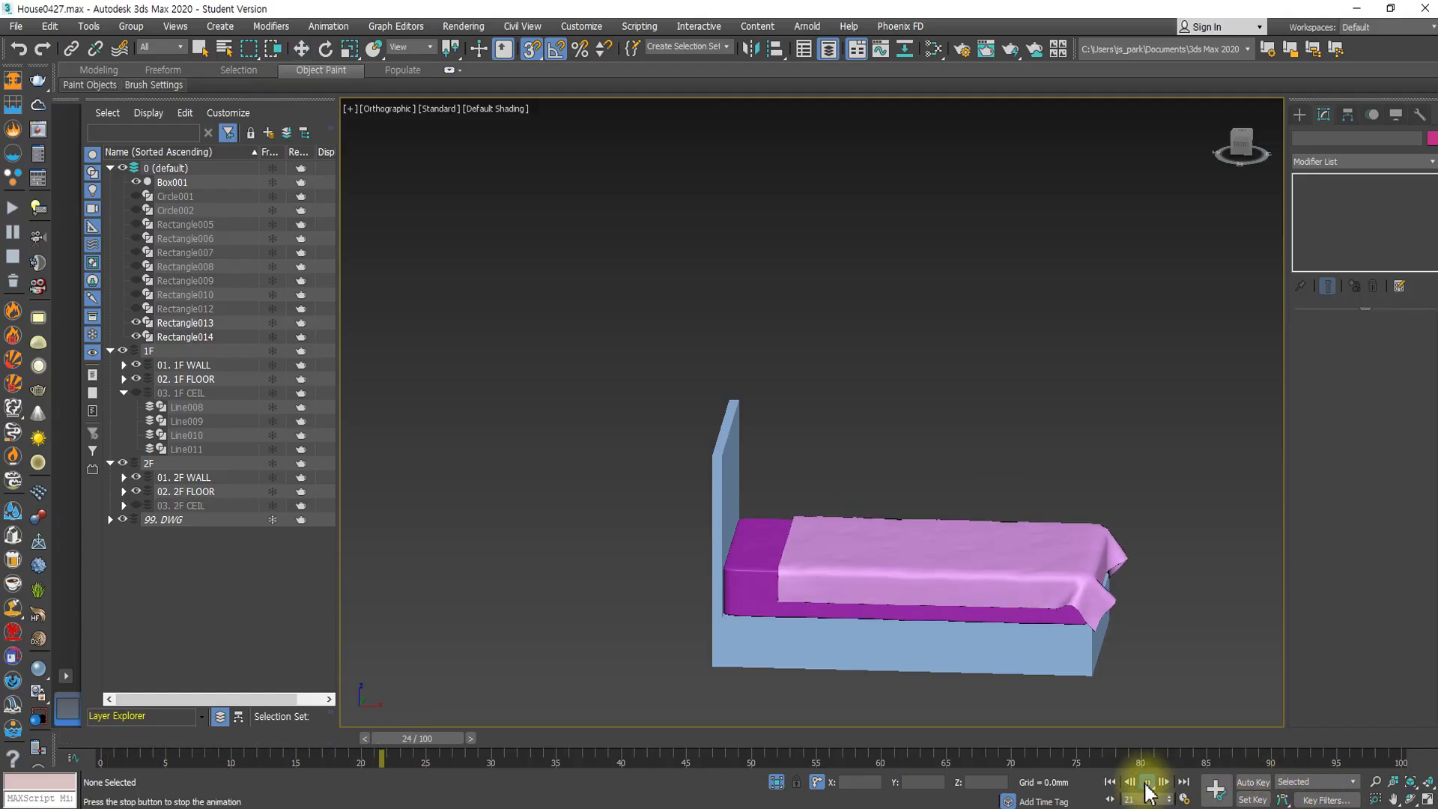
left_click(1146, 781)
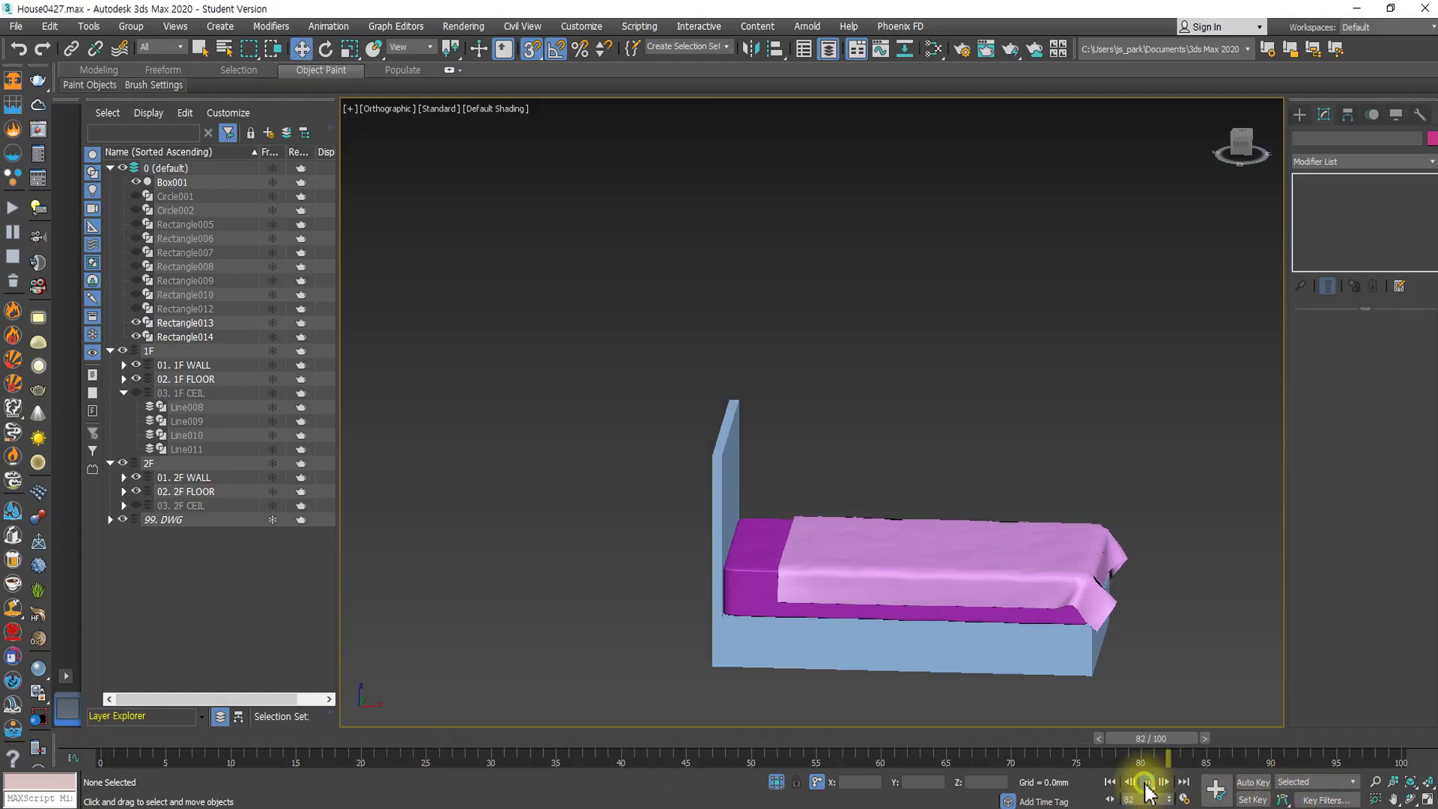
Select the draped blanket and inspect its mesh with edged faces from the foot of the bed.
left_click(963, 532)
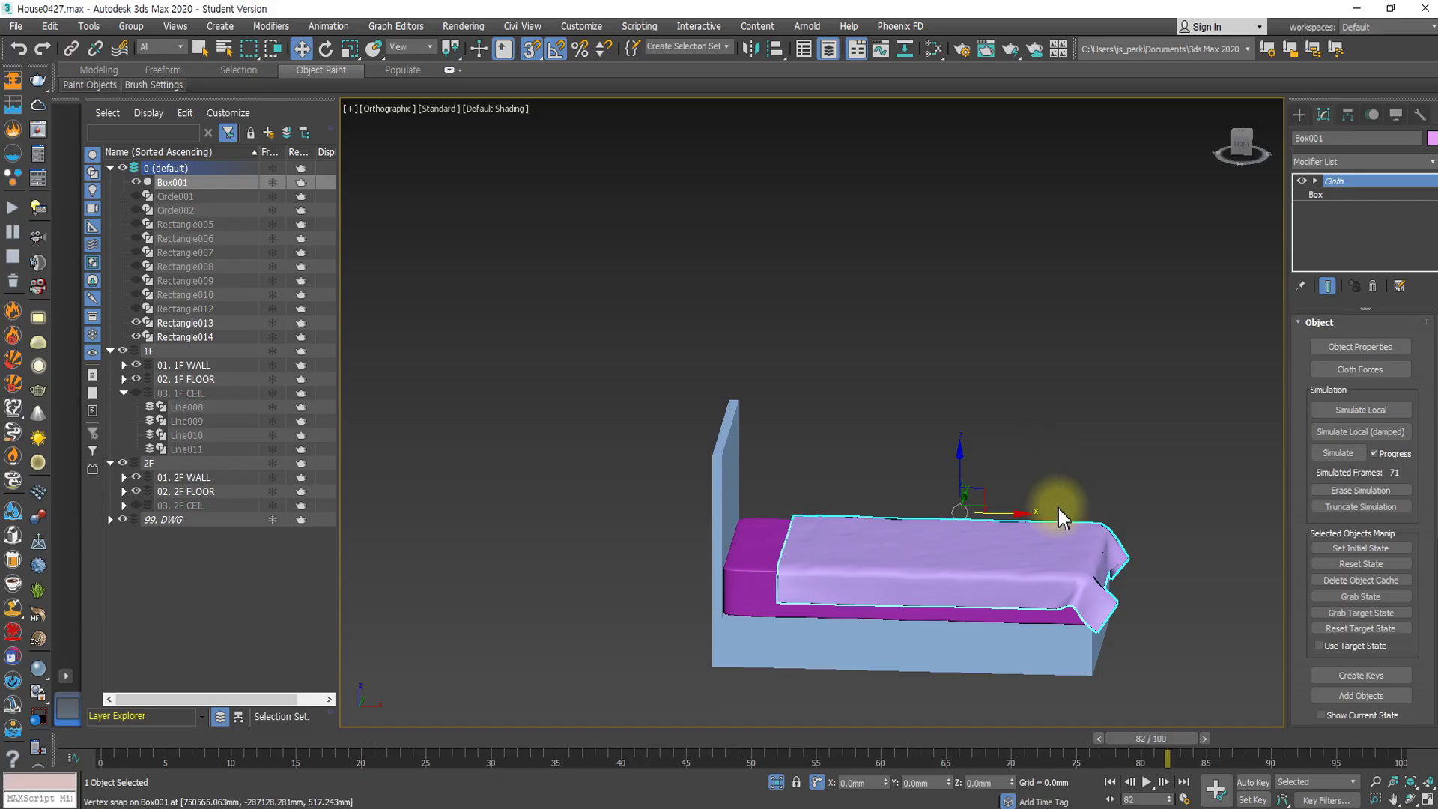
mouse_move(1056, 506)
middle_mouse_down("alt")
mouse_move(1012, 578)
mouse_move(1066, 539)
mouse_move(936, 510)
mouse_move(860, 519)
mouse_move(1013, 529)
mouse_move(908, 546)
mouse_move(857, 574)
mouse_move(748, 548)
mouse_move(1043, 597)
mouse_move(887, 525)
mouse_move(860, 565)
mouse_move(911, 591)
mouse_move(882, 571)
mouse_move(900, 373)
middle_mouse_up("alt")
key("F4")
Create a thin box about 497 mm long and 290 mm wide near the mattress head, drawn in the wireframe top view.
left_click(1299, 114)
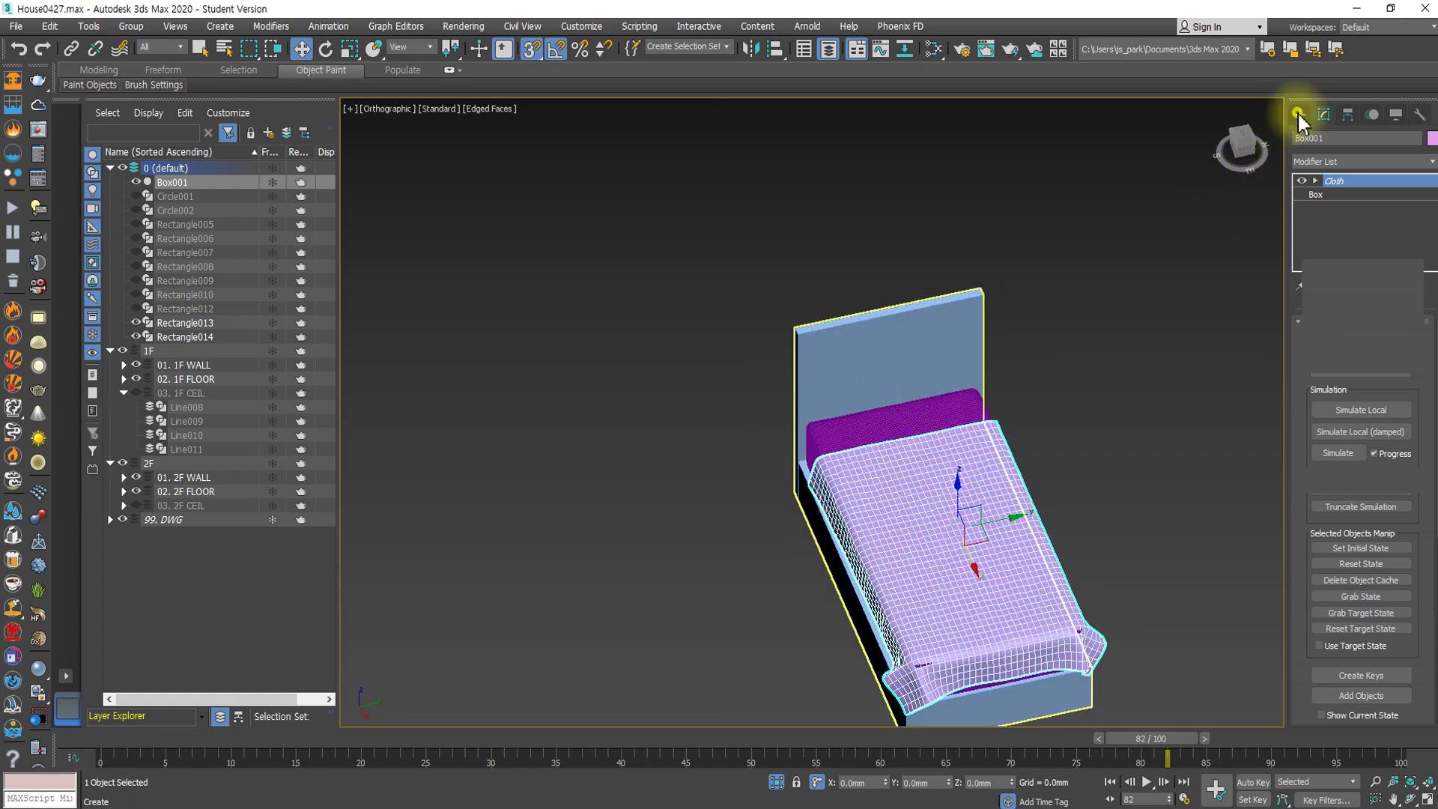
left_click(1336, 210)
middle_click_drag(1091, 433, 1012, 476)
key("t")
key("F3")
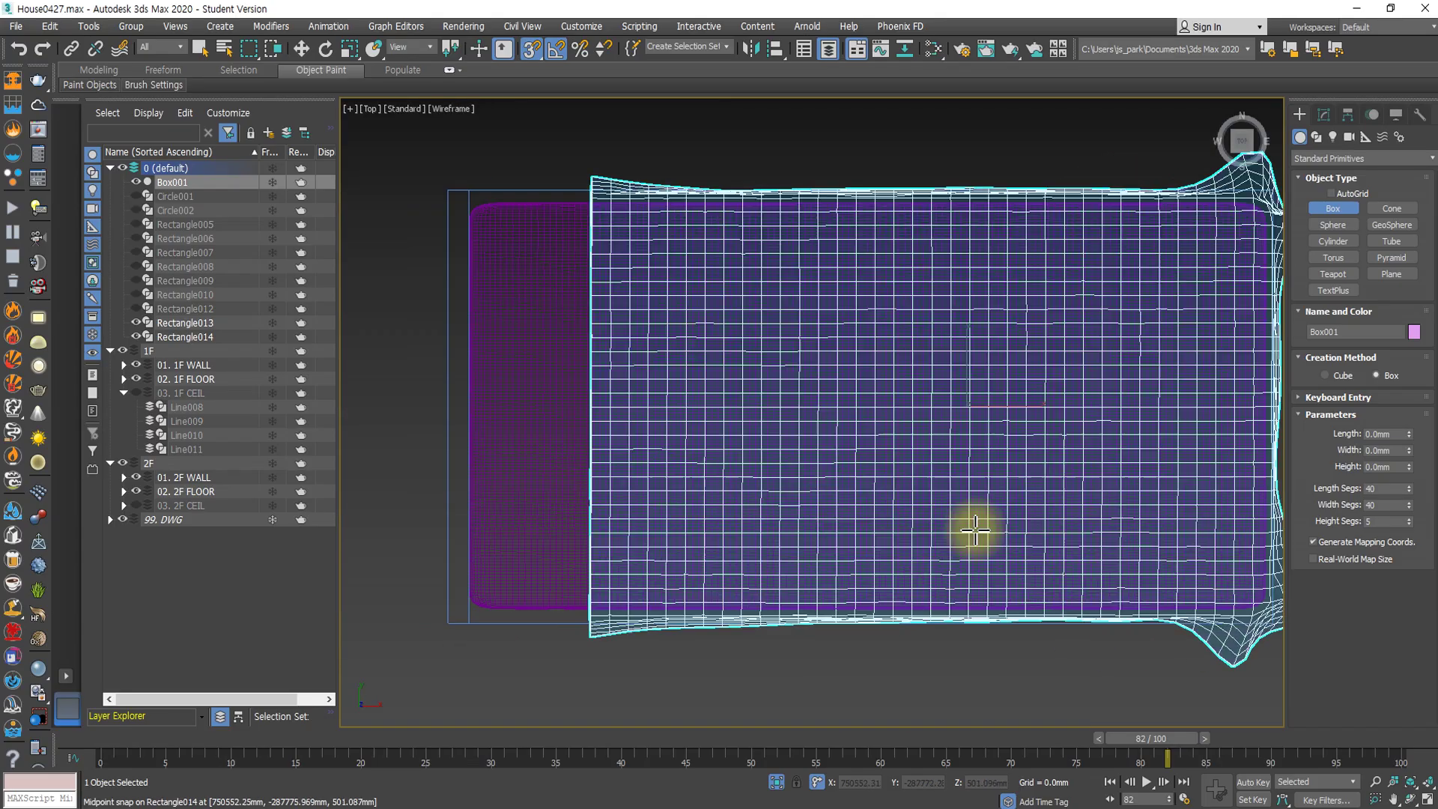
left_click_drag(517, 338, 641, 555)
middle_click_drag(654, 556, 577, 434, "alt")
left_click(595, 348)
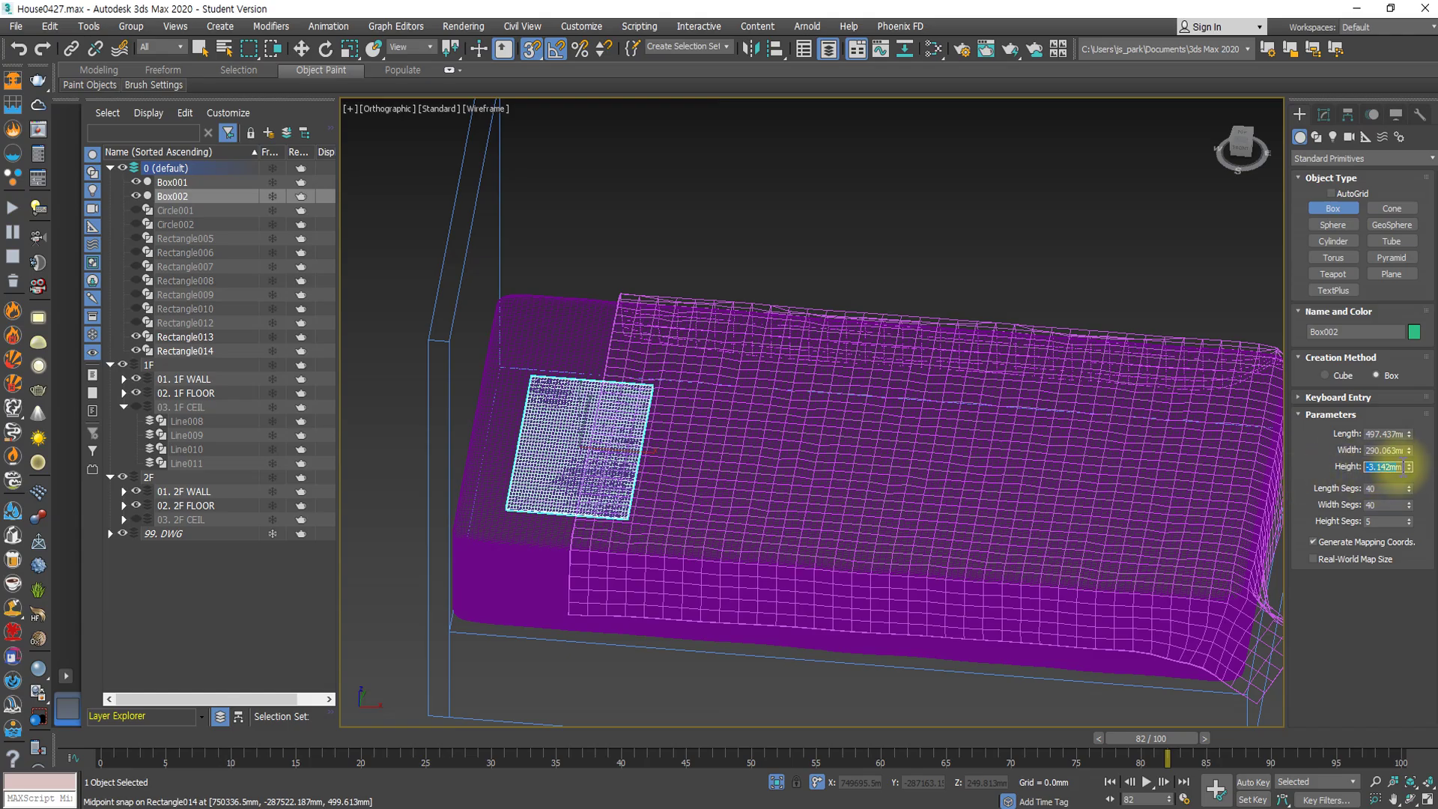
Raise the new box along the Z axis so it floats well above the head end of the mattress.
double_click(1397, 466)
key("w")
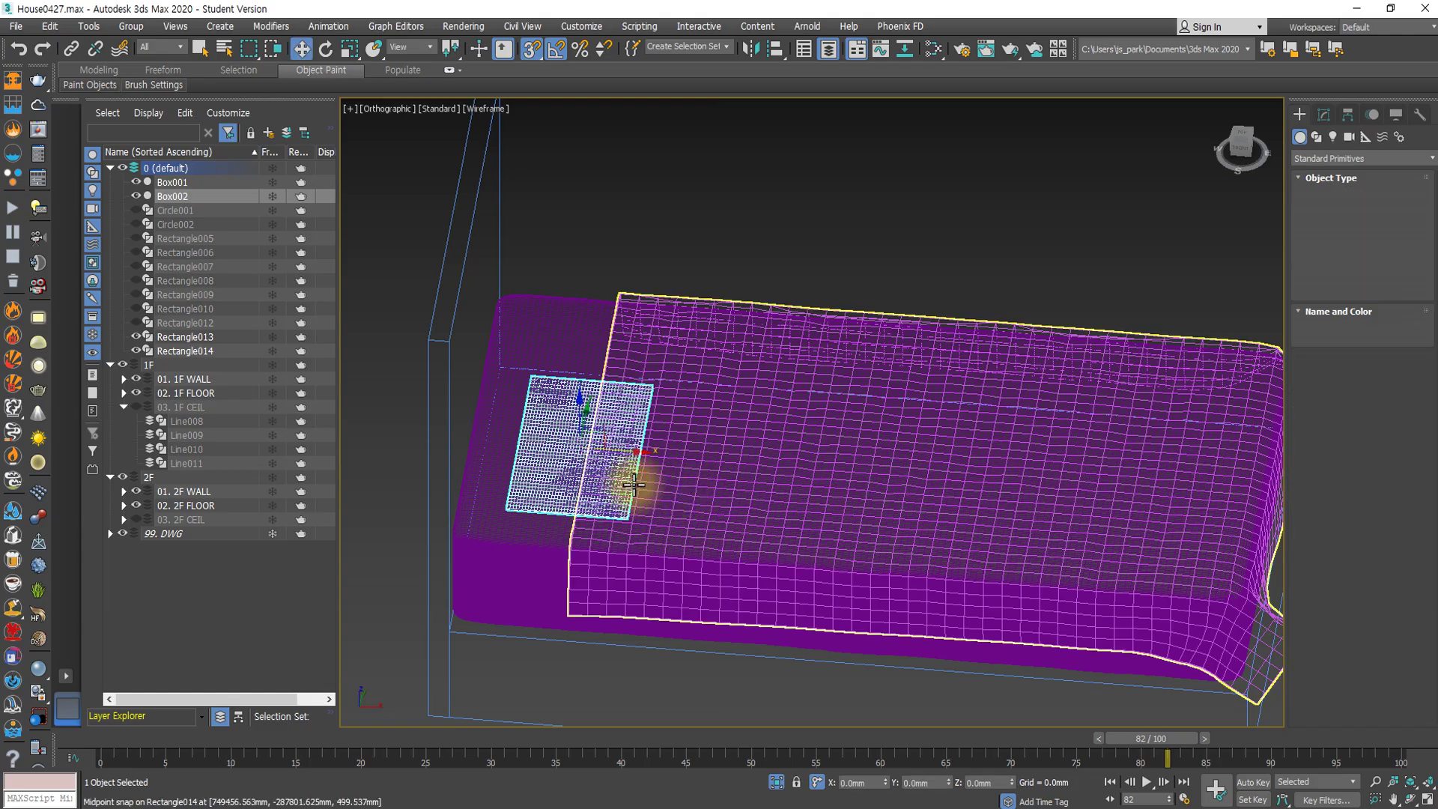
left_click_drag(581, 408, 578, 211)
middle_click_drag(674, 372, 610, 321, "alt")
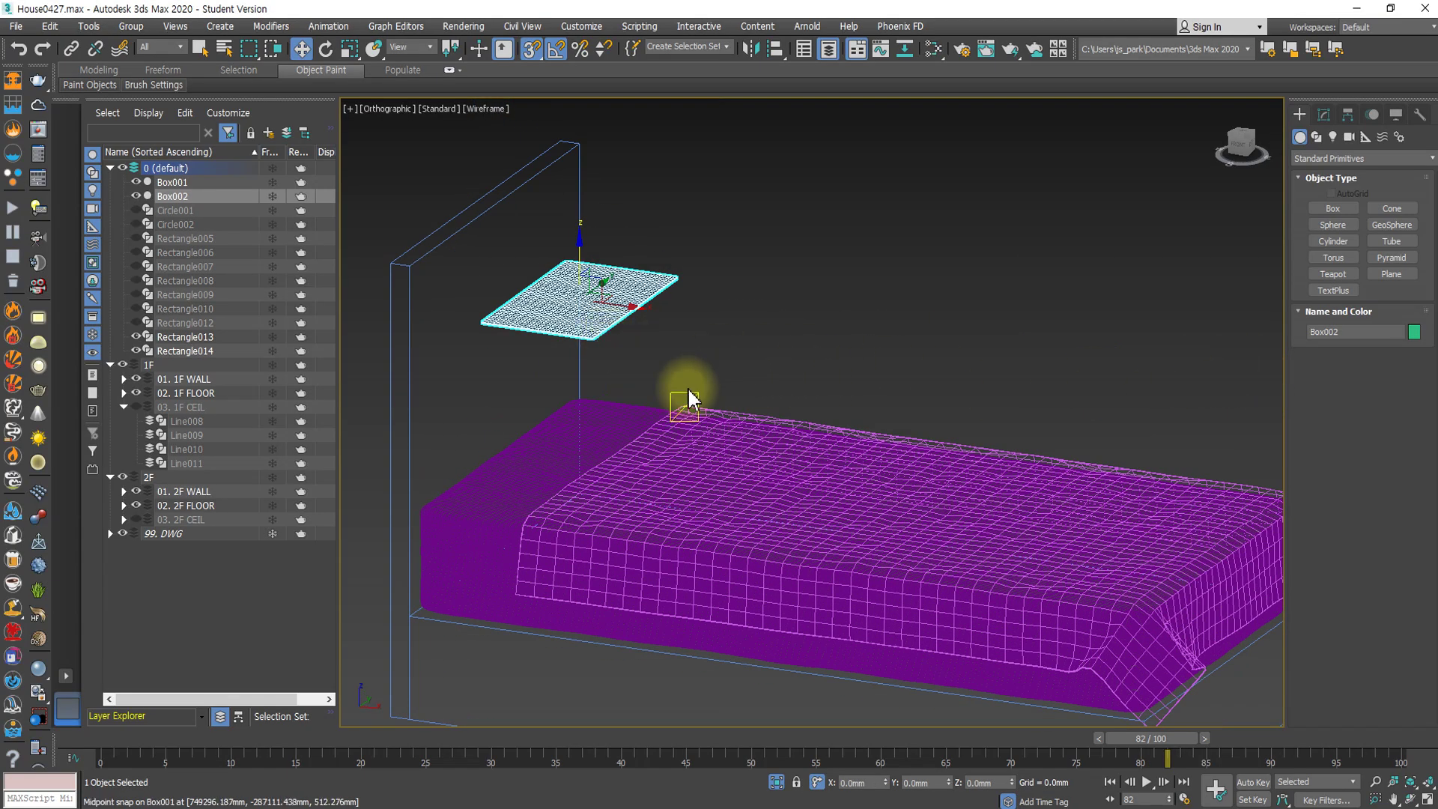
Set the height of the new box to 1 mm and inspect its thin edge.
left_click(1323, 116)
double_click(1392, 374)
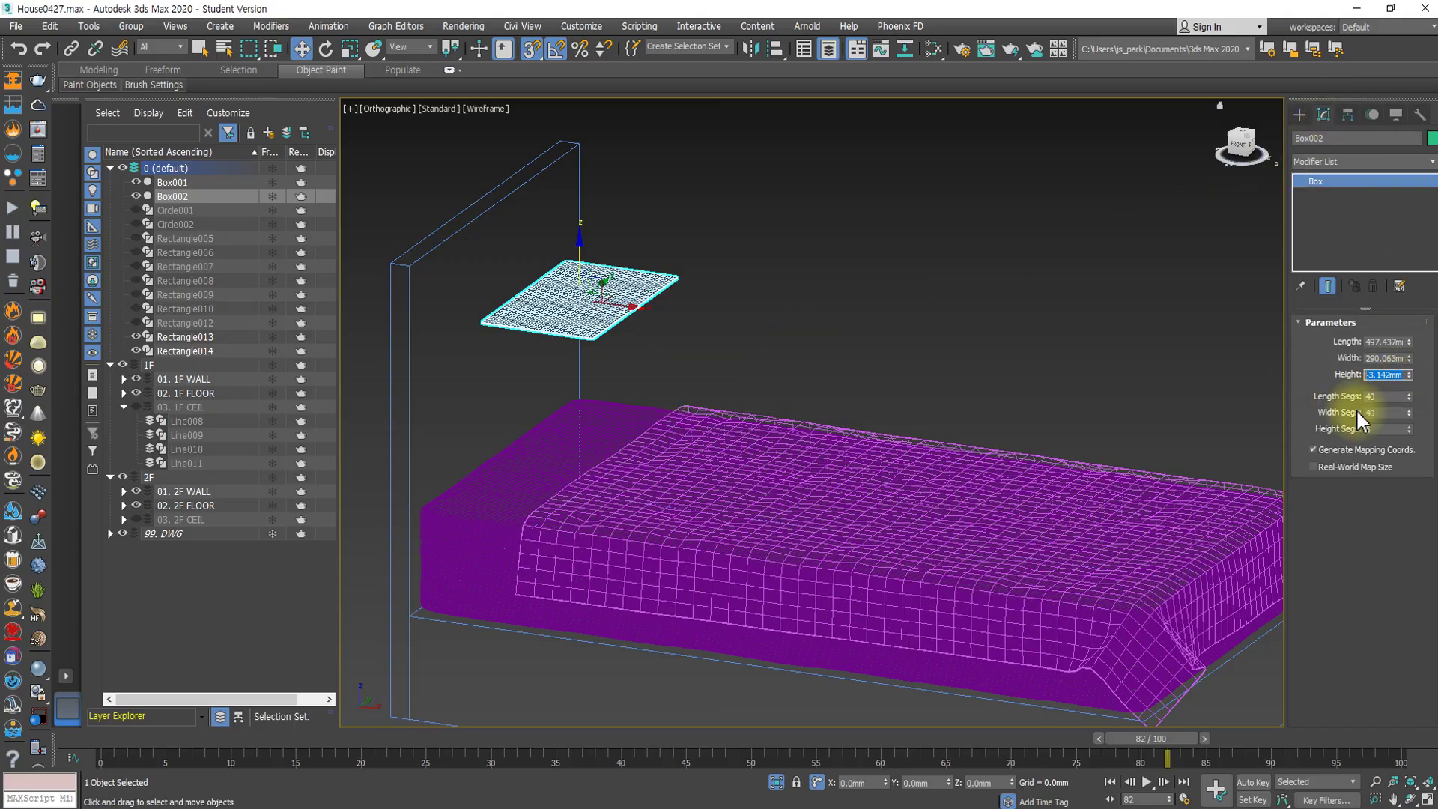
key("Return")
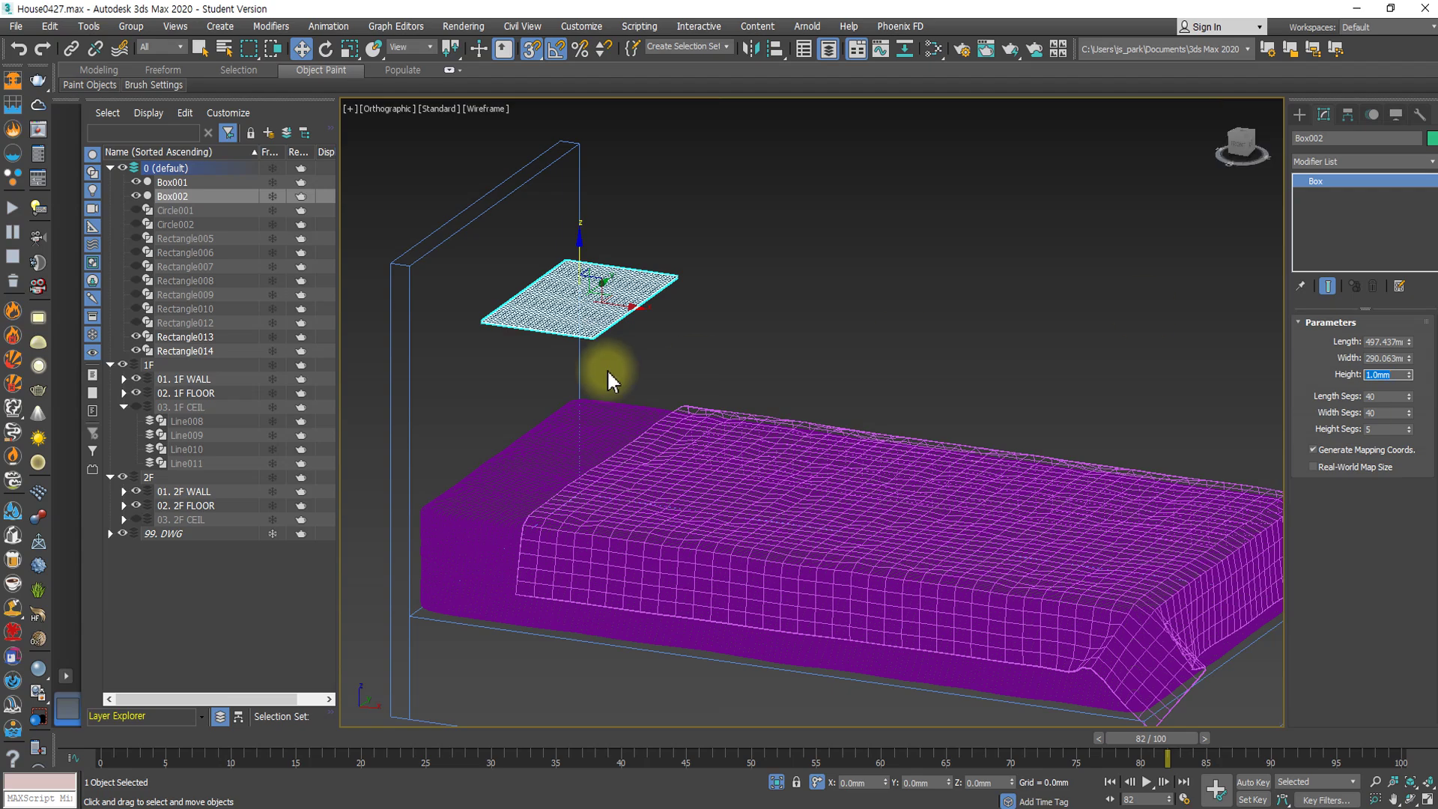
scroll(581, 317, "up", 5)
scroll(616, 374, "up", 3)
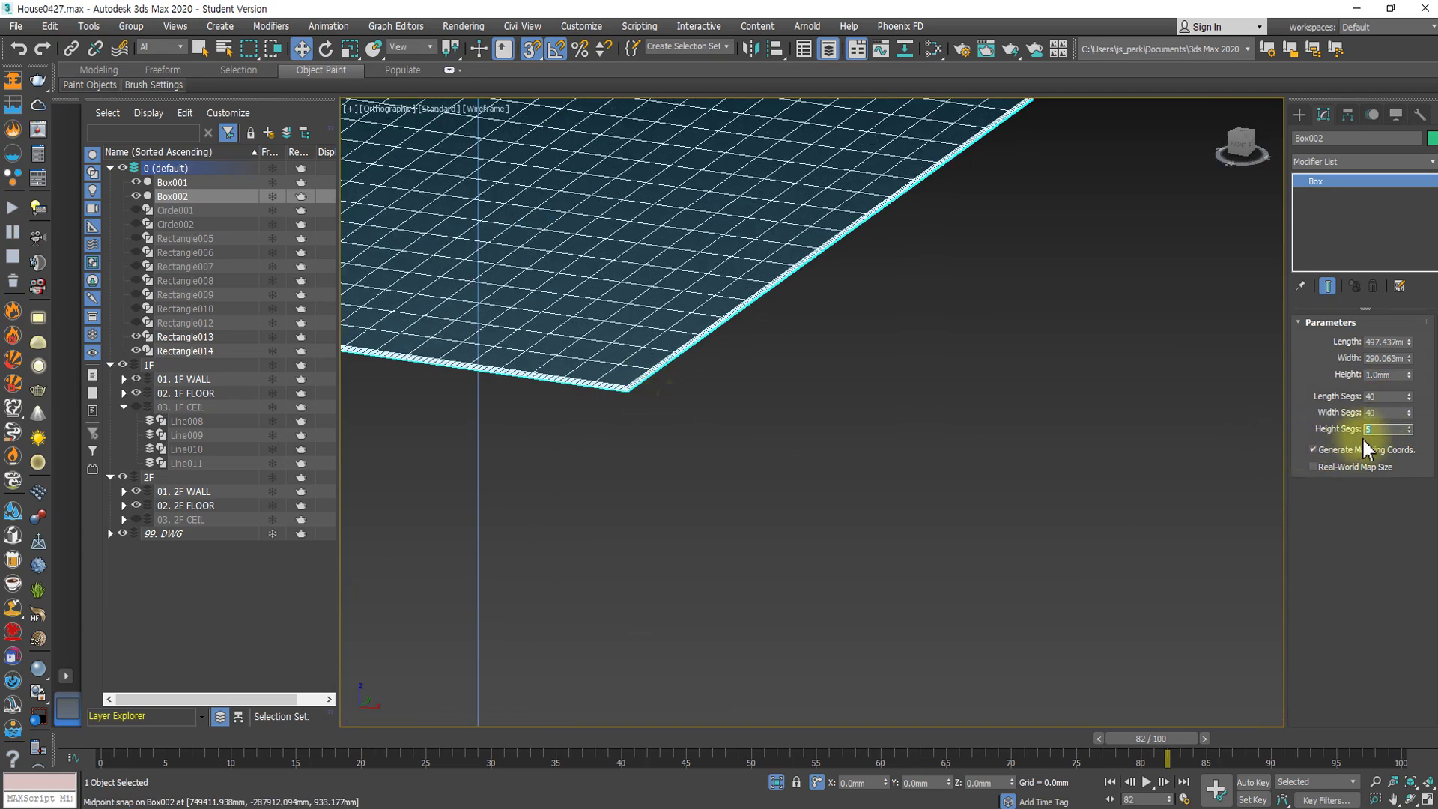
Set the small box's height segments to 1 so its thin edge has no extra divisions.
type("2")
key("Return")
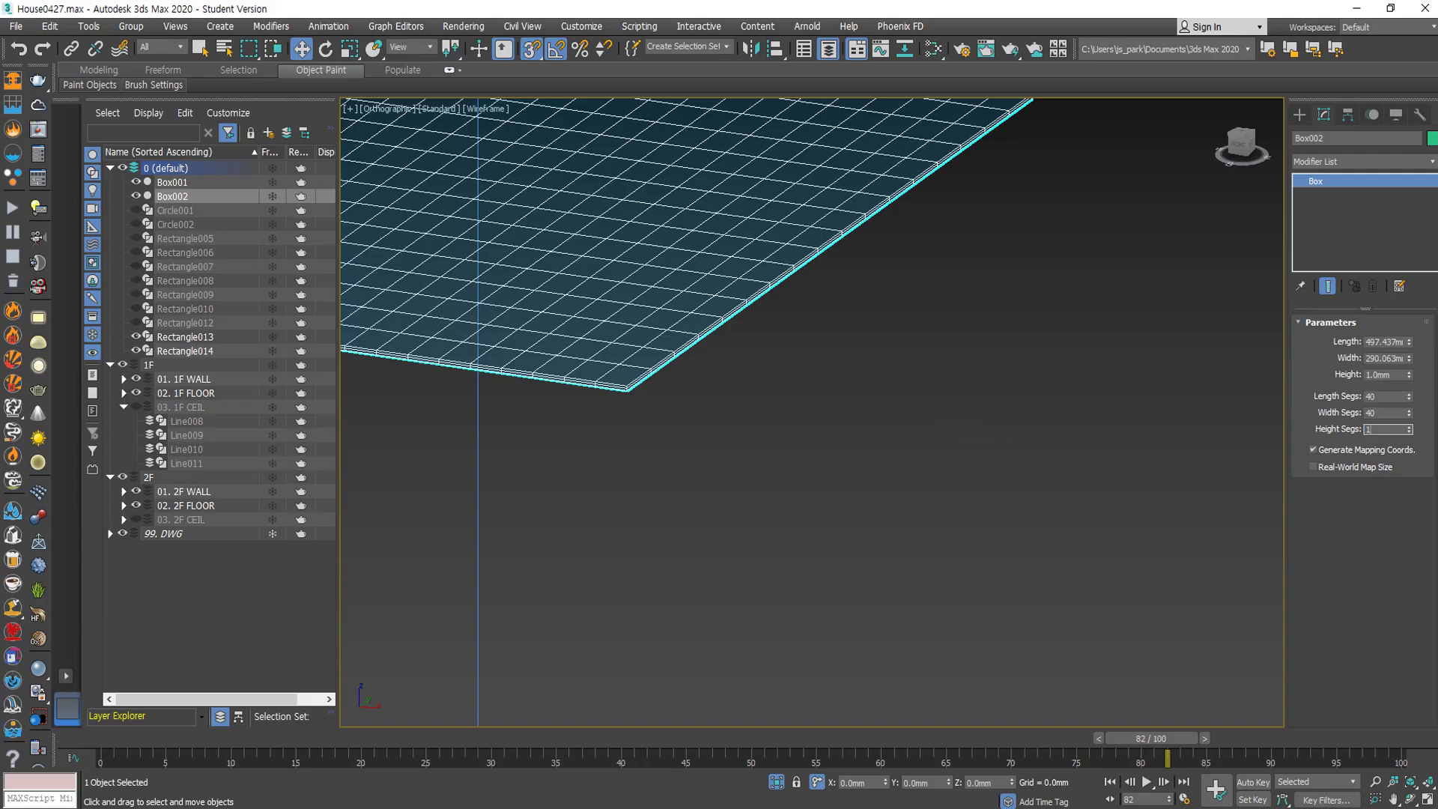
scroll(777, 427, "down", 5)
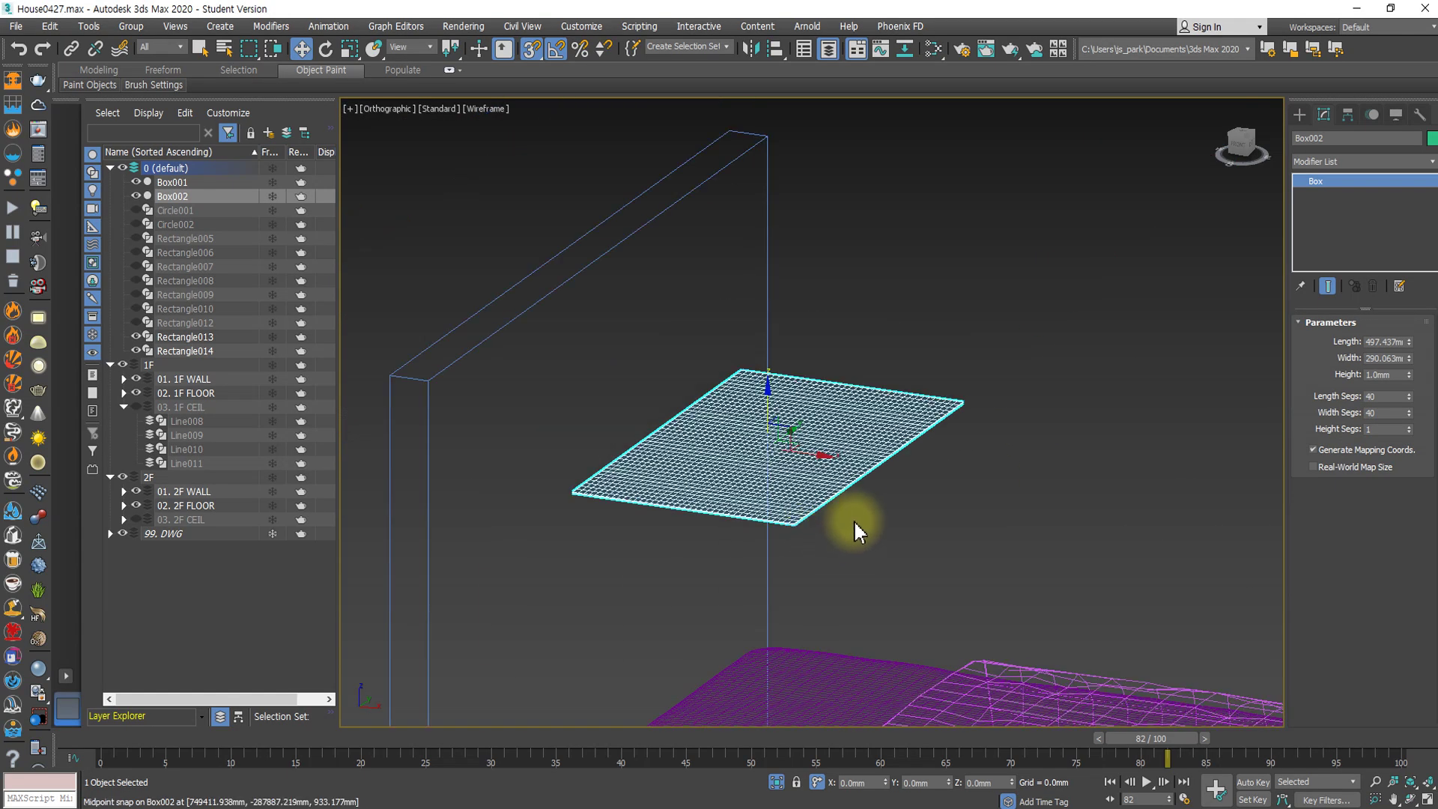
middle_click_drag(832, 527, 888, 546, "alt")
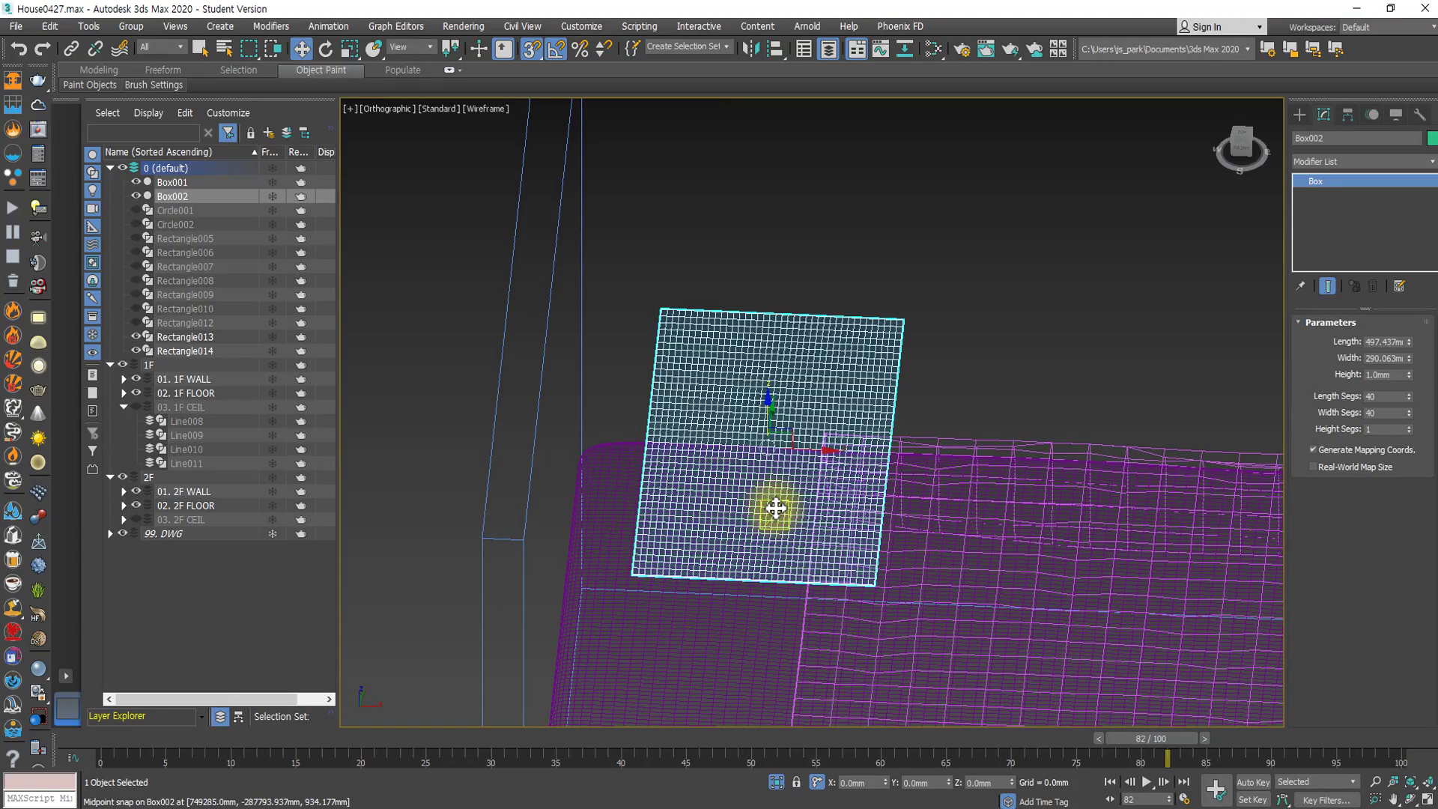
Reposition the small box in the top view so it sits over the head of the mattress, beside the blanket's edge.
key("t")
key("z")
scroll(775, 503, "down", 4)
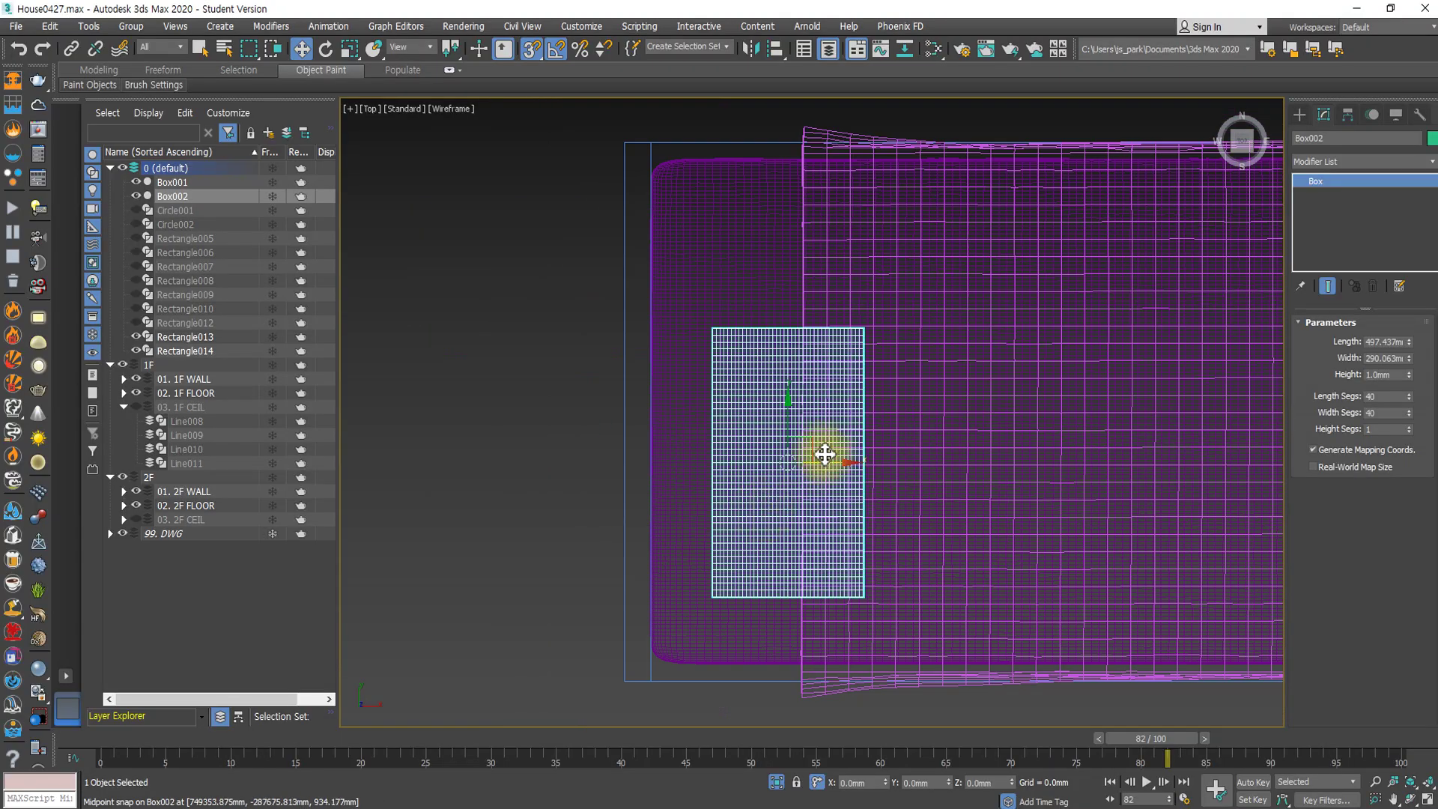
left_click_drag(809, 442, 735, 419)
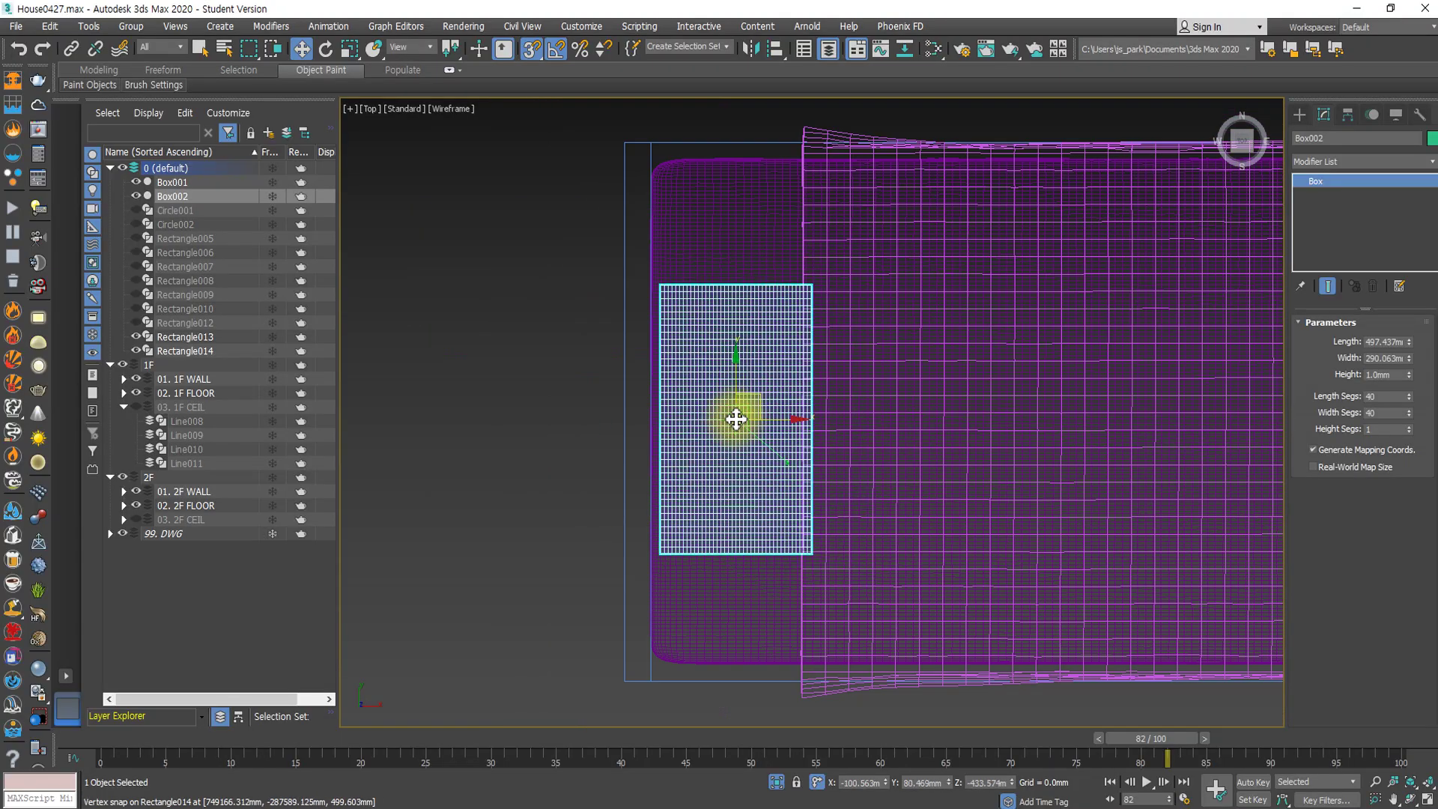
Rotate the small box so it tilts above the pillow area with its headboard side raised.
key("e")
middle_click_drag(761, 424, 751, 380, "alt")
left_click_drag(751, 381, 779, 417)
key("w")
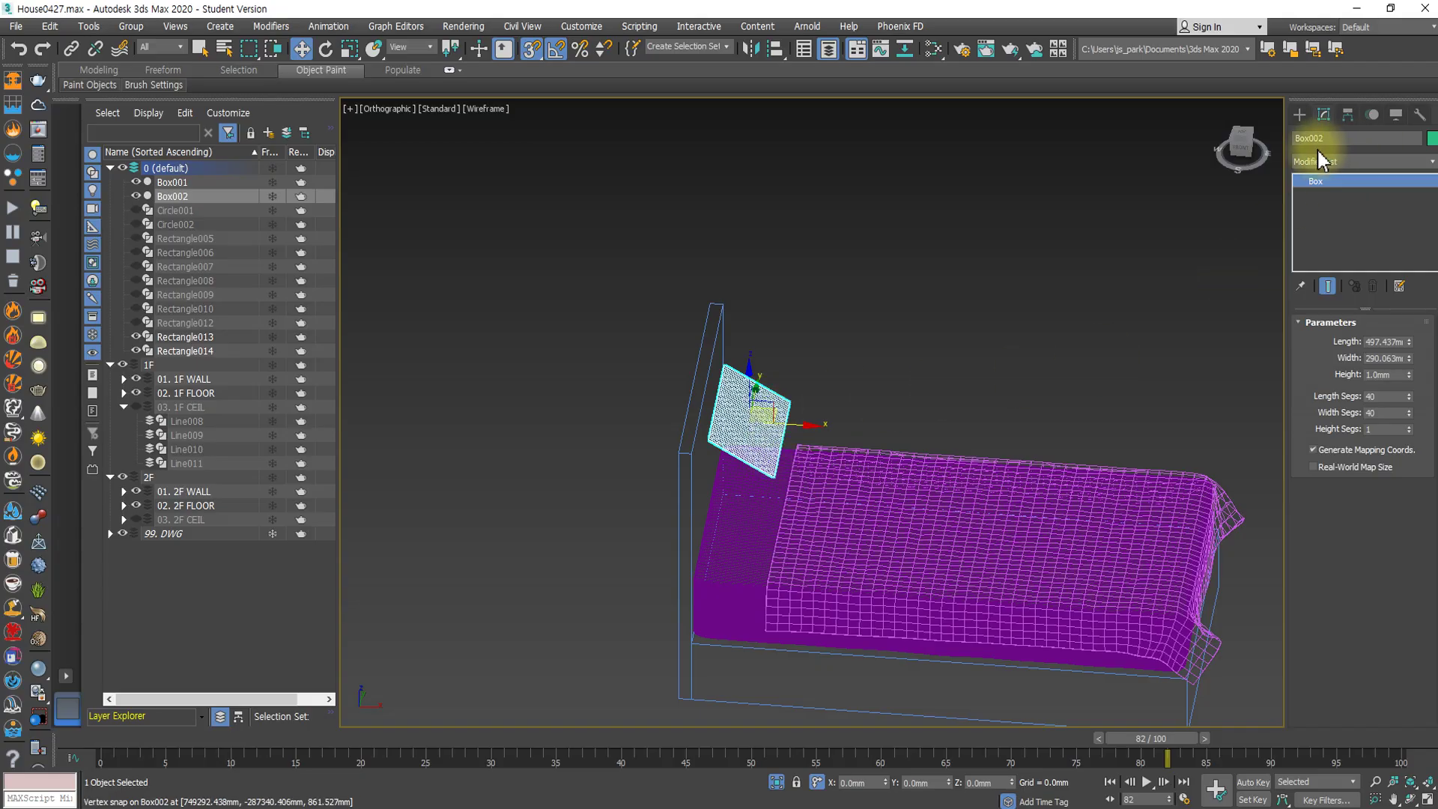
Show the MassFX Toolbar and dock it below the main toolbar, keeping the small box selected.
left_click(908, 528)
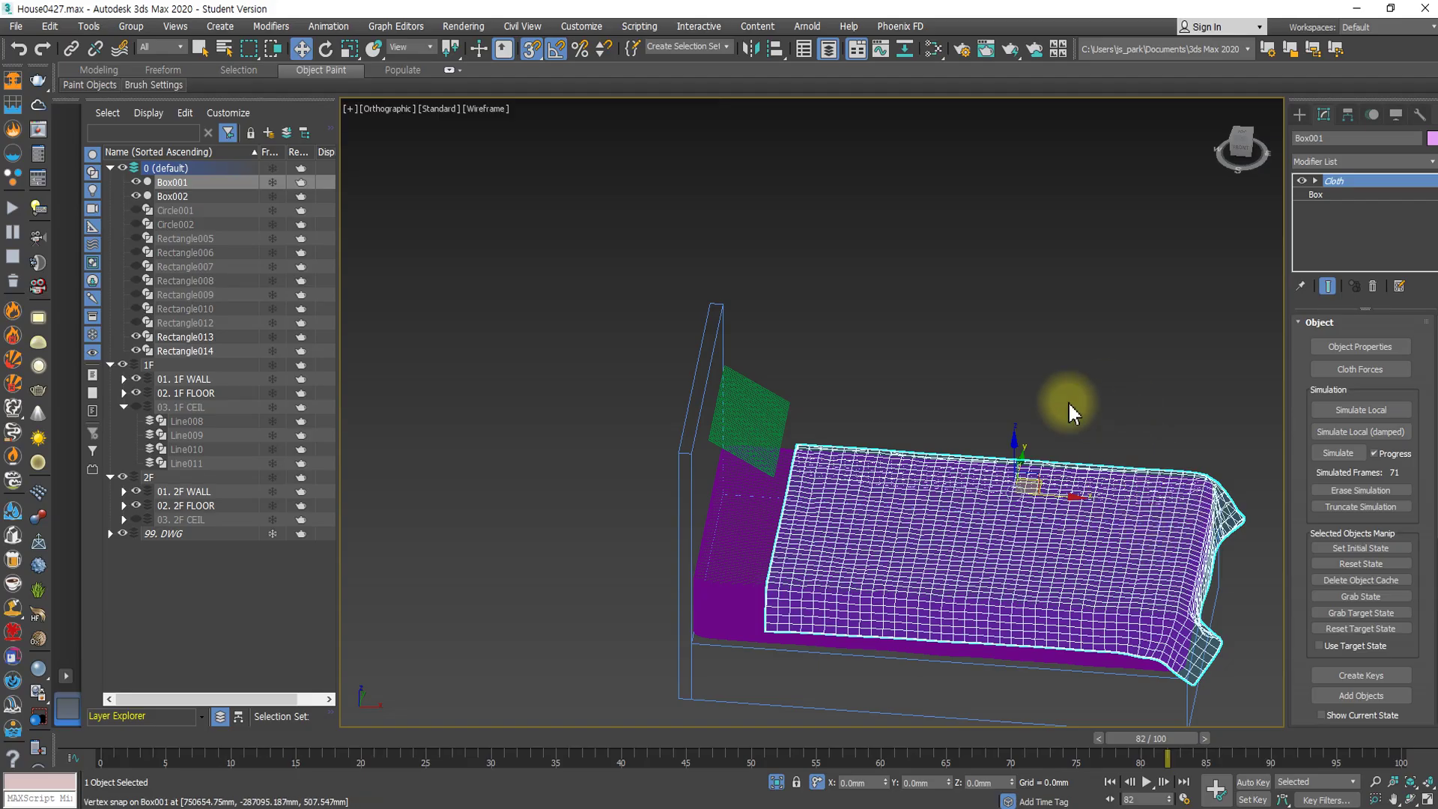
left_click(754, 394)
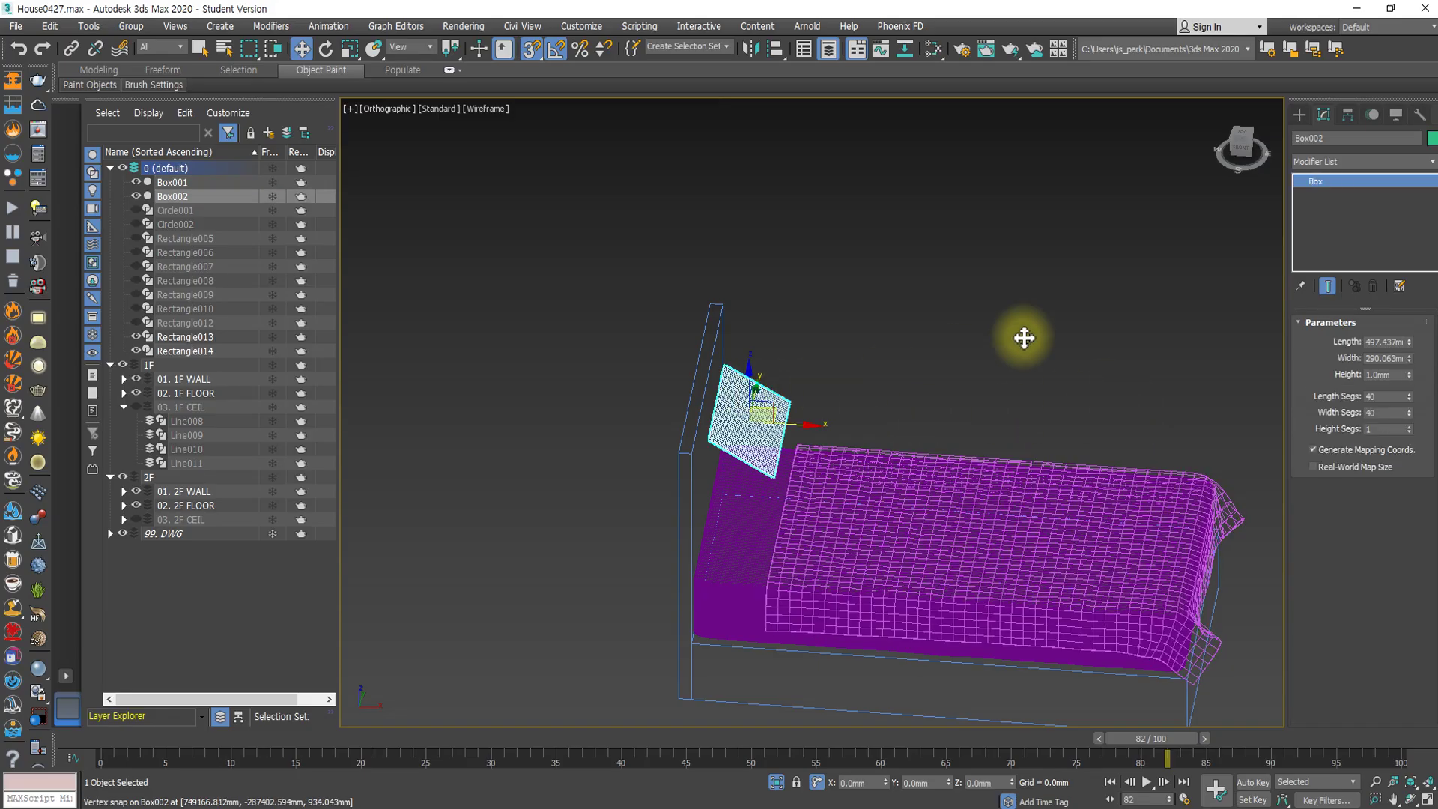
left_click(1299, 116)
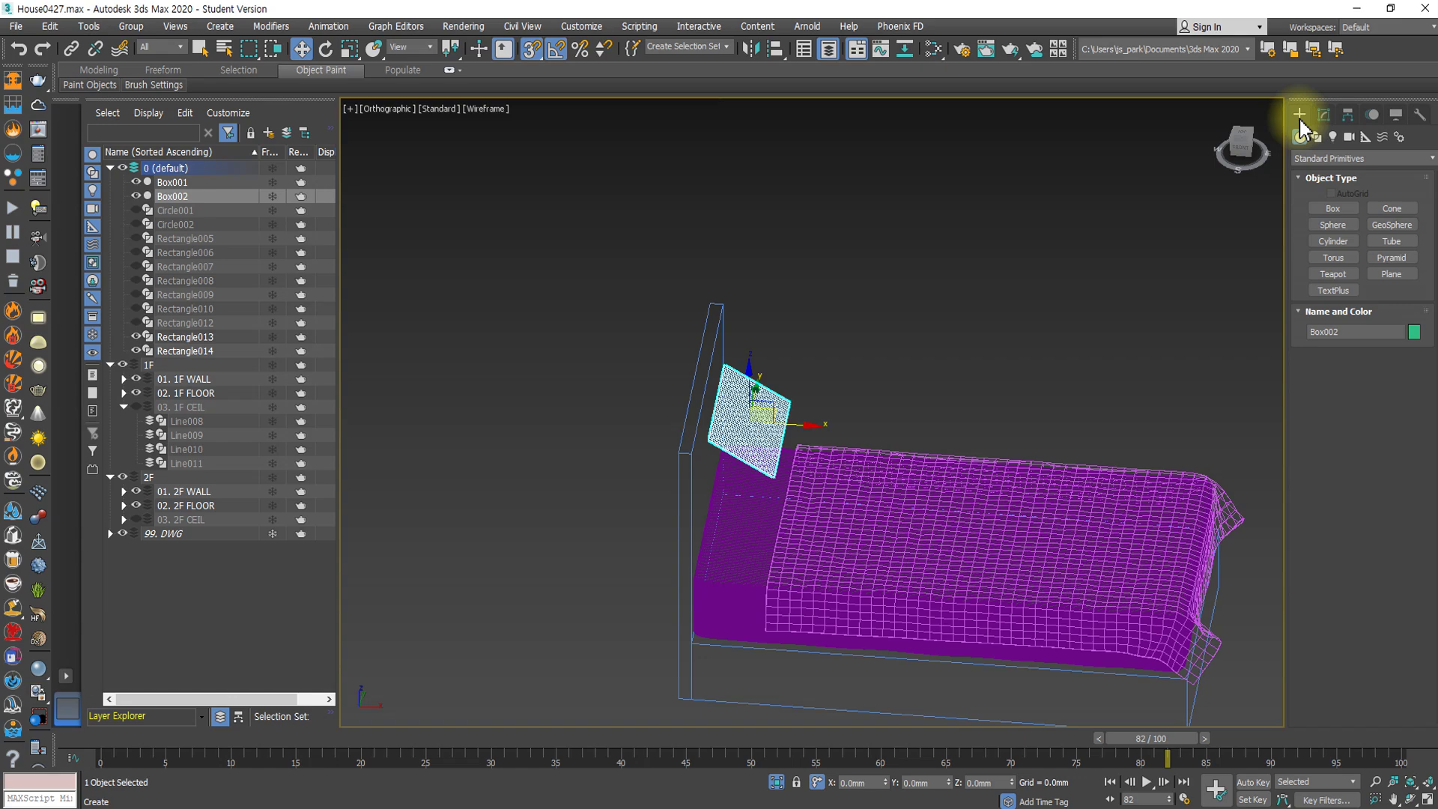
right_click(1376, 52)
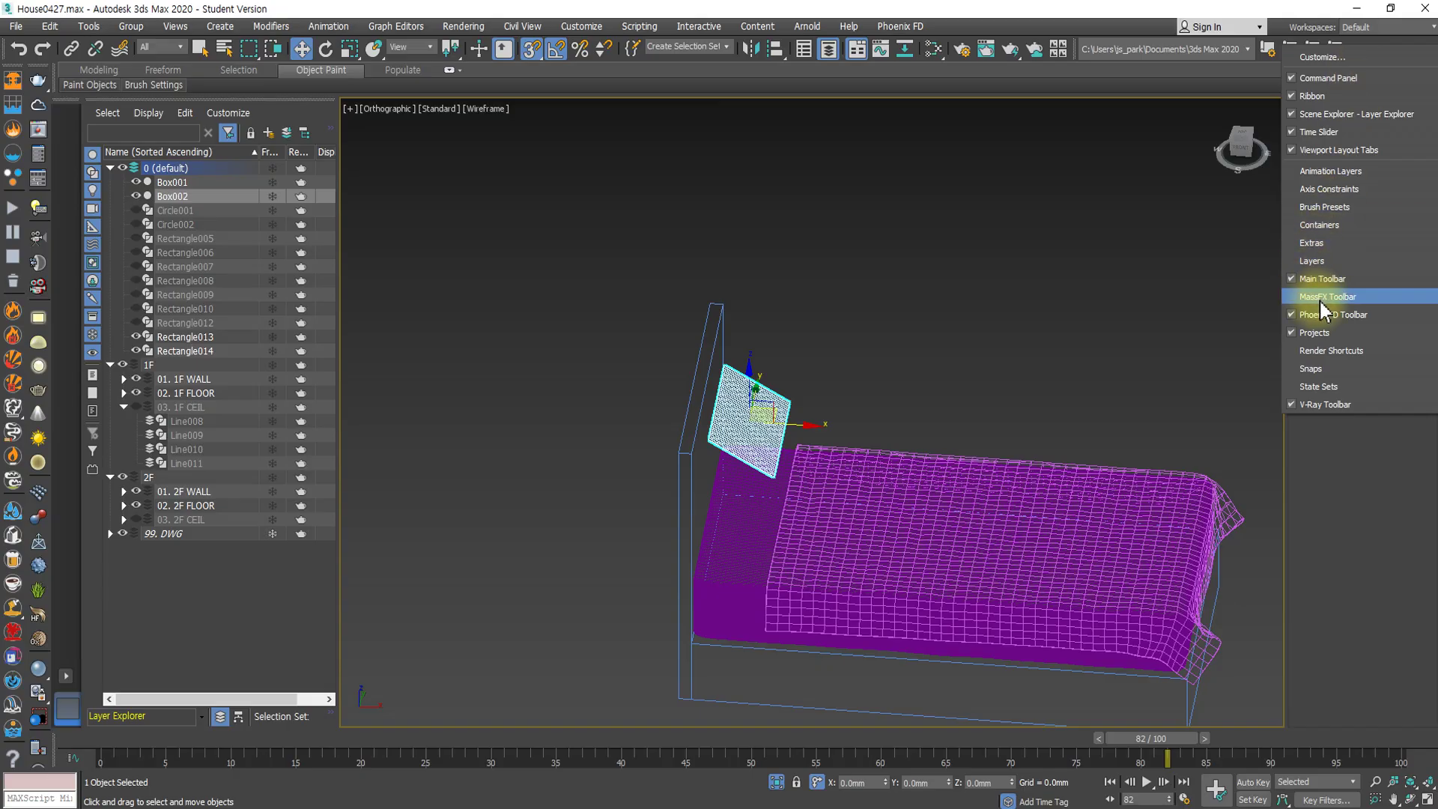
left_click(1323, 297)
right_click(1382, 51)
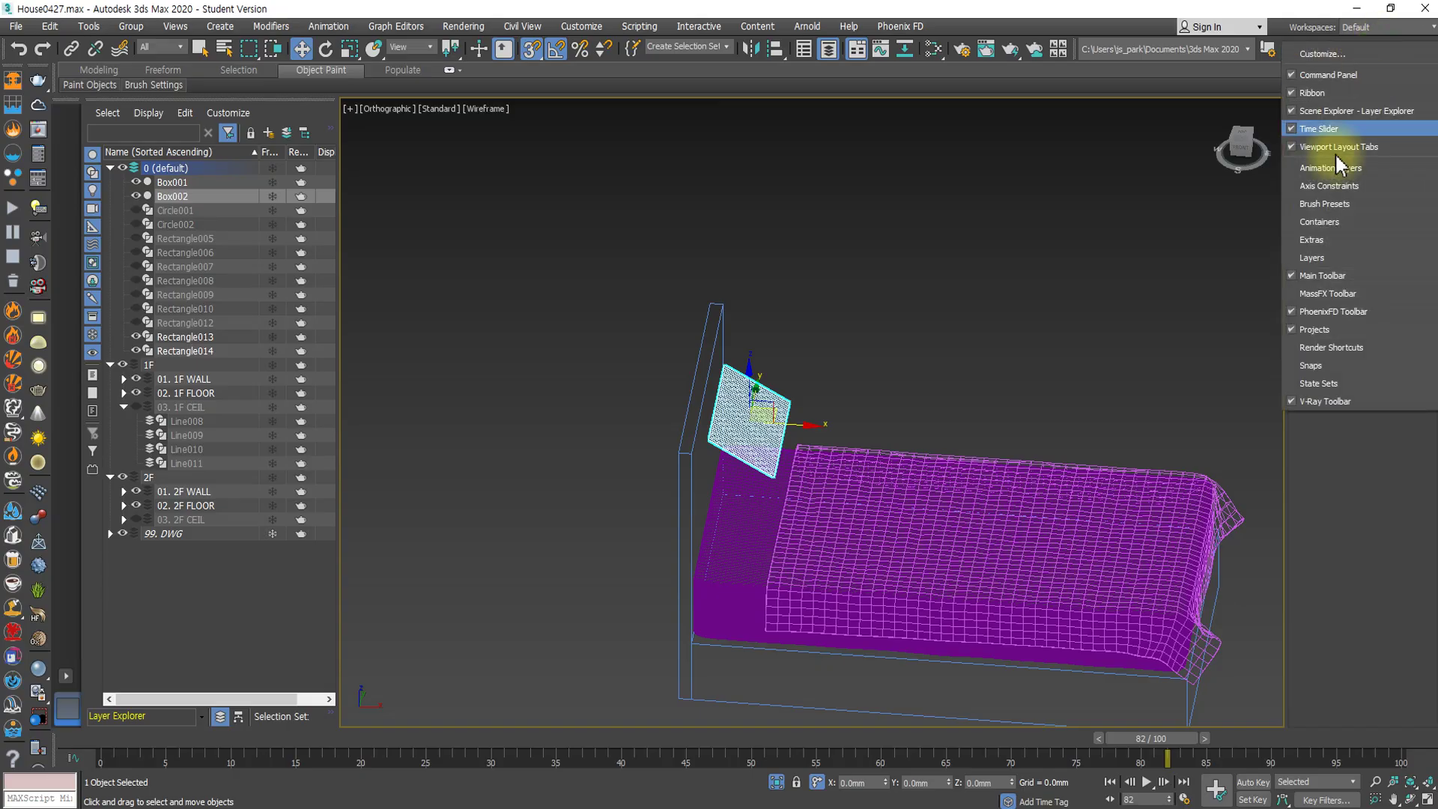
left_click(1306, 298)
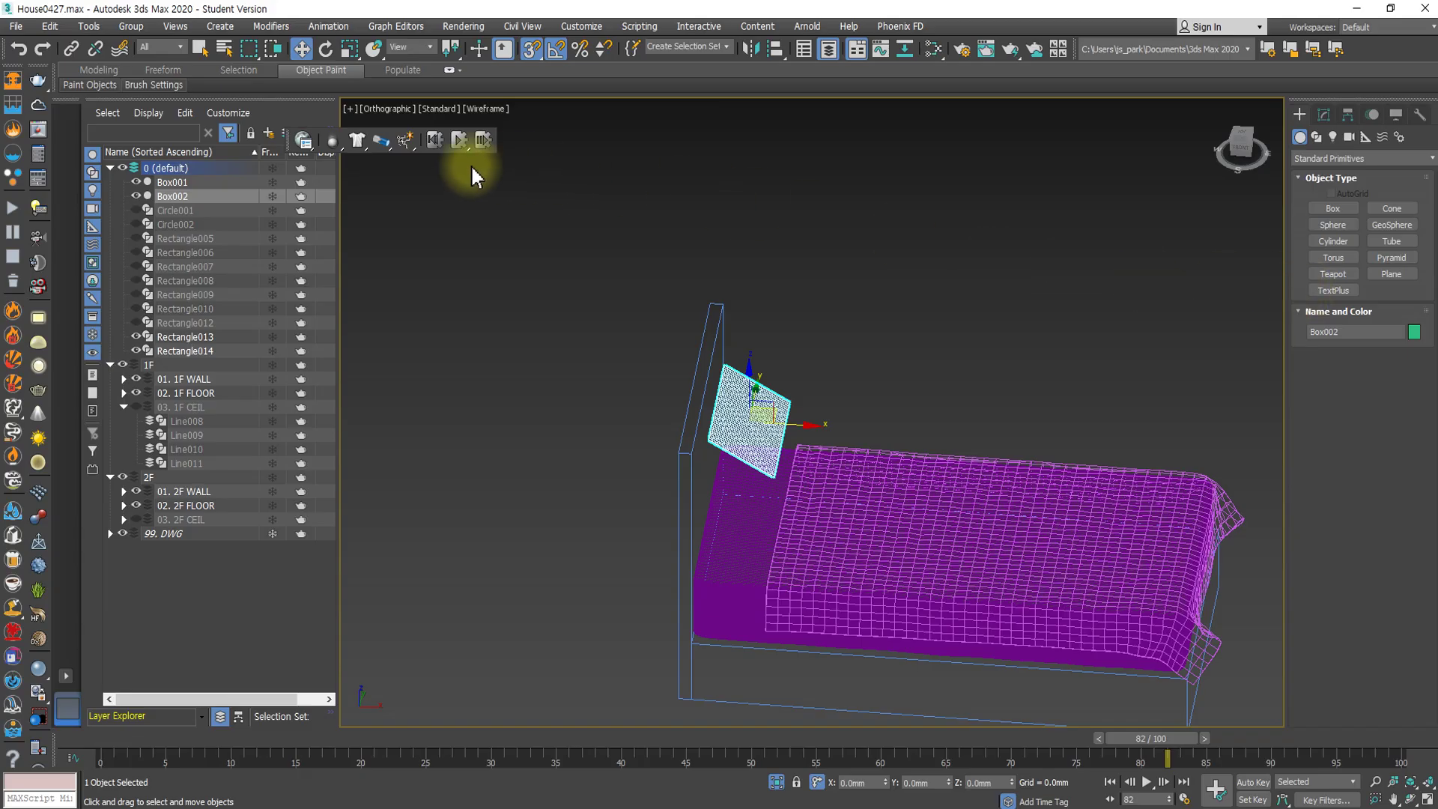
left_click_drag(287, 137, 515, 70)
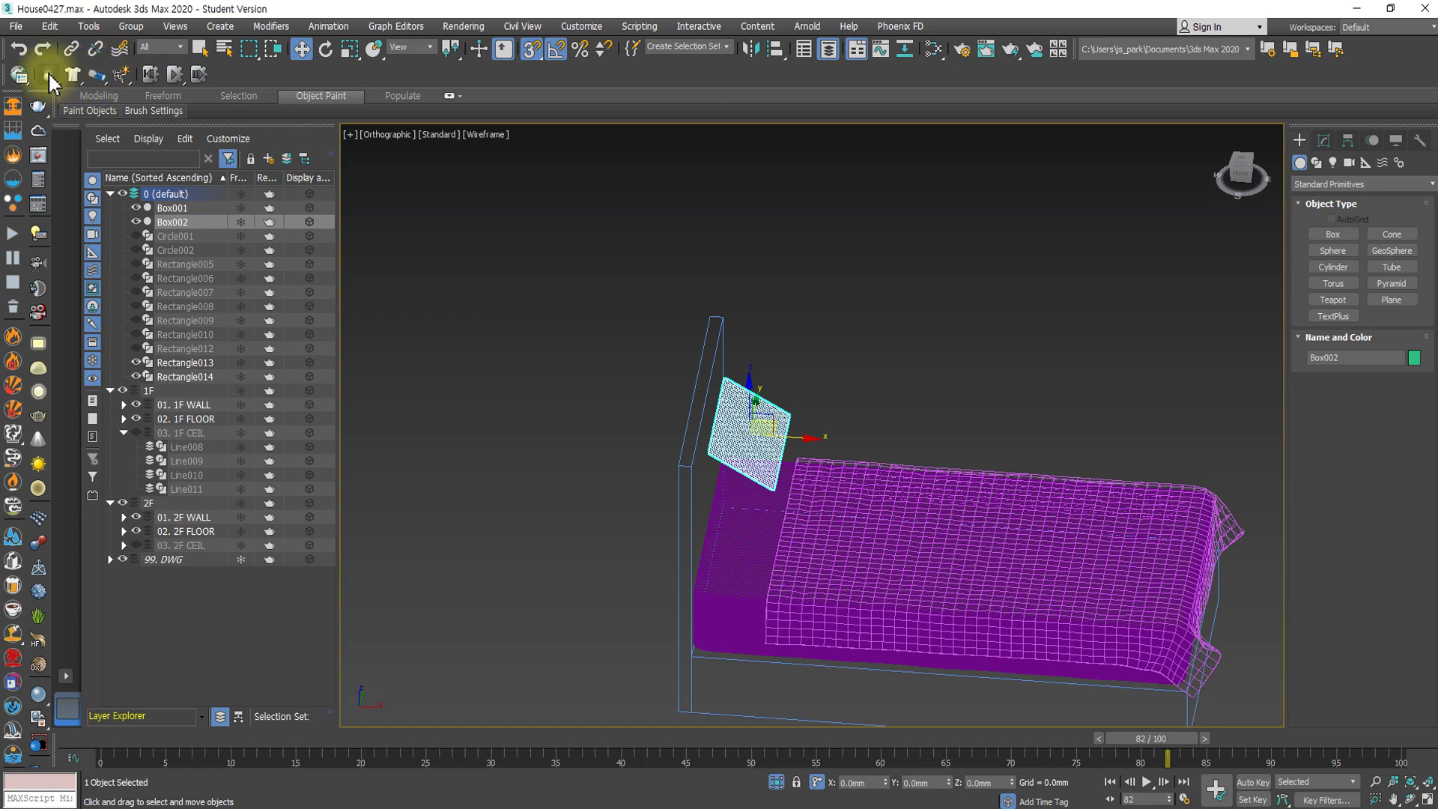
left_click_drag(57, 84, 74, 155)
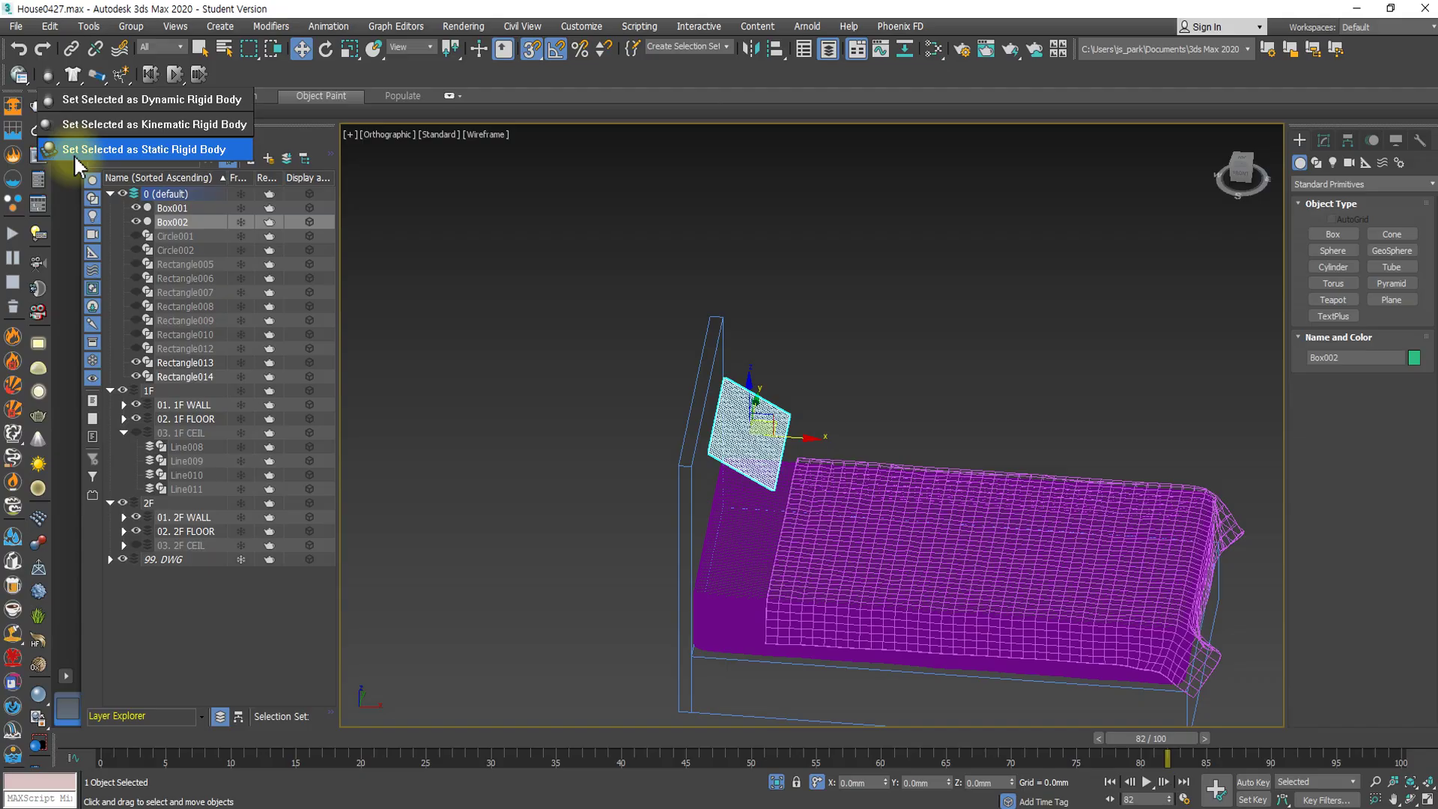
left_click(73, 155)
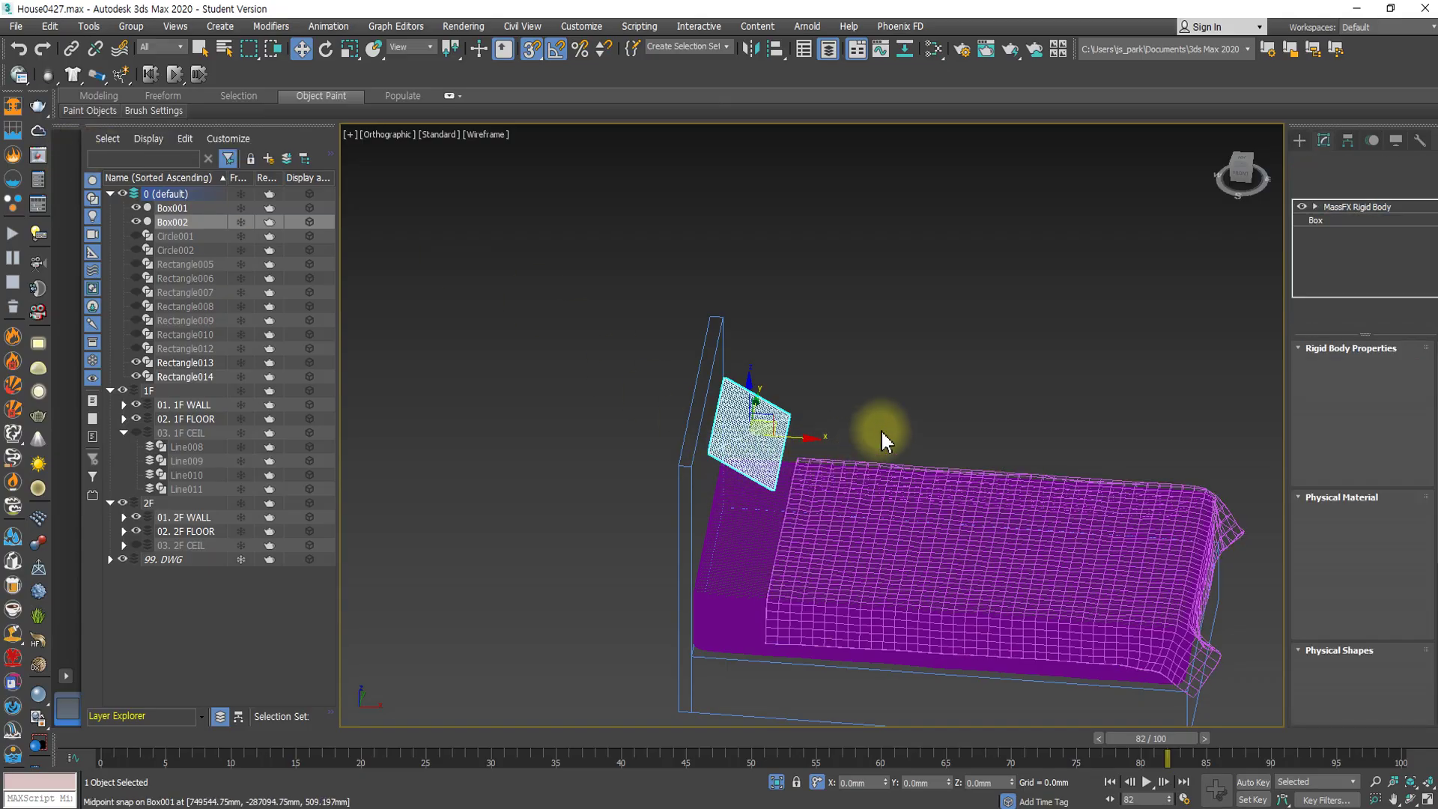
key("ctrl+z")
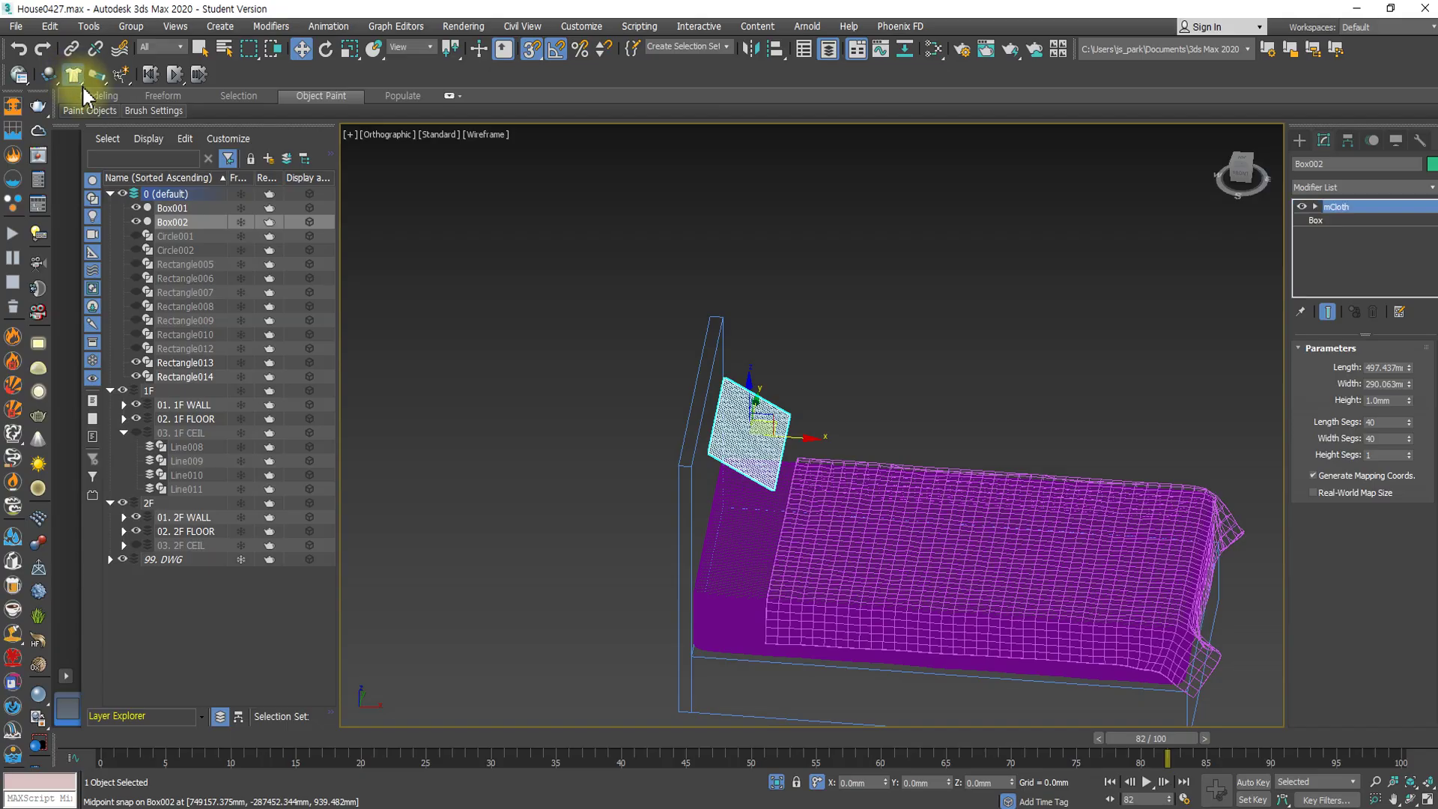
Make the small box an mCloth object, and set the mattress and the bed frame as static rigid bodies.
left_click(90, 110)
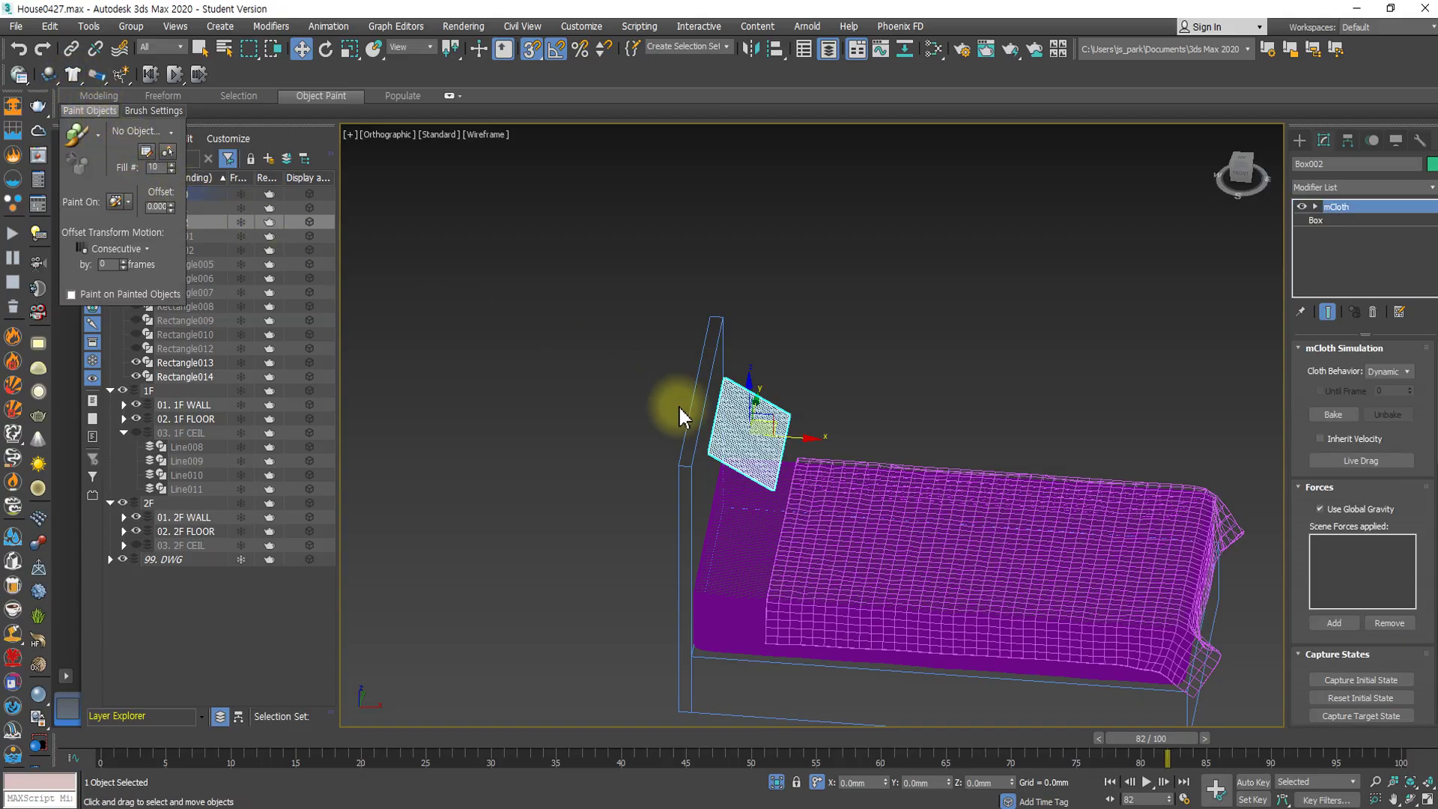
left_click(723, 529)
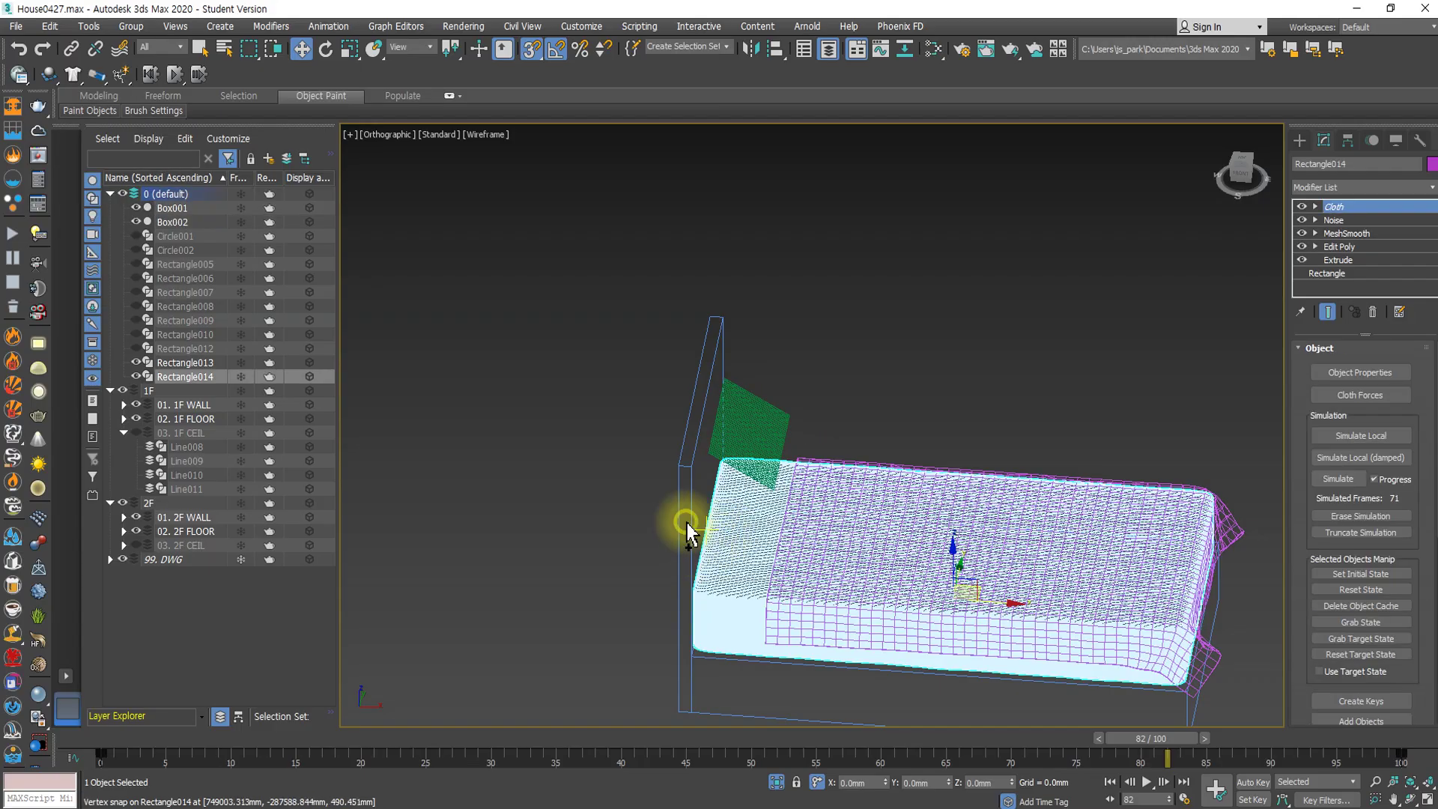
left_click(686, 497, "ctrl")
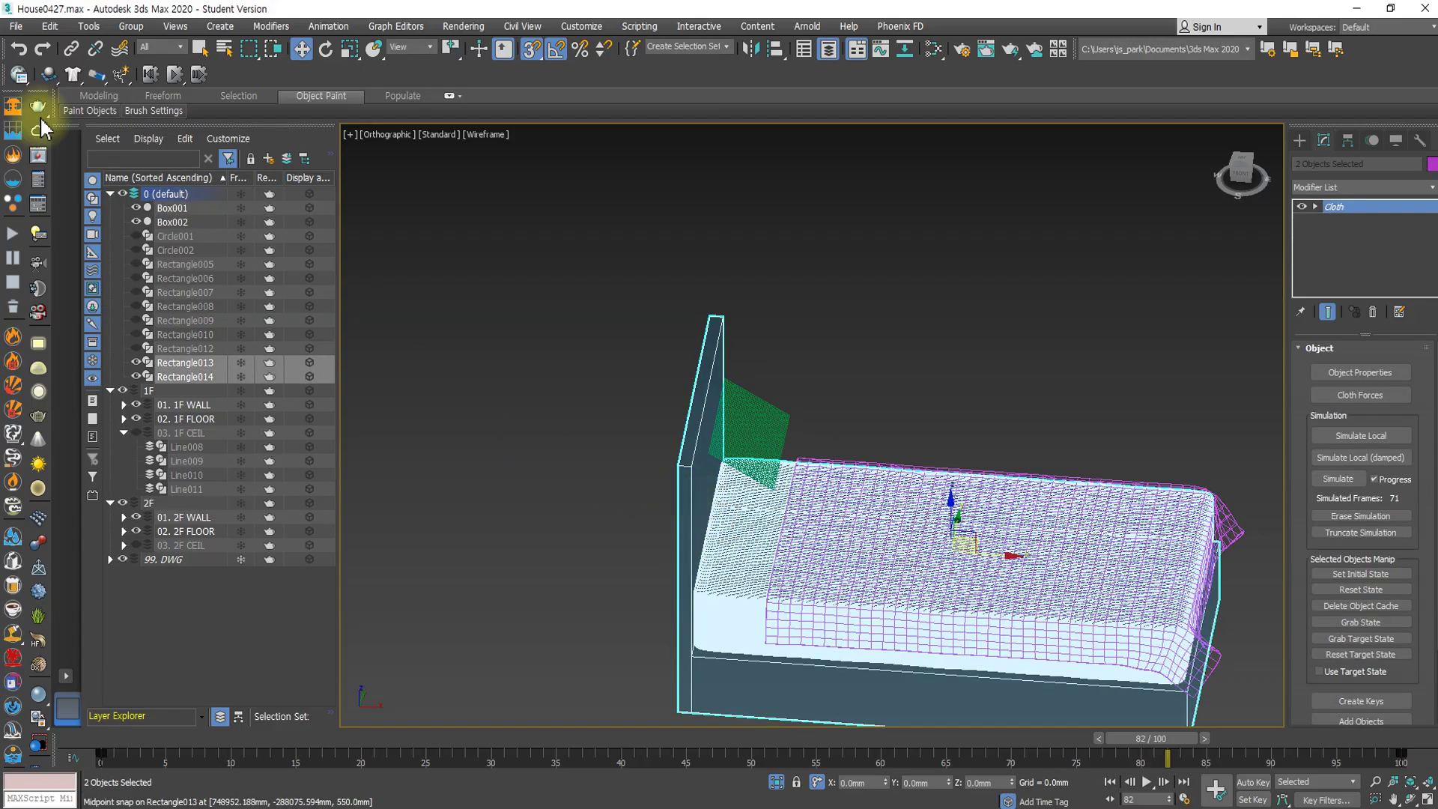
left_click(48, 75)
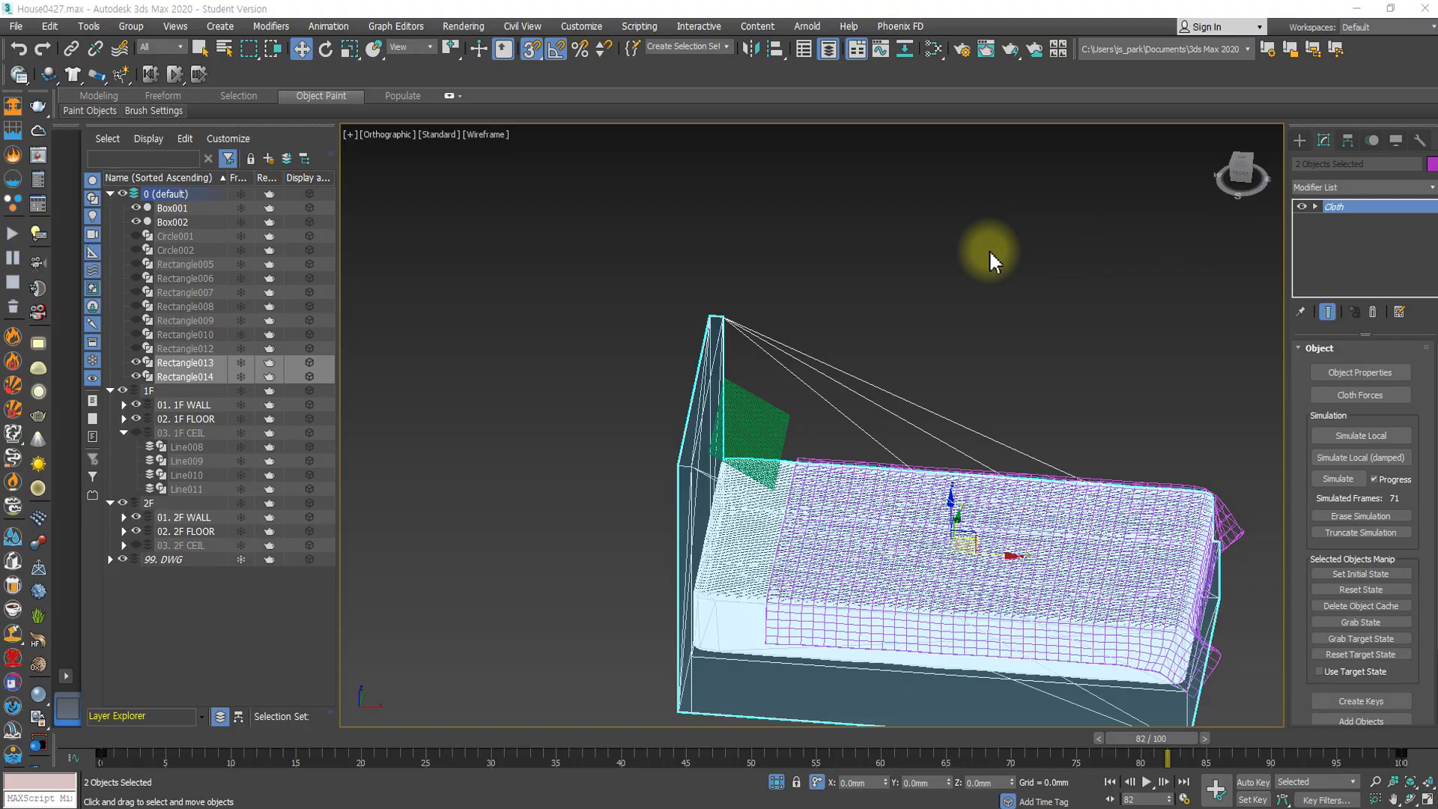
Change the bed frame's MassFX rigid body shape type to Original so its collision shape follows the actual mesh.
middle_click_drag(908, 479, 760, 475, "alt")
left_click(751, 454)
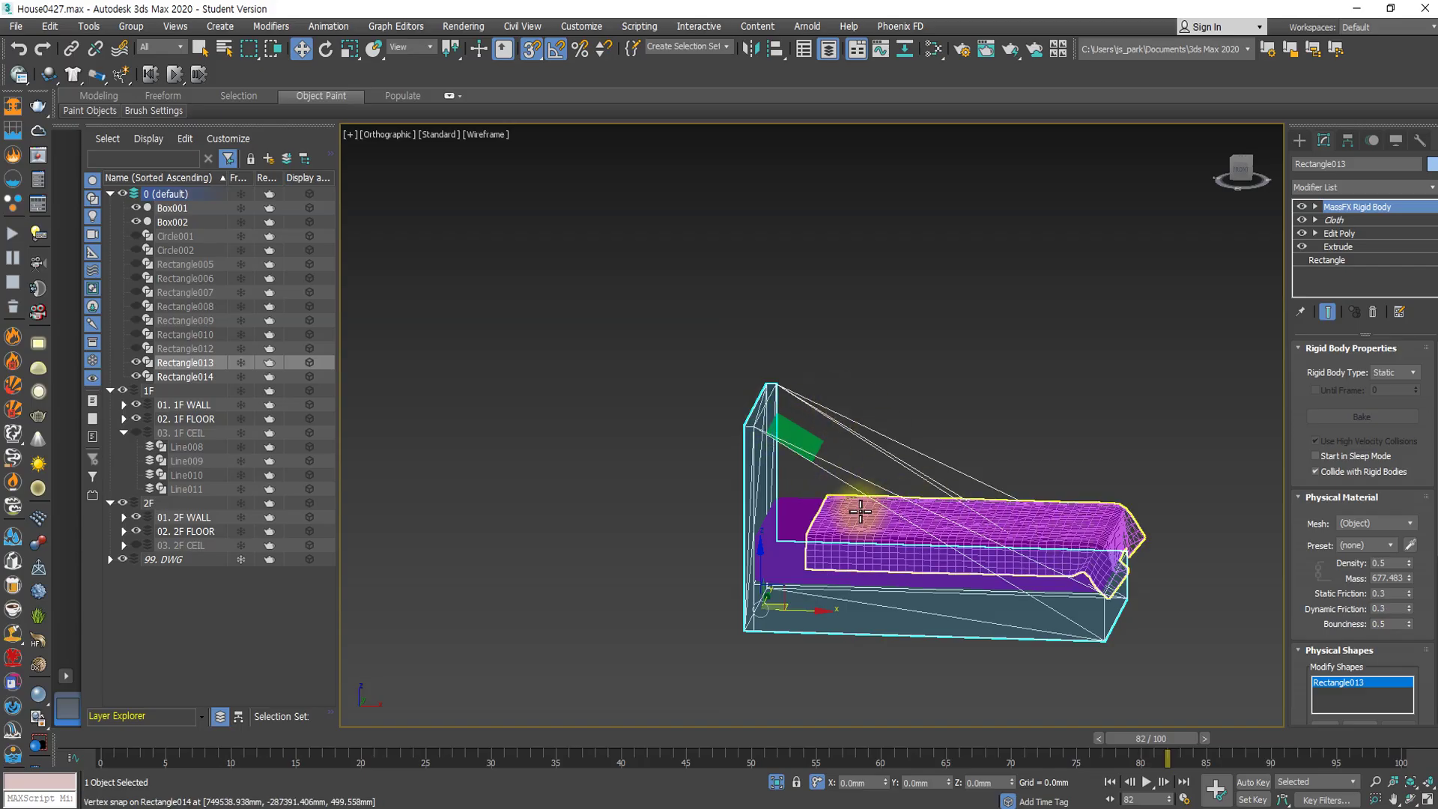
left_click_drag(1310, 601, 1322, 304)
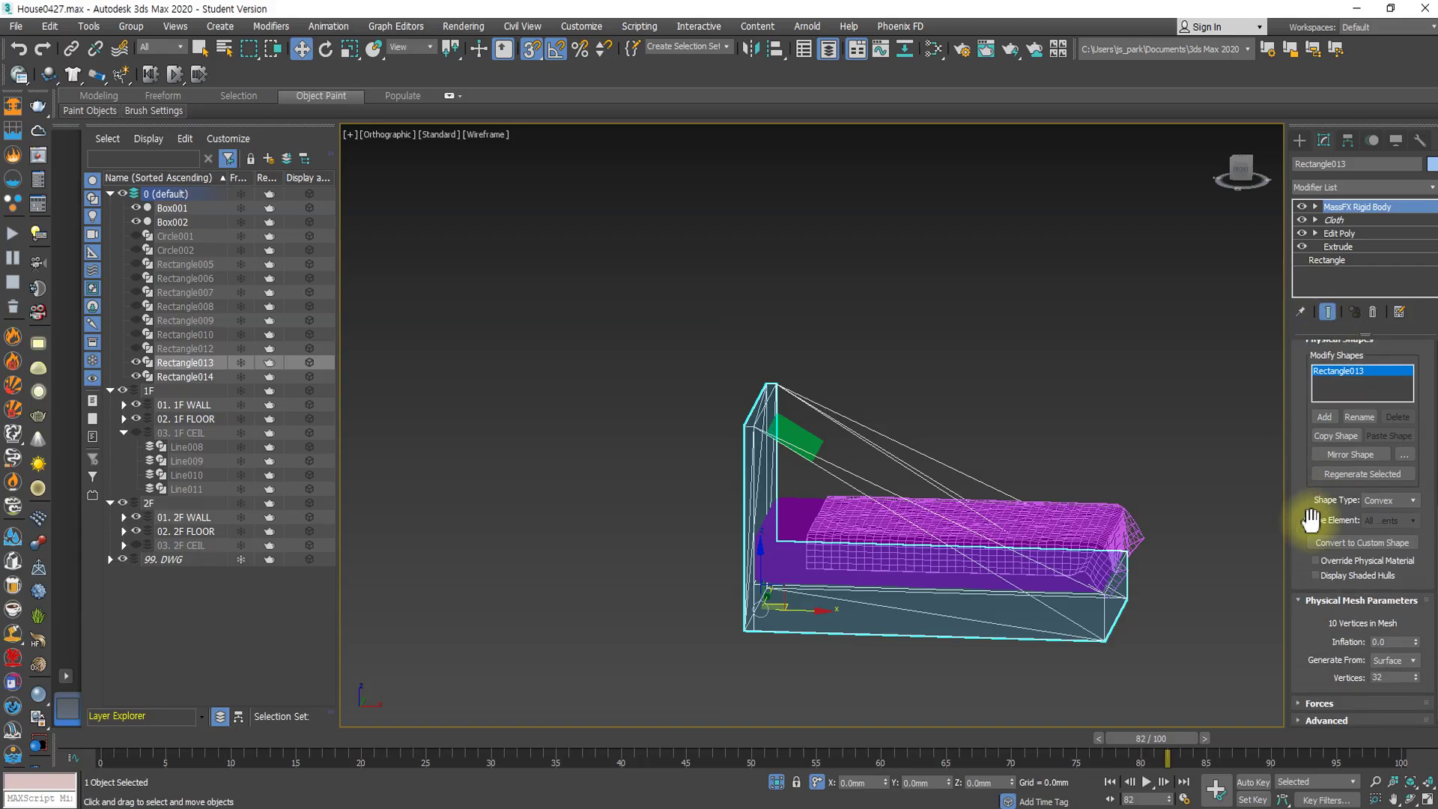
left_click_drag(1313, 514, 1309, 480)
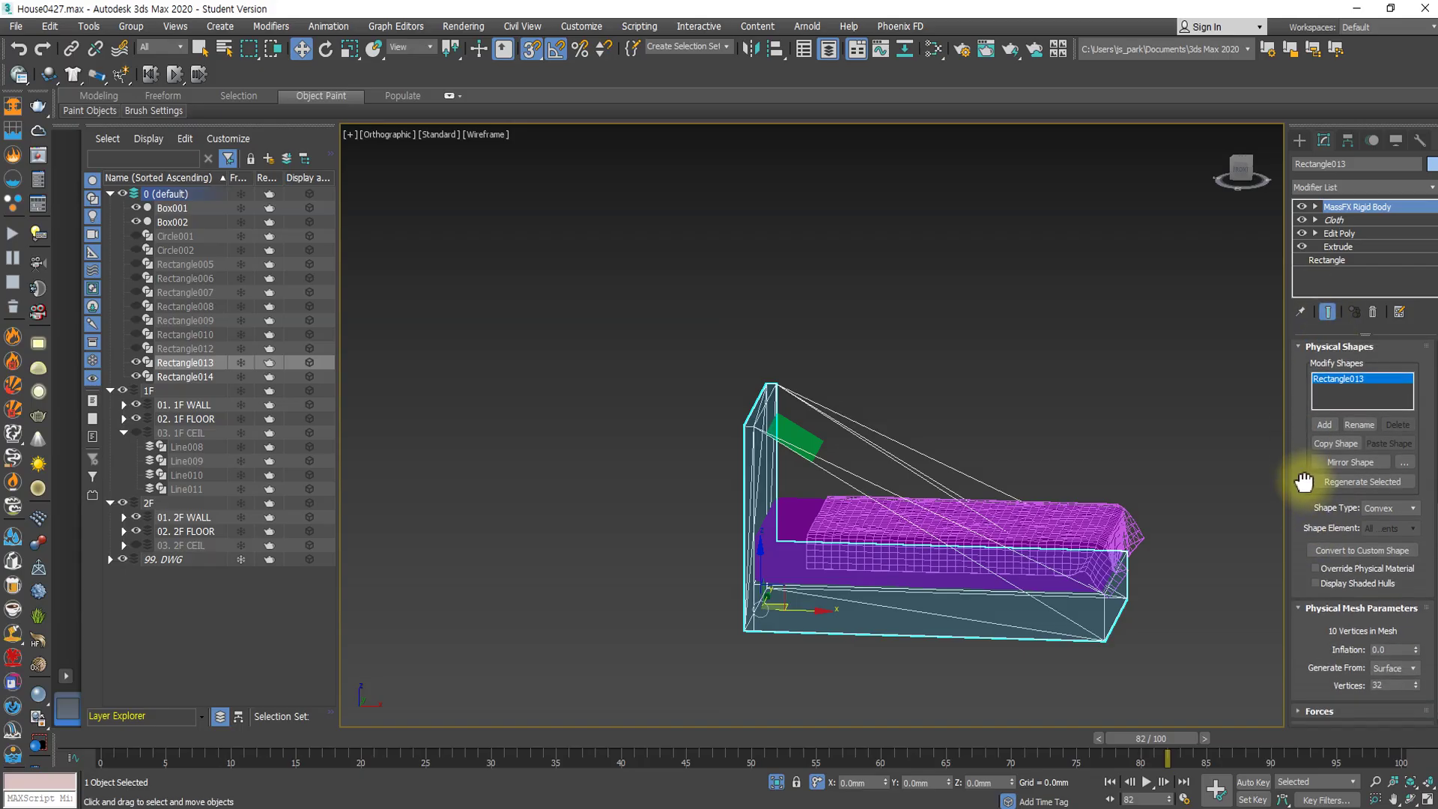
left_click(1389, 509)
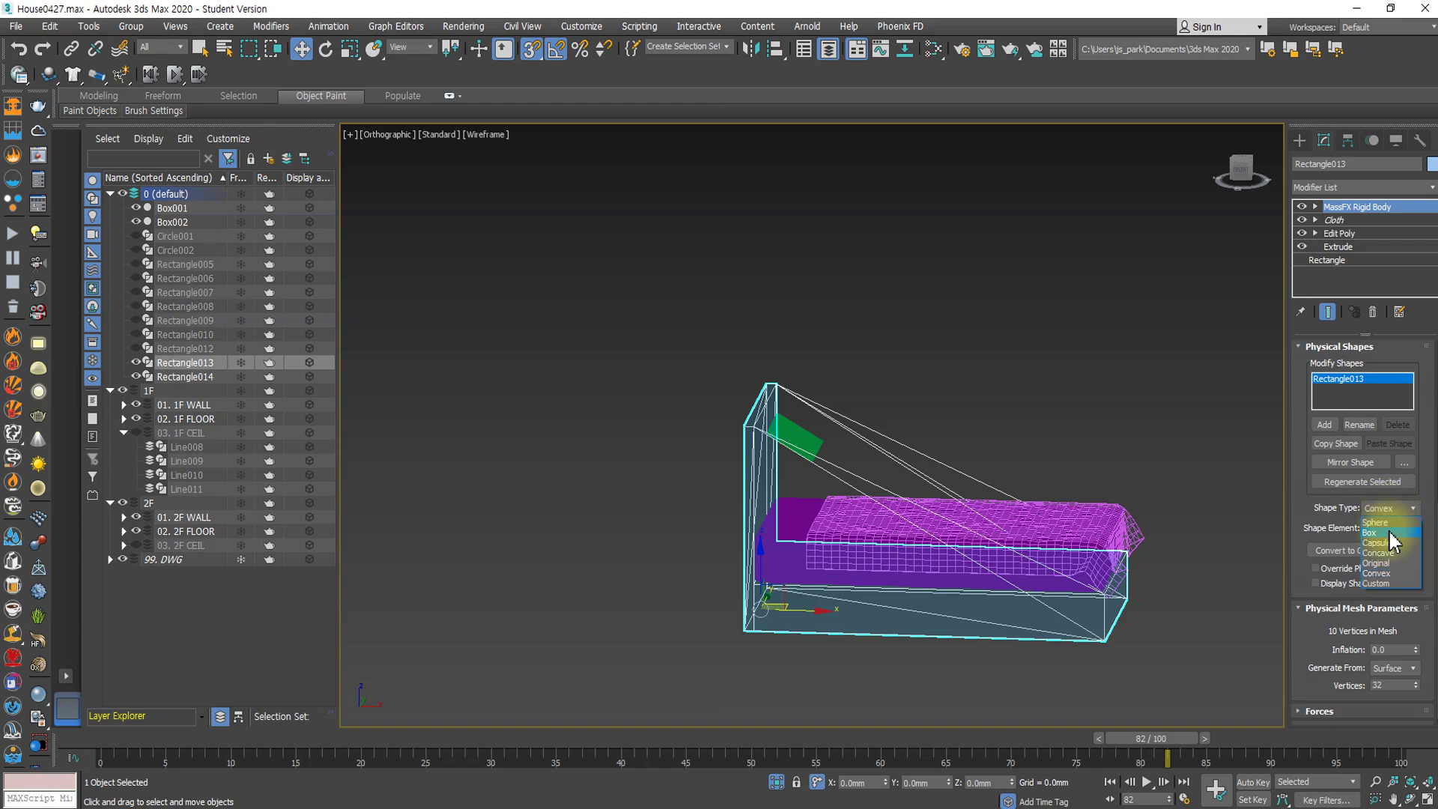
left_click(1385, 564)
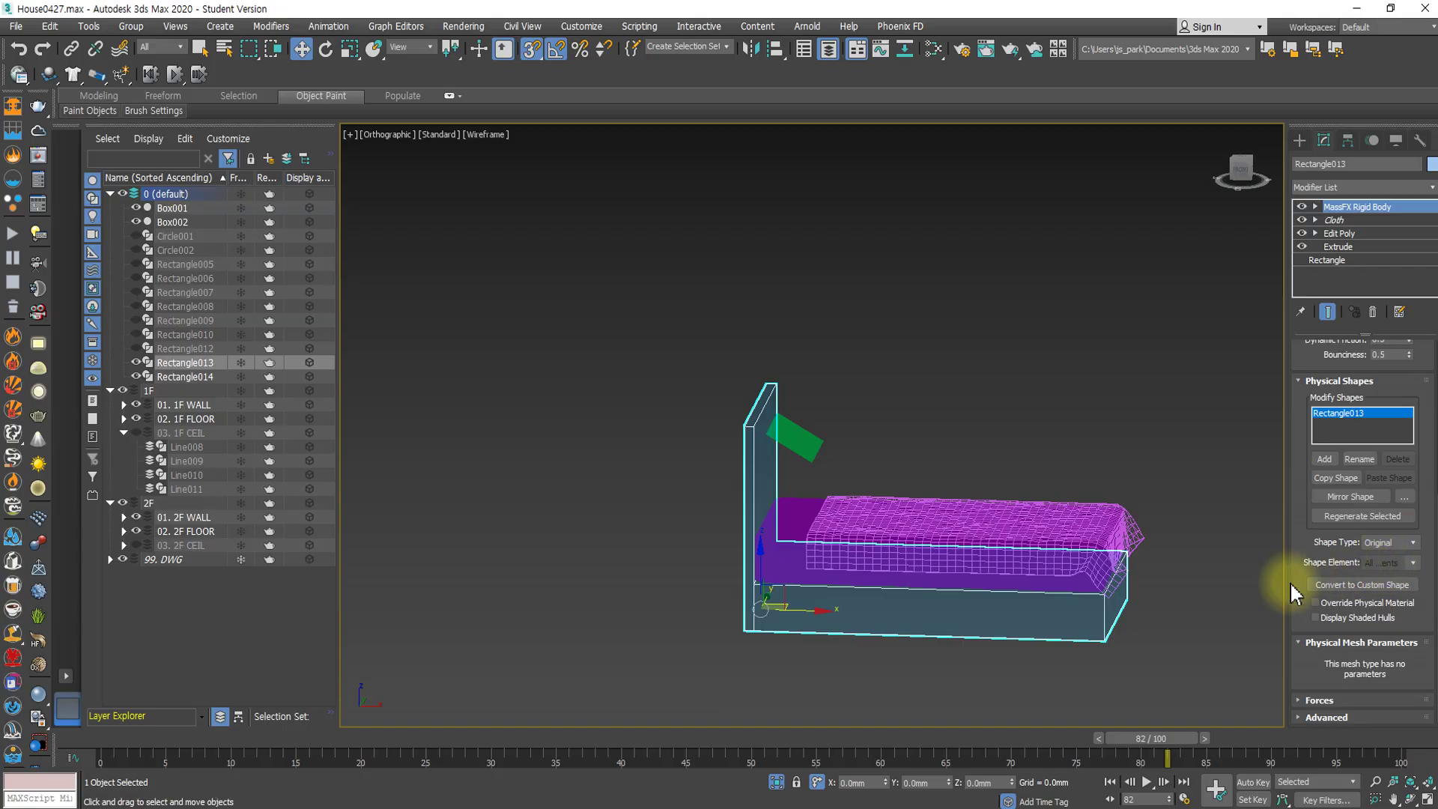
left_click(1332, 587)
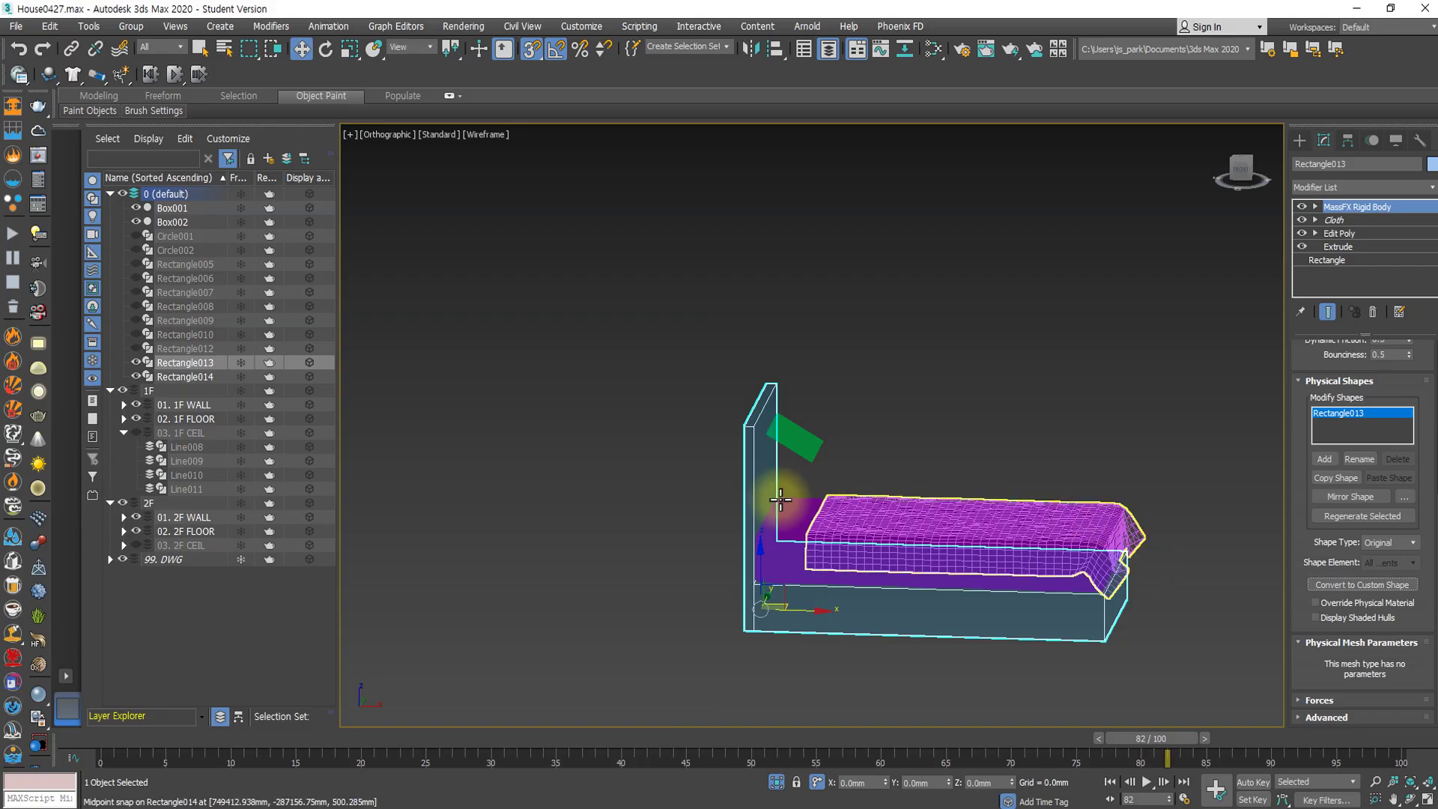
left_click(910, 392)
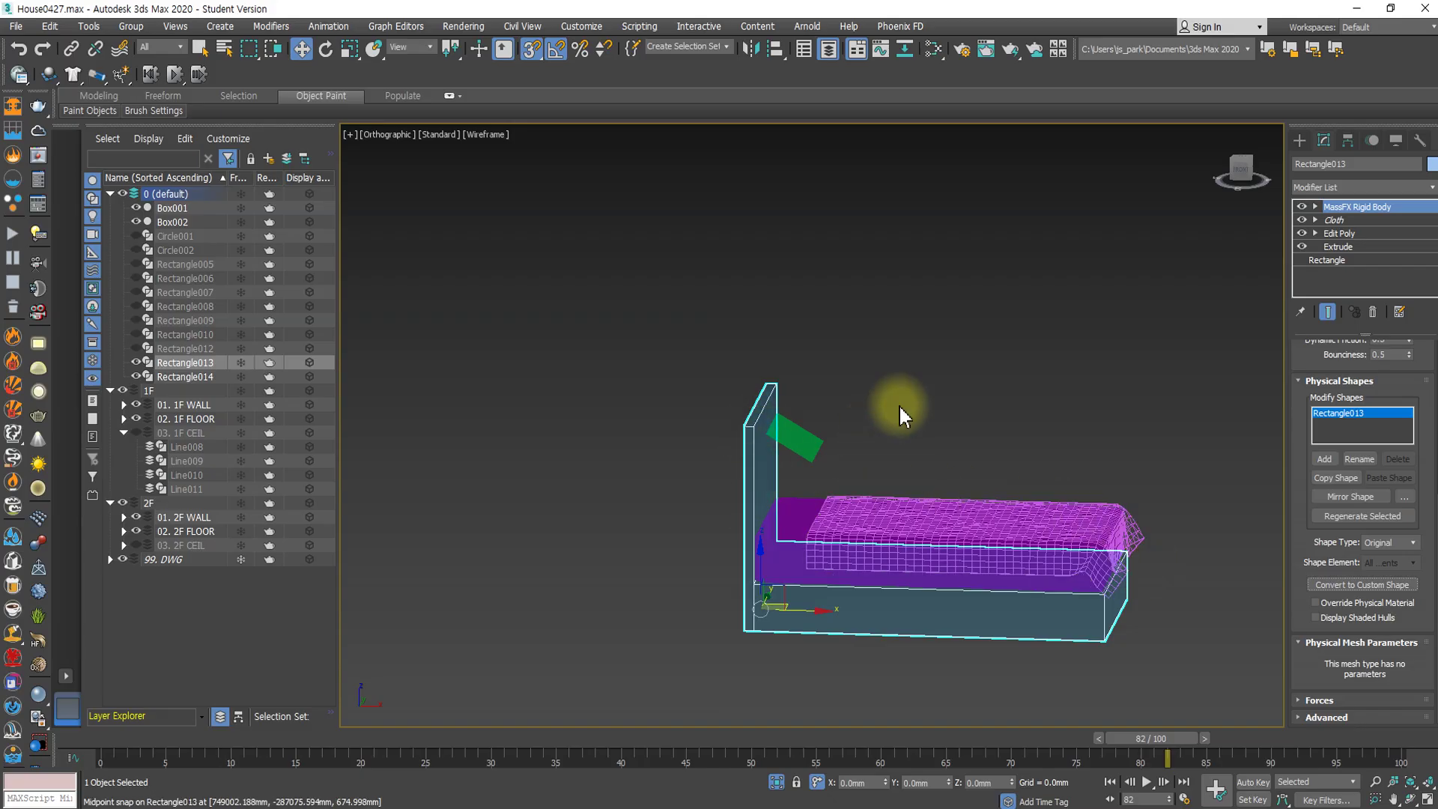
left_click(751, 464)
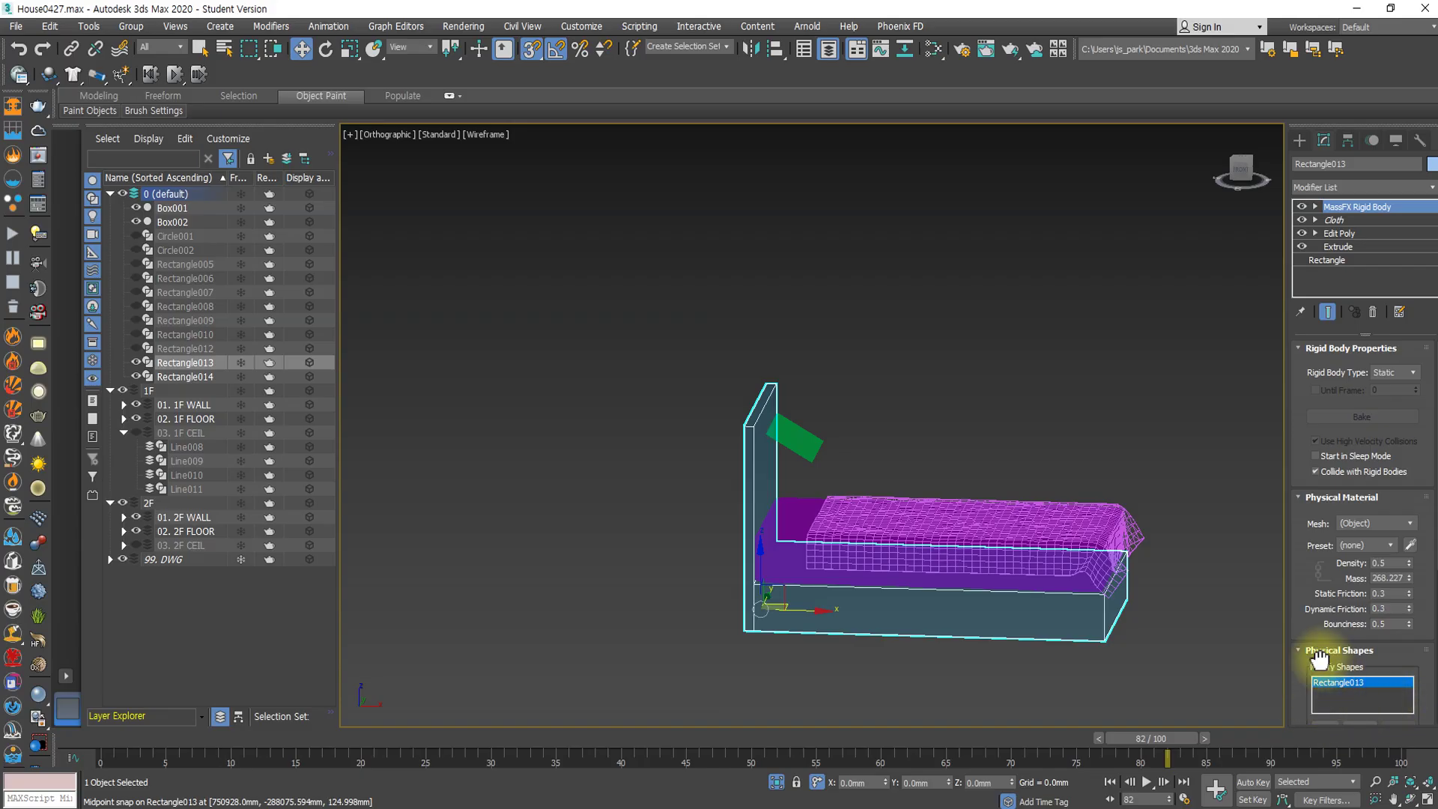
left_click_drag(1320, 659, 1361, 498)
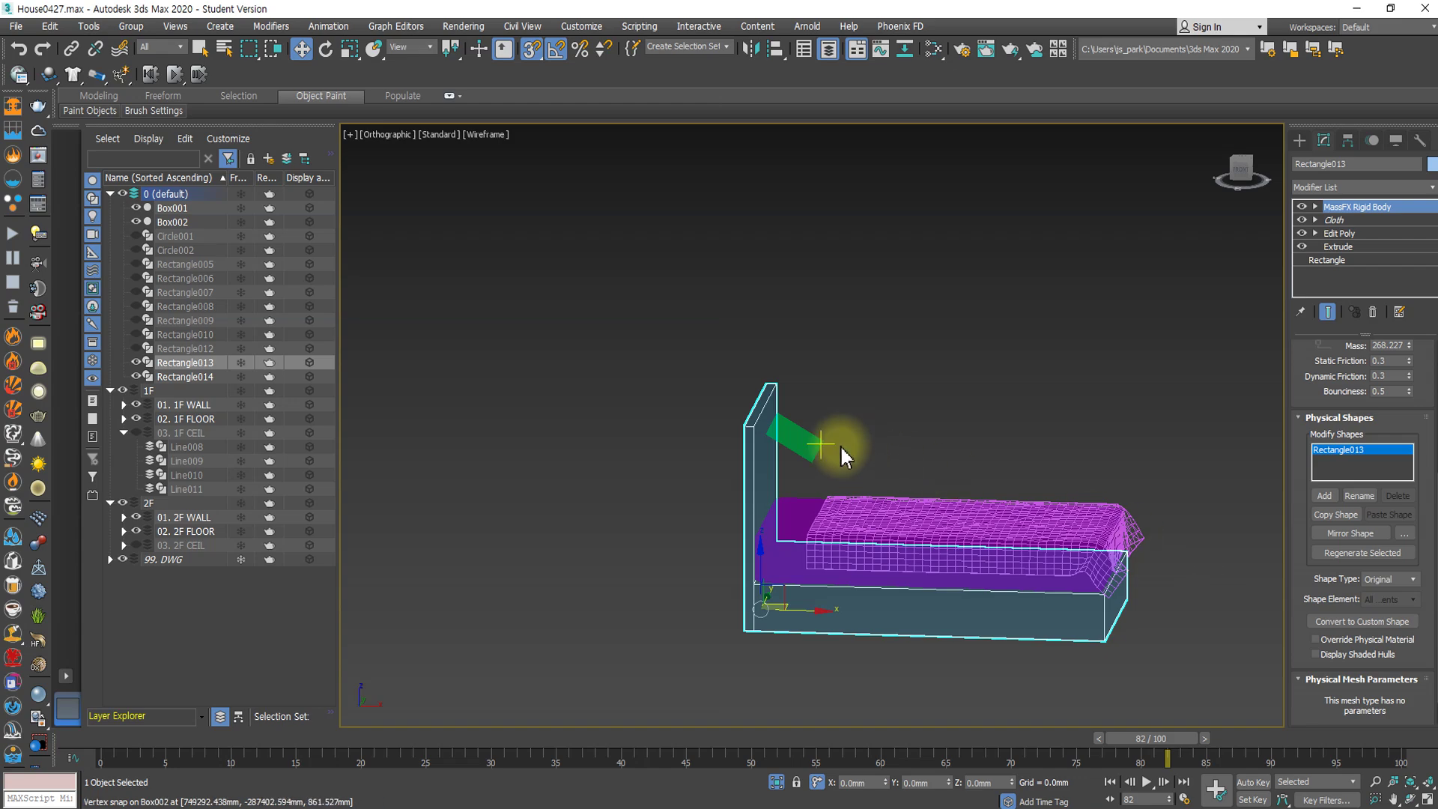
Select the small box in the shaded view and review its mCloth simulation, fabric, volume and interaction settings.
left_click(802, 438)
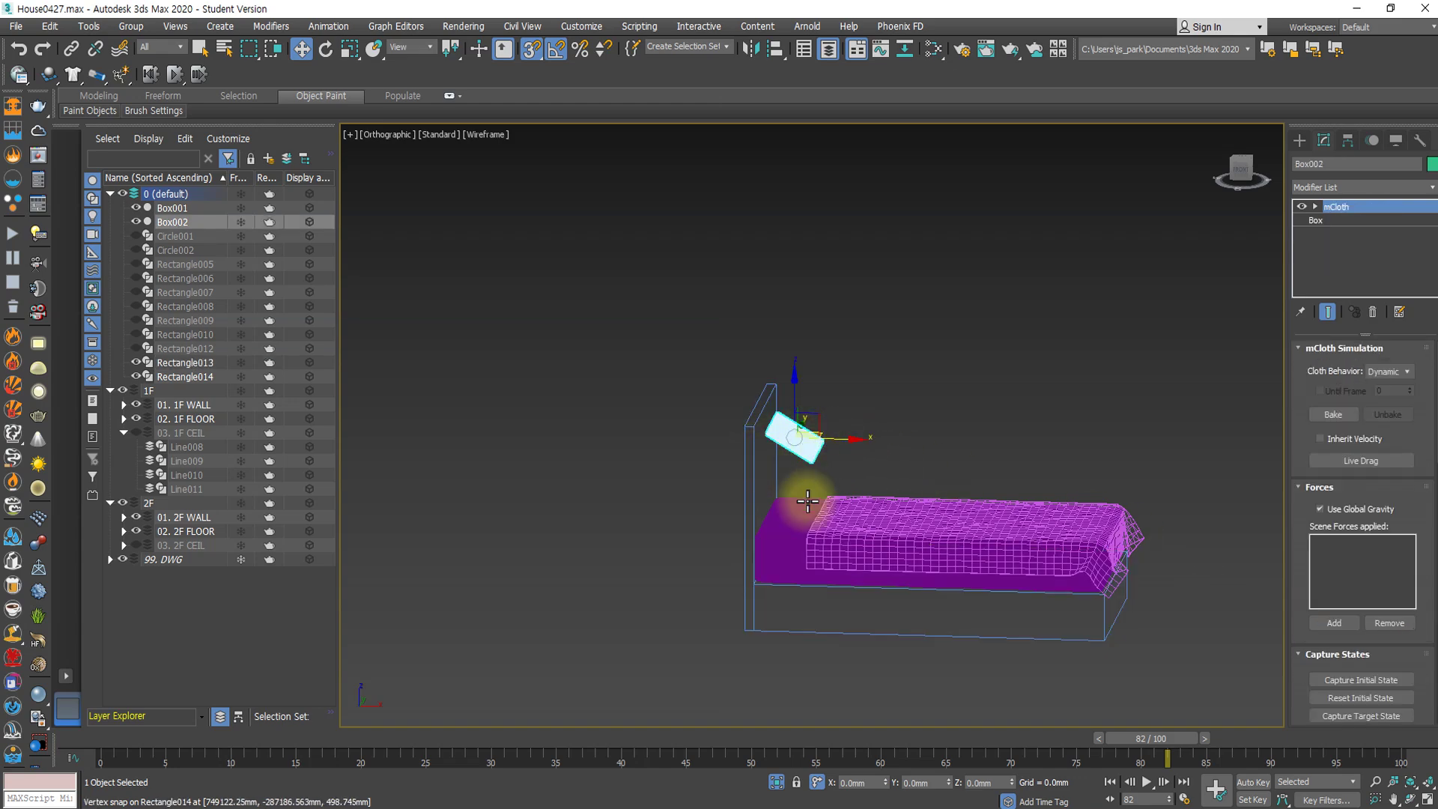
key("F3")
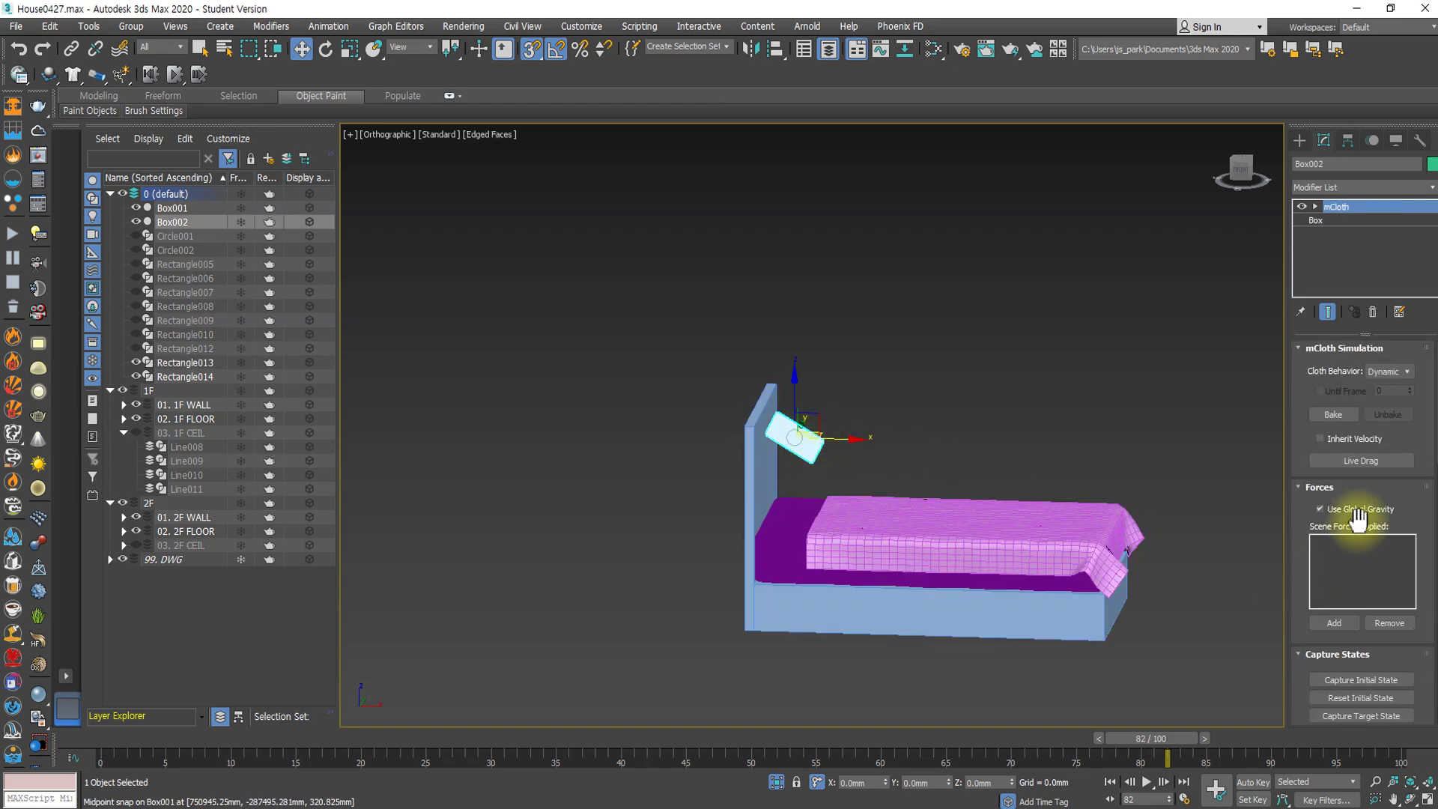
scroll(1412, 464, "down", 3)
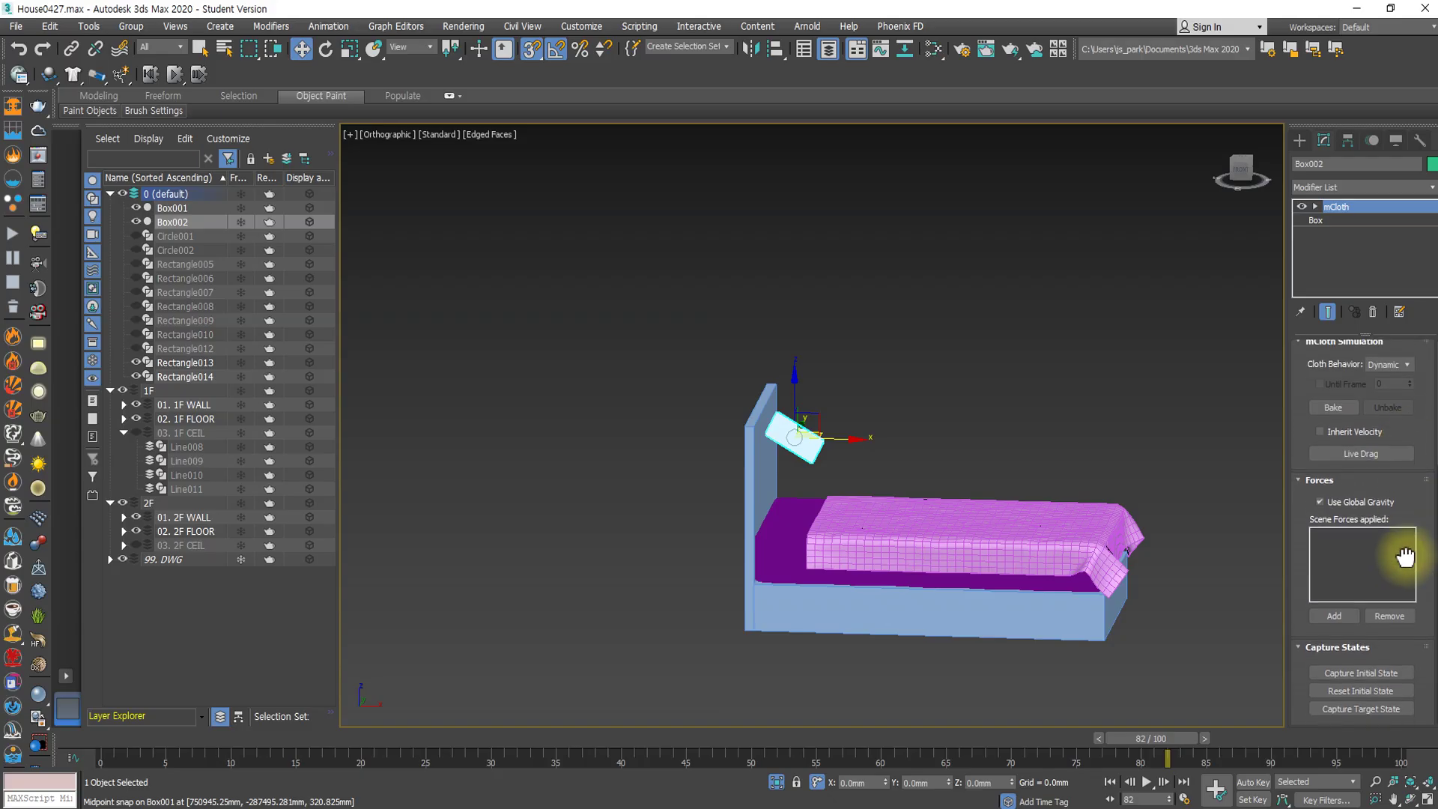
left_click_drag(1408, 490, 1401, 382)
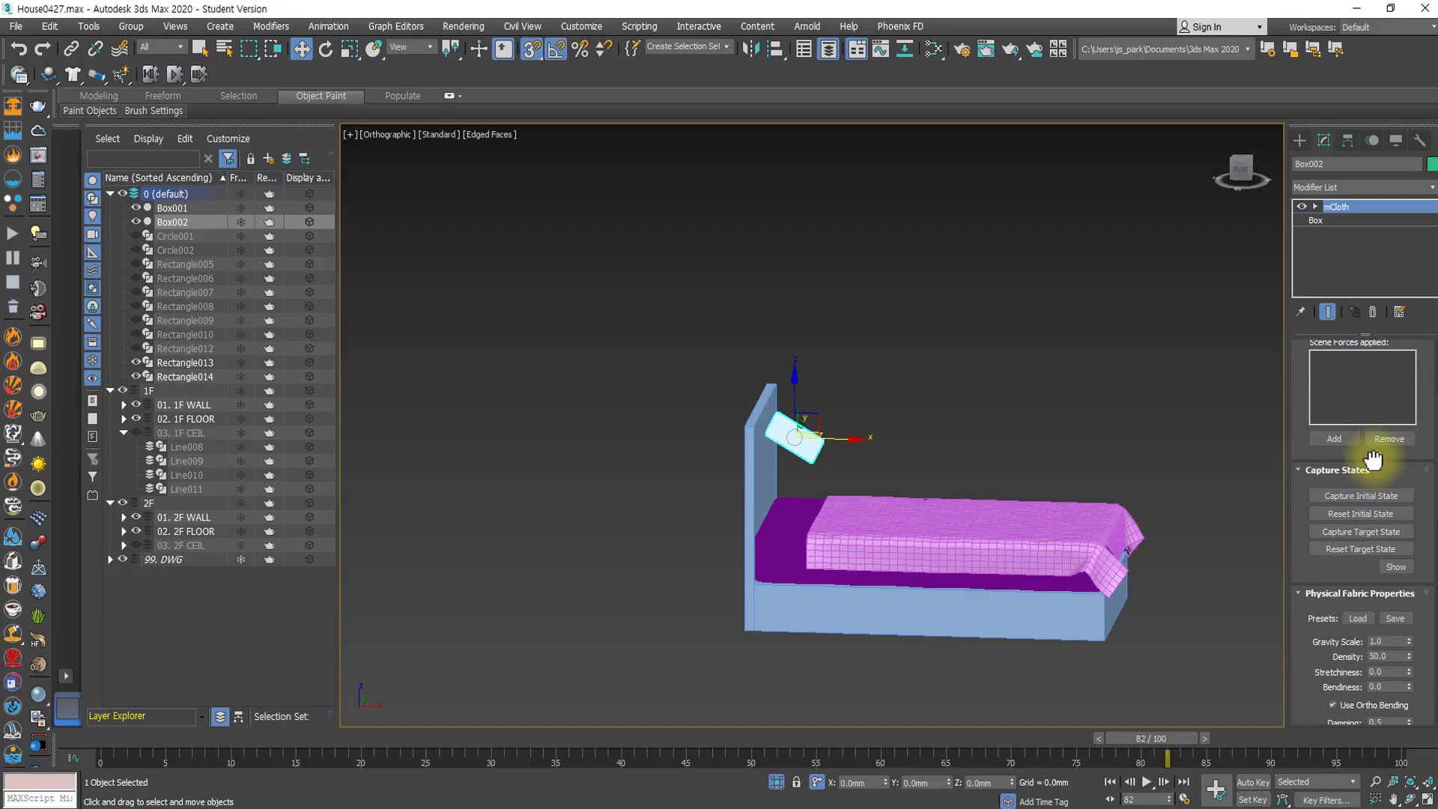
left_click_drag(1373, 458, 1364, 341)
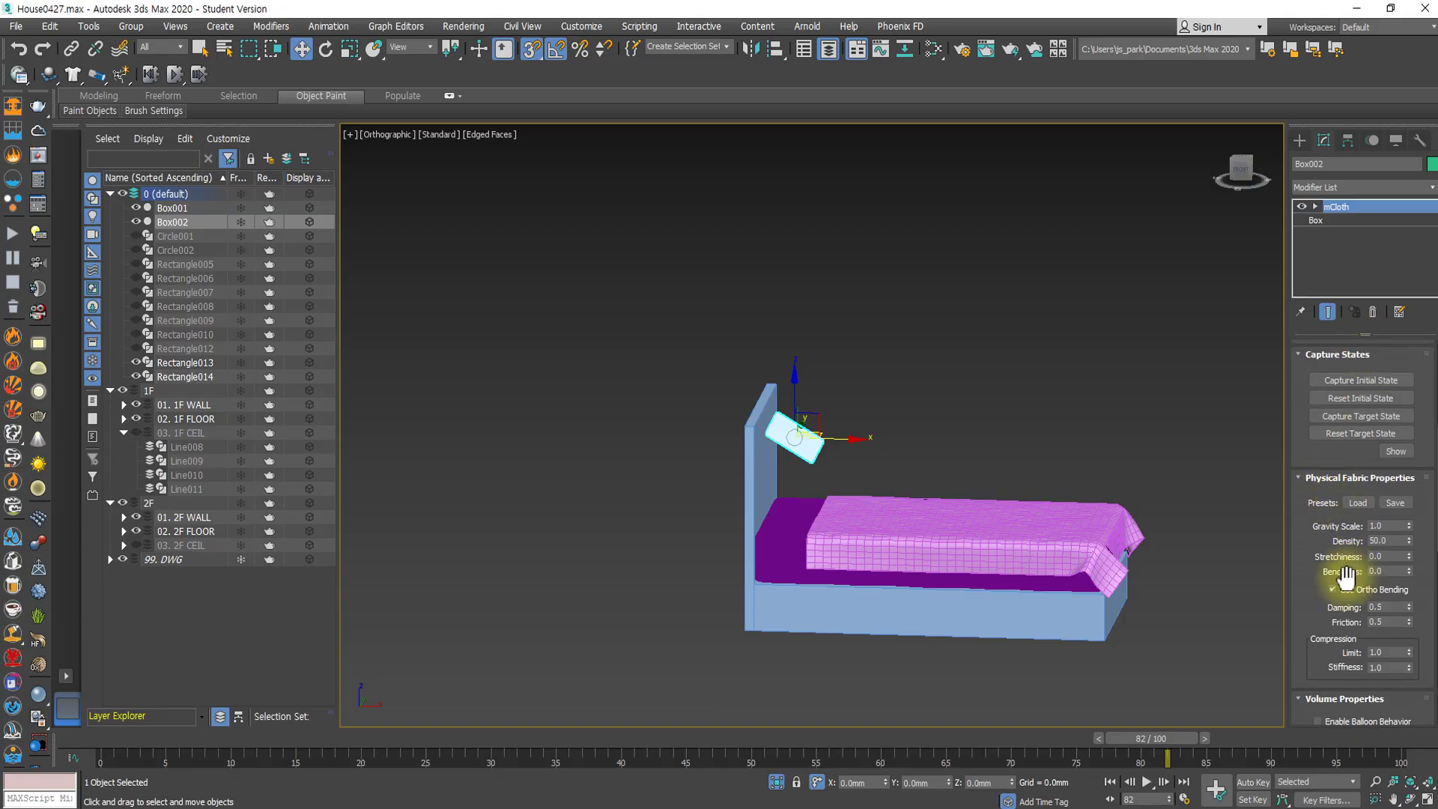
scroll(1312, 587, "down", 3)
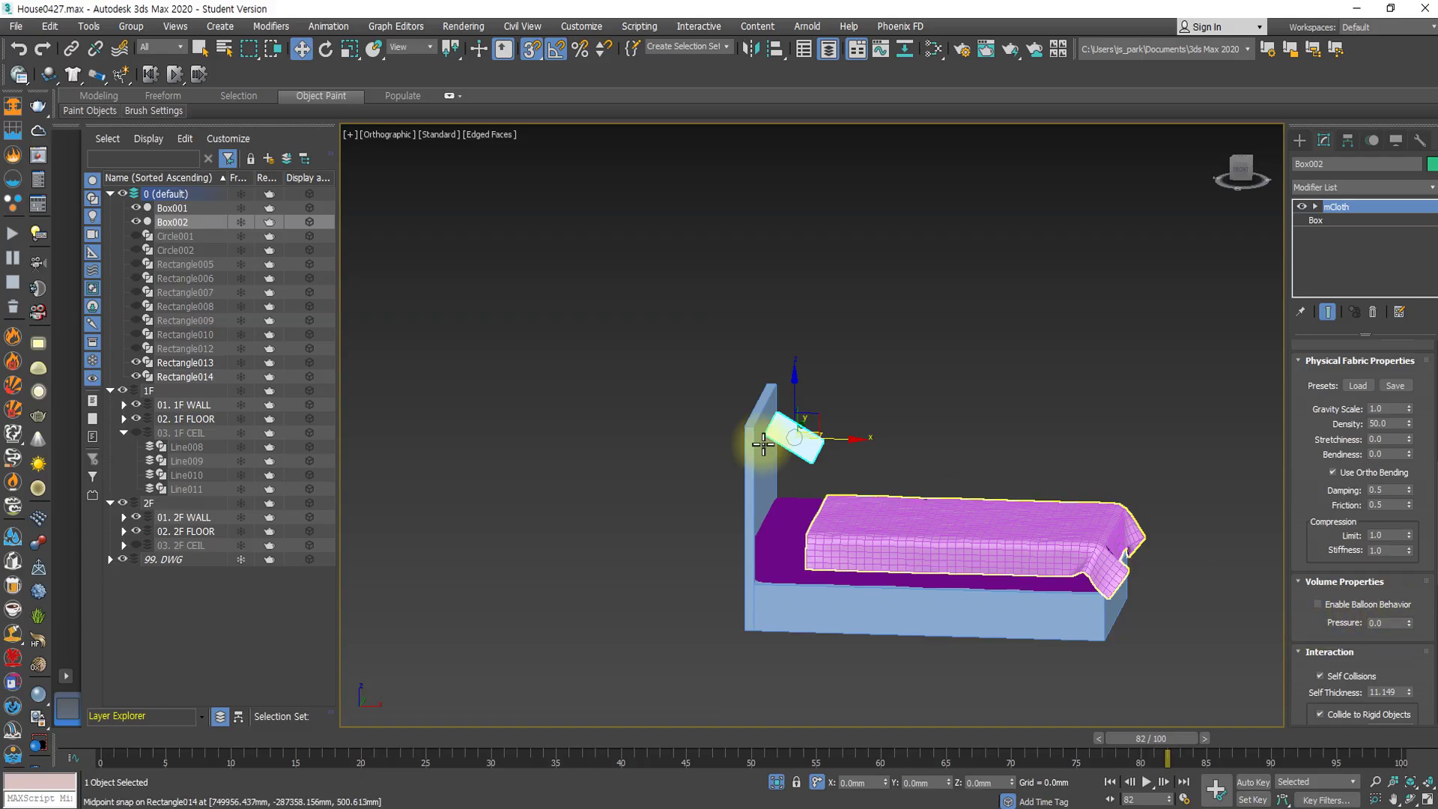
Lower the small tilted box closer to the mattress, then test-run the MassFX simulation and reset it.
left_click_drag(794, 383, 796, 417)
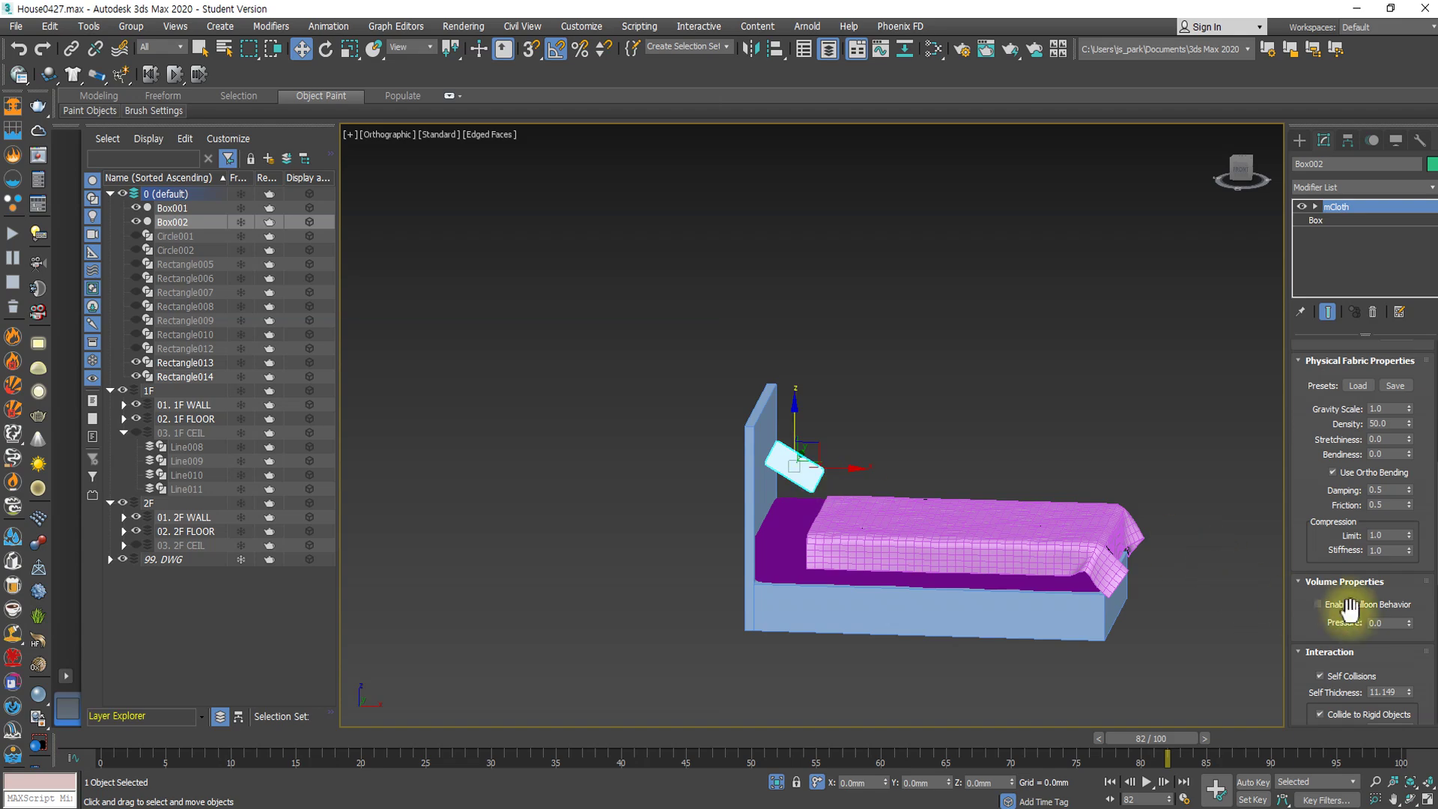
left_click(175, 74)
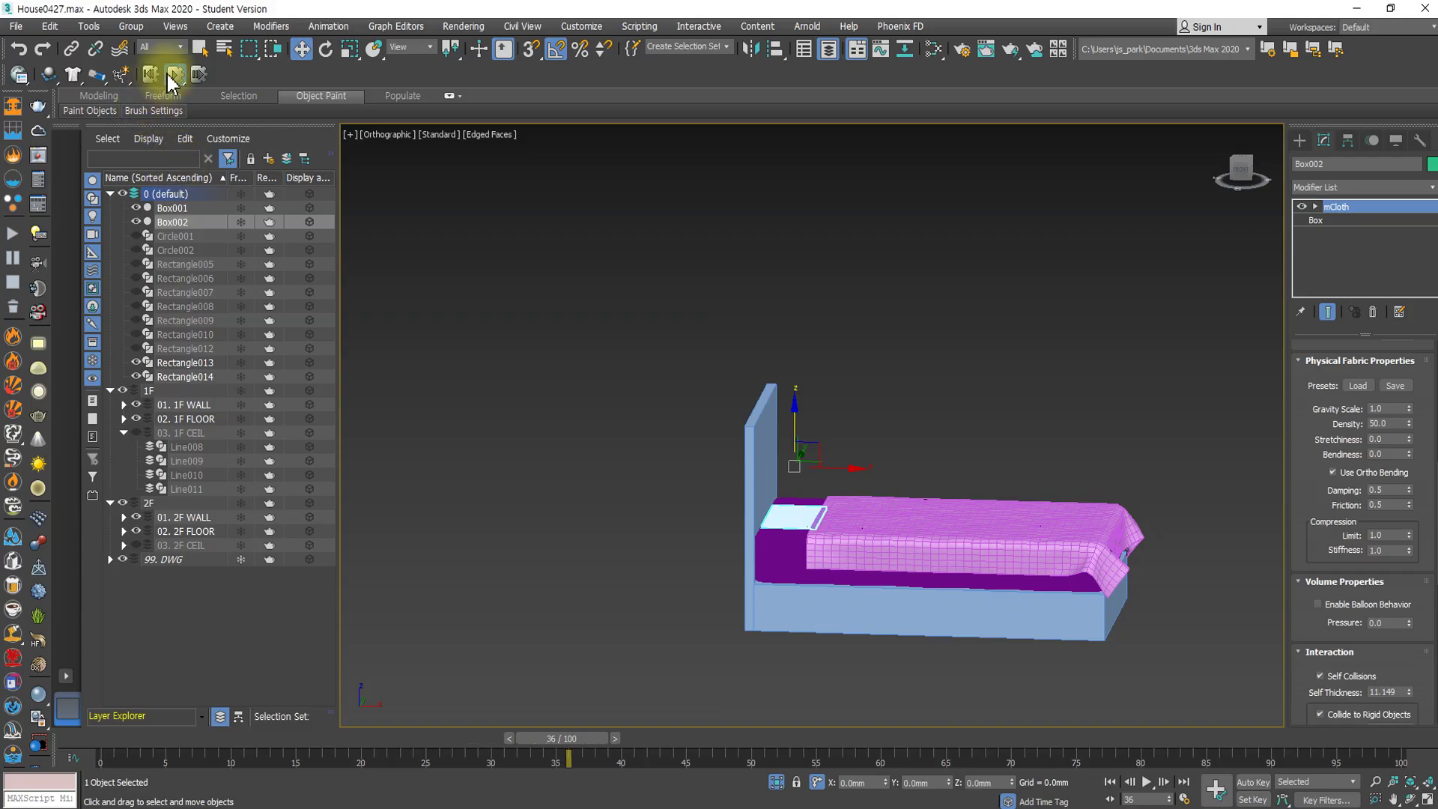
left_click(174, 73)
scroll(1314, 464, "up", 5)
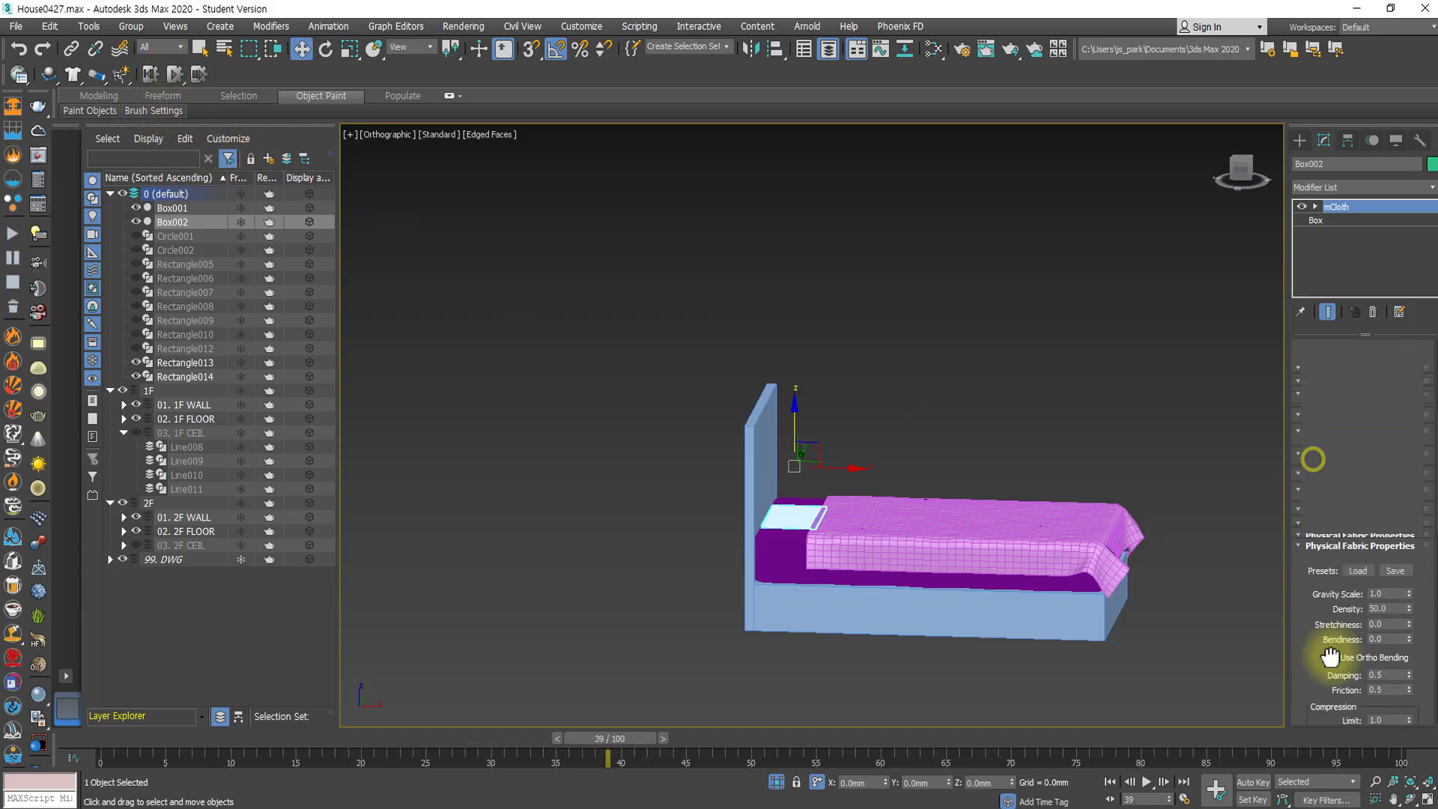
scroll(1337, 554, "up", 1)
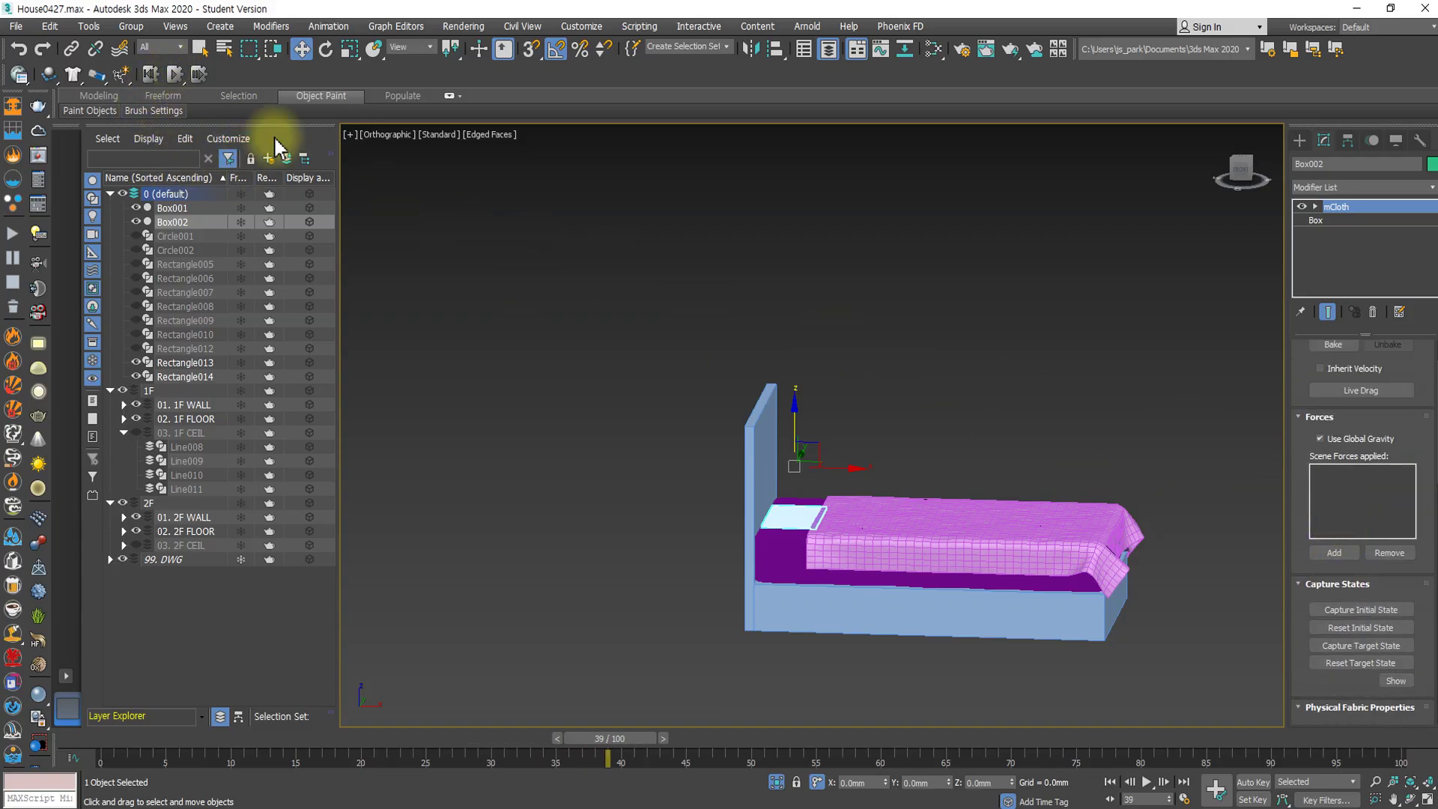
left_click(150, 74)
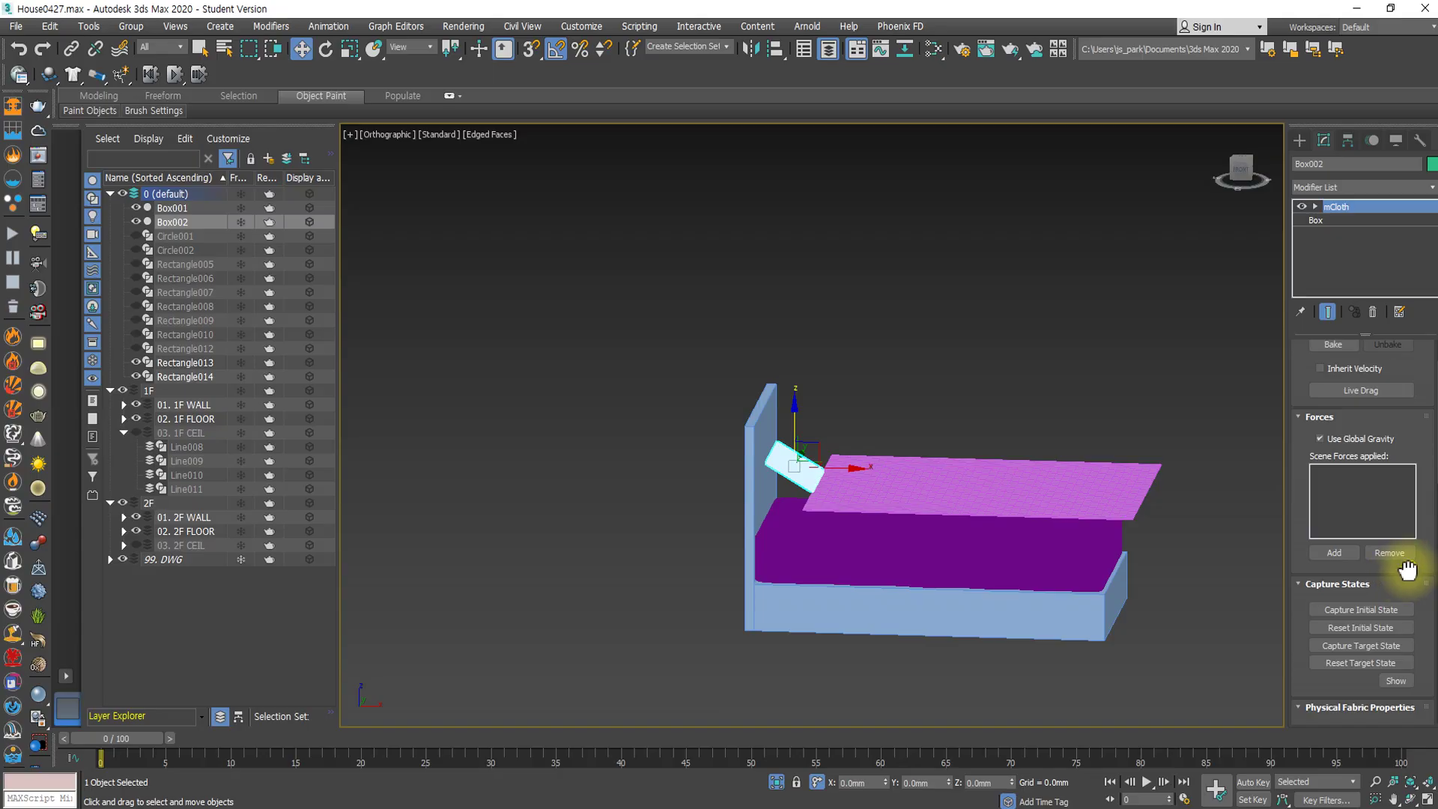
Enable the small box's mCloth balloon behavior with a pressure of 50, then test the simulation and reset it.
left_click_drag(1407, 570, 1412, 297)
scroll(1346, 612, "down", 3)
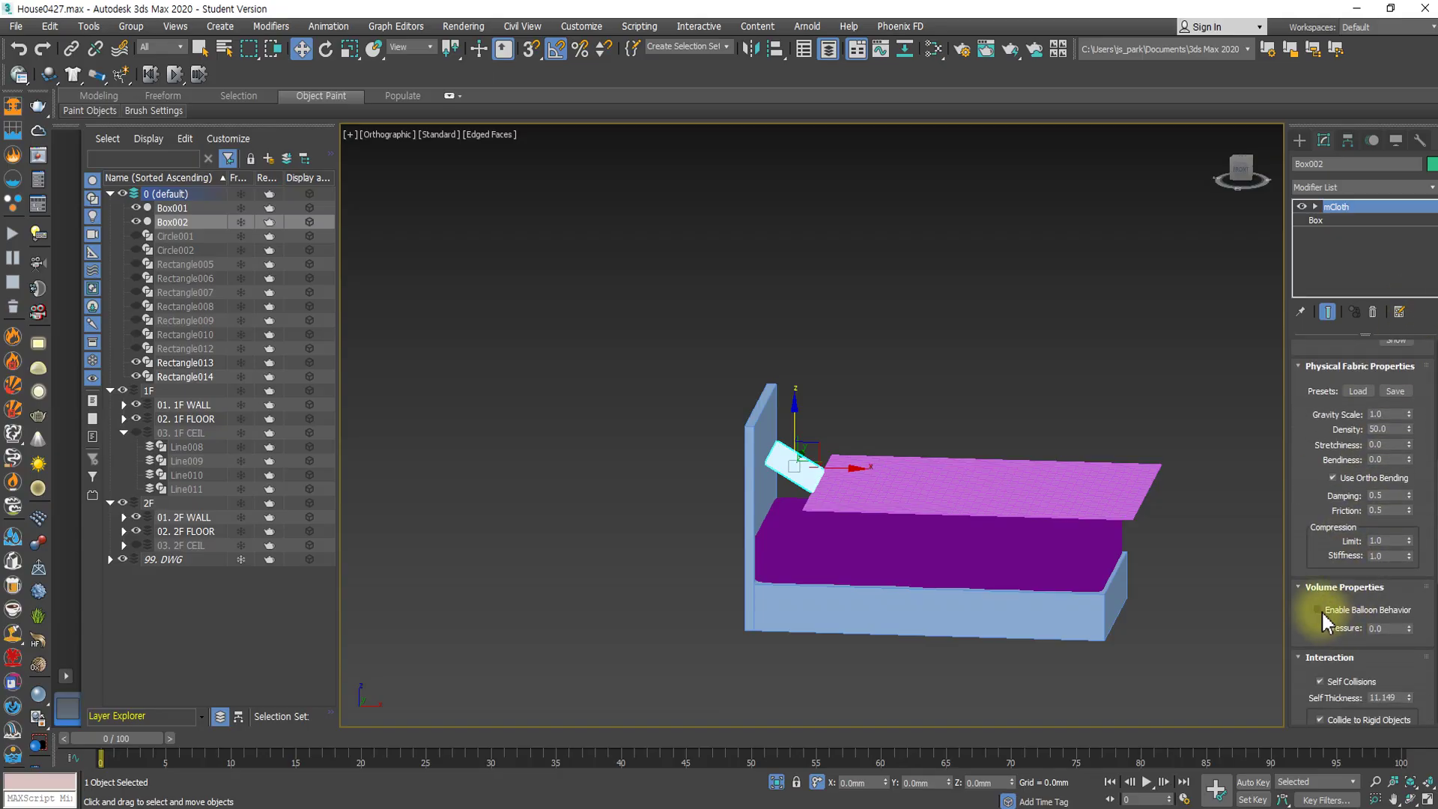
left_click(1383, 628)
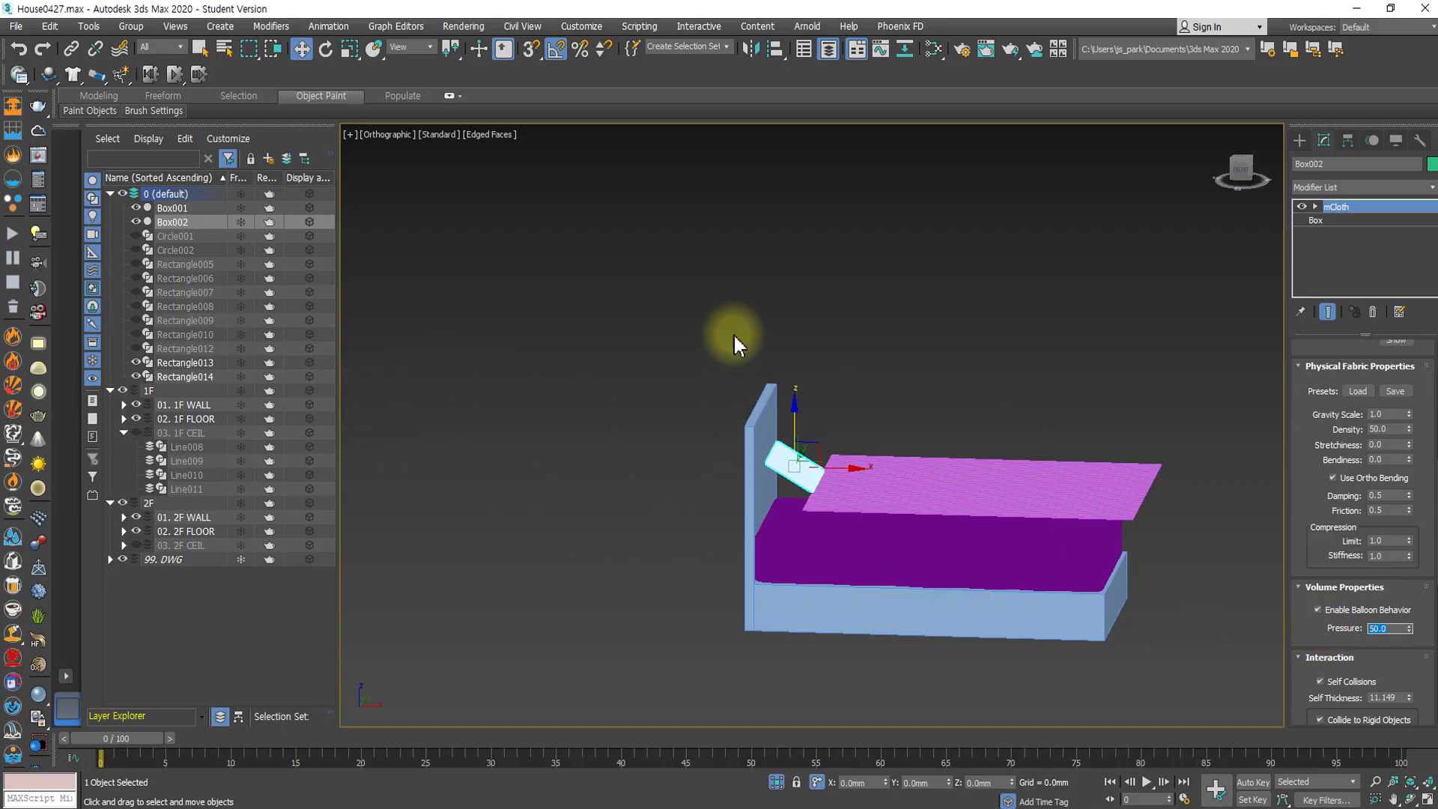
left_click(175, 74)
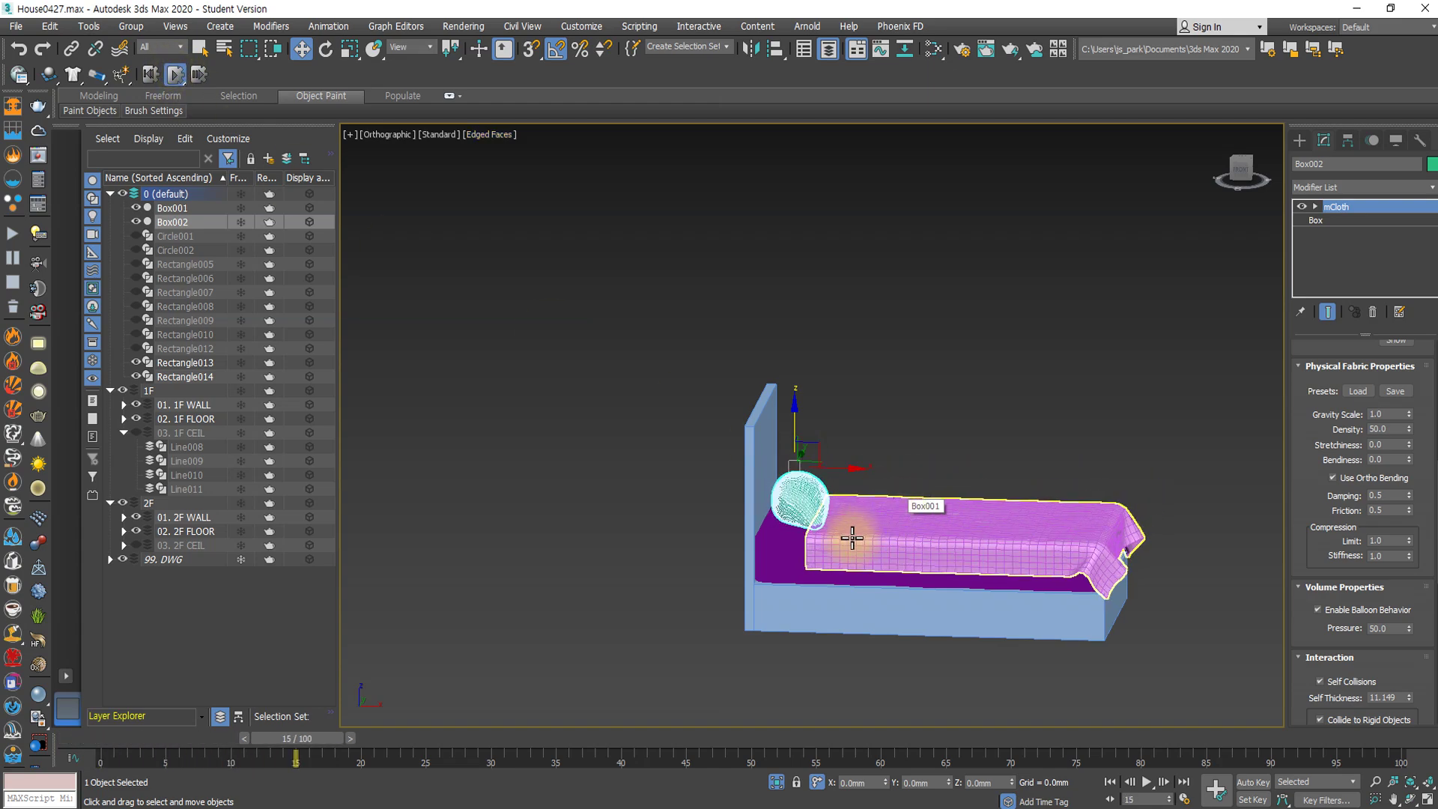
scroll(819, 524, "up", 4)
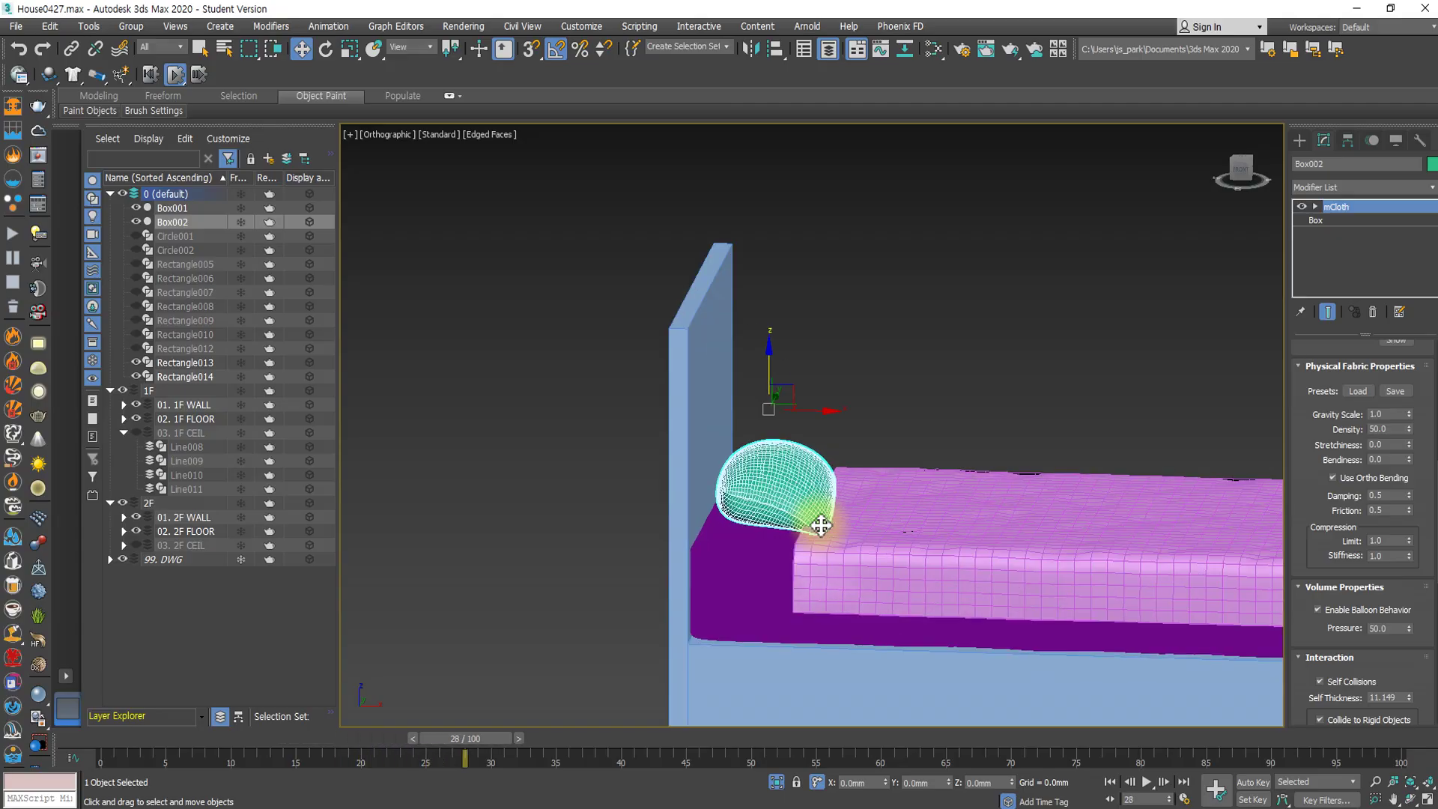
key("F4")
mouse_move(844, 543)
middle_mouse_down("alt")
mouse_move(709, 607)
mouse_move(654, 607)
mouse_move(740, 561)
mouse_move(902, 536)
mouse_move(840, 560)
middle_mouse_up("alt")
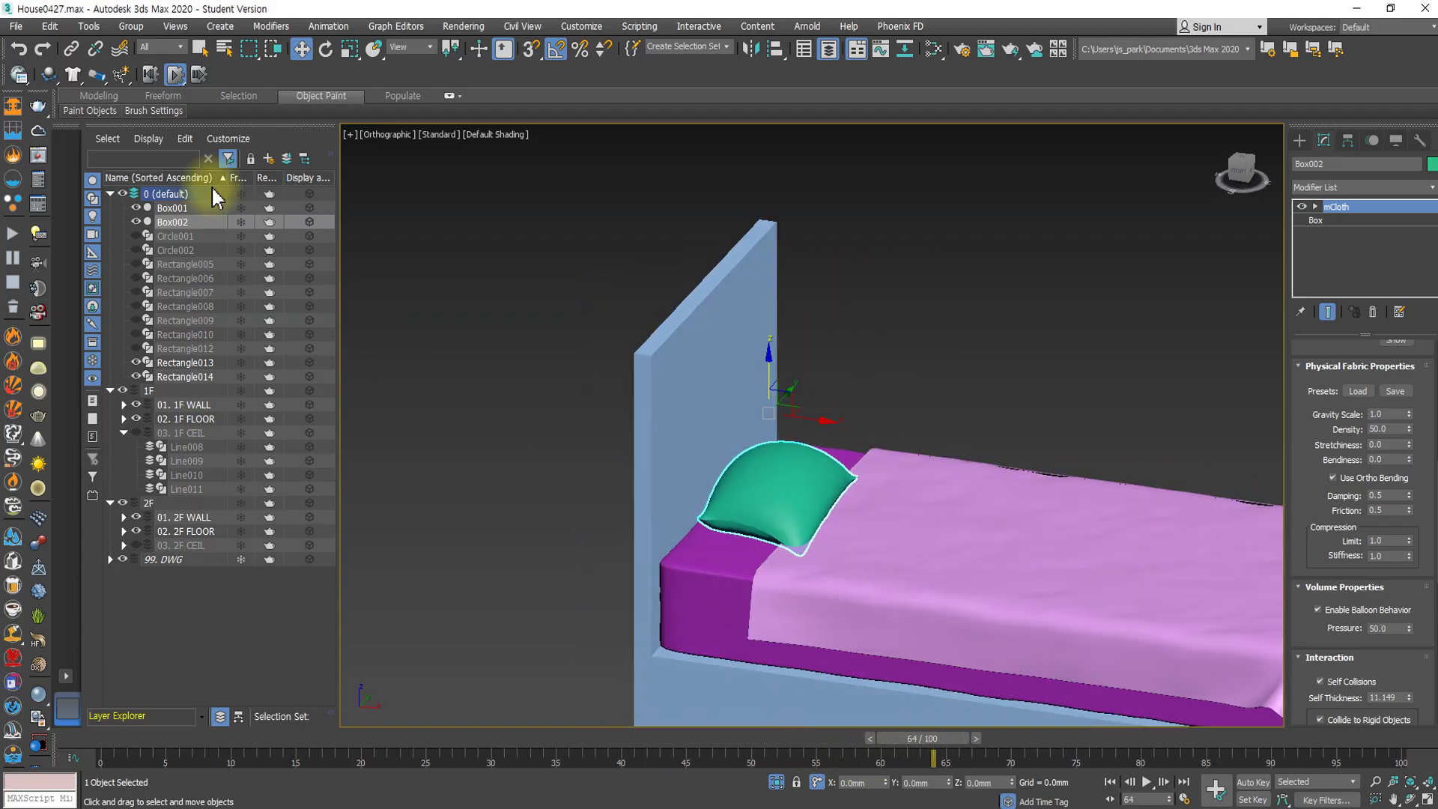
left_click(173, 75)
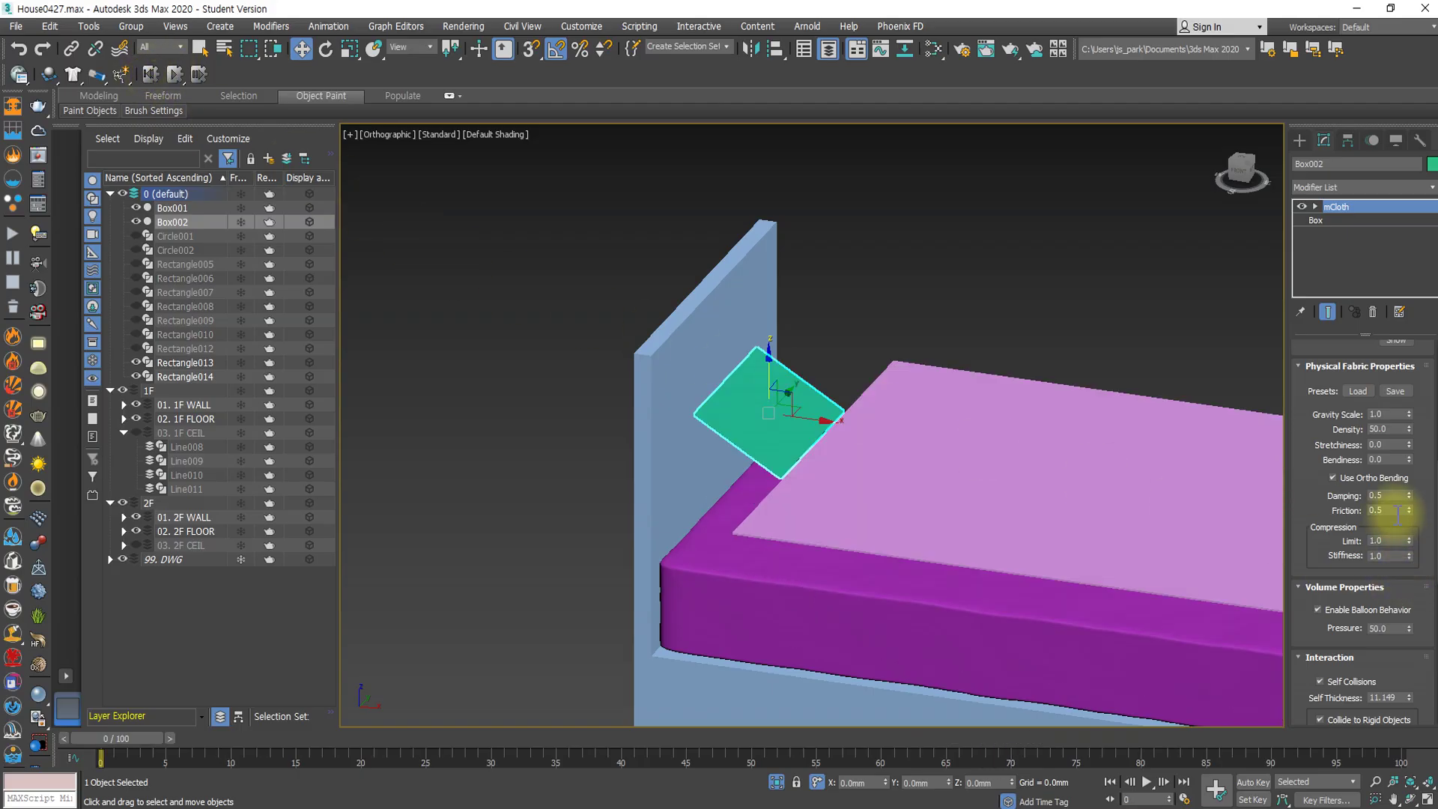
Set the small box's balloon pressure to 40.
double_click(1385, 627)
type("4")
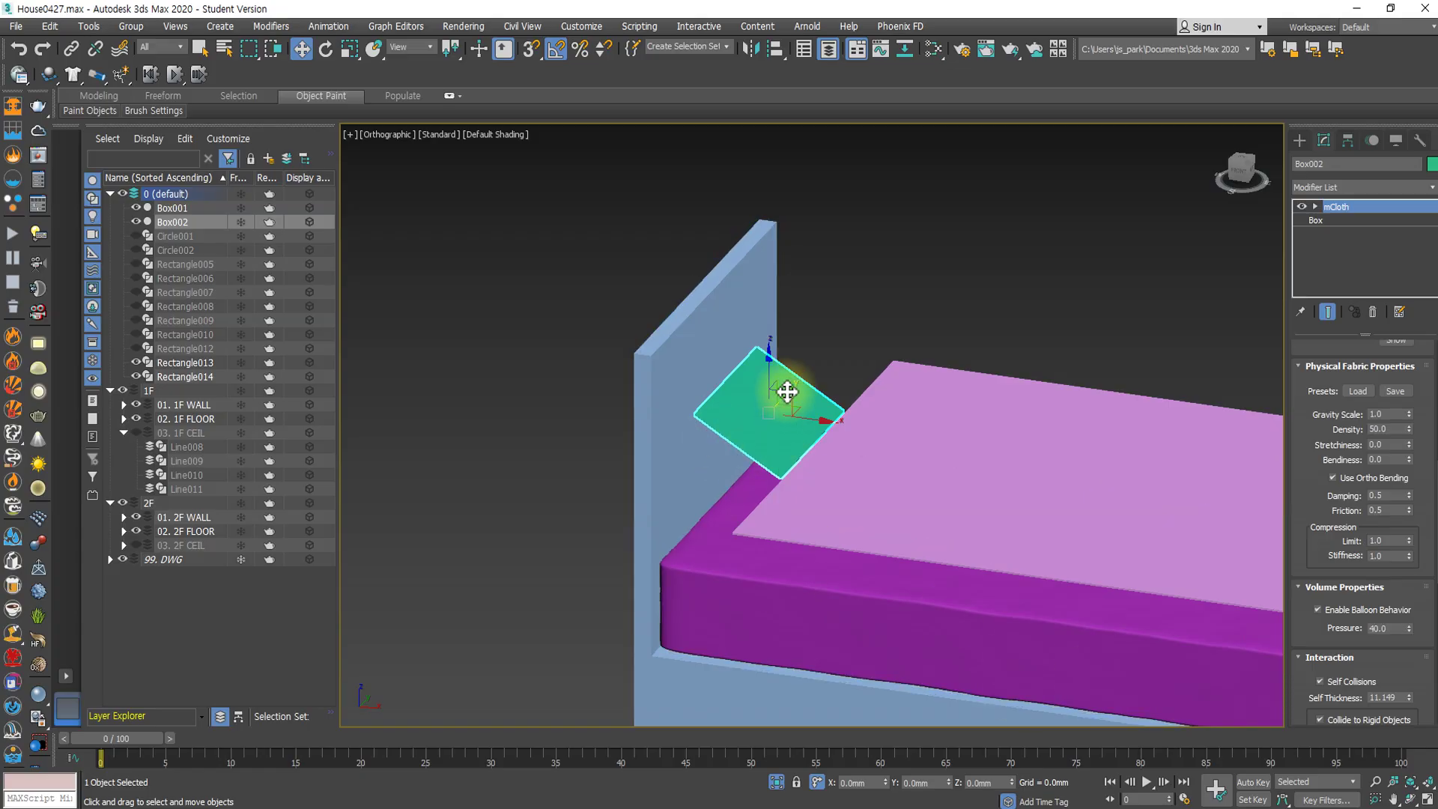
Tilt the small box more steeply beside the headboard, then test the cloth simulation and return to frame 0.
type("e")
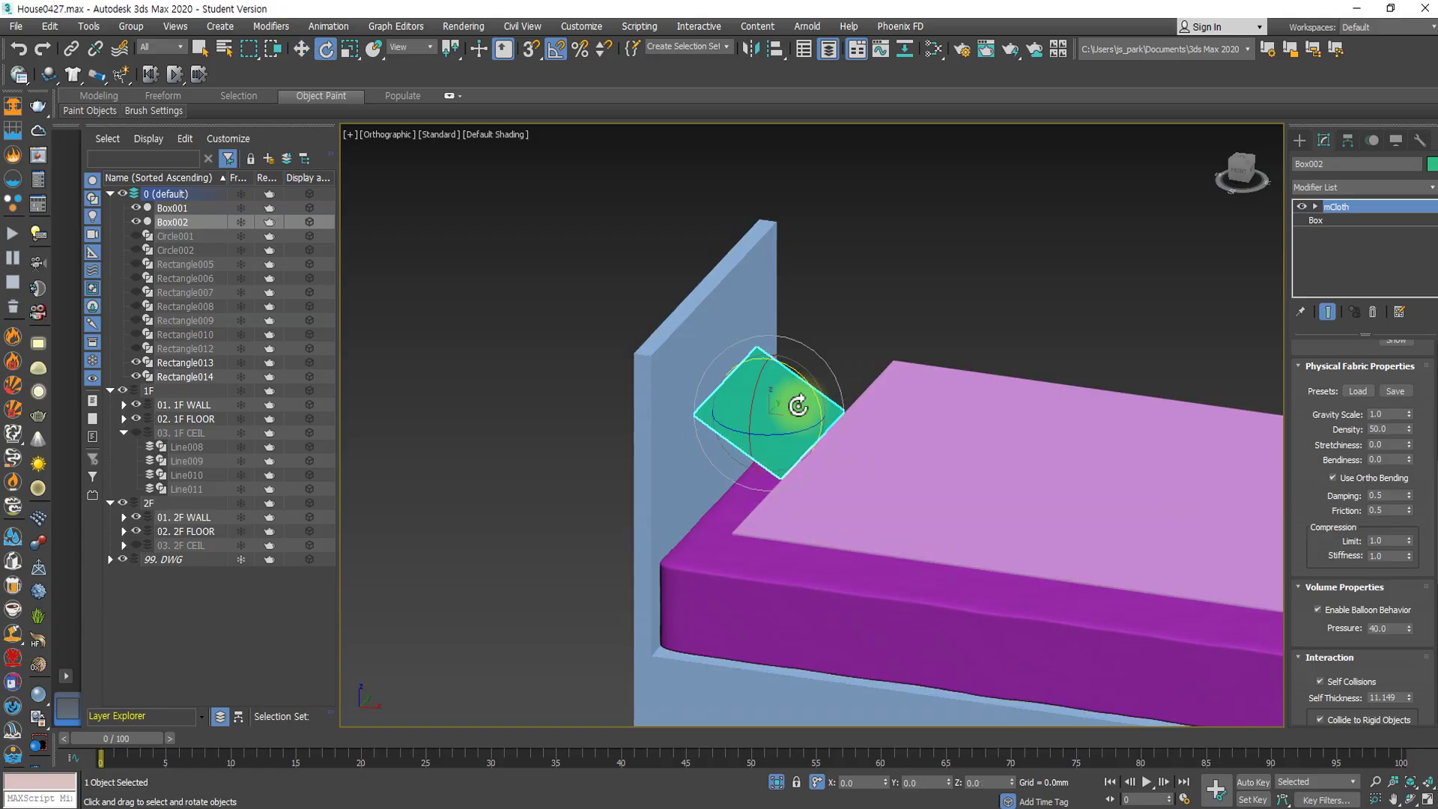
left_click_drag(796, 390, 810, 395)
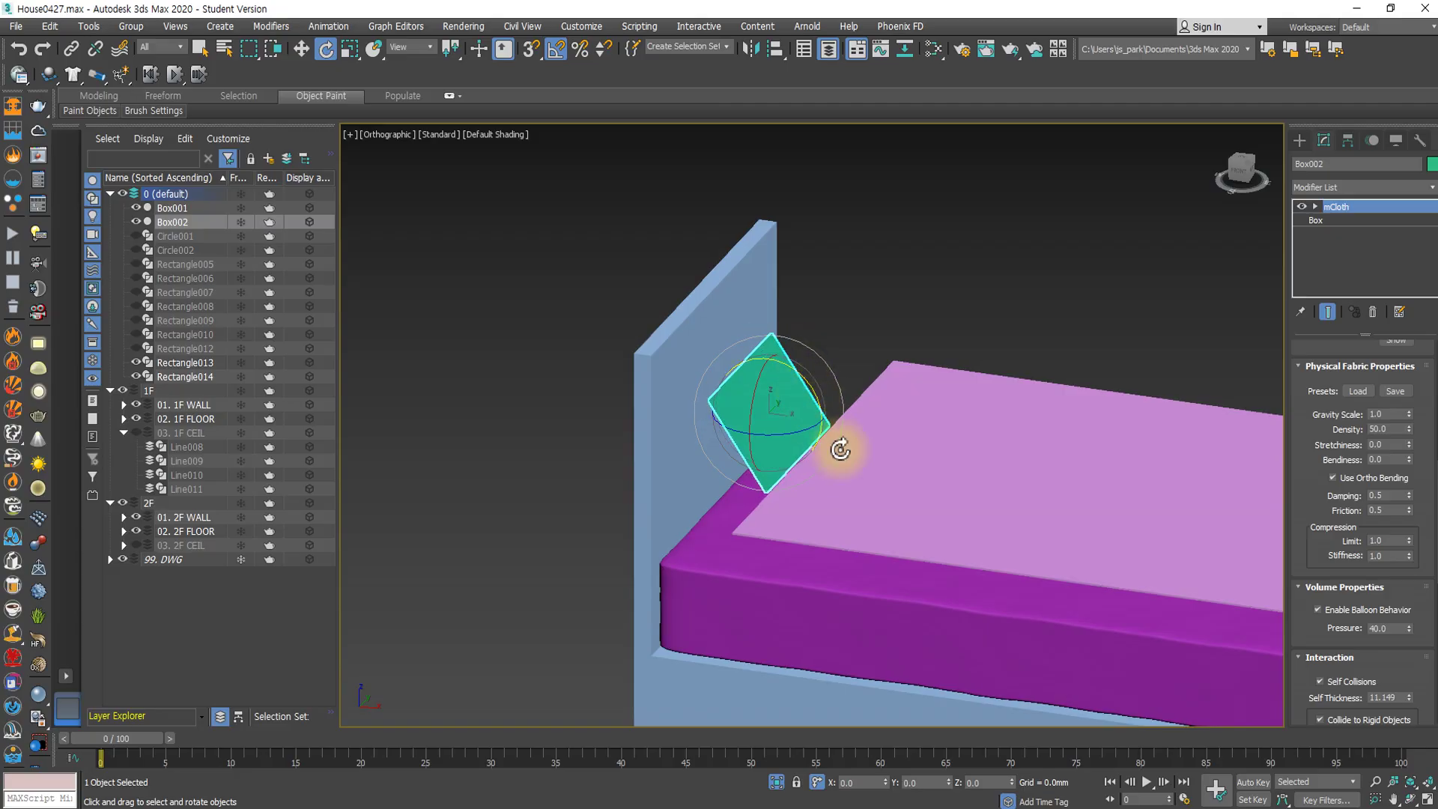
middle_click_drag(840, 449, 904, 468, "alt")
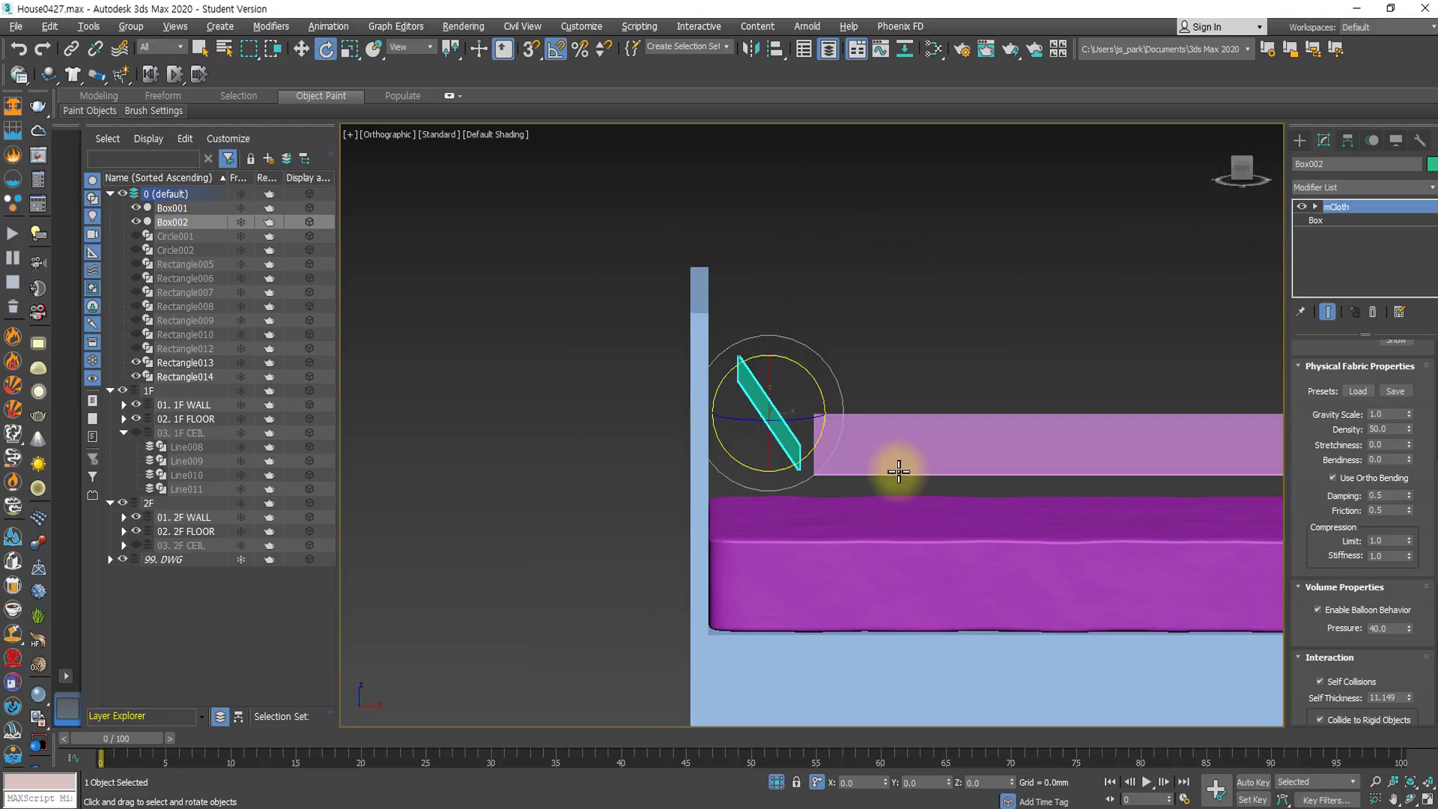
key("w")
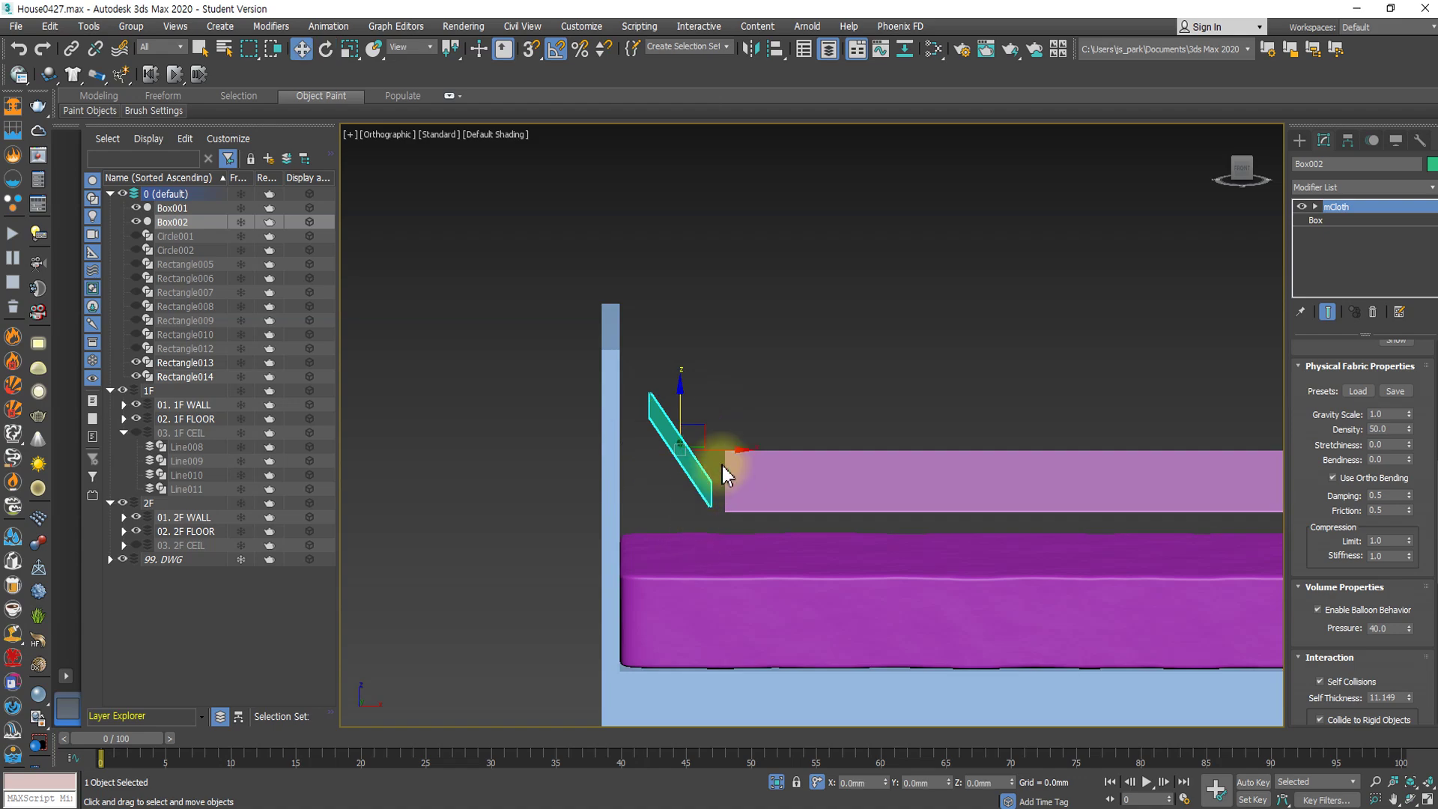
middle_click_drag(747, 548, 683, 574, "alt")
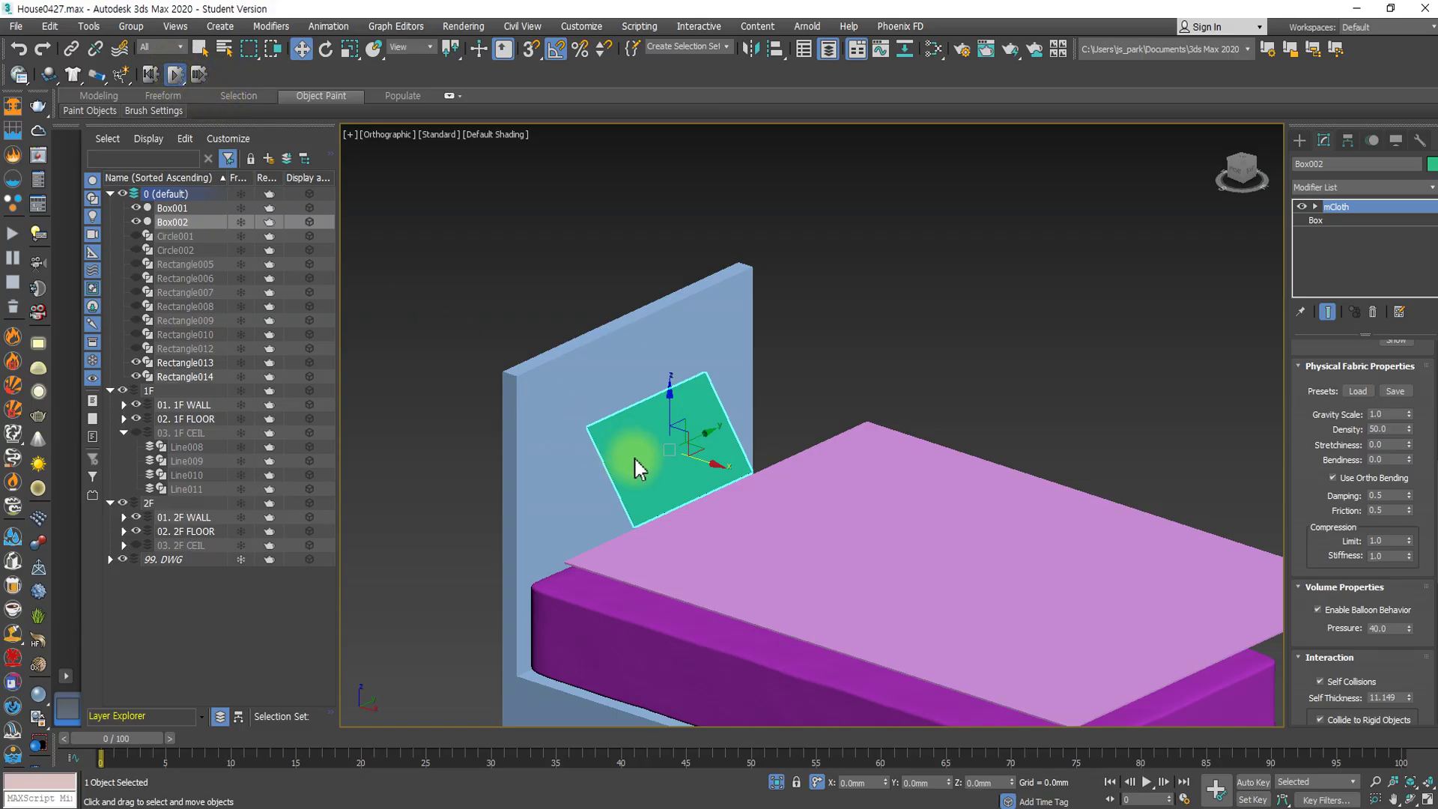
key("/")
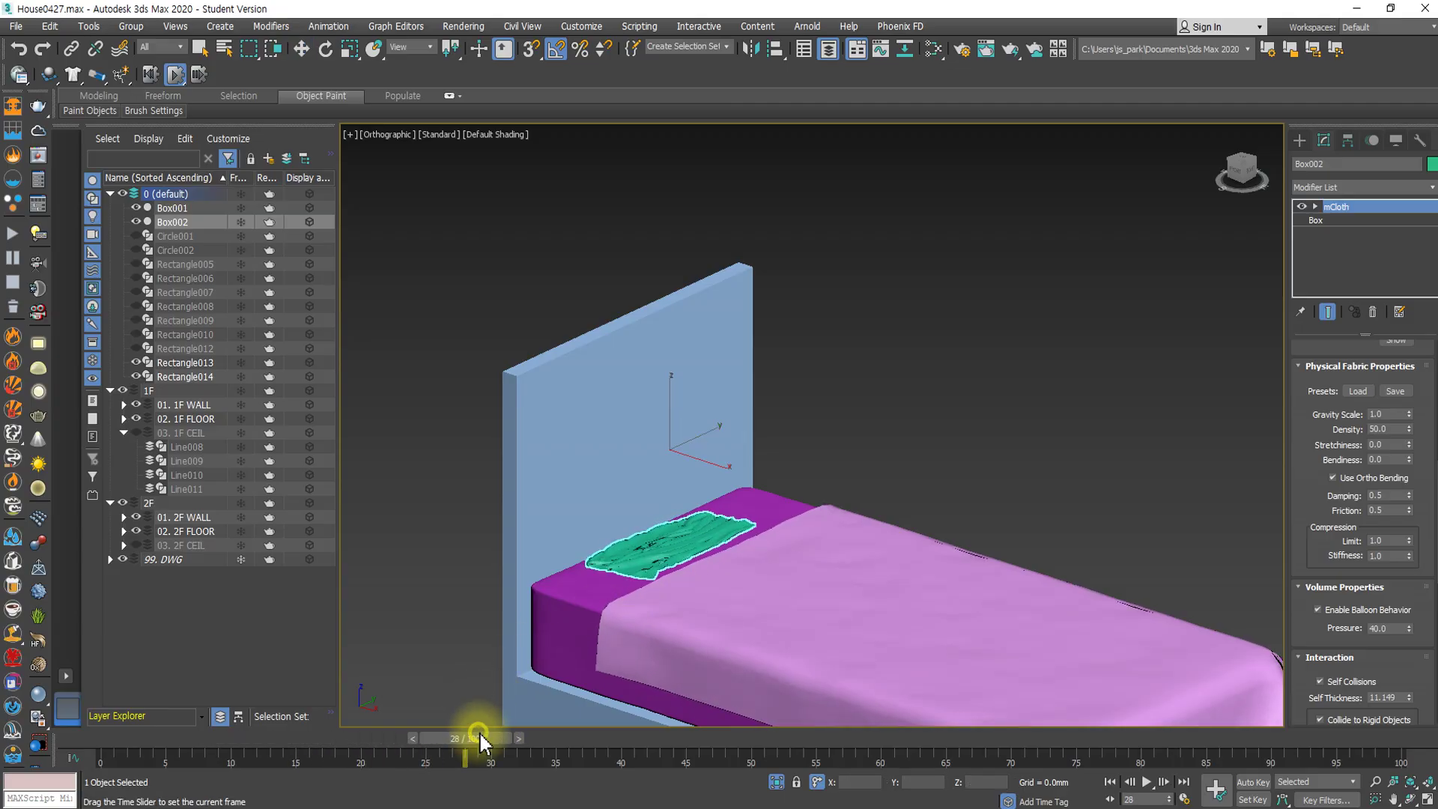
left_click_drag(475, 735, 116, 739)
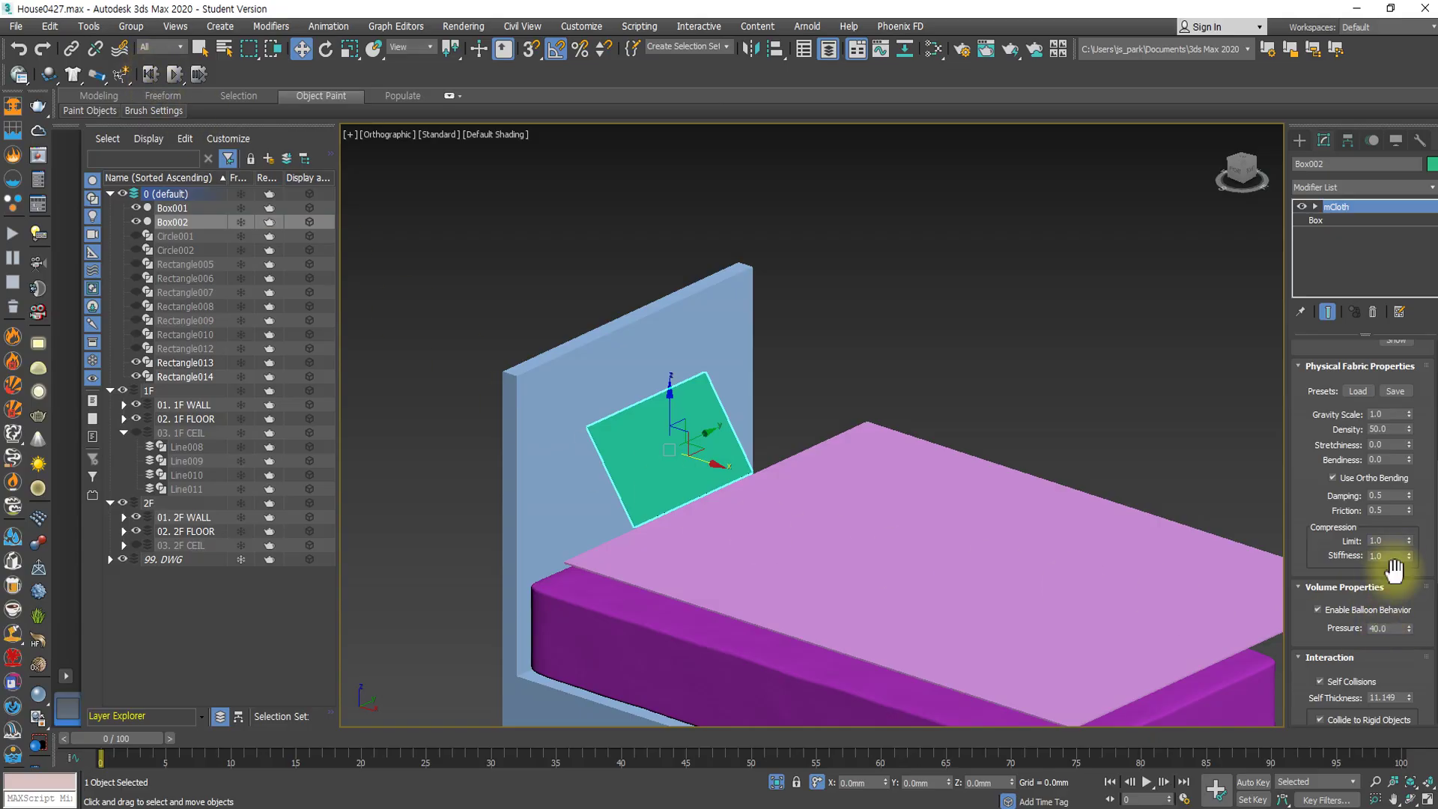
Set the small box's balloon pressure to 100, then test the simulation and reset it.
double_click(1387, 629)
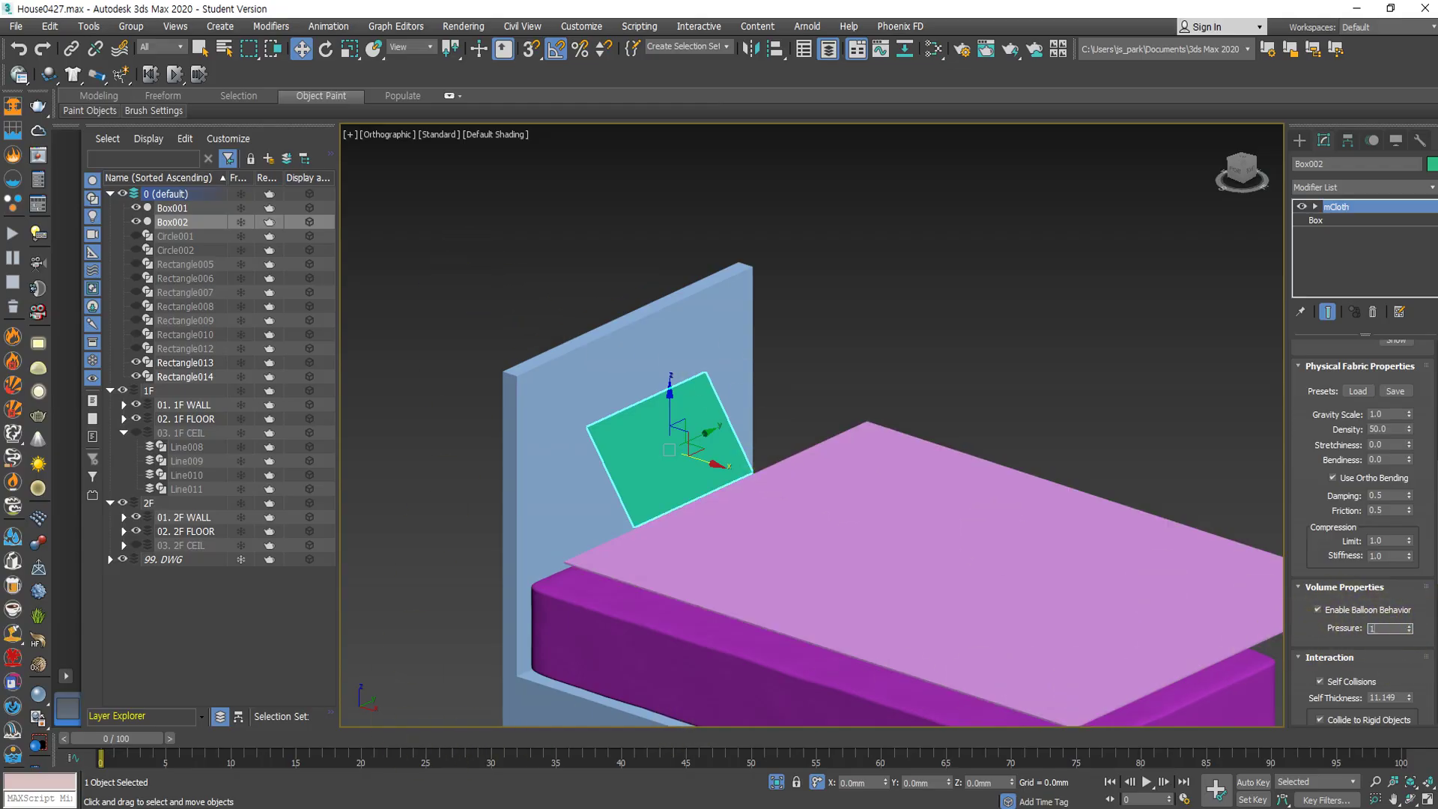
scroll(1090, 423, "down", 5)
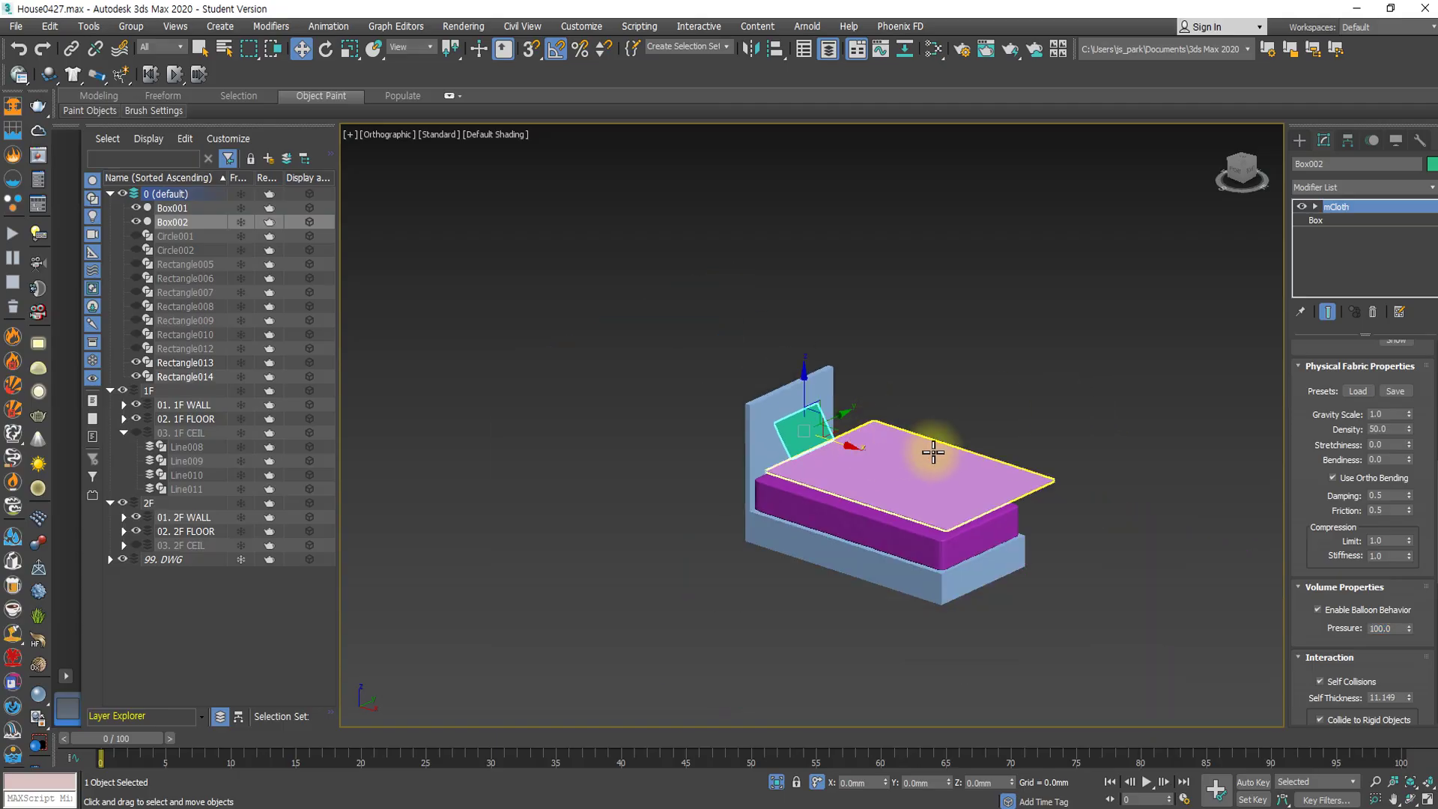
middle_click_drag(933, 449, 844, 475)
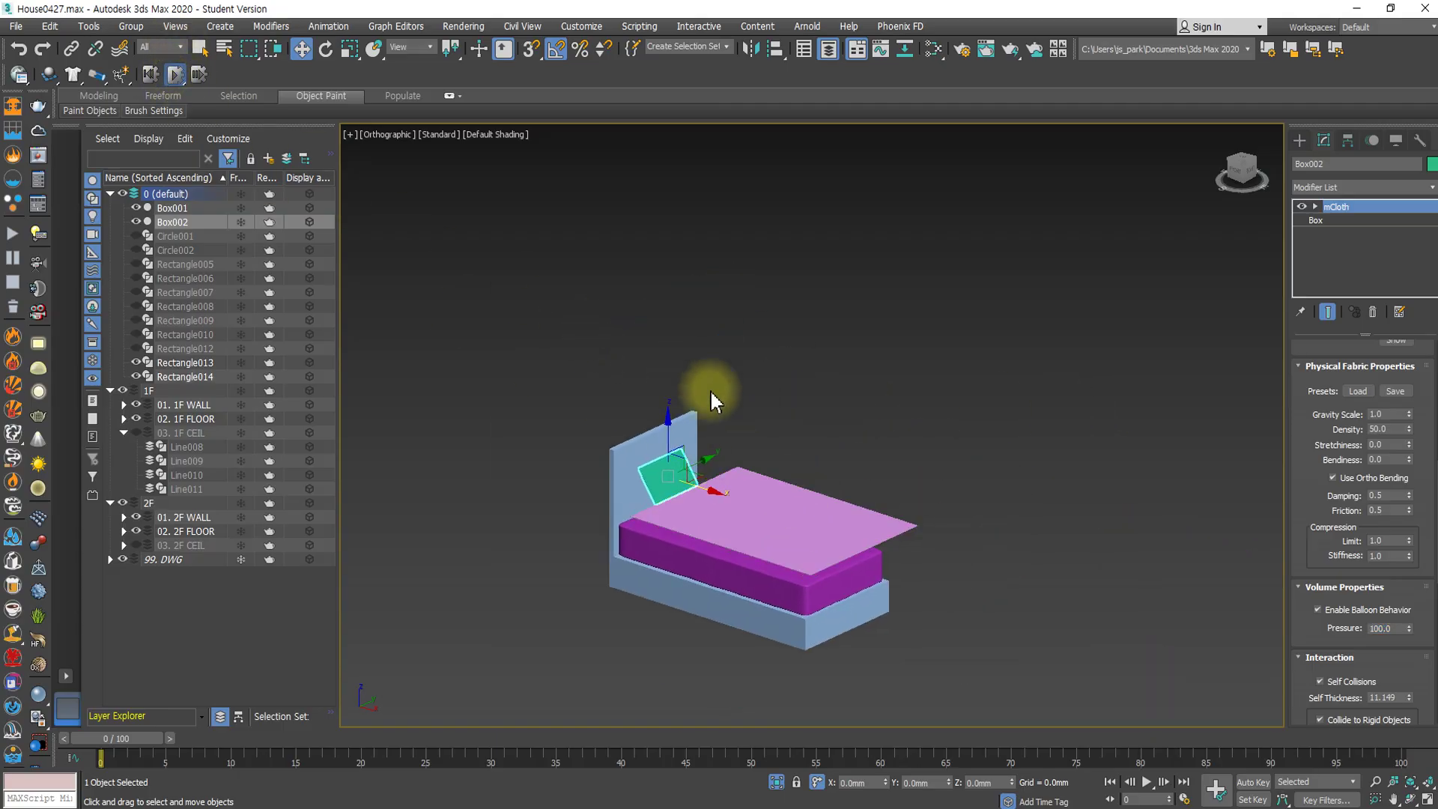
key("/")
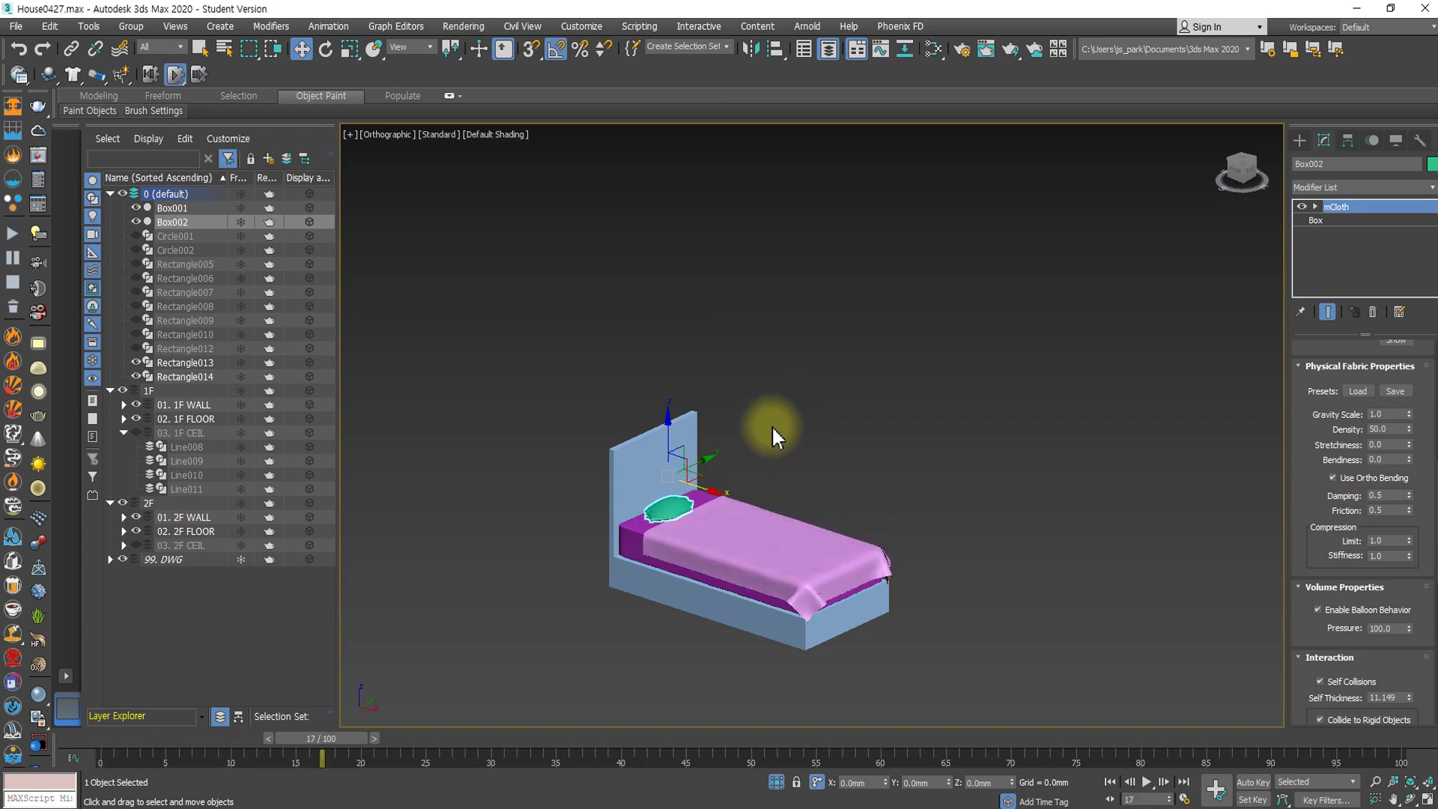
scroll(668, 517, "up", 2)
scroll(668, 517, "up", 2)
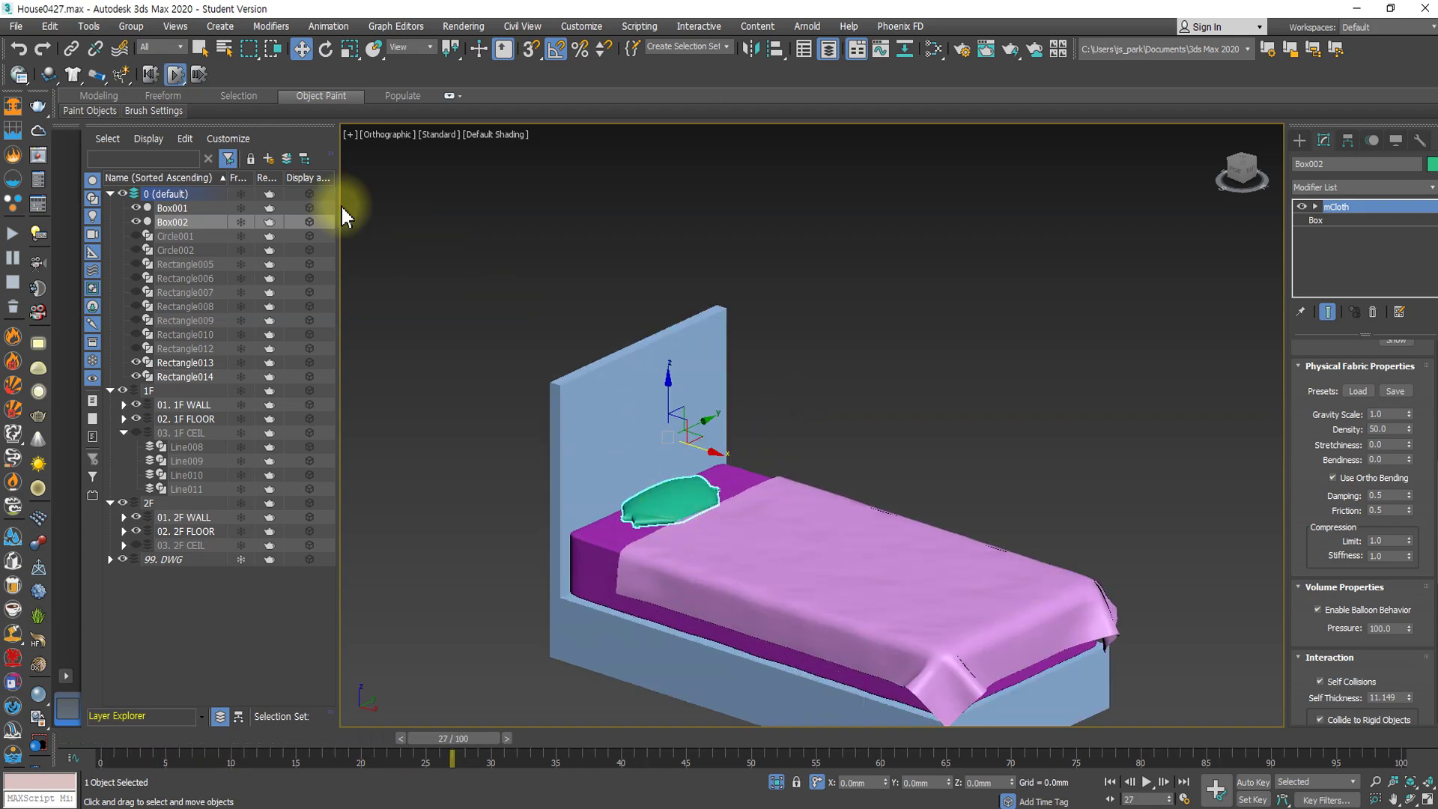
left_click(149, 77)
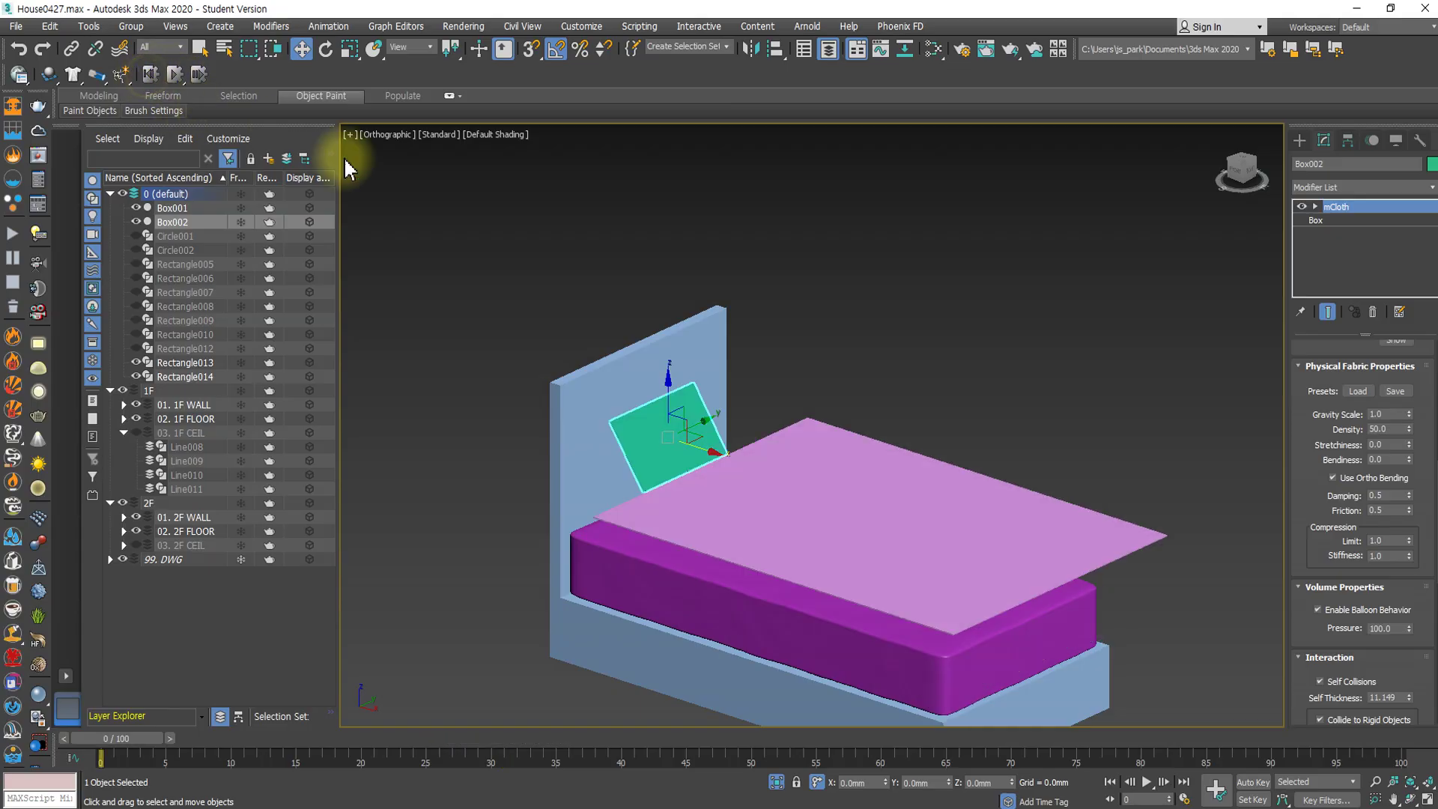
Set the small box's balloon pressure to 300, run the simulation to inspect the pillow shape, and reset it.
left_click_drag(1395, 629, 1331, 631)
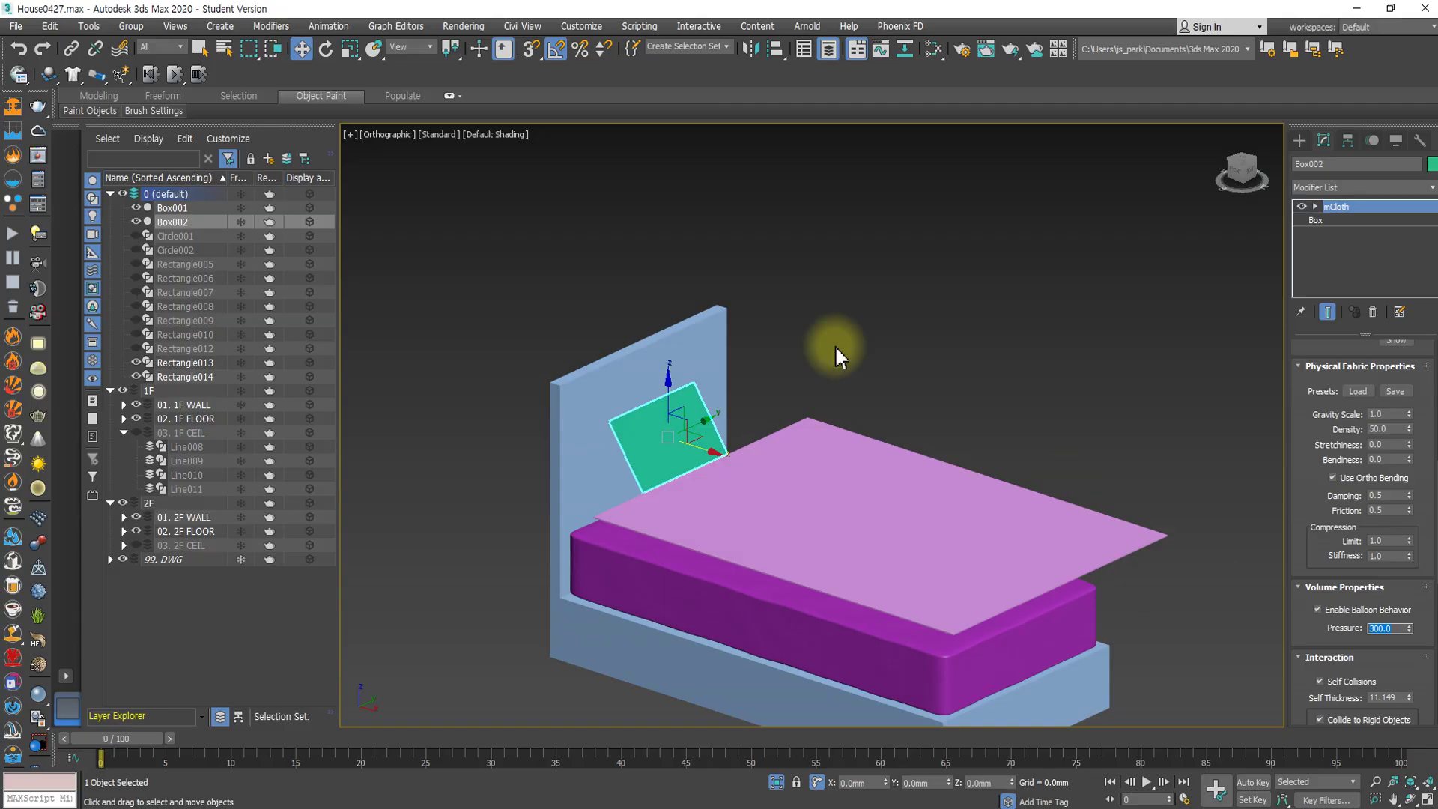
left_click(173, 75)
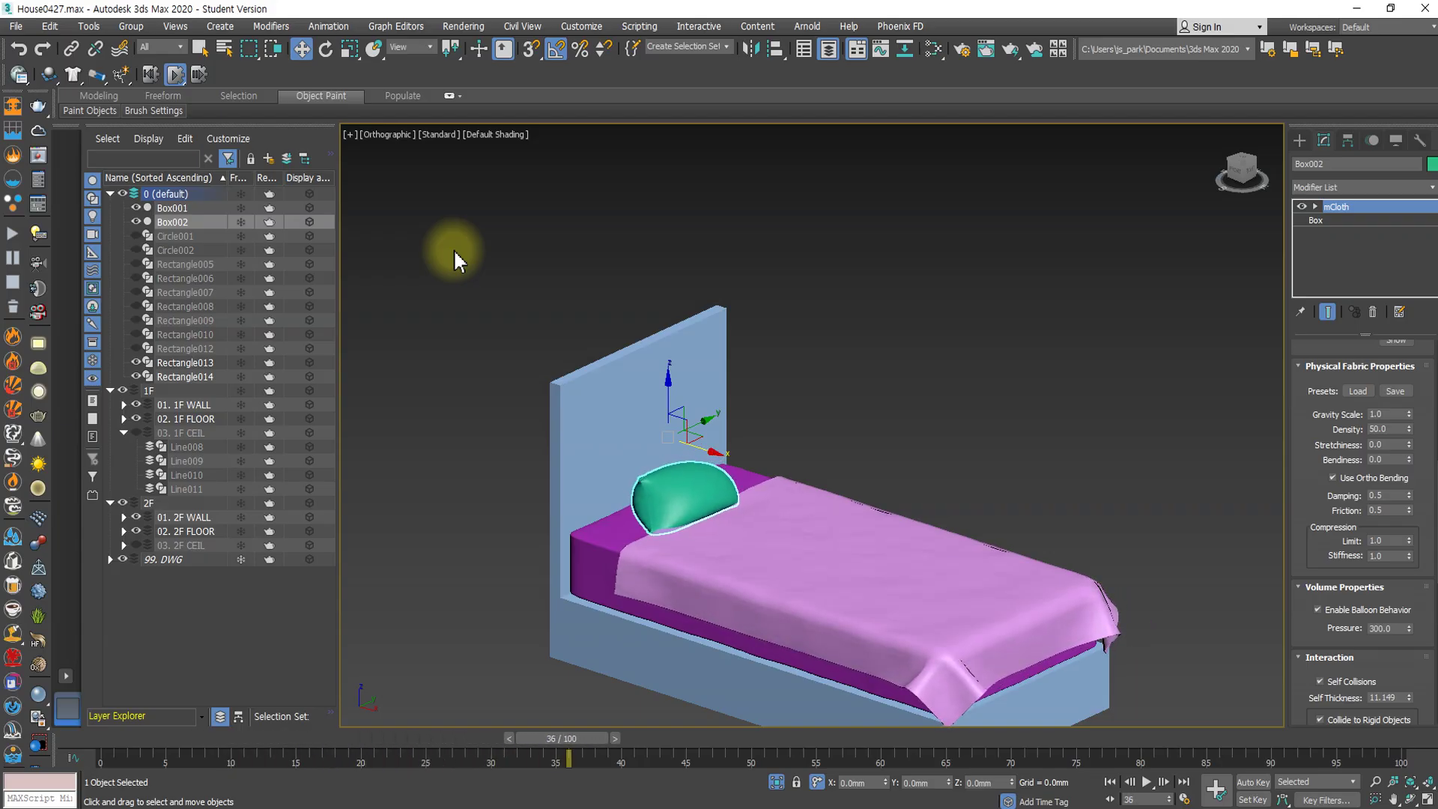
middle_click_drag(633, 504, 703, 577, "alt")
scroll(692, 518, "up", 5)
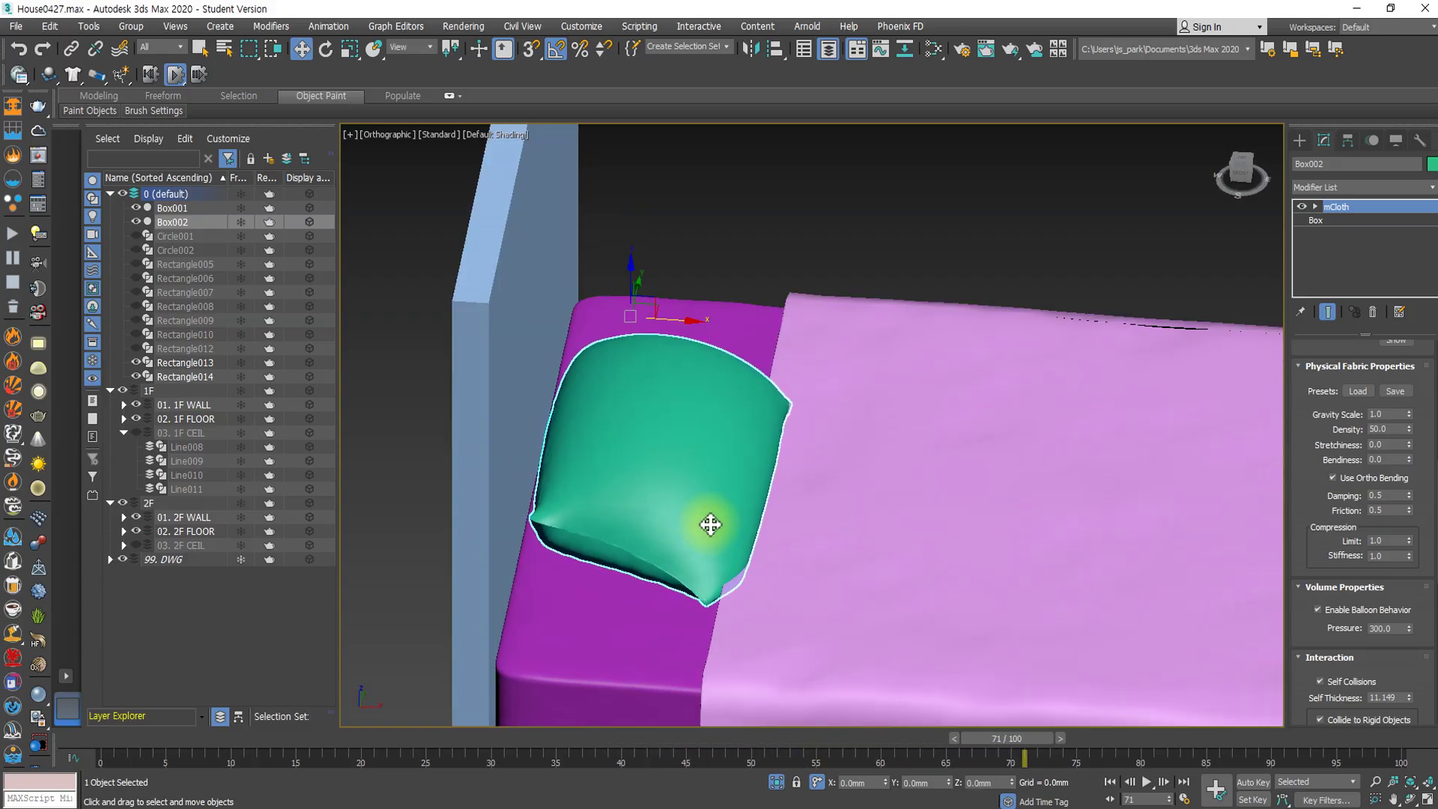
mouse_move(710, 524)
middle_mouse_down("alt")
mouse_move(770, 546)
mouse_move(540, 507)
mouse_move(639, 552)
mouse_move(731, 552)
mouse_move(712, 552)
mouse_move(770, 488)
mouse_move(764, 510)
mouse_move(690, 513)
middle_mouse_up("alt")
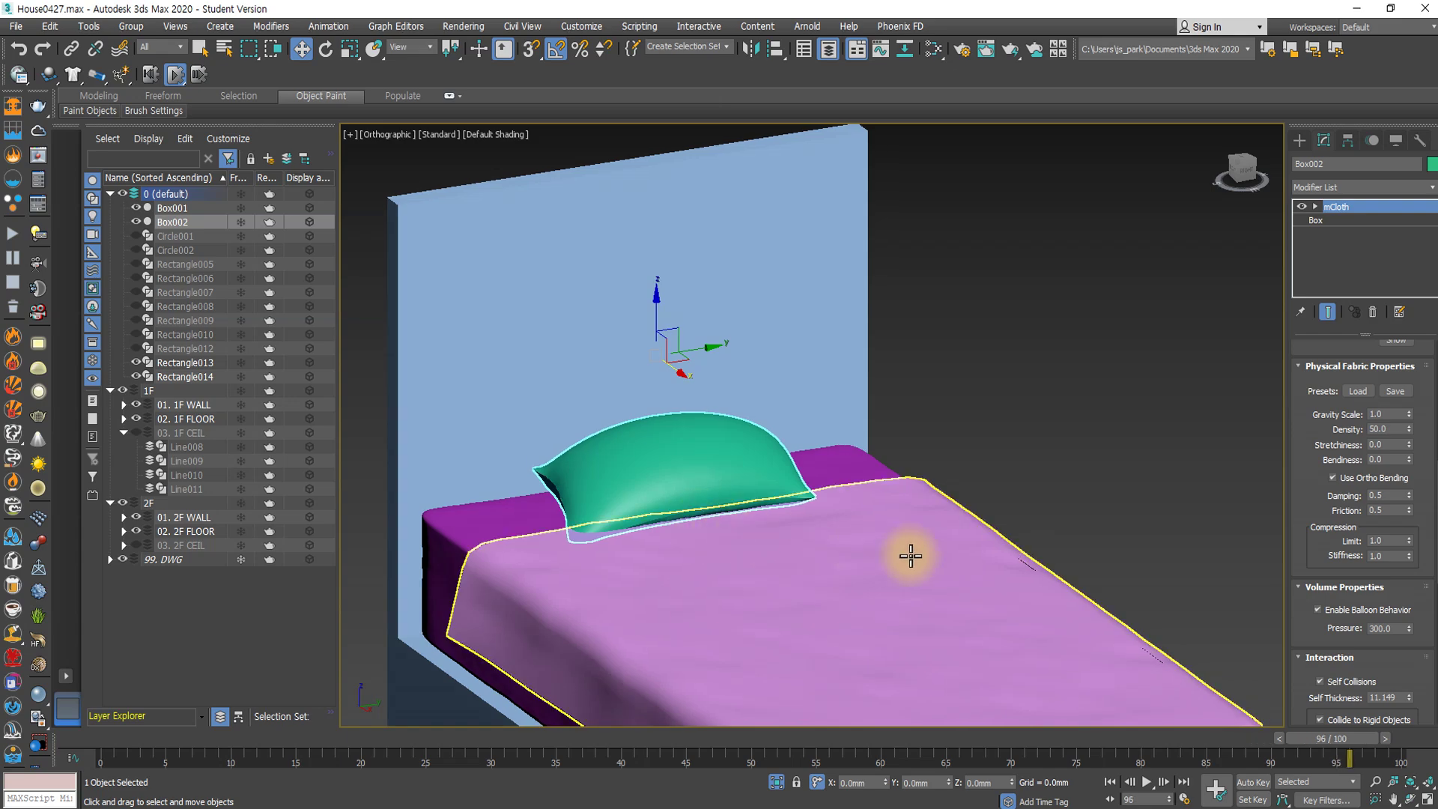
left_click(149, 72)
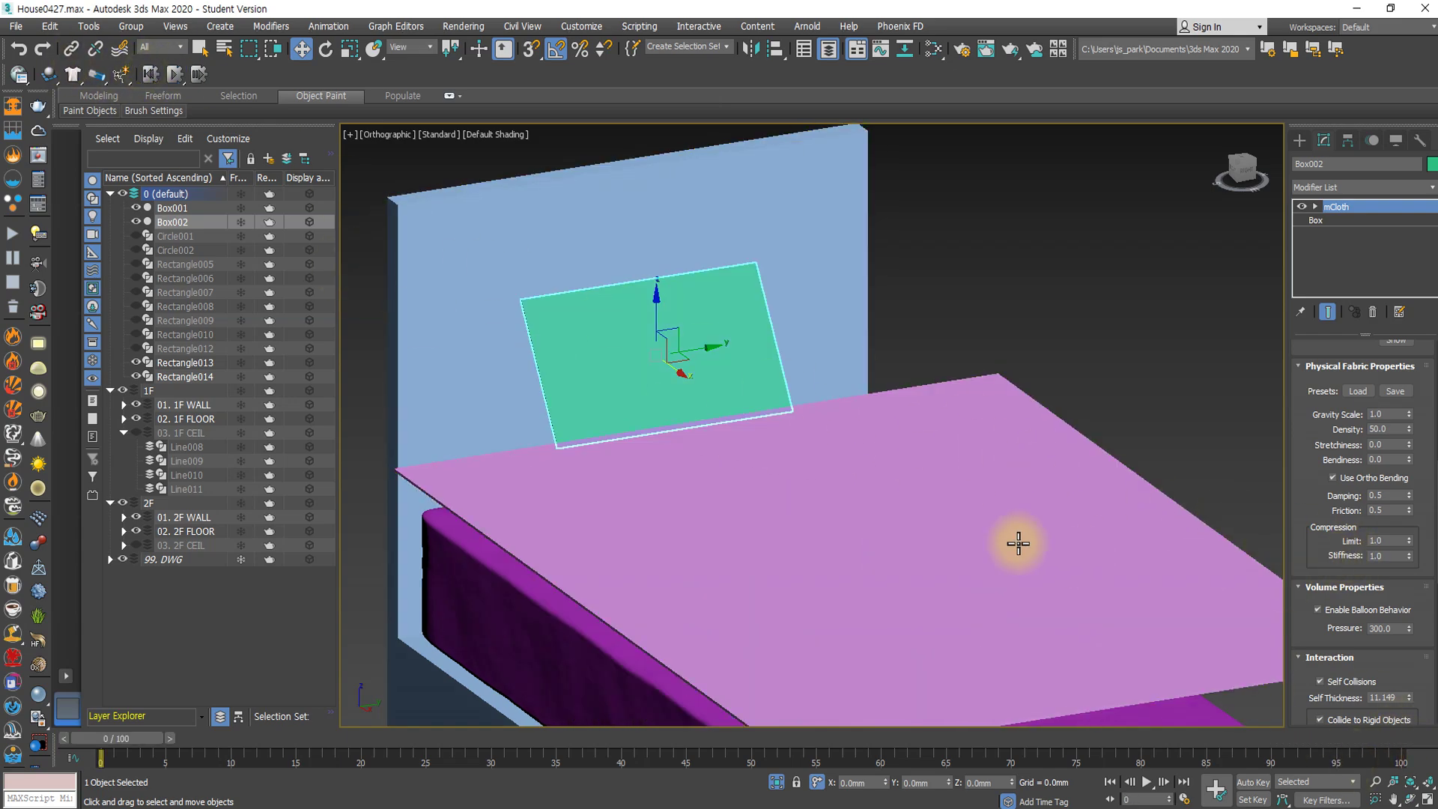
Reposition the small box slightly closer to the headboard at a more upright tilt, then test the simulation and reset it.
middle_click_drag(706, 370, 814, 388, "alt")
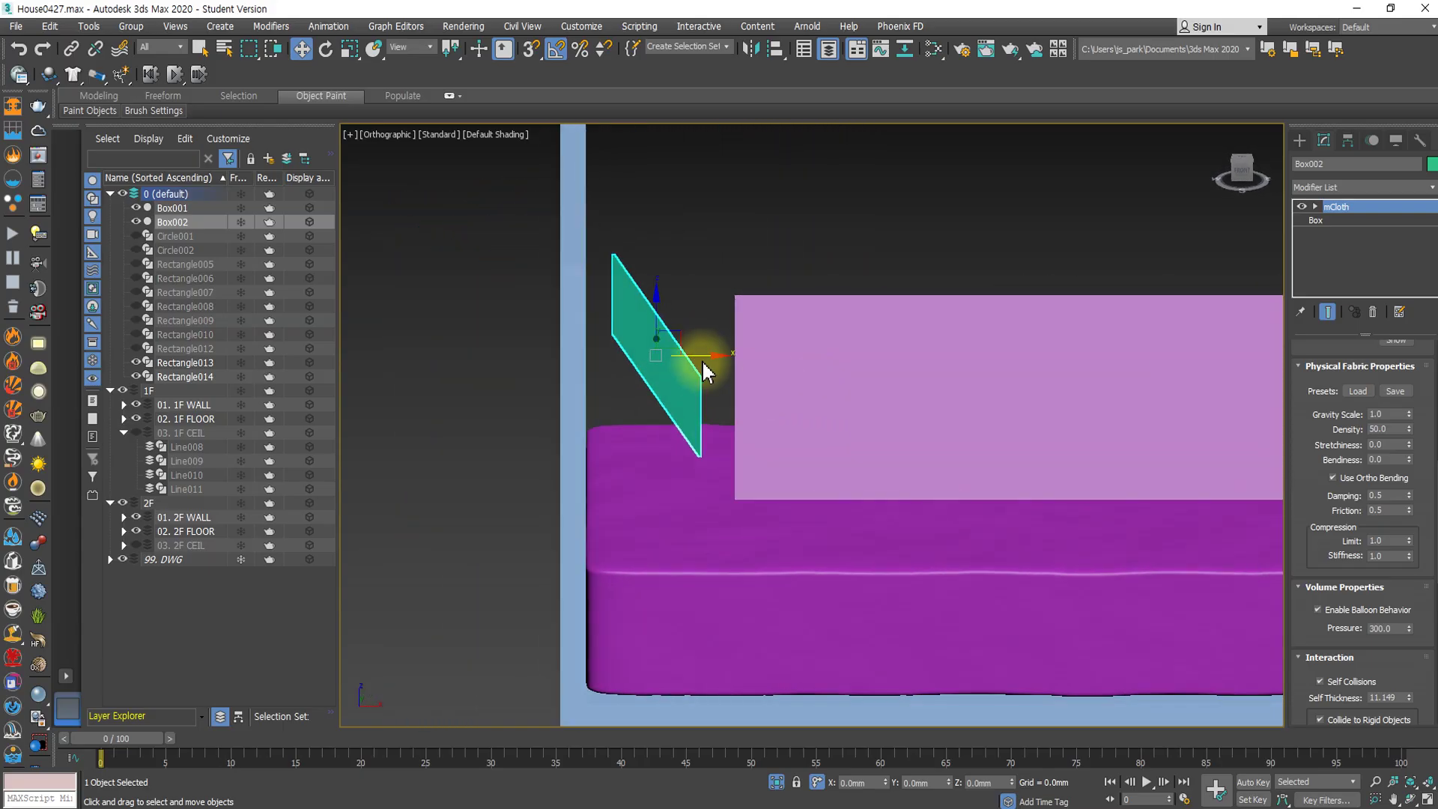
left_click_drag(700, 356, 690, 360)
middle_click_drag(688, 361, 712, 430, "alt")
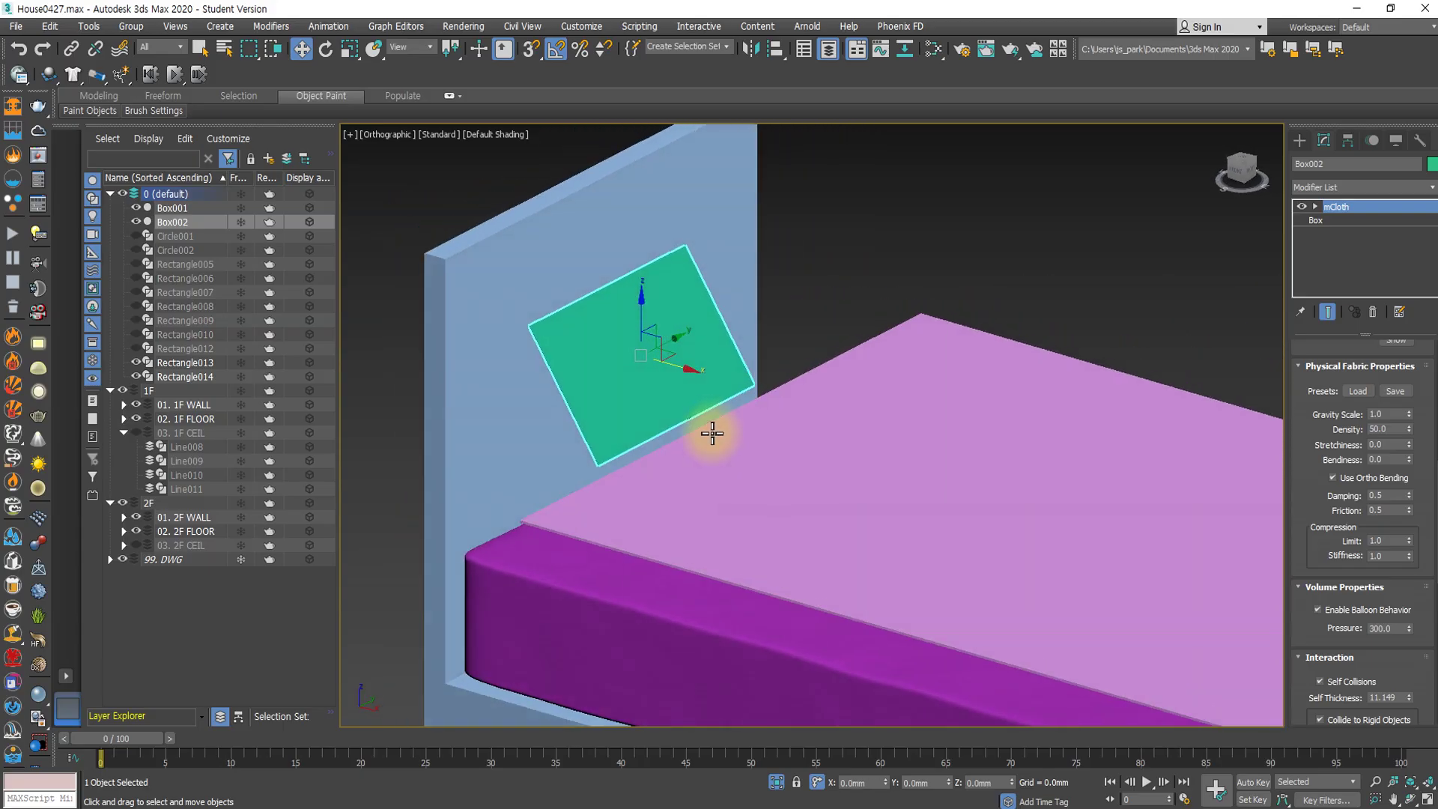
middle_click_drag(648, 334, 735, 411, "alt")
key("e")
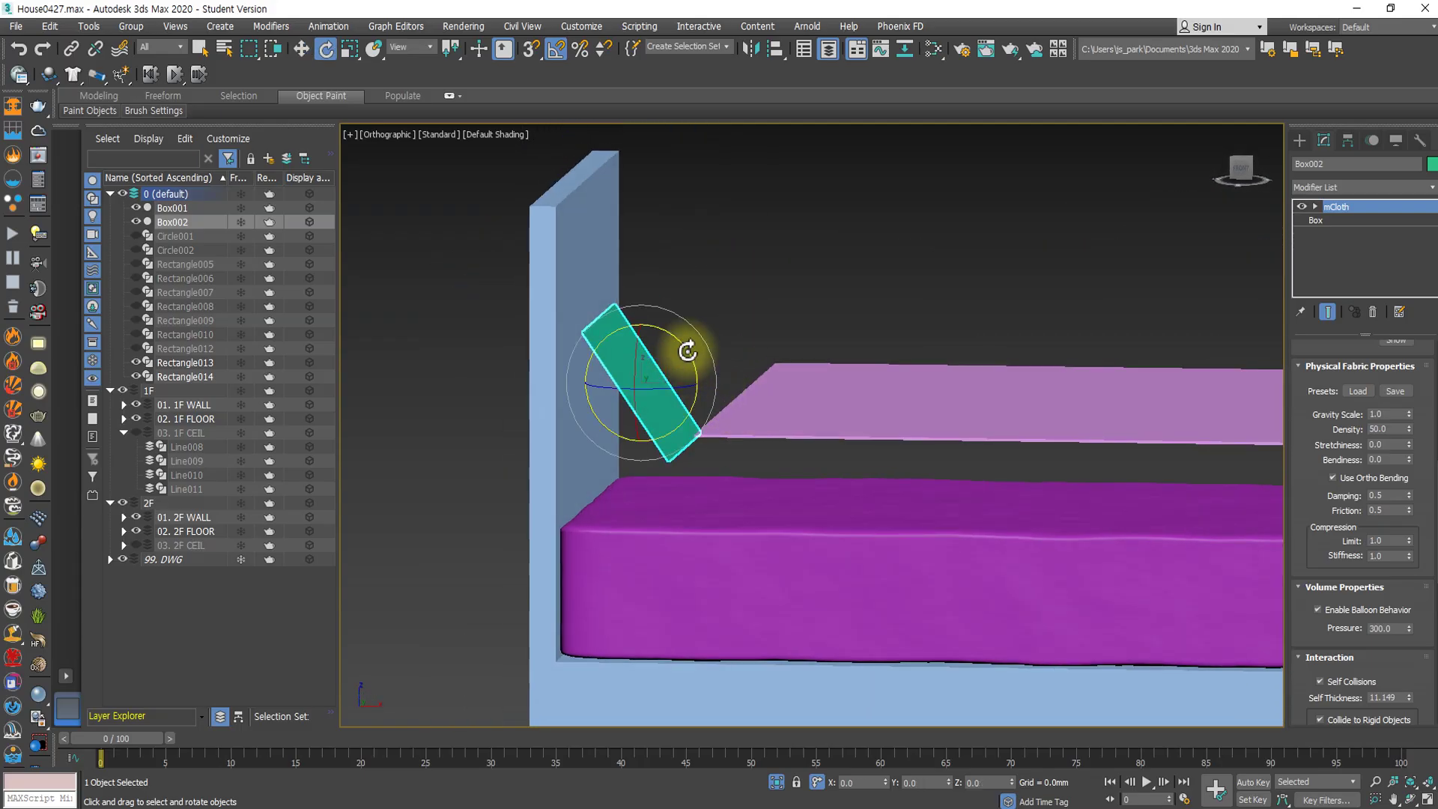
left_click_drag(683, 347, 690, 357)
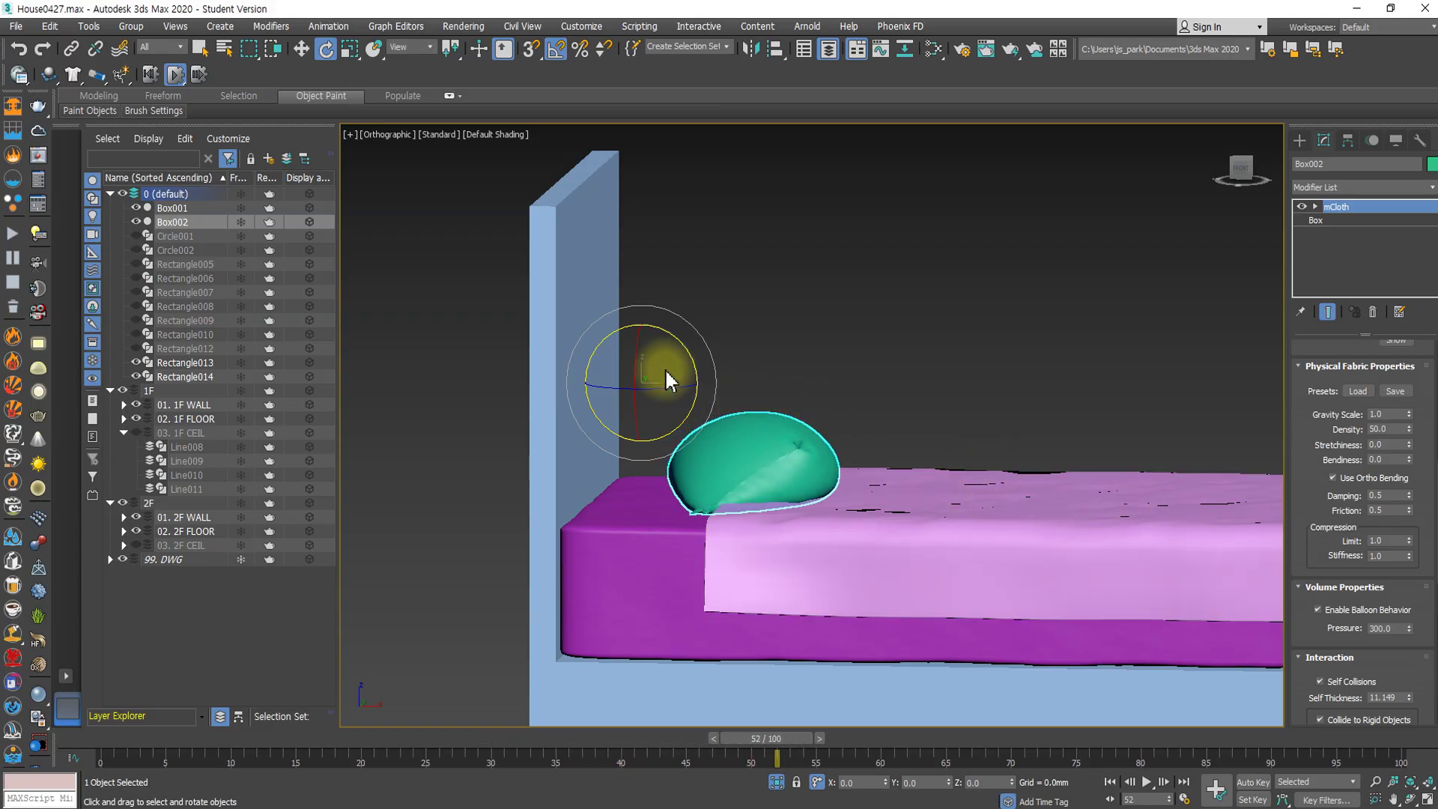
key("Home")
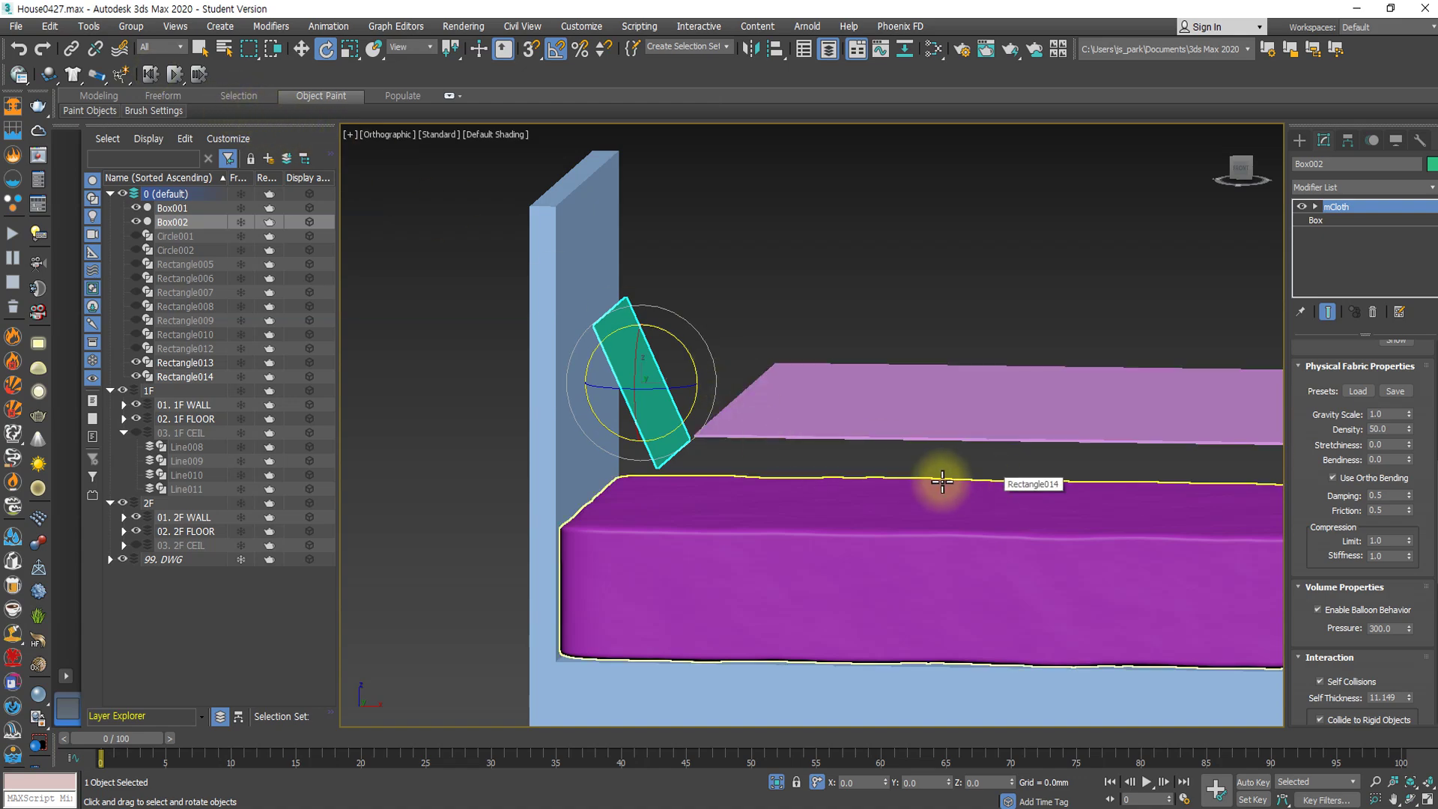
Move the small box slightly away from the headboard along X, then test the cloth simulation and reset it.
left_click_drag(687, 383, 698, 383)
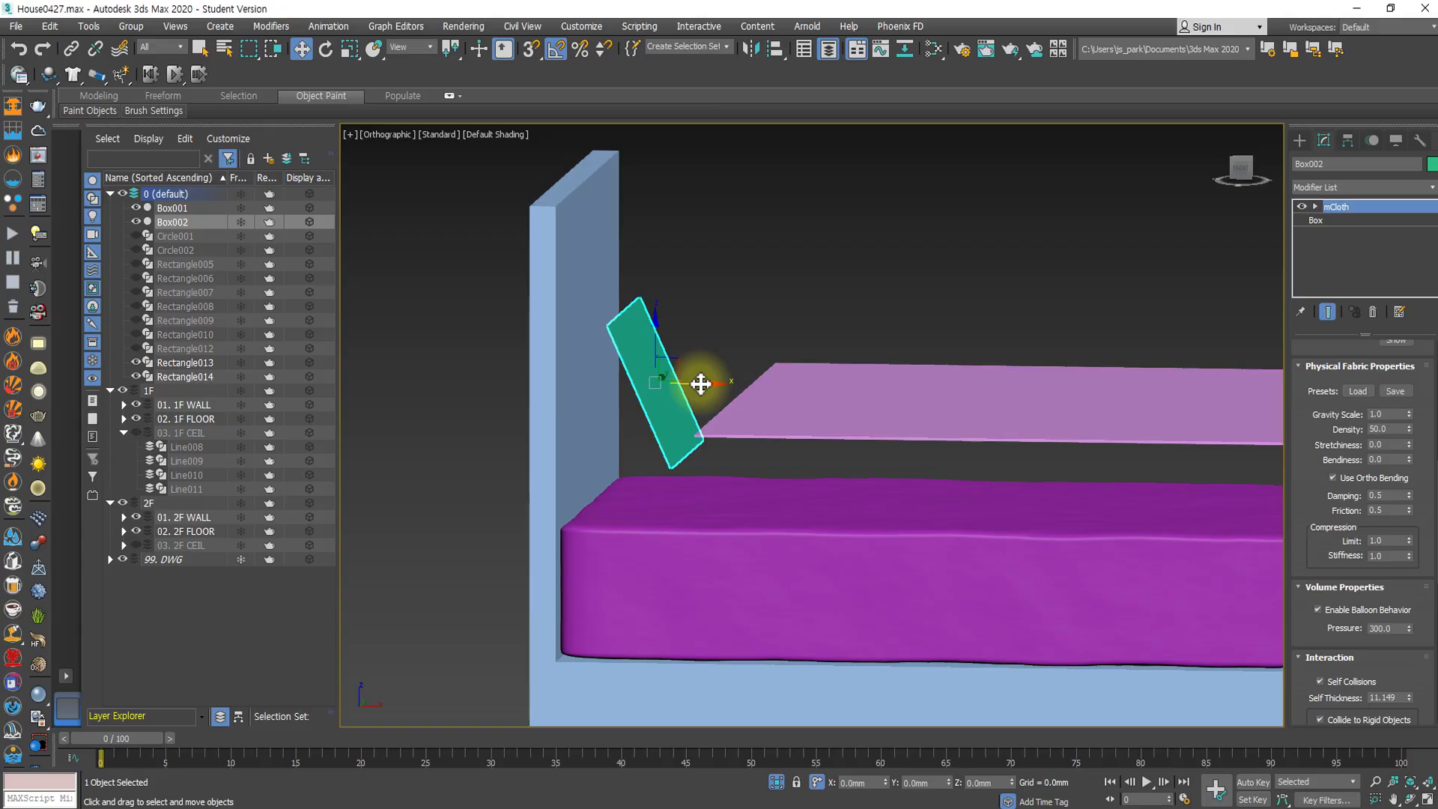
left_click(173, 75)
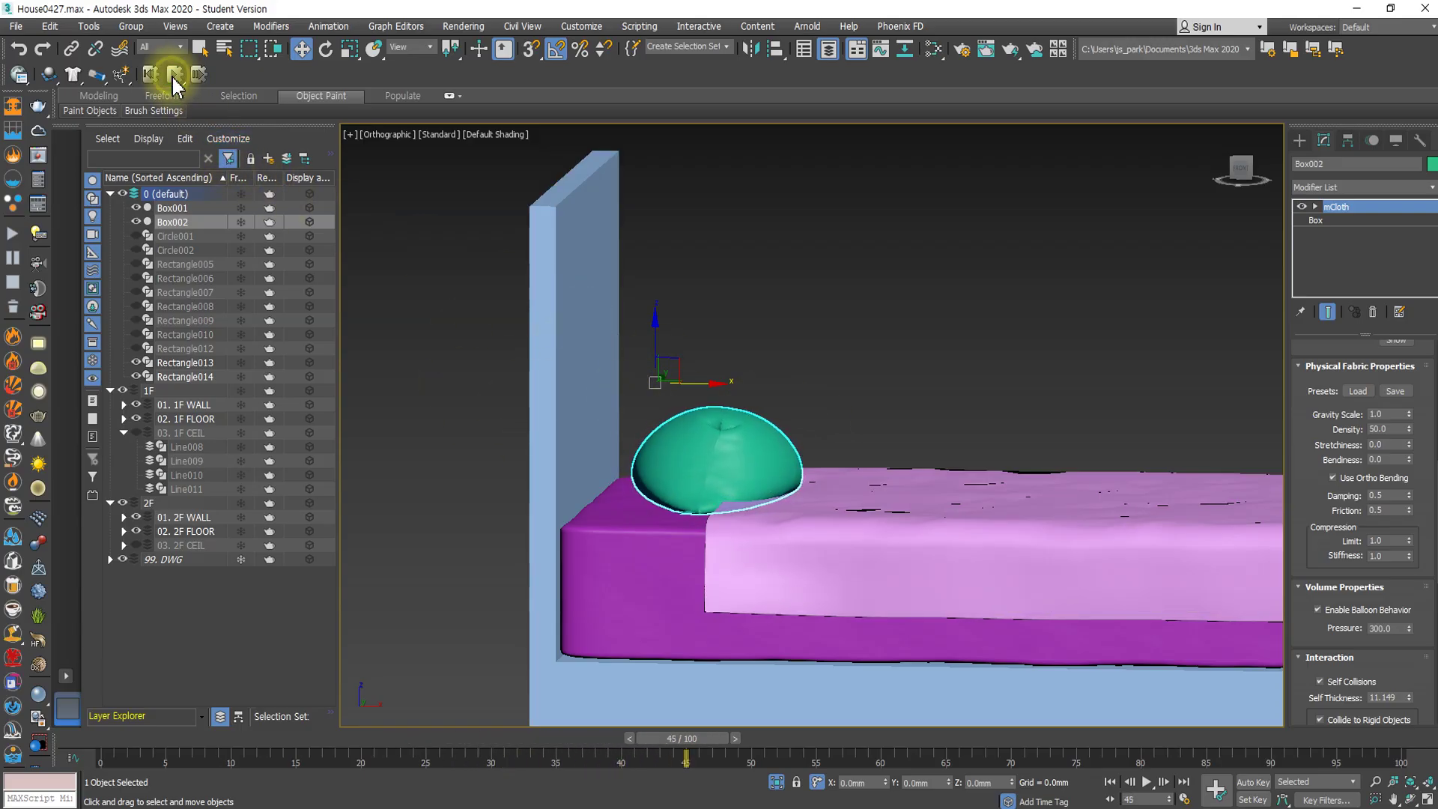
left_click(150, 74)
Move the small box a little farther from the headboard, run the simulation through to frame 100 to form the pillow, and stop it.
left_click_drag(700, 382, 711, 384)
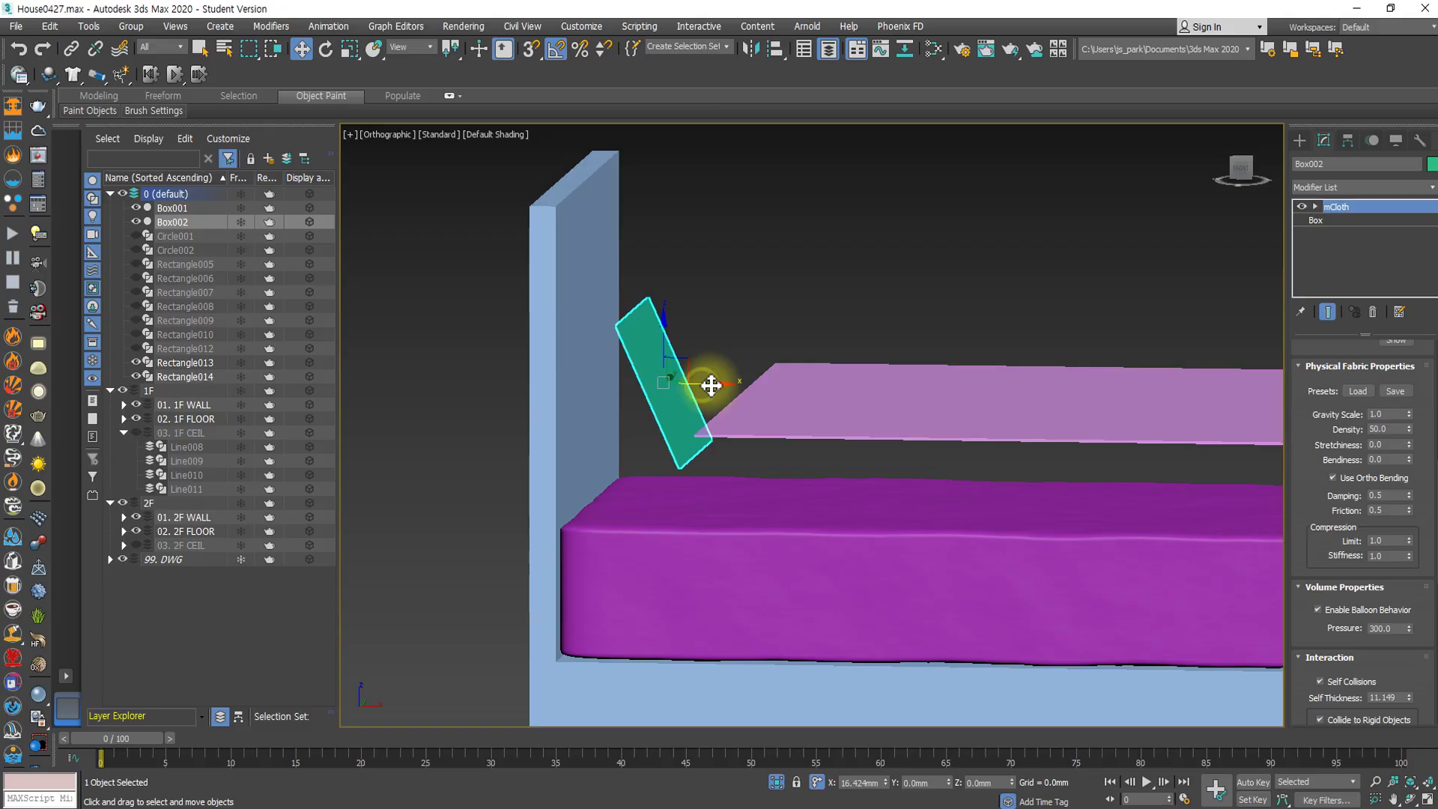
left_click(174, 73)
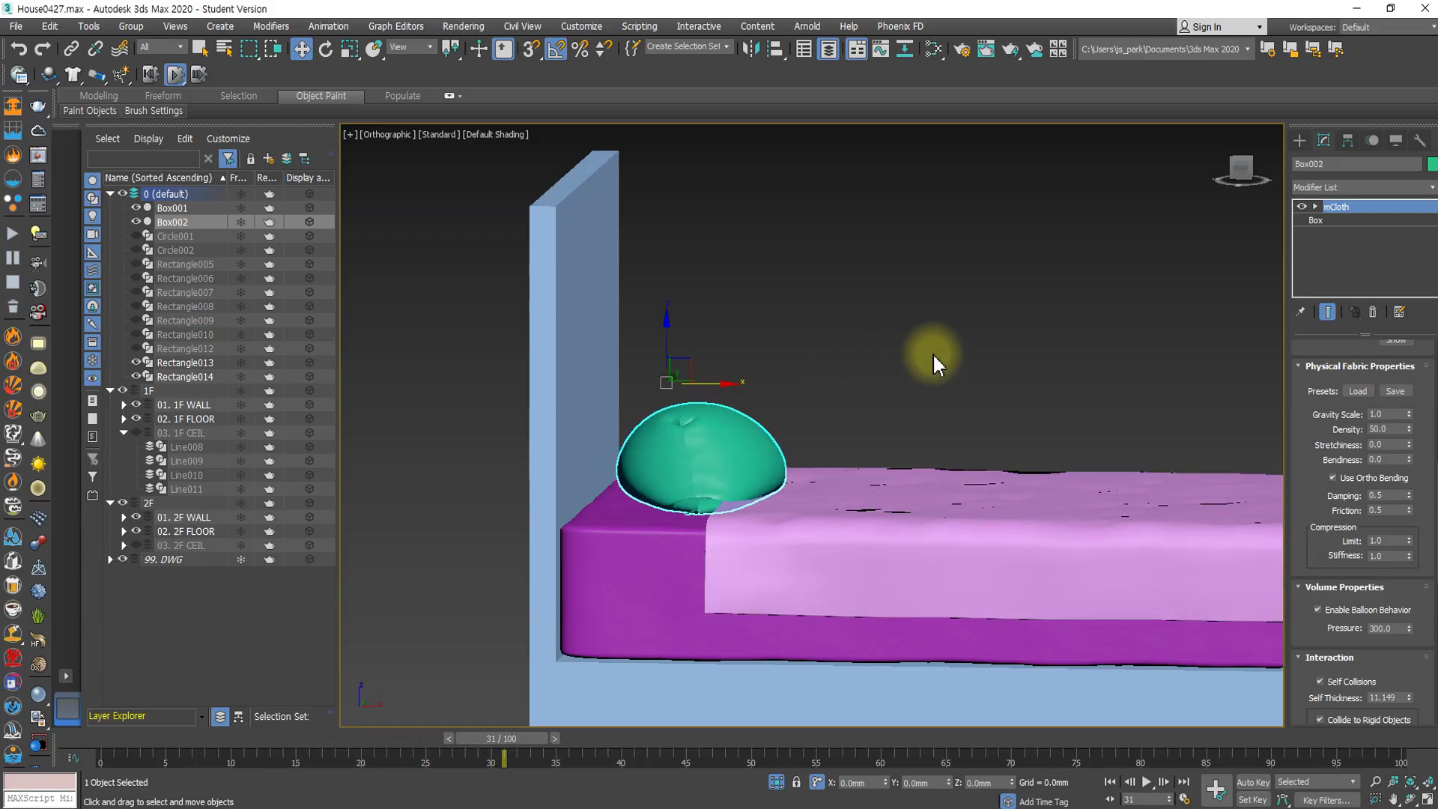
middle_click_drag(933, 346, 792, 417)
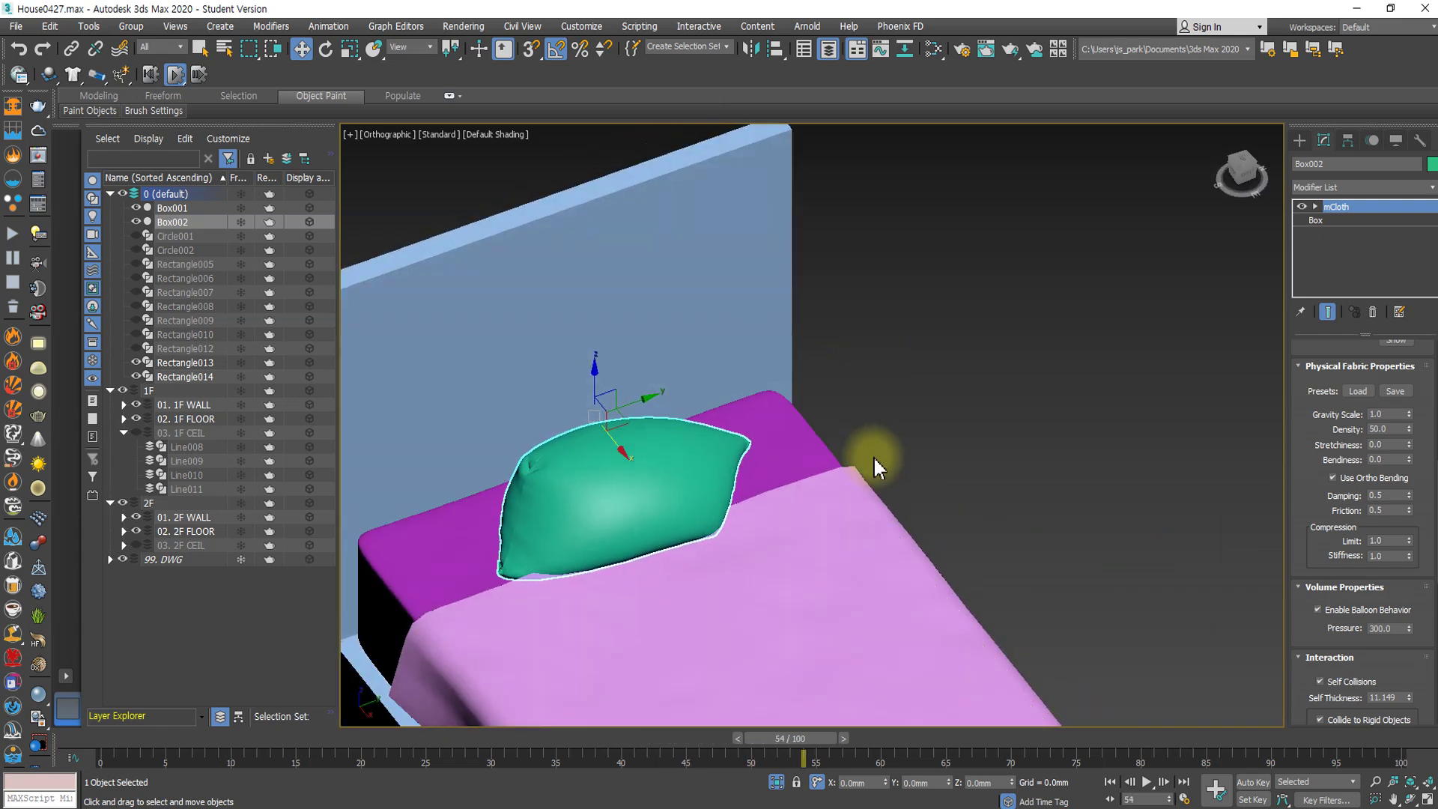
middle_click_drag(866, 487, 969, 475, "alt")
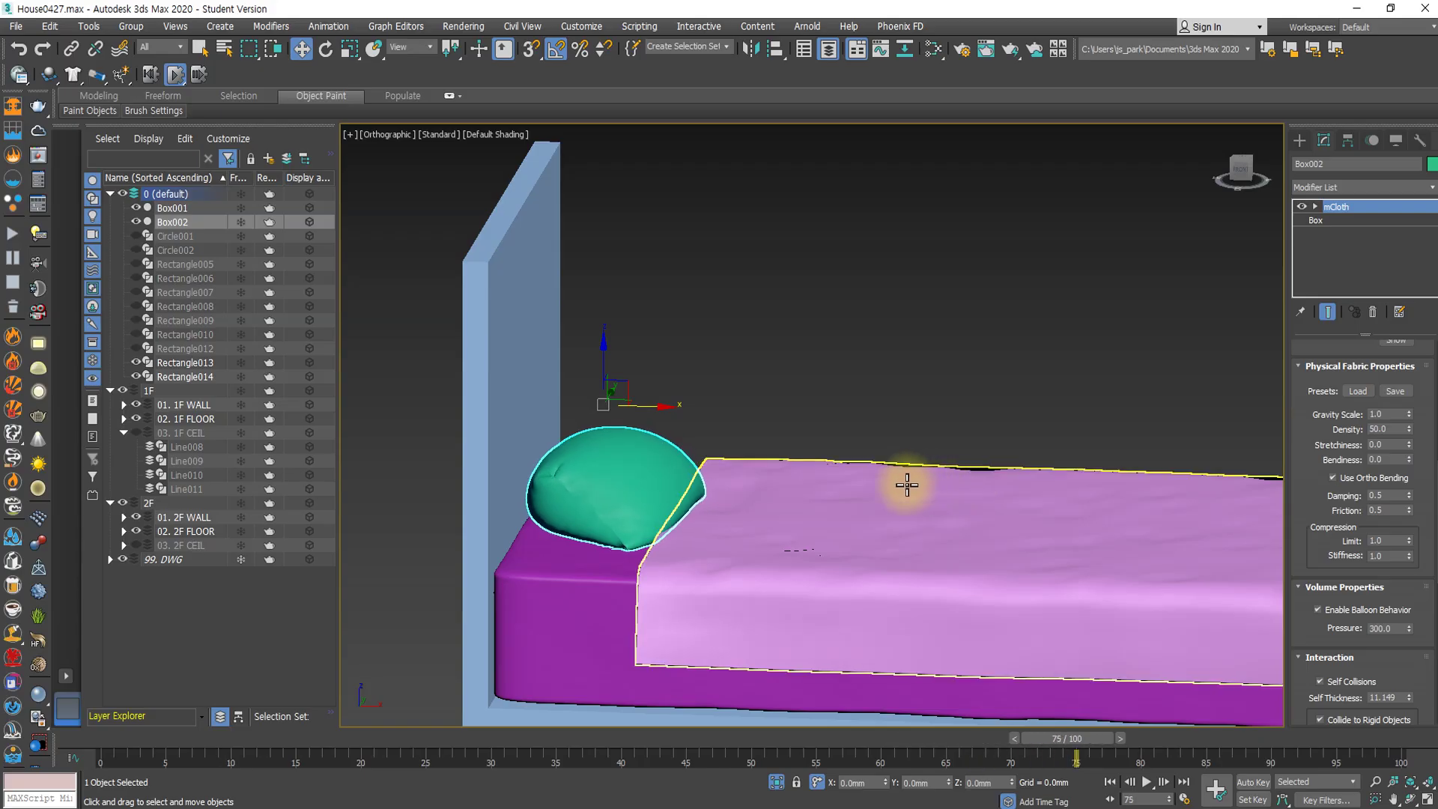
middle_click_drag(909, 434, 806, 456, "alt")
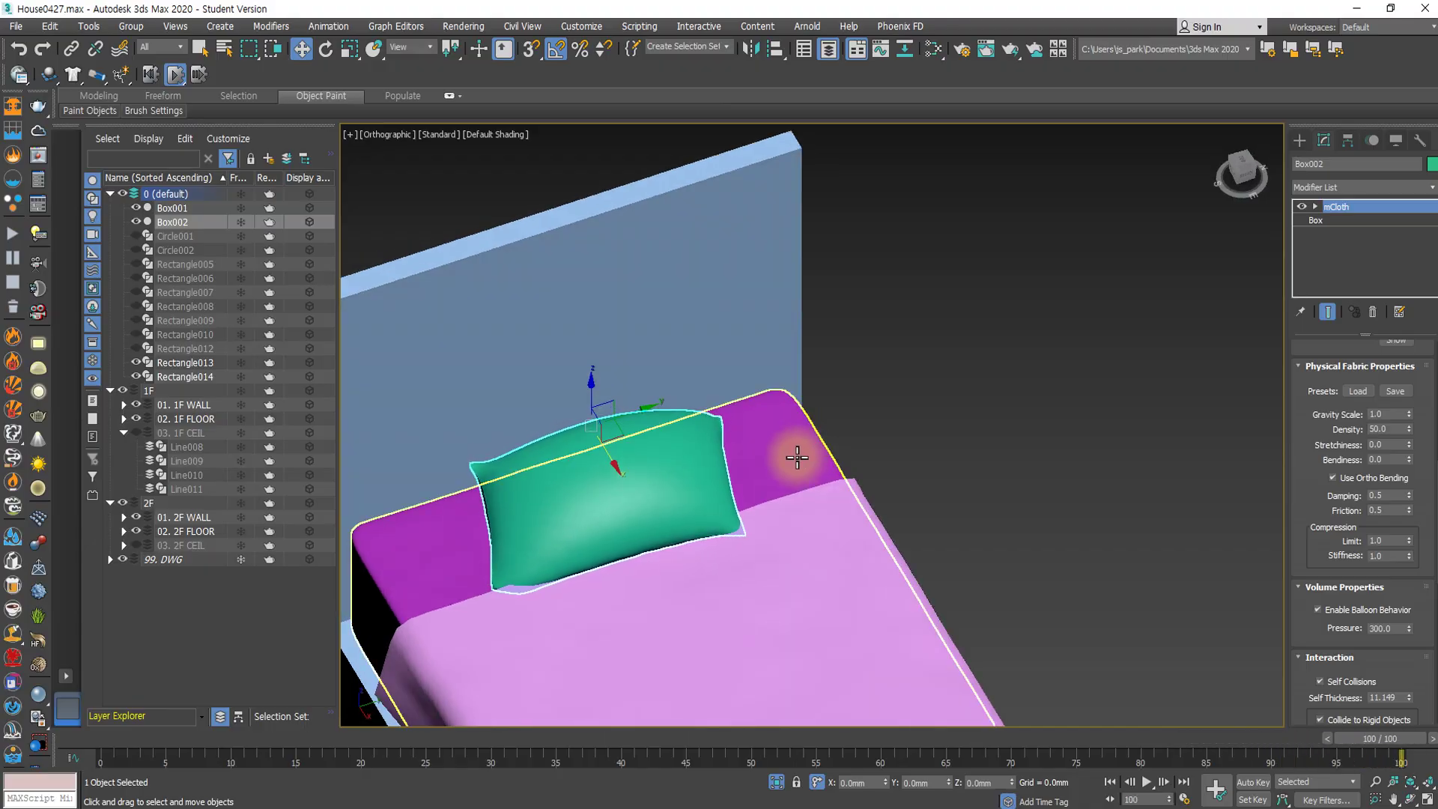
middle_click_drag(812, 479, 908, 476, "alt")
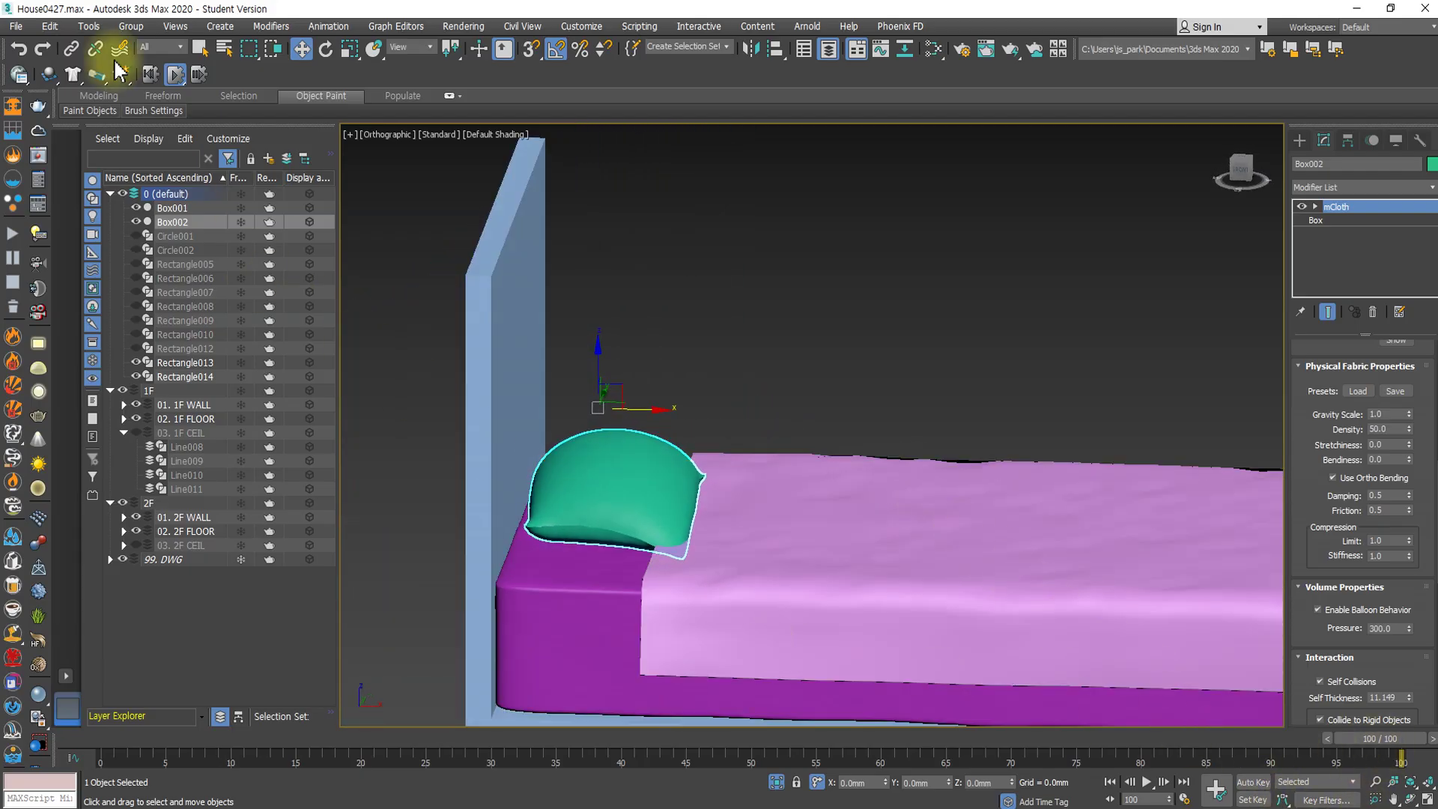
left_click(175, 75)
Nudge the simulated pillow toward the headboard and adjust its height so it rests on the mattress.
middle_click_drag(625, 451, 656, 527, "alt")
left_click_drag(632, 473, 626, 474)
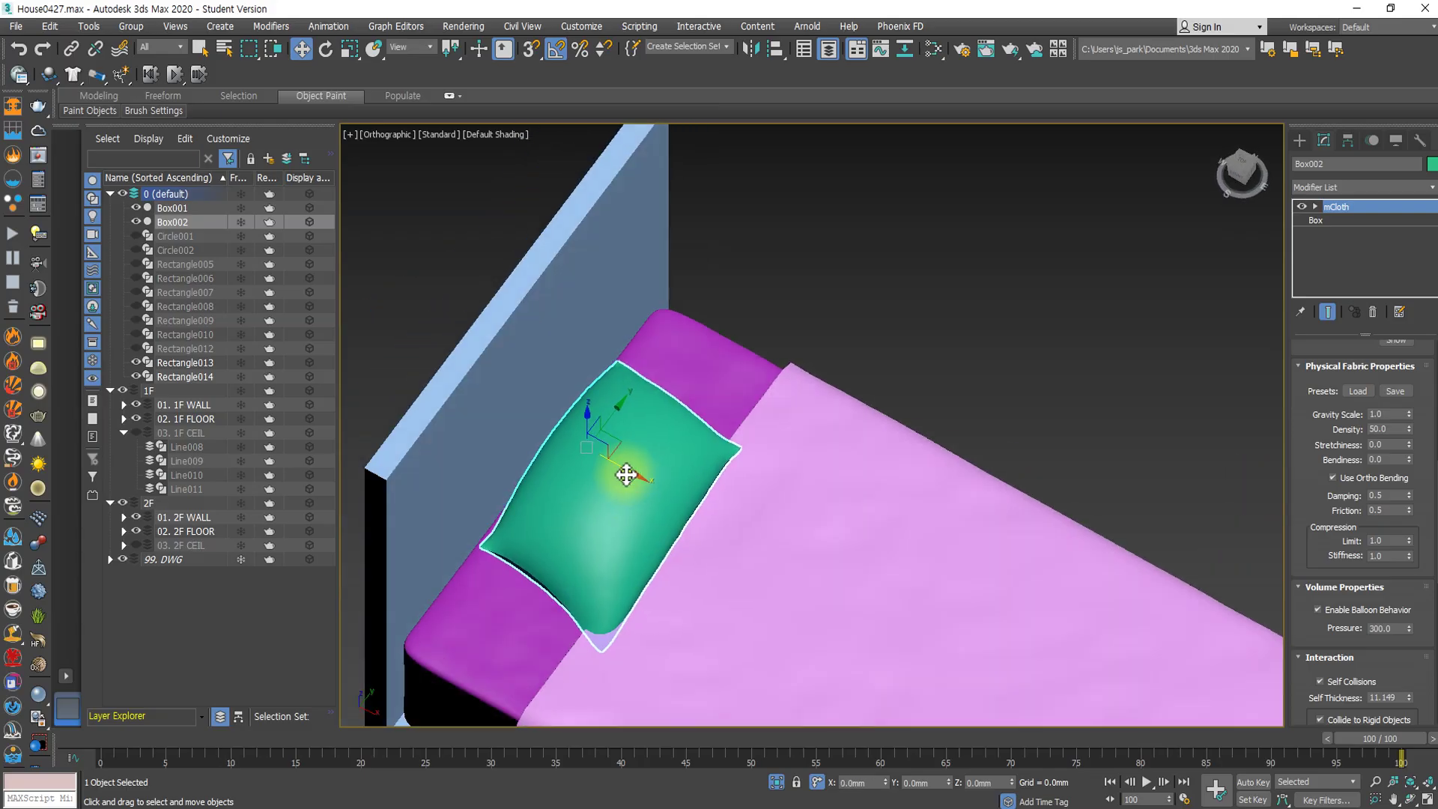
middle_click_drag(625, 478, 687, 452, "alt")
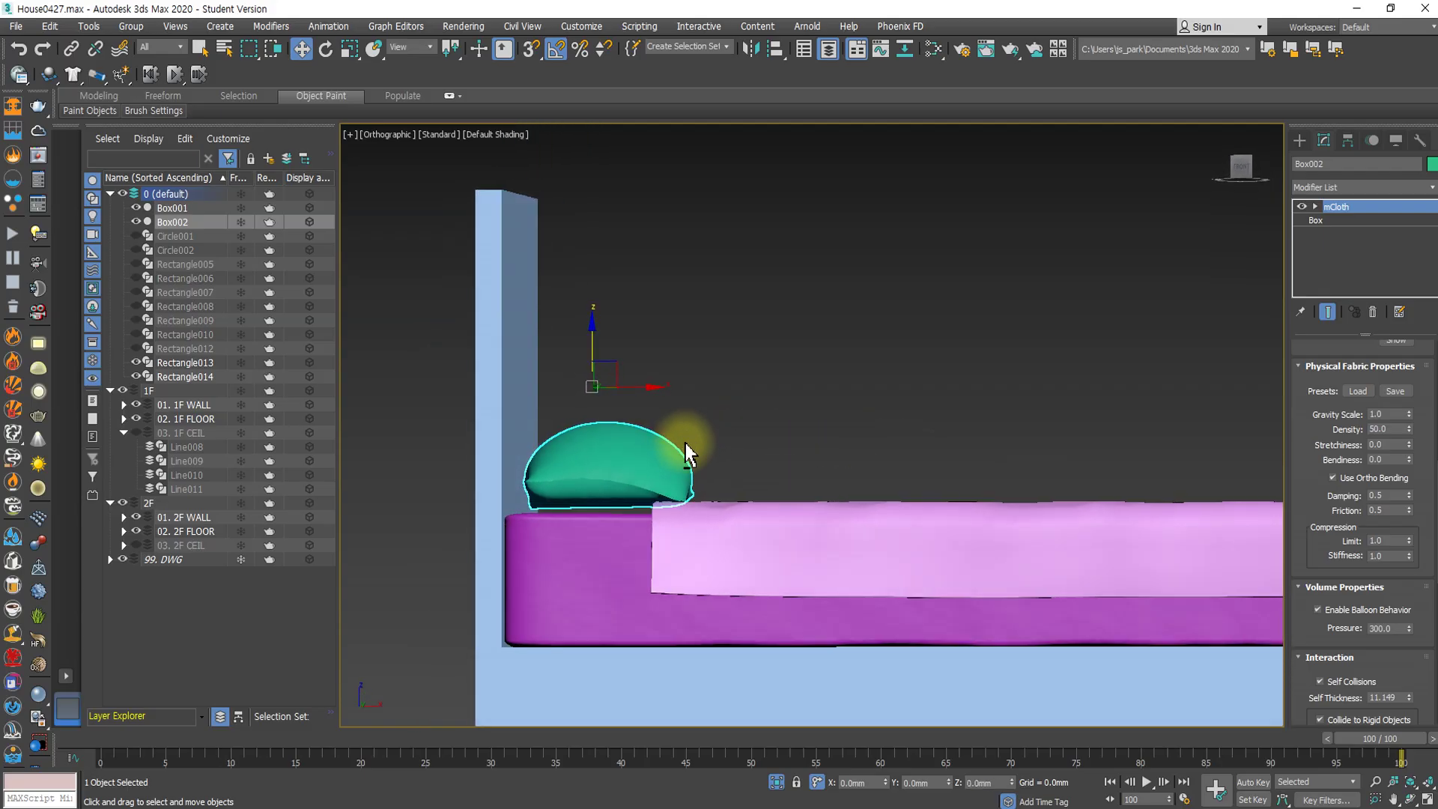
key("f")
key("z")
left_click_drag(784, 147, 783, 171)
middle_click_drag(784, 171, 964, 450, "alt")
left_click_drag(808, 222, 806, 211)
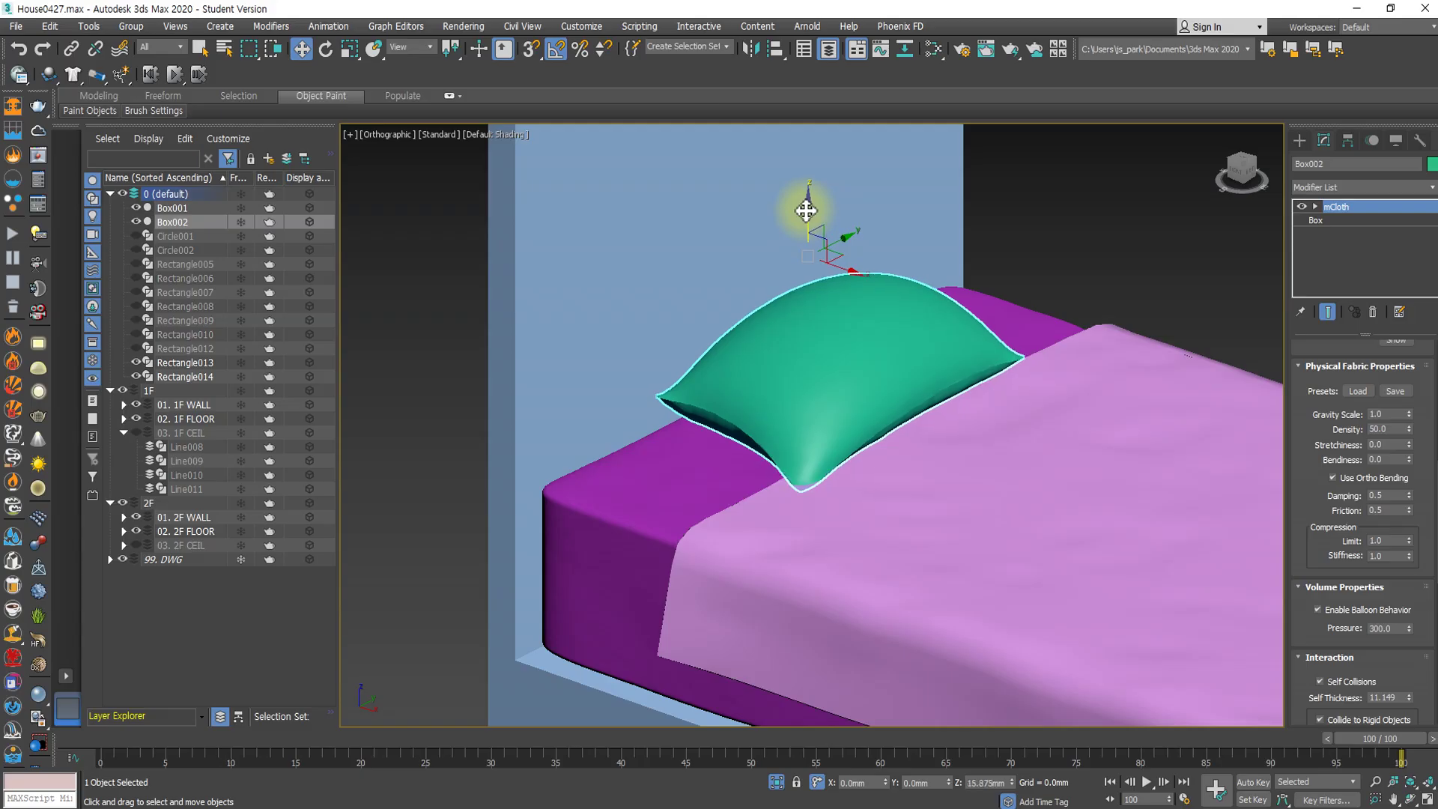
Rotate the simulated pillow slightly about its vertical axis on the mattress.
left_click(841, 504)
middle_click_drag(840, 504, 1155, 549, "alt")
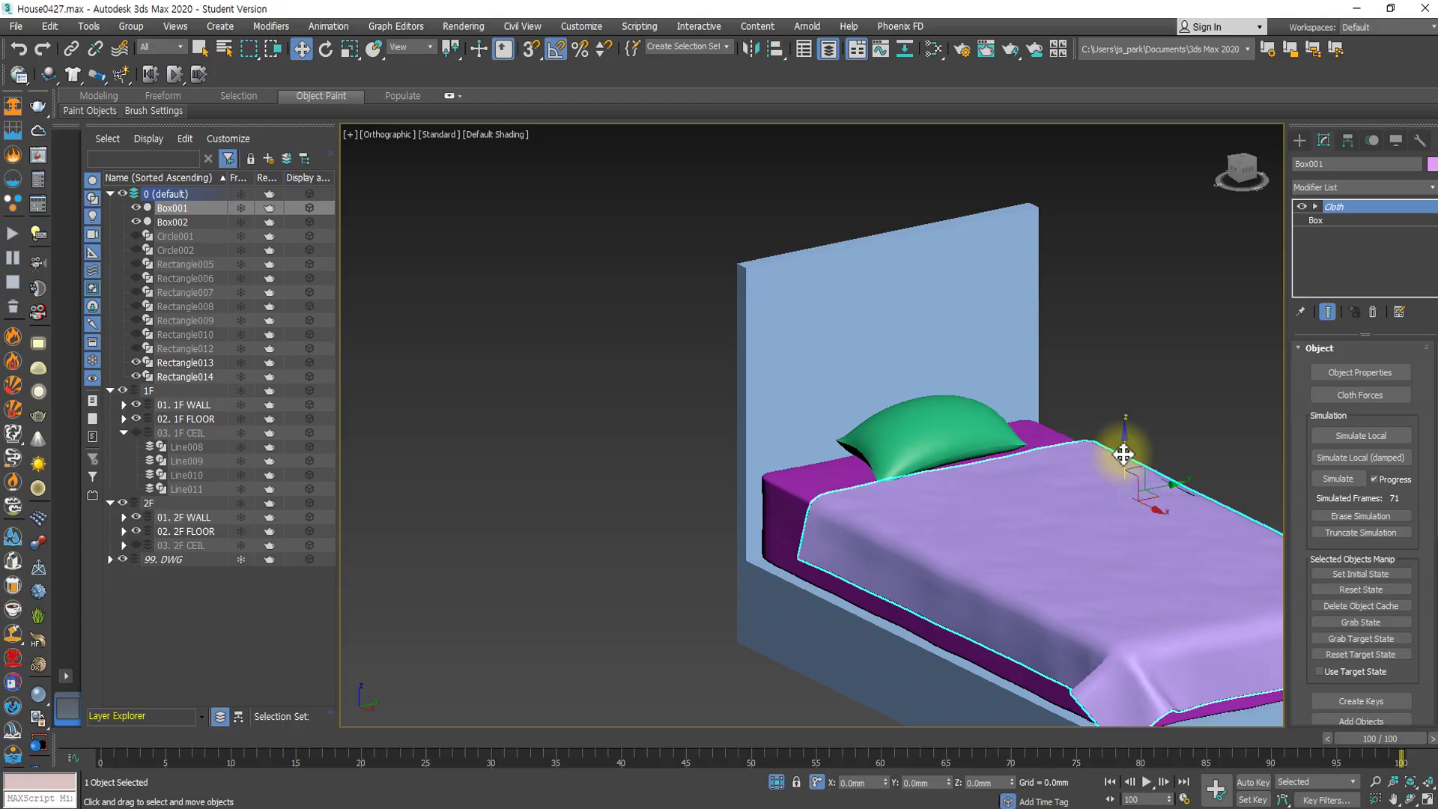
middle_click_drag(1069, 514, 879, 547, "alt")
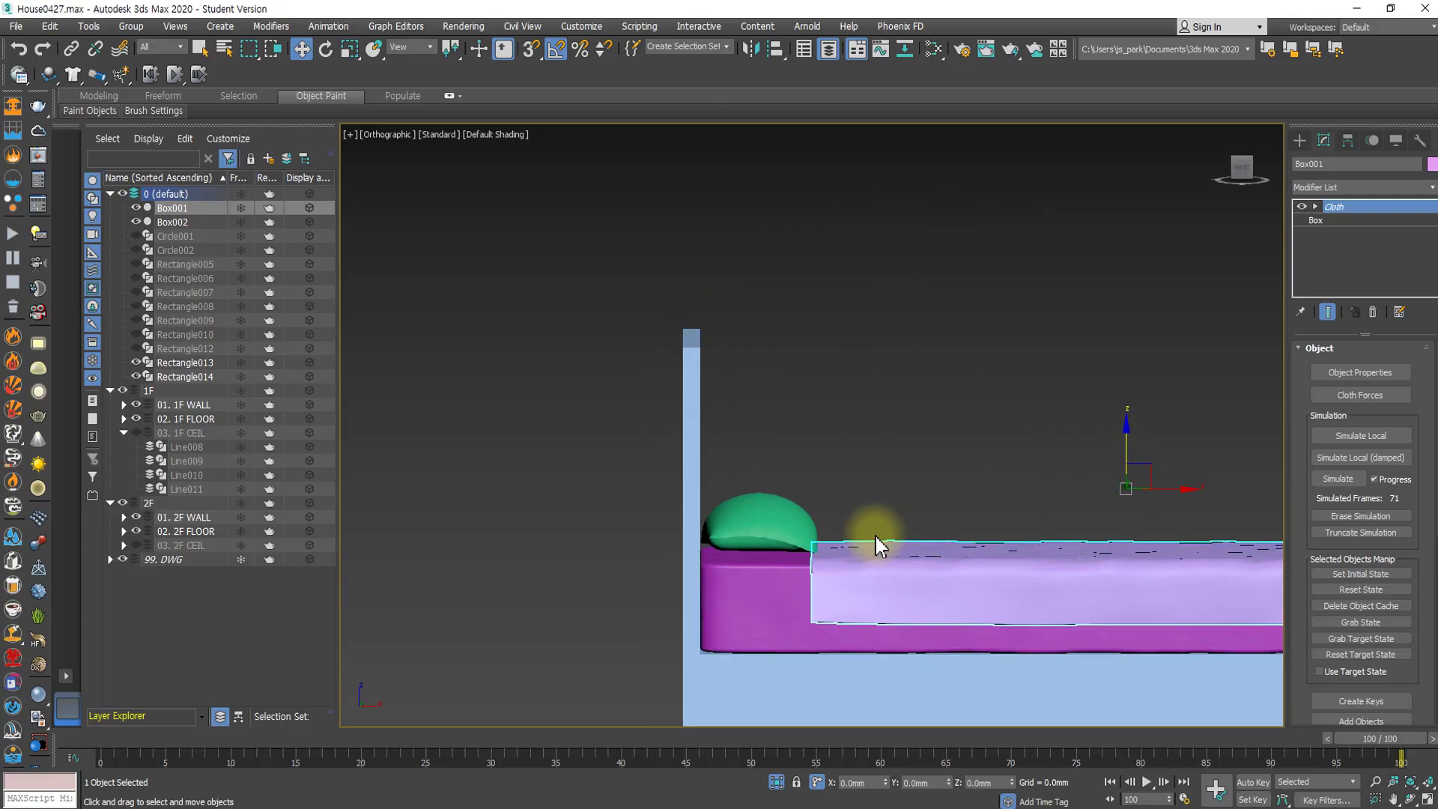
key("f")
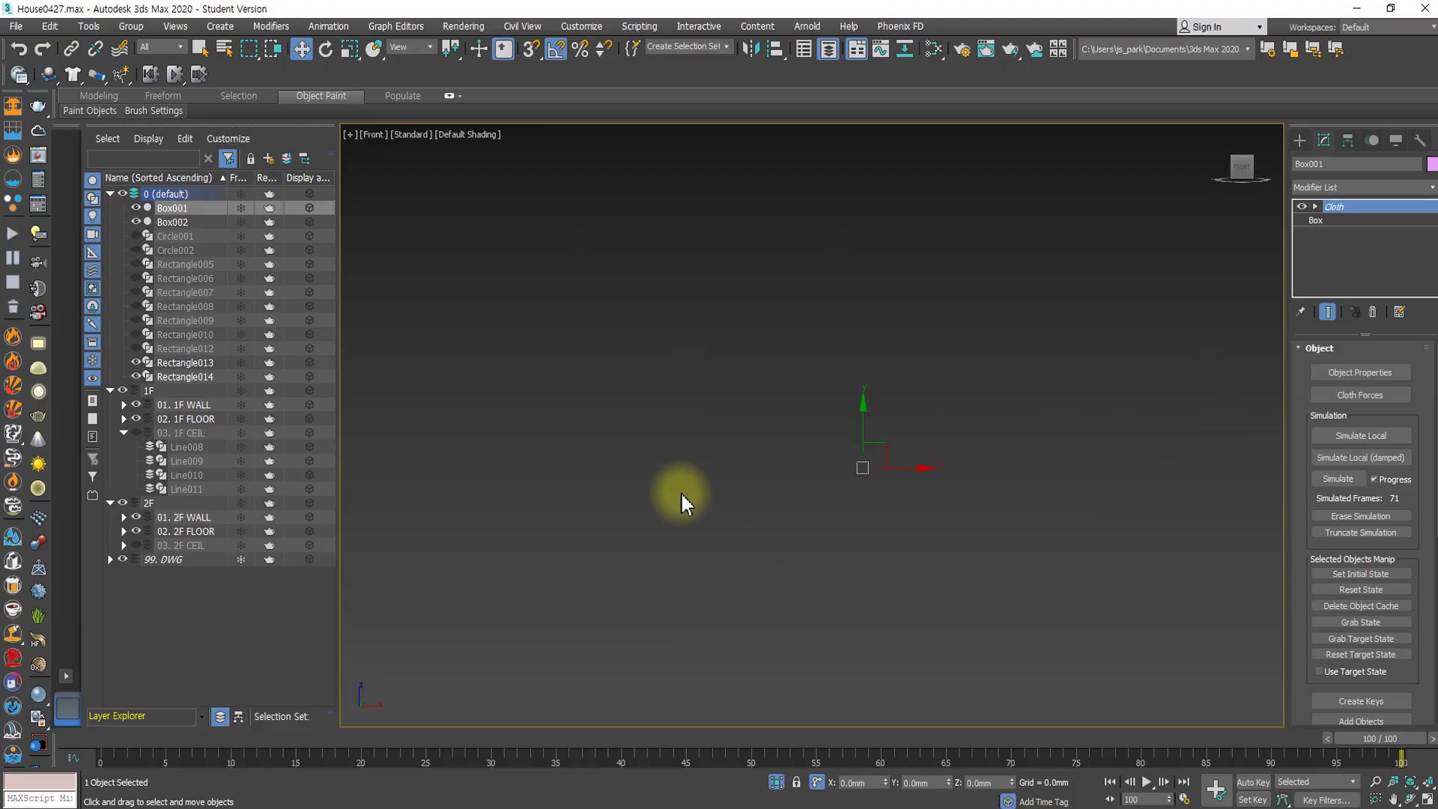
scroll(873, 438, "up", 8)
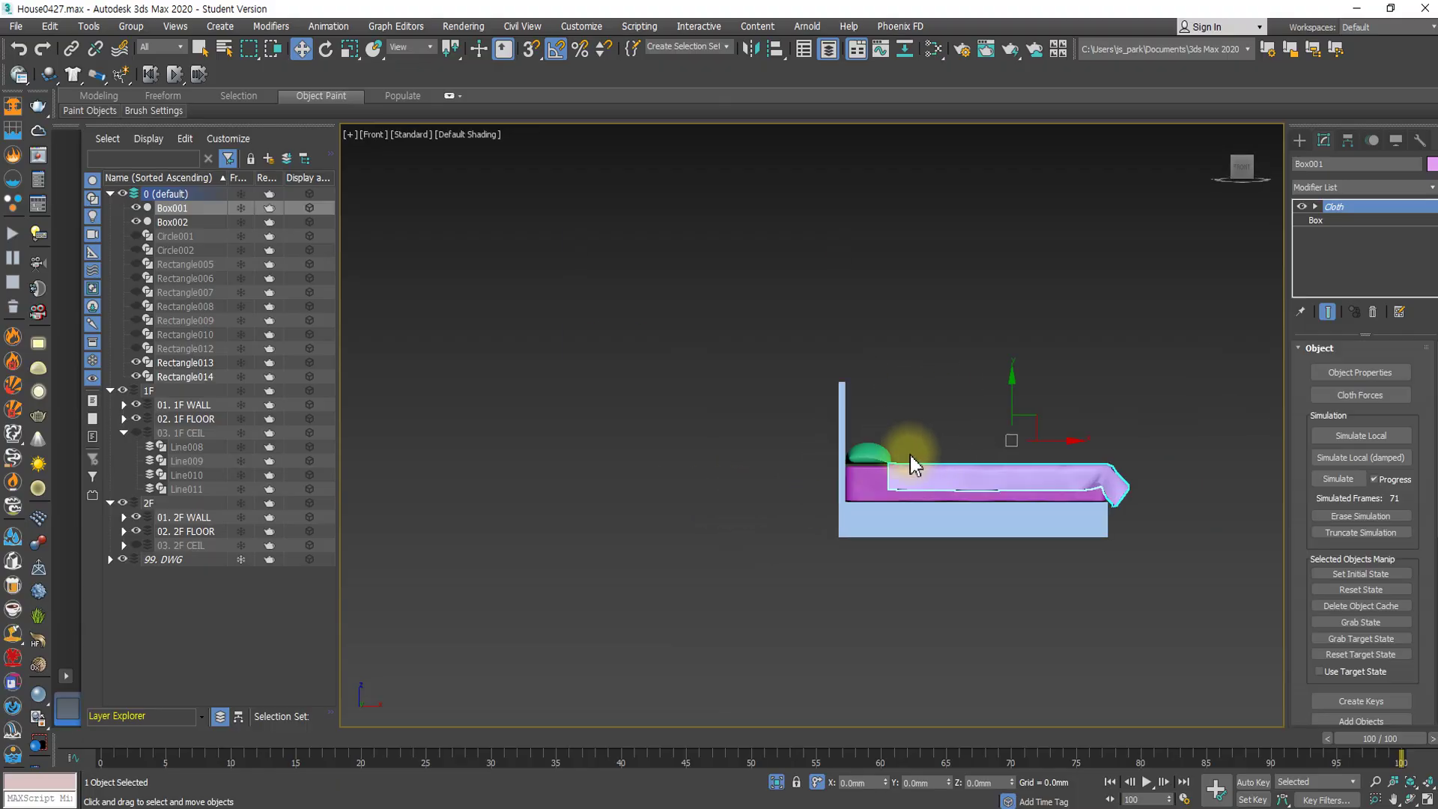
scroll(910, 455, "up", 10)
left_click(816, 485)
scroll(828, 487, "down", 4)
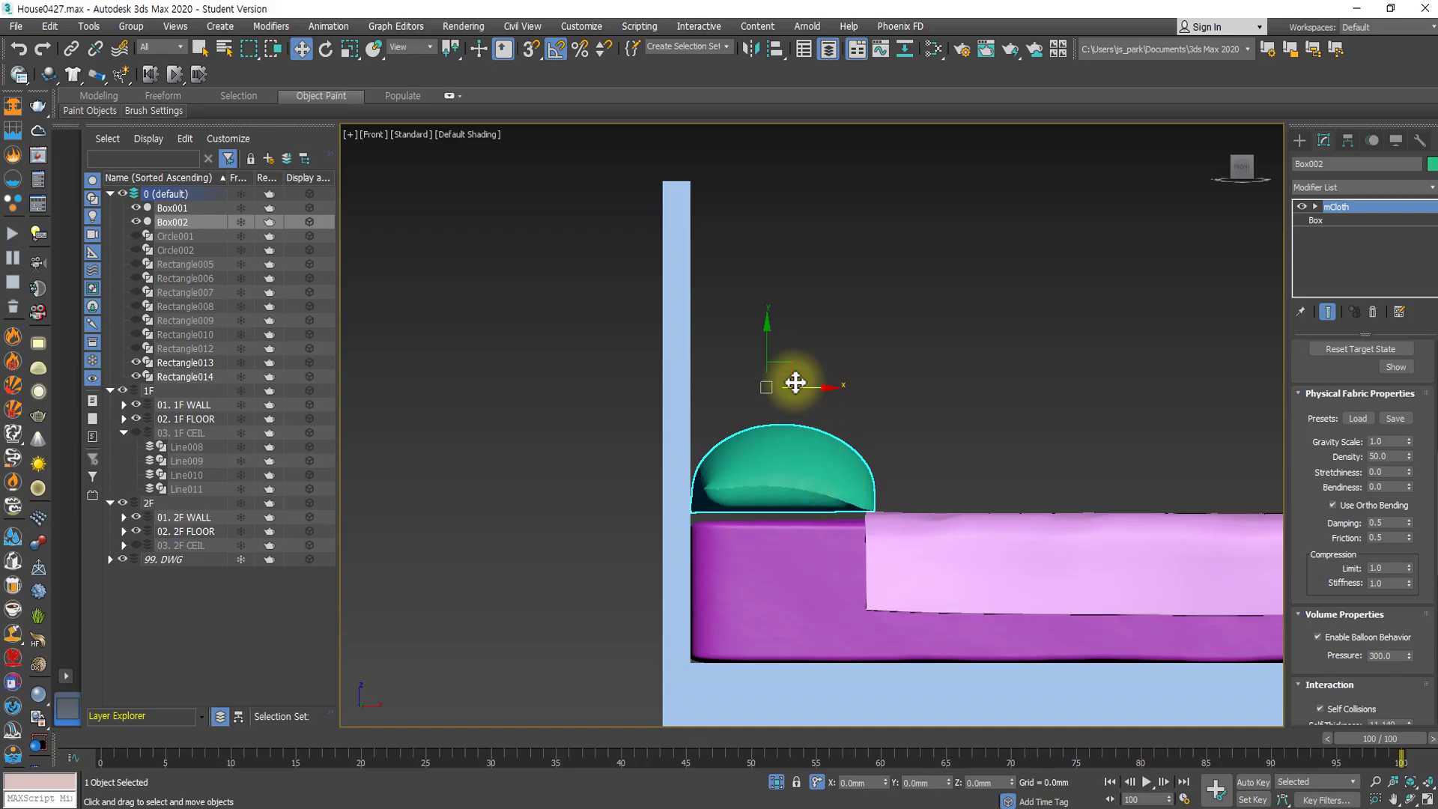
middle_click_drag(767, 347, 841, 577, "alt")
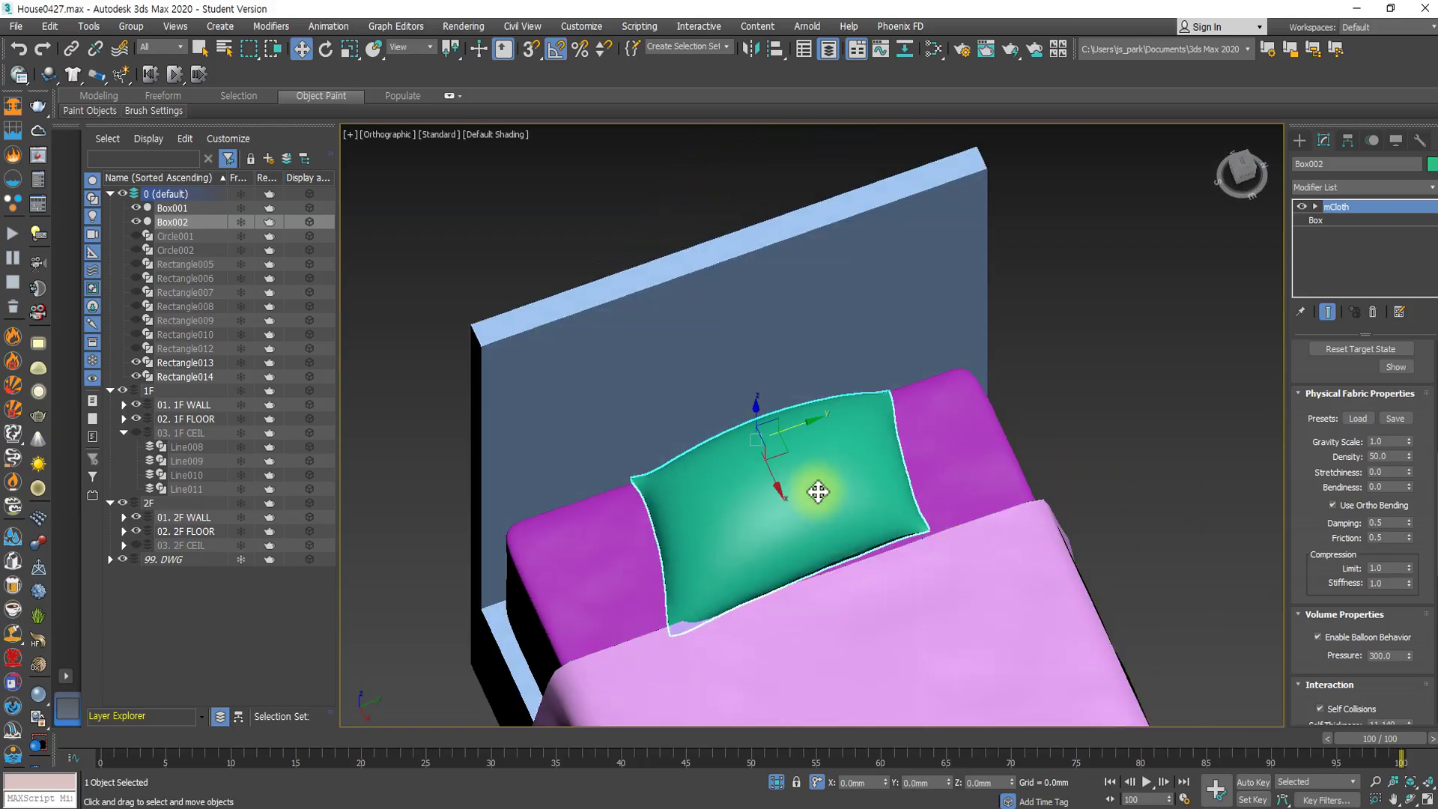
key("e")
left_click_drag(796, 466, 793, 467)
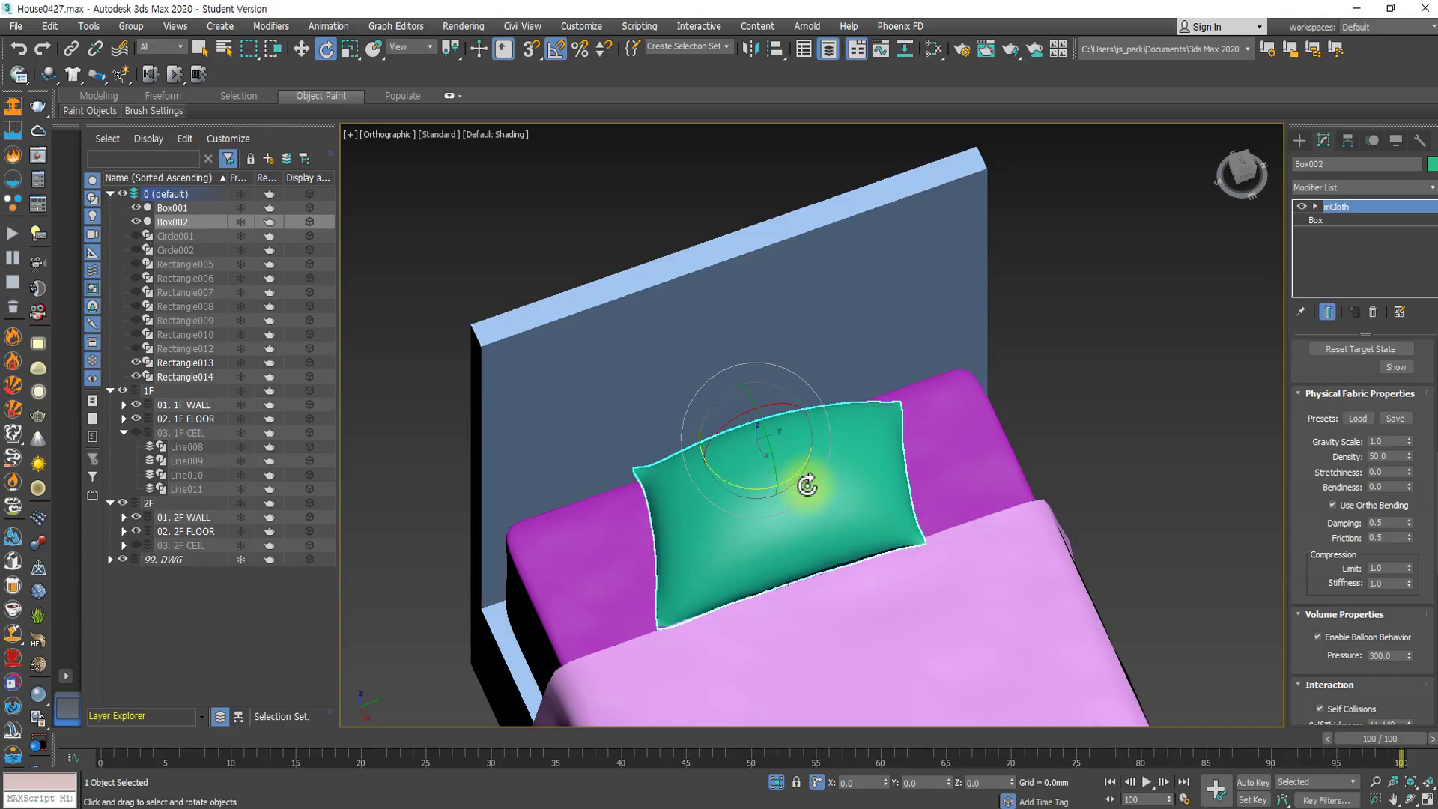
Review the whole bed, comparing the blanket's Cloth modifier with the pillow's mCloth modifier.
middle_click_drag(807, 486, 1009, 443, "alt")
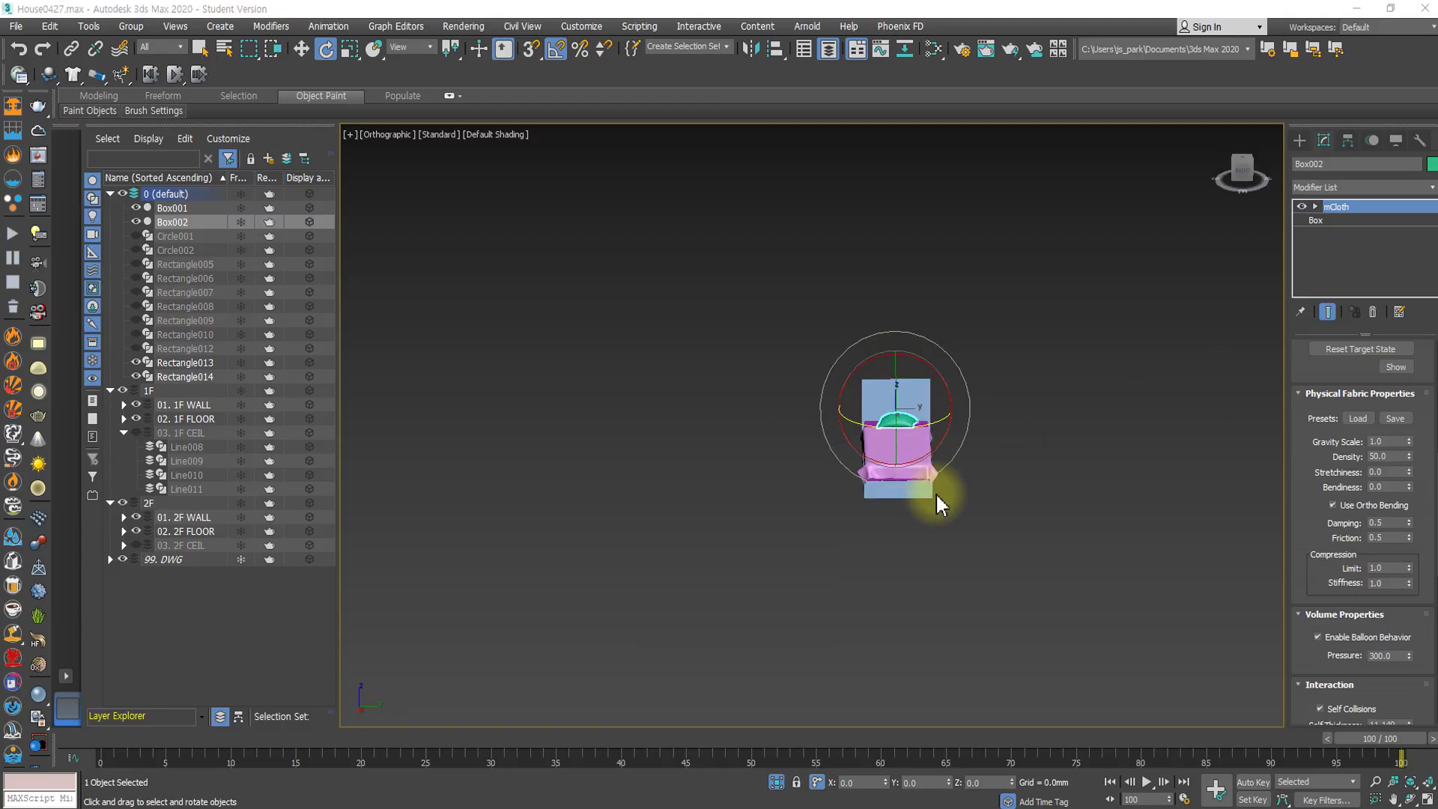
scroll(936, 502, "up", 5)
middle_click_drag(901, 465, 955, 487, "alt")
scroll(1033, 465, "up", 2)
middle_click_drag(1005, 357, 708, 494, "alt")
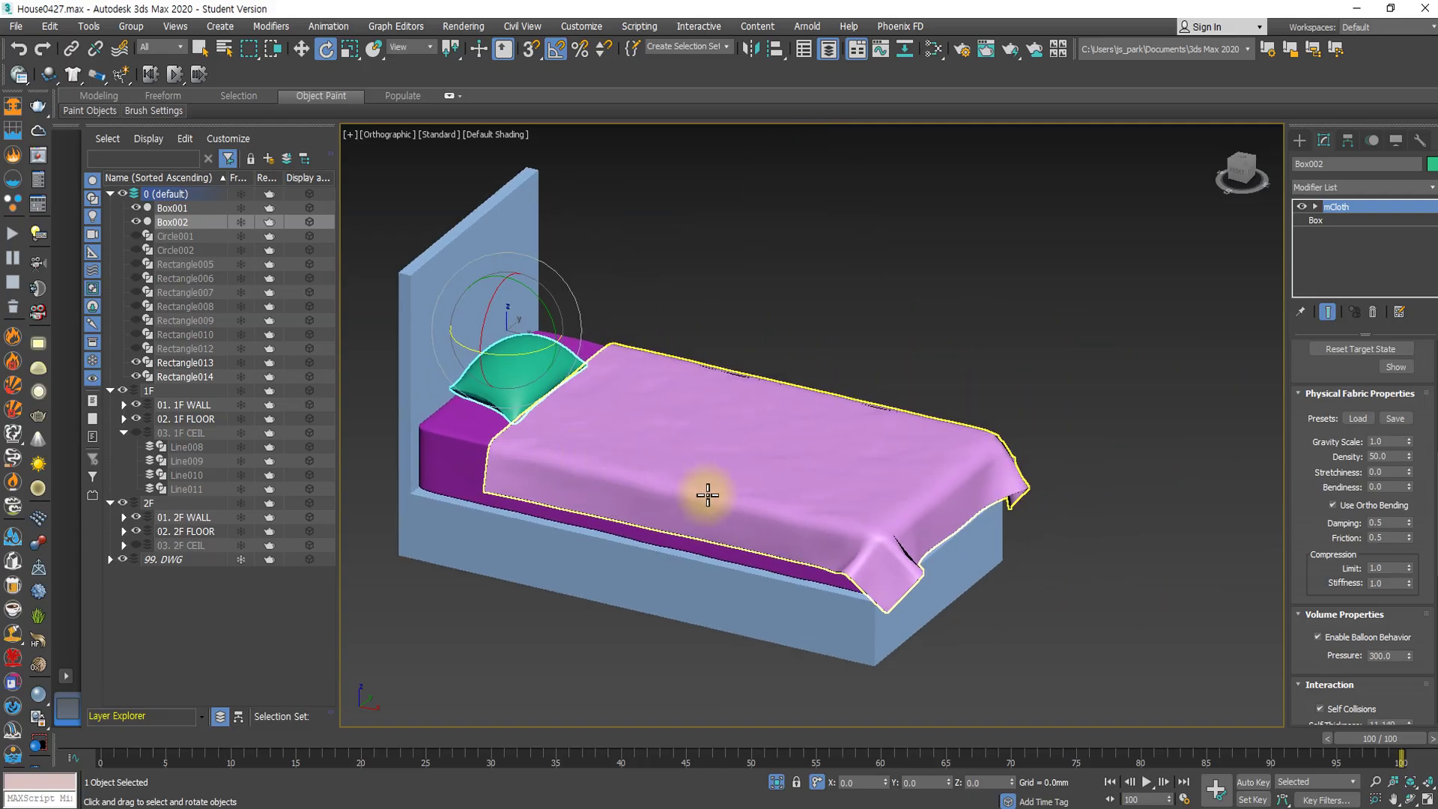
left_click(884, 492)
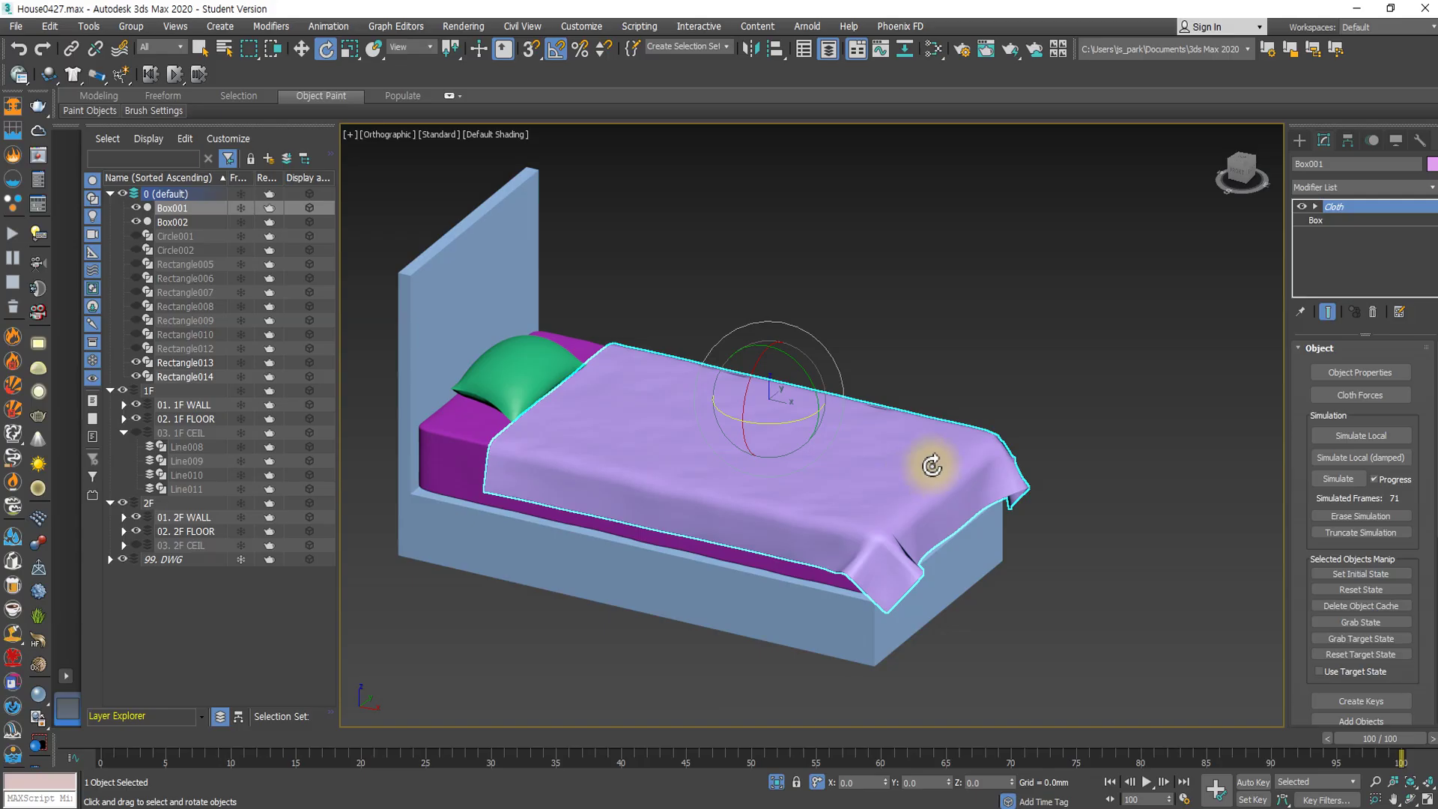
left_click(514, 369)
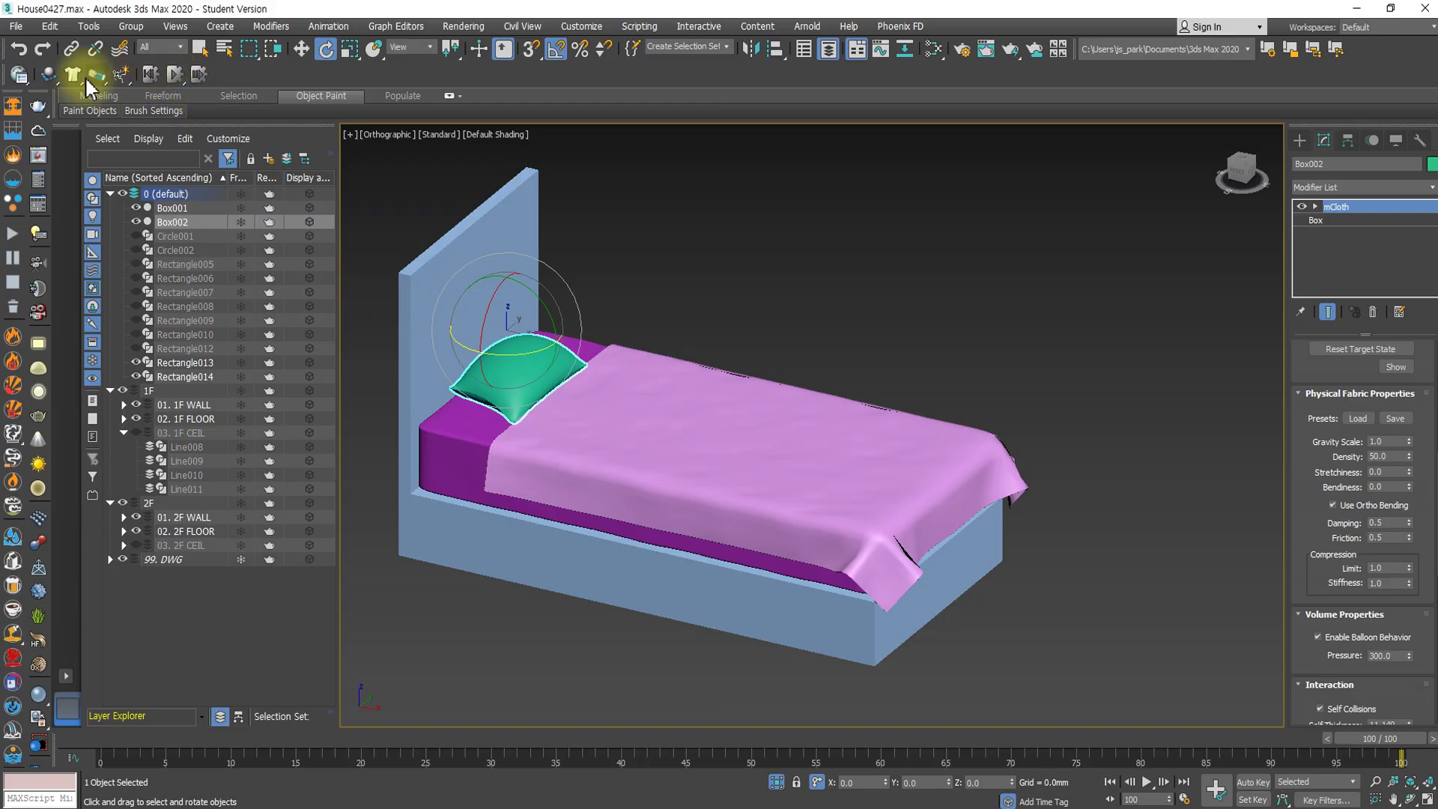
left_click(737, 438)
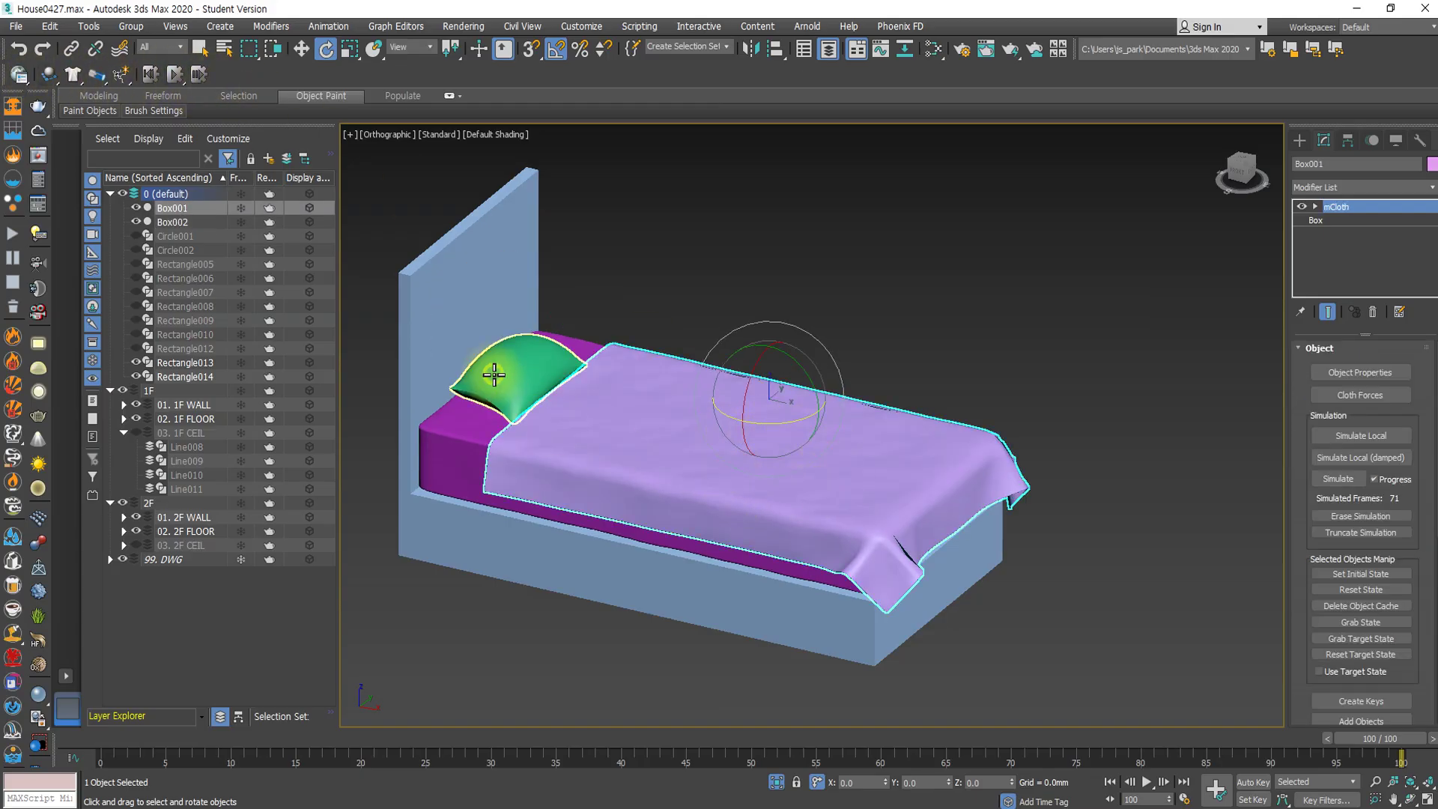
left_click(491, 372)
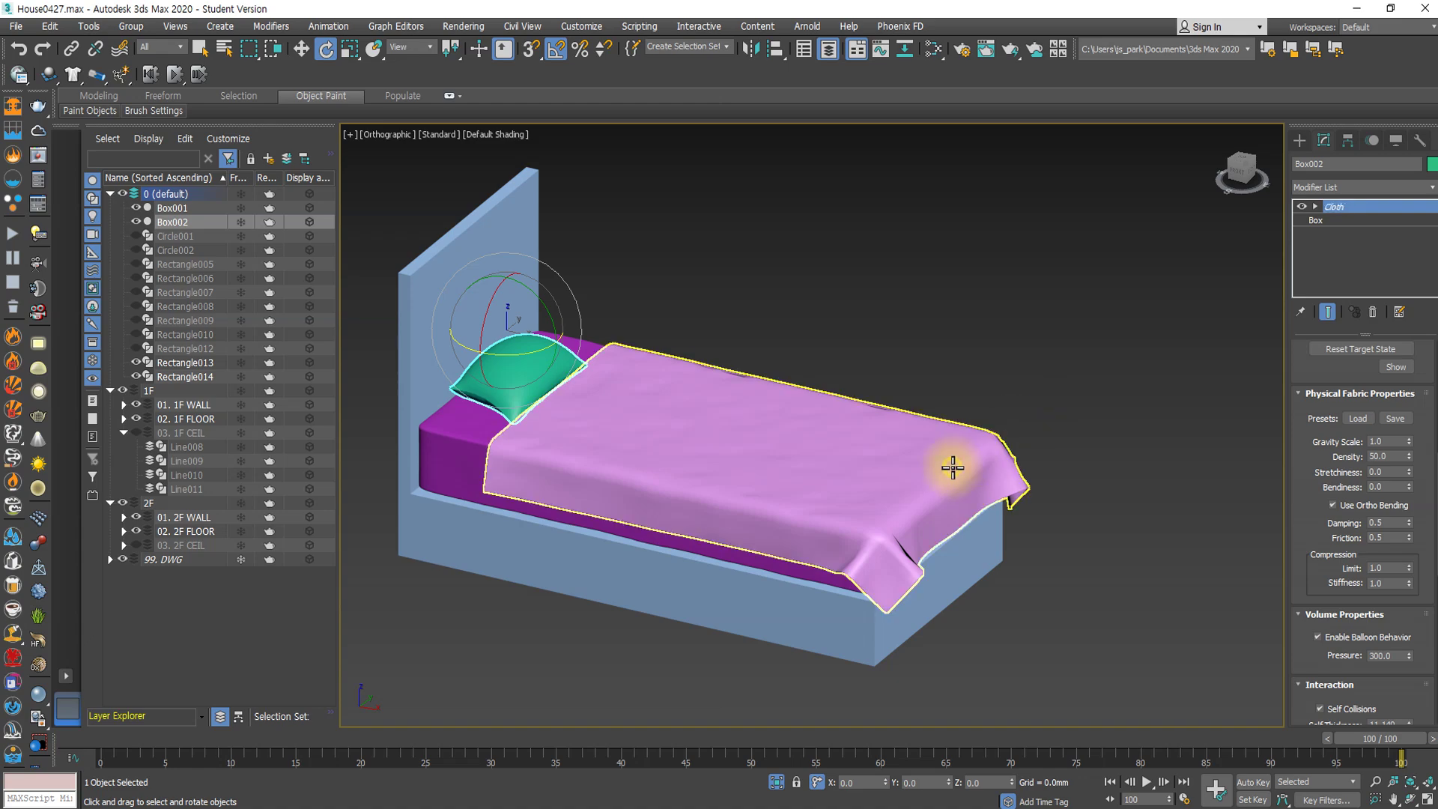
left_click(952, 465)
left_click(96, 74)
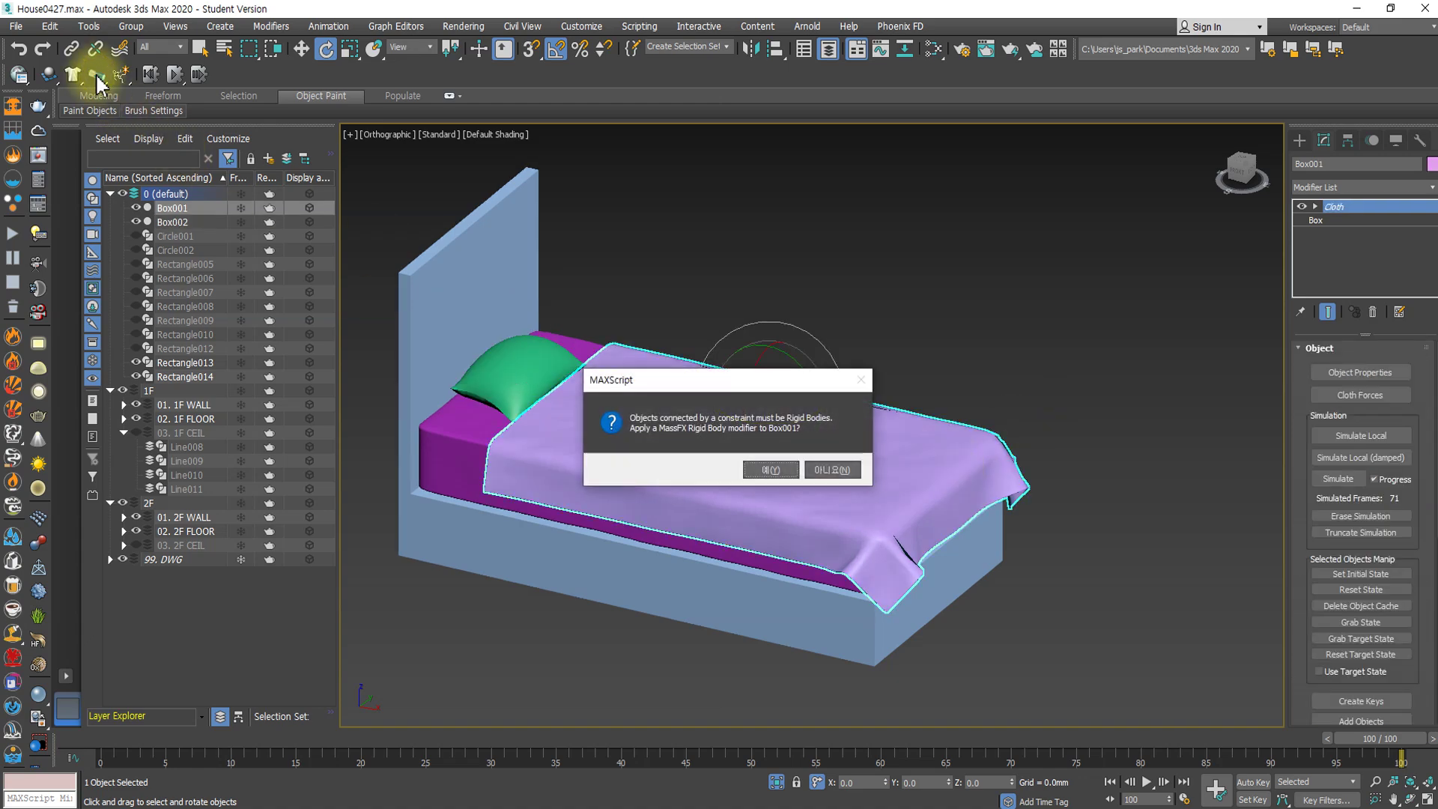
left_click(834, 468)
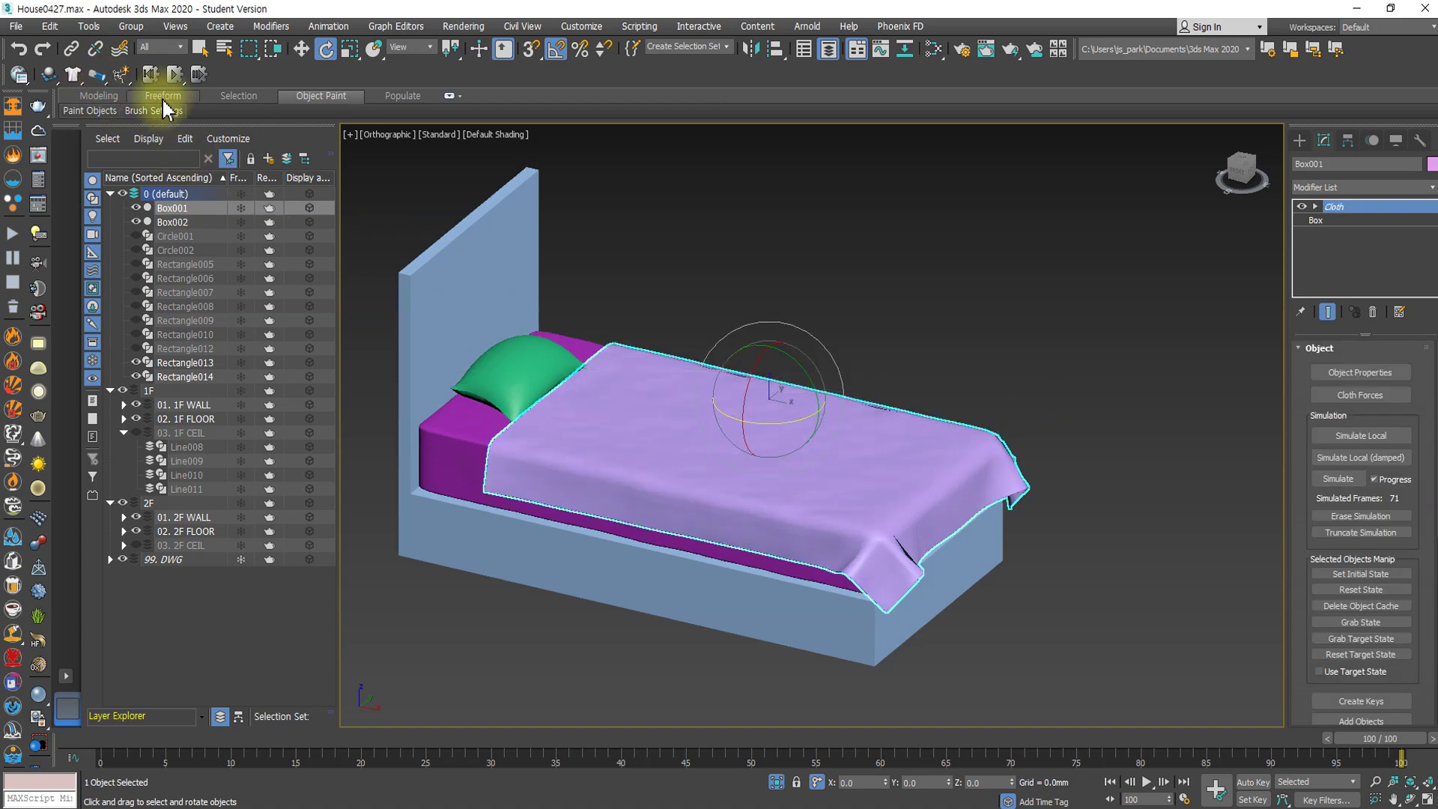
left_click_drag(108, 86, 140, 202)
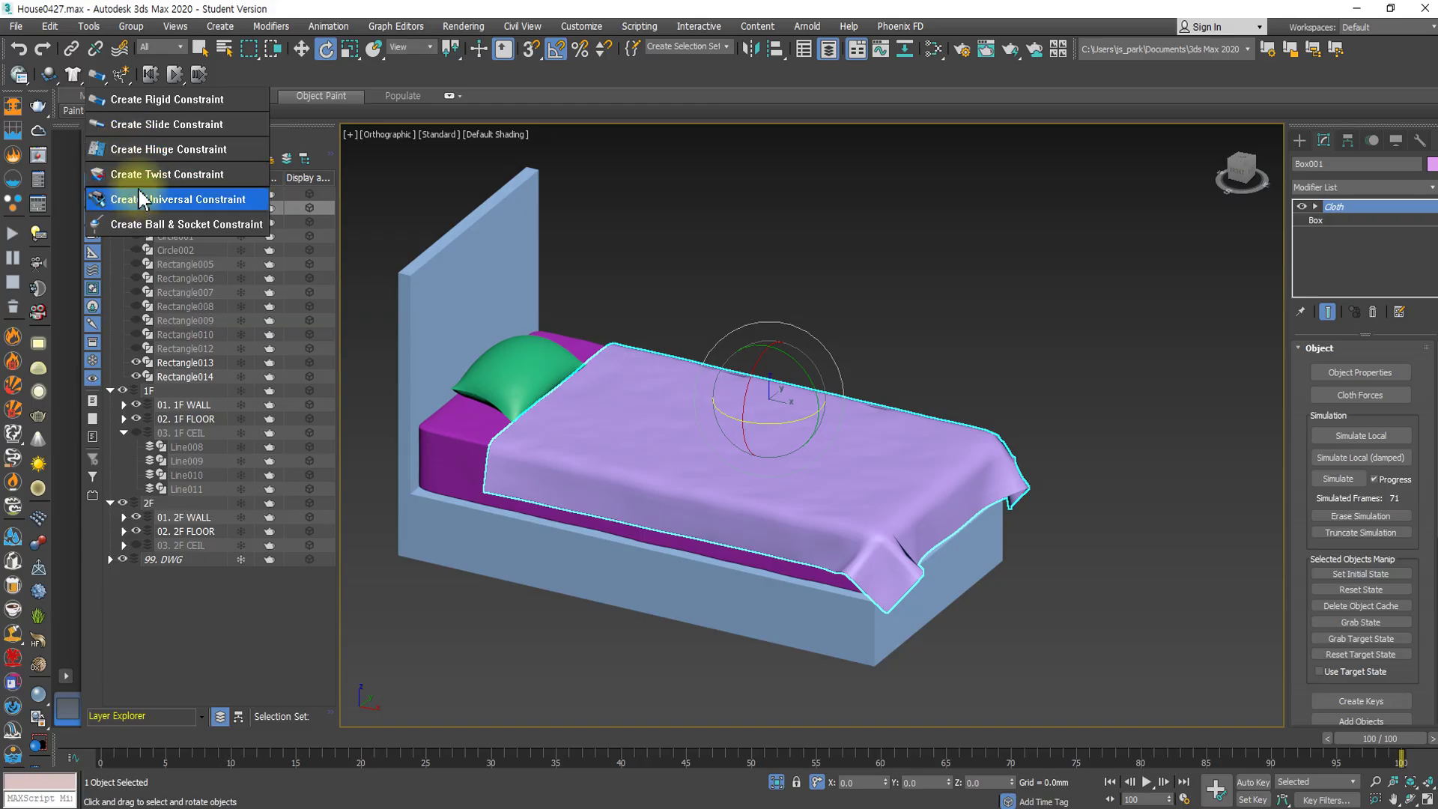
left_click_drag(139, 220, 287, 82)
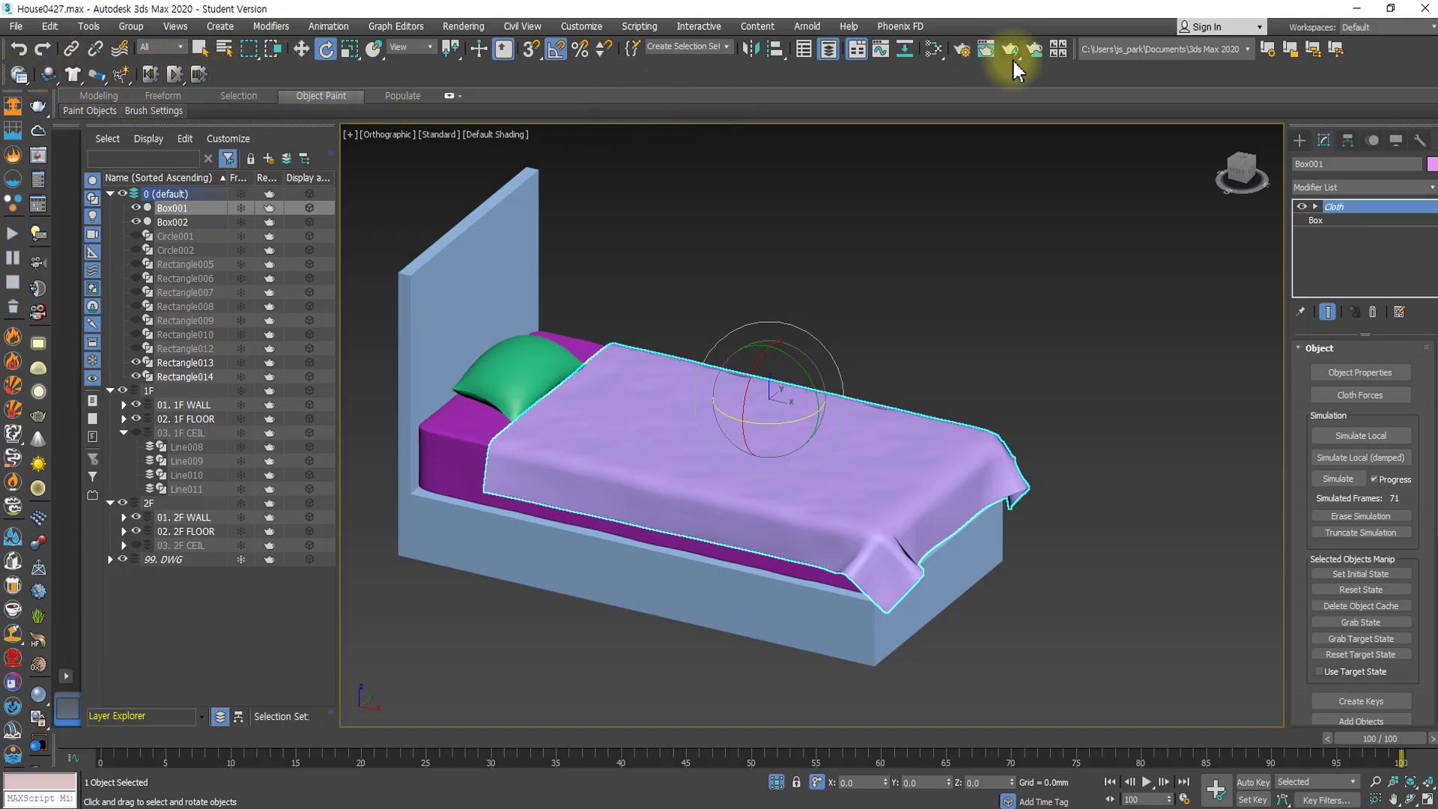
Clear the selection and examine the finished bed with its blanket and pillow from several angles.
left_click(854, 429)
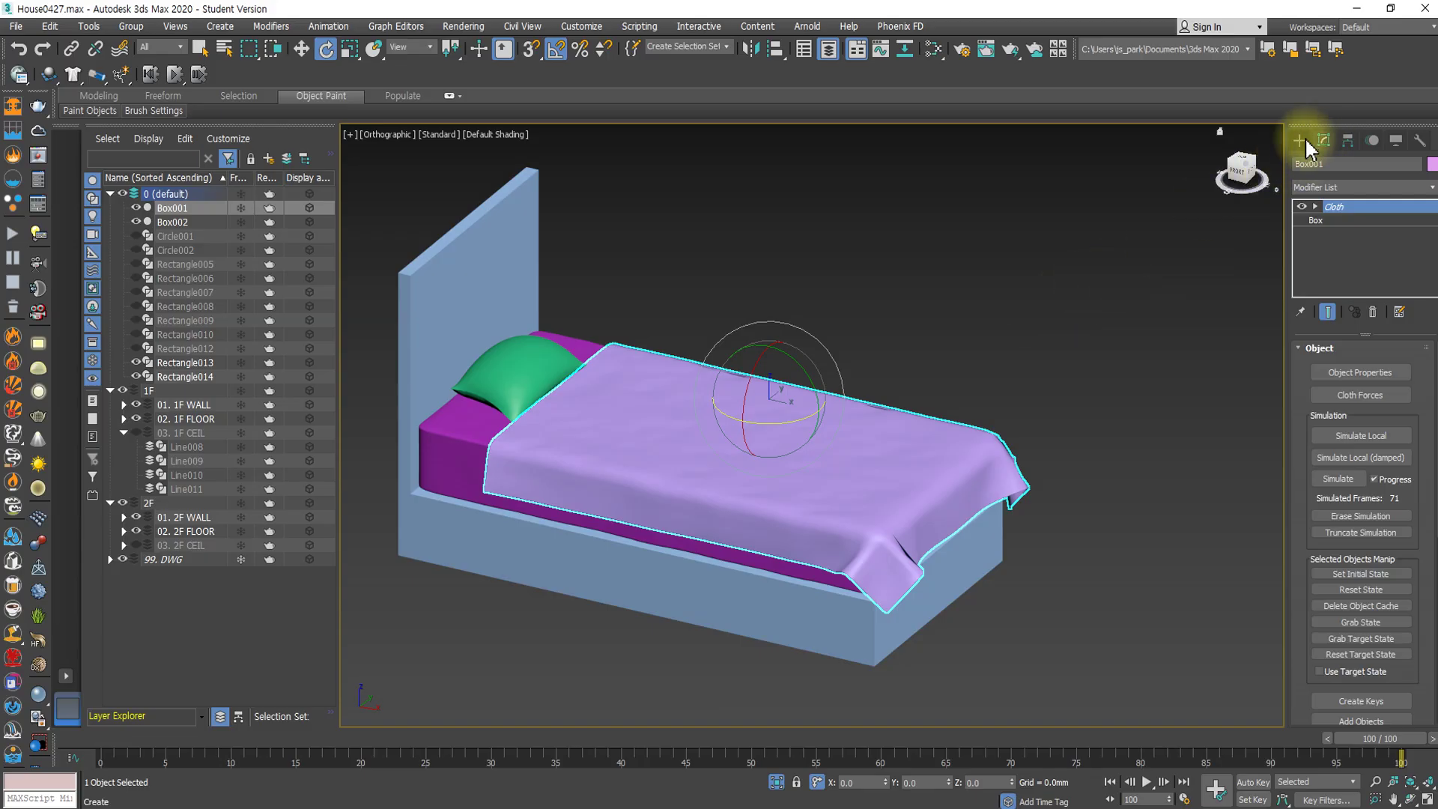
left_click(949, 238)
scroll(950, 255, "down", 4)
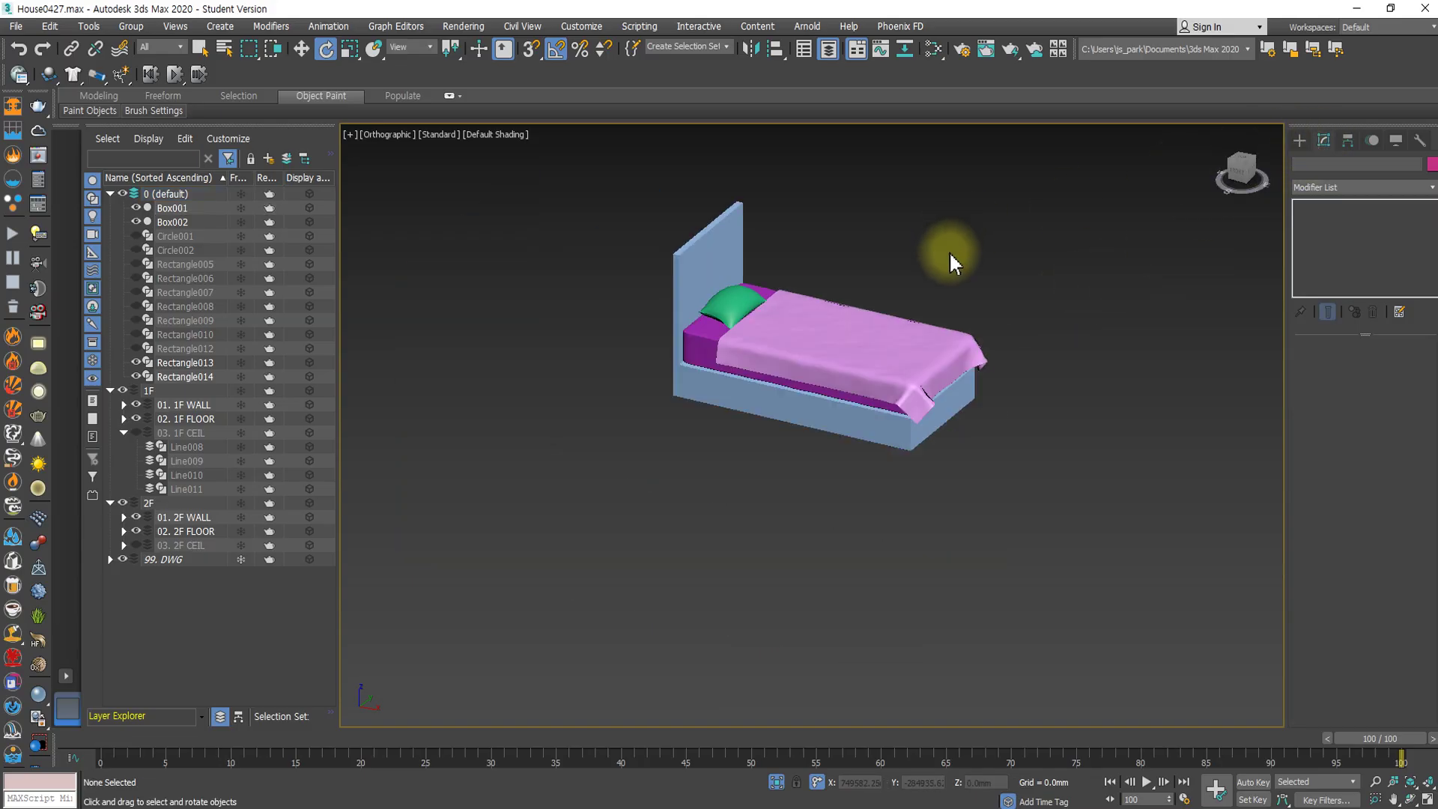
middle_click_drag(973, 312, 748, 385, "alt")
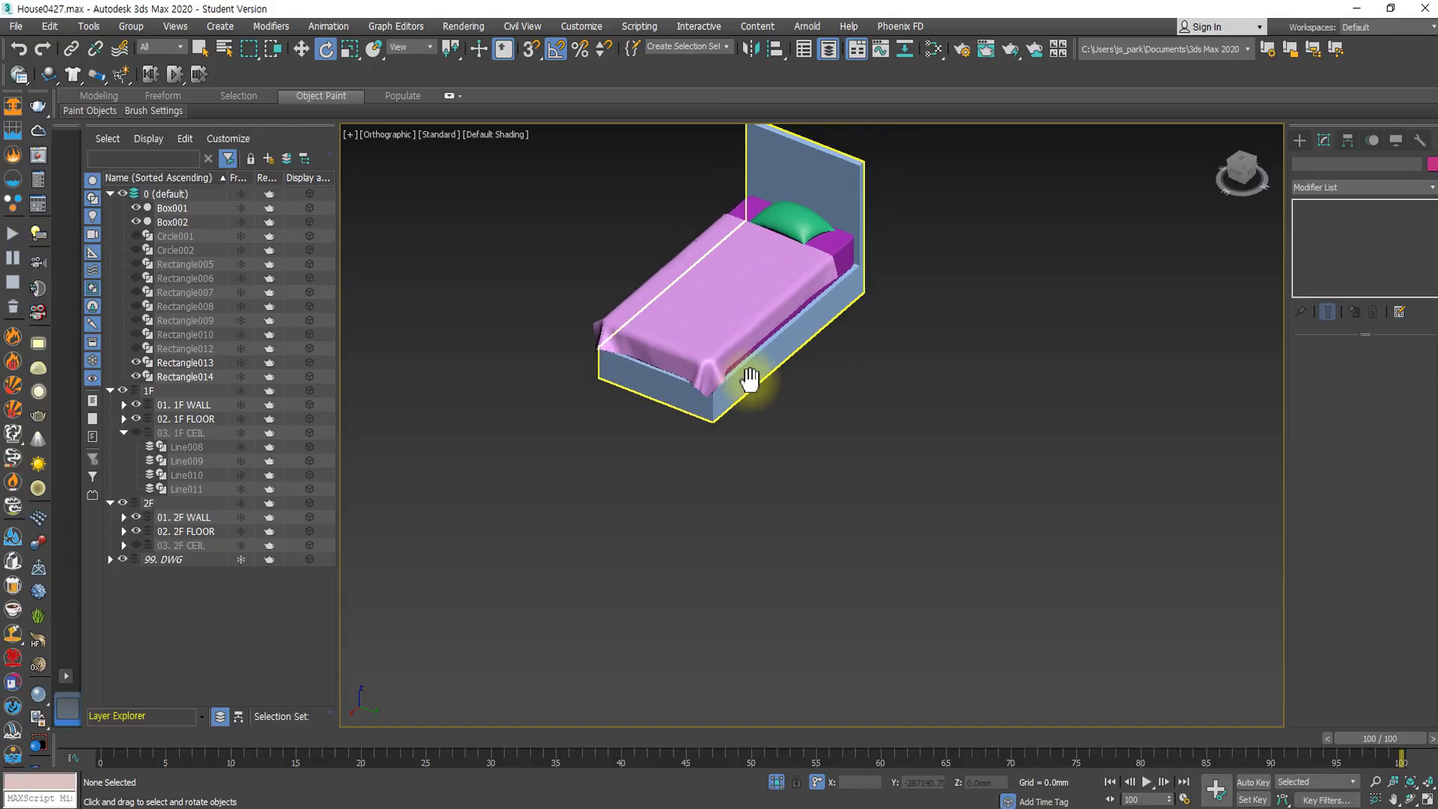
scroll(771, 321, "up", 3)
scroll(798, 322, "down", 3)
scroll(940, 359, "down", 3)
middle_click_drag(941, 359, 1058, 343, "alt")
scroll(998, 344, "down", 1)
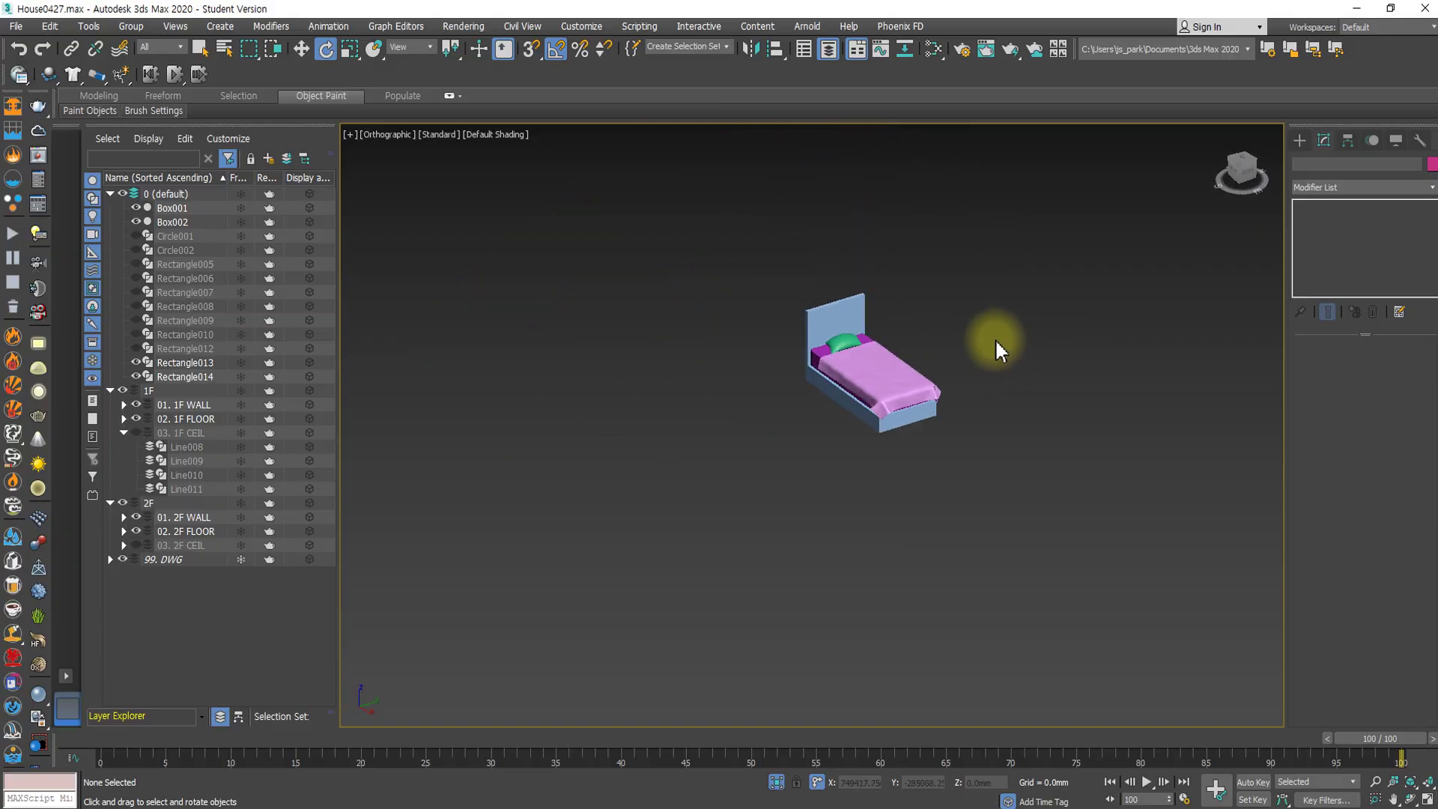
End the bed's isolation to show the whole house model, and bring the living room floor into focus.
left_click(776, 782)
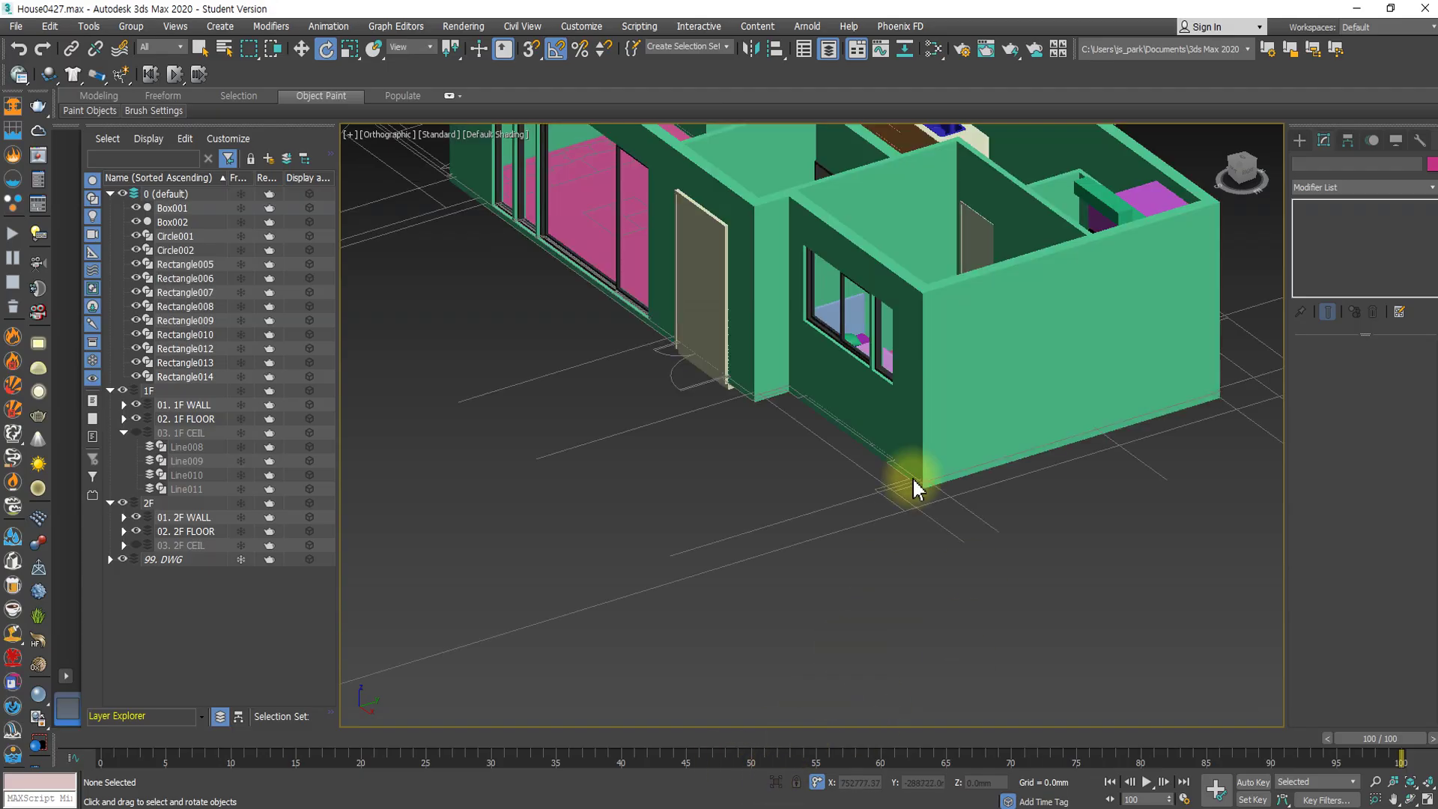
scroll(914, 449, "down", 3)
scroll(791, 463, "up", 3)
scroll(946, 417, "up", 5)
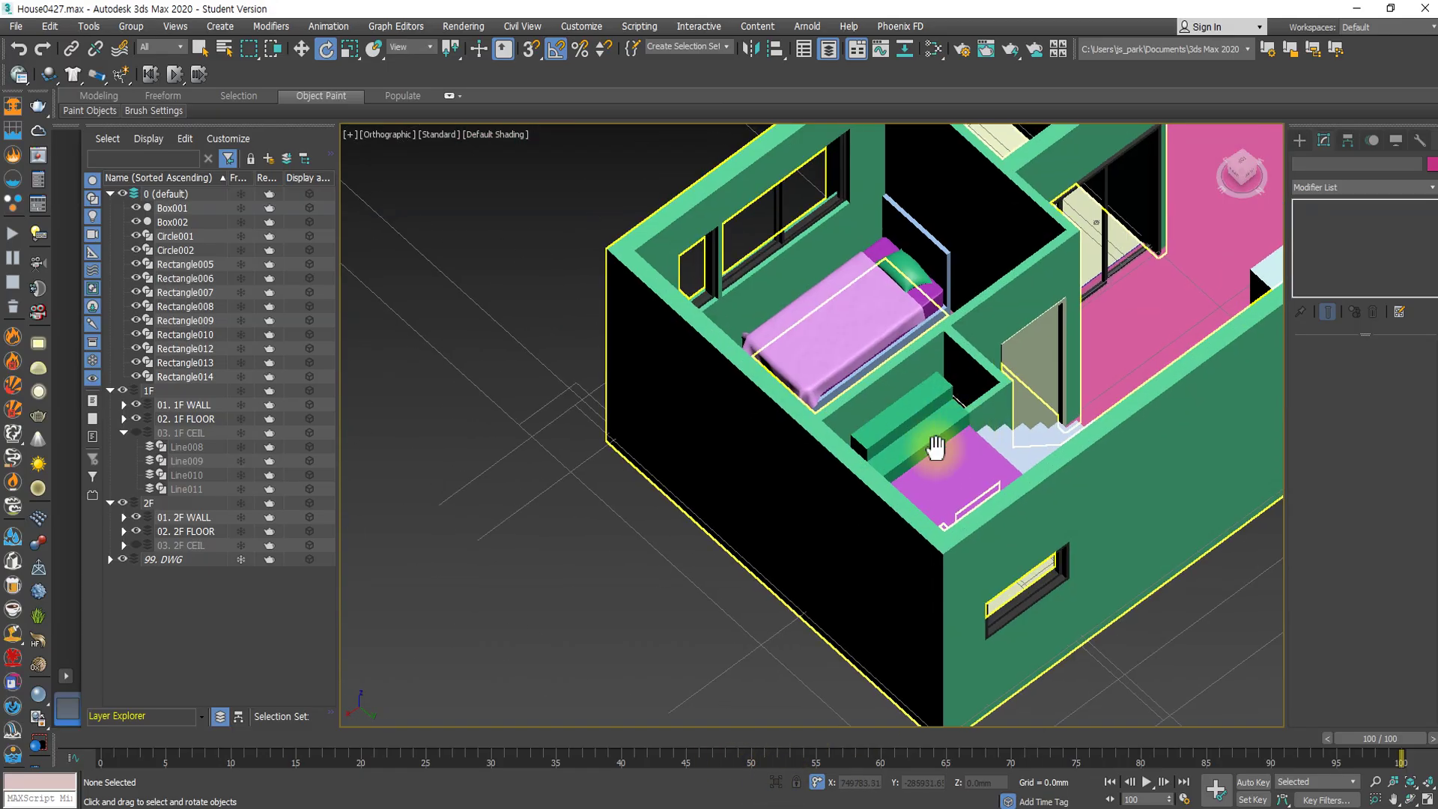
scroll(940, 449, "down", 3)
scroll(773, 401, "up", 5)
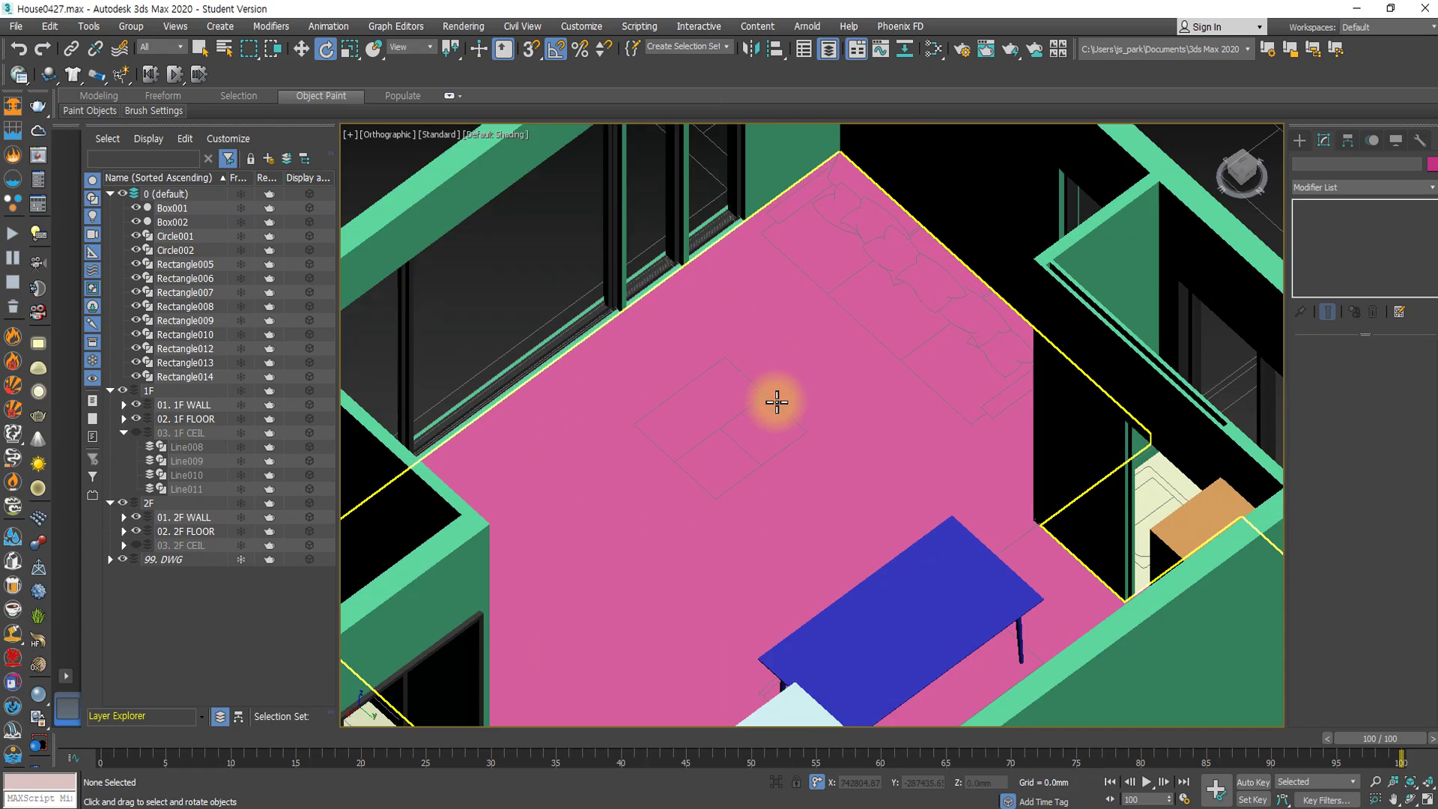
Look over the first floor's living room and kitchen from several angles, selecting the blanket on the bedroom bed.
scroll(895, 467, "up", 2)
middle_click_drag(895, 467, 796, 472, "alt")
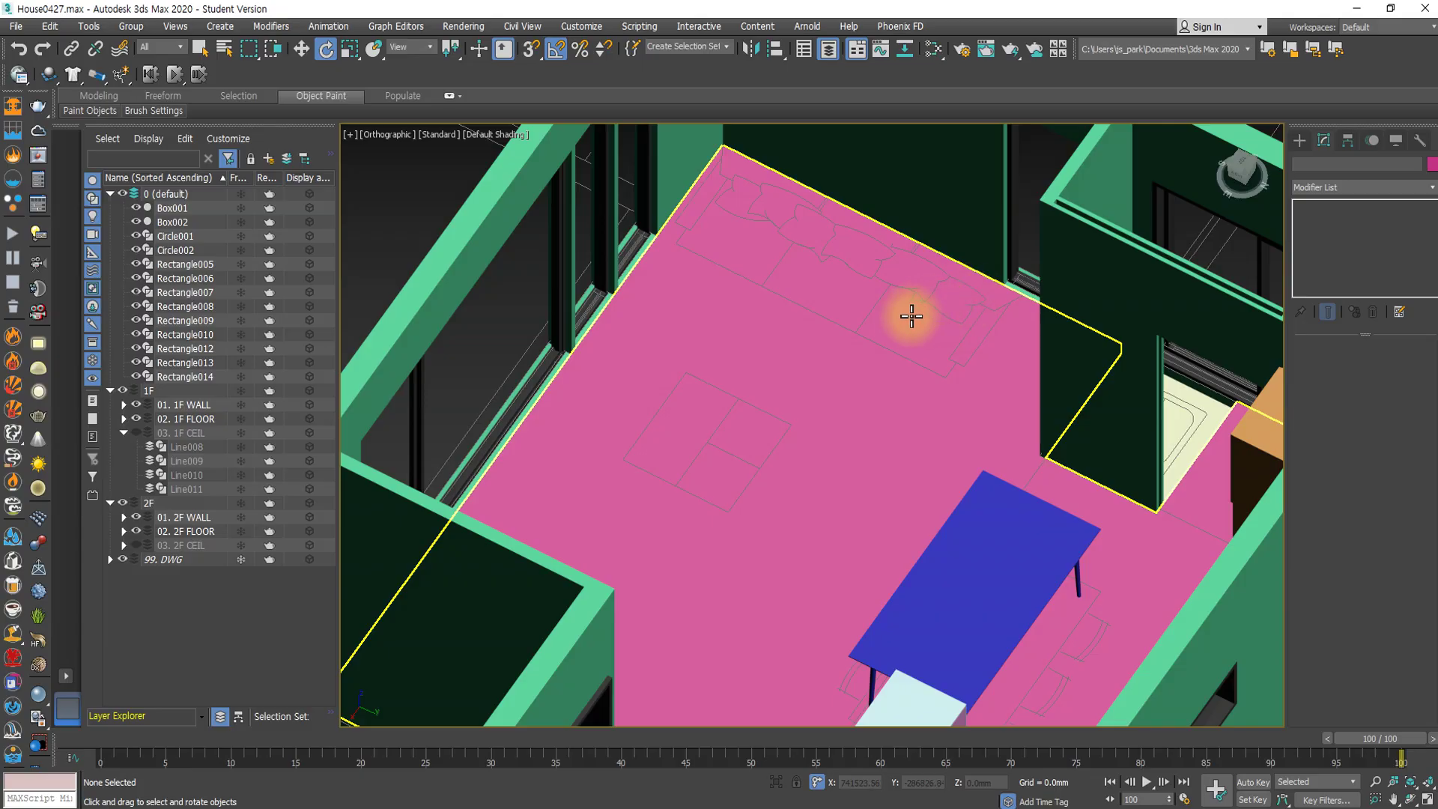
scroll(783, 307, "down", 5)
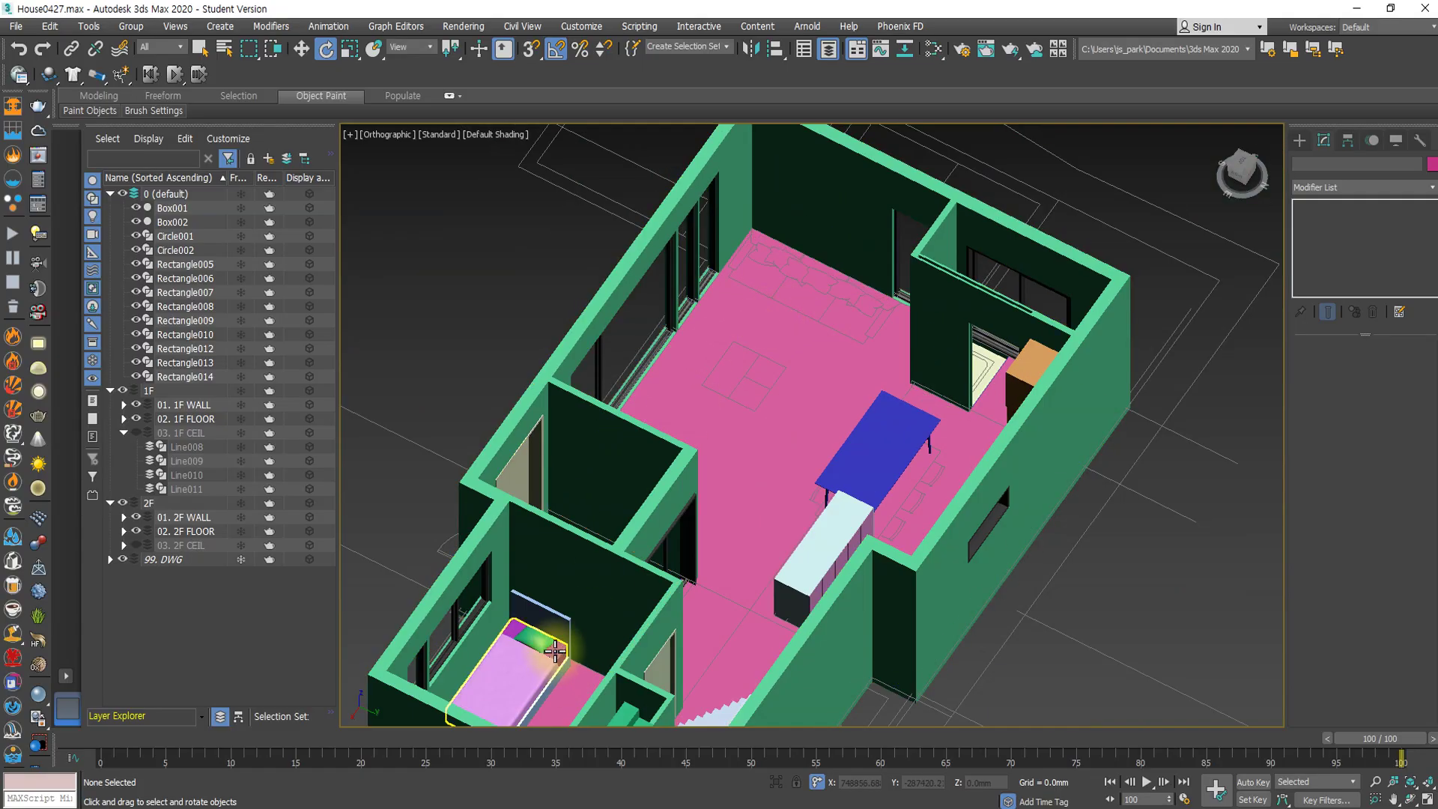
left_click(560, 659)
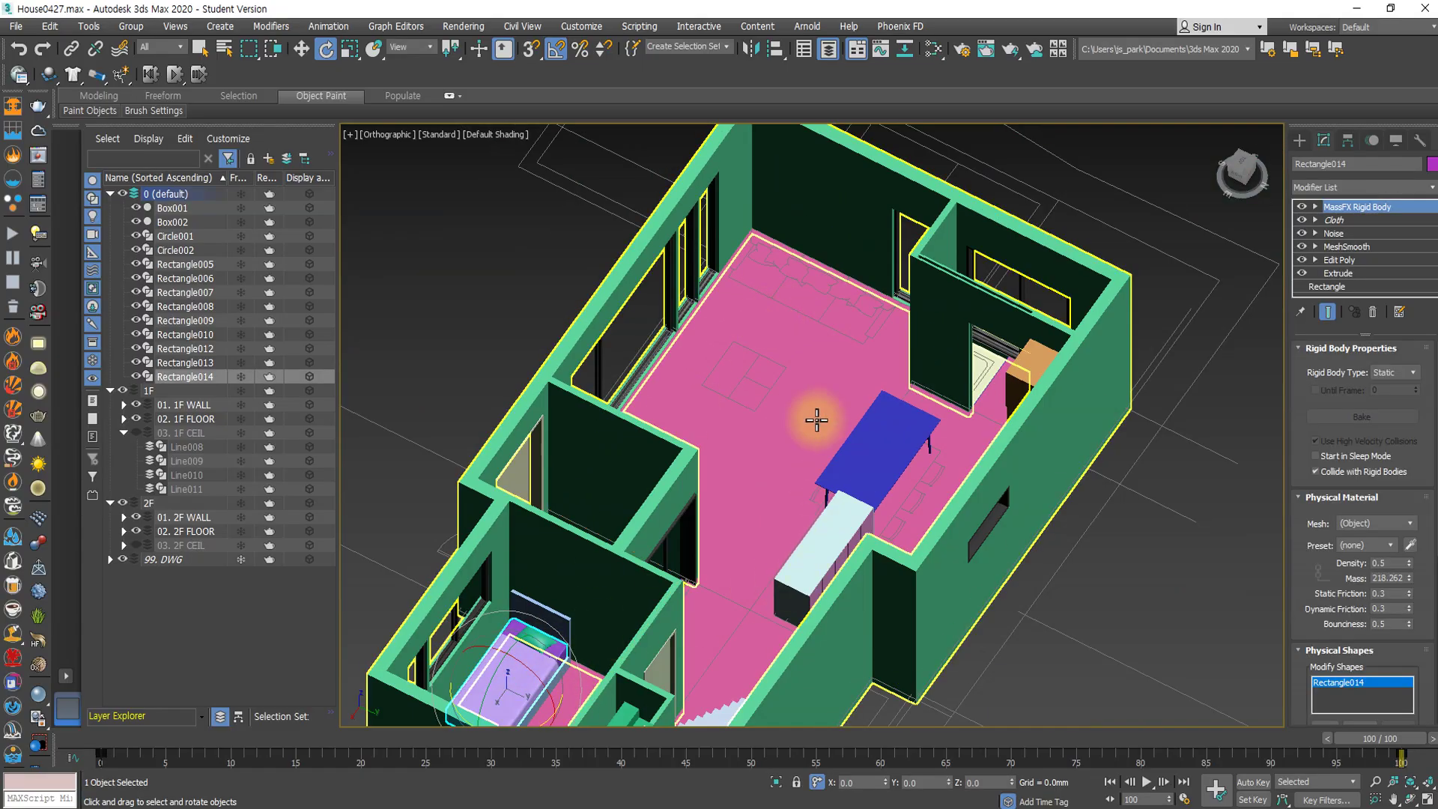
middle_click_drag(826, 365, 915, 351, "alt")
middle_click_drag(595, 368, 936, 497)
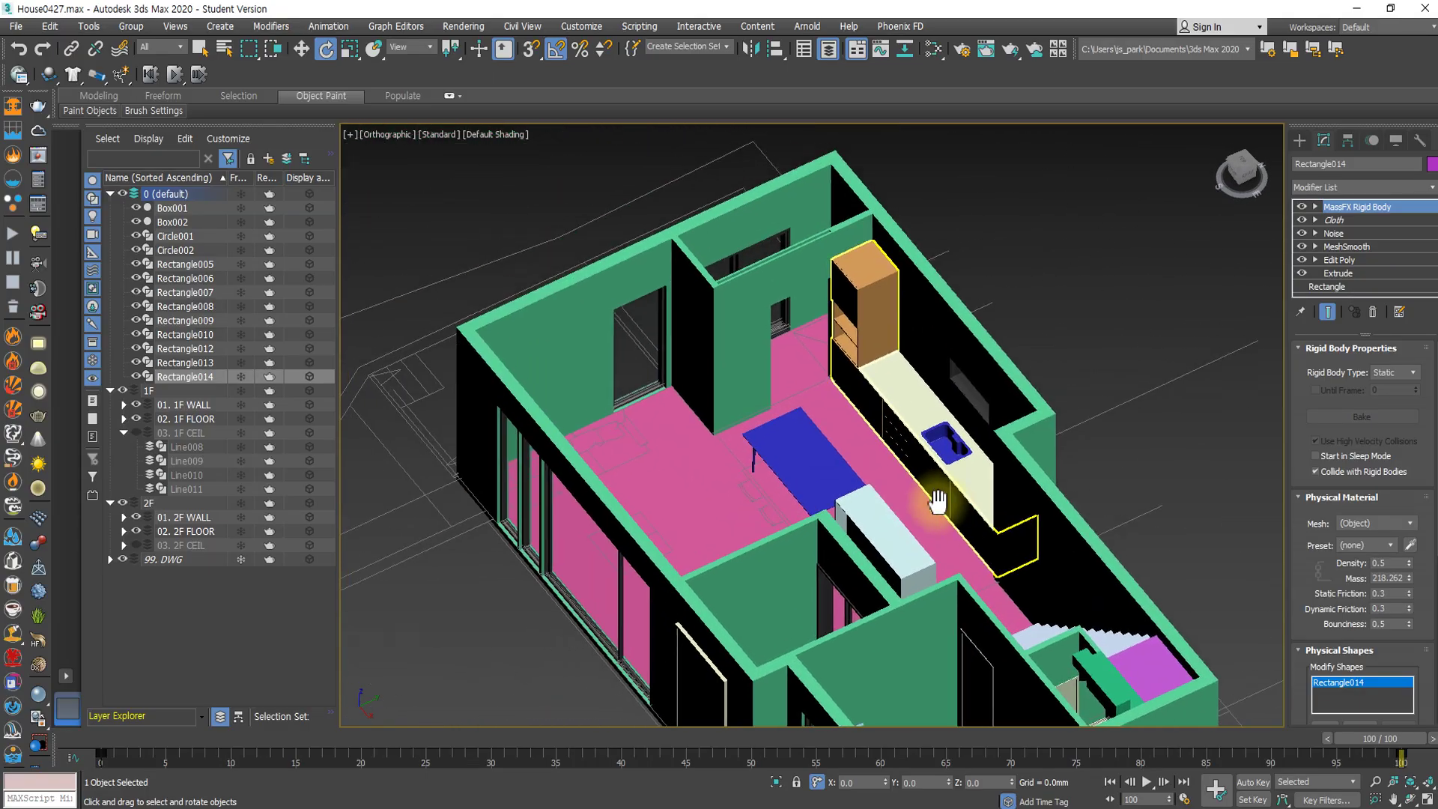
Examine the sofa and chair outlines on the first floor around the dining table, then the rest of the floor's layout.
scroll(635, 459, "up", 4)
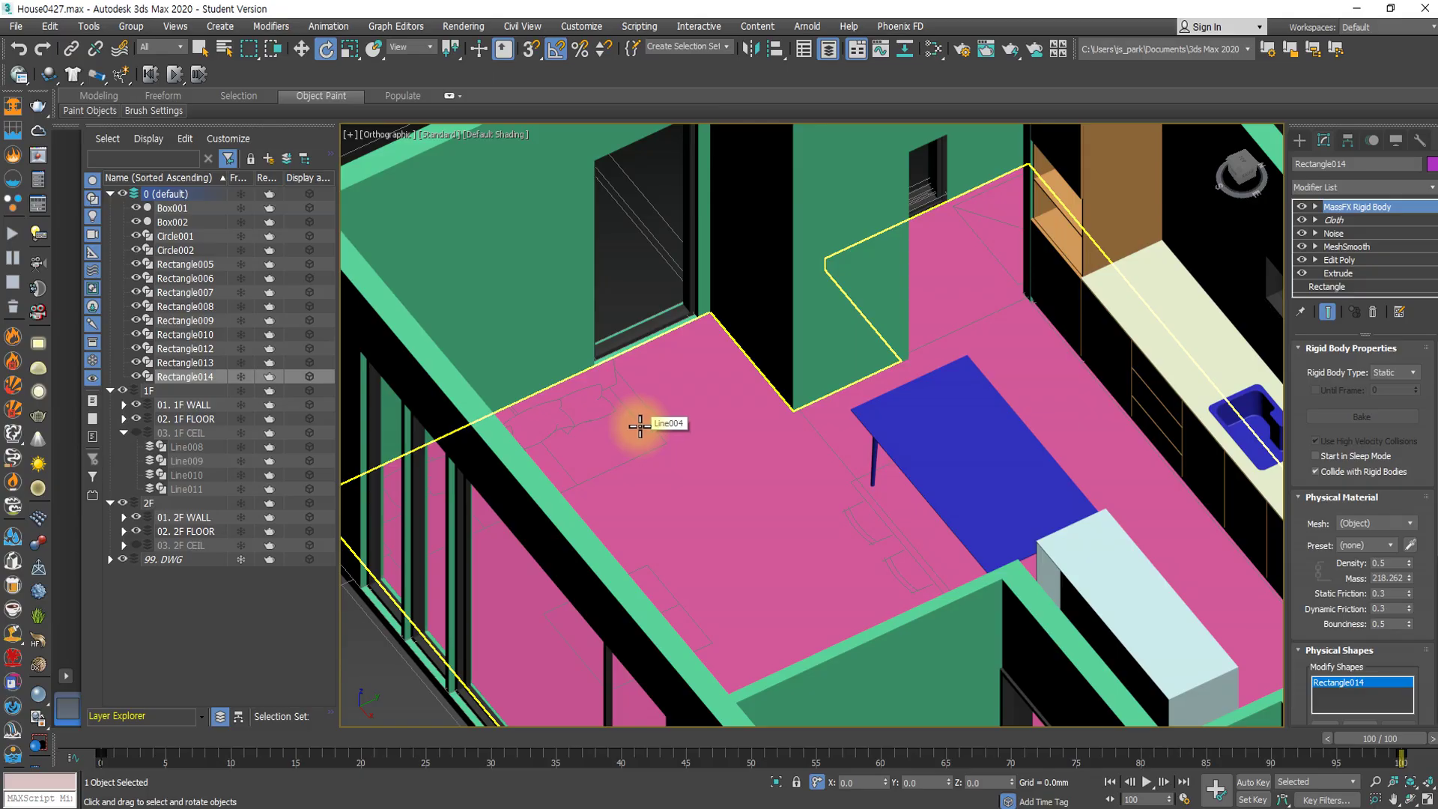
scroll(786, 397, "down", 3)
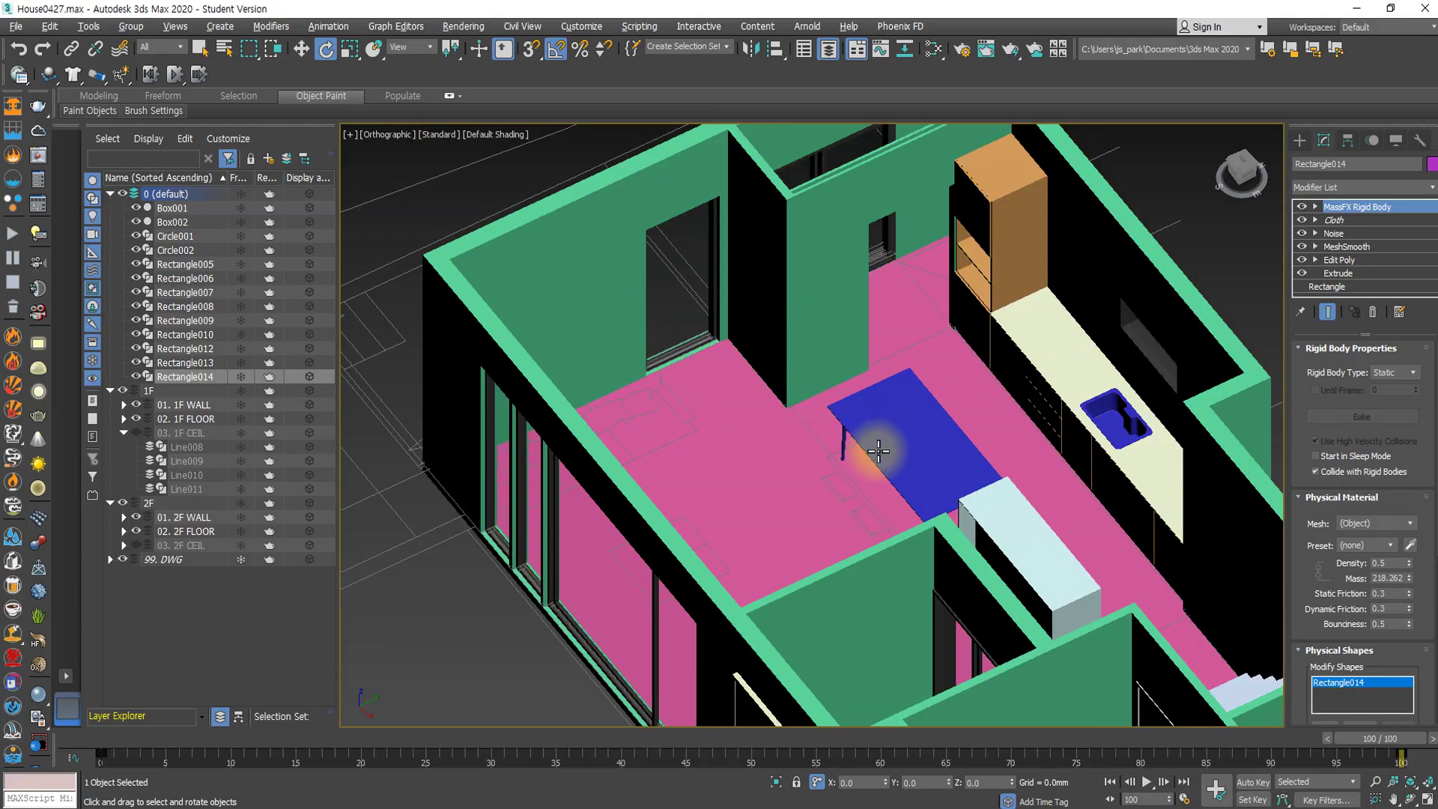
scroll(772, 537, "up", 5)
middle_click_drag(873, 450, 808, 417, "alt")
scroll(721, 532, "up", 4)
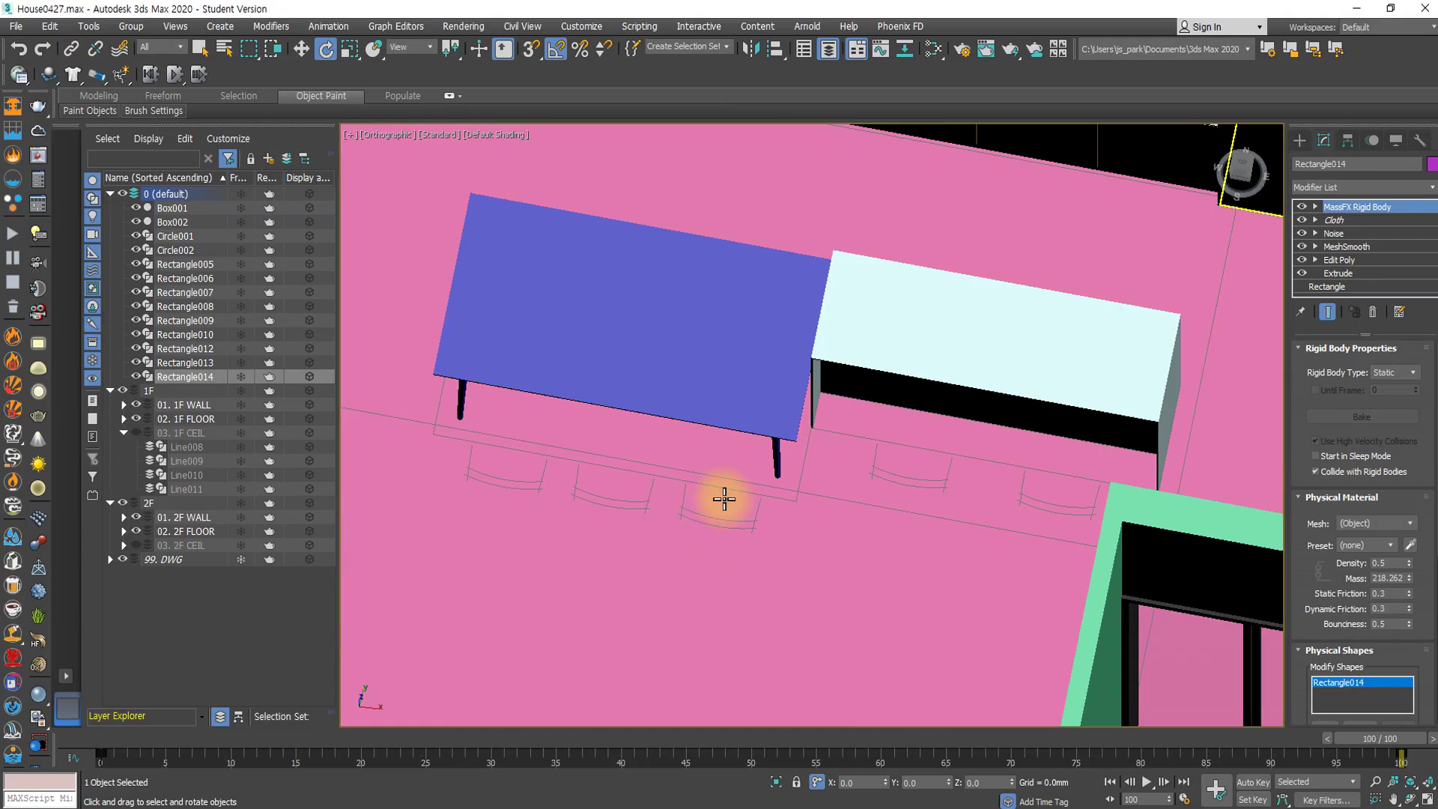
scroll(913, 473, "down", 5)
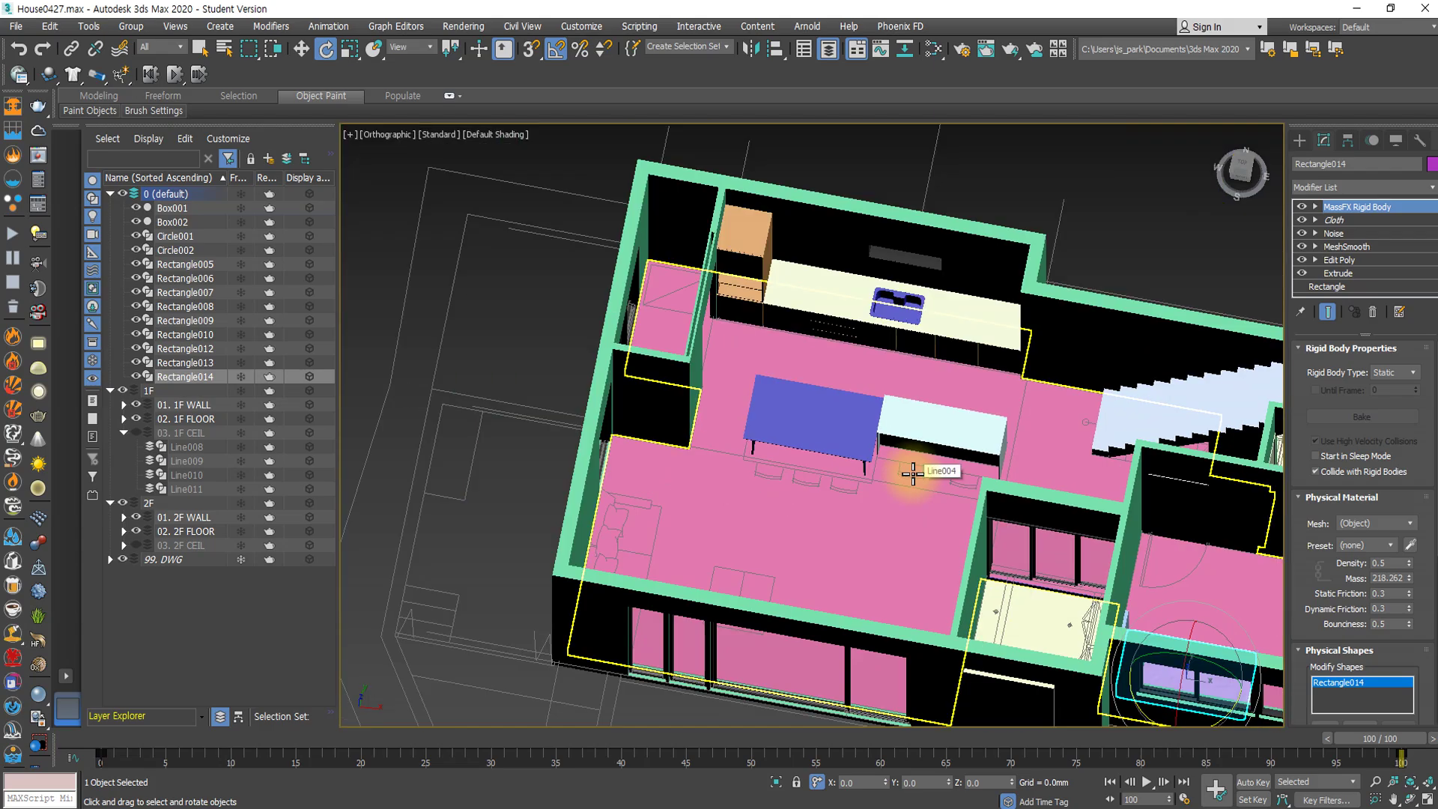
scroll(912, 473, "down", 3)
middle_click_drag(963, 481, 821, 456)
scroll(861, 532, "up", 5)
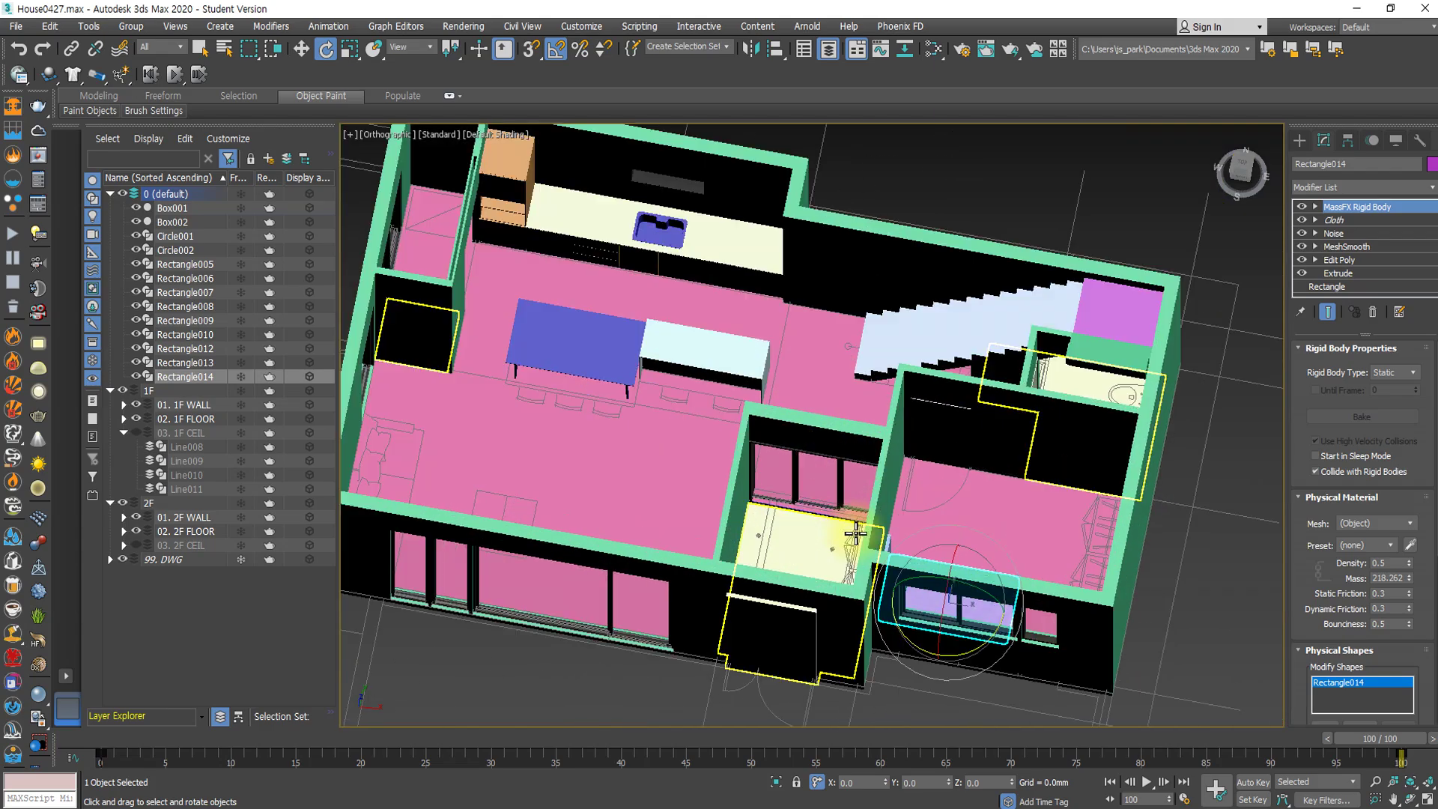
Locate the separate second-floor model beside the first floor and examine its rooms and windows.
scroll(852, 554, "down", 1)
middle_click_drag(852, 554, 818, 330, "alt")
scroll(818, 330, "down", 8)
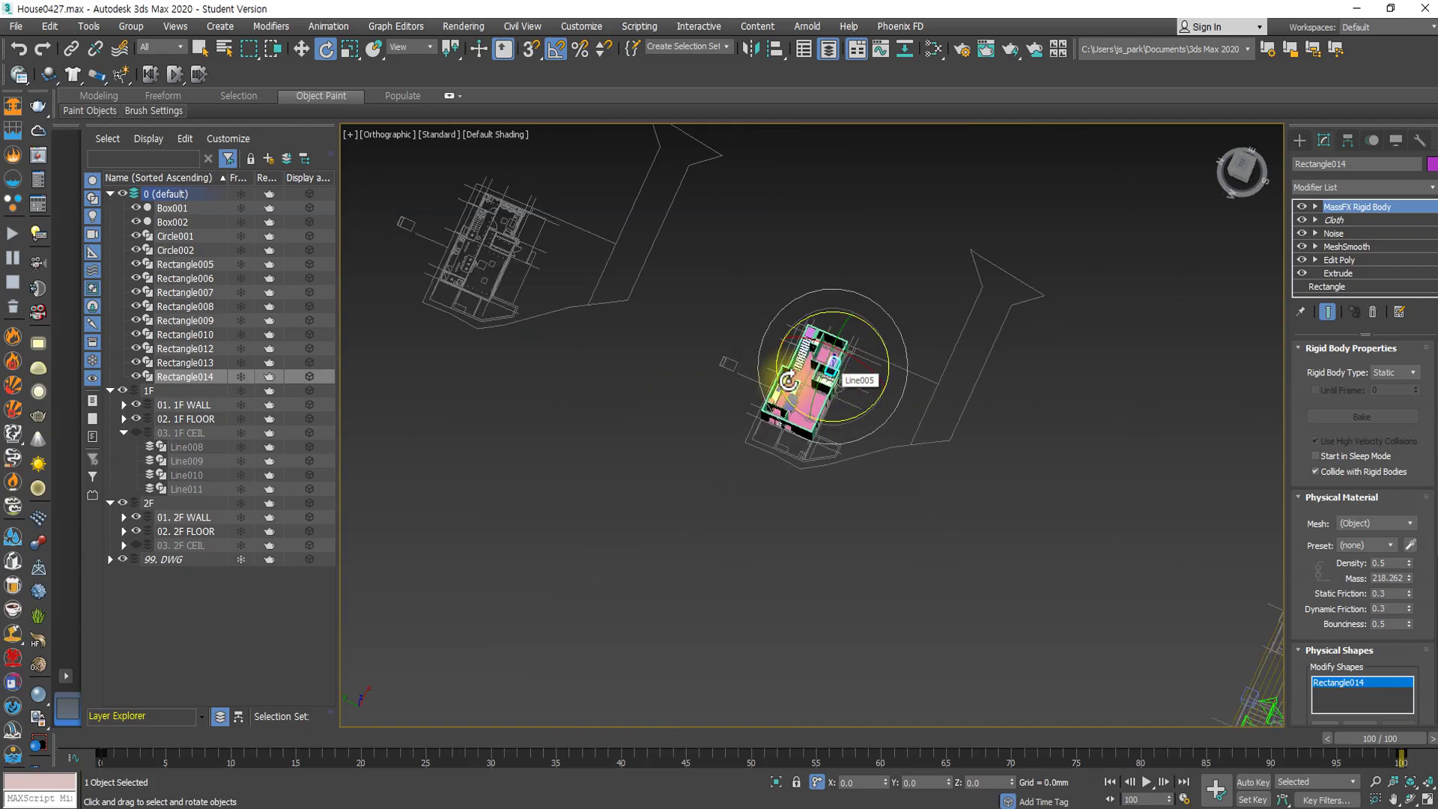
scroll(753, 375, "down", 4)
scroll(866, 266, "up", 4)
scroll(749, 259, "up", 3)
middle_click_drag(826, 398, 677, 199, "alt")
scroll(956, 593, "up", 5)
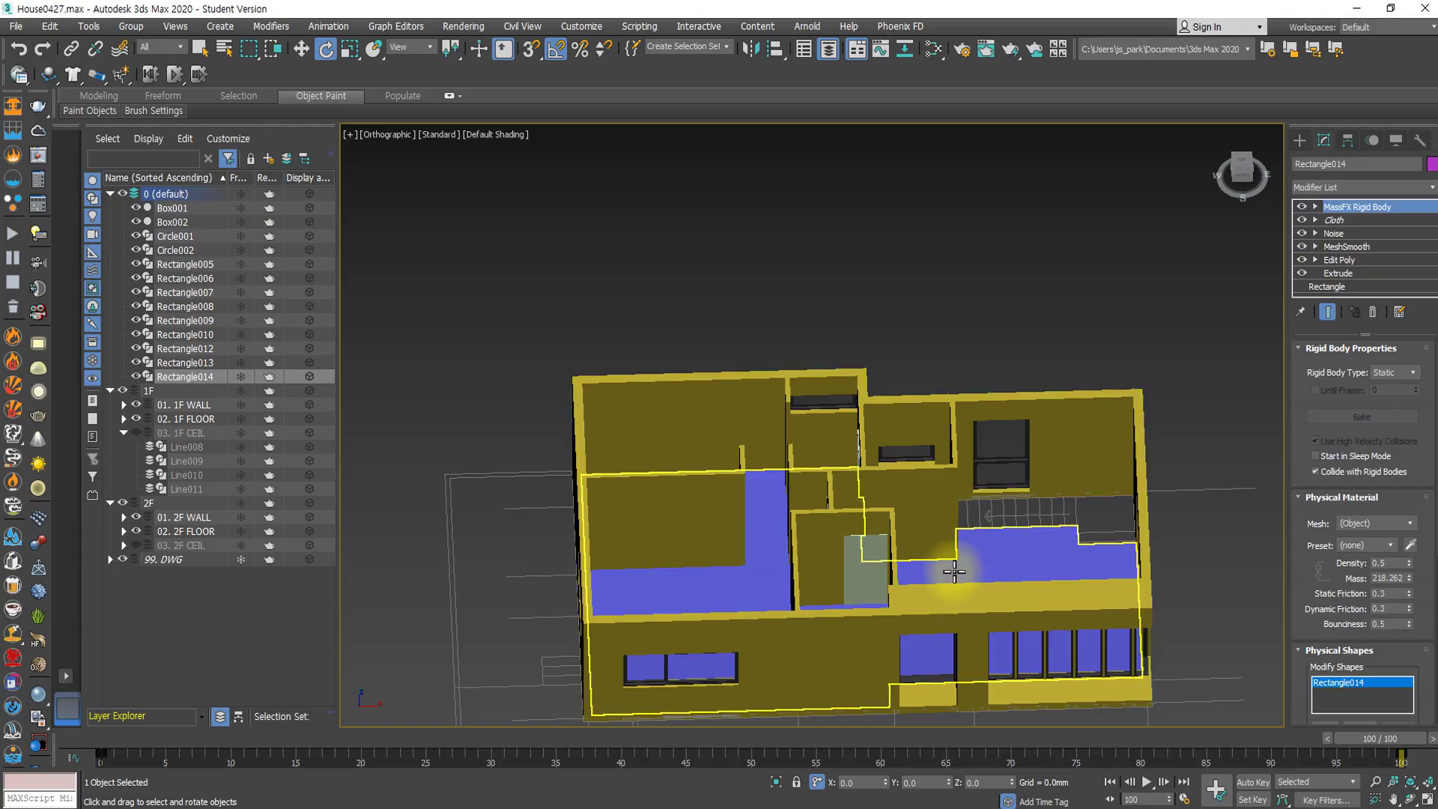
middle_click_drag(954, 572, 911, 397)
scroll(911, 398, "up", 3)
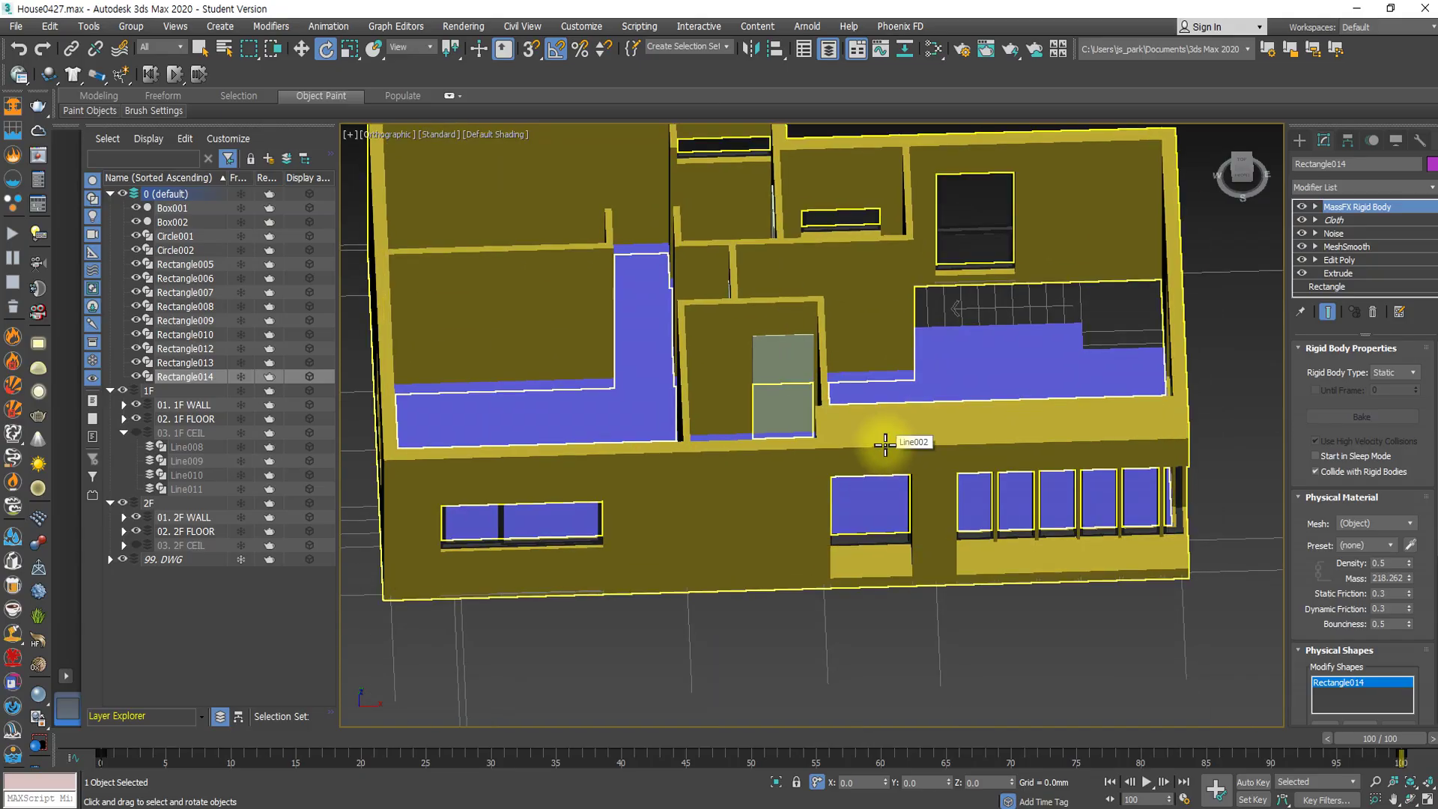
scroll(884, 445, "down", 6)
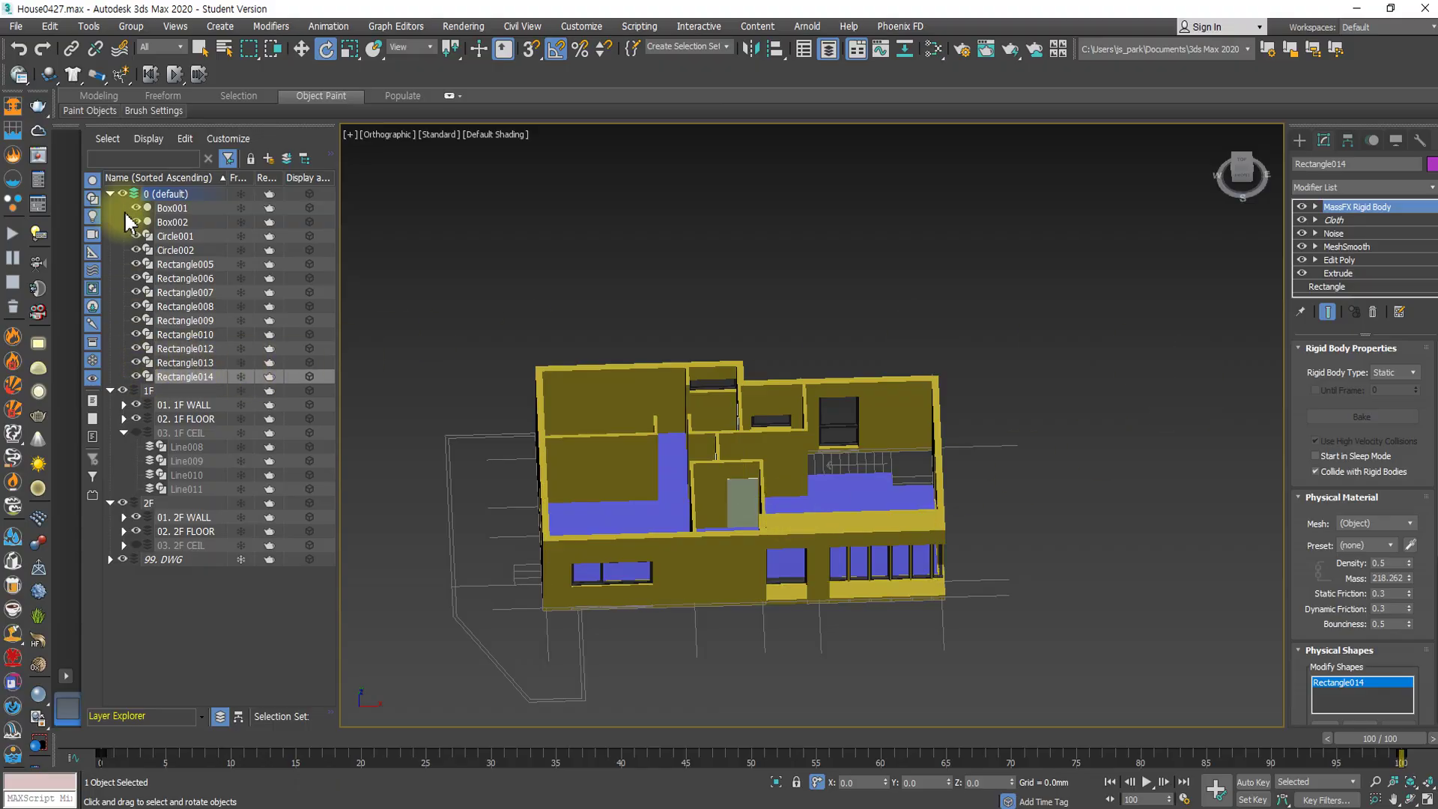
Collapse the 0 (default) layer and unhide the 03. 1F CEIL and 03. 2F CEIL ceiling layers.
left_click(112, 193)
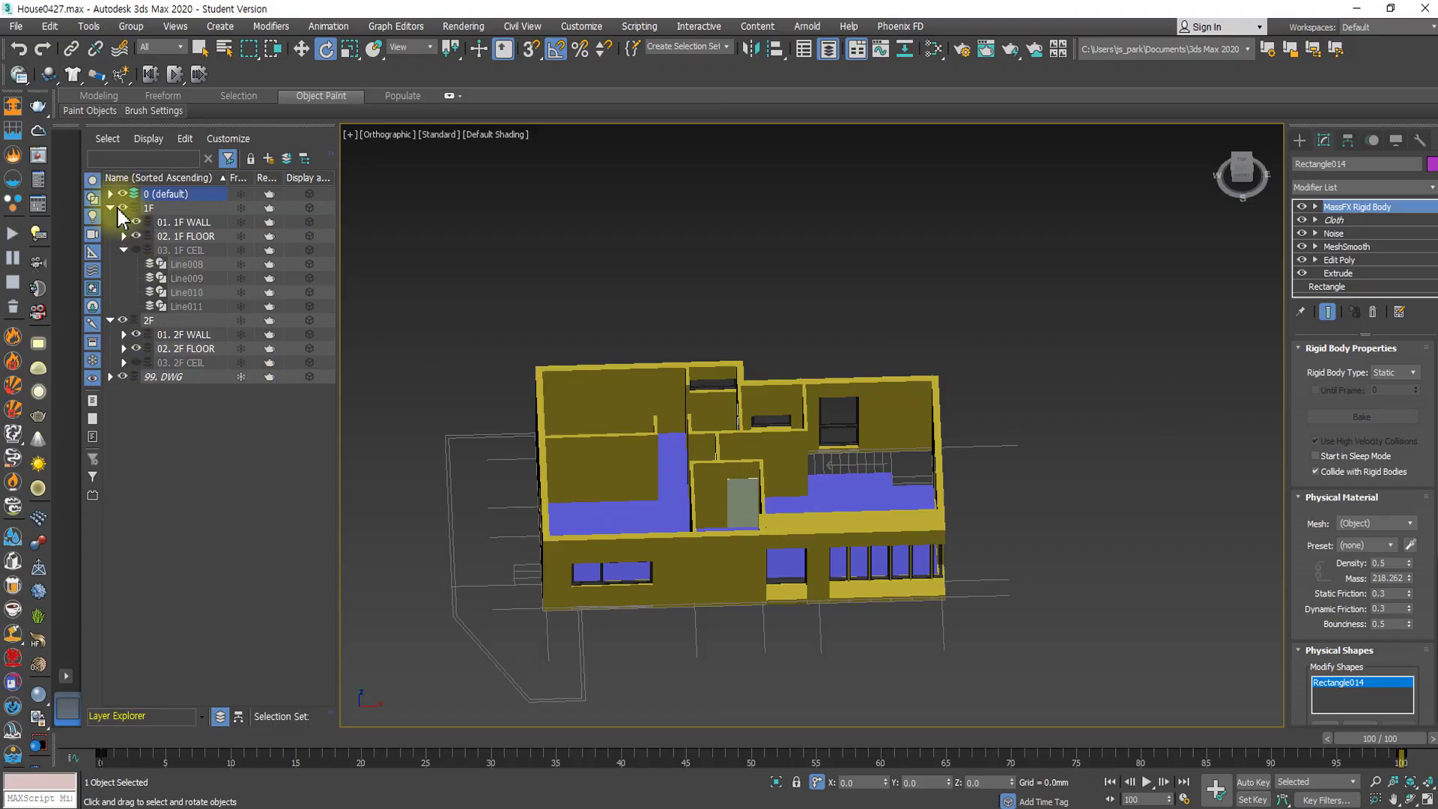
left_click(136, 250)
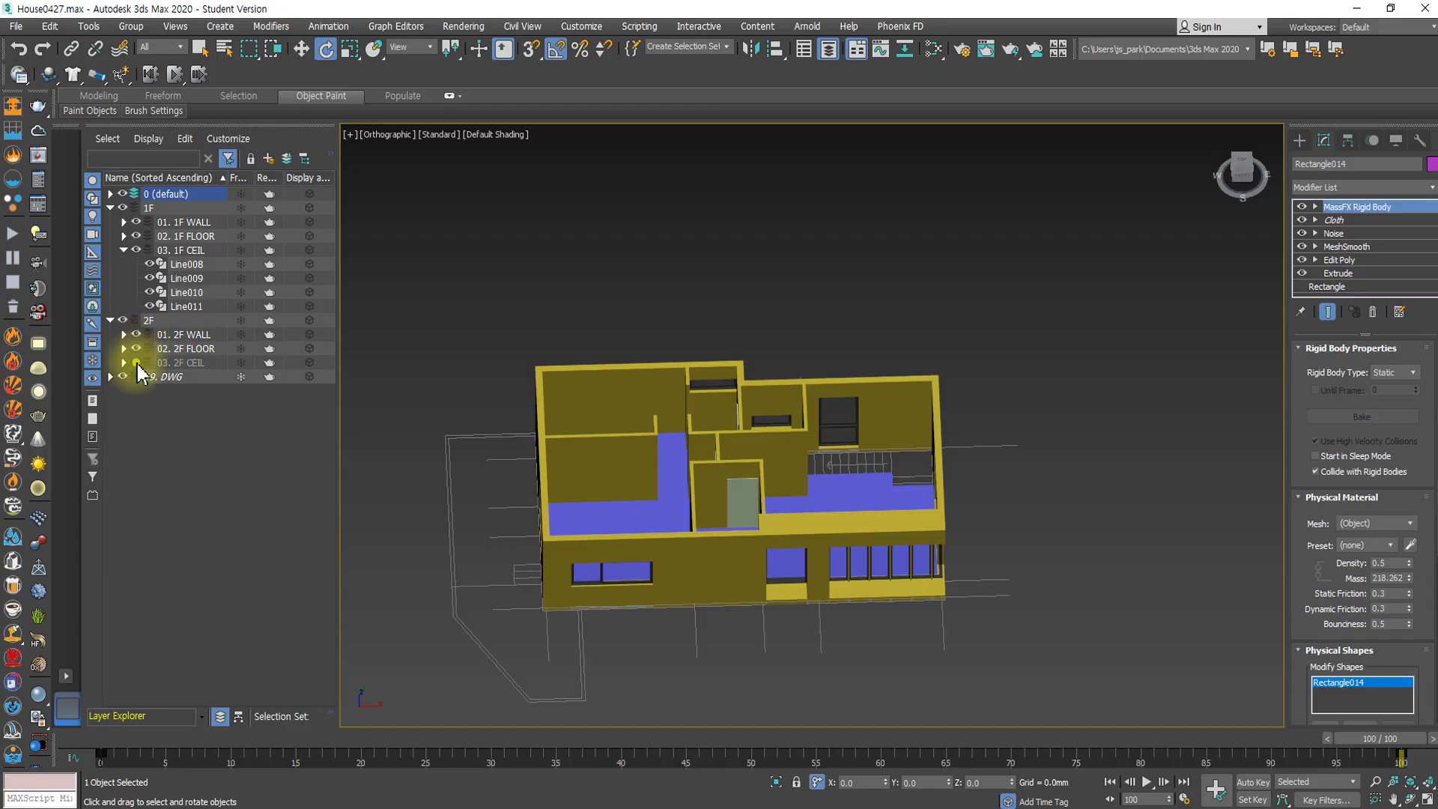
left_click(136, 362)
middle_click_drag(855, 387, 1030, 327)
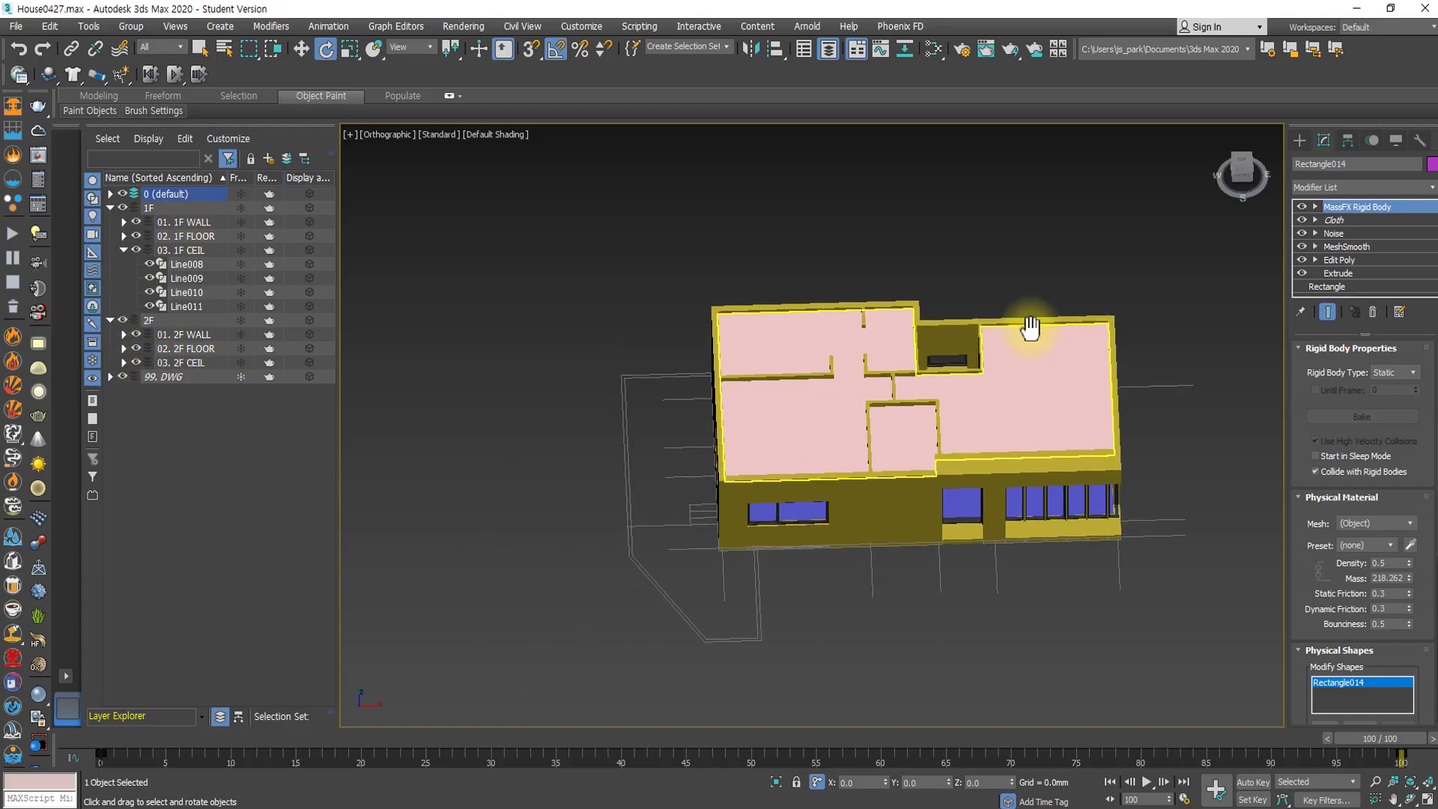
Select all second-floor walls, windows, doors, floor and ceiling objects, frame them in the Front view and lock the selection.
scroll(995, 359, "down", 6)
left_click_drag(1098, 434, 841, 270)
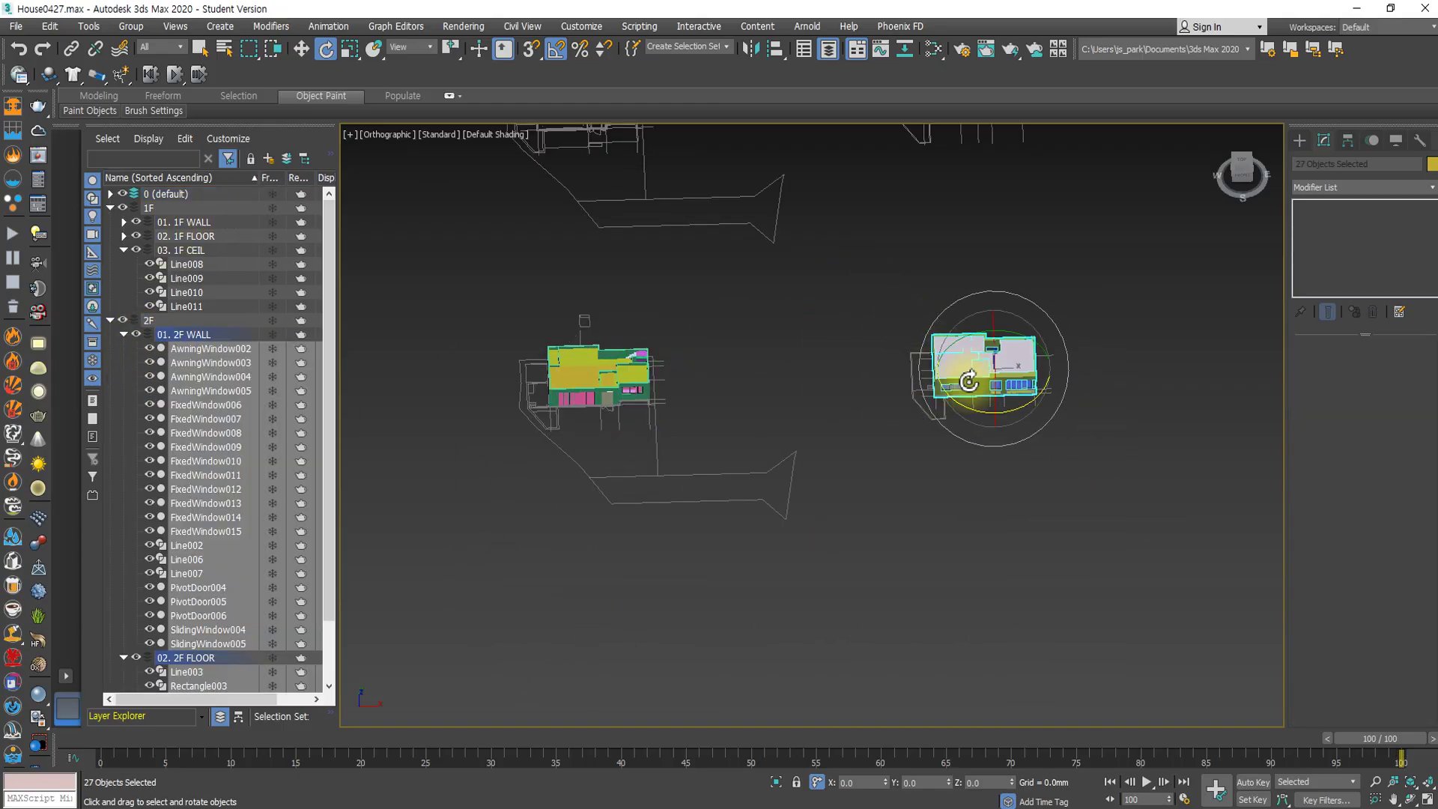
key("f")
key("z")
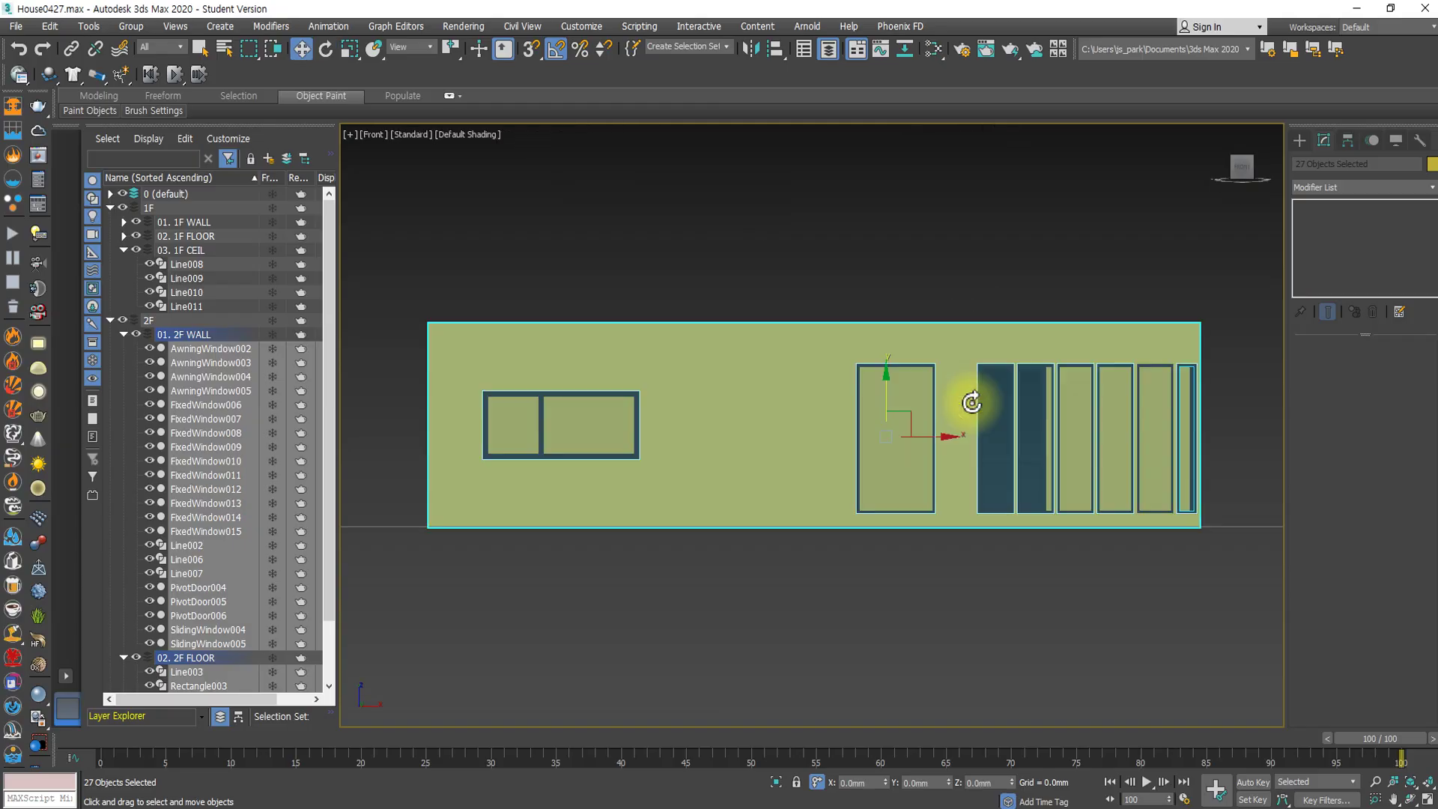
scroll(974, 403, "down", 6)
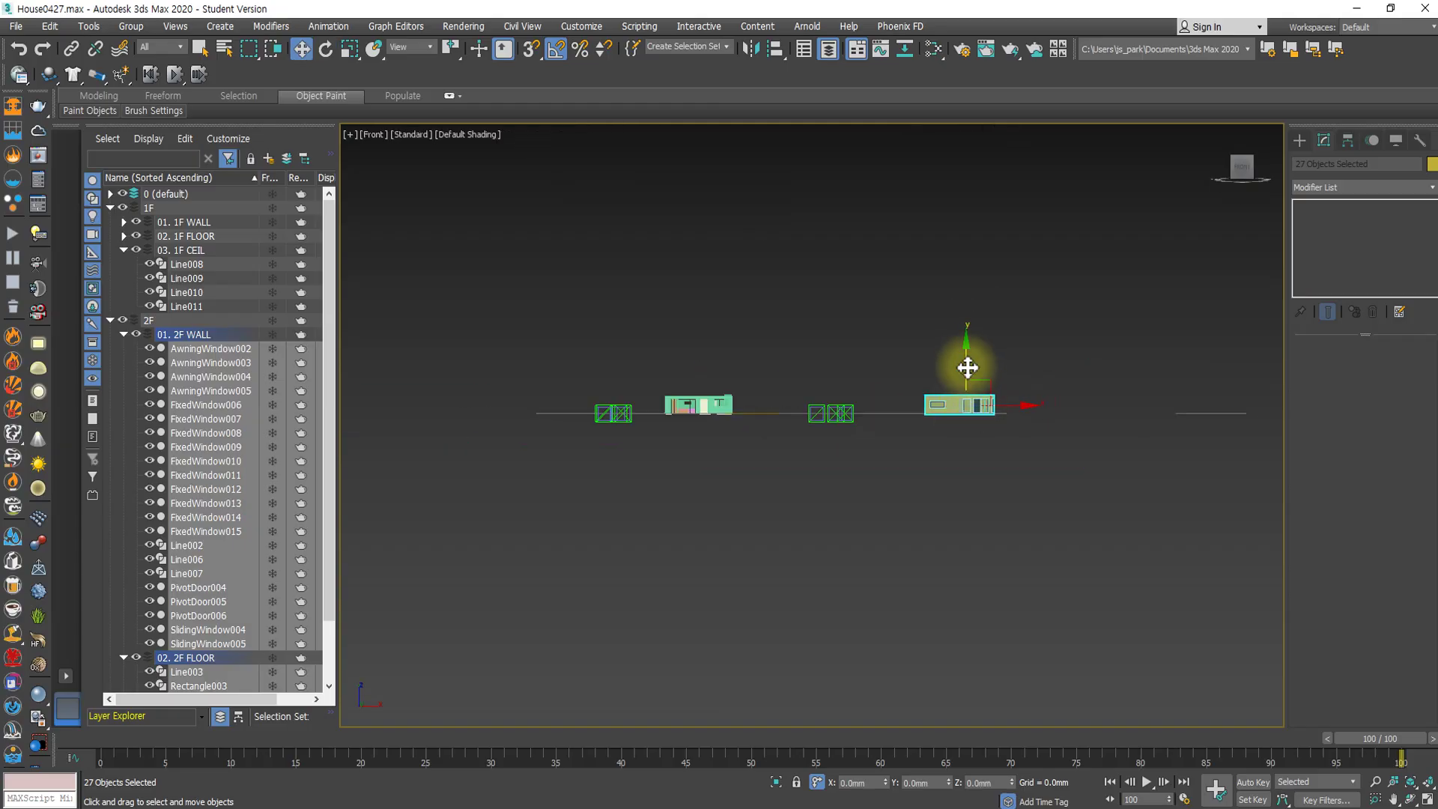
scroll(969, 428, "up", 4)
scroll(948, 413, "up", 4)
scroll(860, 394, "down", 5)
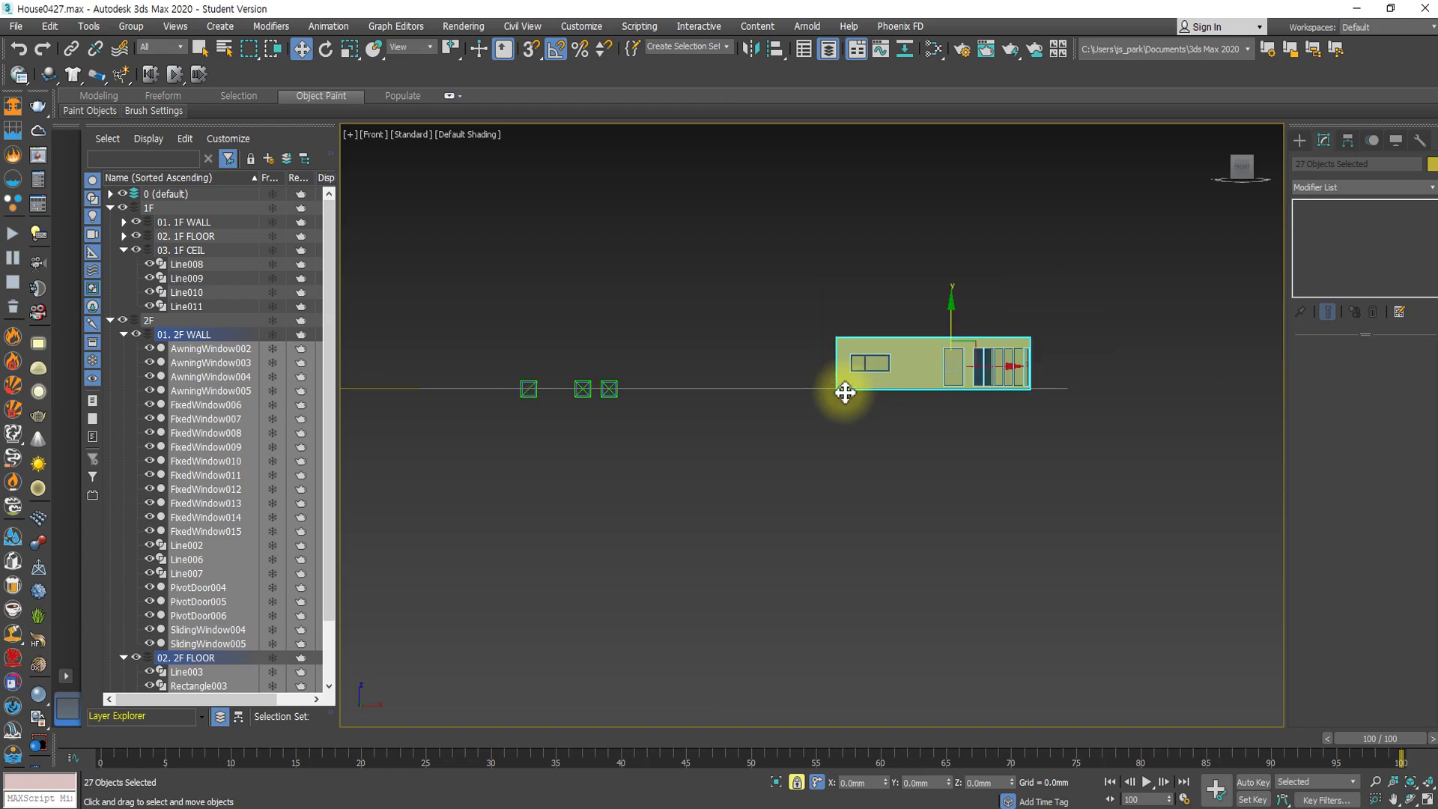
Compare the two floors' positions from the front, and study the second-floor plan from above in wireframe.
middle_click_drag(590, 396, 853, 418)
scroll(854, 417, "down", 1)
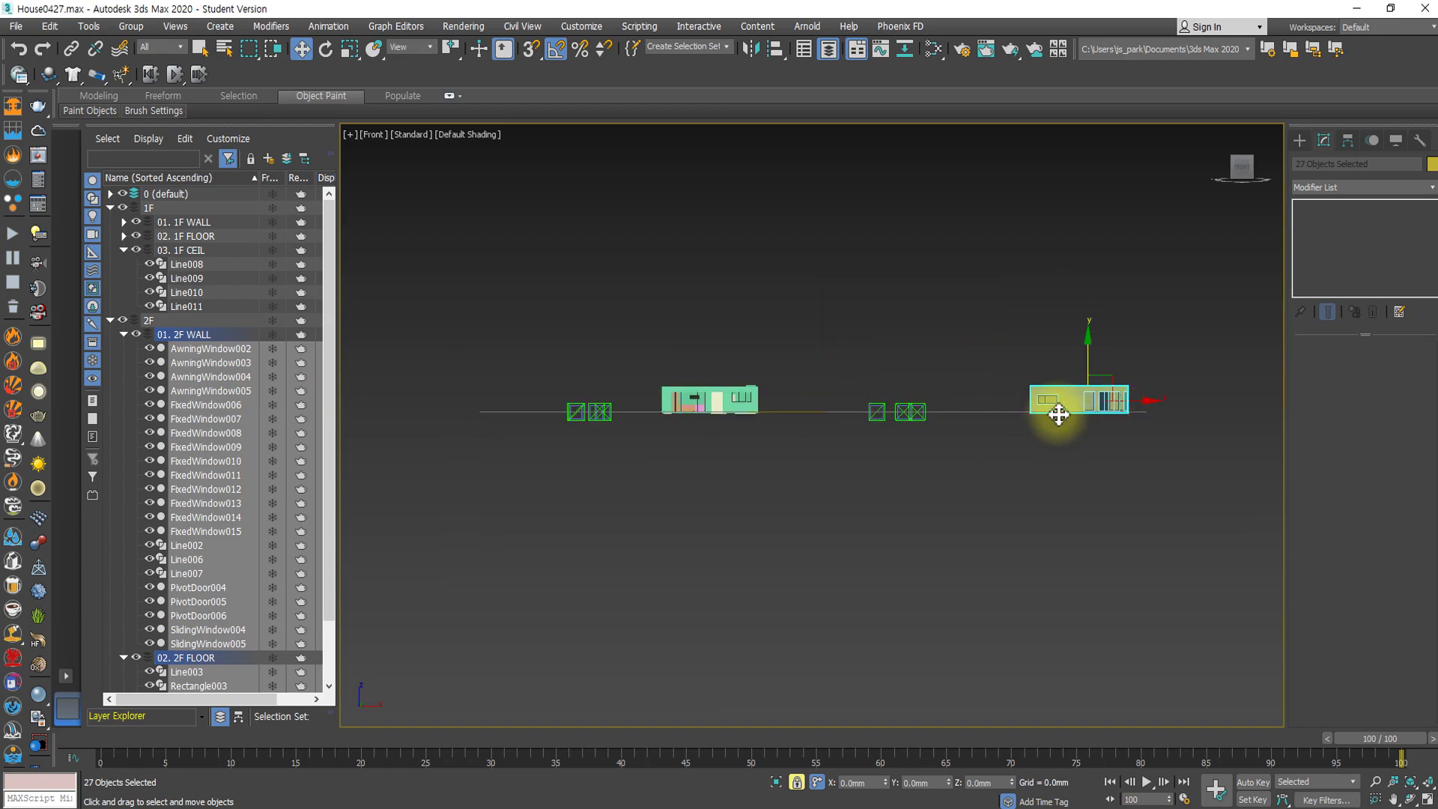
key("t")
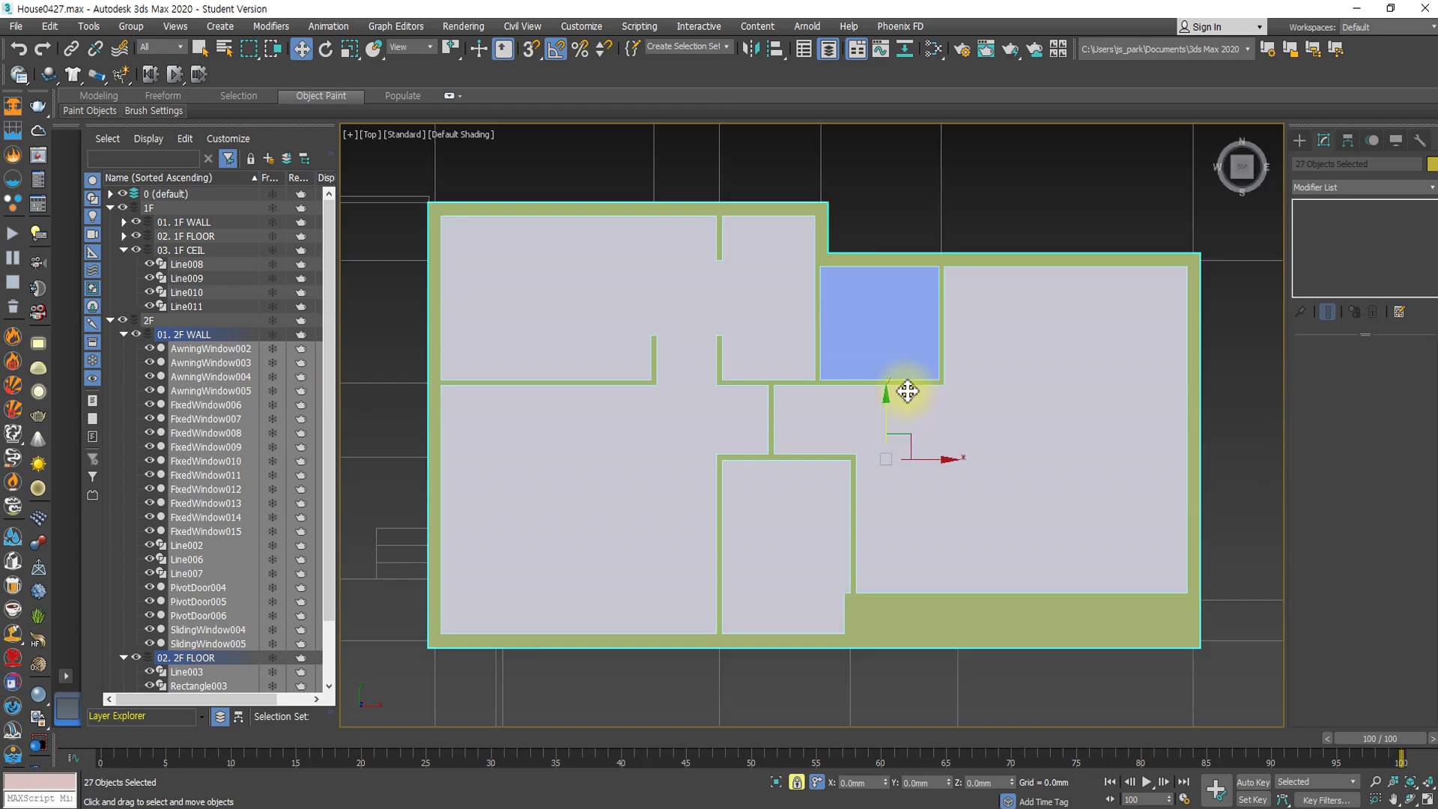
key("F3")
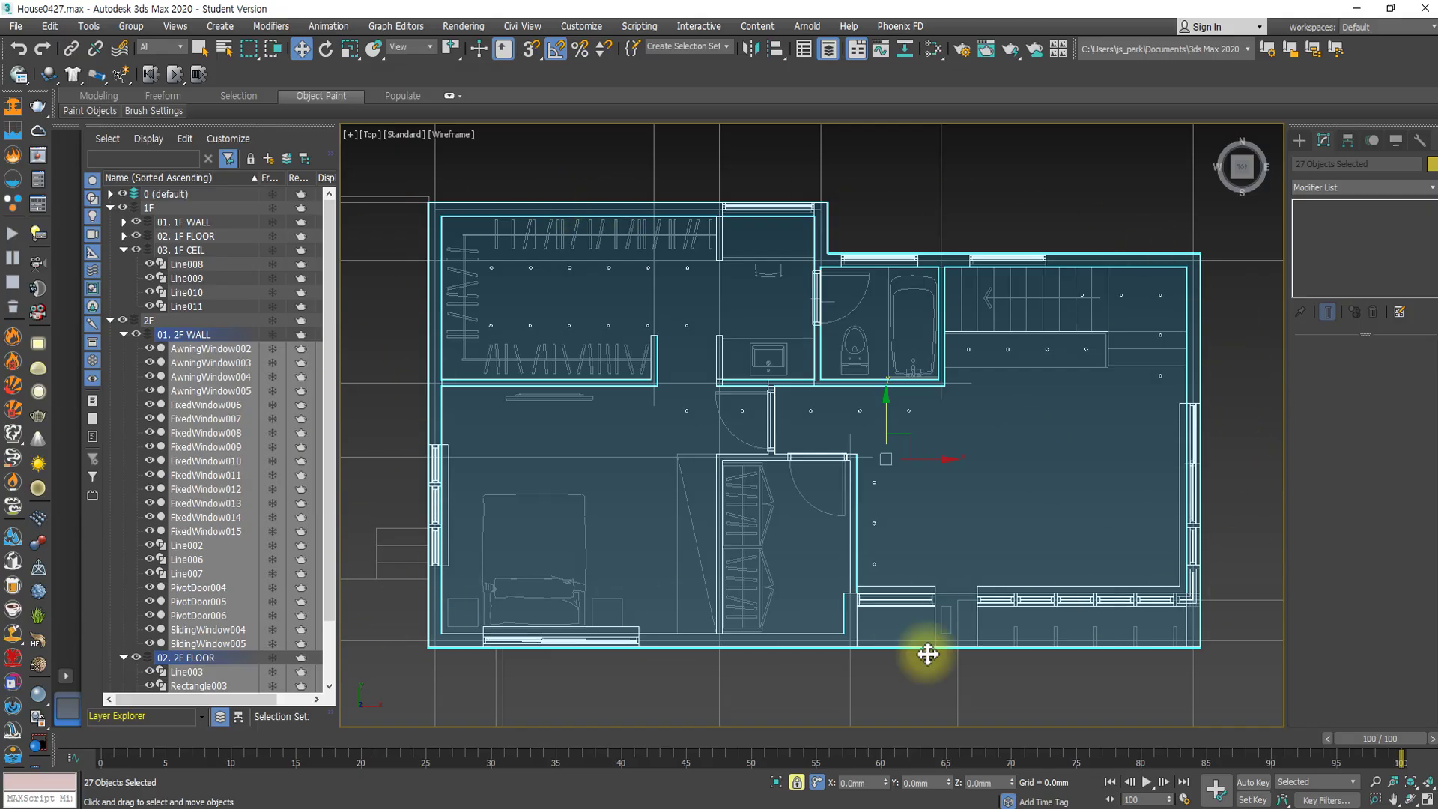
scroll(512, 413, "down", 6)
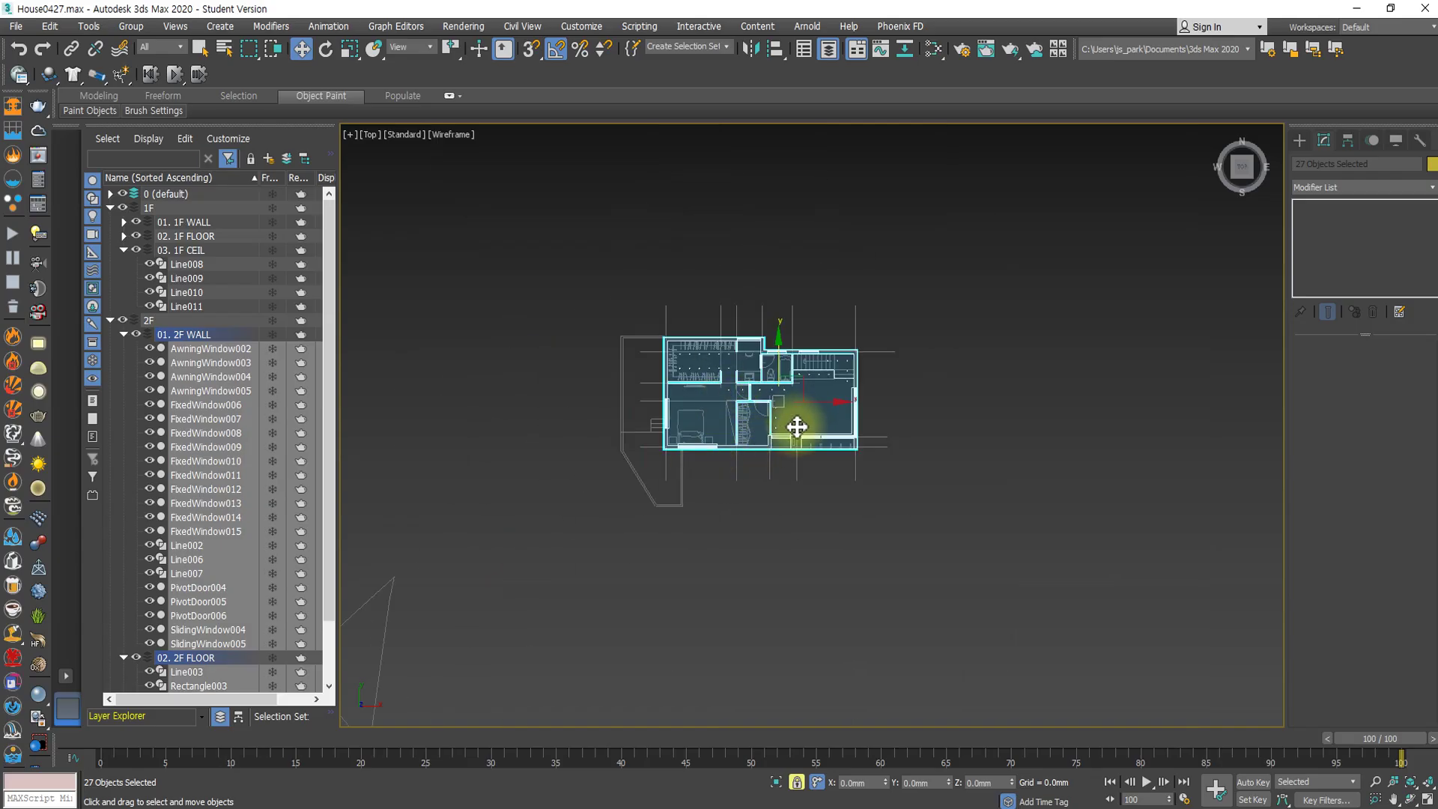
scroll(773, 444, "up", 5)
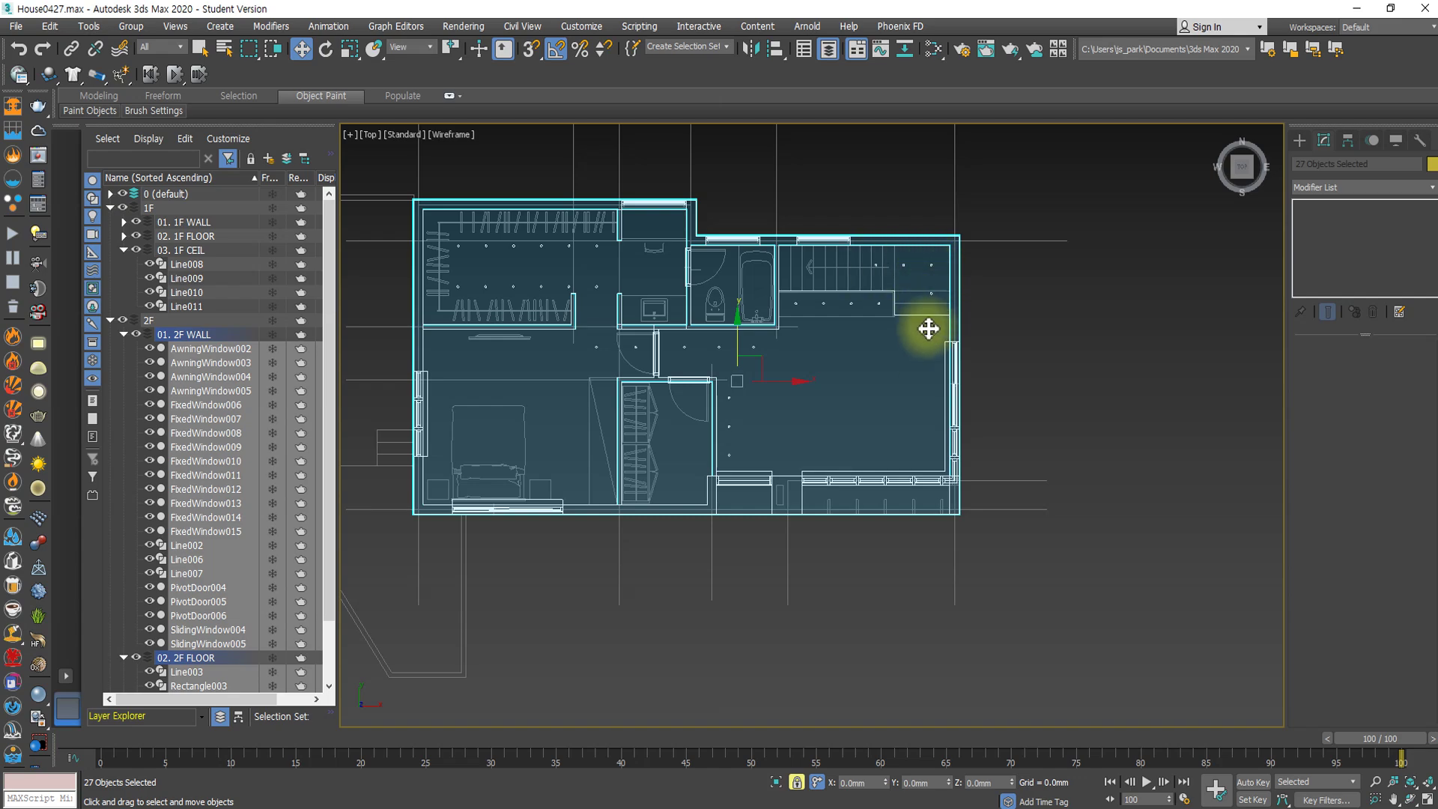
scroll(822, 338, "down", 2)
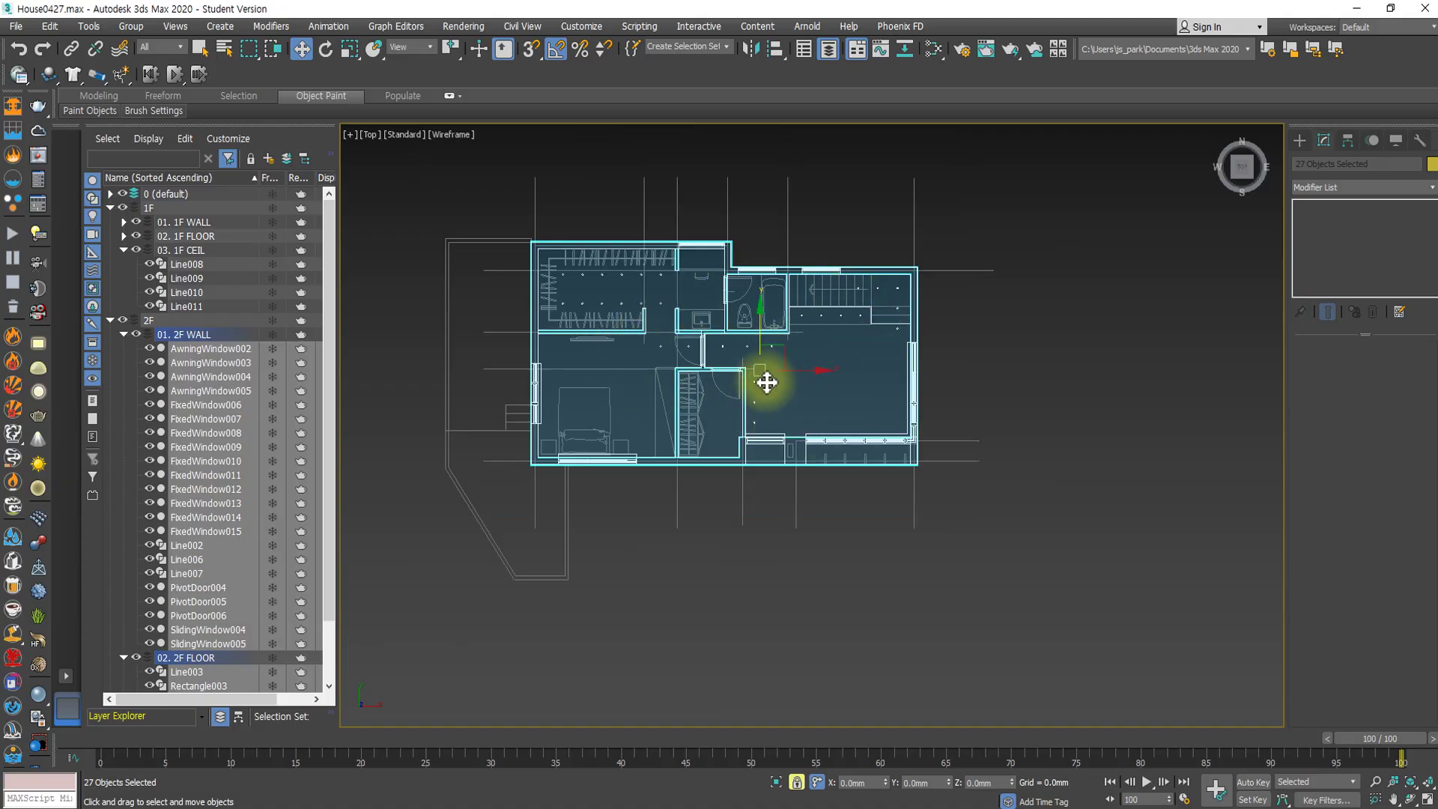
Move the selected second floor in the Front view with 3D snapping so it sits on top of the first floor.
key("f")
scroll(818, 392, "down", 6)
middle_click_drag(818, 402, 1013, 383)
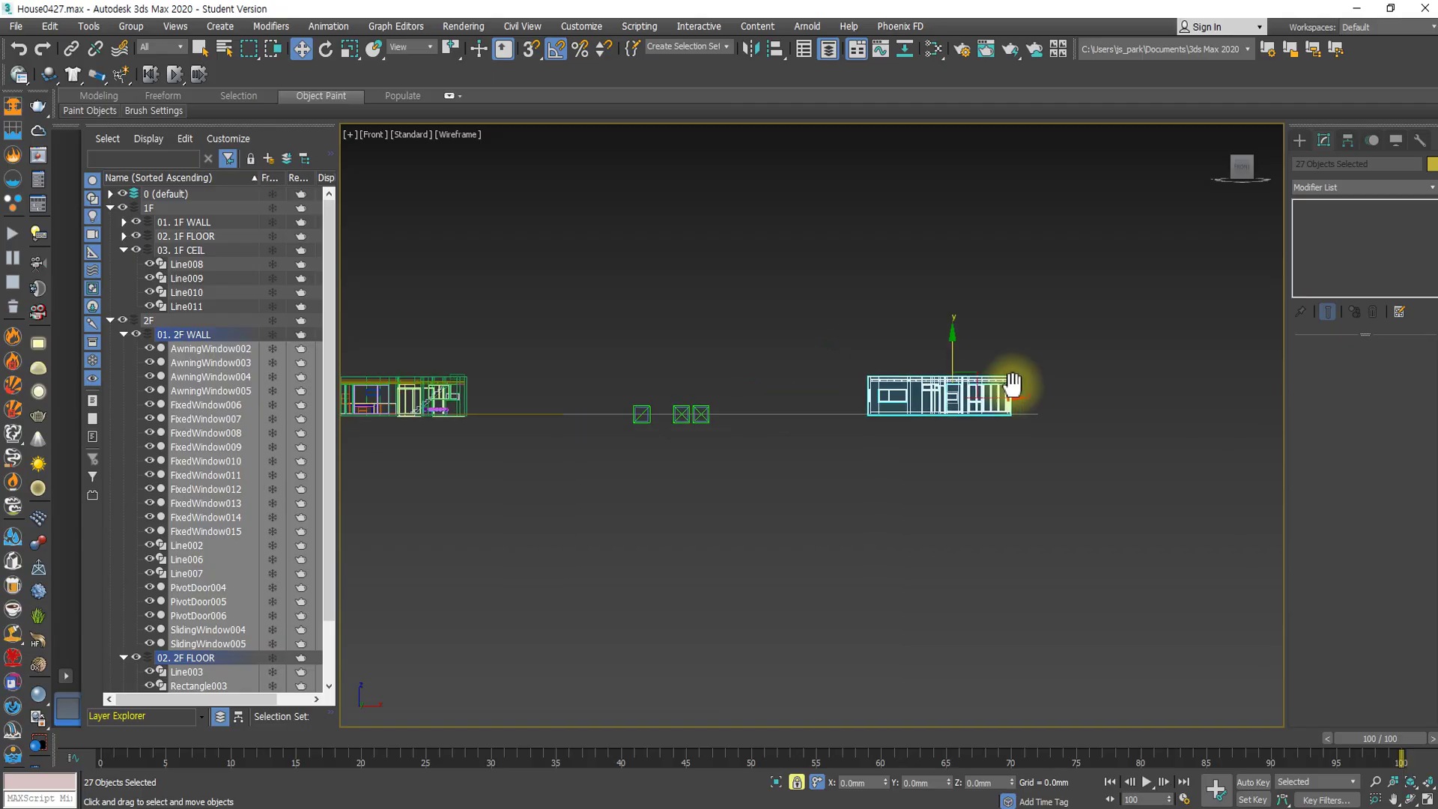
scroll(1012, 384, "down", 2)
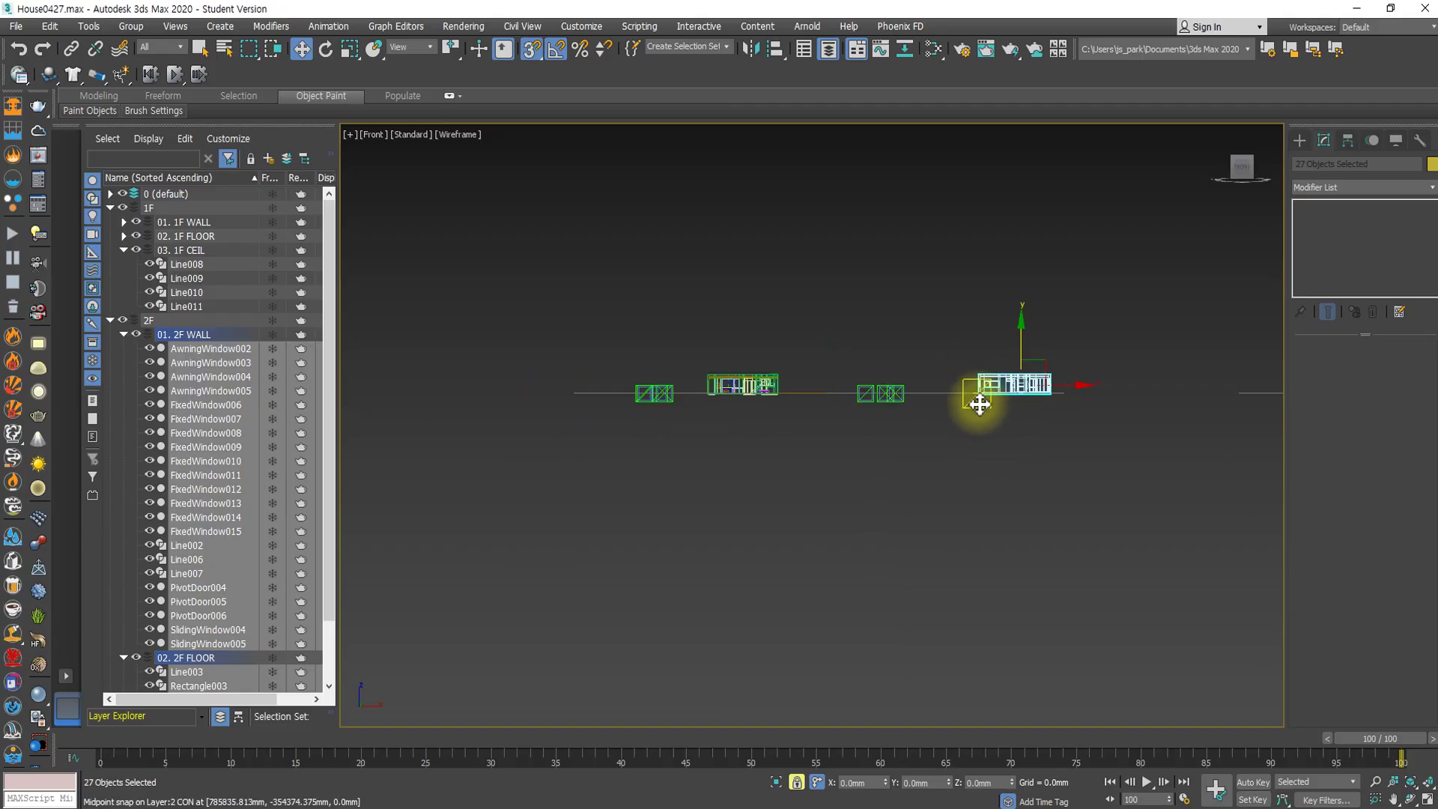
scroll(979, 404, "up", 4)
left_click_drag(959, 375, 608, 327)
scroll(942, 221, "down", 4)
scroll(745, 239, "up", 4)
scroll(975, 334, "down", 5)
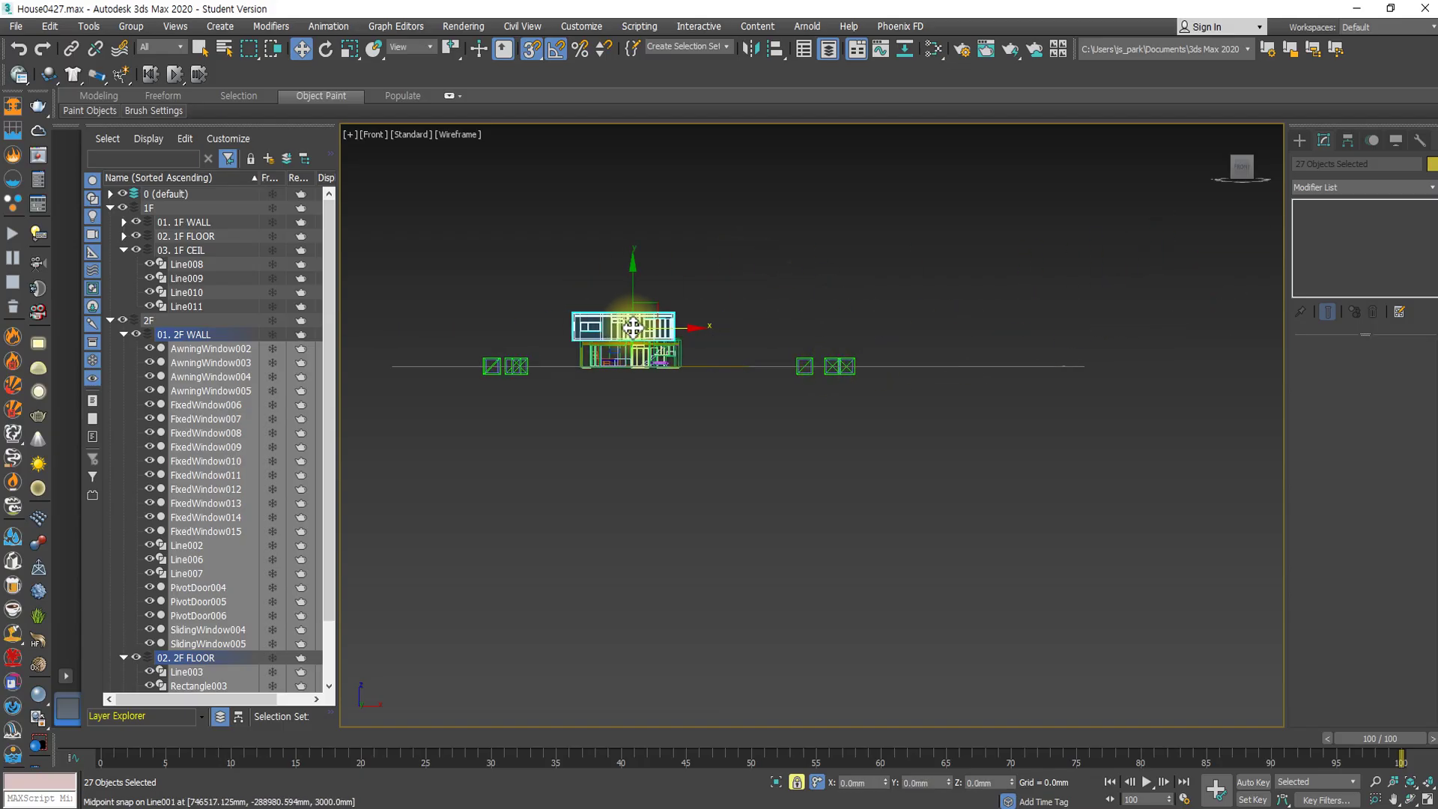
Align the second floor over the first in the Top view by snapping its lower-right outer wall corner to the first floor's corner.
key("t")
scroll(963, 483, "up", 5)
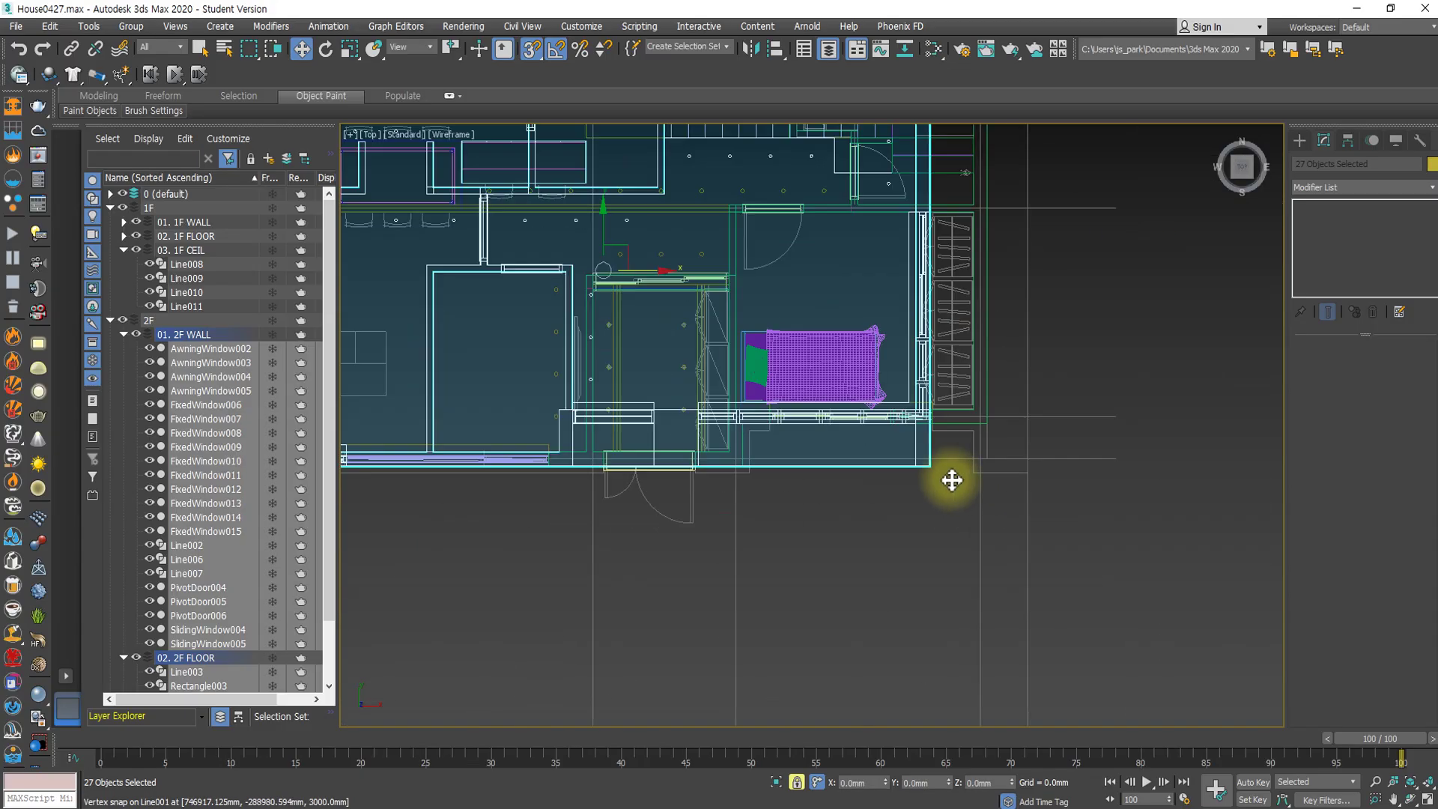
left_click_drag(930, 468, 988, 461)
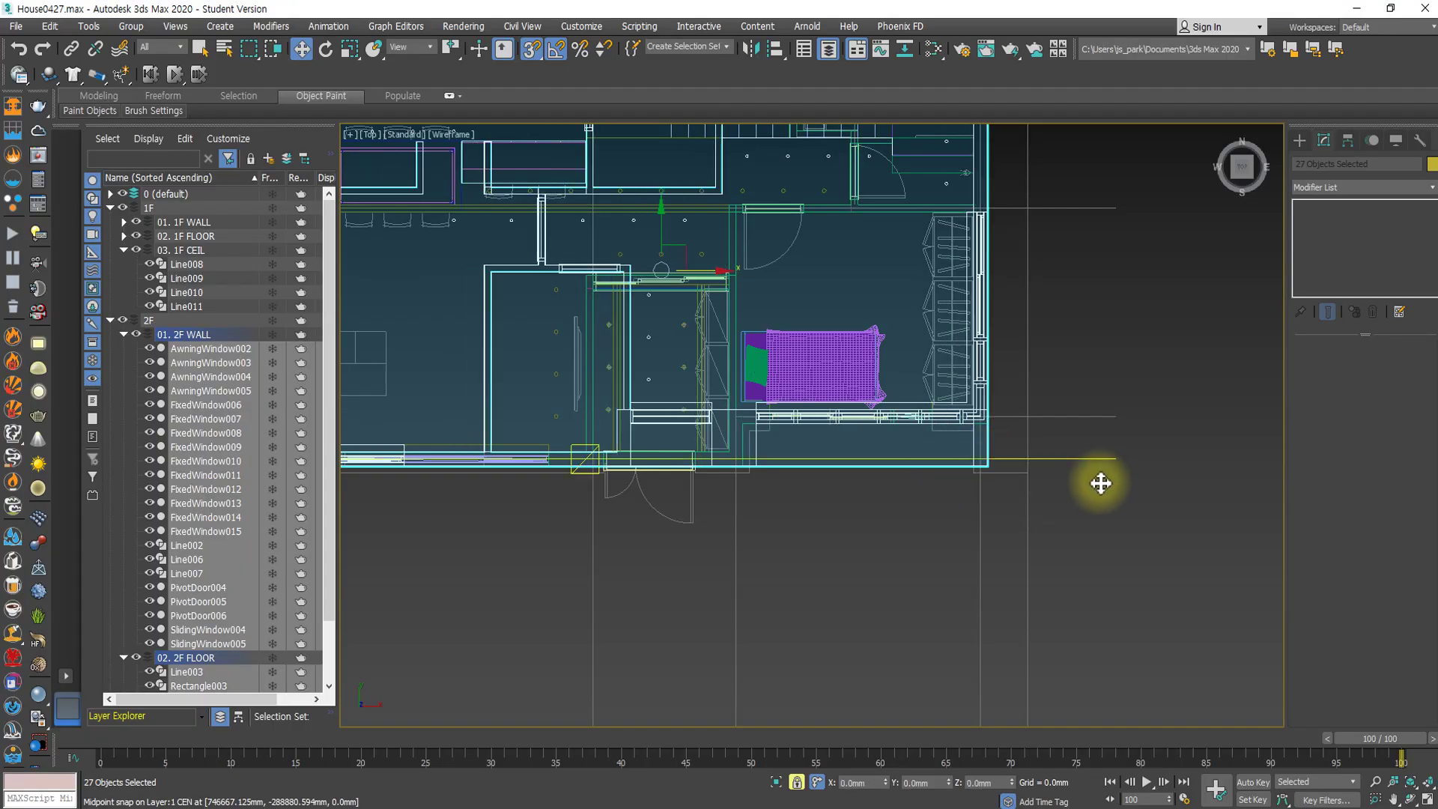
Return to a shaded orthographic view of the stacked house, then unlock and clear the selection.
scroll(1065, 487, "down", 5)
mouse_move(979, 539)
middle_mouse_down("alt")
mouse_move(918, 437)
mouse_move(1014, 453)
mouse_move(951, 490)
mouse_move(1135, 424)
middle_mouse_up("alt")
key("F3")
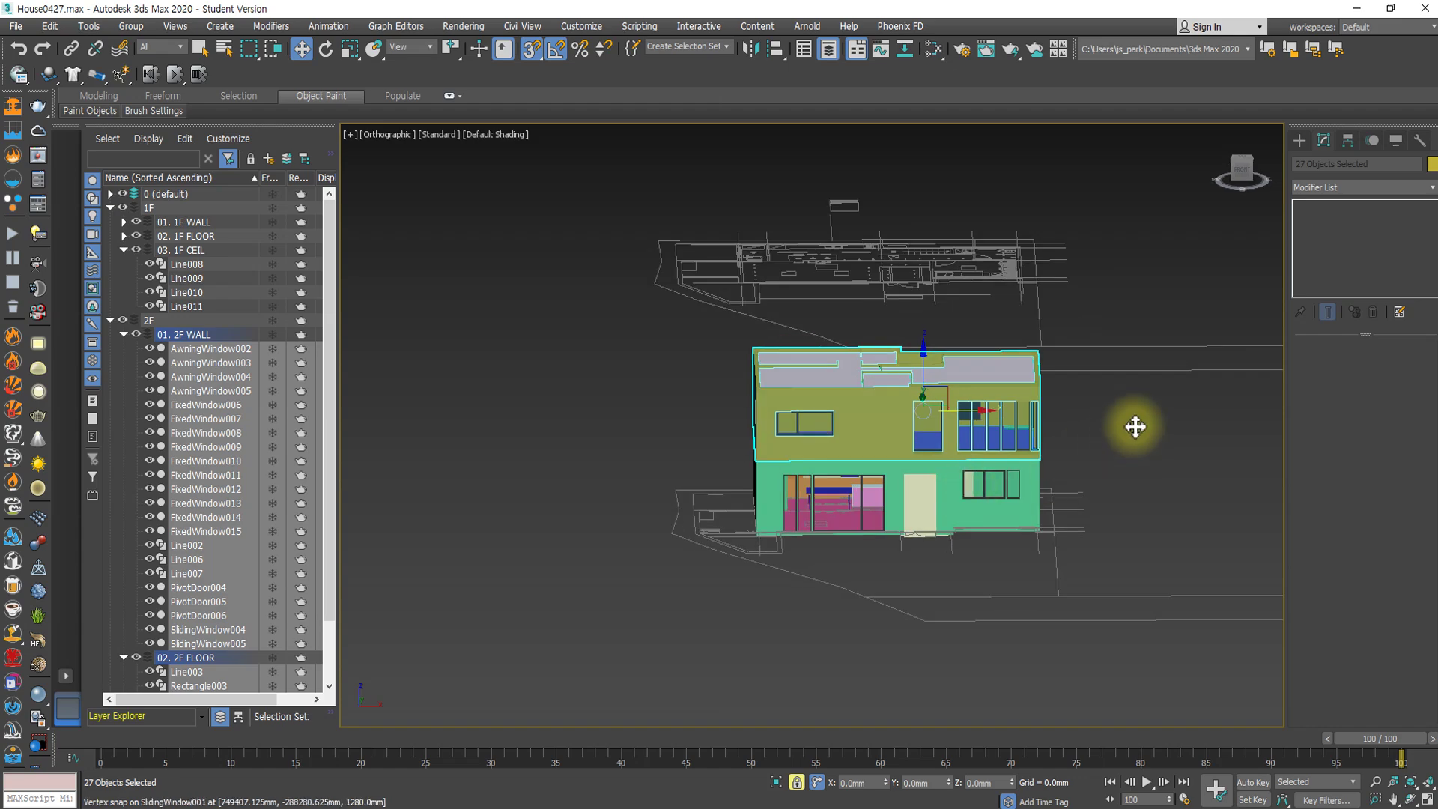
scroll(1100, 440, "up", 5)
left_click(987, 482)
scroll(958, 505, "down", 3)
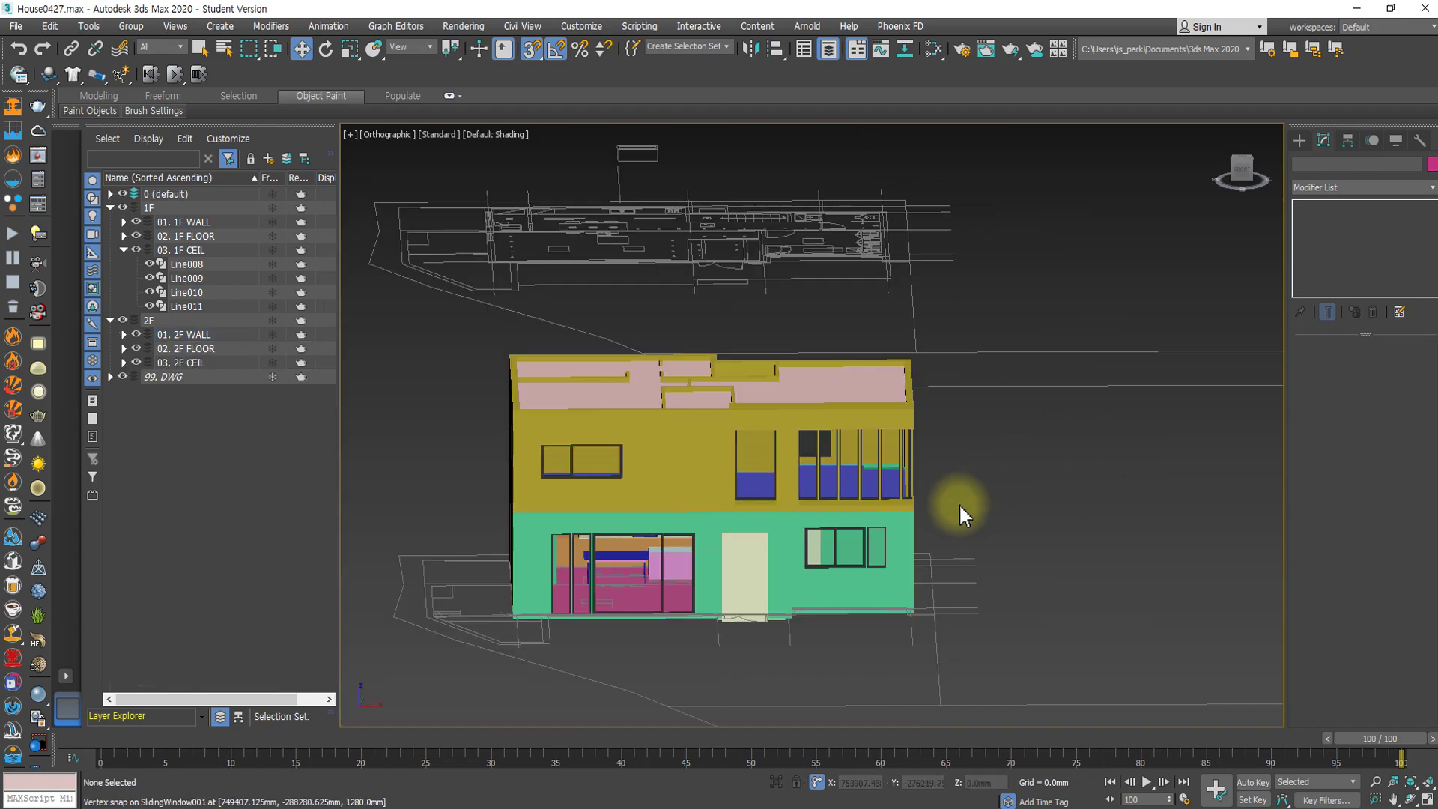
Examine the stacked house's front facade and the second floor's corner windows and overhang.
scroll(851, 442, "up", 5)
scroll(1078, 414, "down", 4)
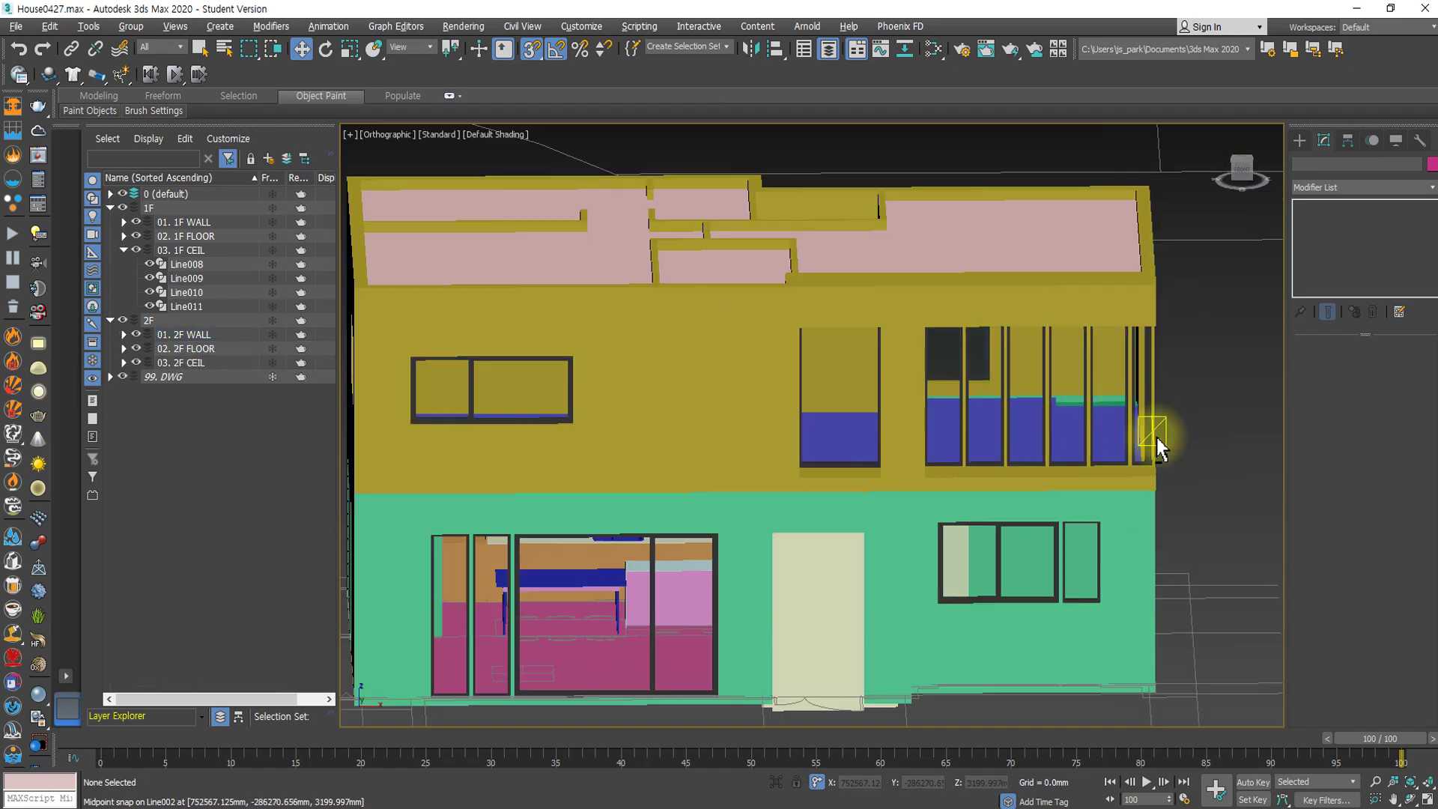
middle_click_drag(1157, 440, 1065, 462, "alt")
middle_click_drag(619, 491, 817, 372)
scroll(814, 372, "down", 2)
scroll(597, 250, "up", 6)
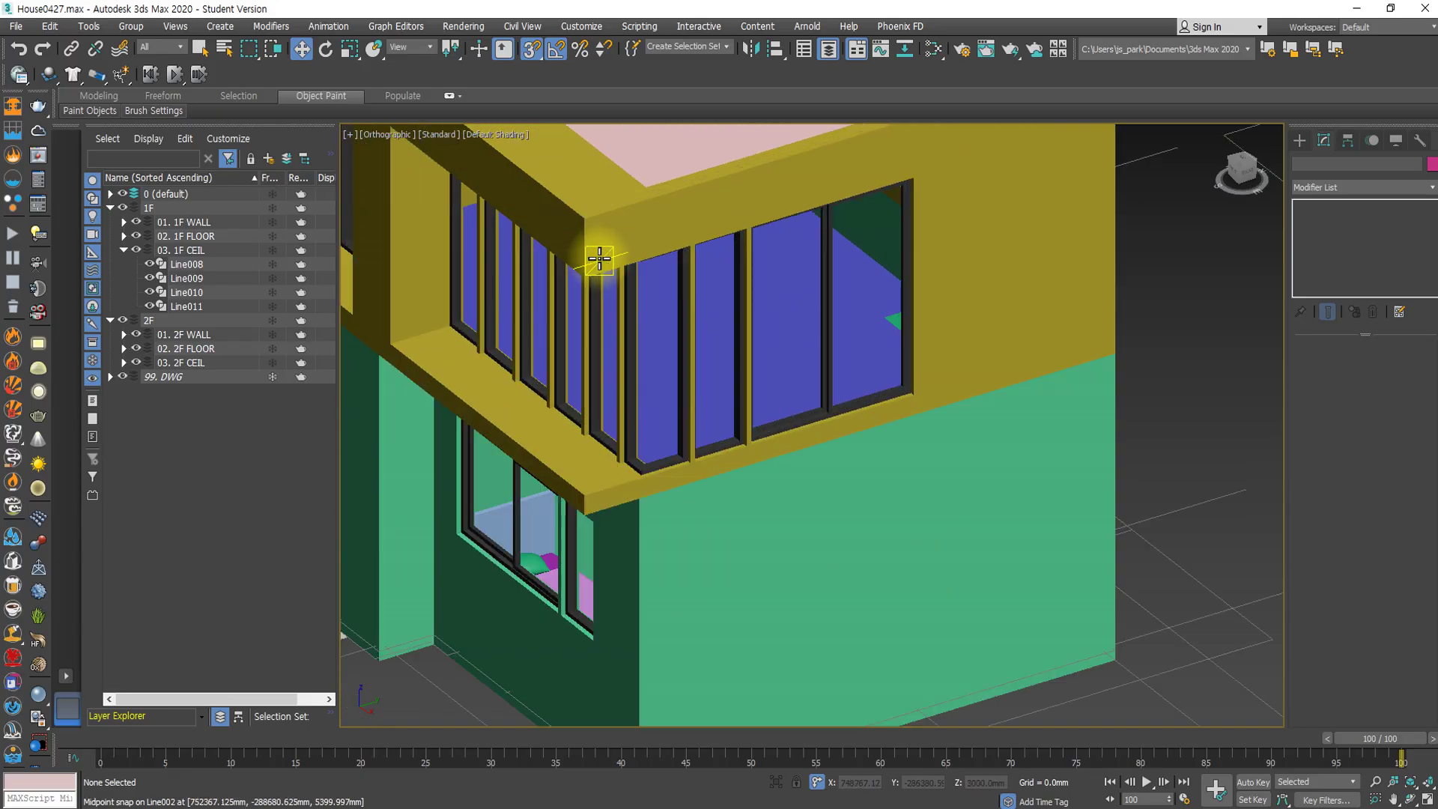
Select all objects of the stacked house in the Top view and return to an angled orthographic view of it.
middle_click_drag(677, 363, 931, 339, "alt")
middle_click_drag(939, 347, 790, 408, "alt")
key("t")
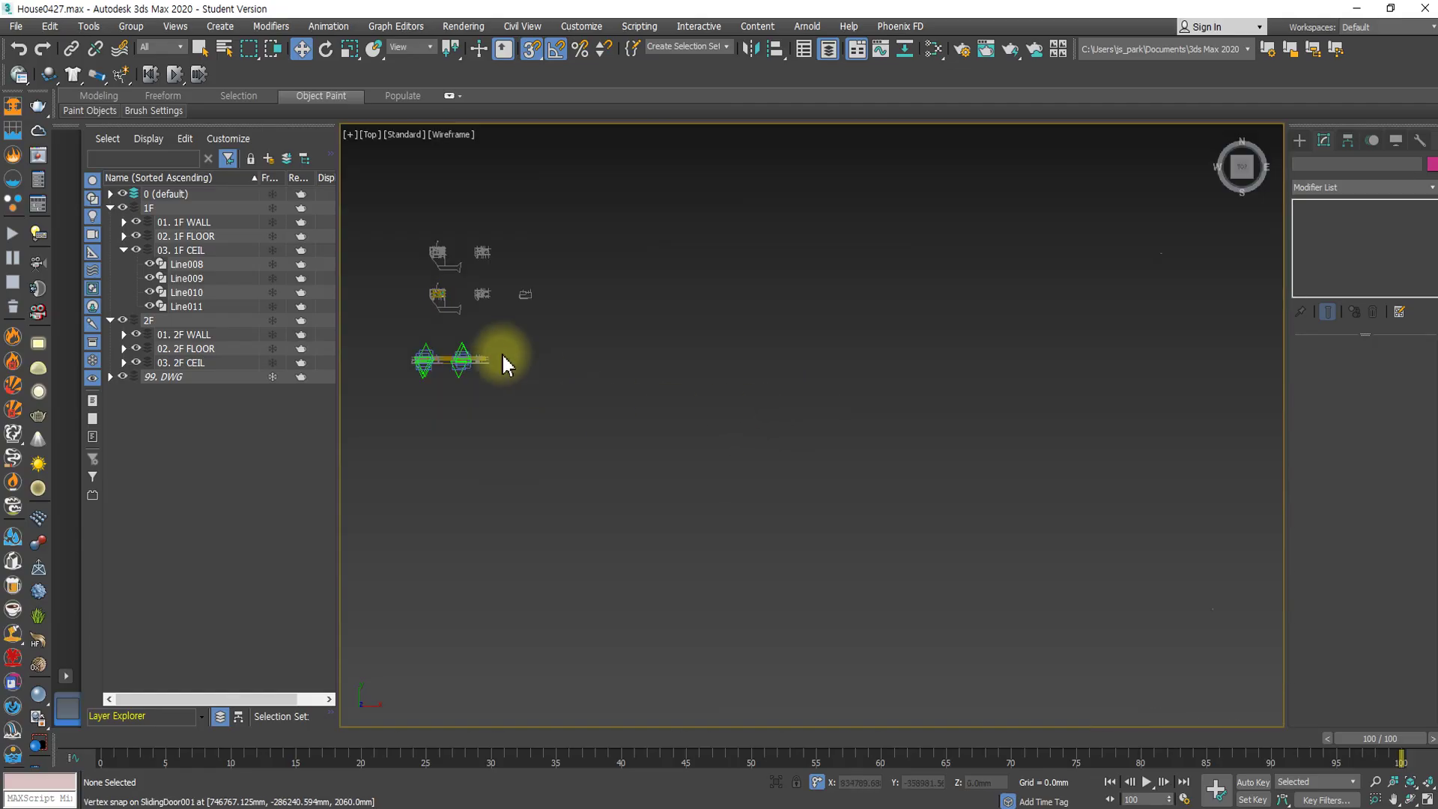
scroll(501, 353, "up", 10)
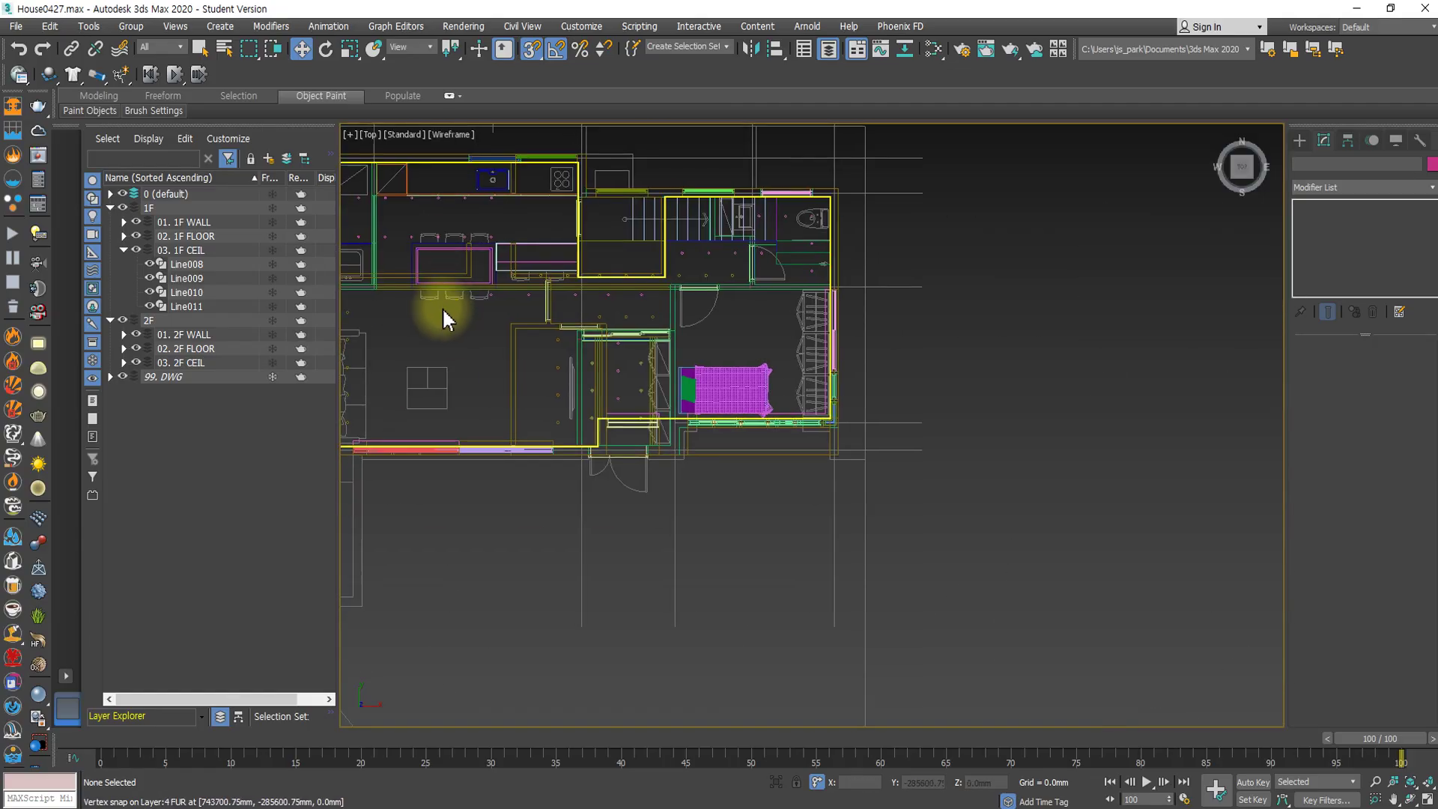
middle_click_drag(444, 318, 712, 298)
scroll(713, 314, "up", 5)
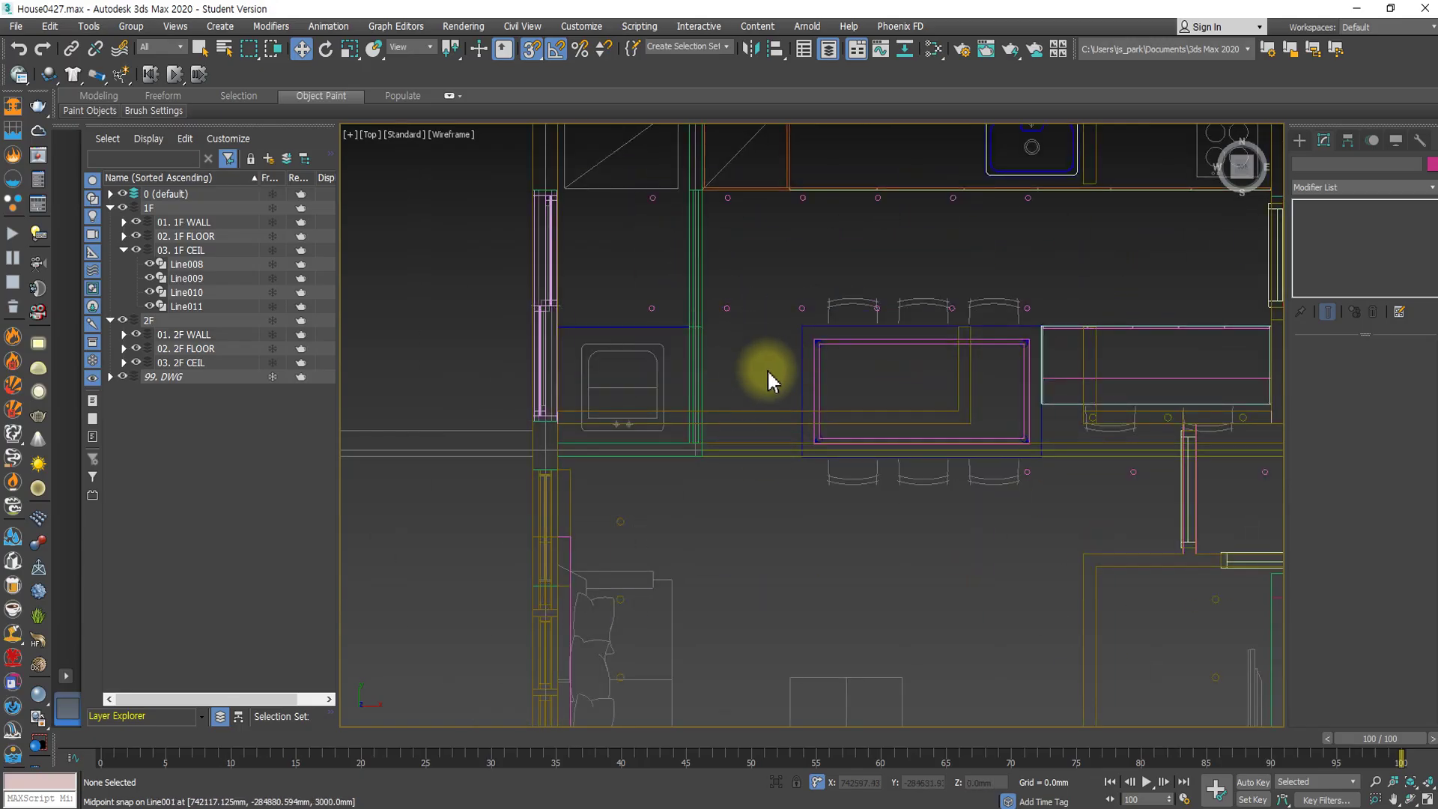
scroll(728, 369, "down", 8)
scroll(741, 367, "up", 3)
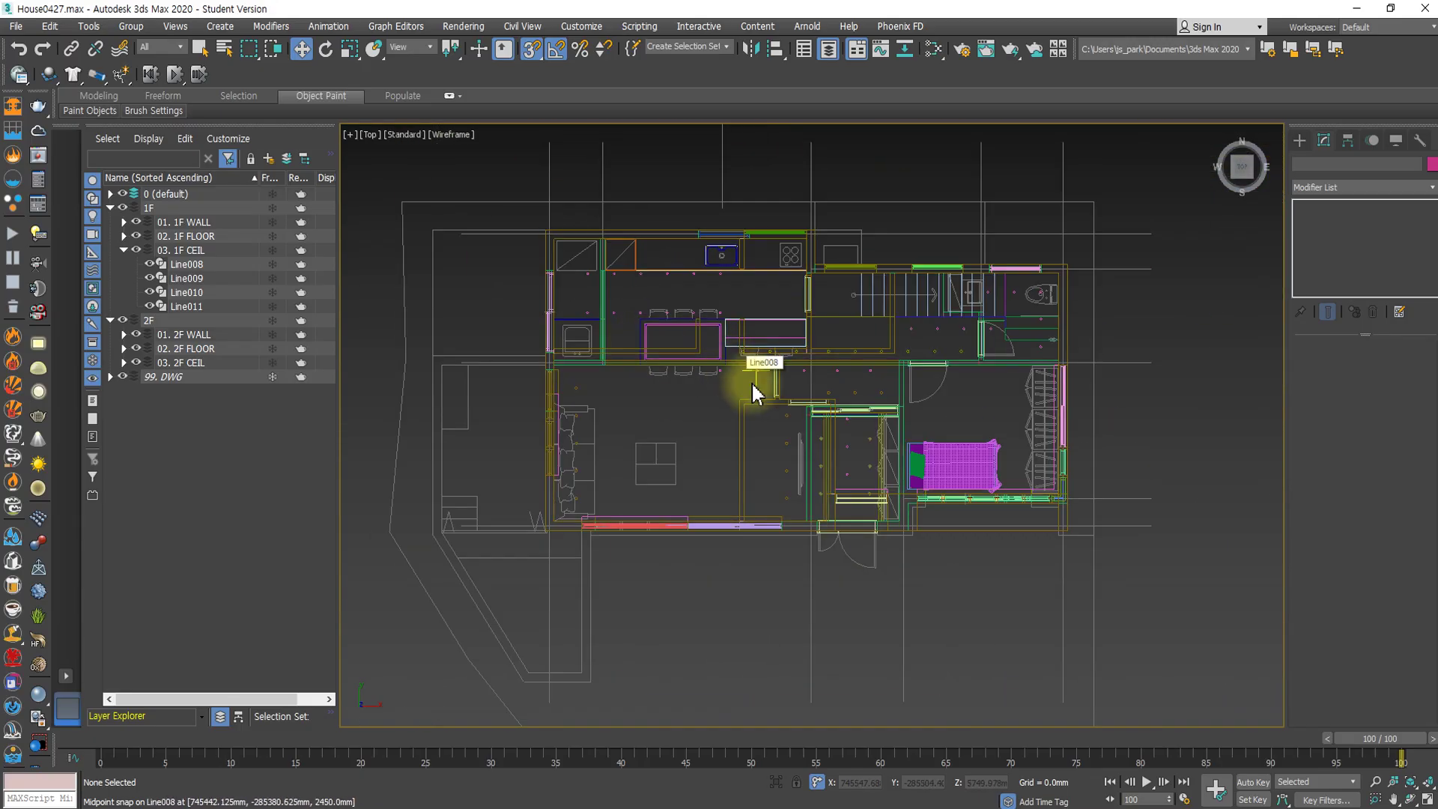
left_click_drag(514, 212, 1160, 605)
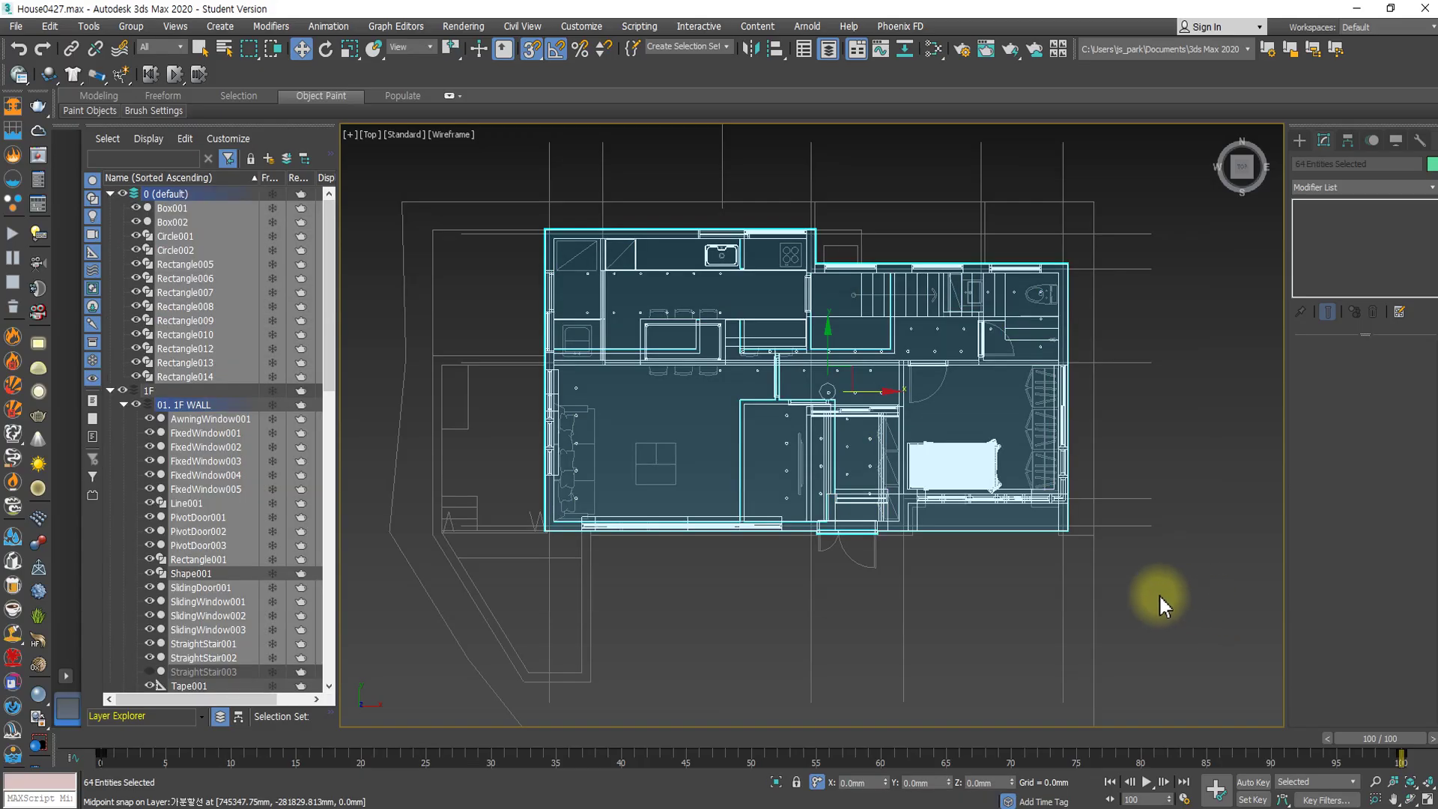
left_click(466, 204)
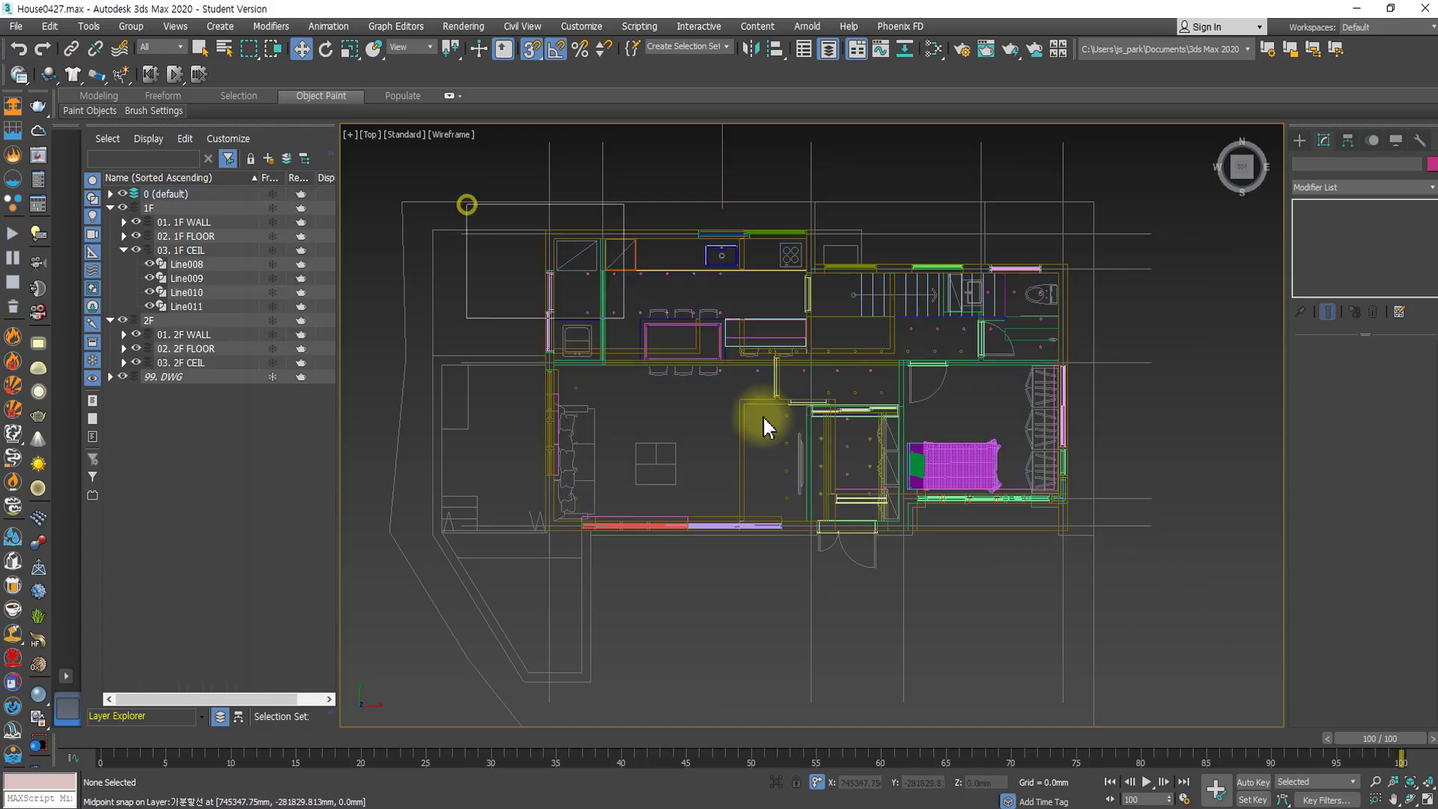
left_click_drag(767, 427, 1191, 616)
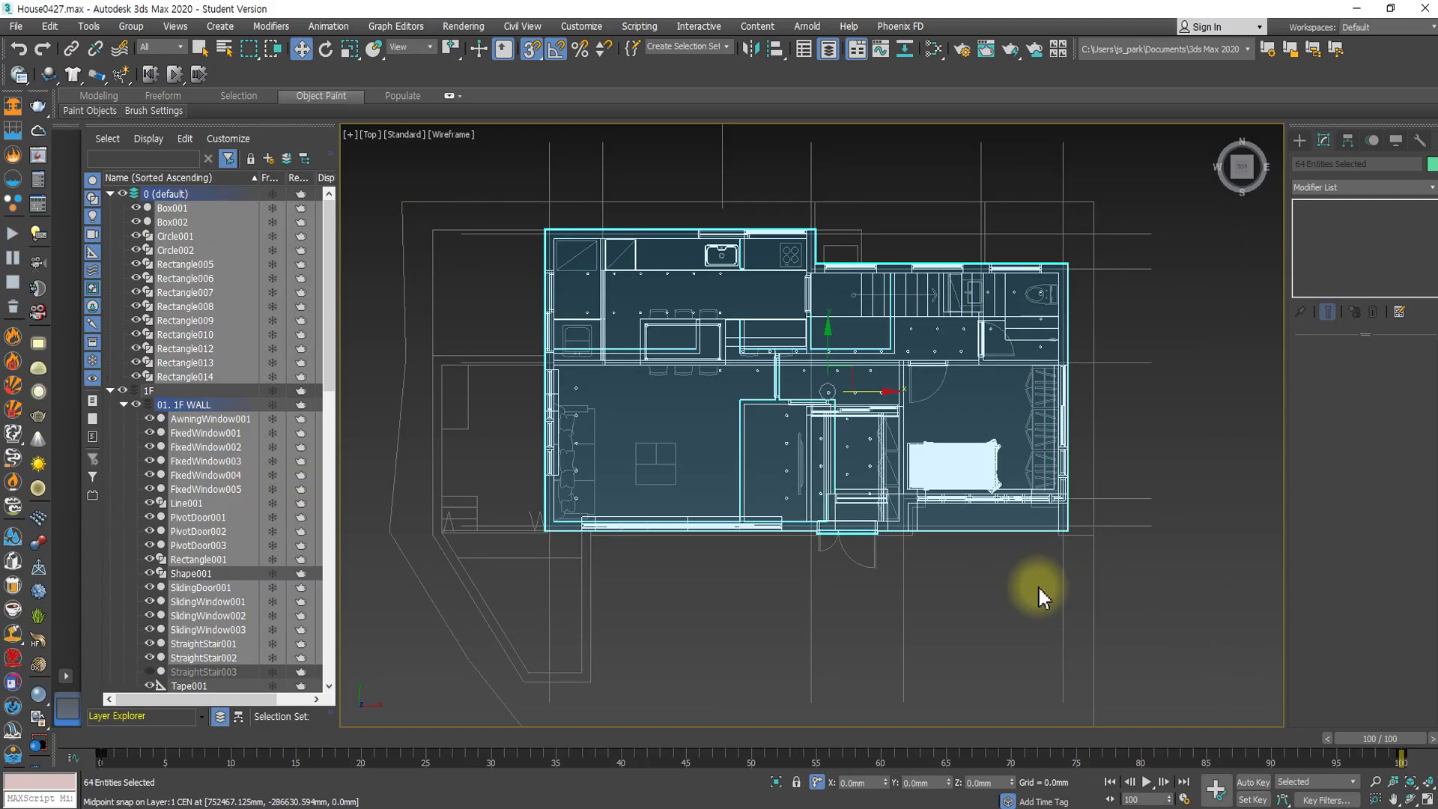
middle_click_drag(1037, 586, 903, 537, "alt")
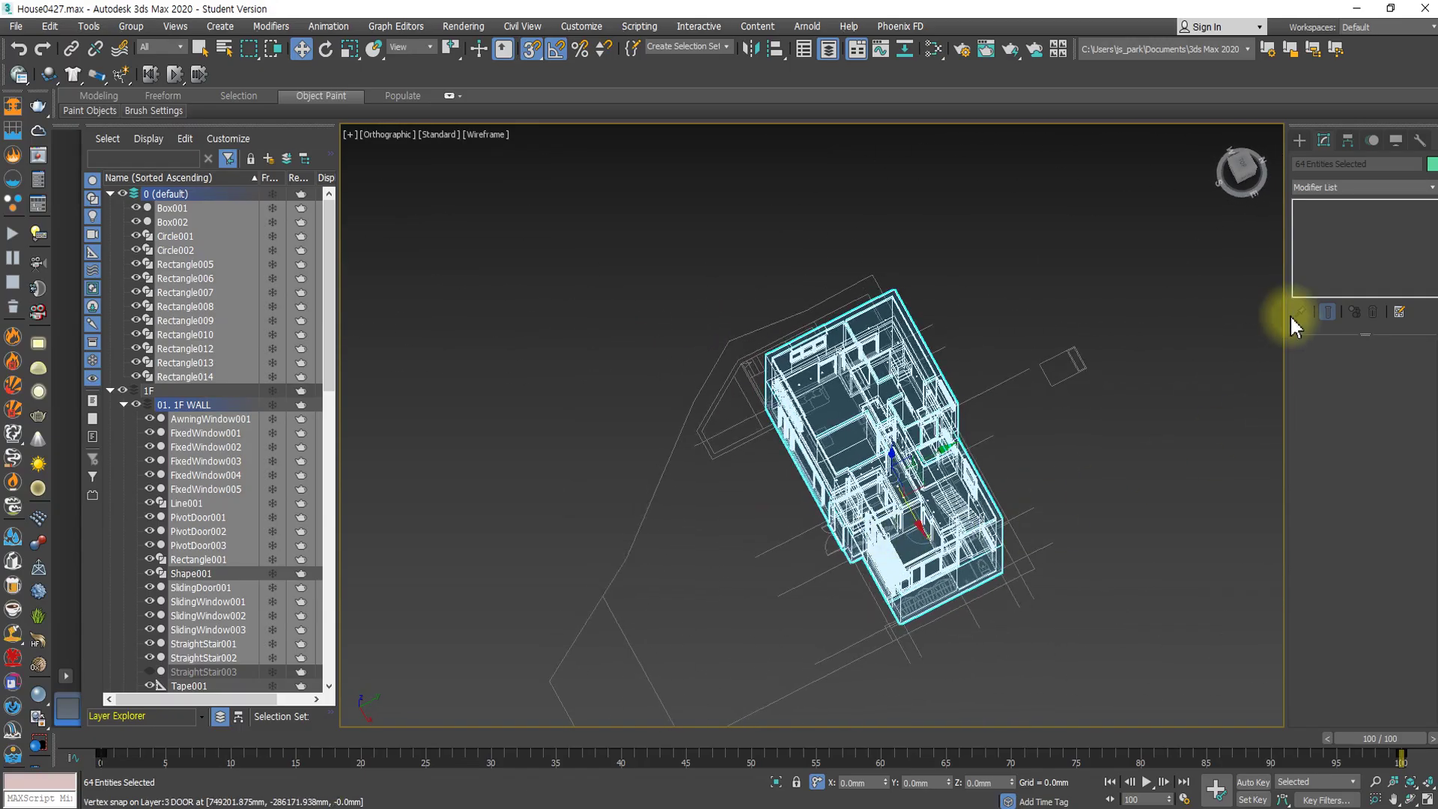
Assign black as the object color of the whole selected house and clear the selection.
left_click(1299, 142)
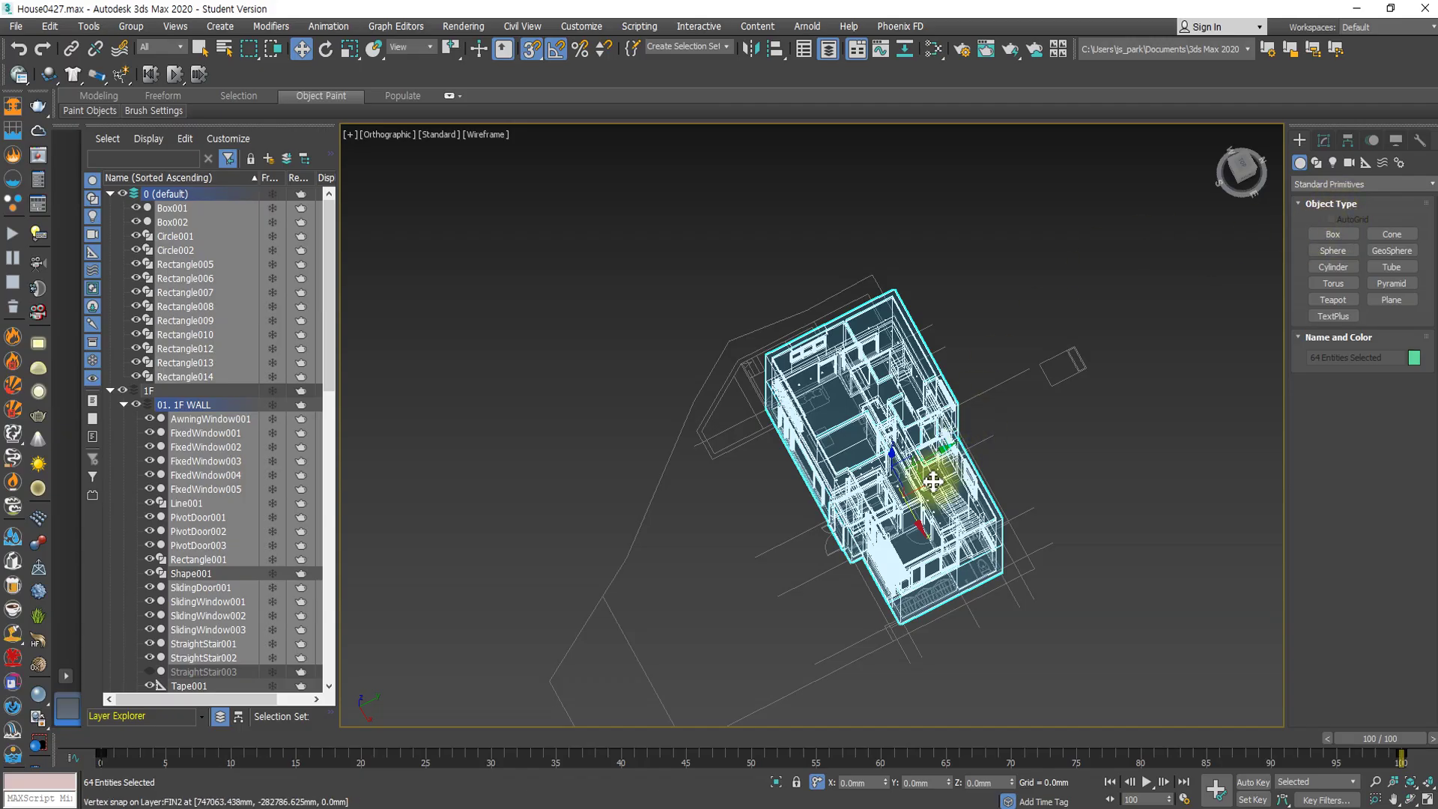
left_click(1323, 140)
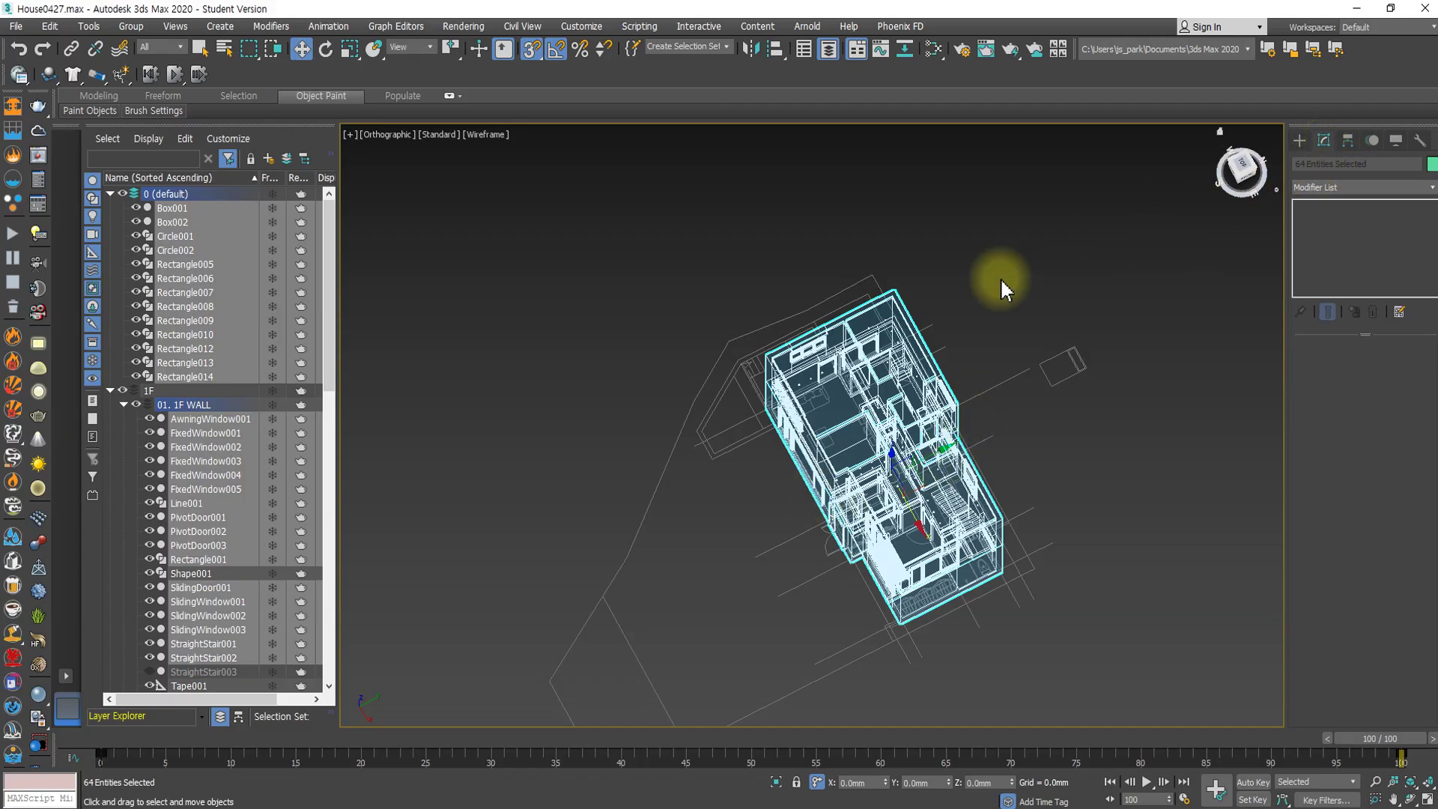
left_click_drag(1107, 640, 696, 240)
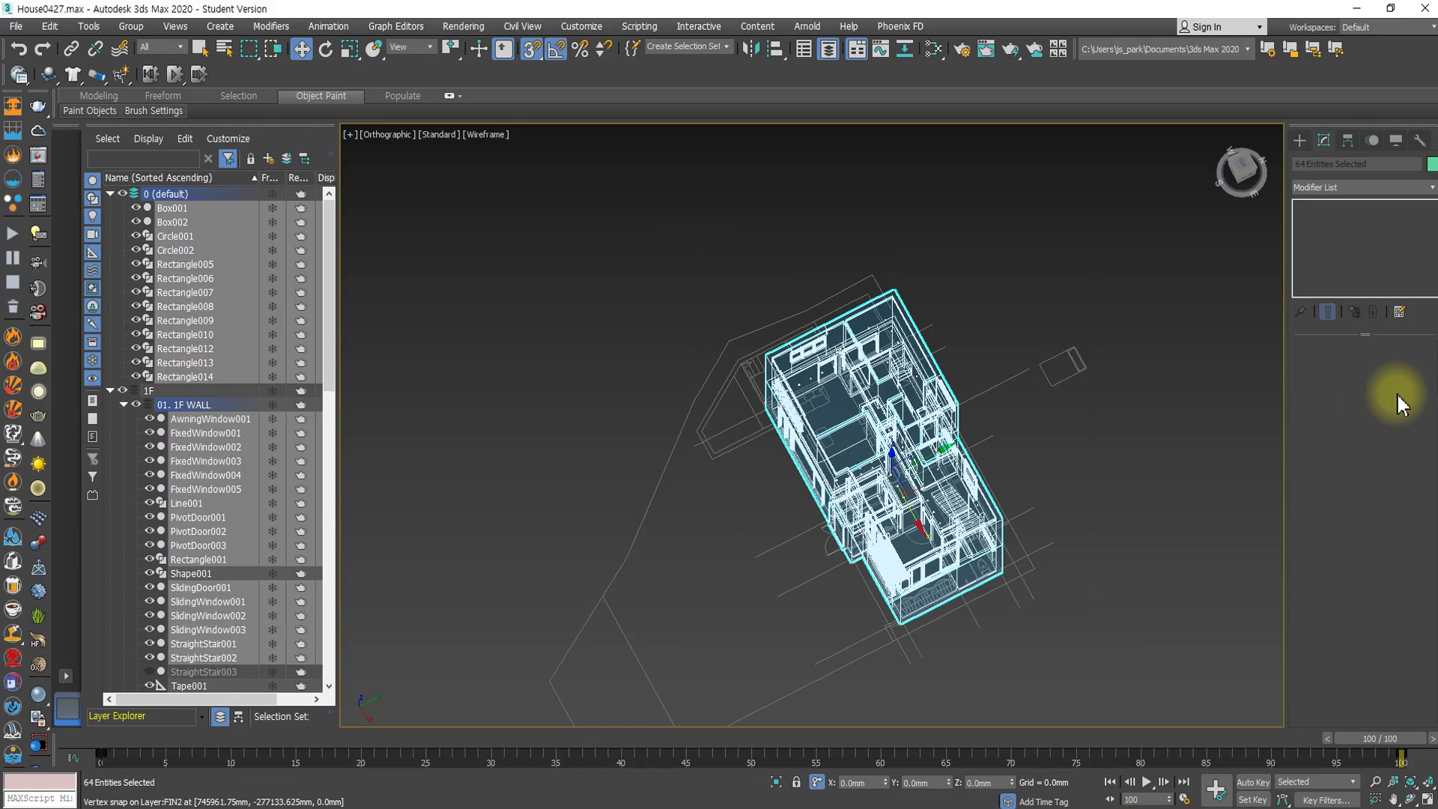
left_click(1431, 164)
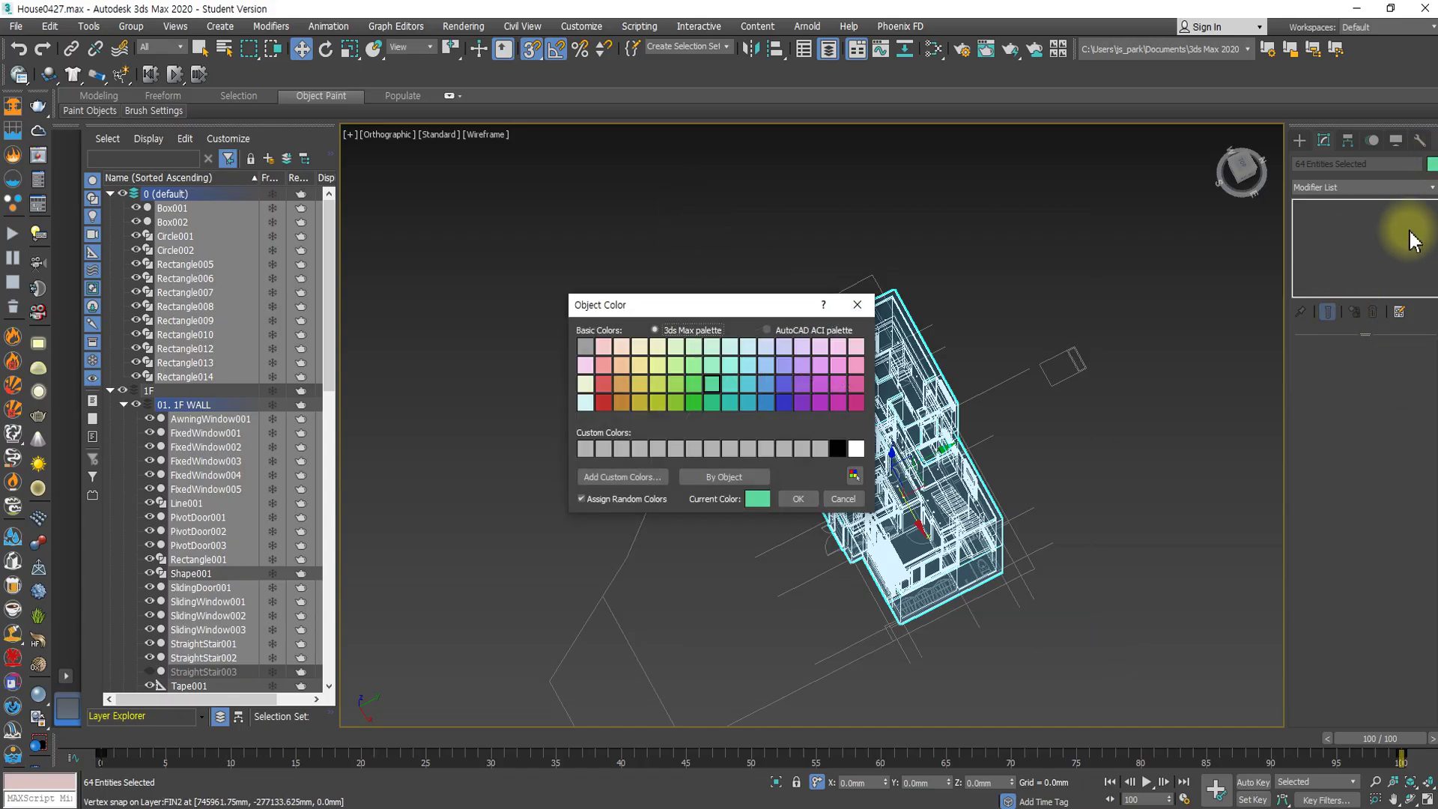
left_click(837, 448)
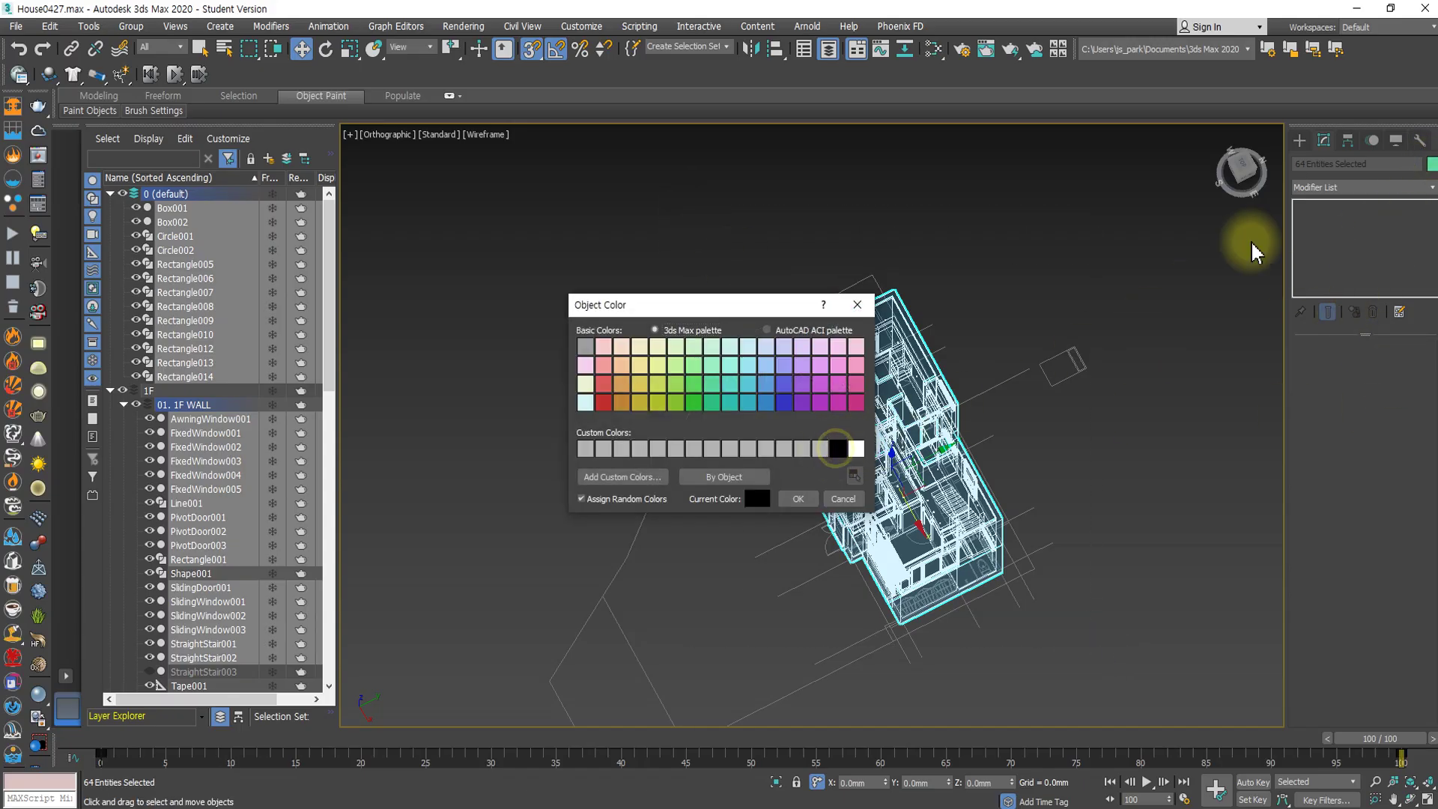
left_click(798, 499)
left_click(994, 529)
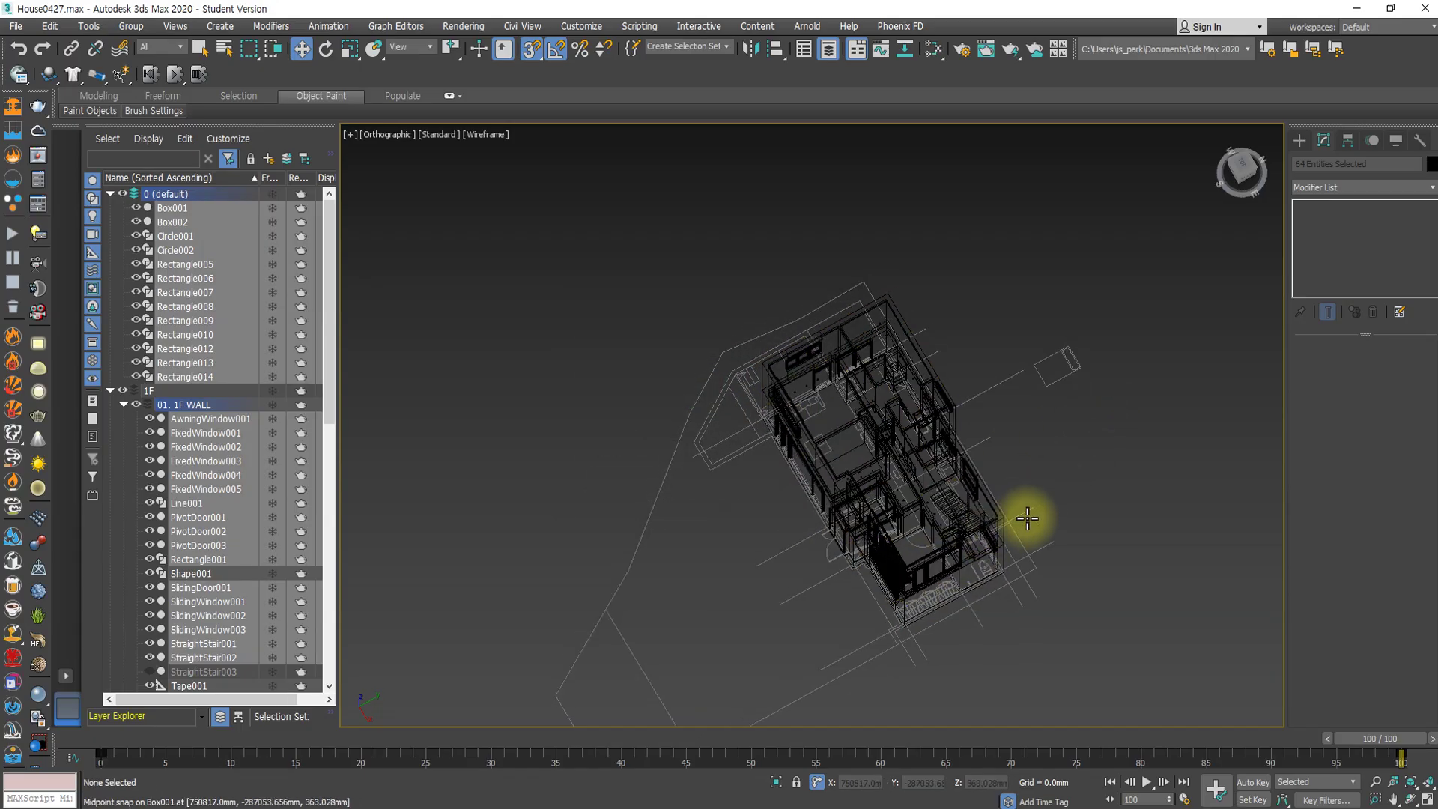
Shade the model and inspect the black house by picking individual second-floor corner windows and the front entrance door.
key("F3")
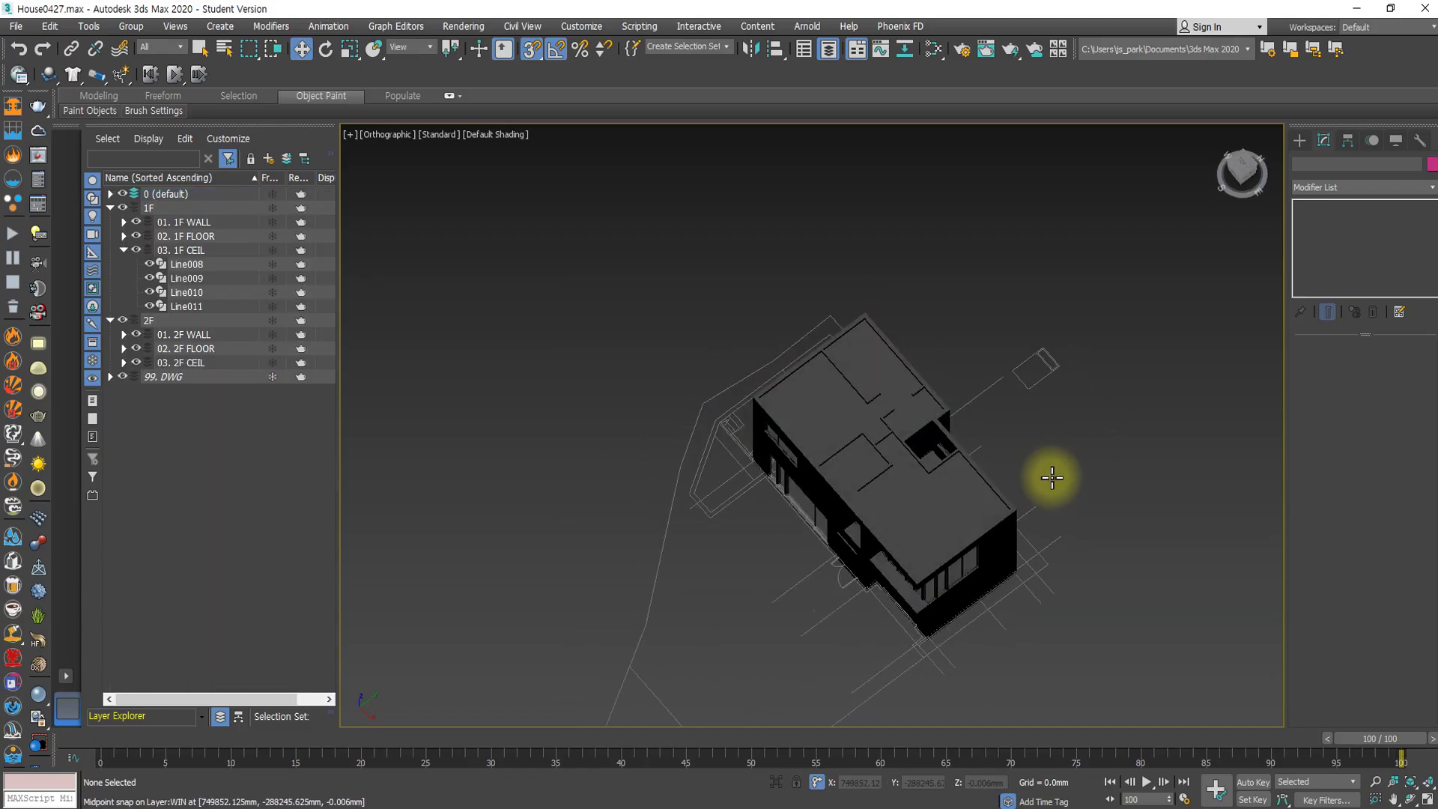
middle_click_drag(1051, 477, 1014, 498, "alt")
scroll(989, 517, "up", 5)
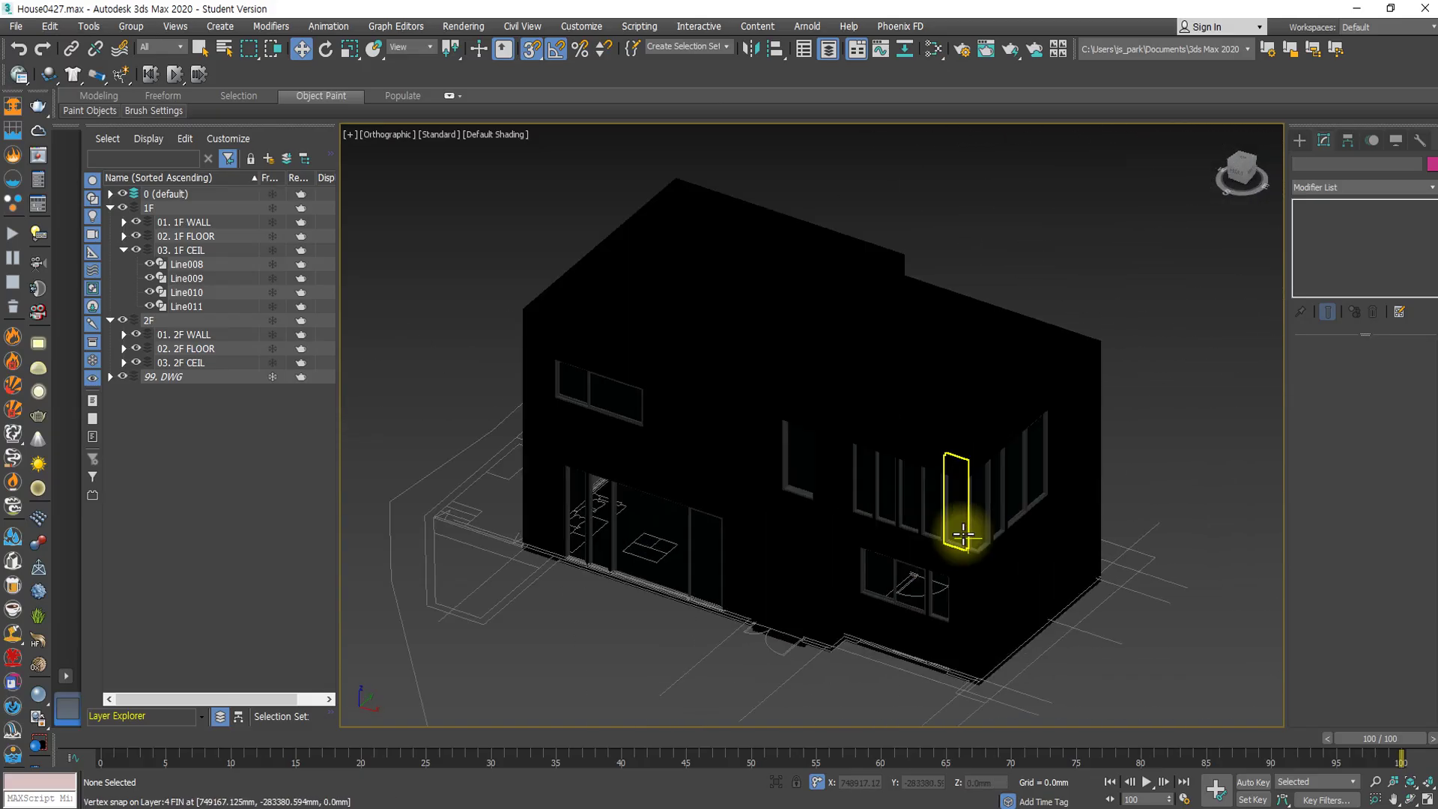
left_click_drag(956, 507, 931, 500)
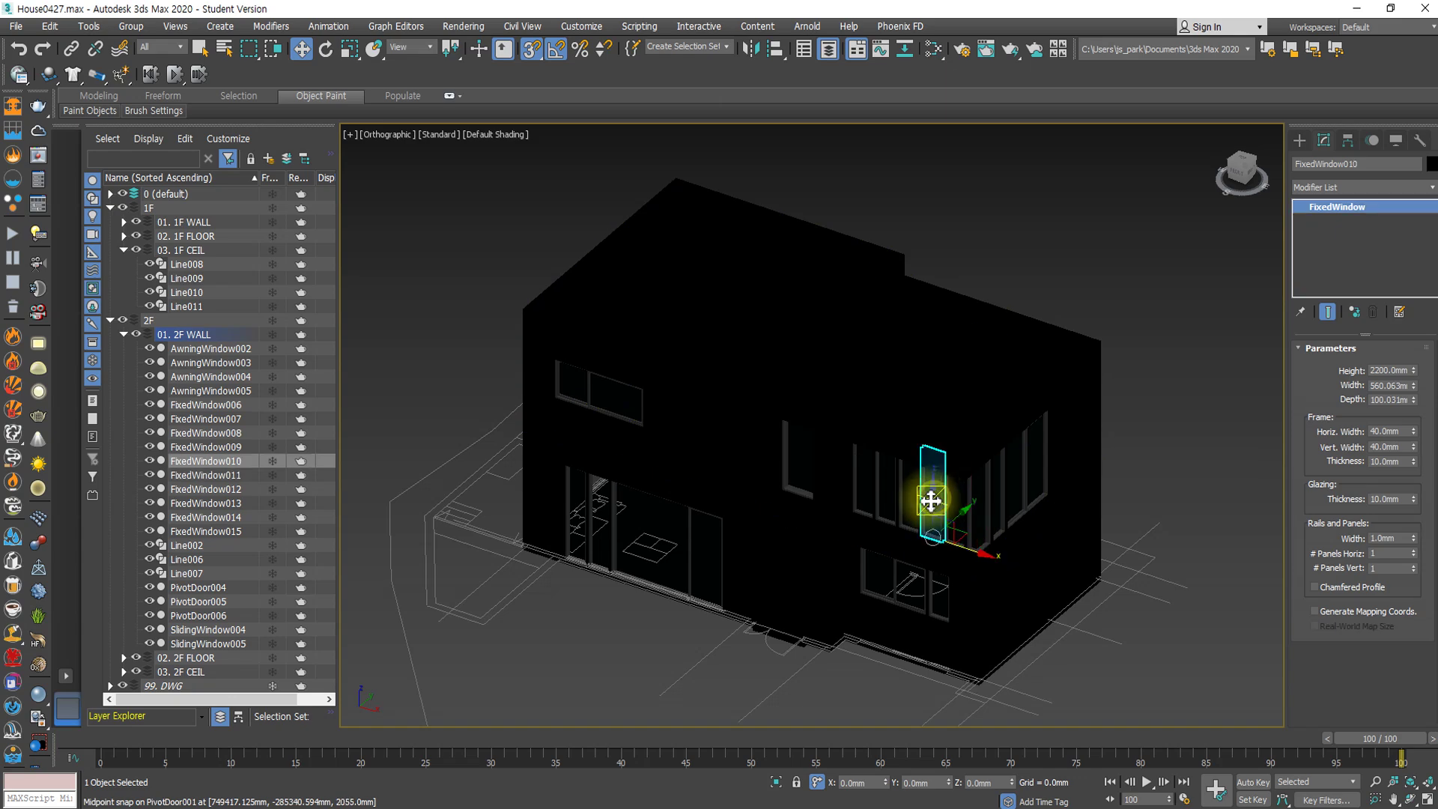
left_click(895, 491)
left_click(876, 484)
left_click(861, 482)
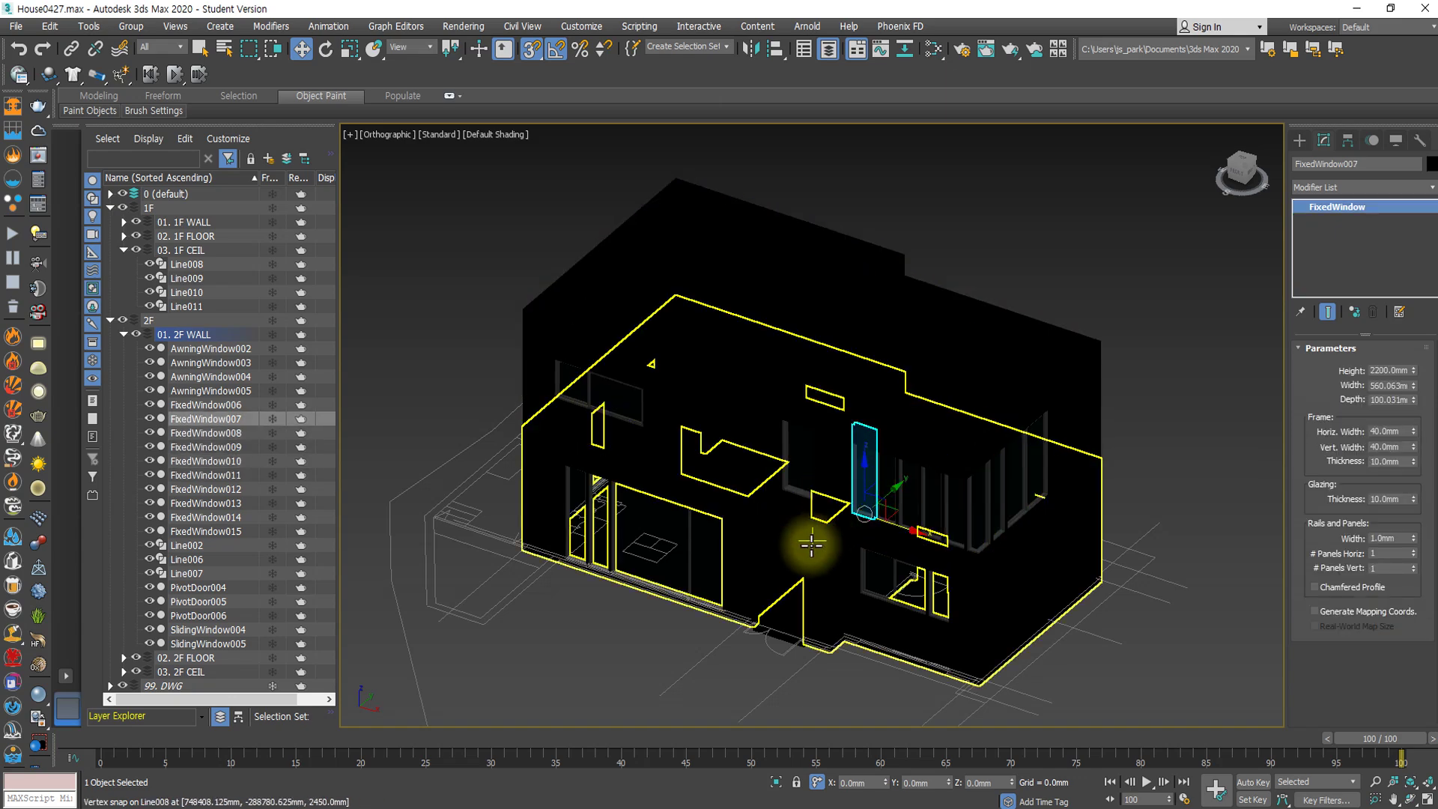
scroll(812, 544, "down", 5)
middle_click_drag(802, 545, 914, 514, "alt")
left_click(795, 573)
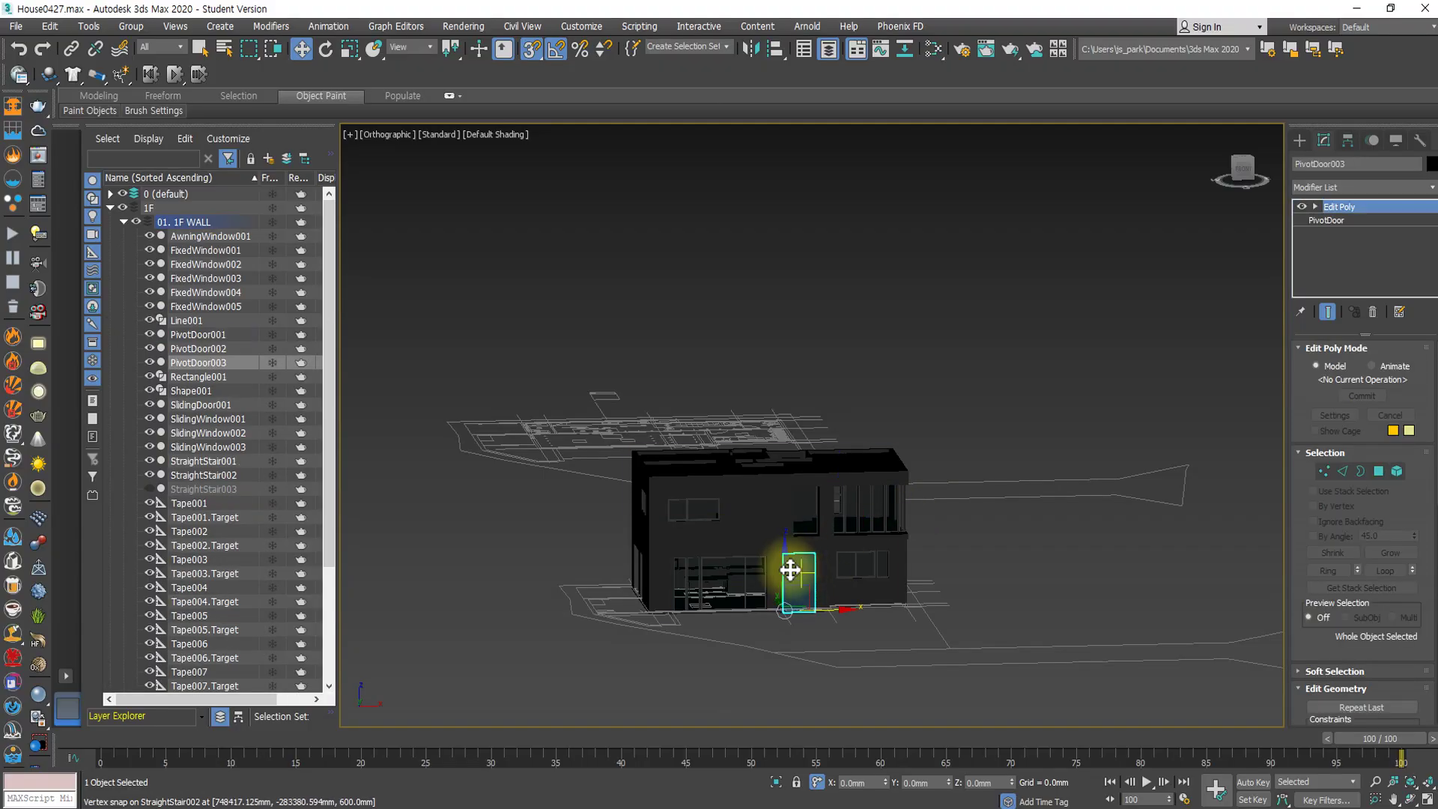
left_click(119, 221)
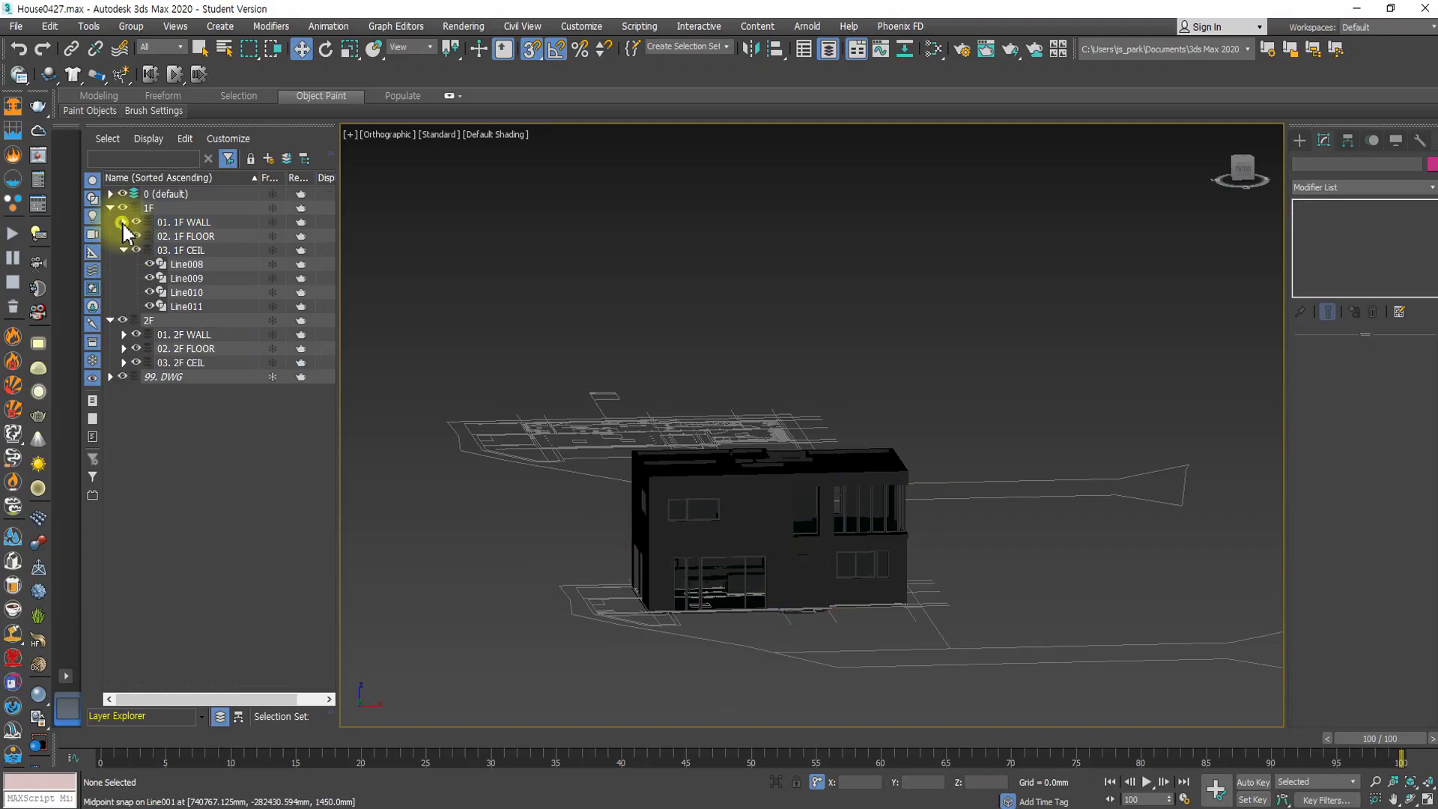
Select the whole house and remove the second floor's fixed corner windows on the front facade from the selection.
left_click_drag(960, 664, 571, 408)
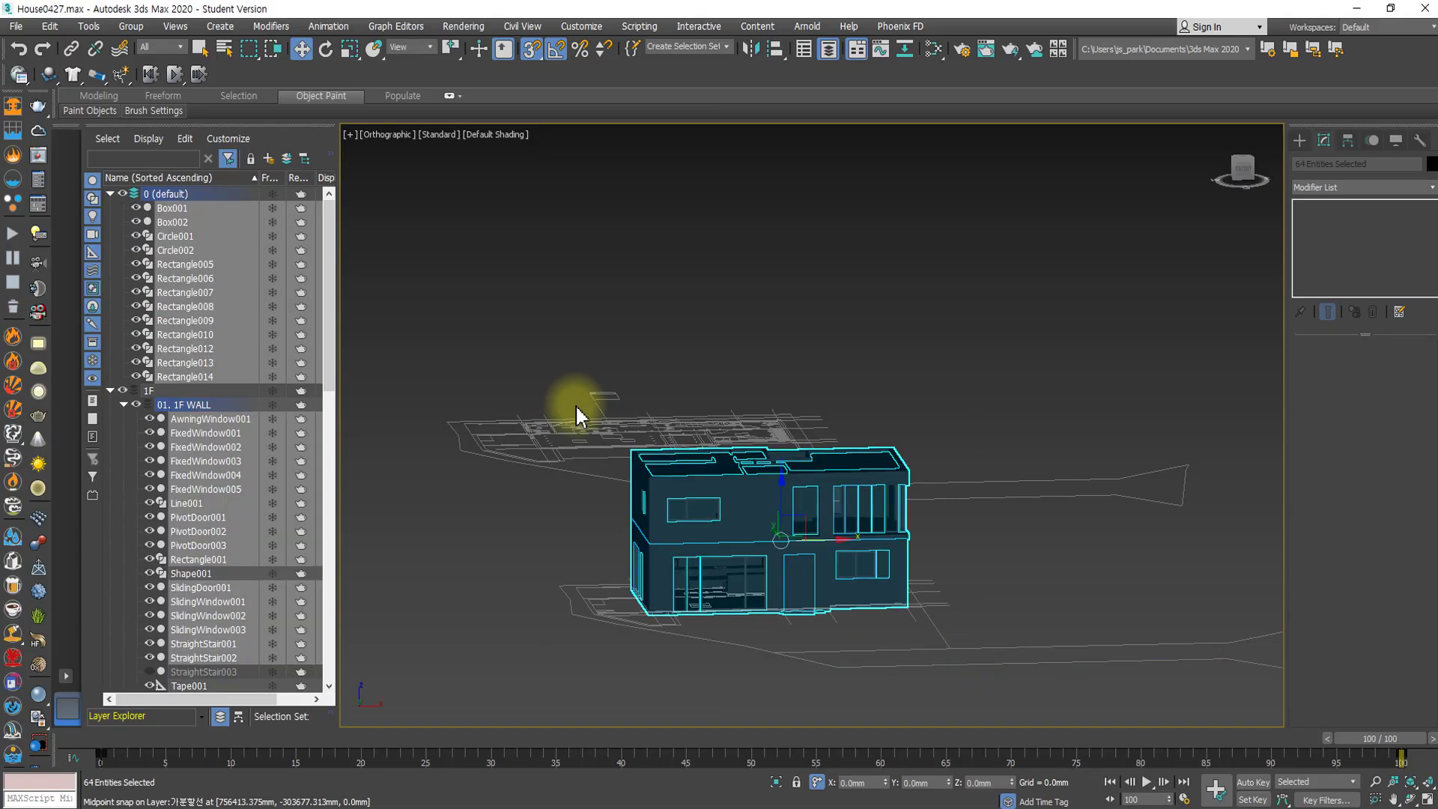
scroll(861, 551, "up", 10)
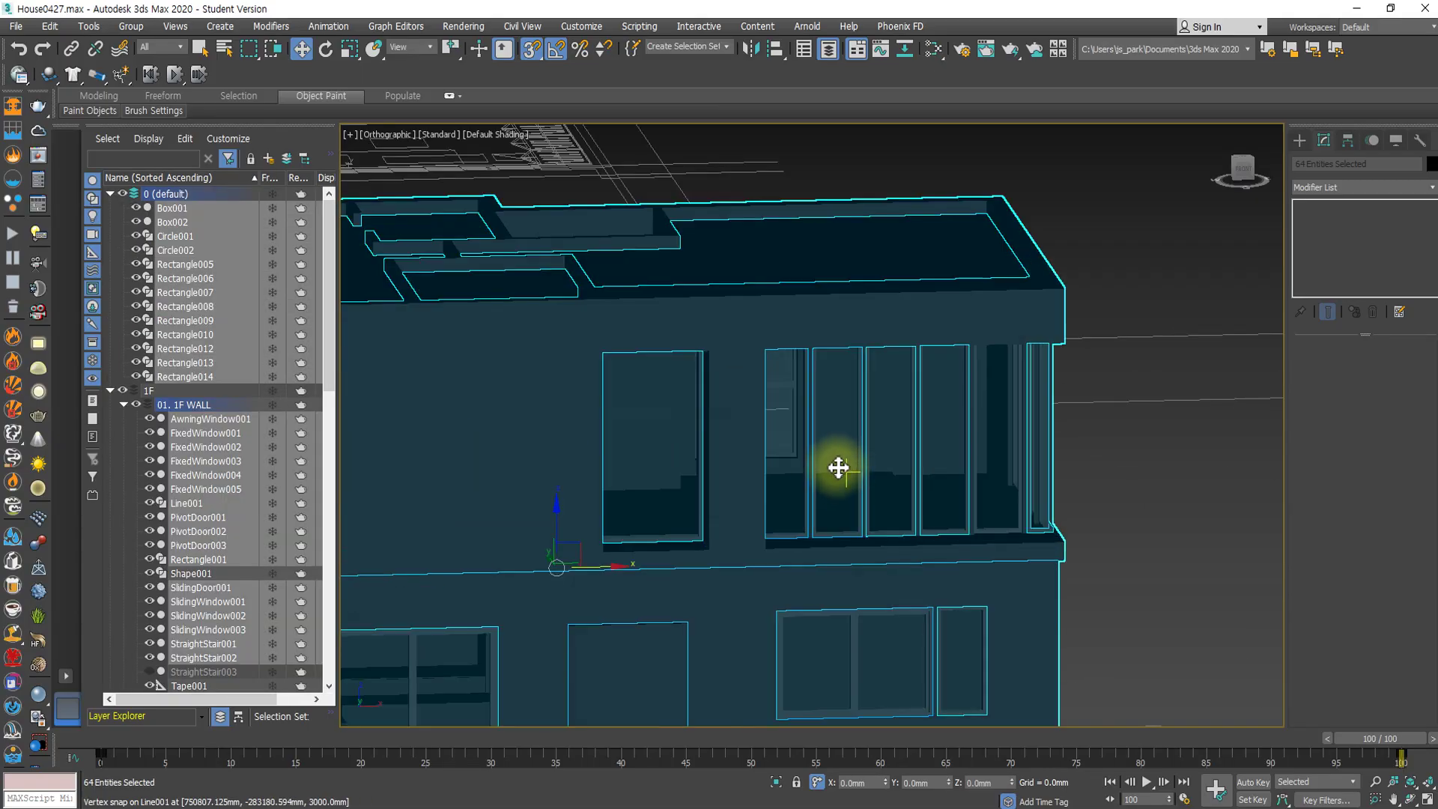
left_click(836, 468, "alt")
left_click(783, 449, "alt")
left_click(901, 440, "alt")
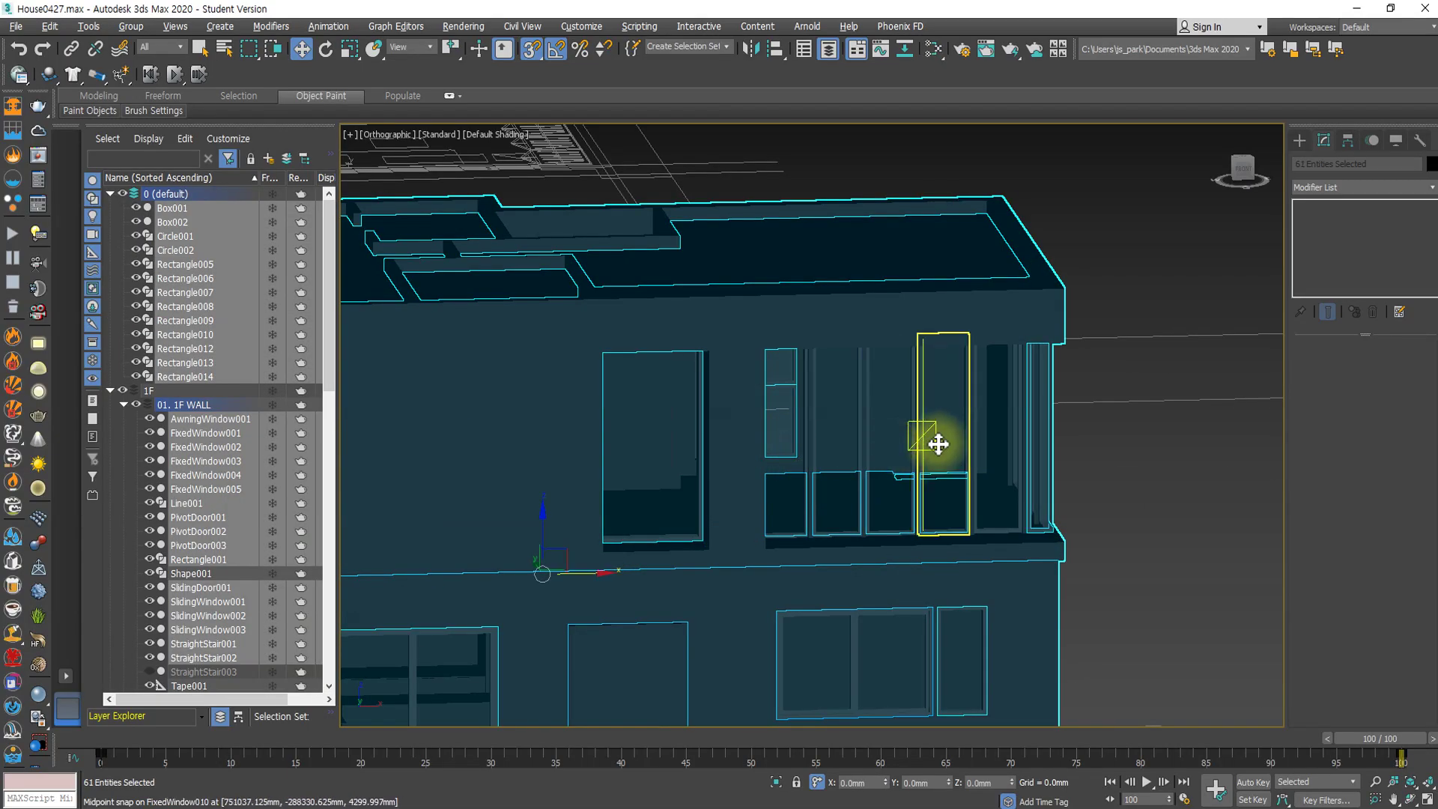
left_click(938, 444, "alt")
left_click(1002, 445, "alt")
left_click(1046, 467, "alt")
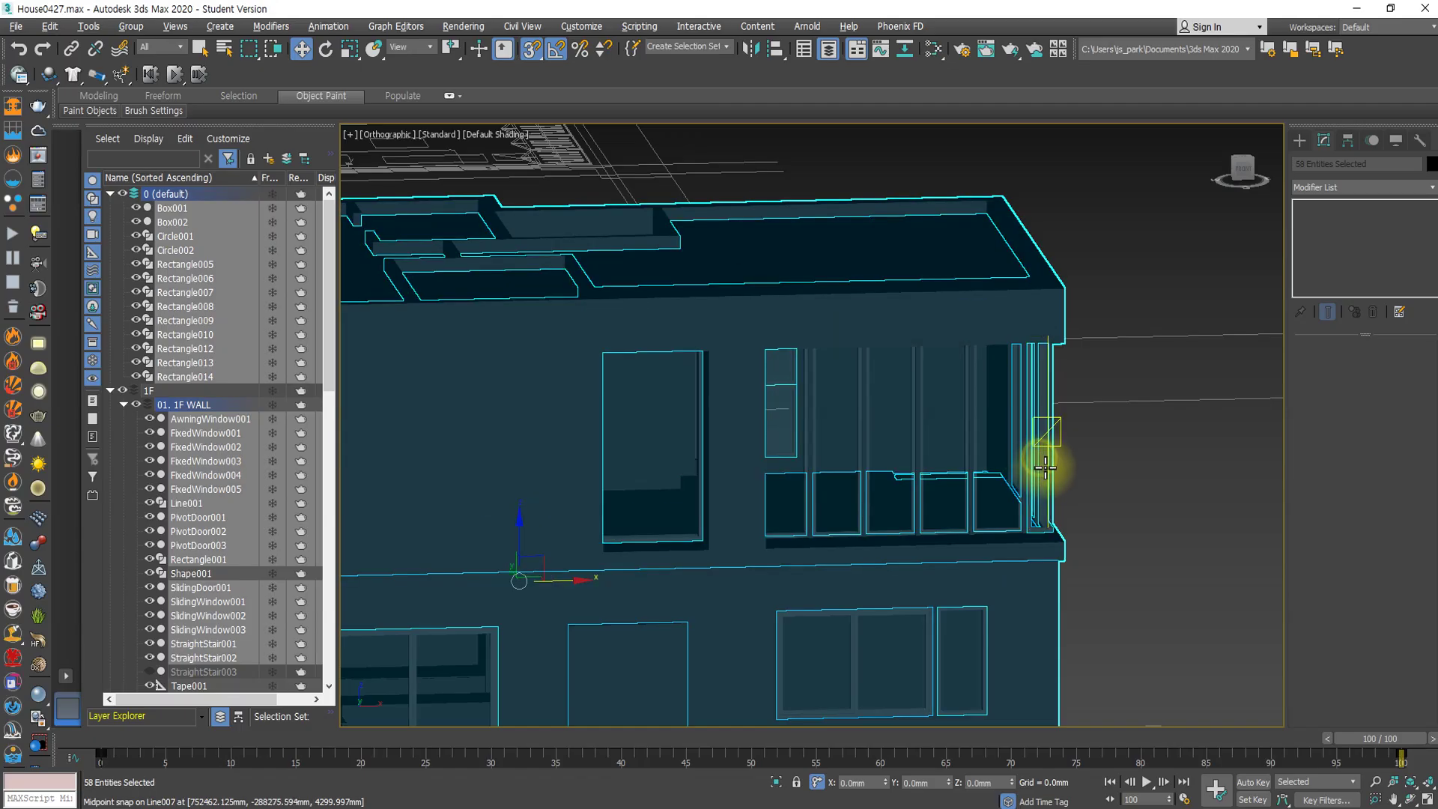
Remove the second floor's corner windows on the adjoining side wall from the selection.
scroll(1040, 501, "down", 5)
middle_click_drag(1036, 530, 530, 629, "alt")
scroll(539, 633, "up", 5)
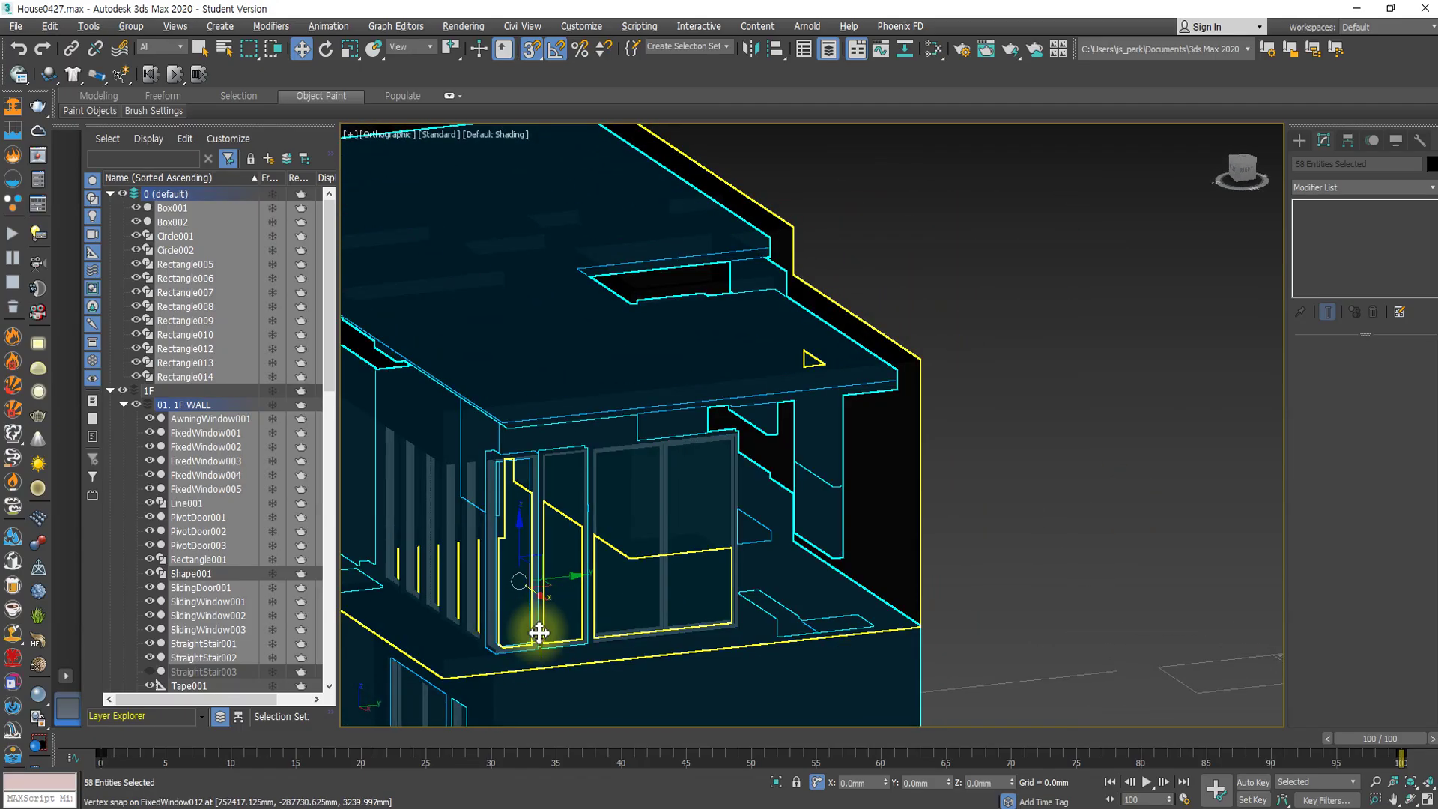
left_click(539, 633, "alt")
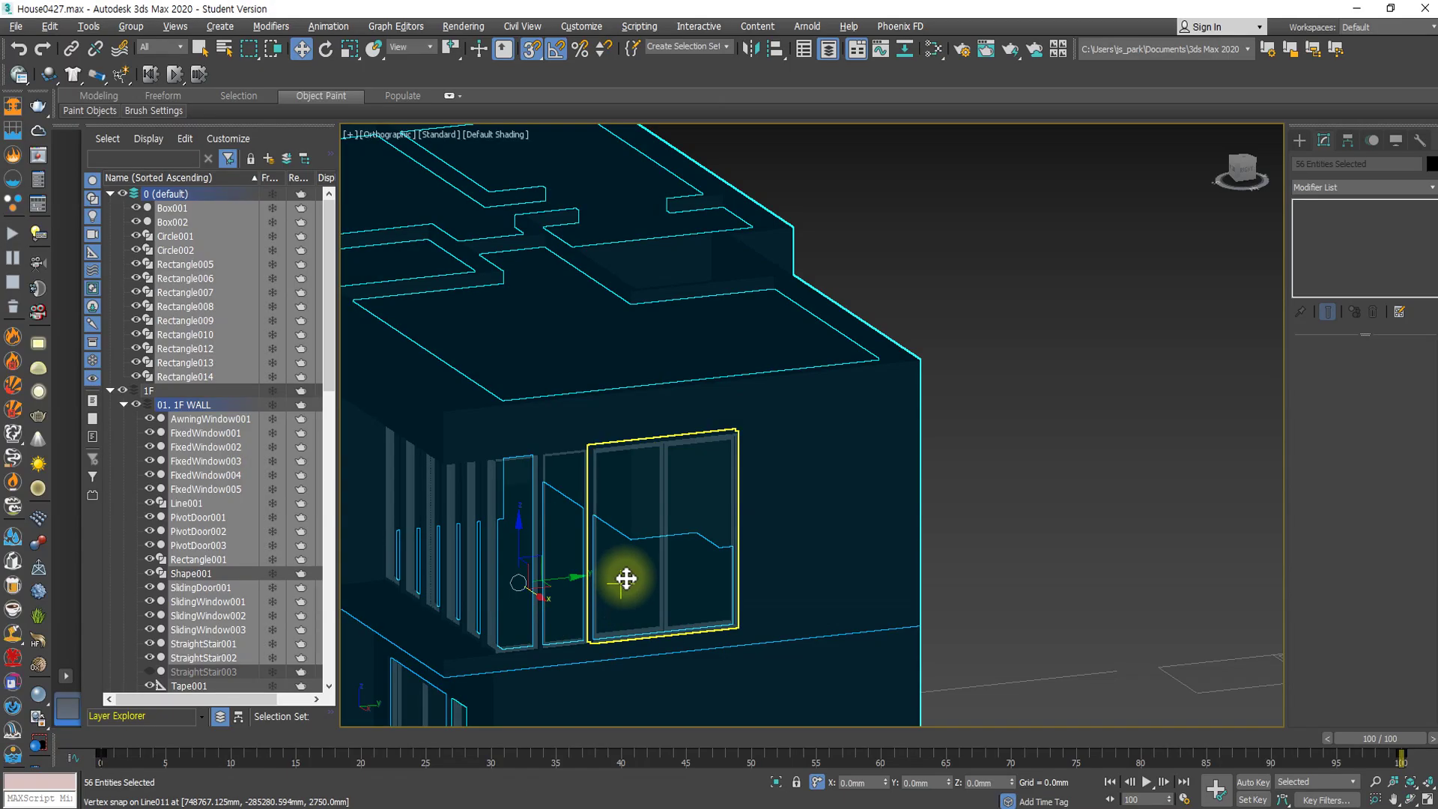
Remove the first floor's window units on the front and far side walls from the selection.
scroll(646, 601, "down", 5)
middle_click_drag(549, 635, 592, 569, "alt")
left_click(591, 569, "alt")
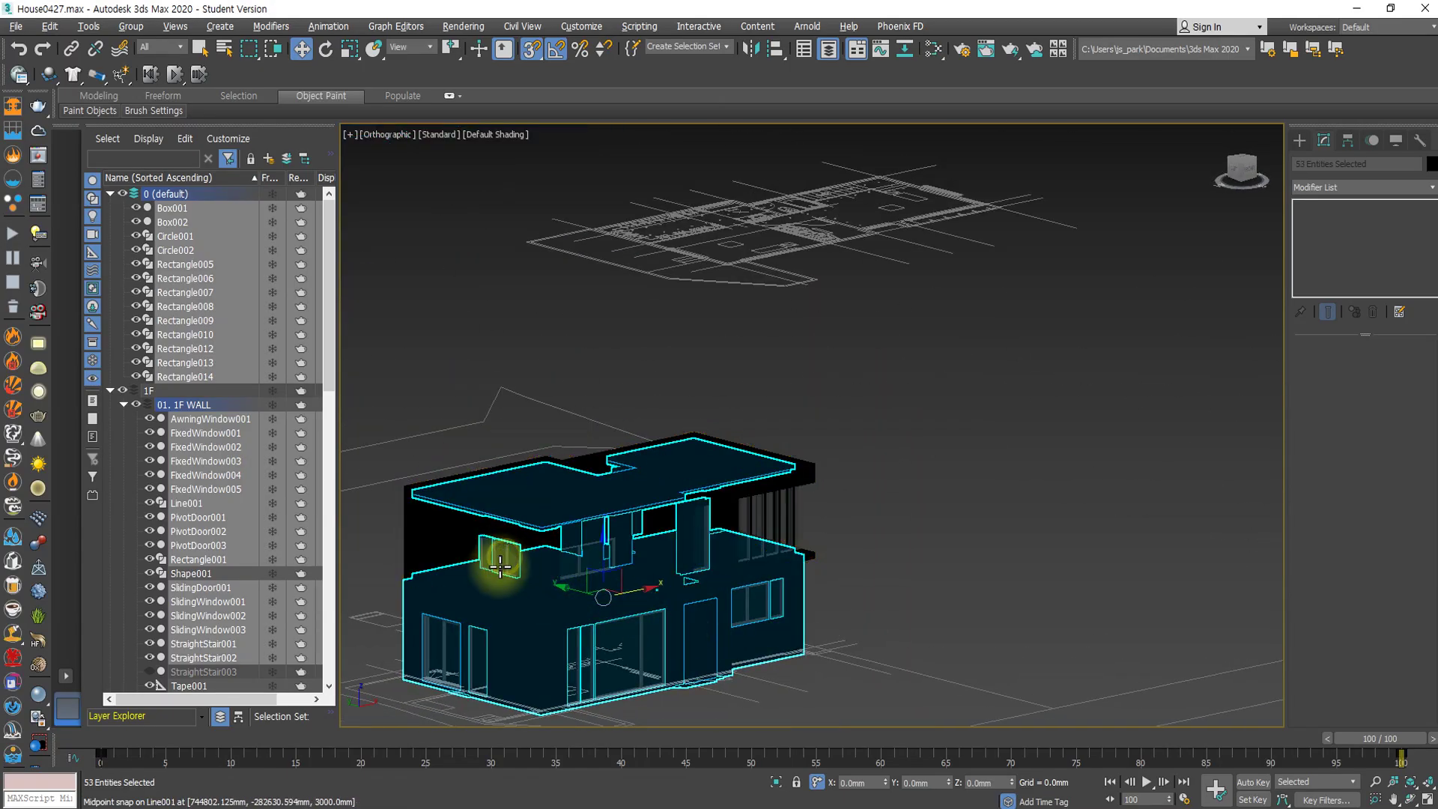
left_click(449, 656, "alt")
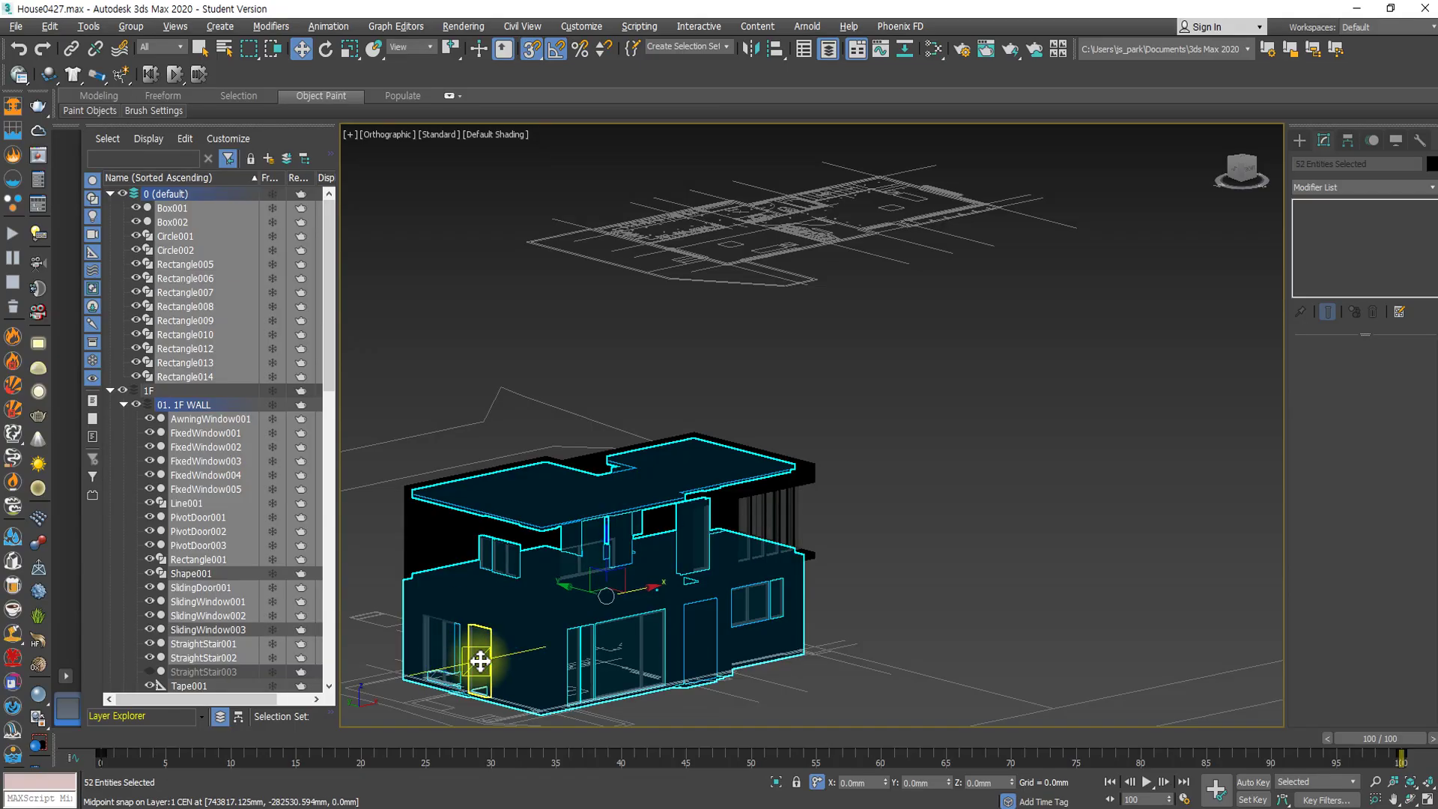
left_click(578, 663, "alt")
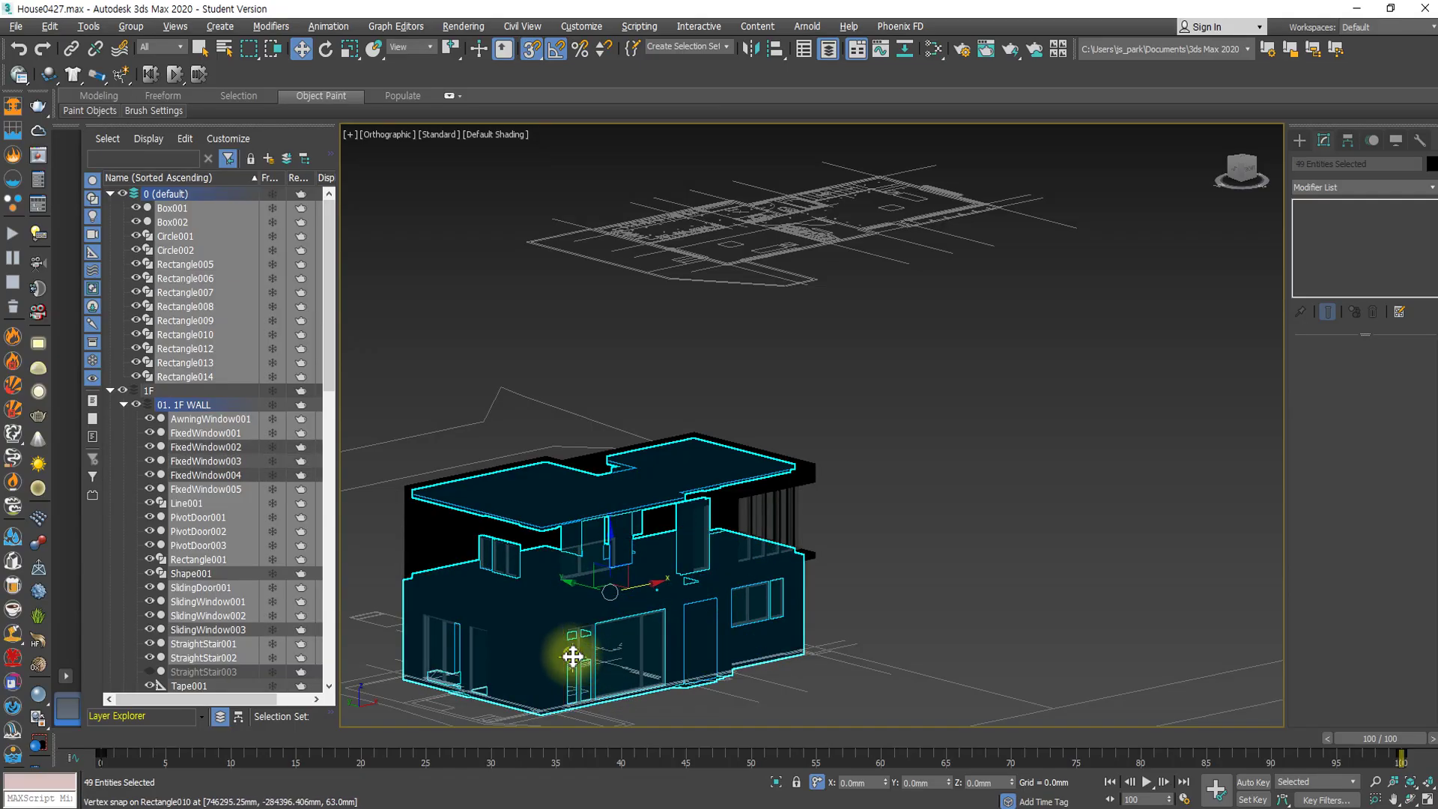
left_click(701, 634, "alt")
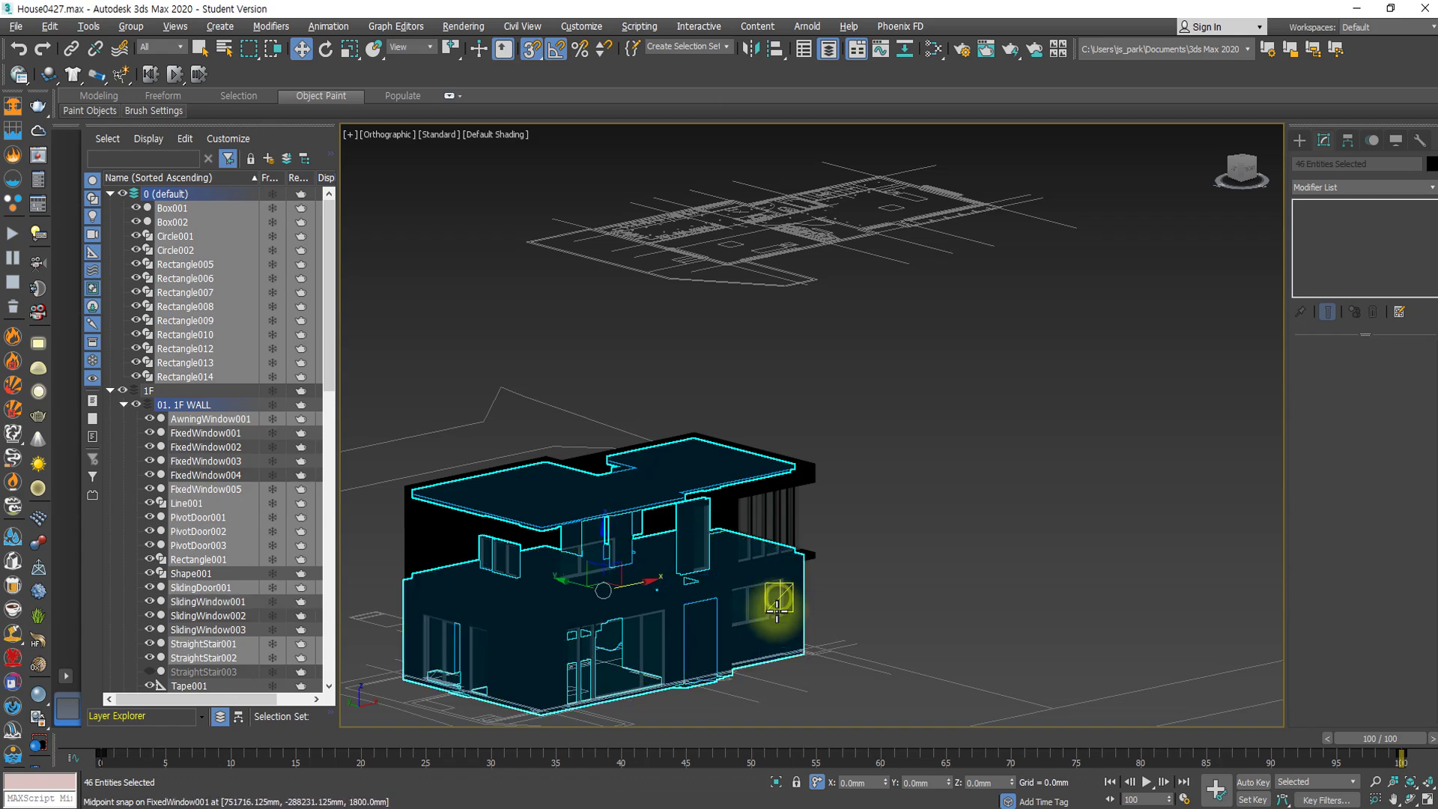
Remove the second floor's rear awning windows from the current selection.
middle_click_drag(497, 673, 659, 626, "alt")
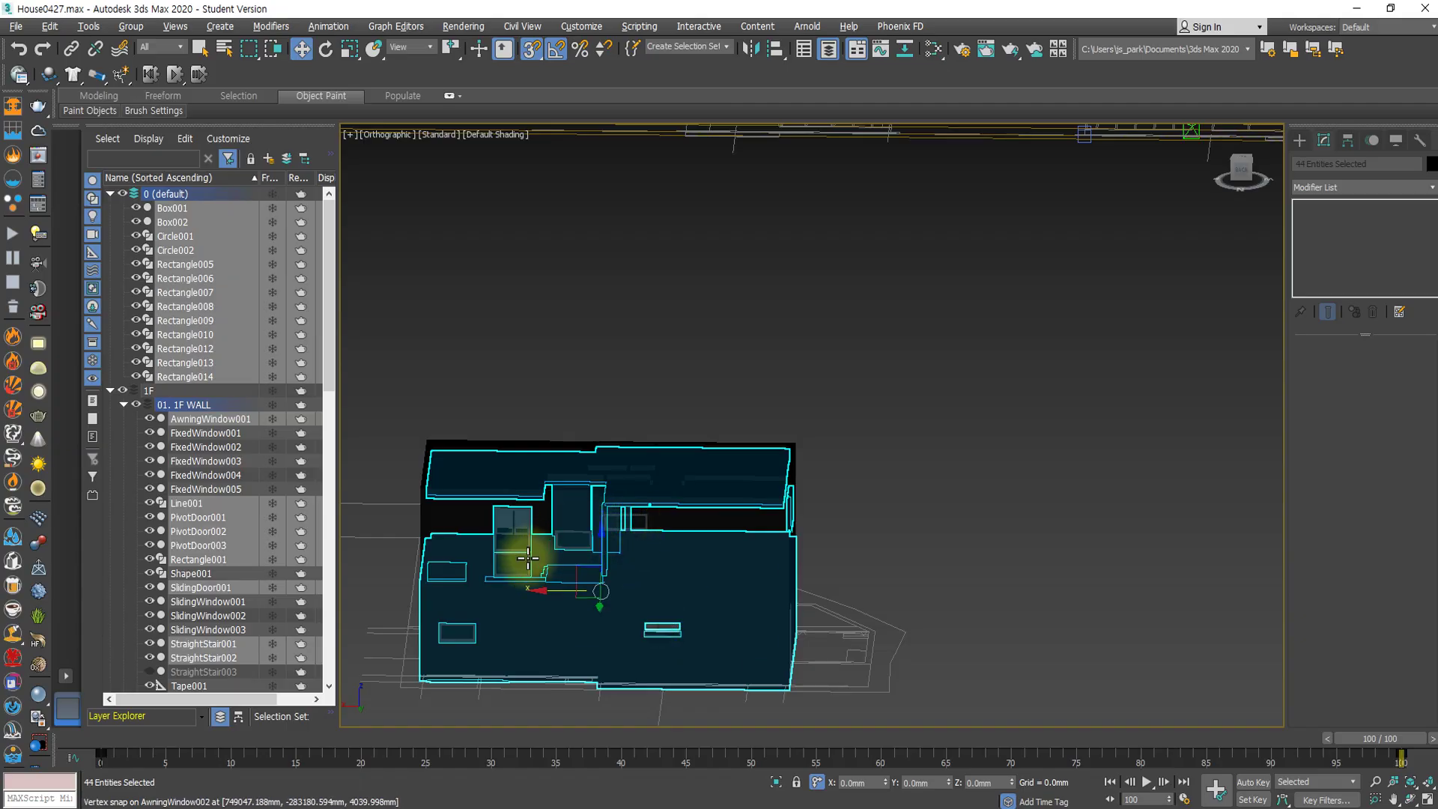
middle_click_drag(599, 617, 626, 651, "alt")
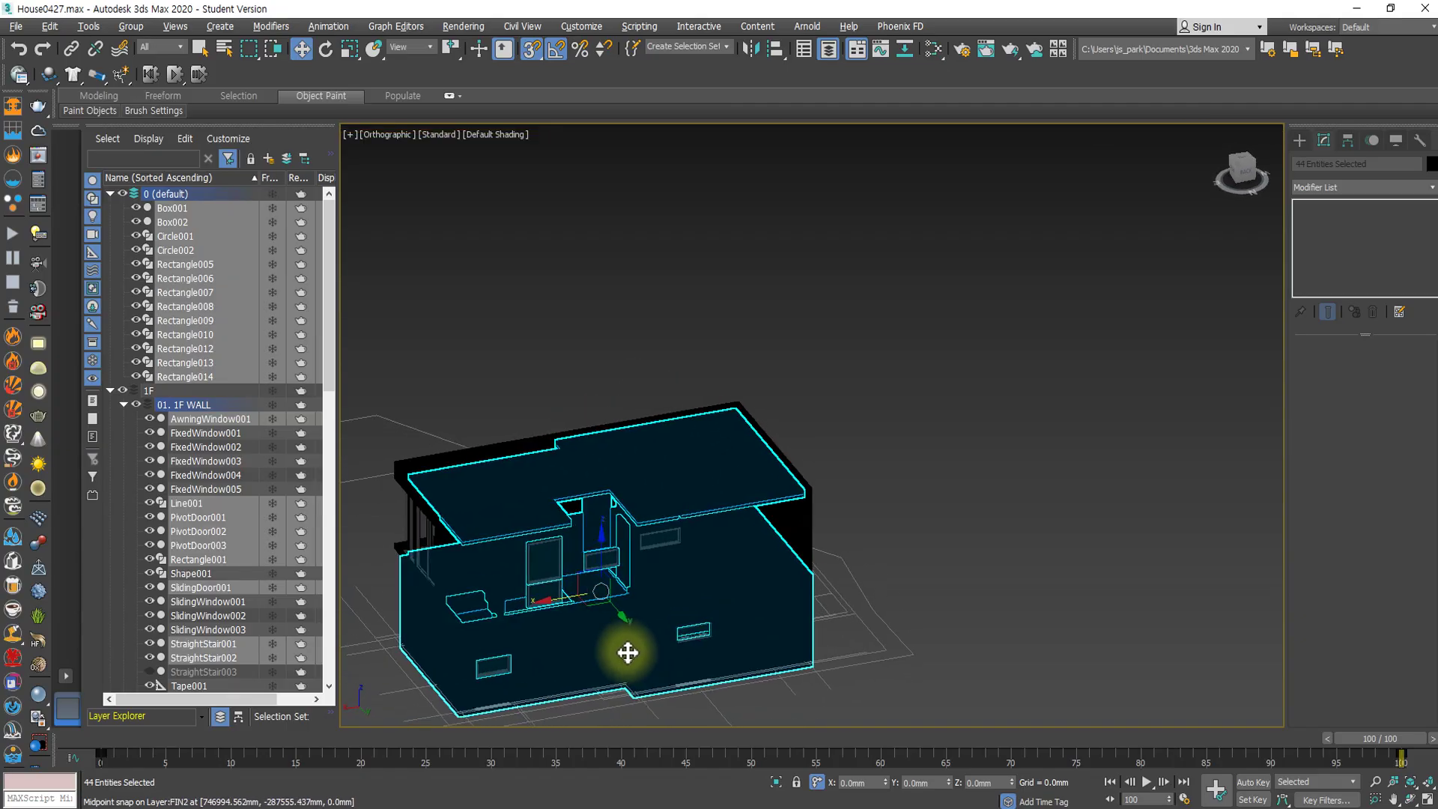
scroll(605, 573, "up", 3)
scroll(605, 573, "up", 4)
left_click(589, 530, "alt")
scroll(592, 573, "down", 4)
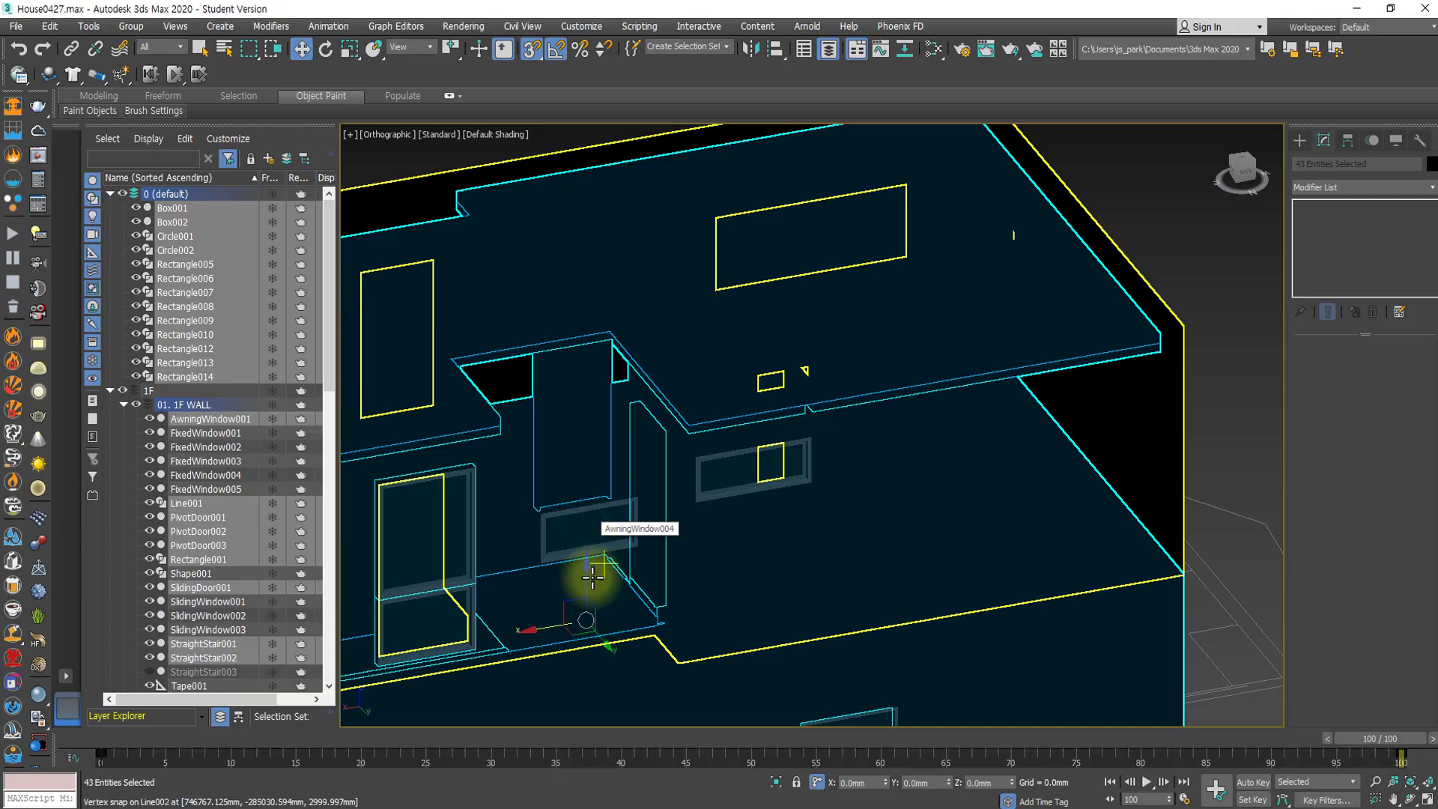
scroll(489, 567, "up", 3)
middle_click_drag(508, 575, 458, 500, "alt")
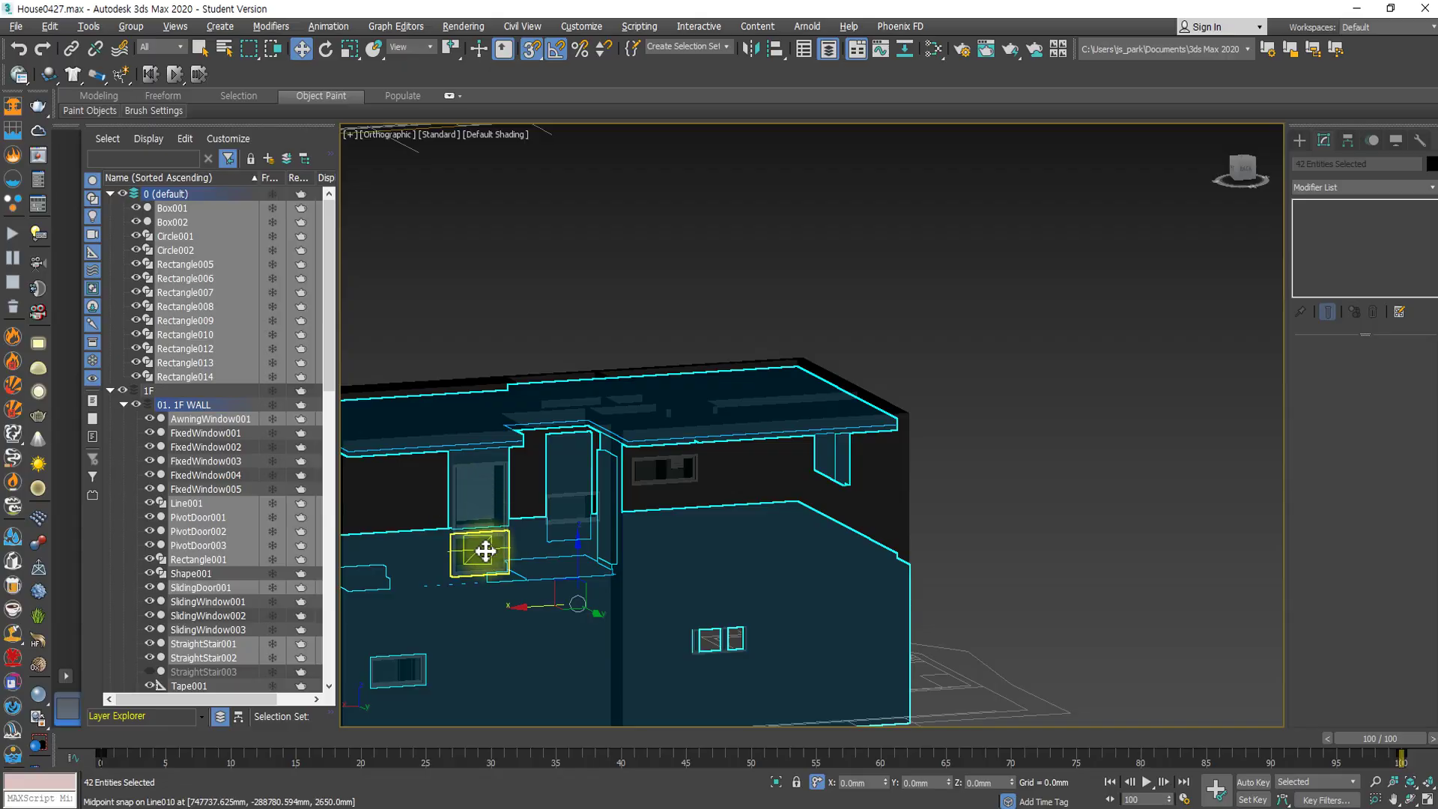
scroll(535, 589, "down", 2)
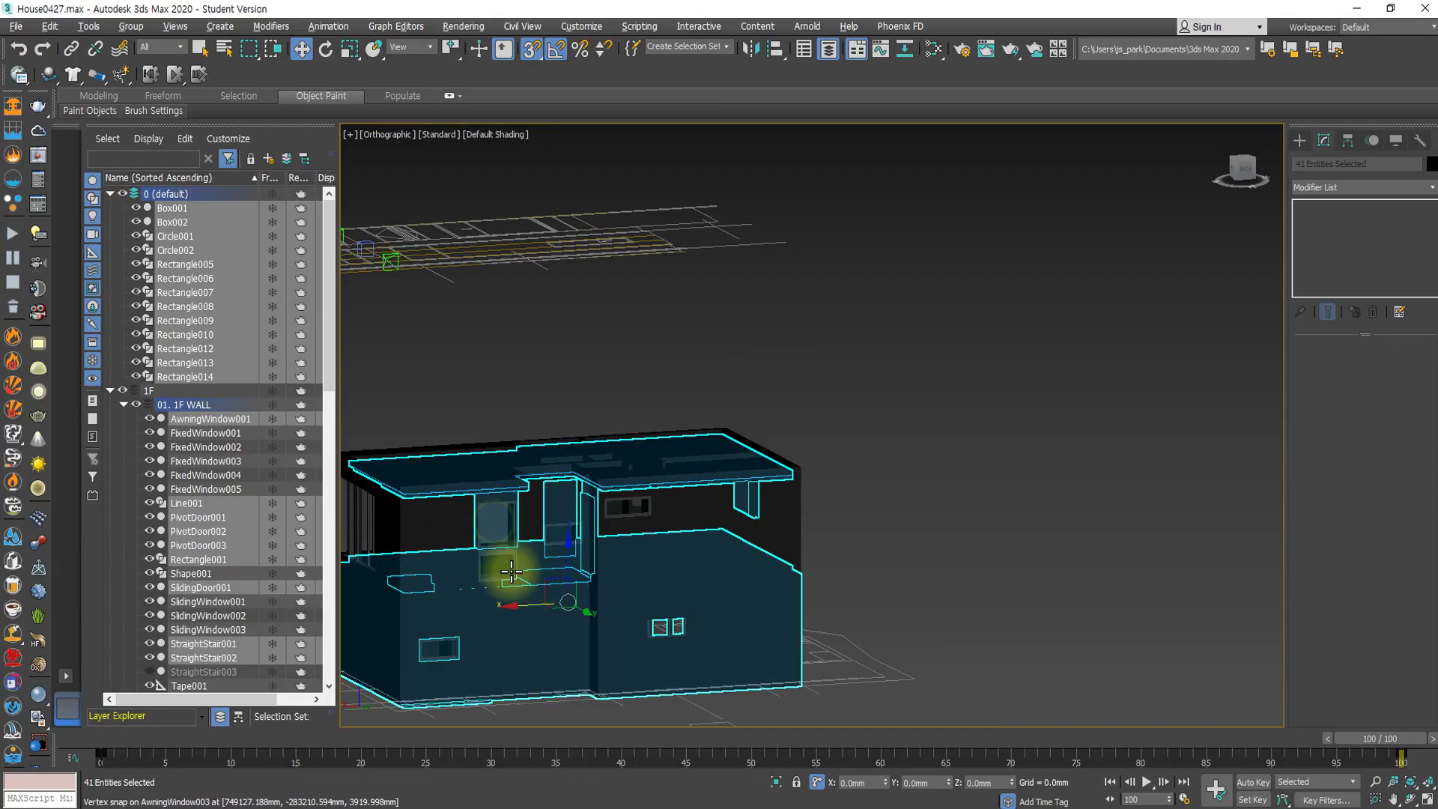
Remove the first floor's rear awning window from the selection, keeping the first-floor wall selected.
middle_click_drag(512, 645, 639, 539, "alt")
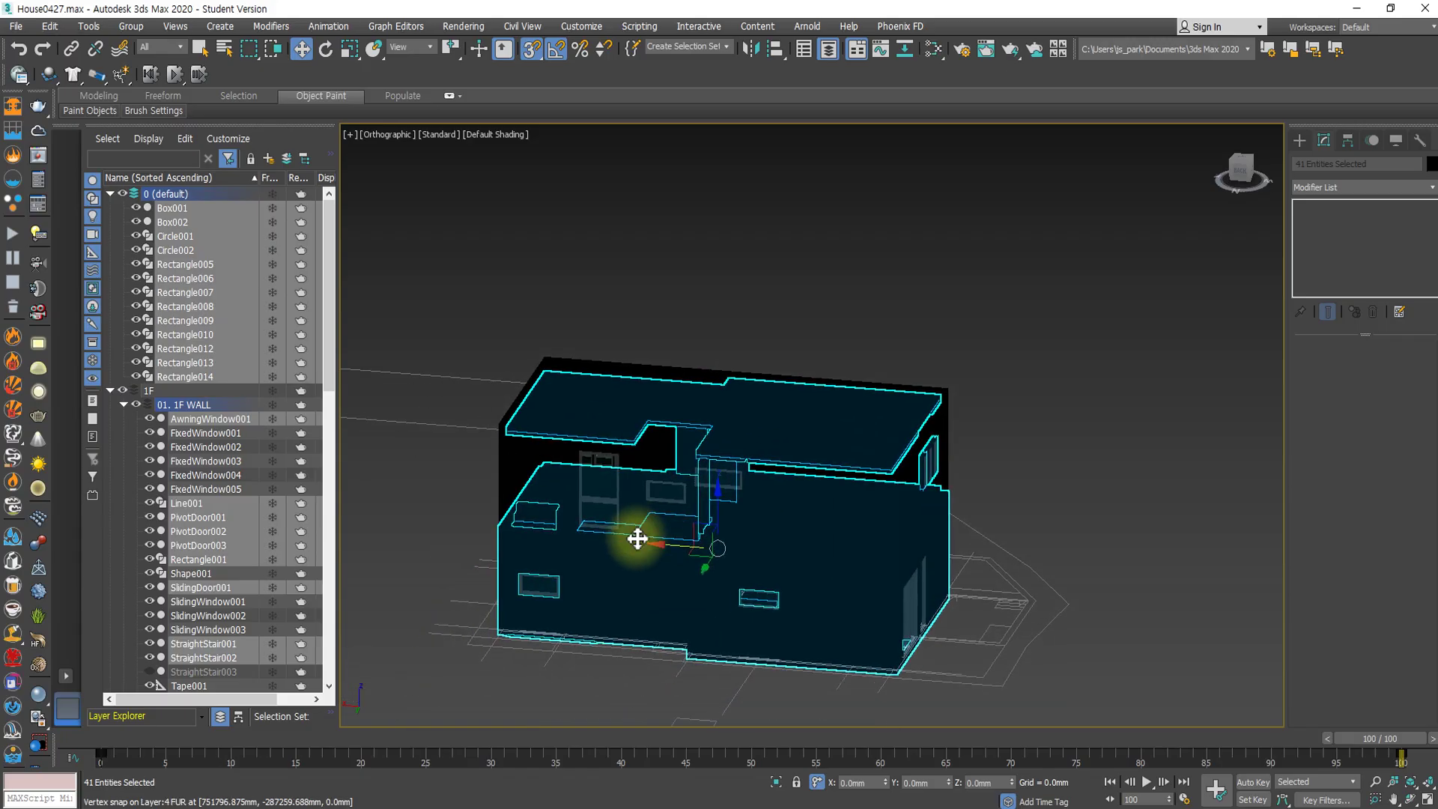
middle_click_drag(535, 540, 604, 605, "alt")
left_click(536, 603, "alt")
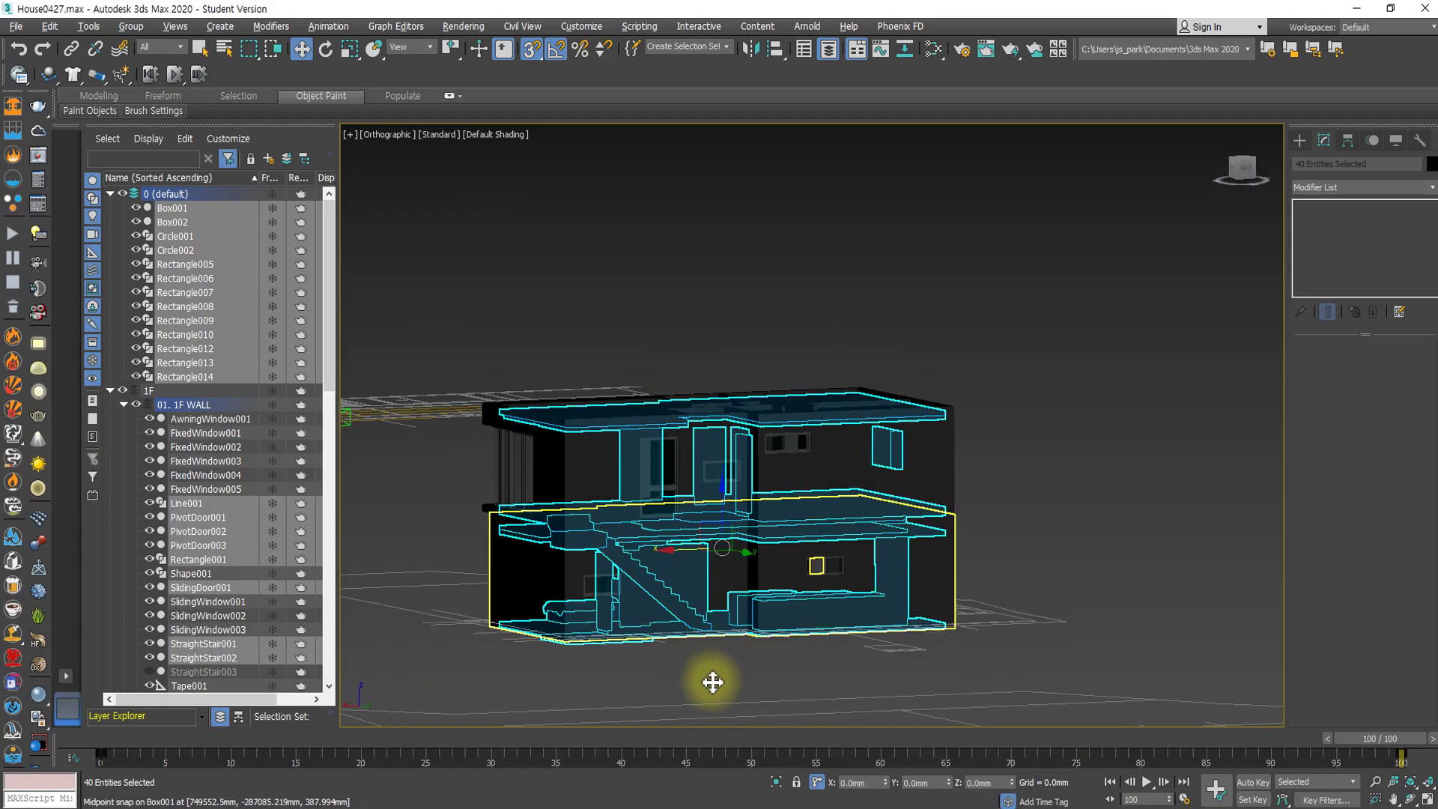
left_click_drag(654, 594, 654, 591, "ctrl")
Switch to wireframe and remove the first floor's large sliding door and remaining sliding window from the selection.
middle_click_drag(712, 667, 744, 606, "alt")
scroll(697, 607, "up", 10)
scroll(707, 611, "up", 5)
scroll(682, 603, "down", 15)
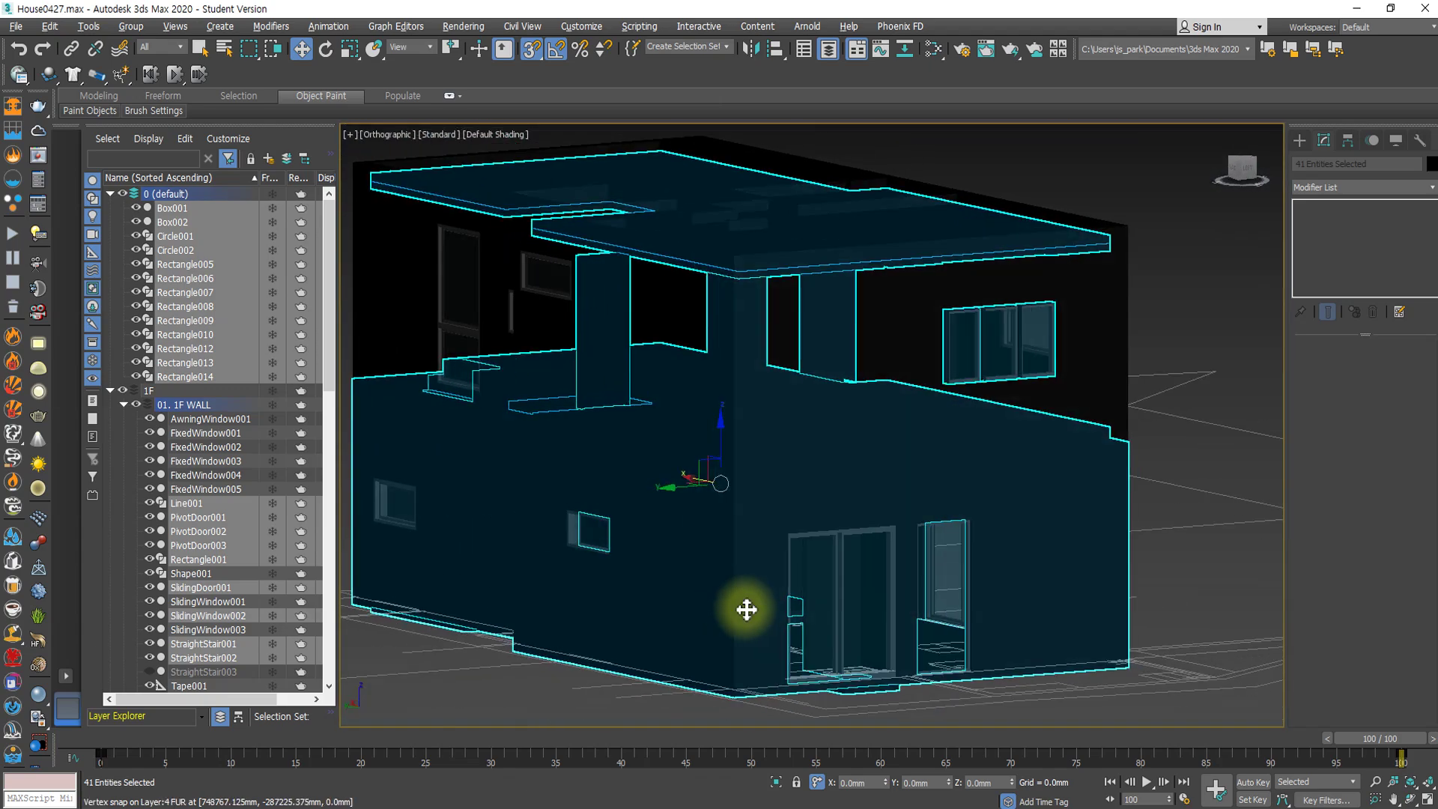
scroll(771, 603, "up", 5)
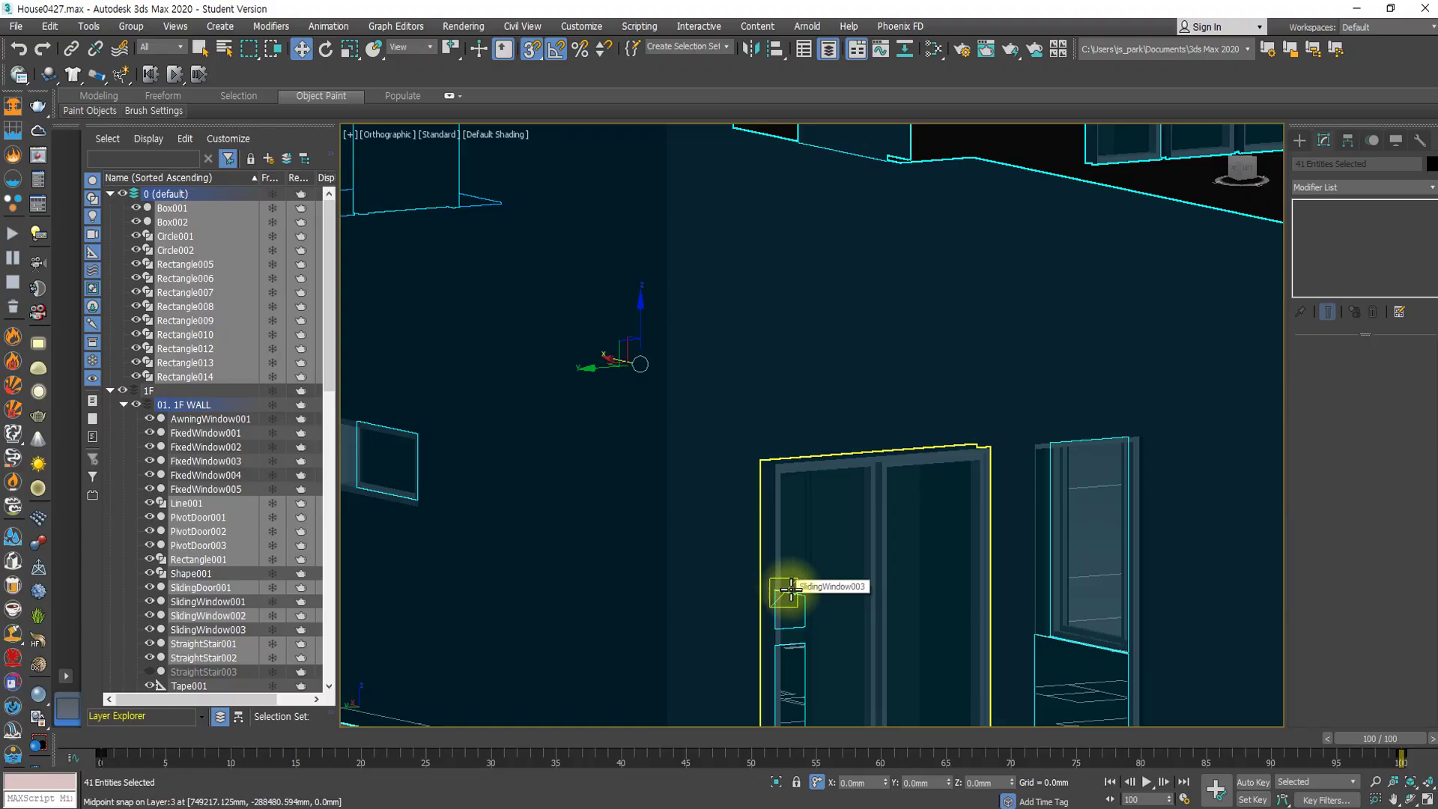
key("F3")
scroll(799, 587, "down", 15)
middle_click_drag(841, 551, 721, 602, "alt")
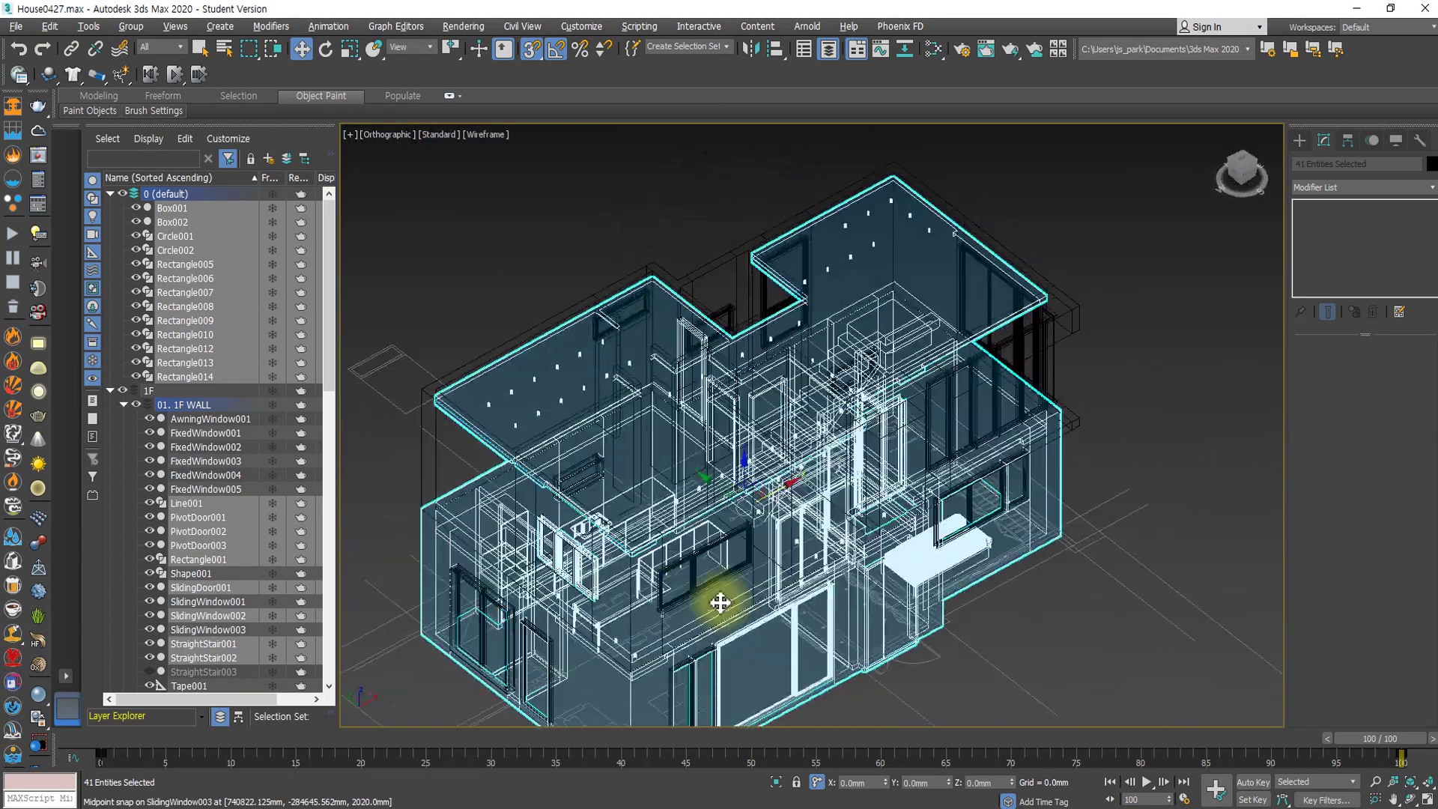
scroll(801, 546, "up", 5)
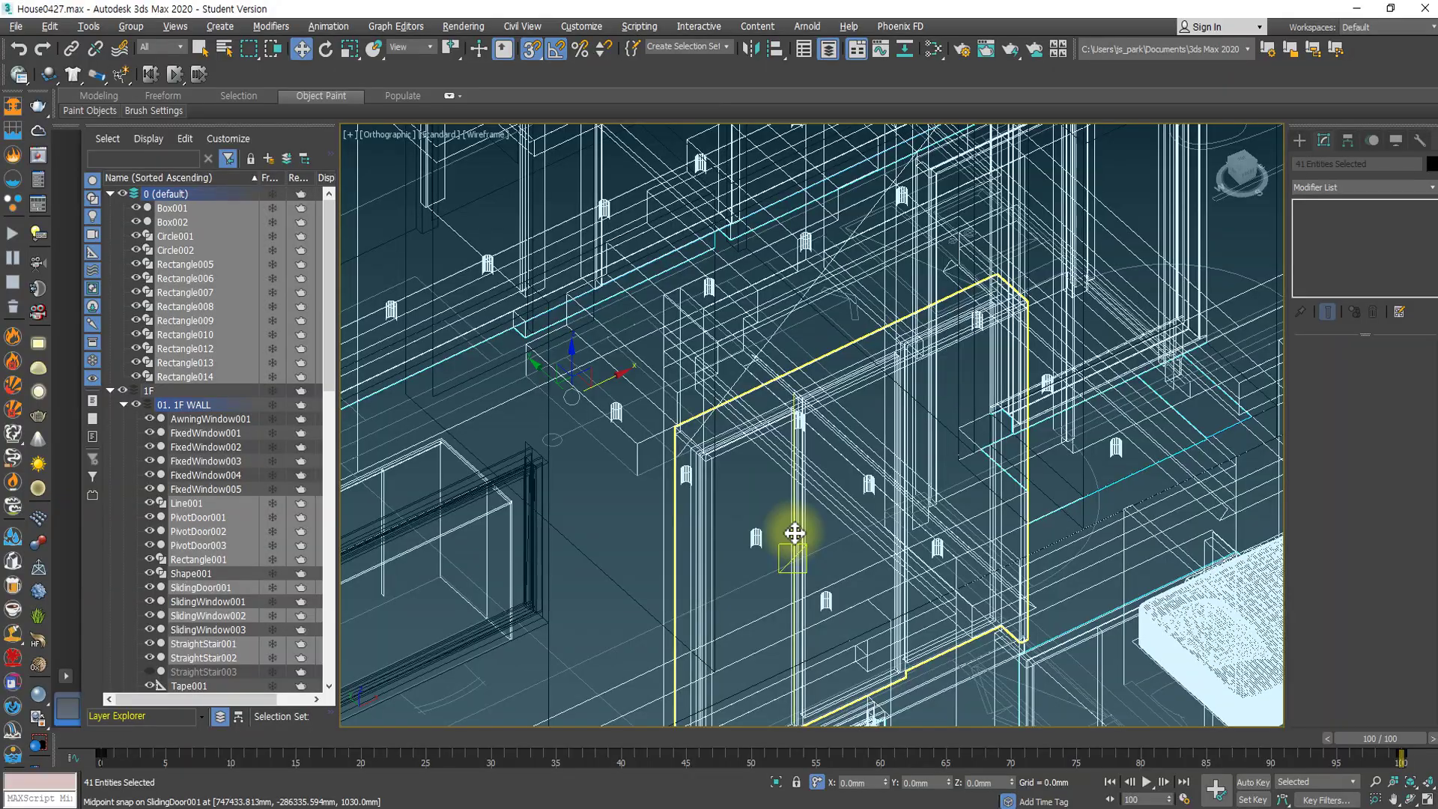
scroll(794, 532, "down", 12)
middle_click_drag(828, 588, 763, 587, "alt")
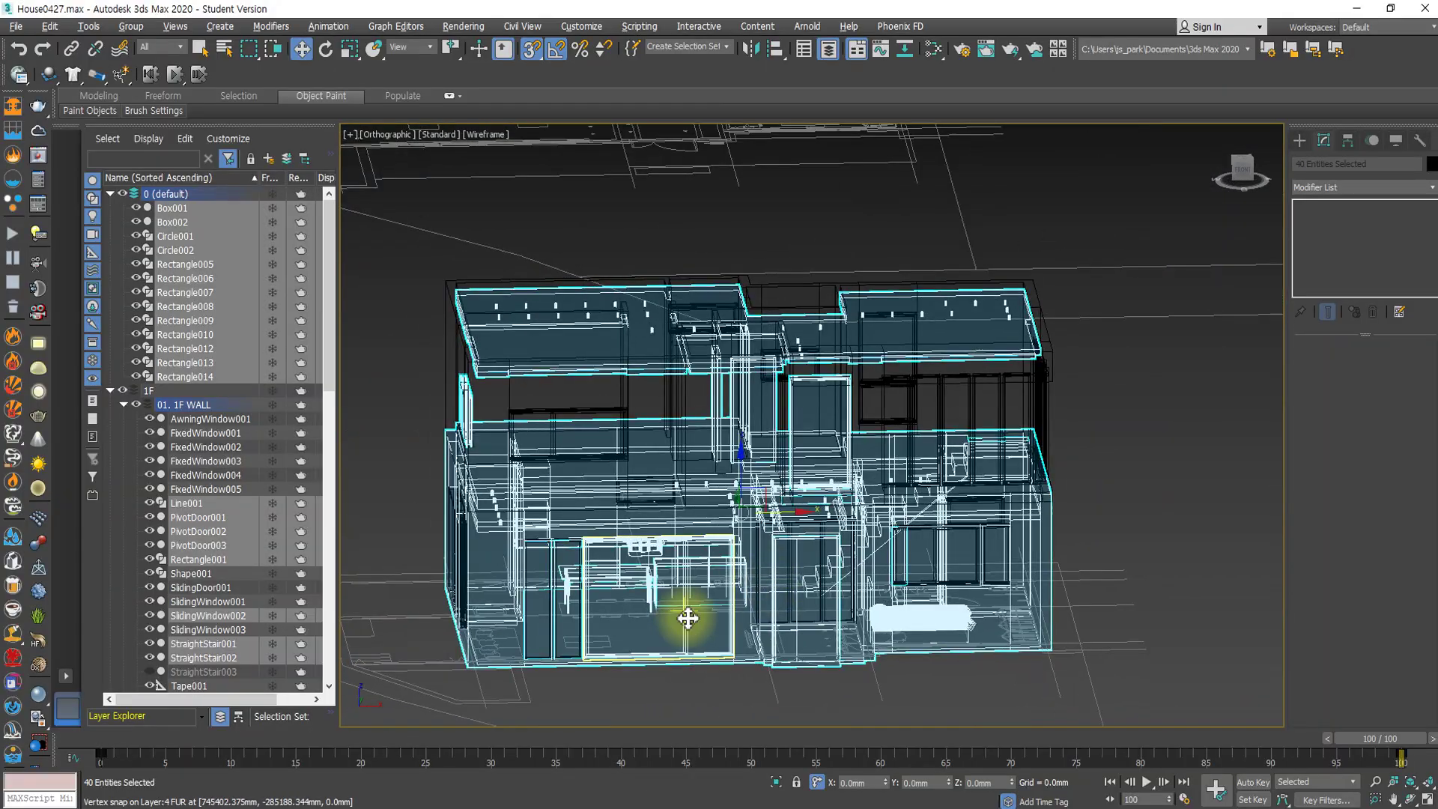
scroll(764, 642, "down", 5)
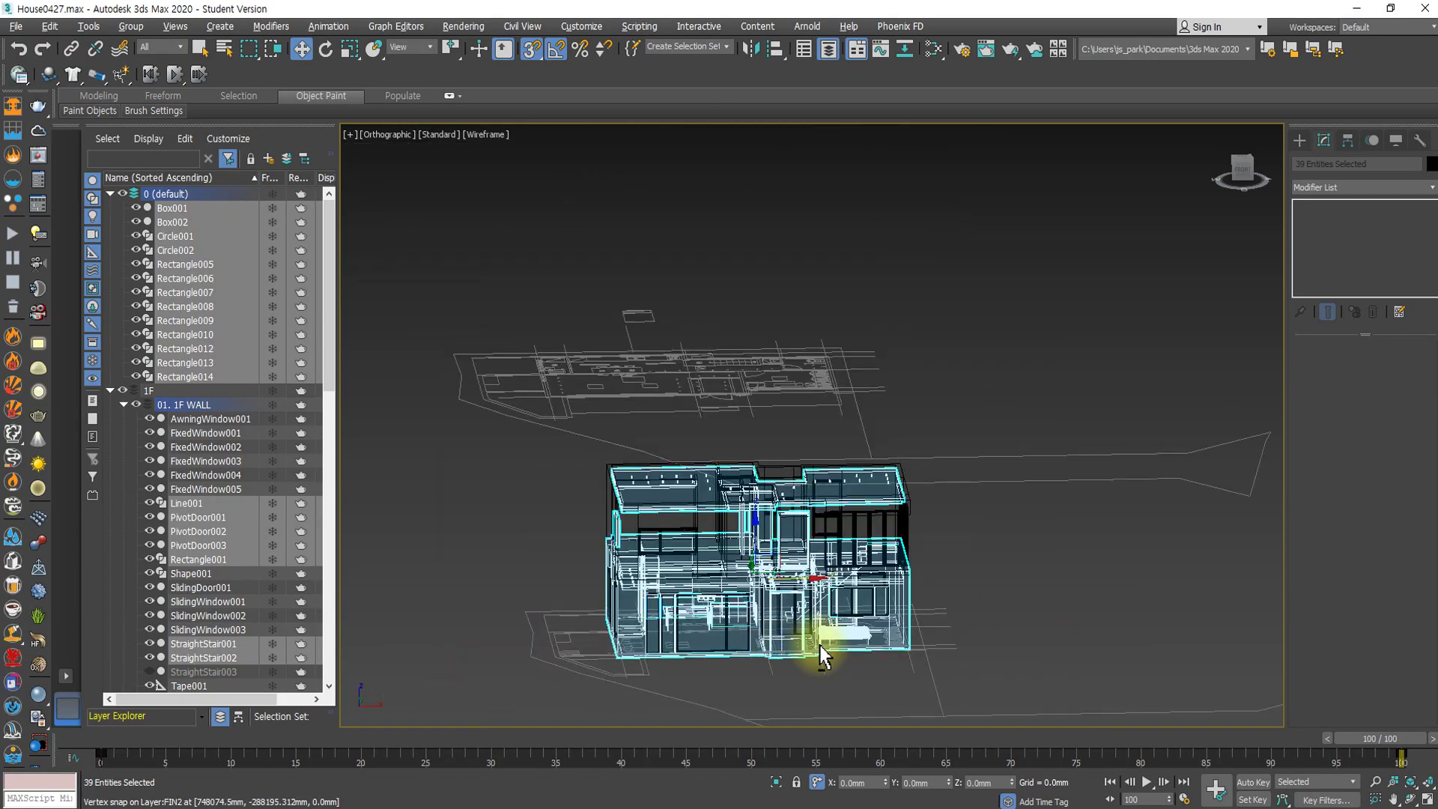
Add the second-floor wall to the selection and check the selected parts from several sides in shaded and wireframe display.
middle_click_drag(818, 641, 876, 667, "alt")
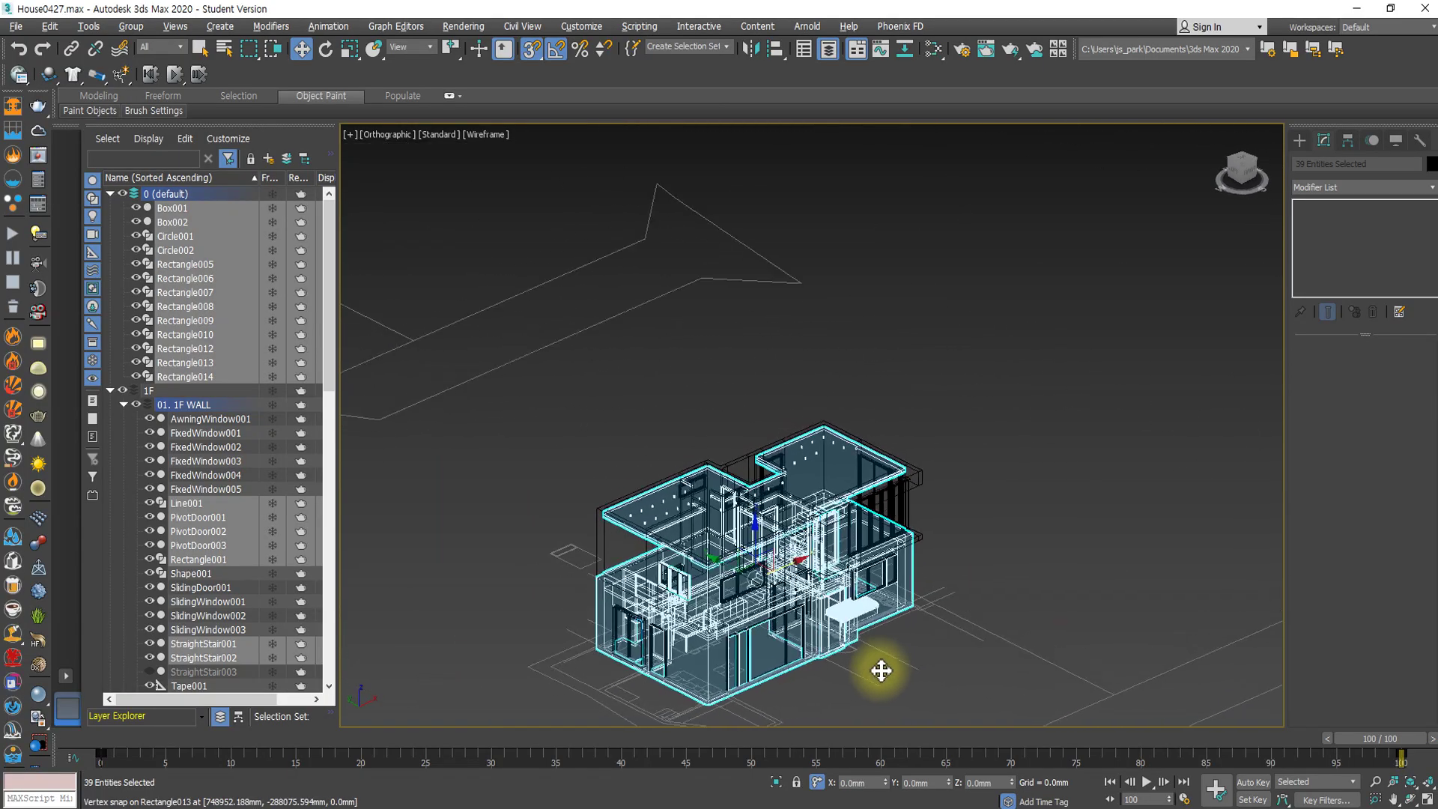
left_click(921, 471, "ctrl")
middle_click_drag(927, 567, 840, 561, "alt")
scroll(840, 561, "up", 10)
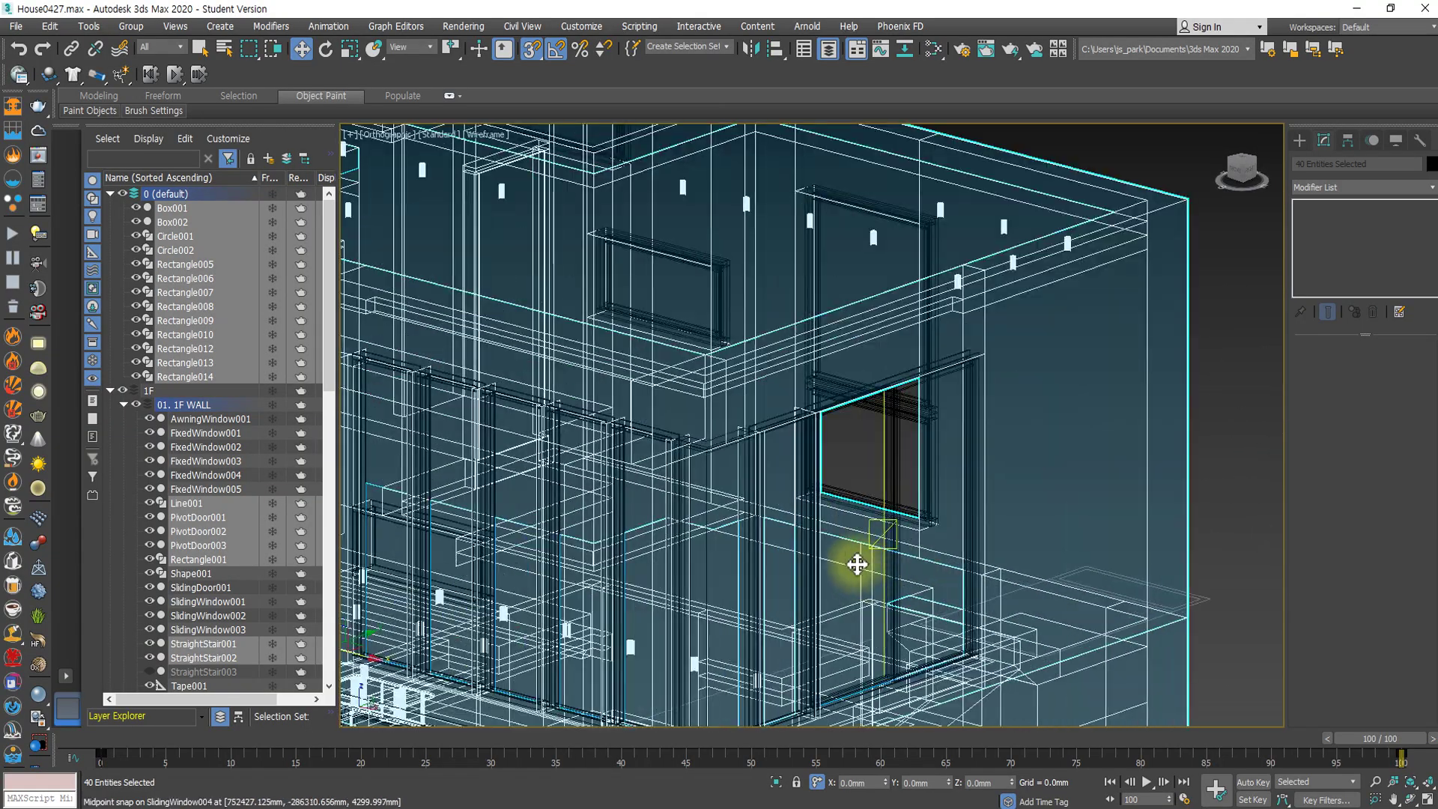
scroll(819, 514, "down", 10)
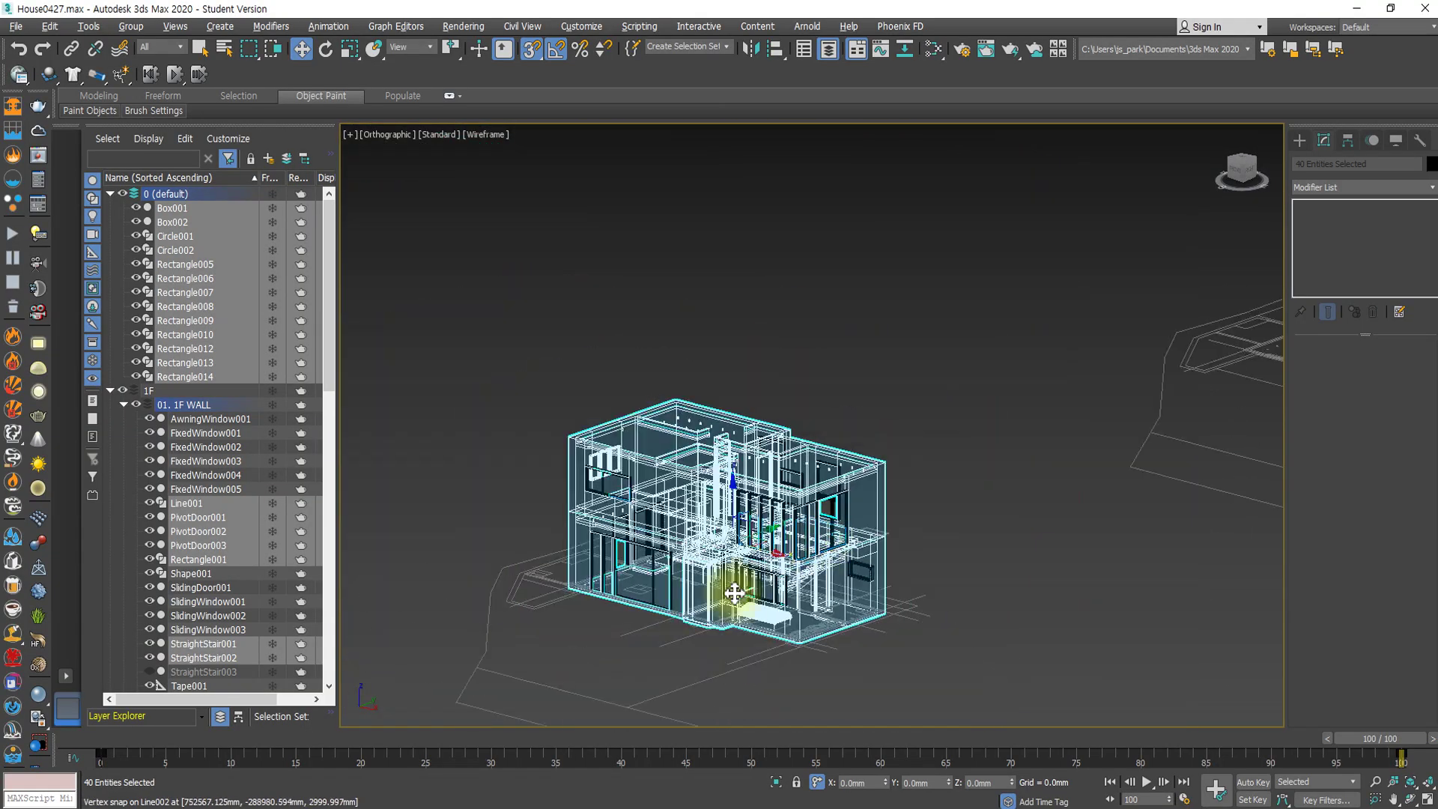
middle_click_drag(735, 591, 906, 603, "alt")
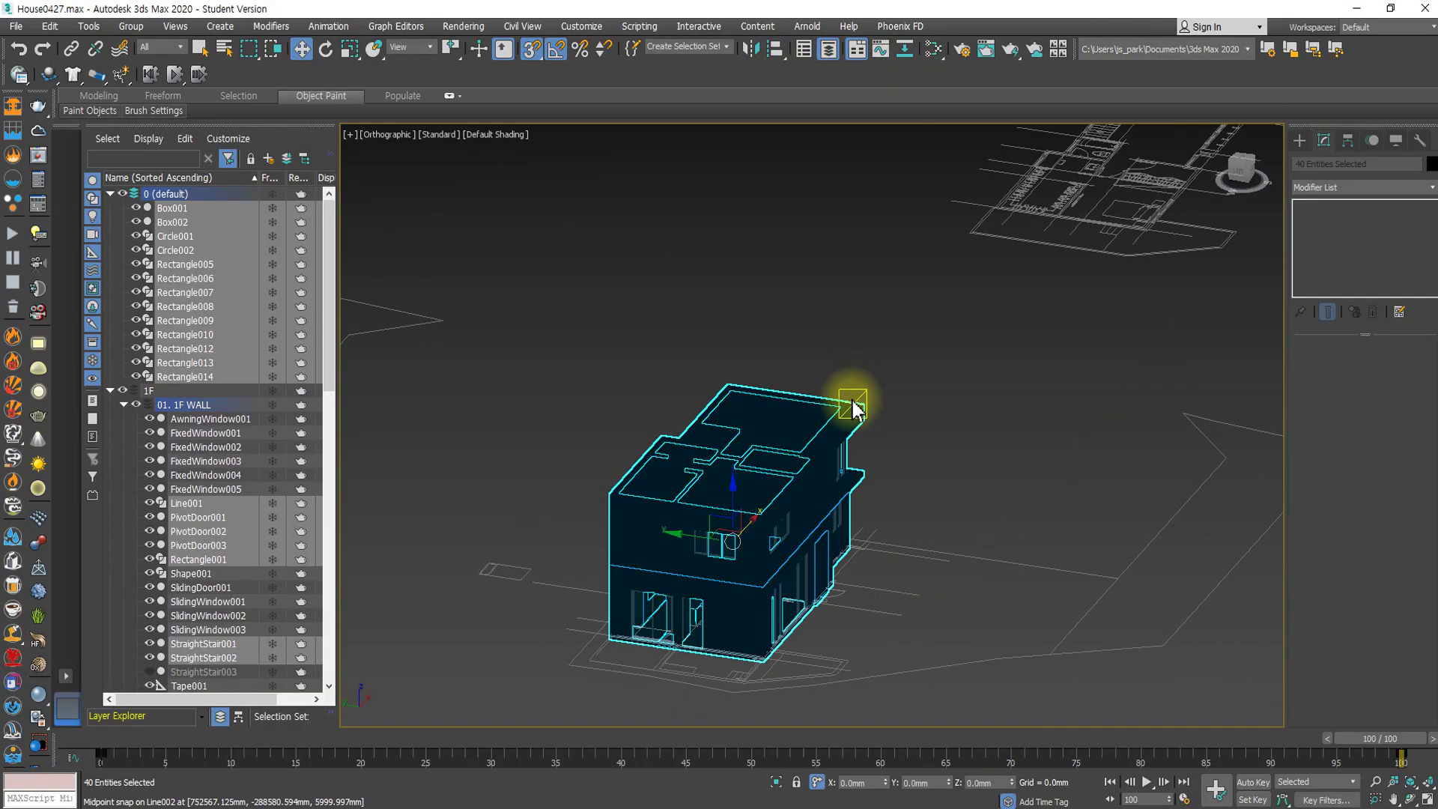
middle_click_drag(840, 417, 831, 498, "alt")
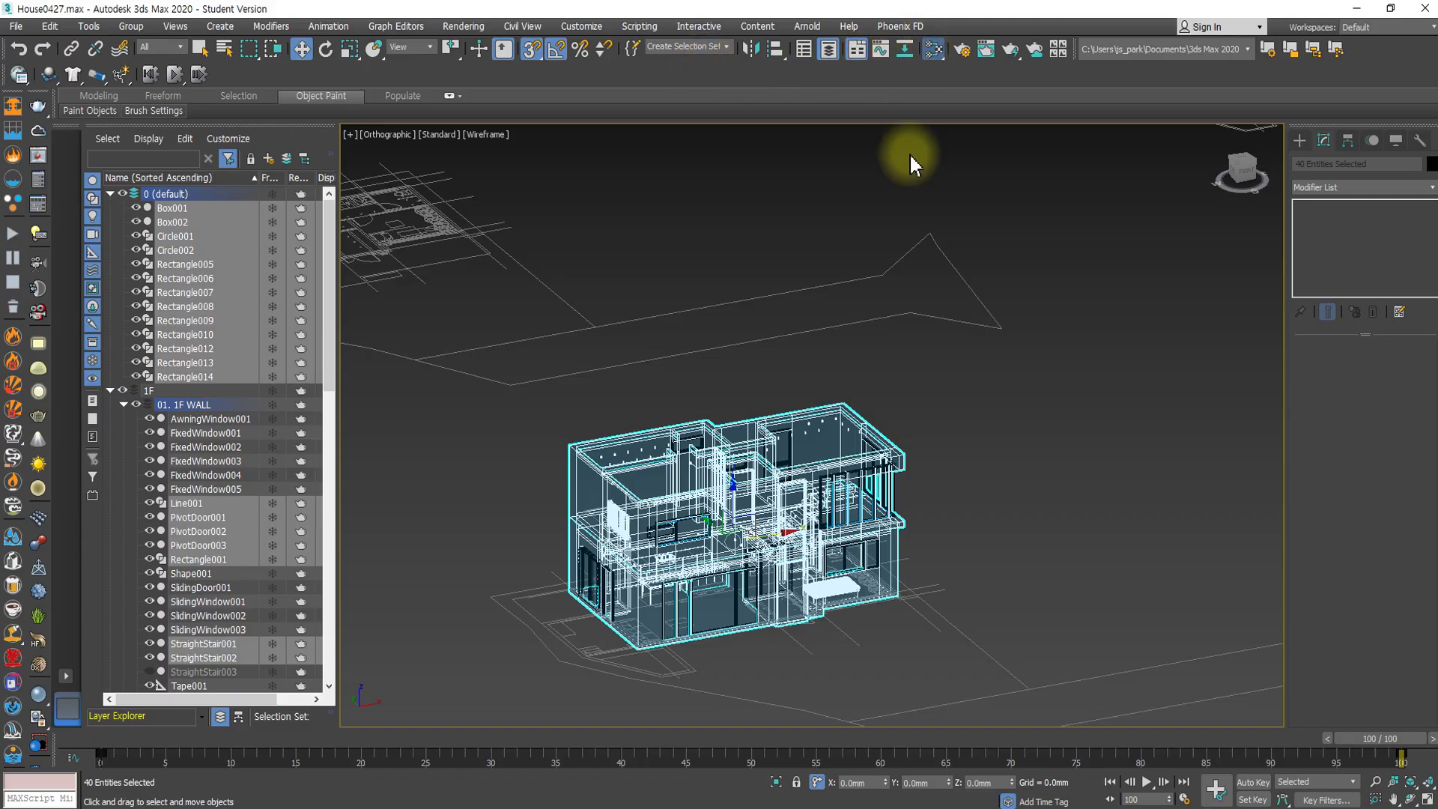
Create a new VRayMtl in the Slate Material Editor and open its parameters.
key("m")
left_click_drag(819, 298, 883, 119)
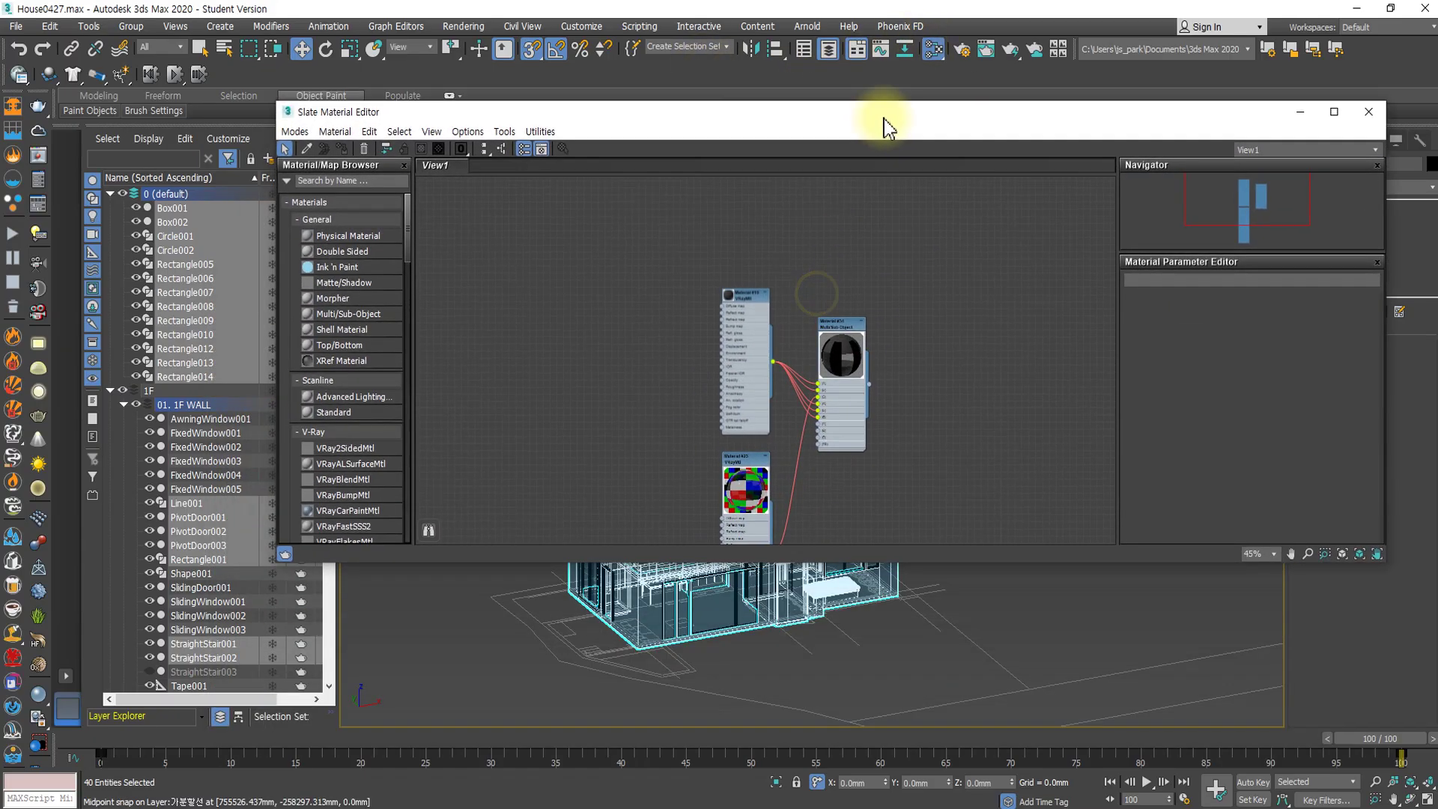
scroll(338, 443, "down", 3)
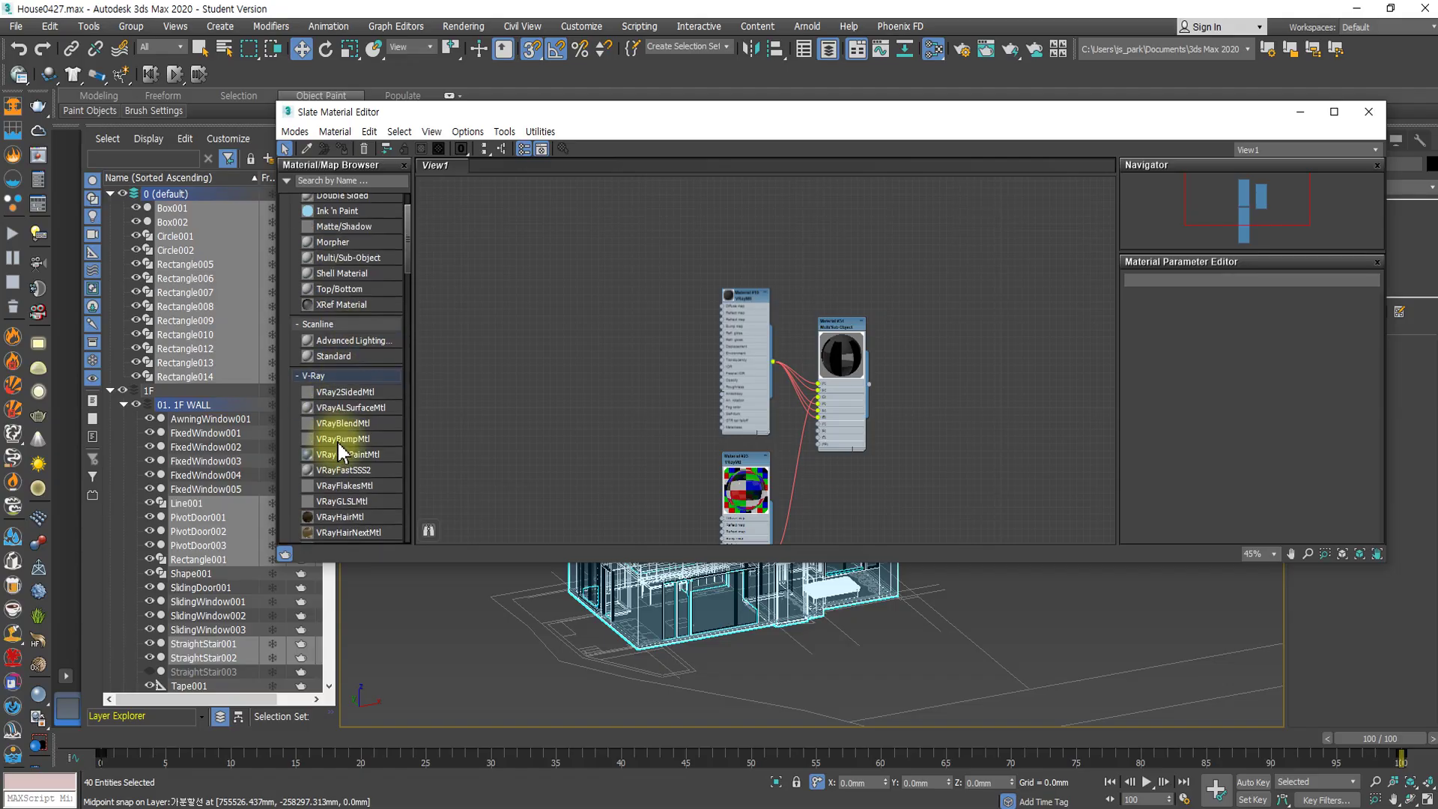
left_click_drag(352, 475, 640, 354)
left_click_drag(347, 470, 625, 395)
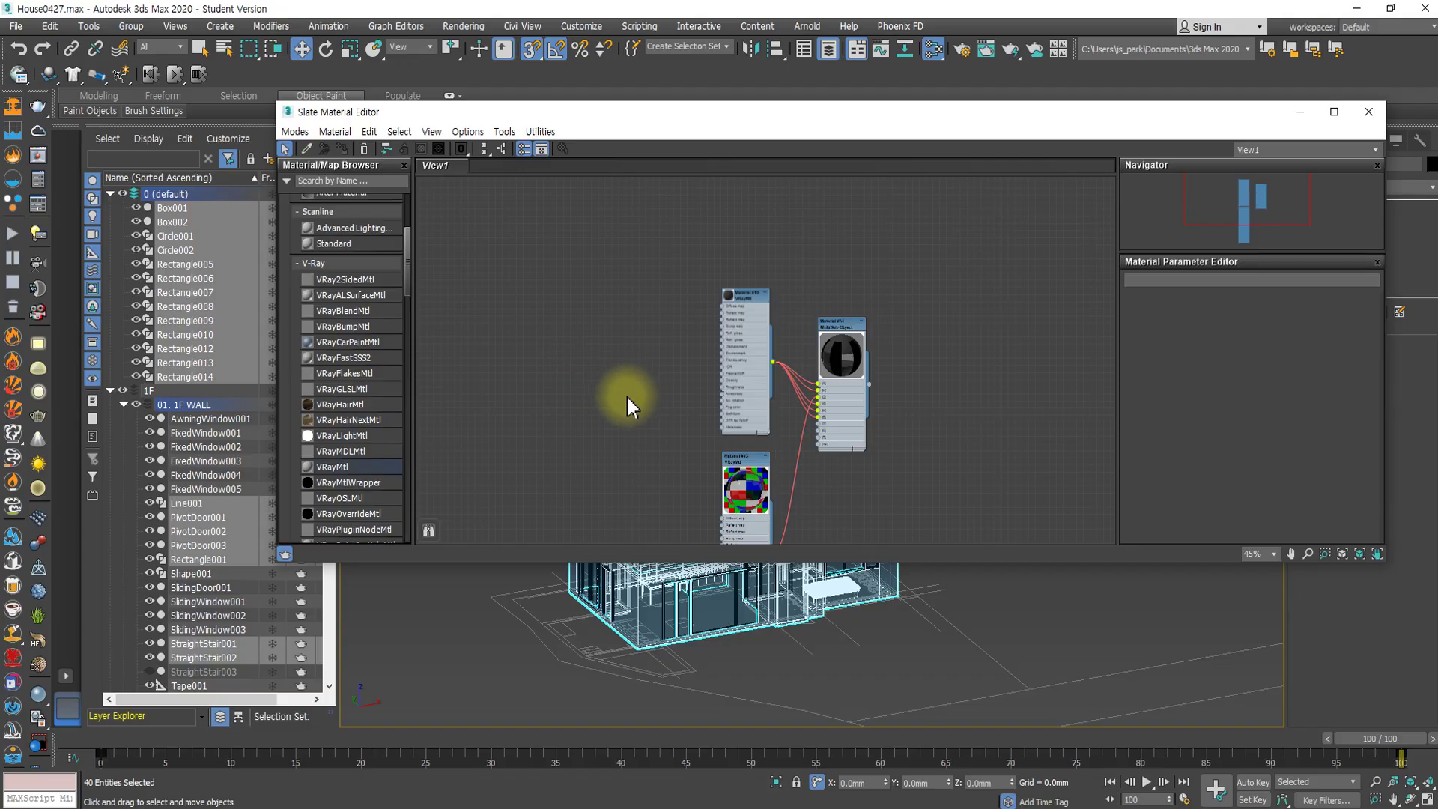
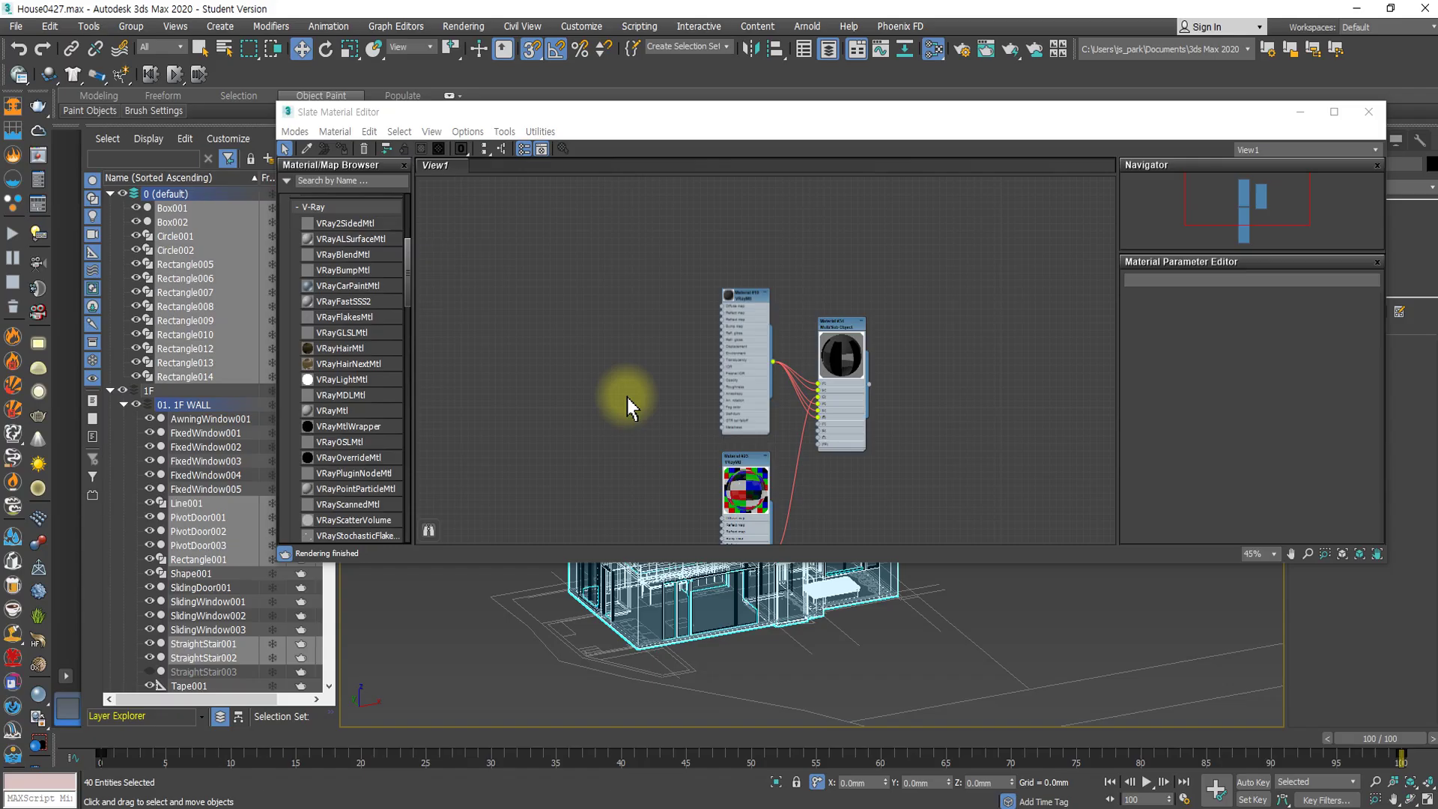
left_click_drag(339, 410, 599, 391)
scroll(591, 385, "up", 3)
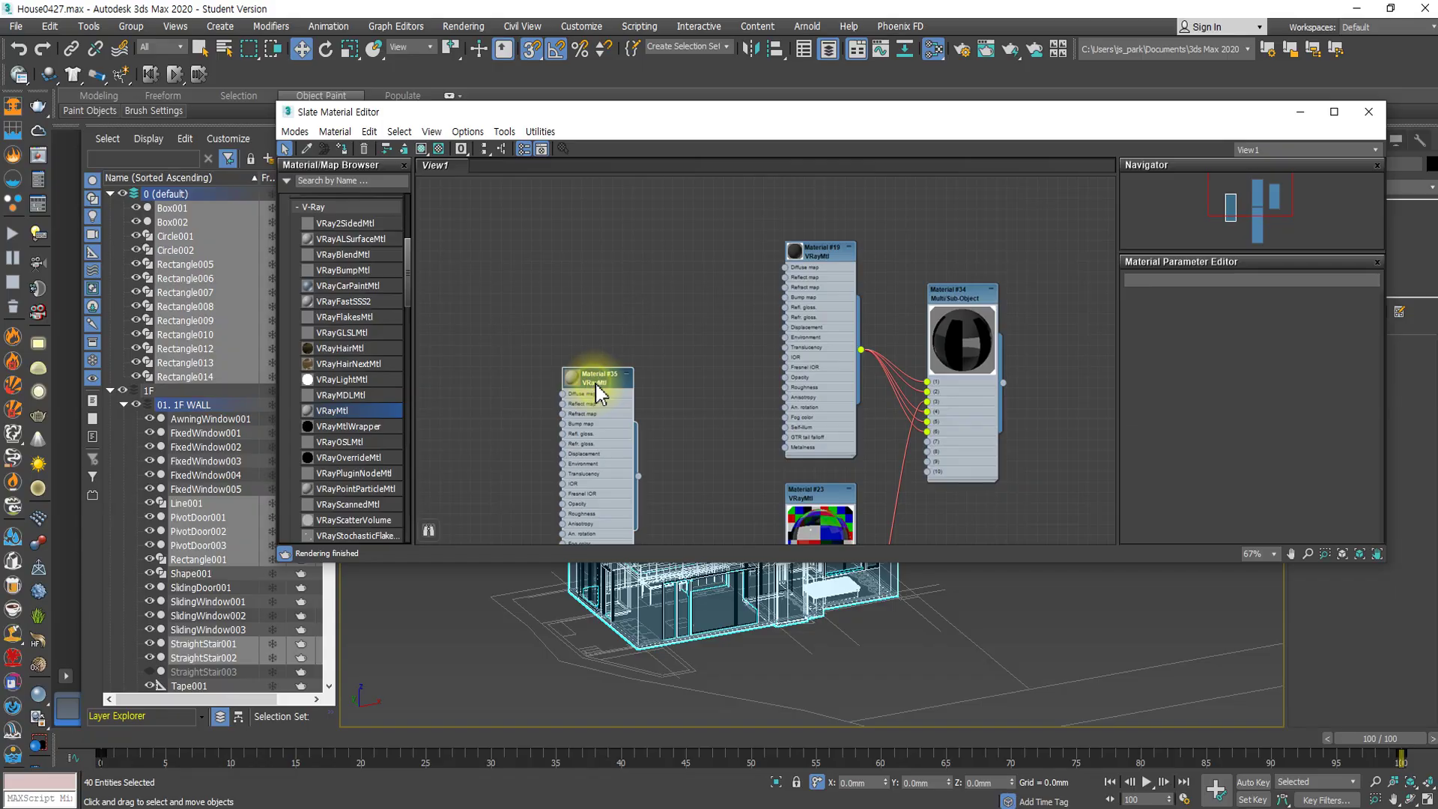
double_click(596, 384)
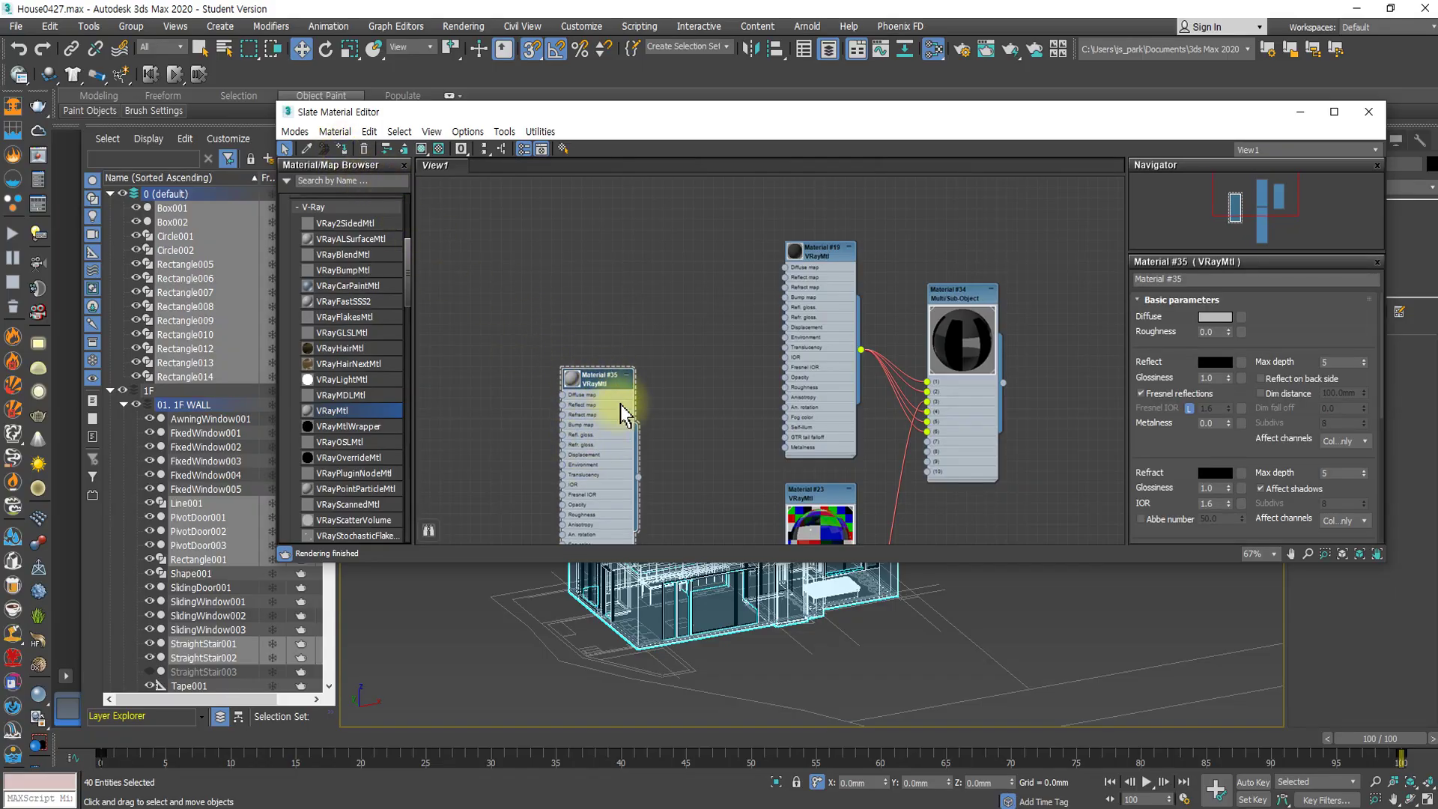
Set the new VRayMtl's diffuse color to a neutral light grey with a value of 210.
left_click(1215, 316)
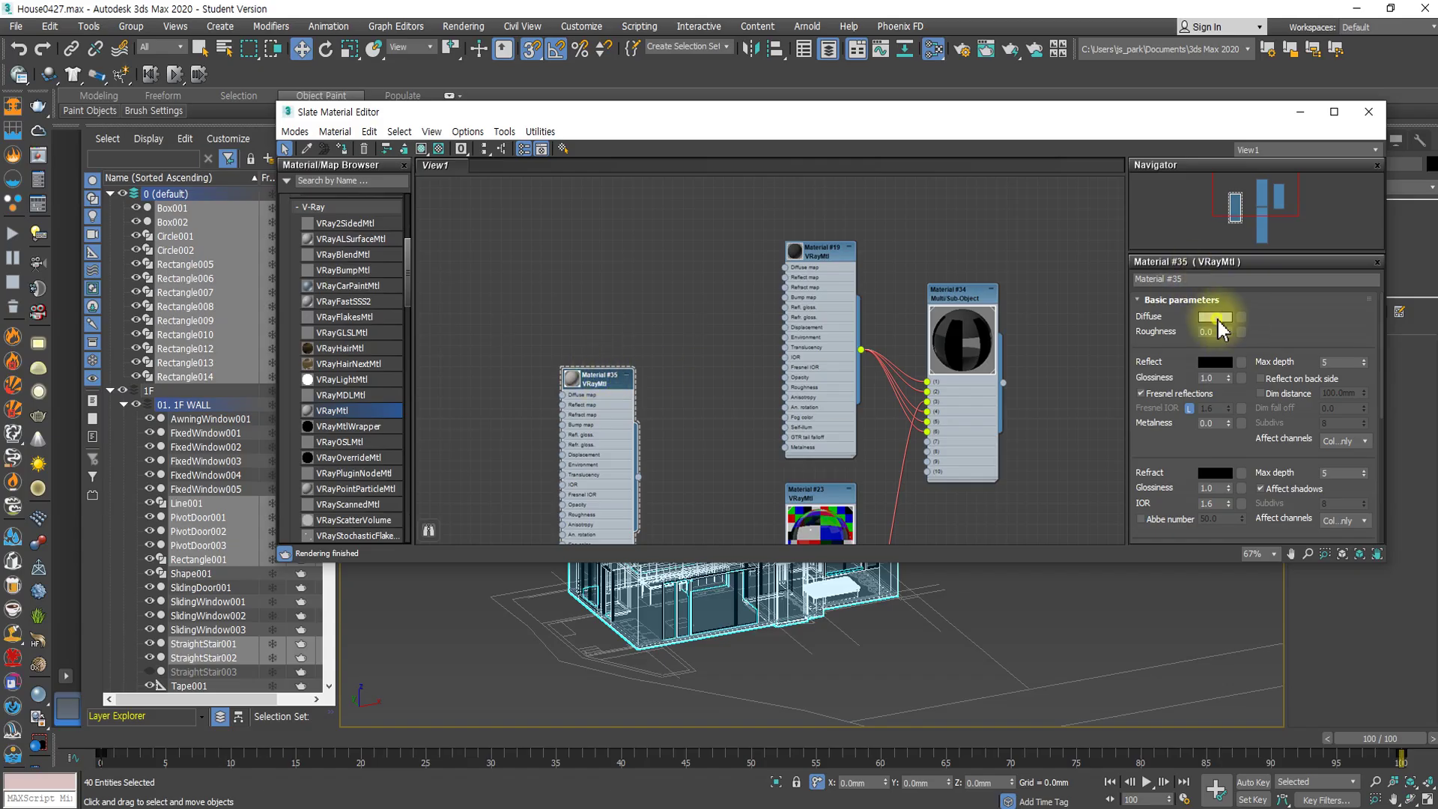
left_click(557, 181)
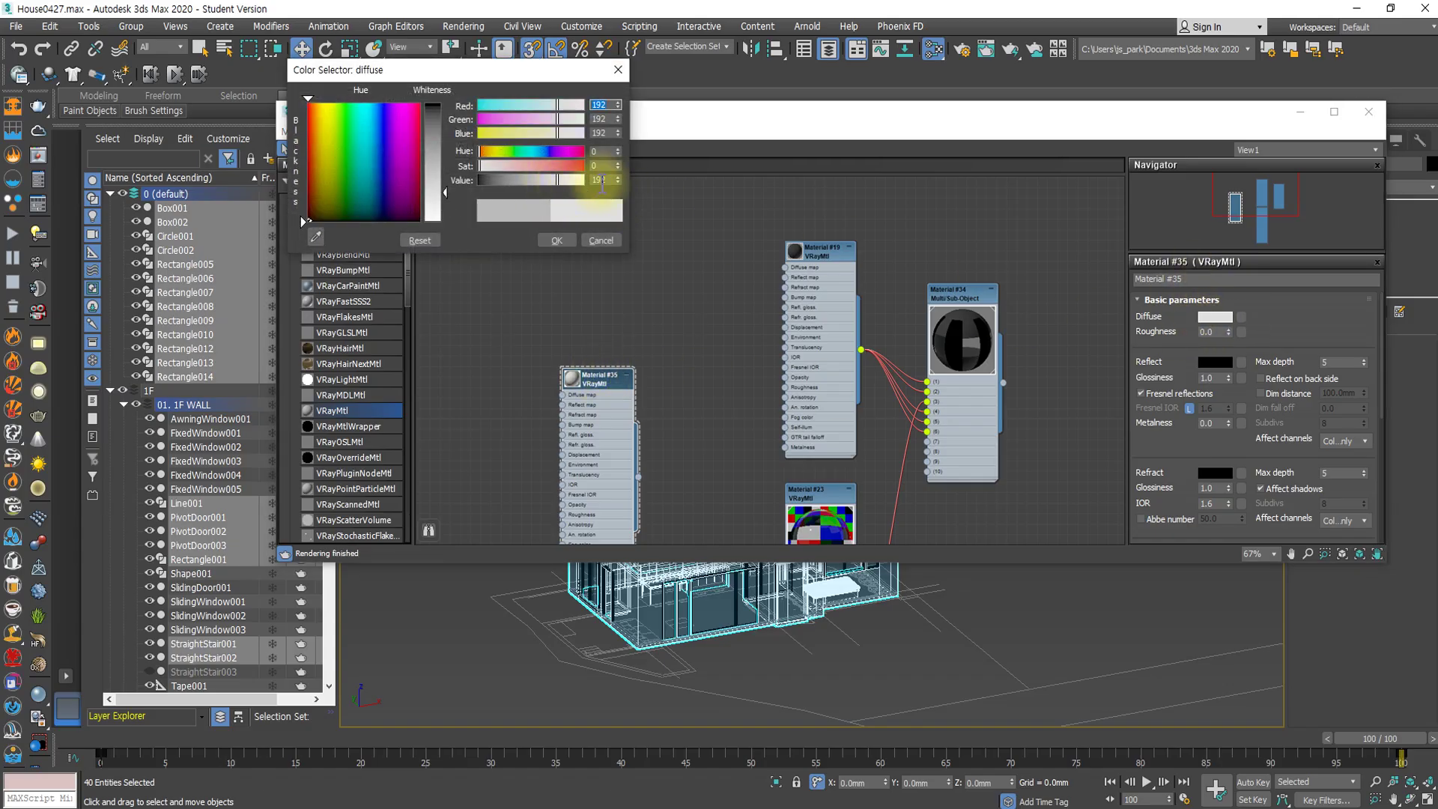
left_click(605, 180)
type("210")
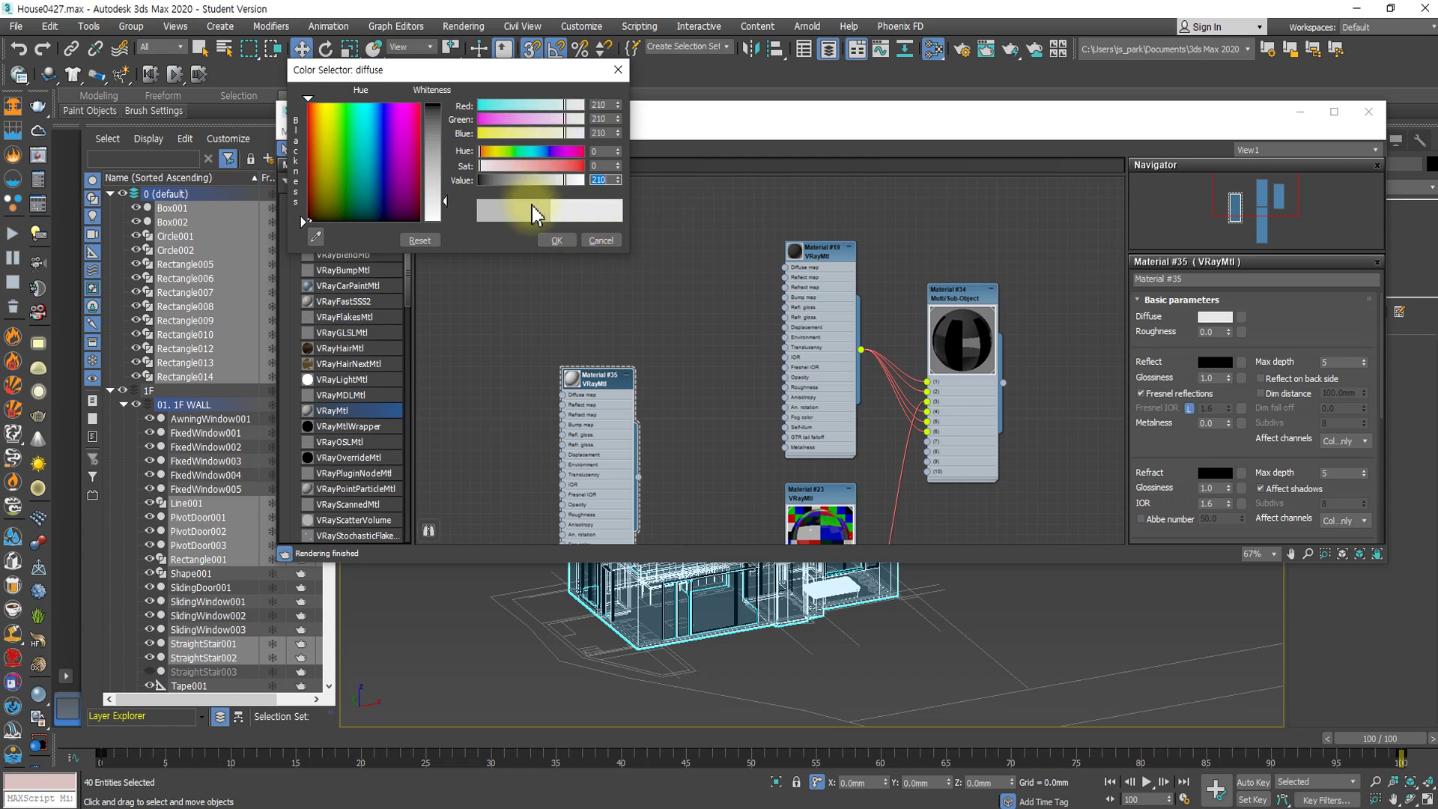
left_click(488, 154)
left_click_drag(488, 164, 482, 168)
left_click(555, 241)
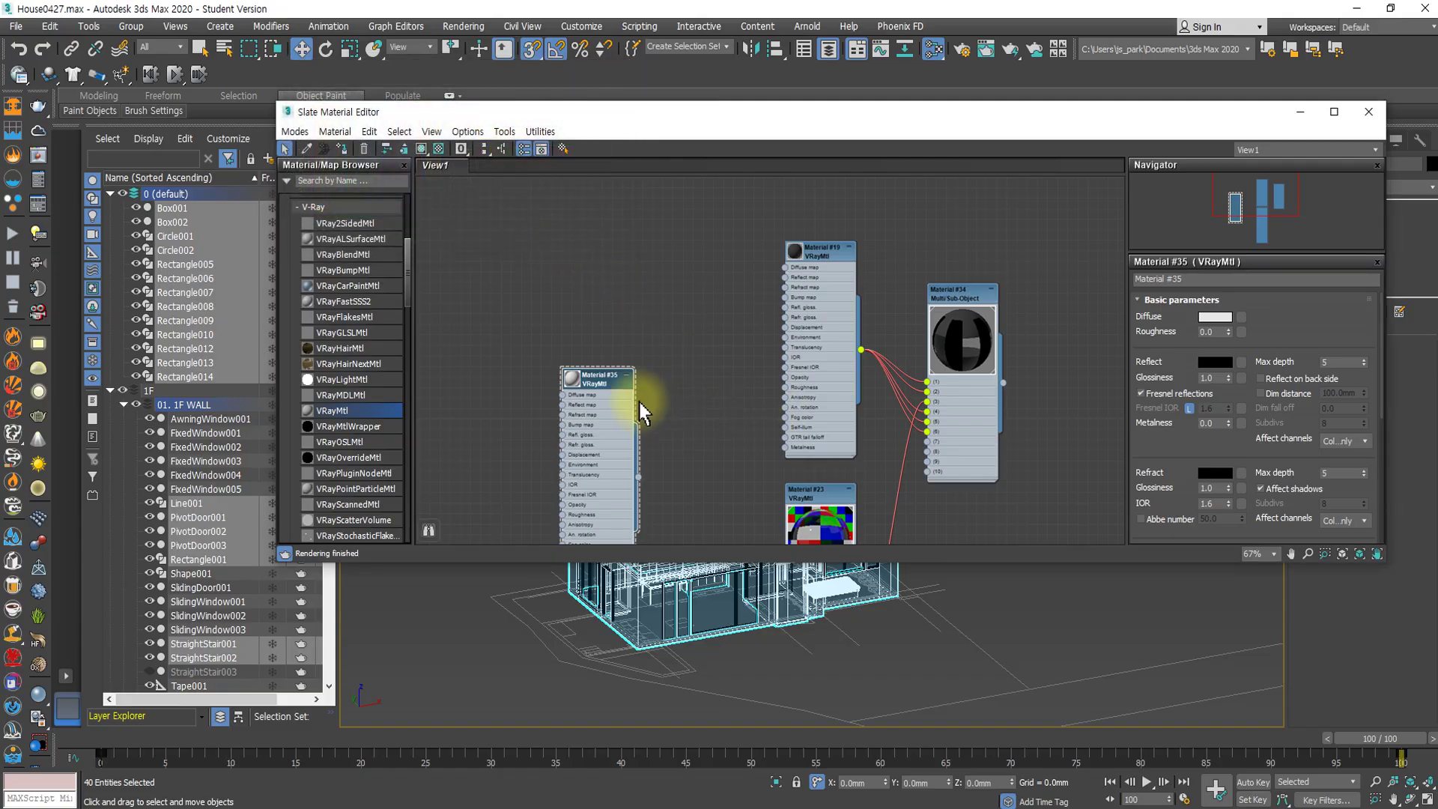
Apply the grey VRayMtl to the selected house parts, clear the selection and inspect the shaded model against the black window frames.
left_click(1300, 112)
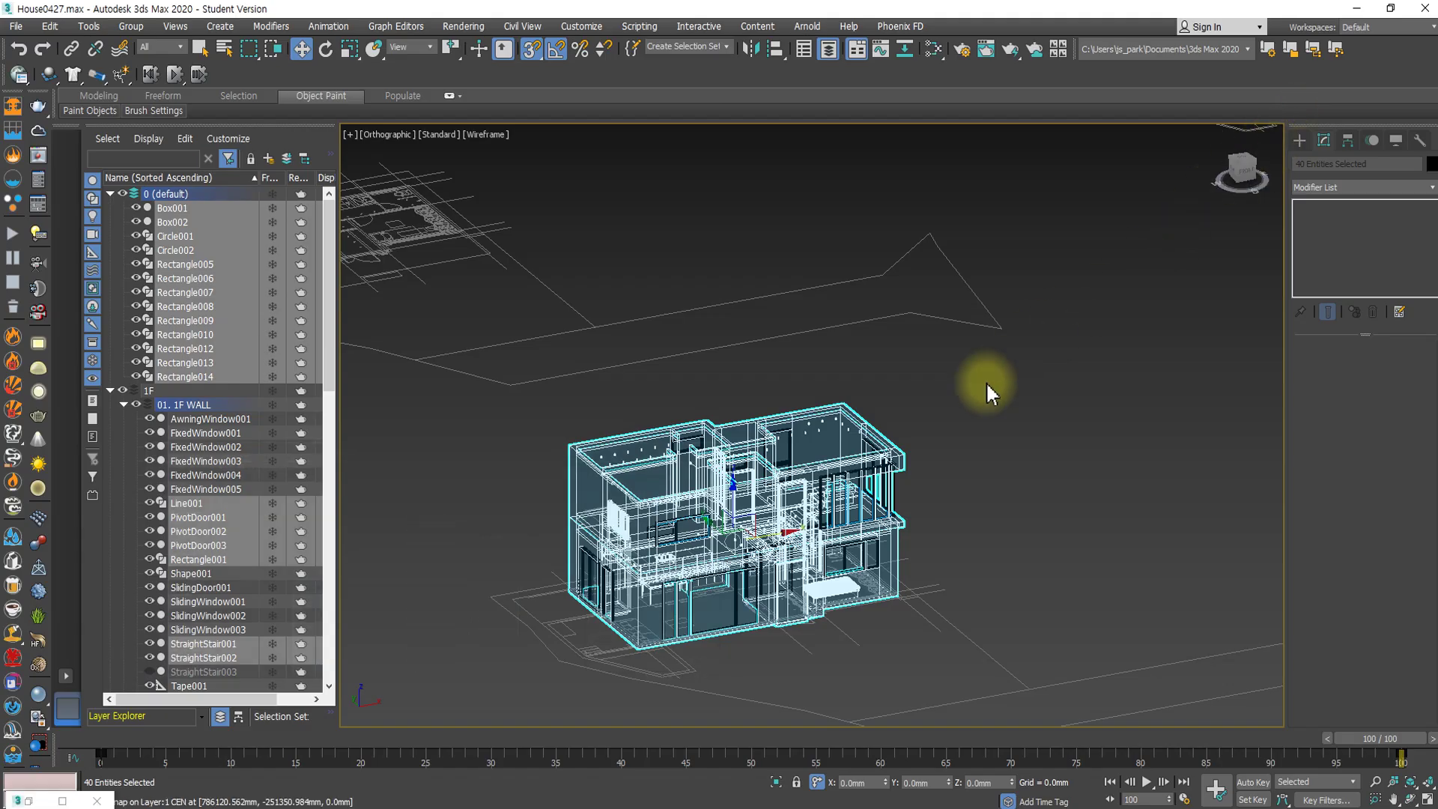
left_click(963, 411)
key("F3")
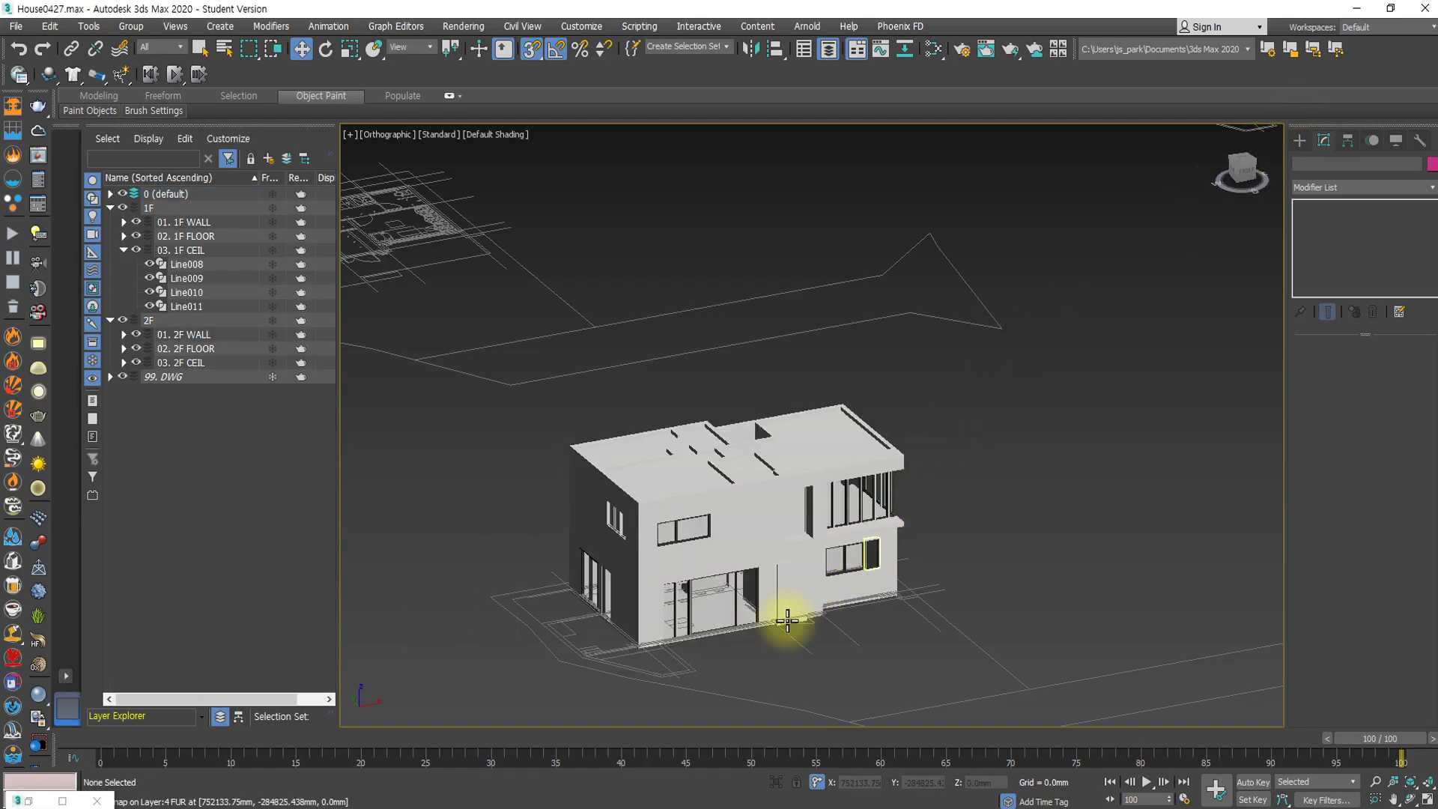
middle_click_drag(699, 667, 738, 658, "alt")
scroll(657, 625, "up", 5)
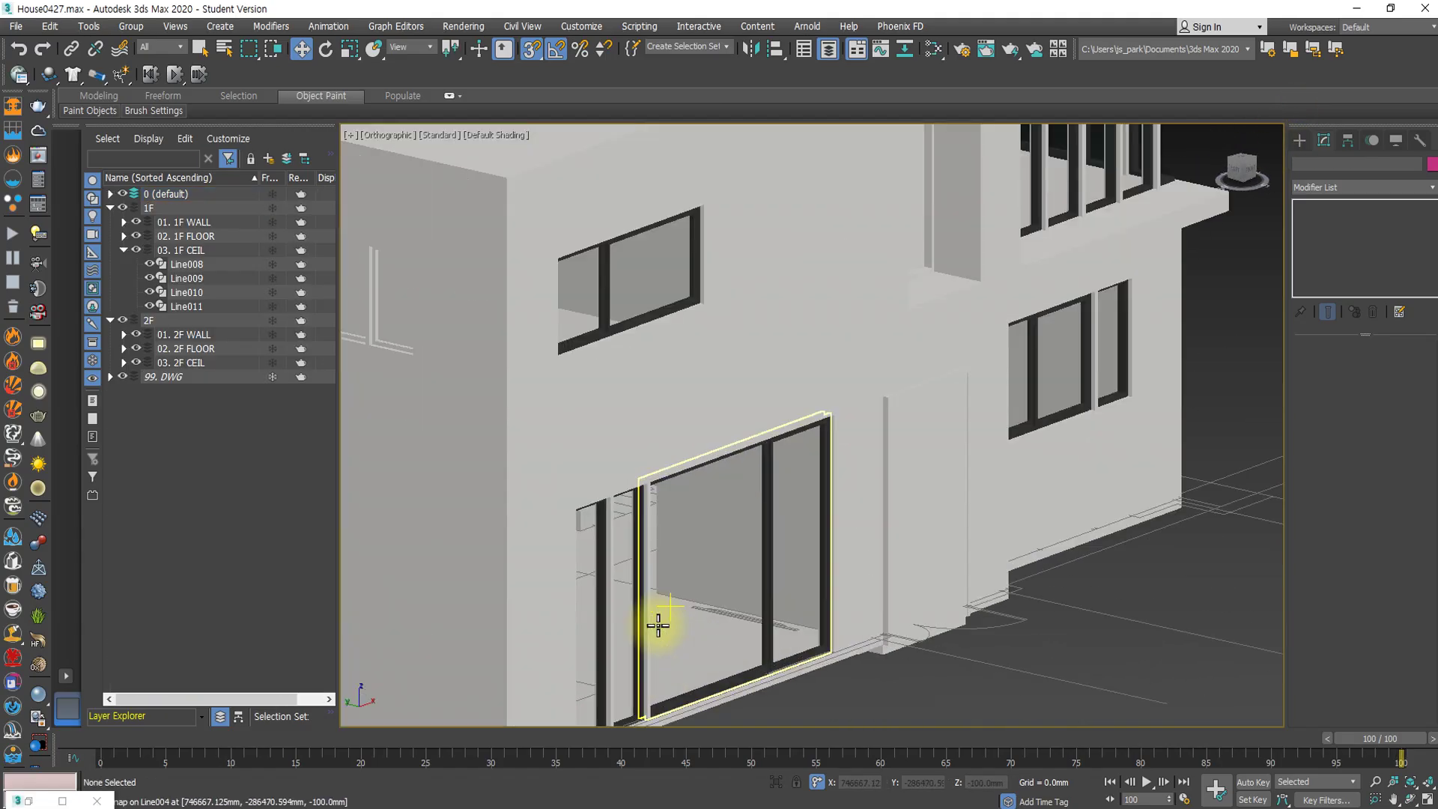
scroll(661, 632, "down", 5)
middle_click_drag(597, 674, 668, 696, "alt")
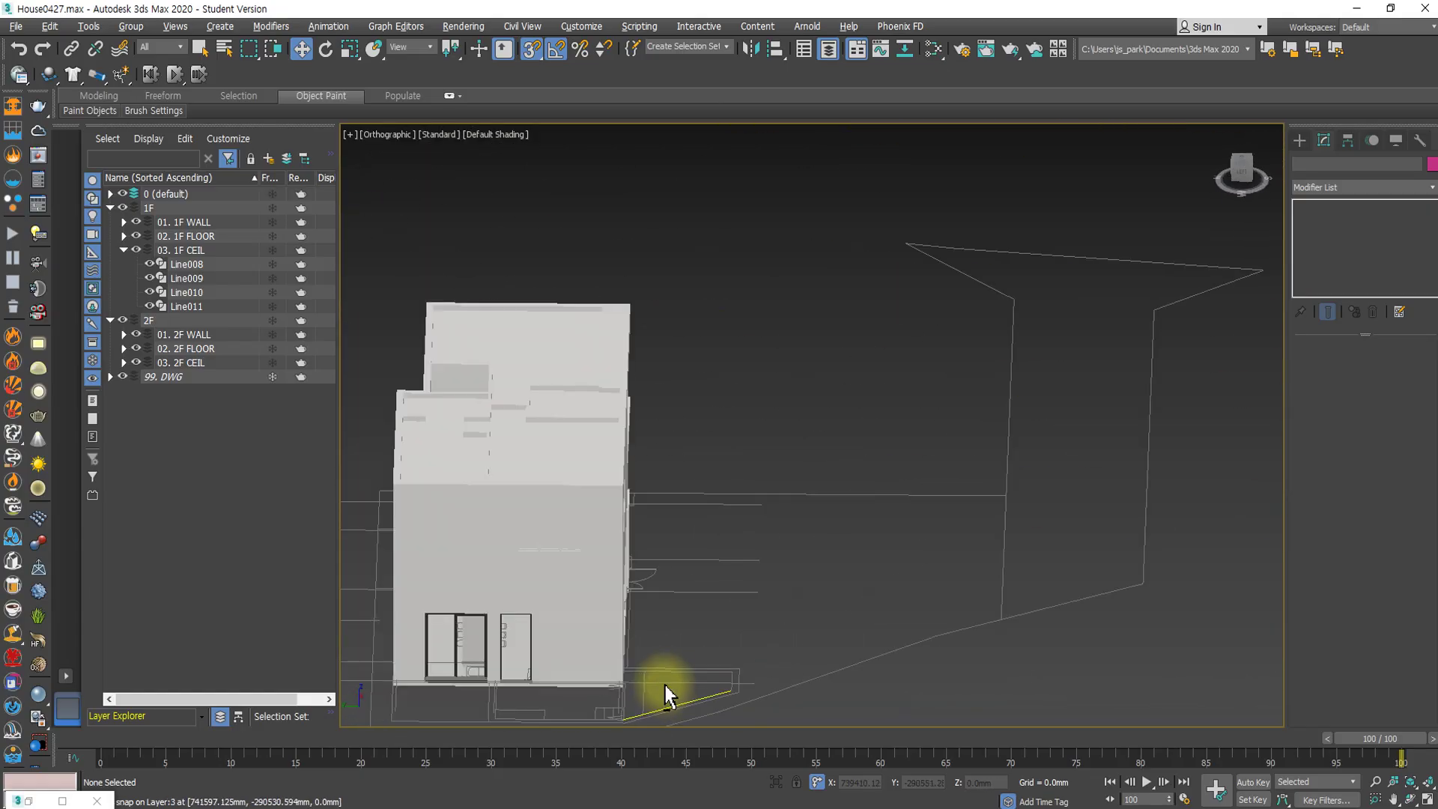
Turn on edged faces, select the second-floor wall and examine the facade's walls, windows and doors from several angles.
key("F4")
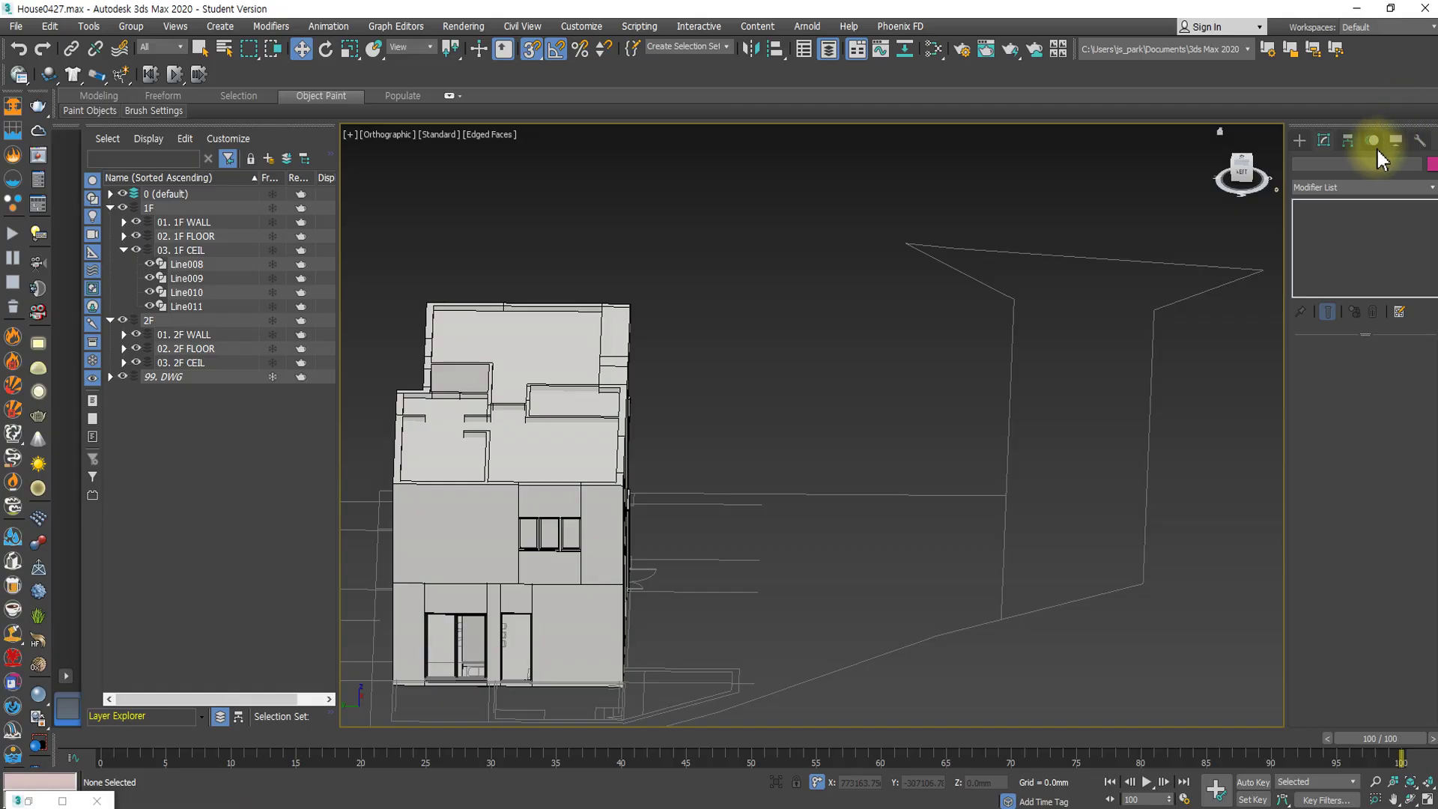
left_click(513, 488)
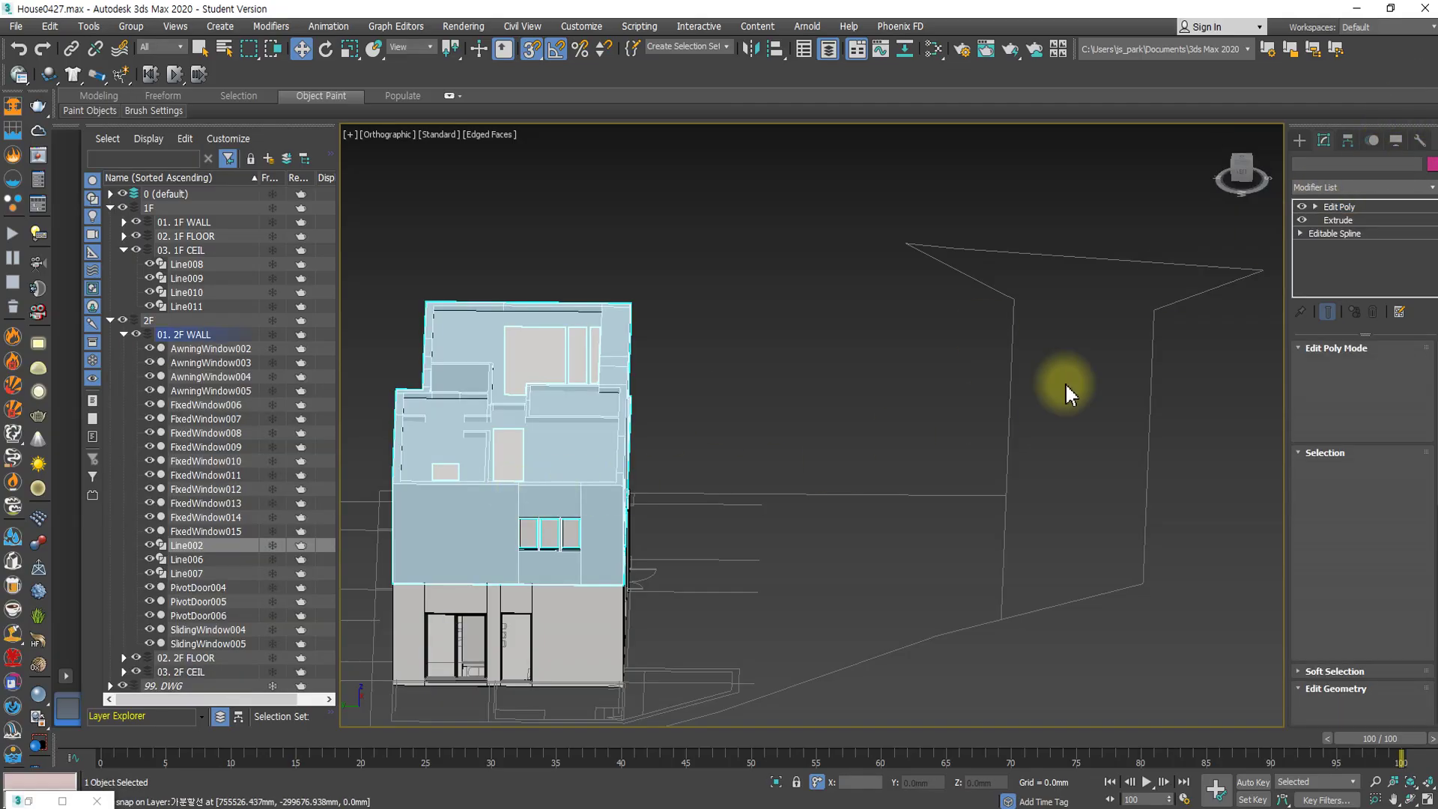
scroll(568, 639, "up", 5)
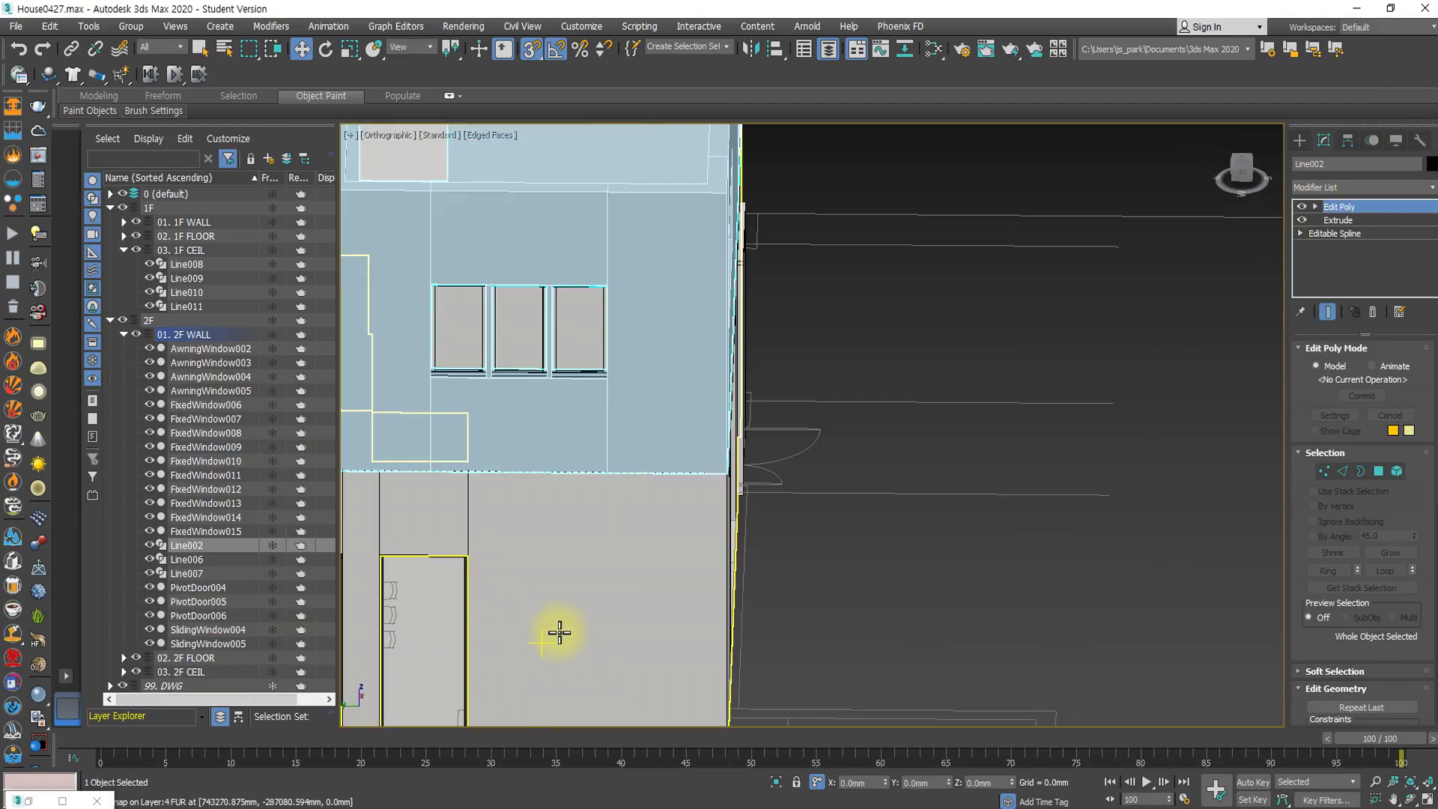
scroll(558, 632, "down", 5)
middle_click_drag(568, 628, 555, 575, "alt")
scroll(661, 552, "up", 4)
scroll(555, 574, "up", 2)
scroll(524, 600, "up", 2)
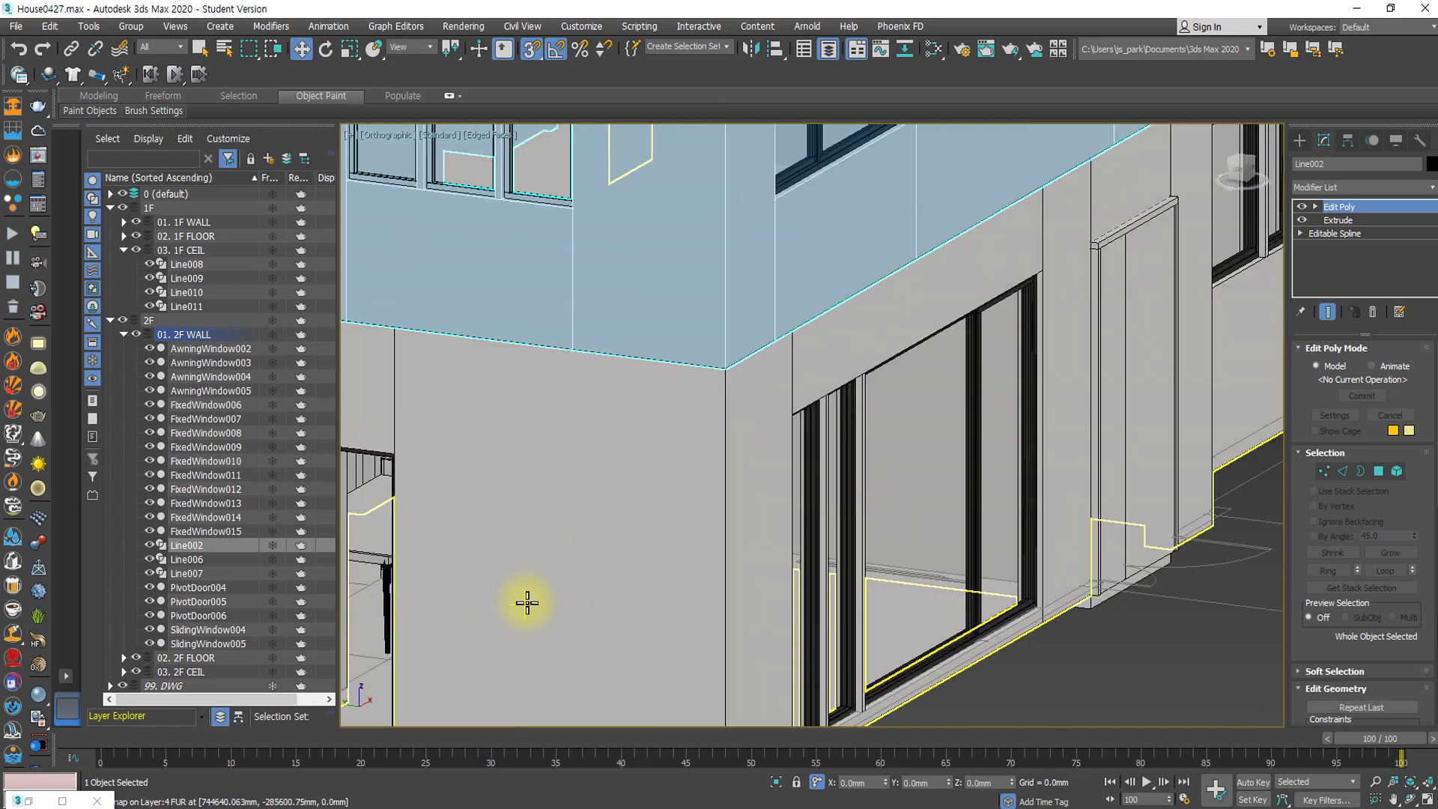
scroll(527, 602, "down", 3)
middle_click_drag(523, 596, 638, 561, "alt")
scroll(661, 546, "up", 3)
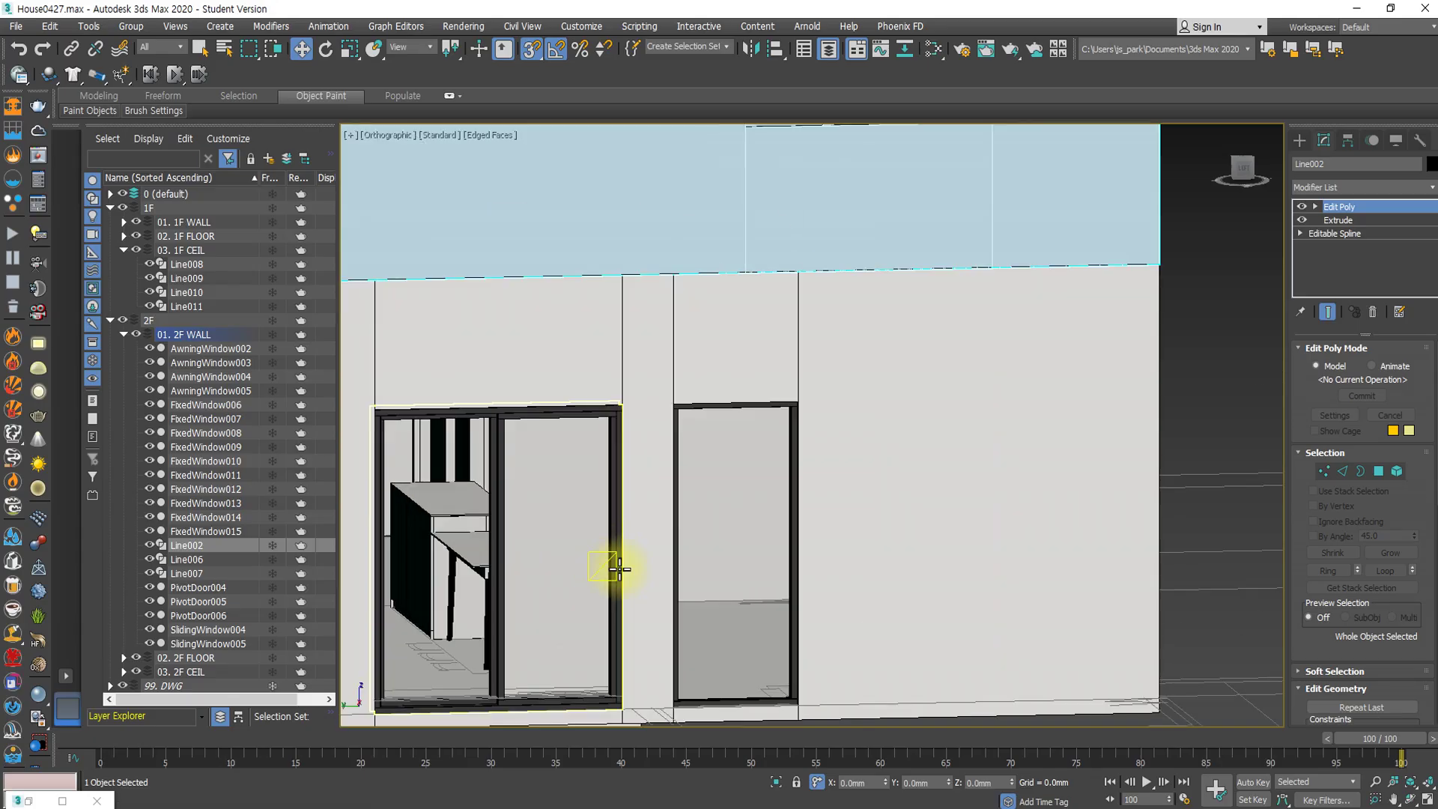
scroll(738, 596, "down", 3)
Display the house as a wireframe top view and bring up the standard camera types for creation.
key("t")
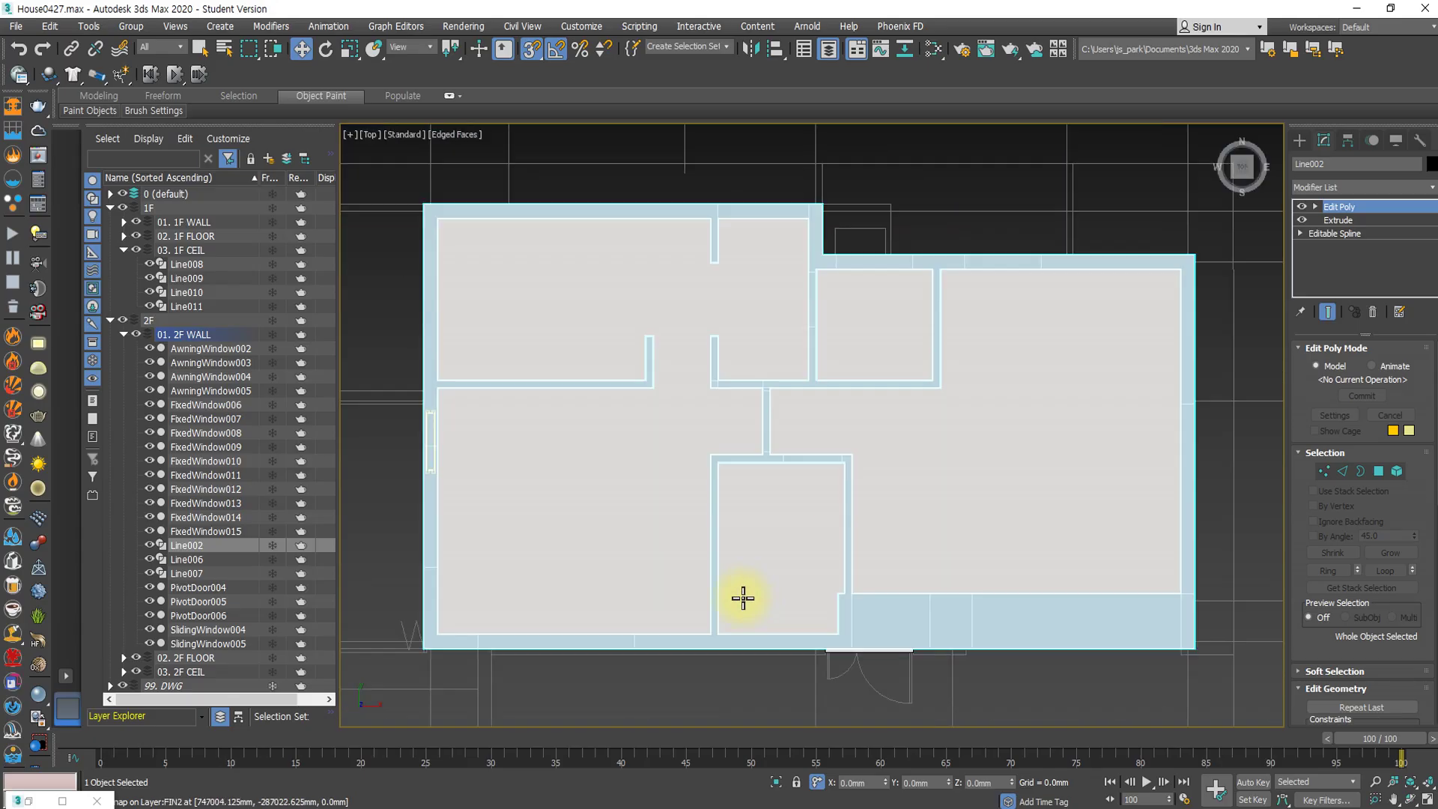
key("F3")
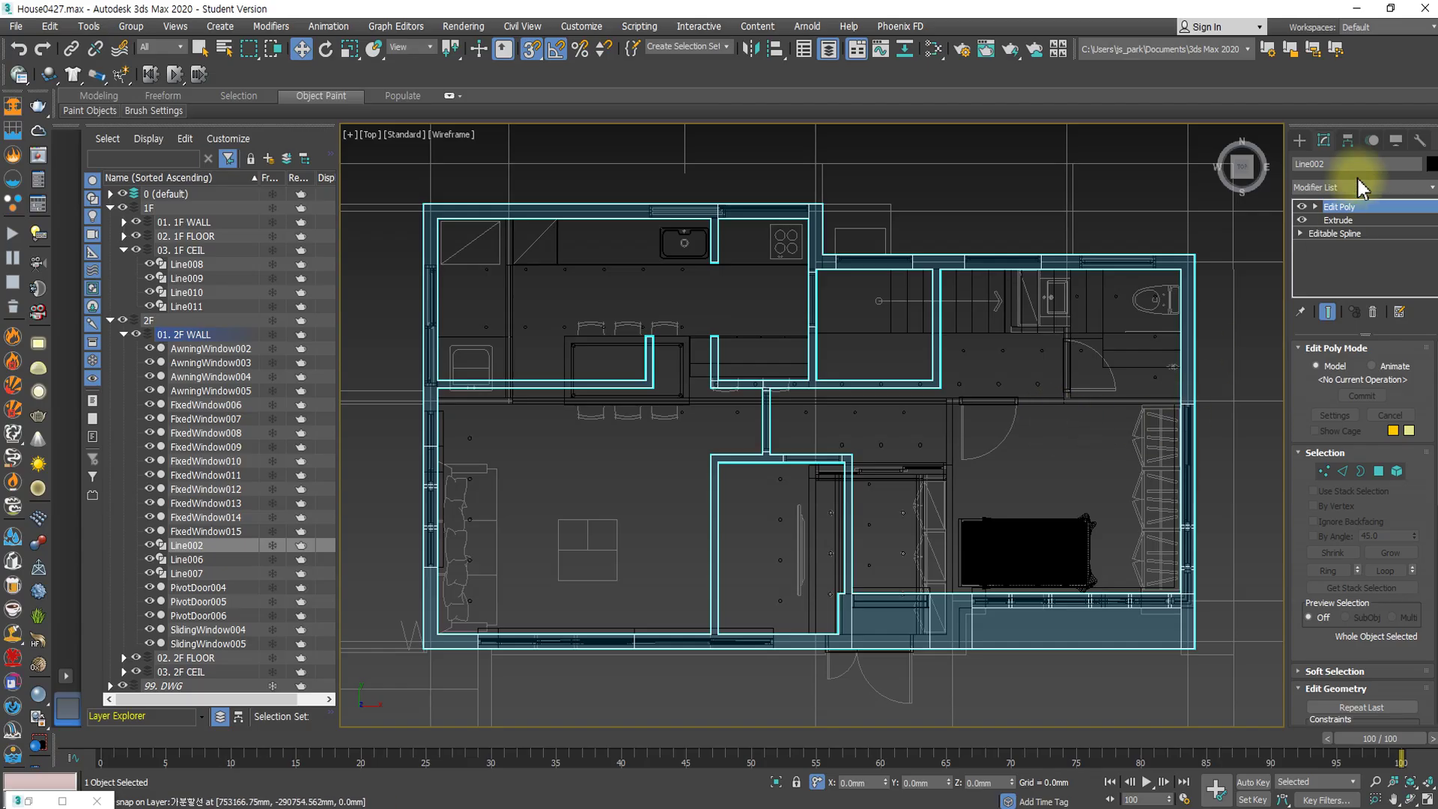
left_click(1299, 141)
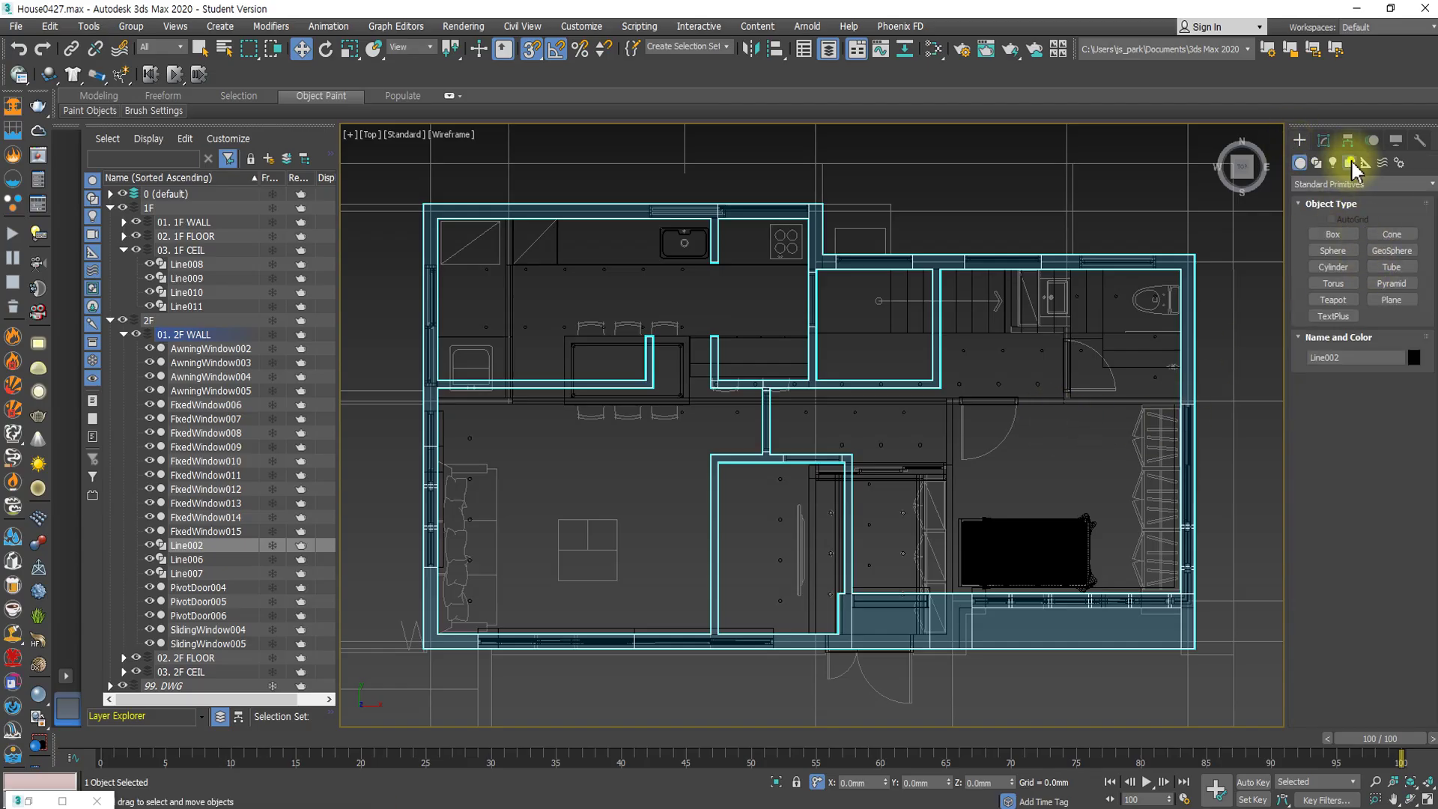
left_click(1349, 163)
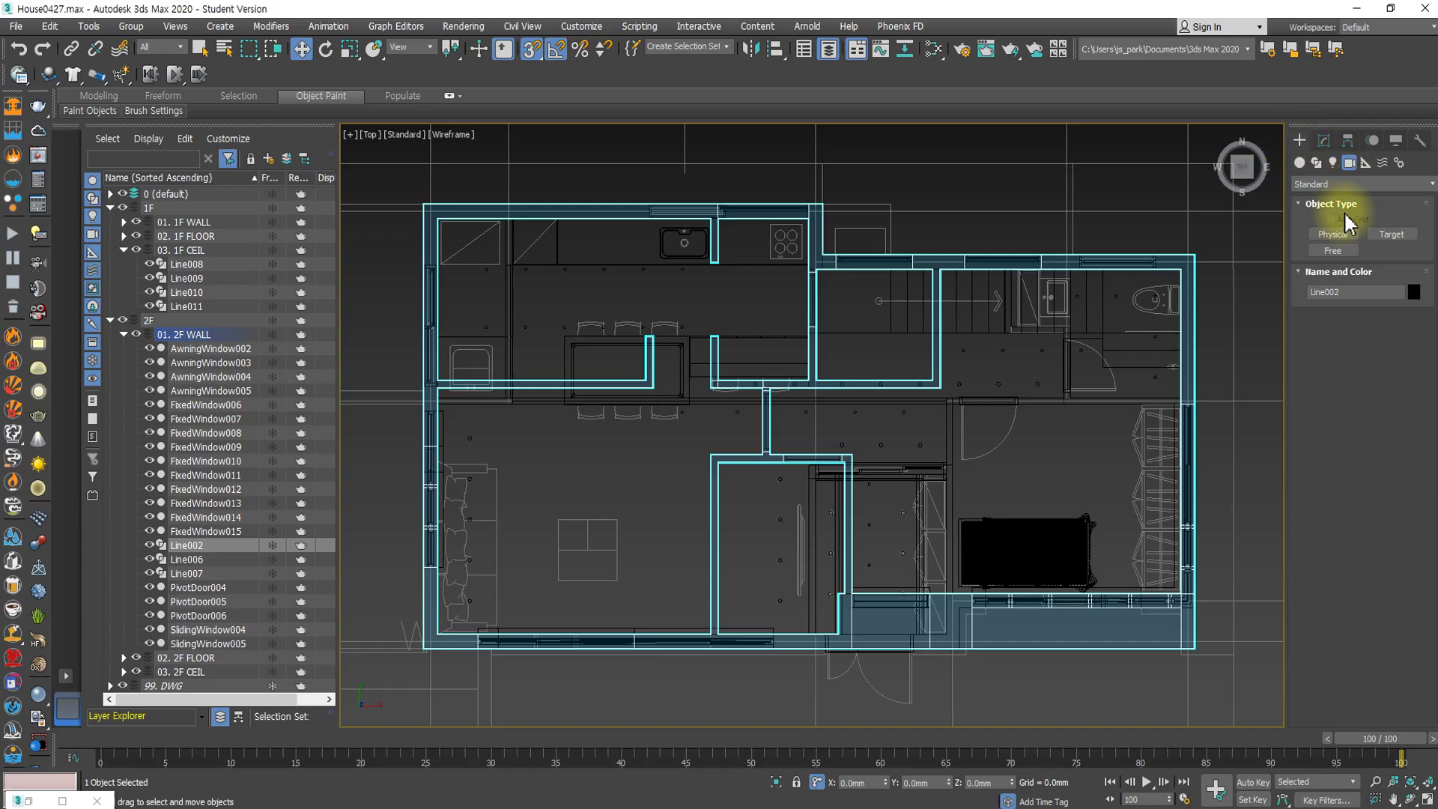
Try to place a Physical camera looking from the living-room sofa towards the hallway, and undo the placement.
left_click(1344, 238)
left_click_drag(495, 547, 514, 546)
right_click(520, 540)
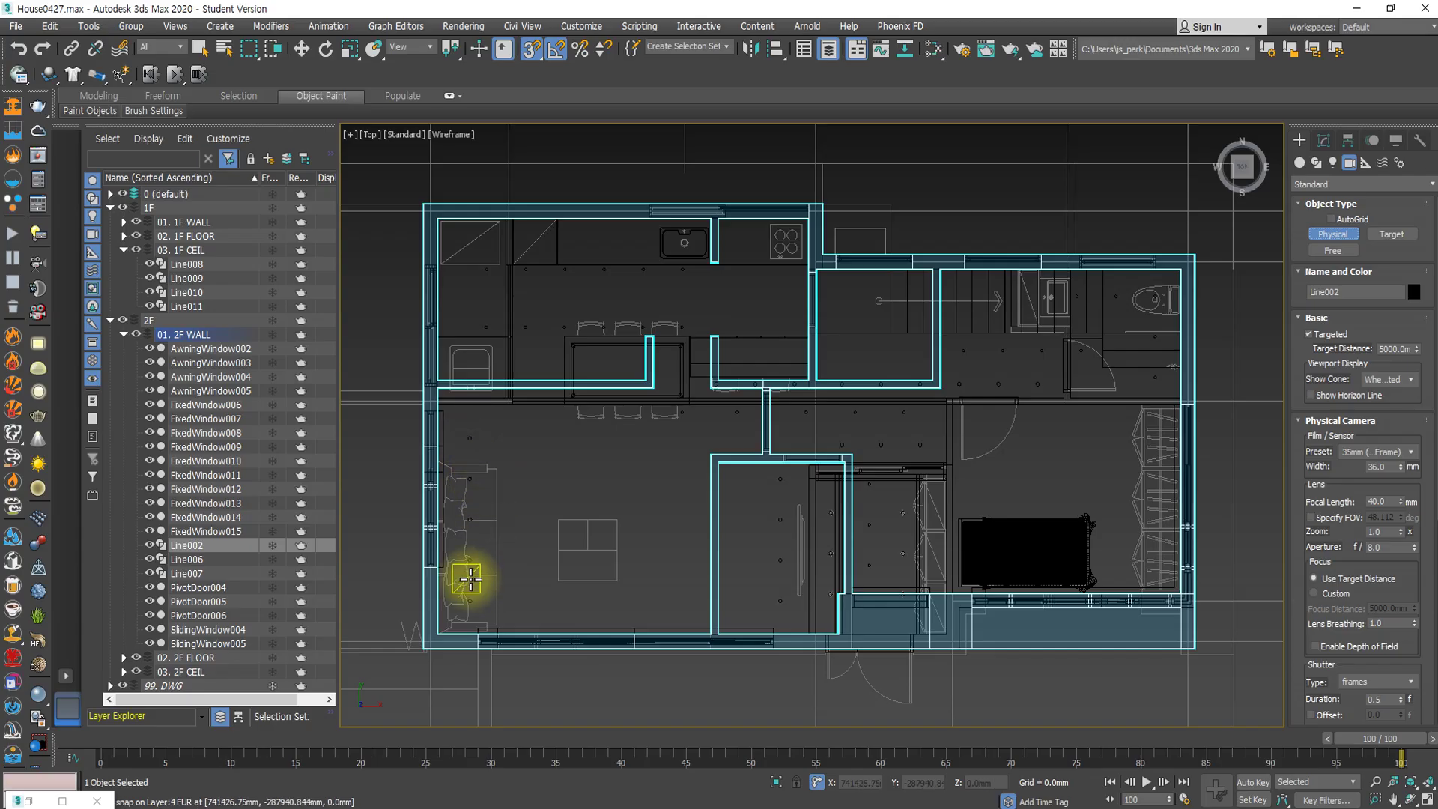
left_click_drag(470, 579, 880, 381)
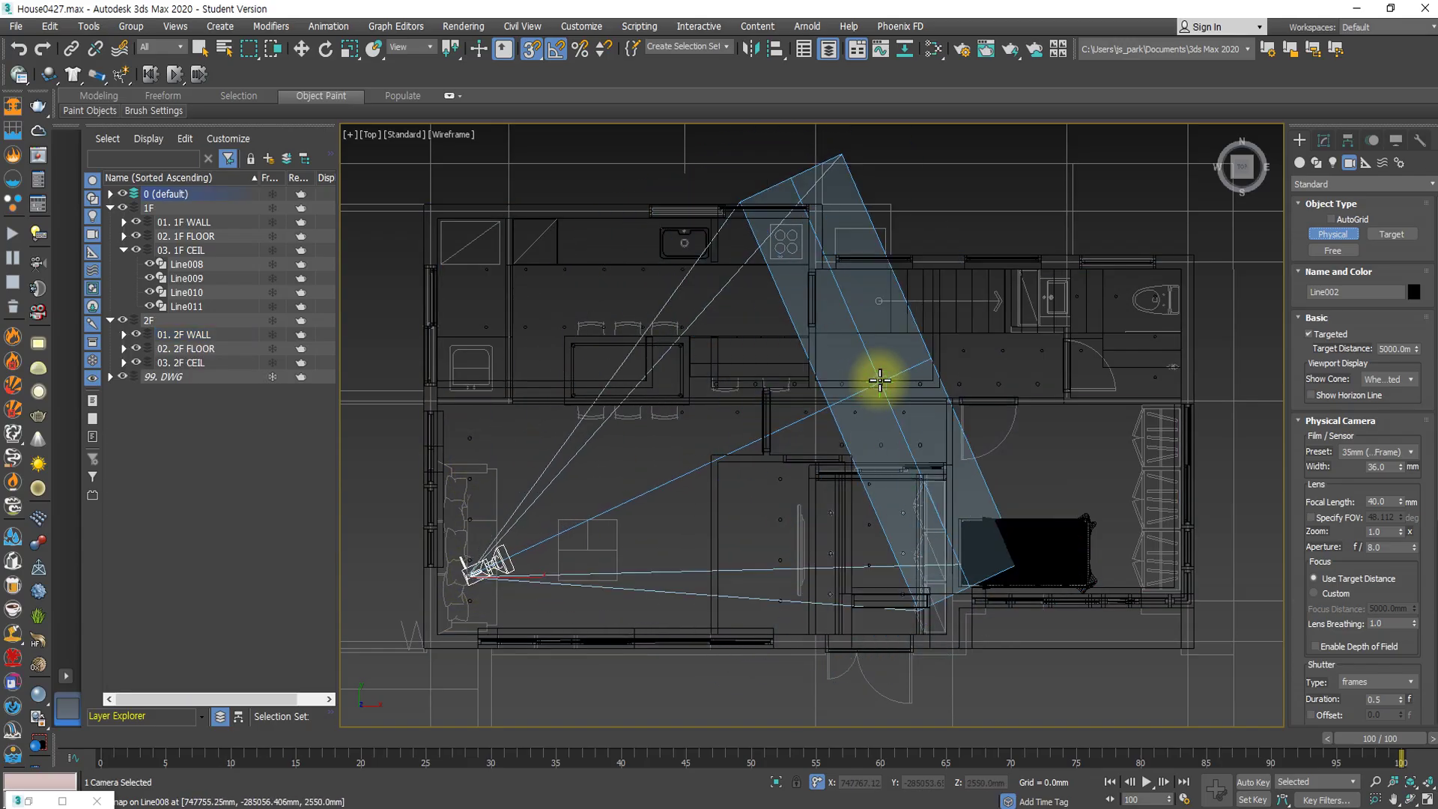
key("ctrl+z")
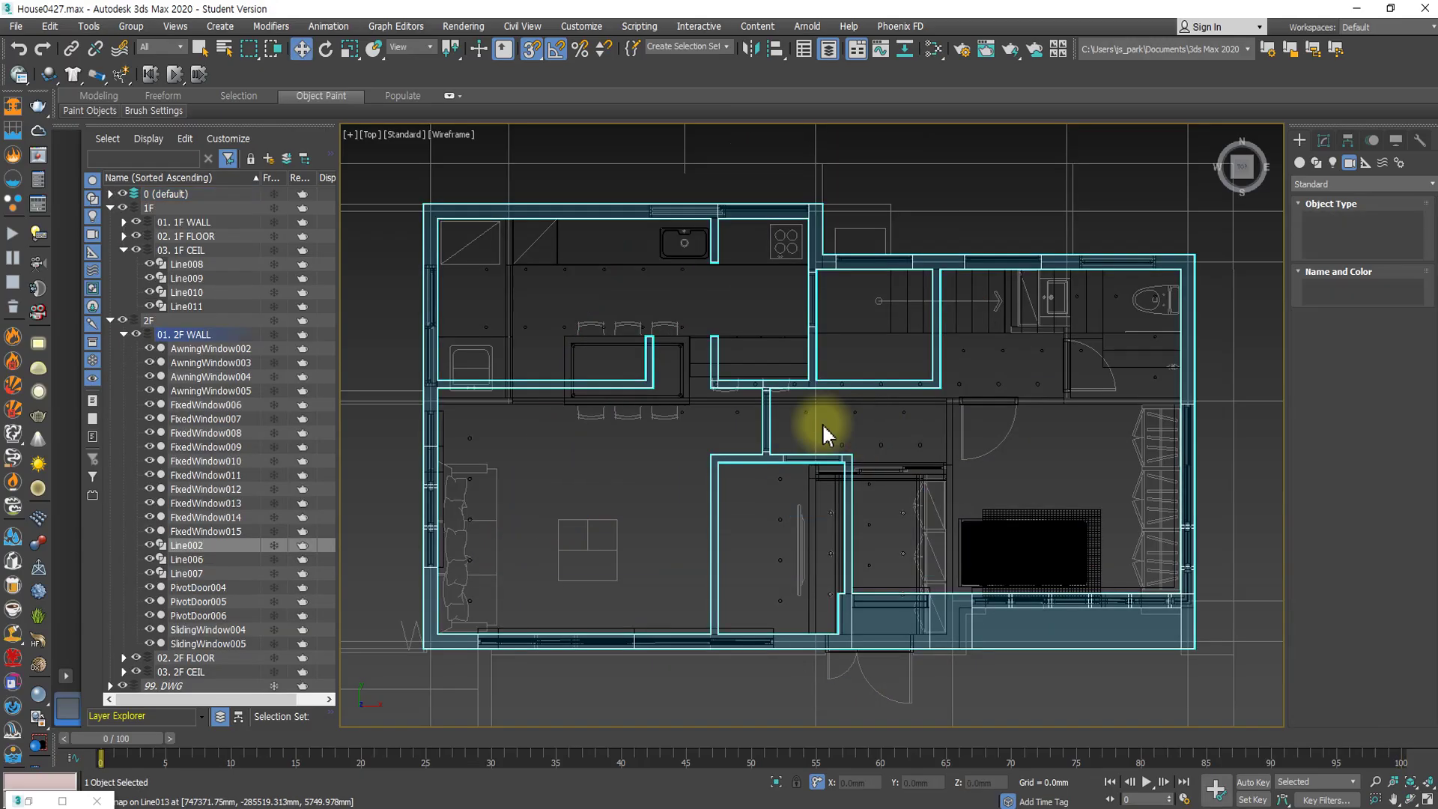
Switch snapping to 2D and place a targeted Physical camera from the living-room corner beside the sofa towards the staircase.
left_click_drag(532, 60, 535, 83)
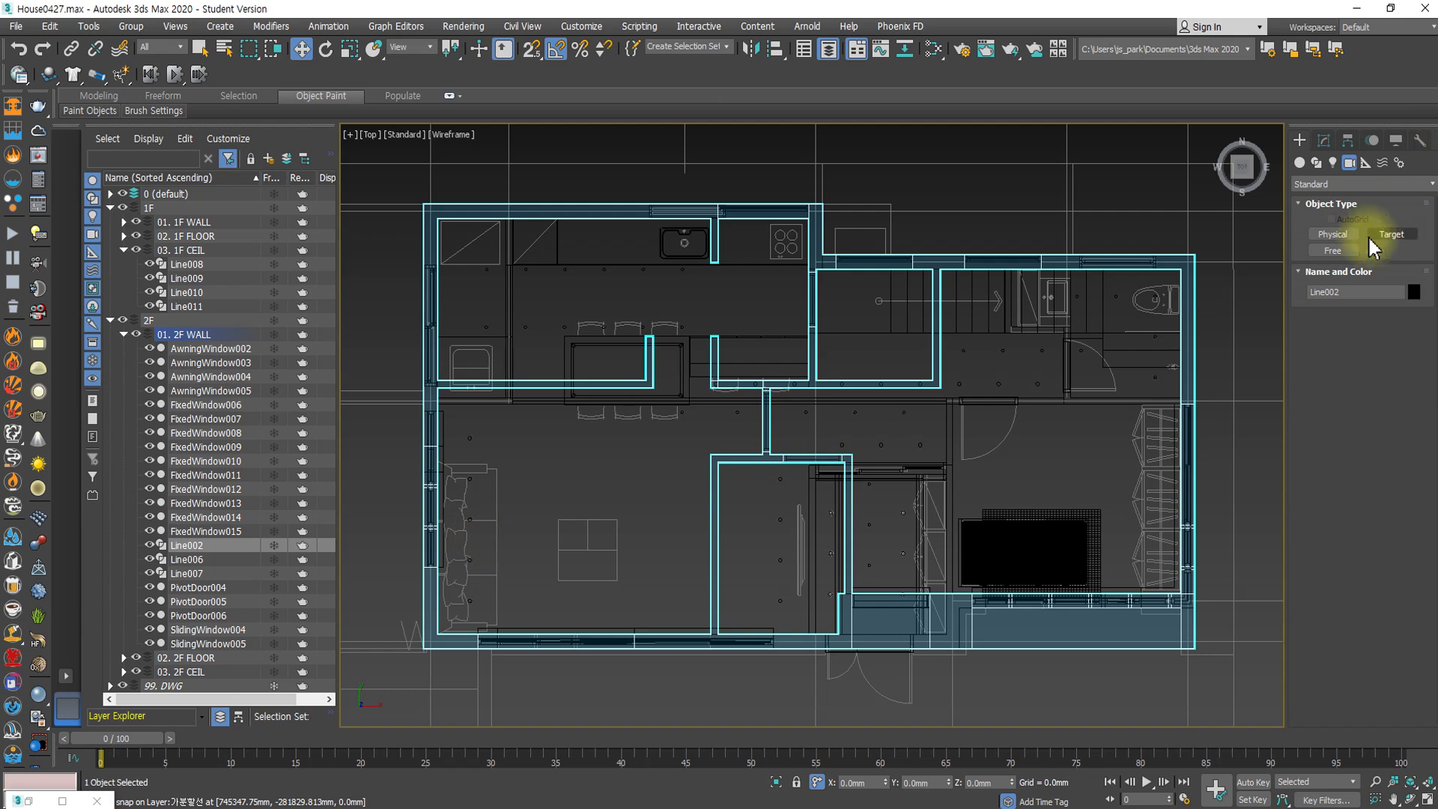
left_click(1332, 234)
left_click_drag(480, 552, 833, 334)
key("ctrl+z")
left_click_drag(453, 612, 923, 283)
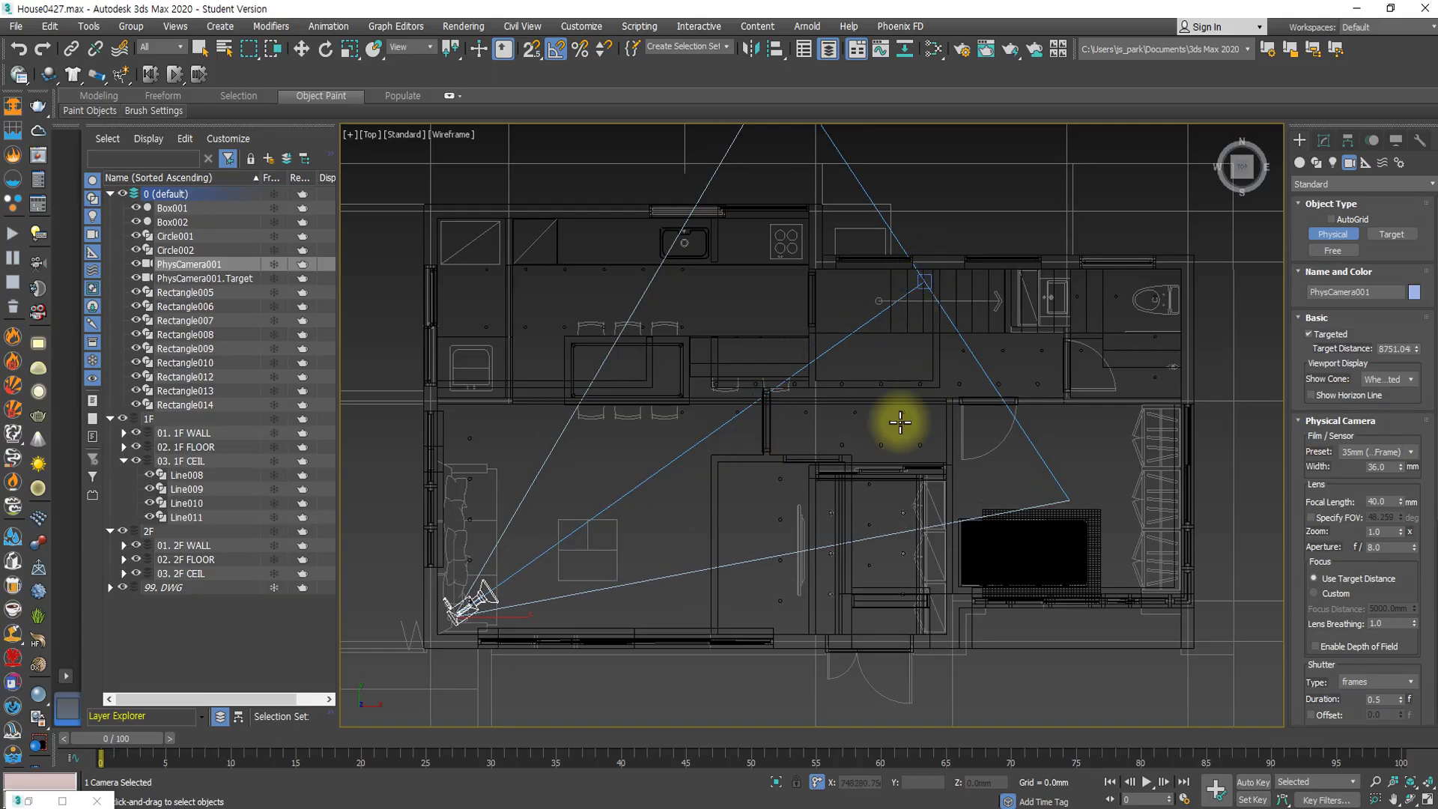
Raise the camera together with its target in the front view and show the shaded view through the camera.
left_click(1323, 139)
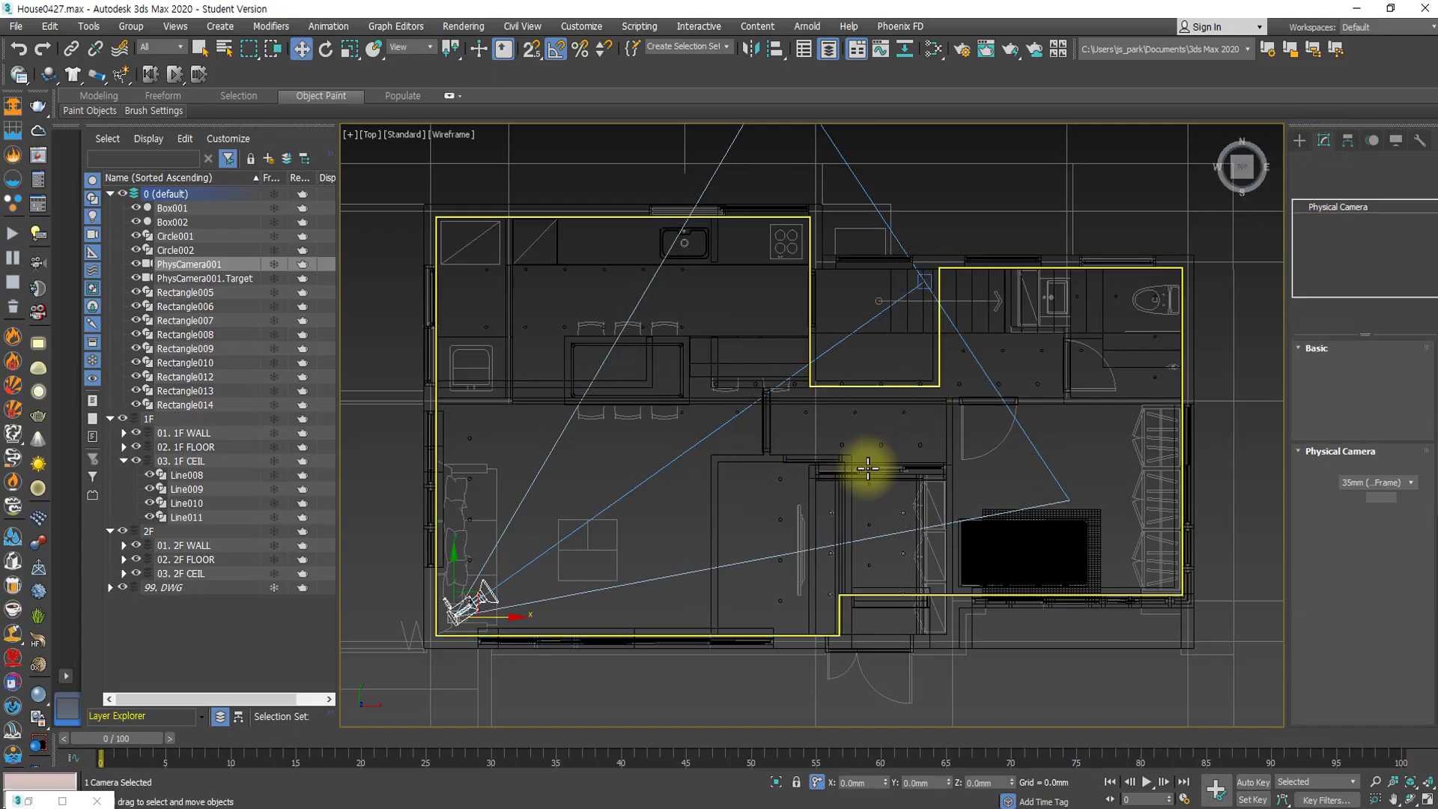
key("f")
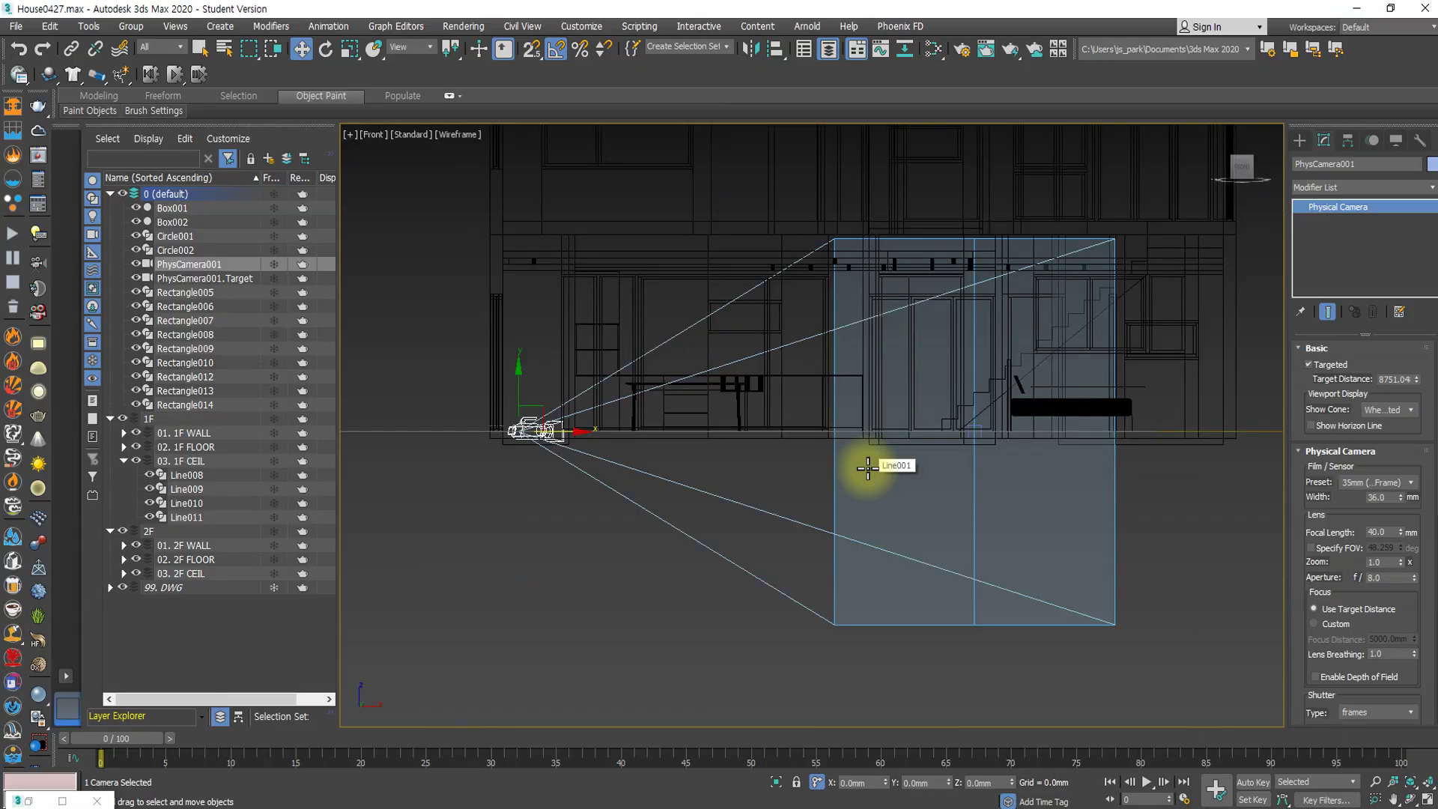
left_click(978, 427)
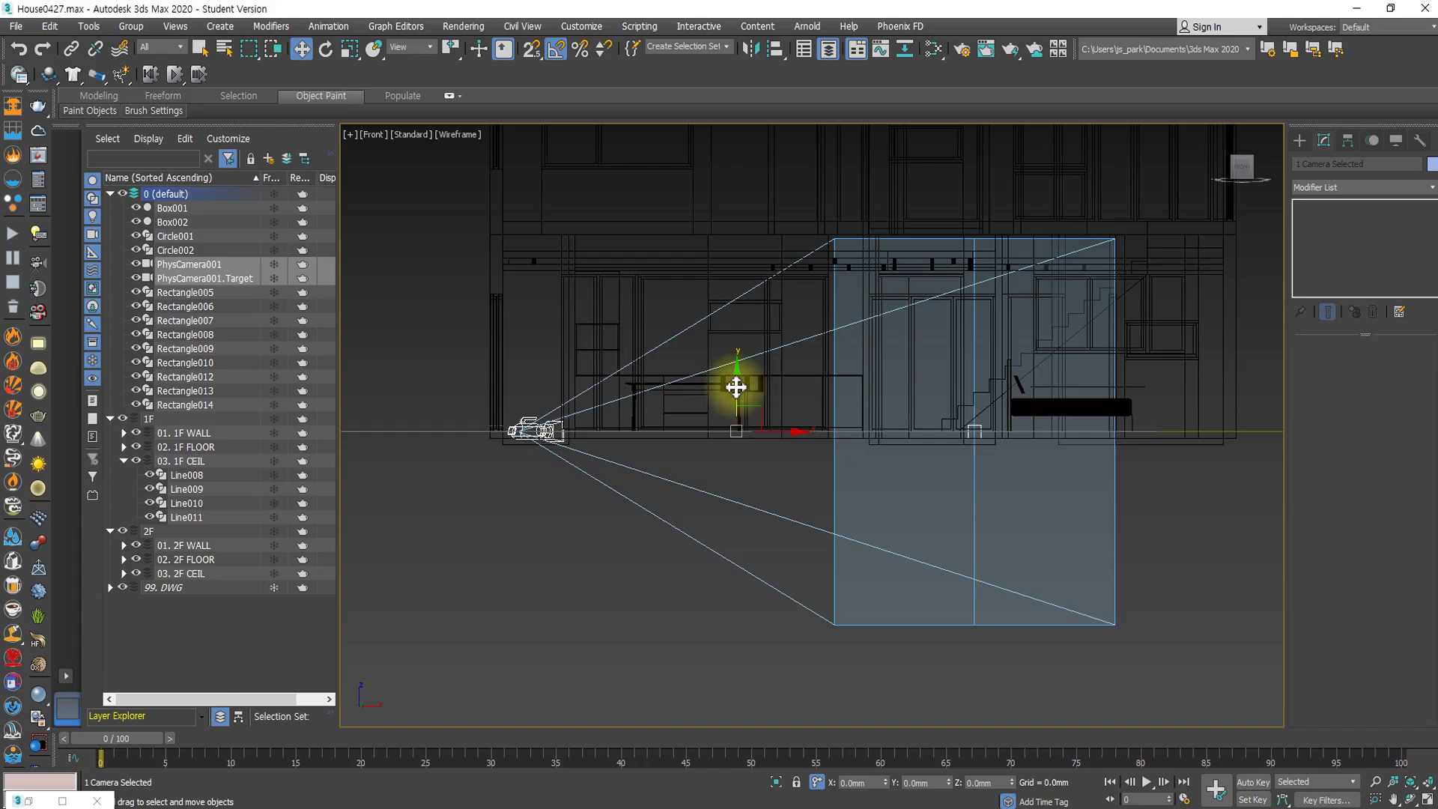
key("c")
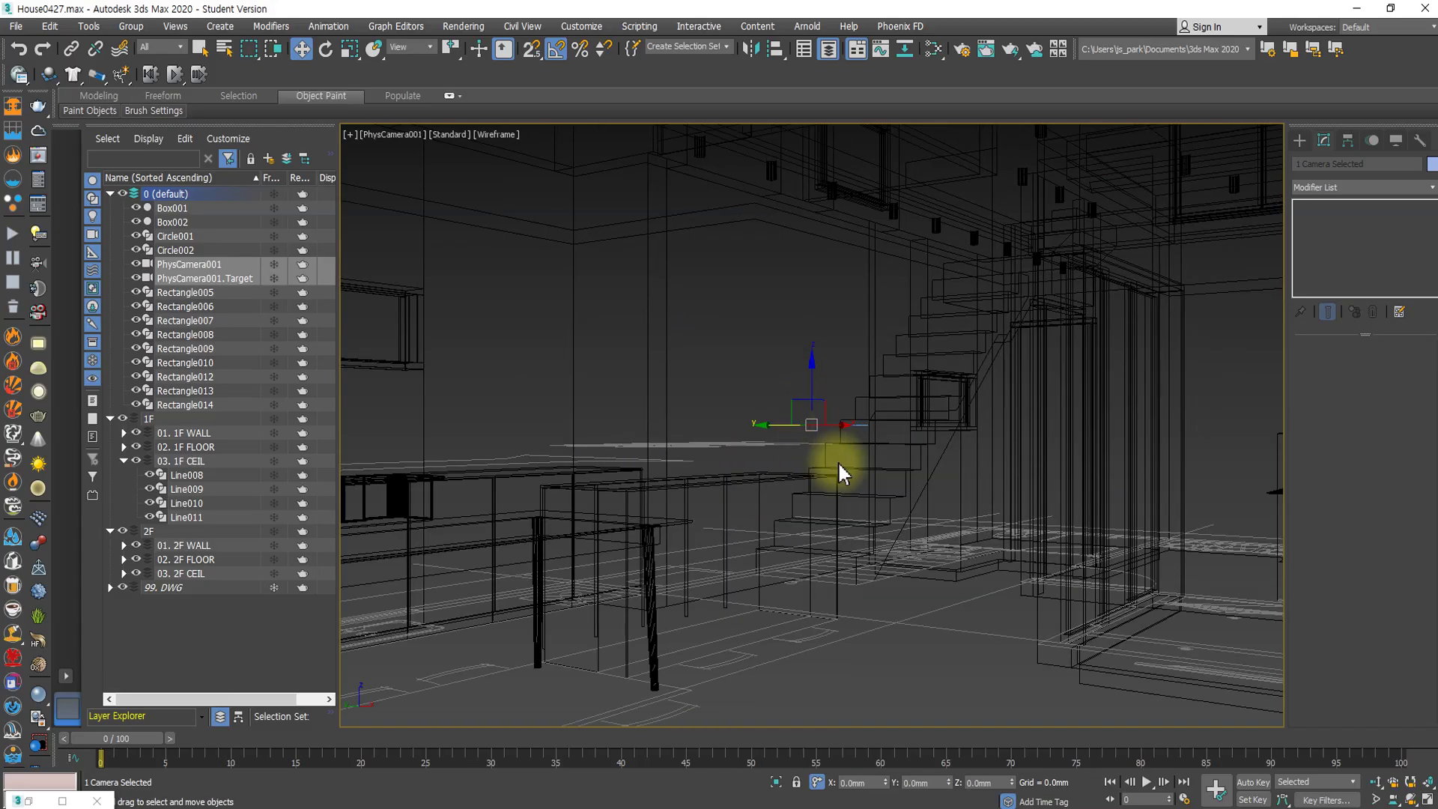
key("F3")
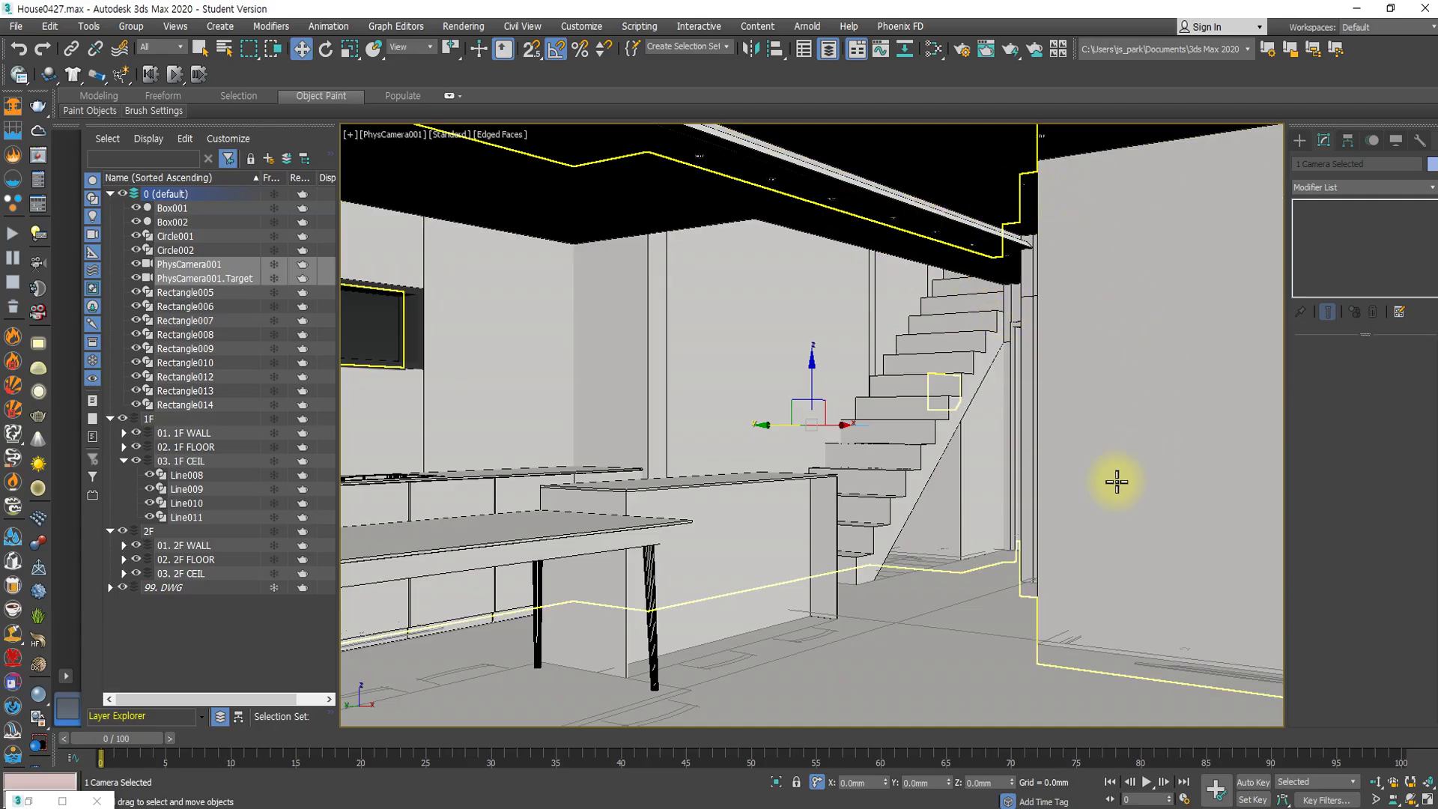
Reframe the interior camera view of the kitchen and staircase with the Dolly and Truck camera controls.
left_click(1380, 782)
left_click_drag(930, 581, 1006, 623)
left_click(1380, 782)
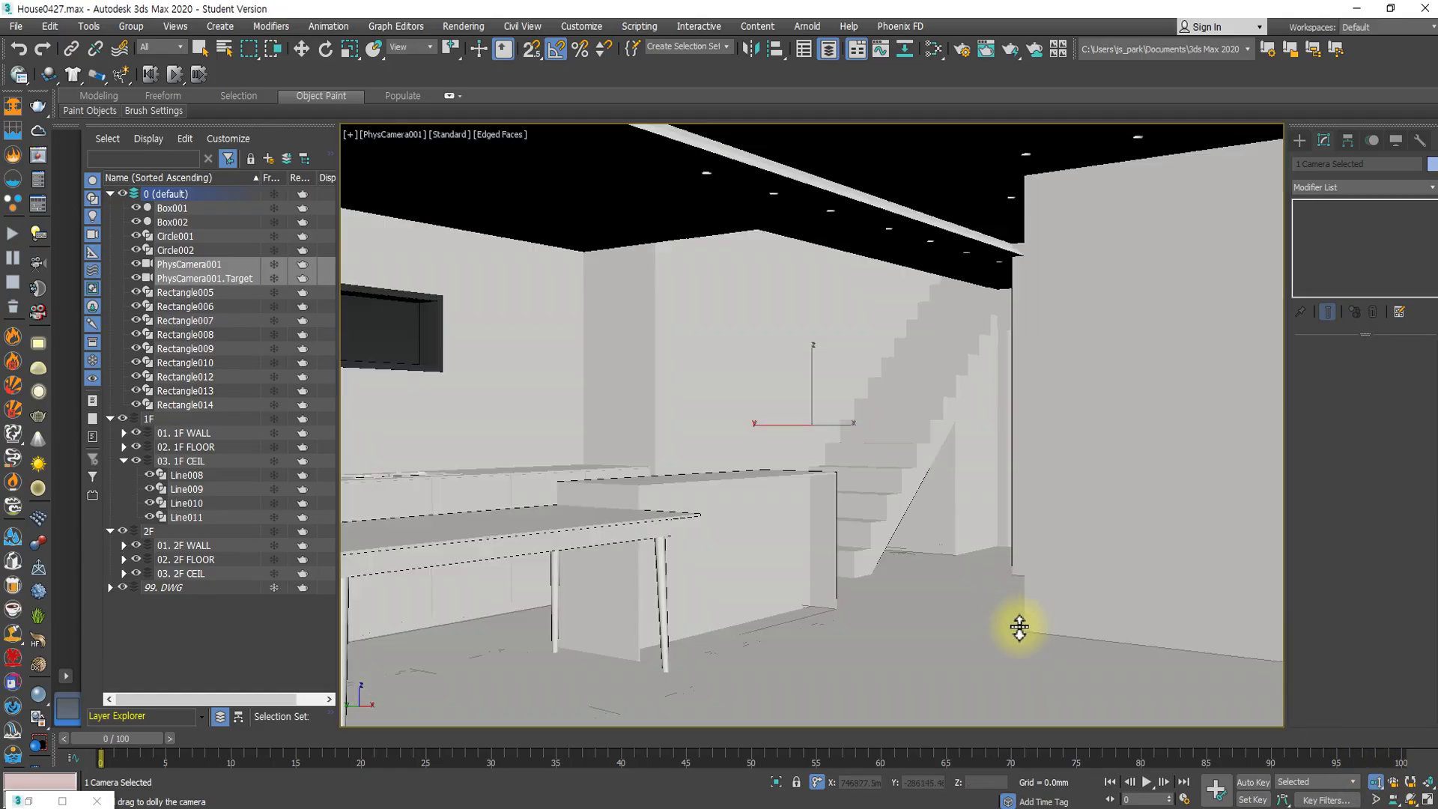
left_click(1391, 782)
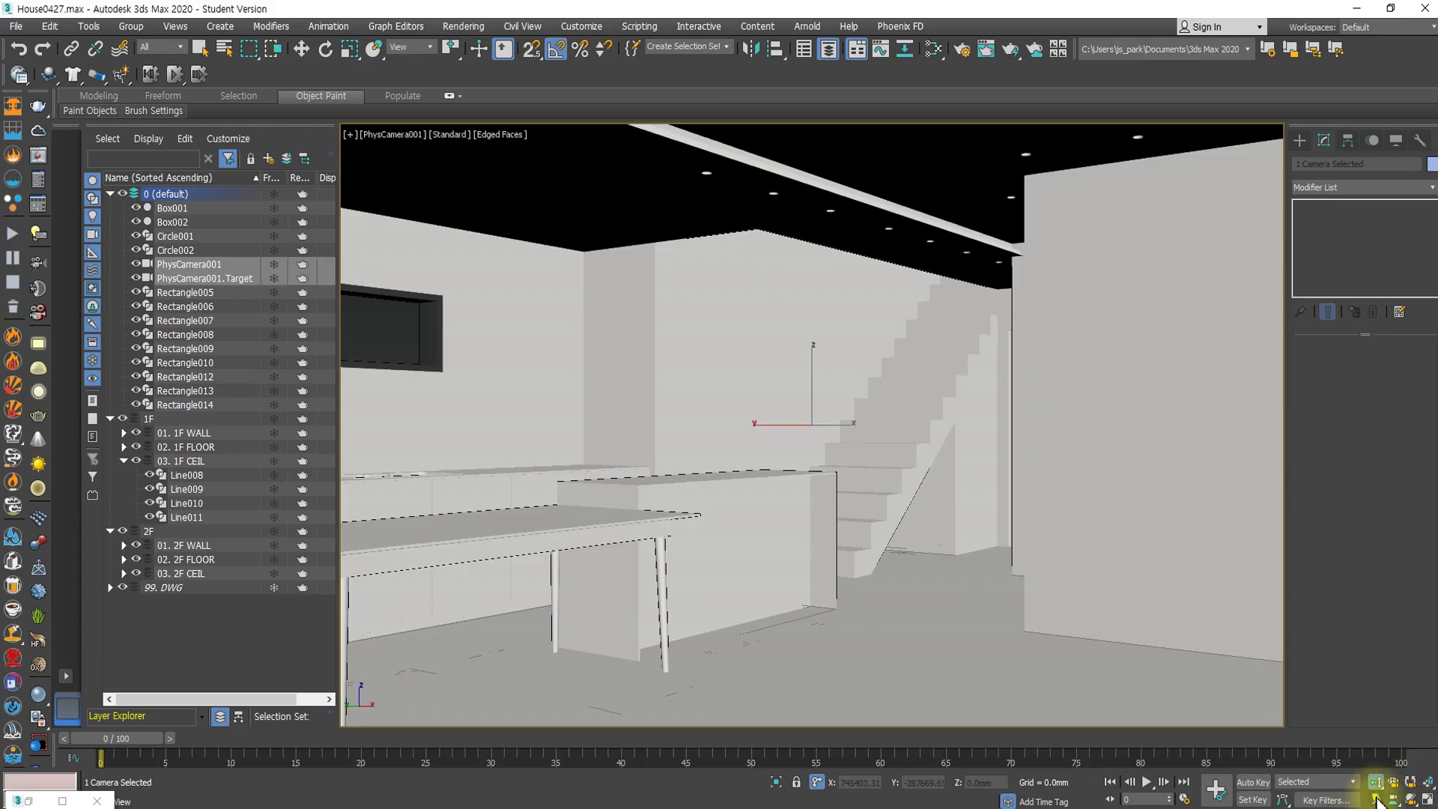
left_click(1376, 800)
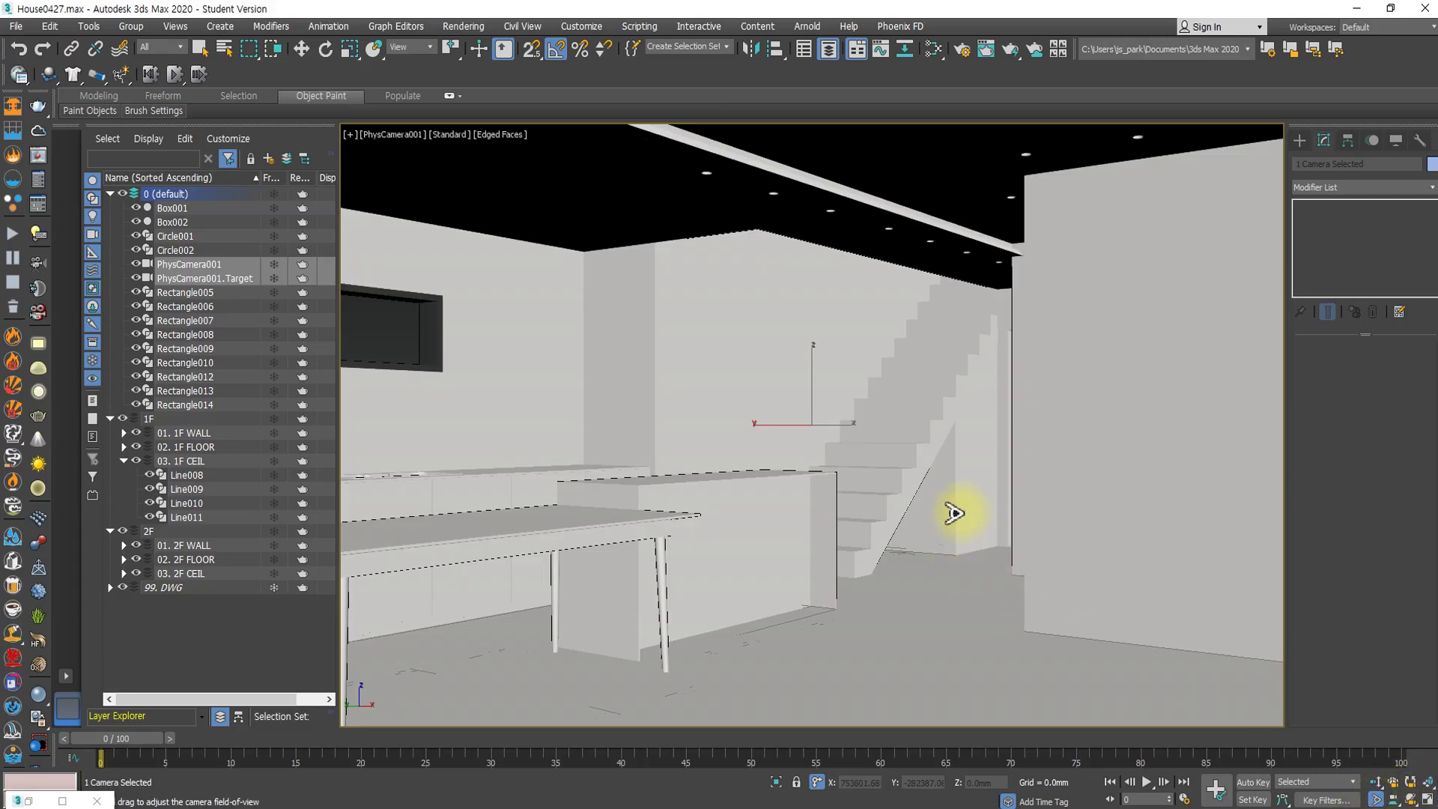
left_click(1393, 800)
mouse_move(926, 580)
left_mouse_down()
mouse_move(905, 577)
mouse_move(987, 579)
mouse_move(876, 587)
mouse_move(911, 603)
mouse_move(914, 564)
mouse_move(918, 594)
left_mouse_up()
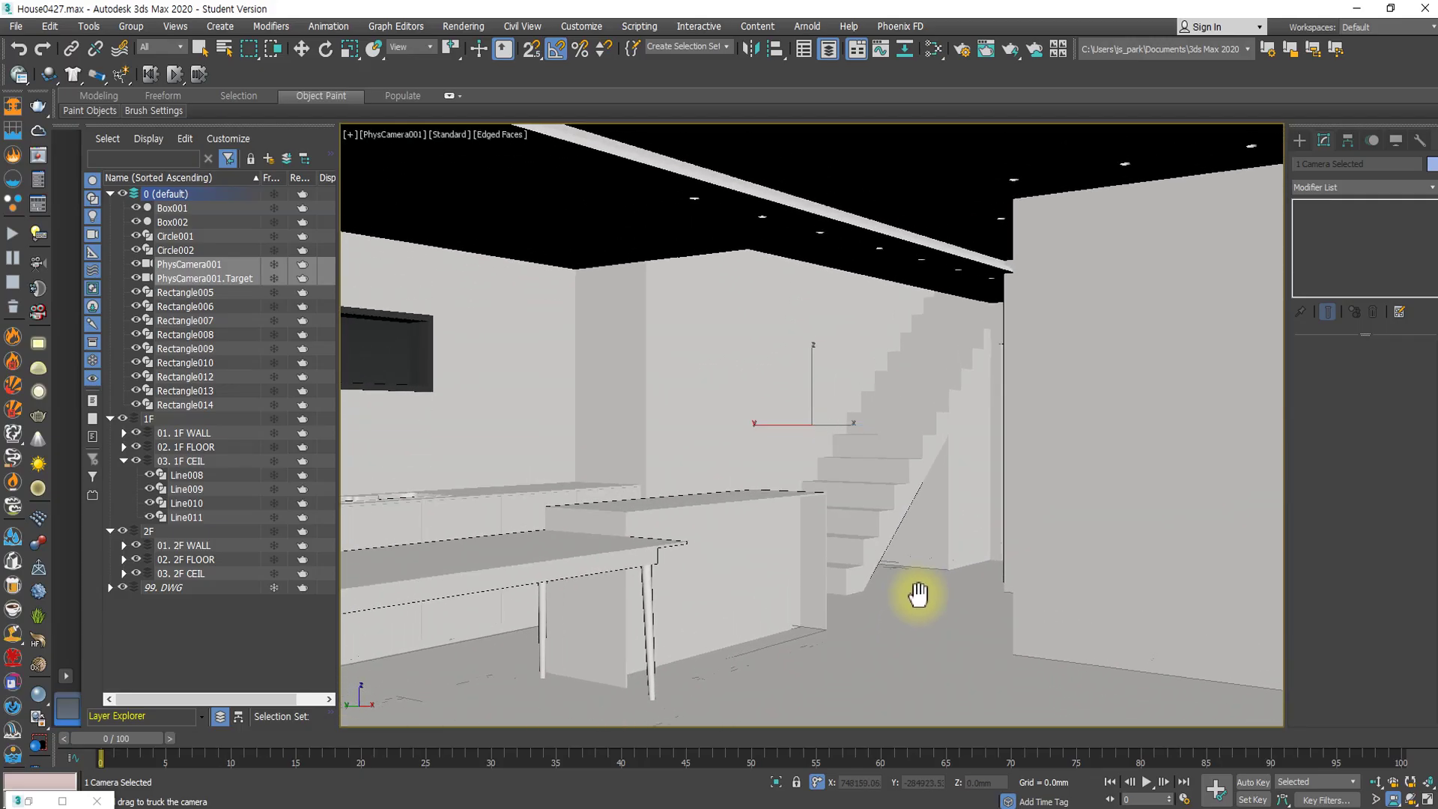
Try the Perspective, Roll and Orbit camera controls on the interior camera view.
left_click(1388, 782)
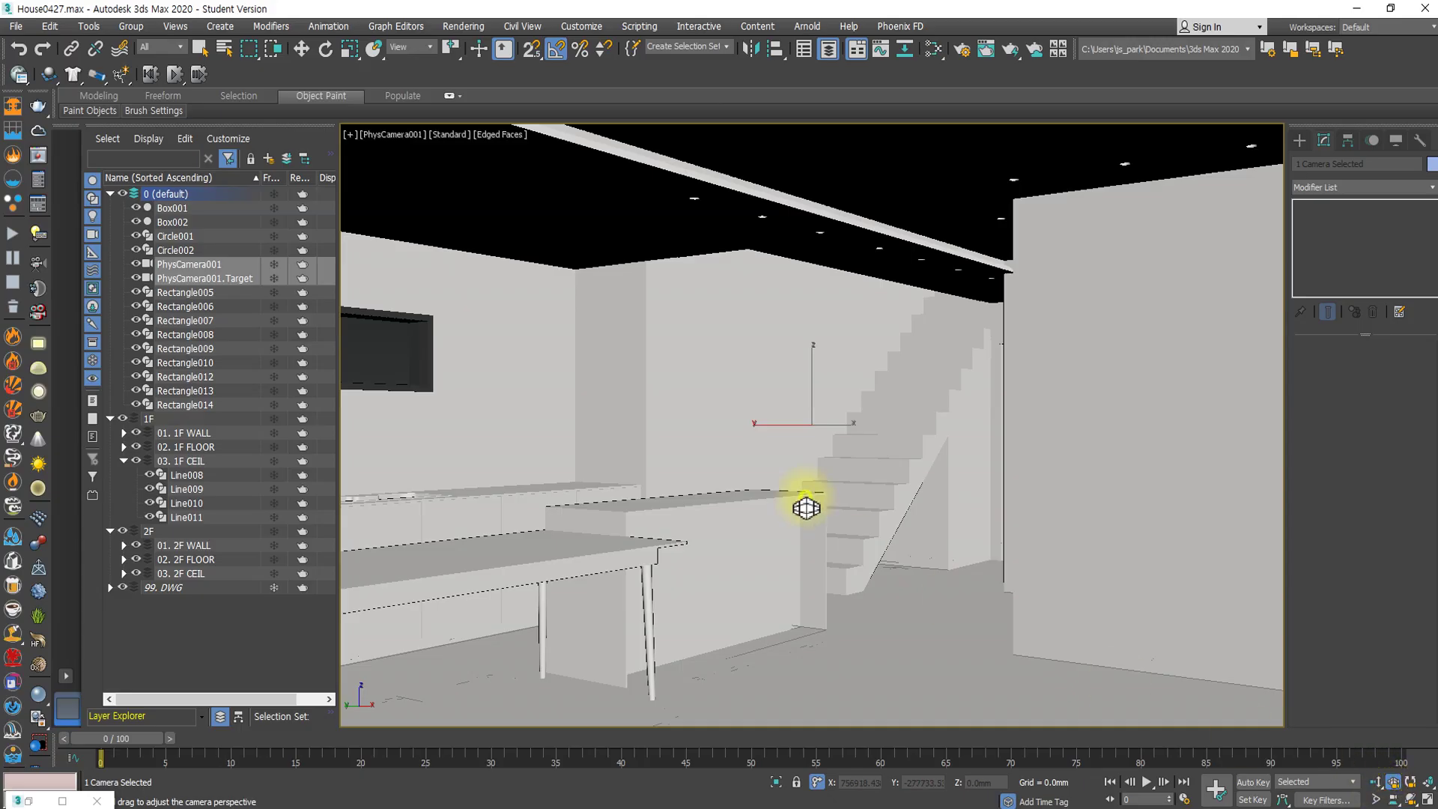
left_click_drag(802, 497, 672, 524)
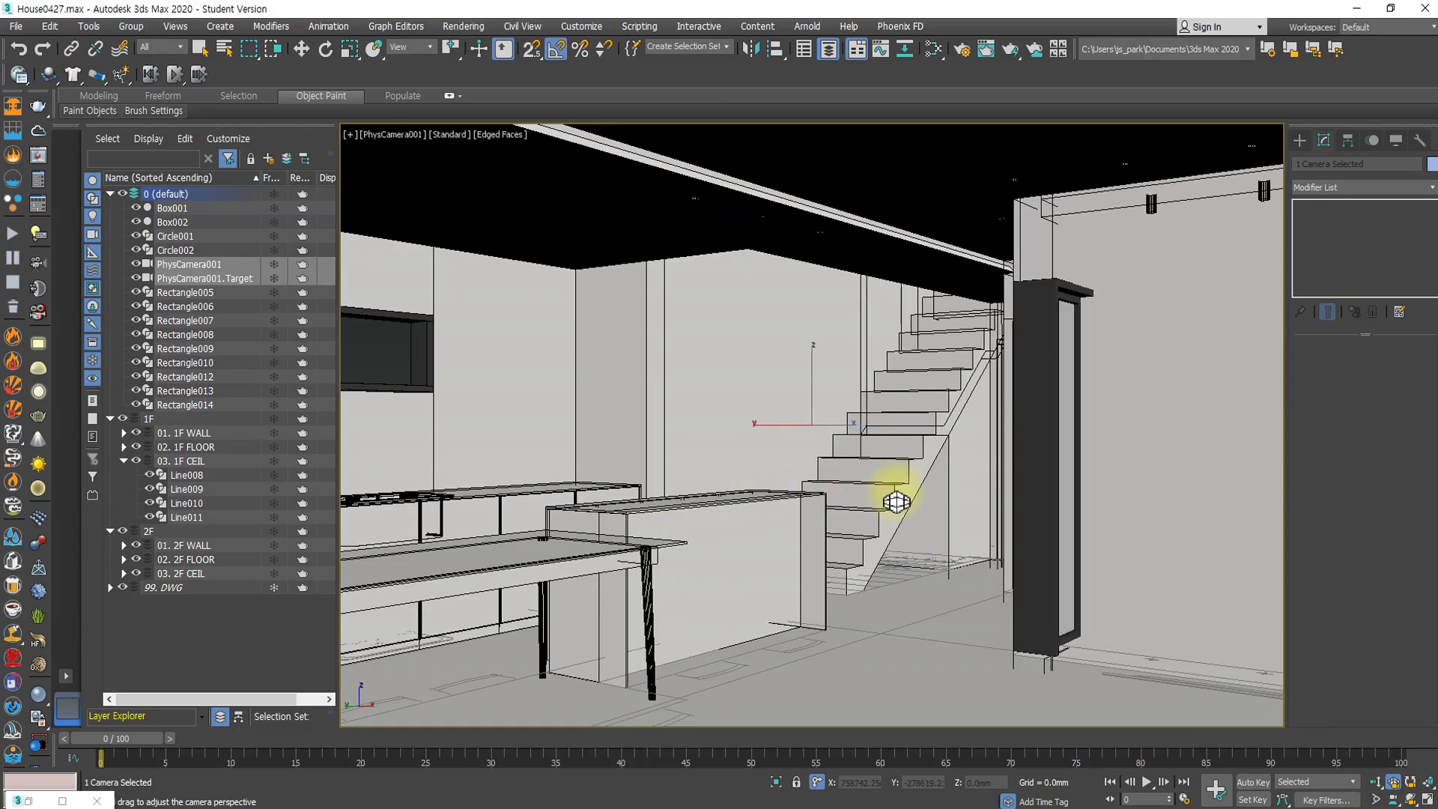
left_click(1412, 783)
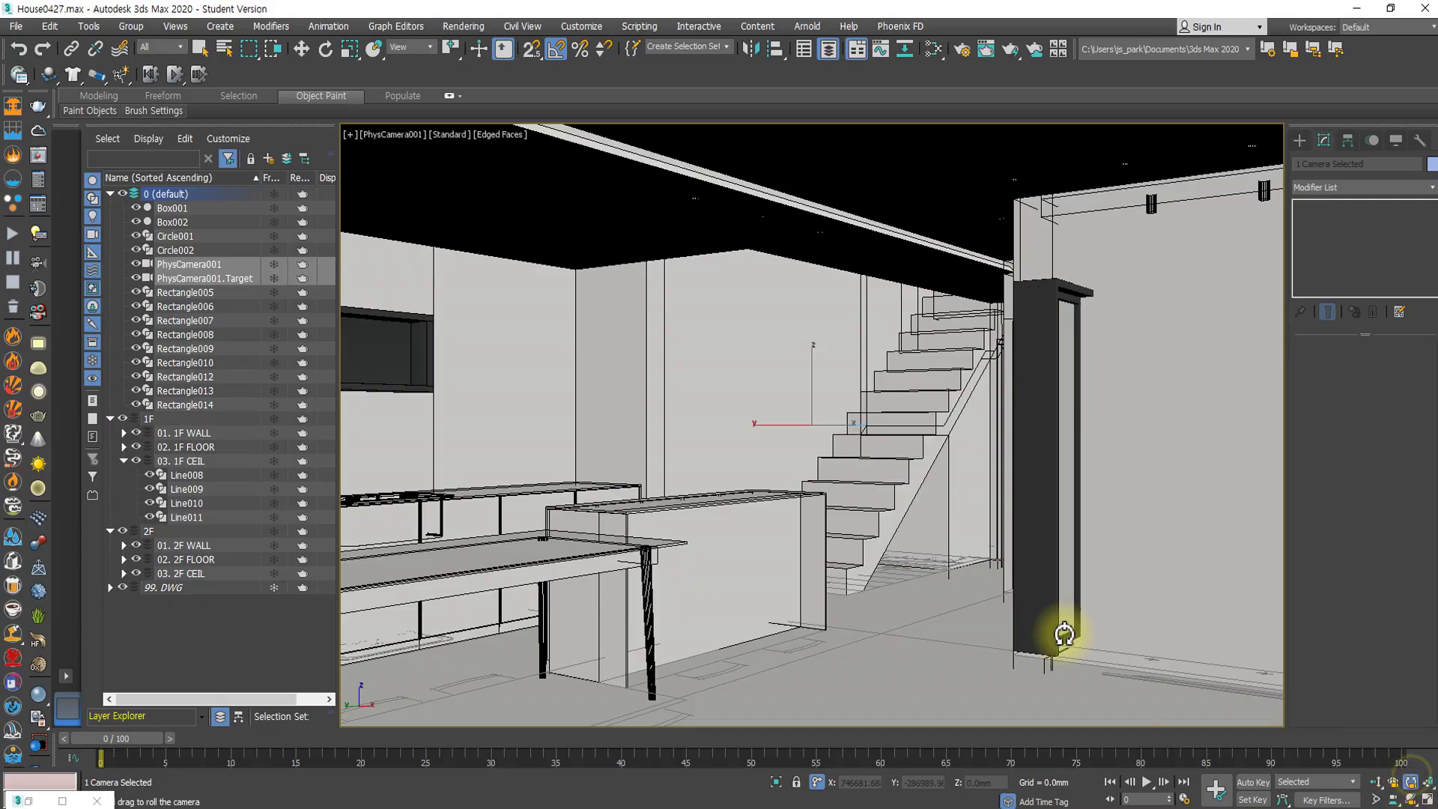
mouse_move(906, 536)
left_mouse_down()
mouse_move(890, 535)
mouse_move(928, 533)
left_mouse_up()
left_click(1411, 799)
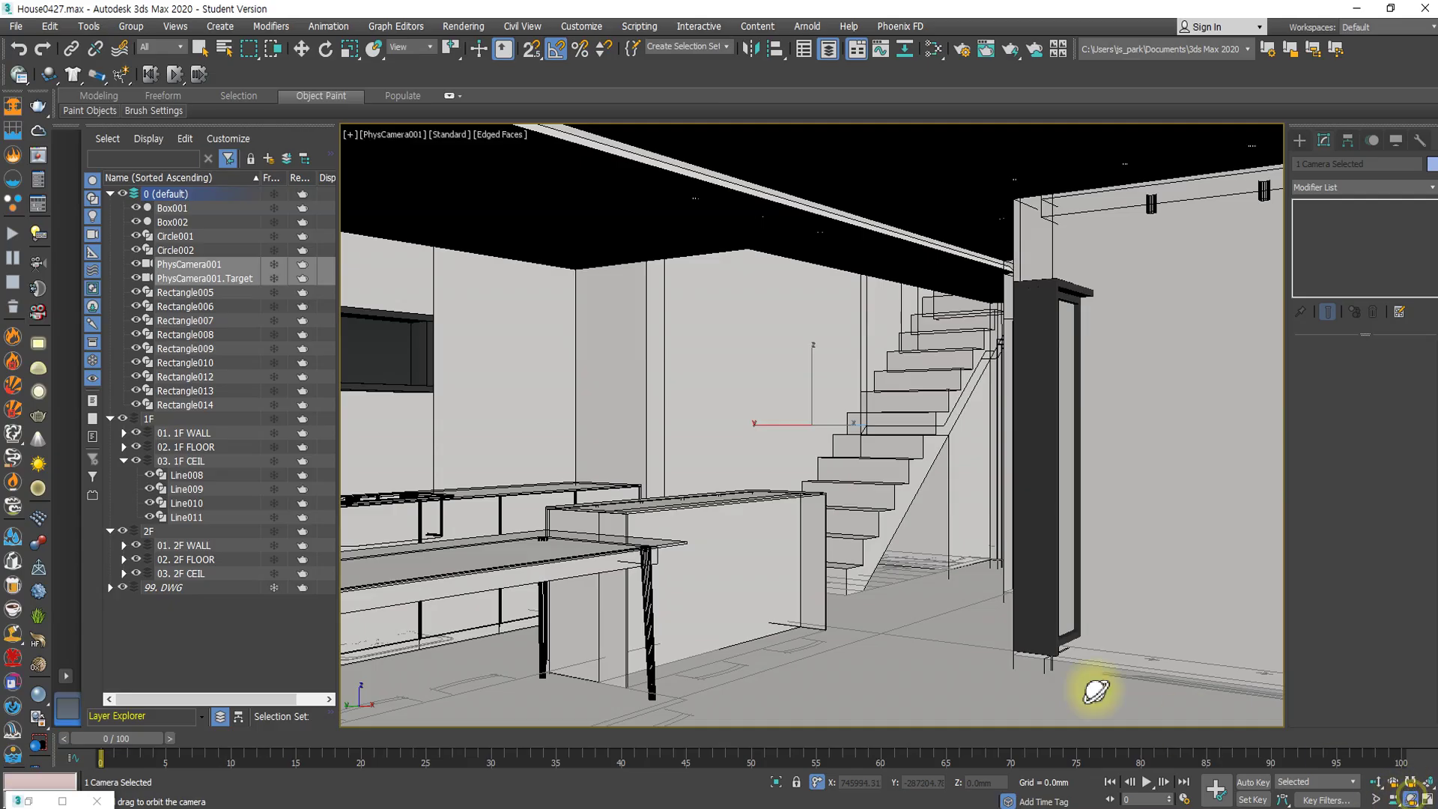
mouse_move(833, 555)
left_mouse_down()
mouse_move(861, 554)
mouse_move(793, 557)
mouse_move(837, 555)
left_mouse_up()
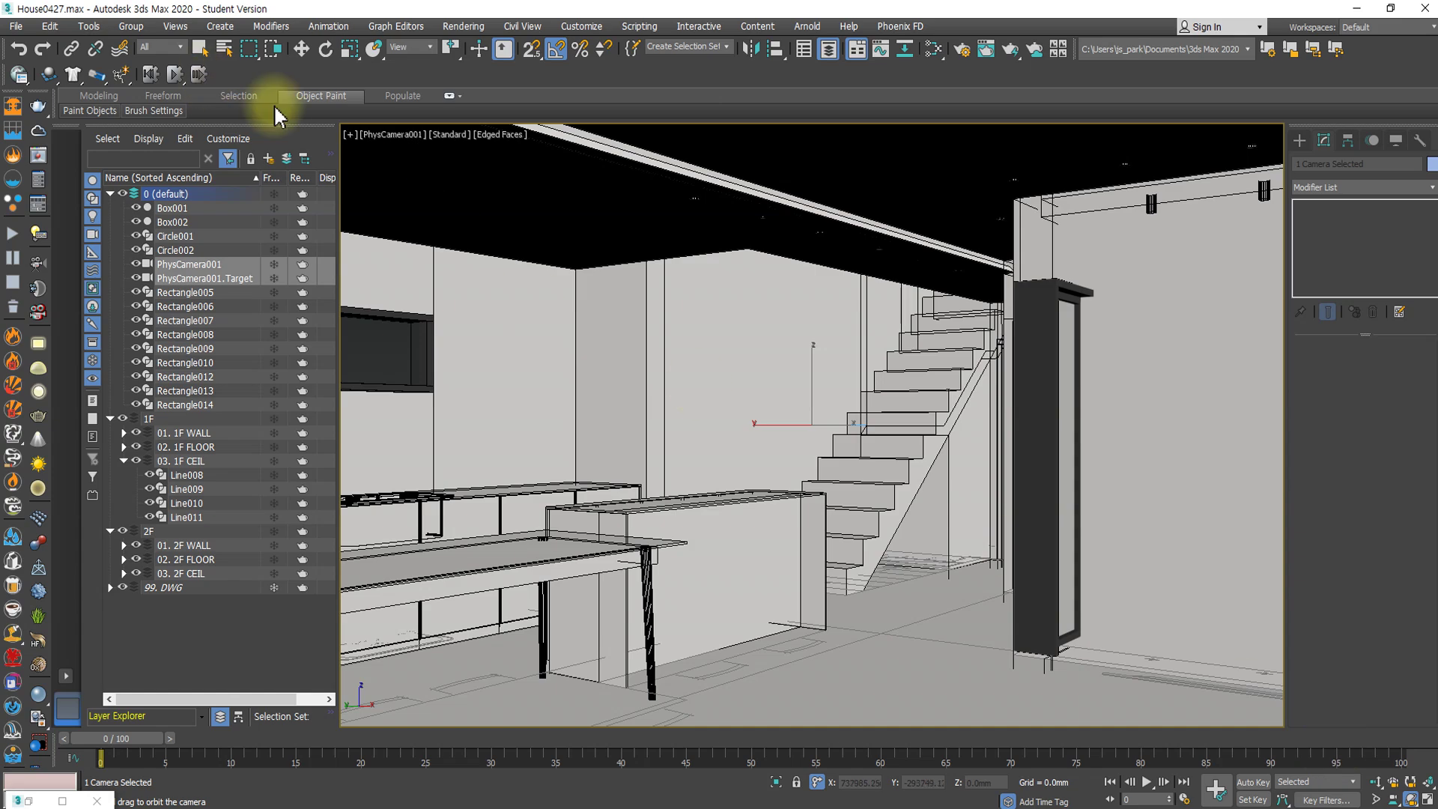
right_click(465, 183)
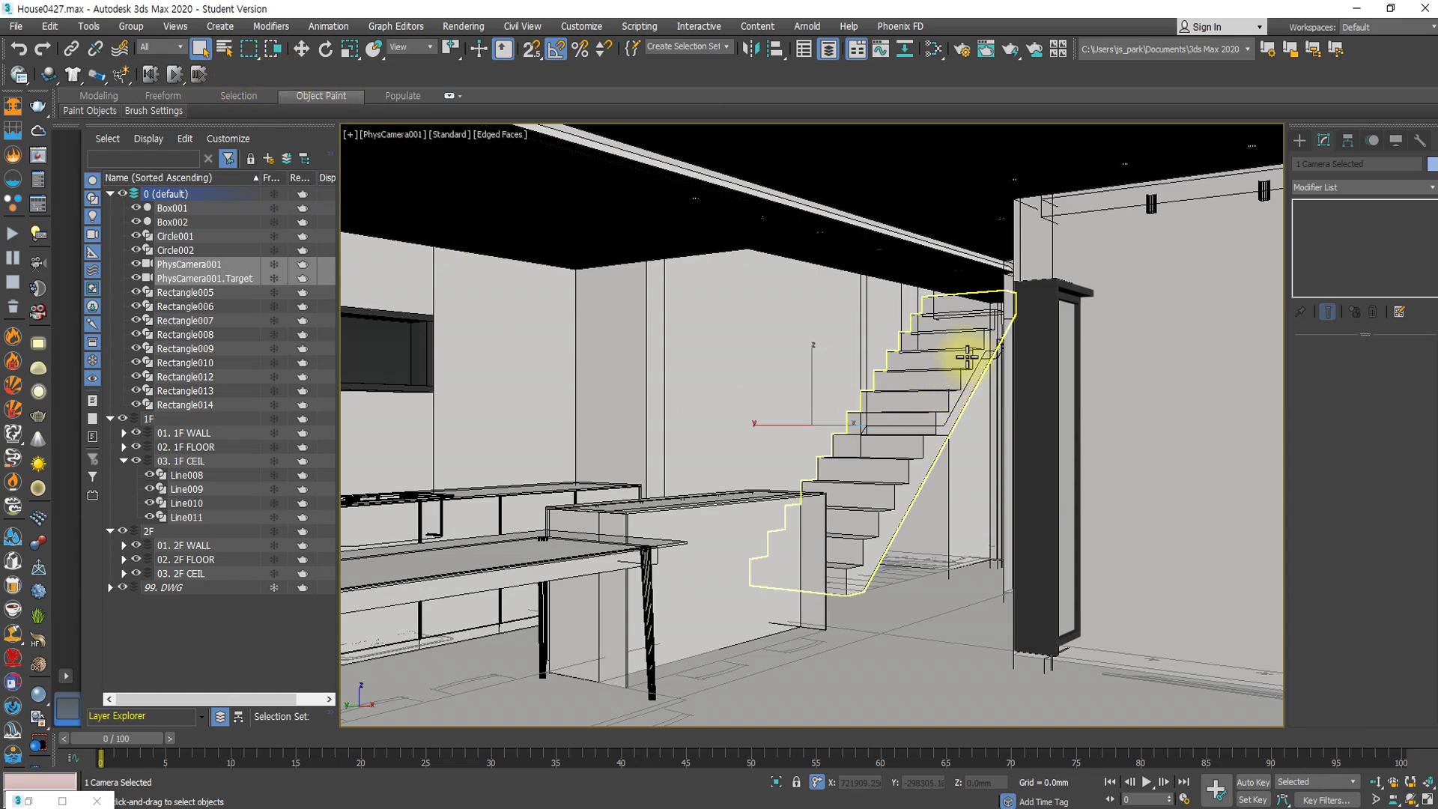
Move the camera target in the wireframe top view to the end of the staircase beside the washroom.
left_click(1049, 250)
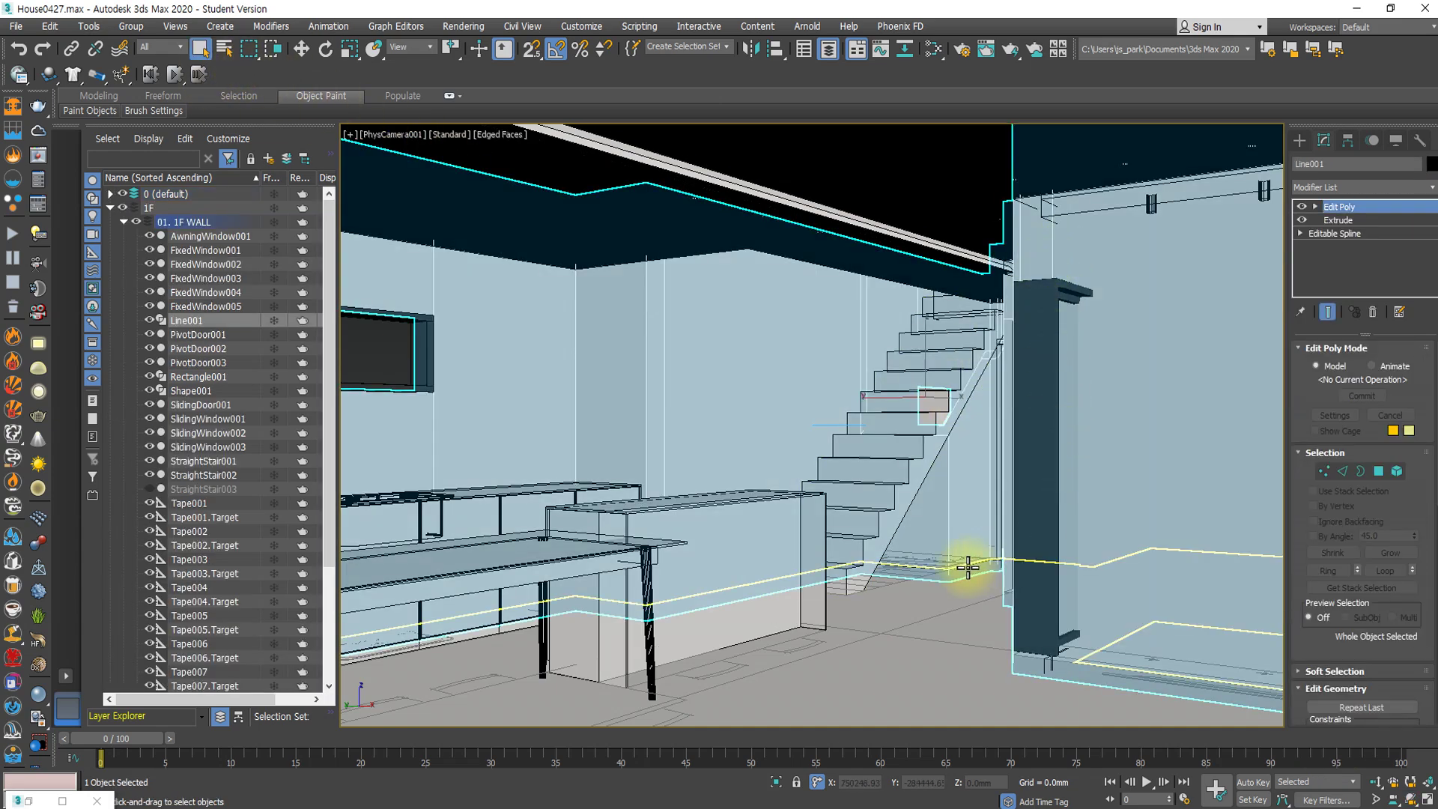
left_click(967, 568)
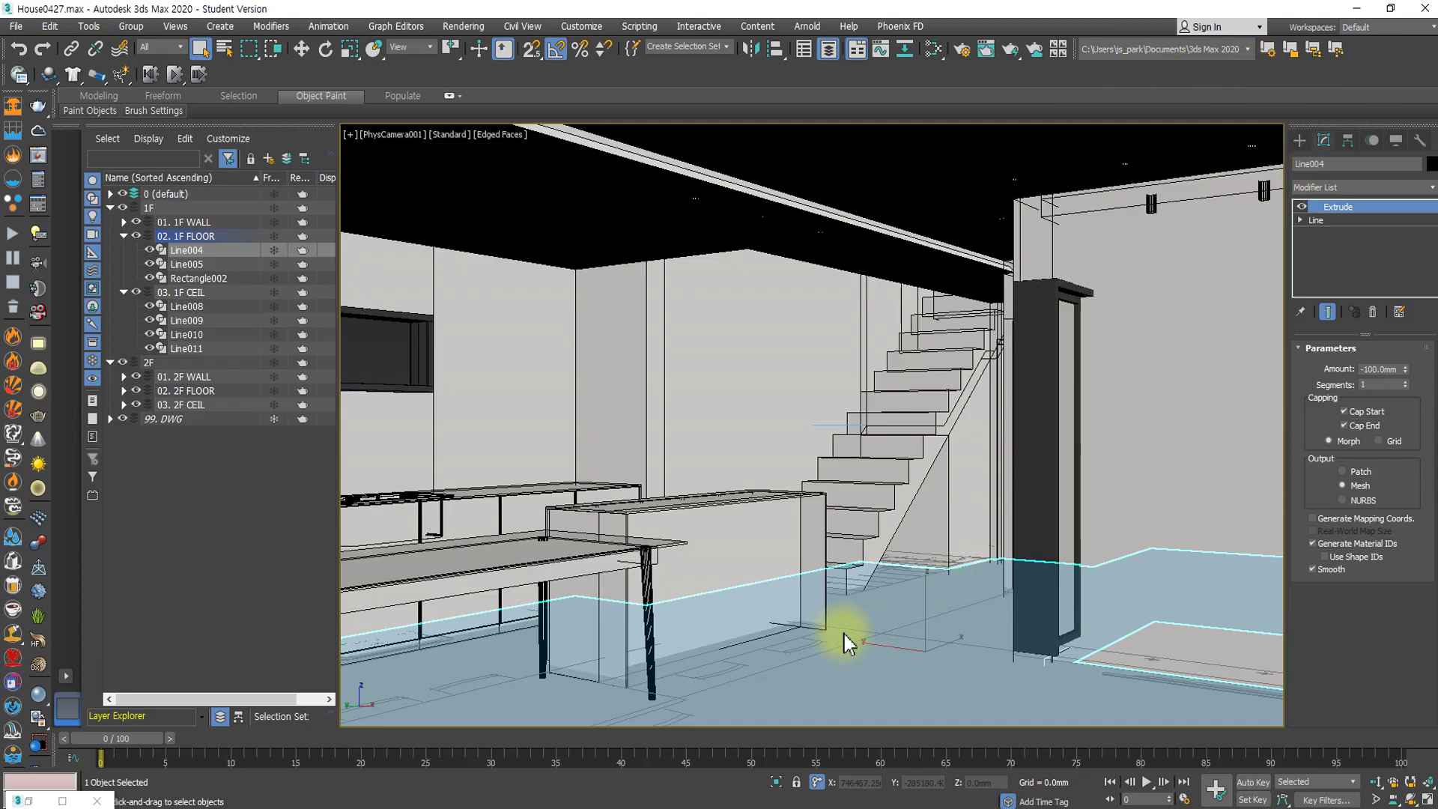
key("t")
key("F3")
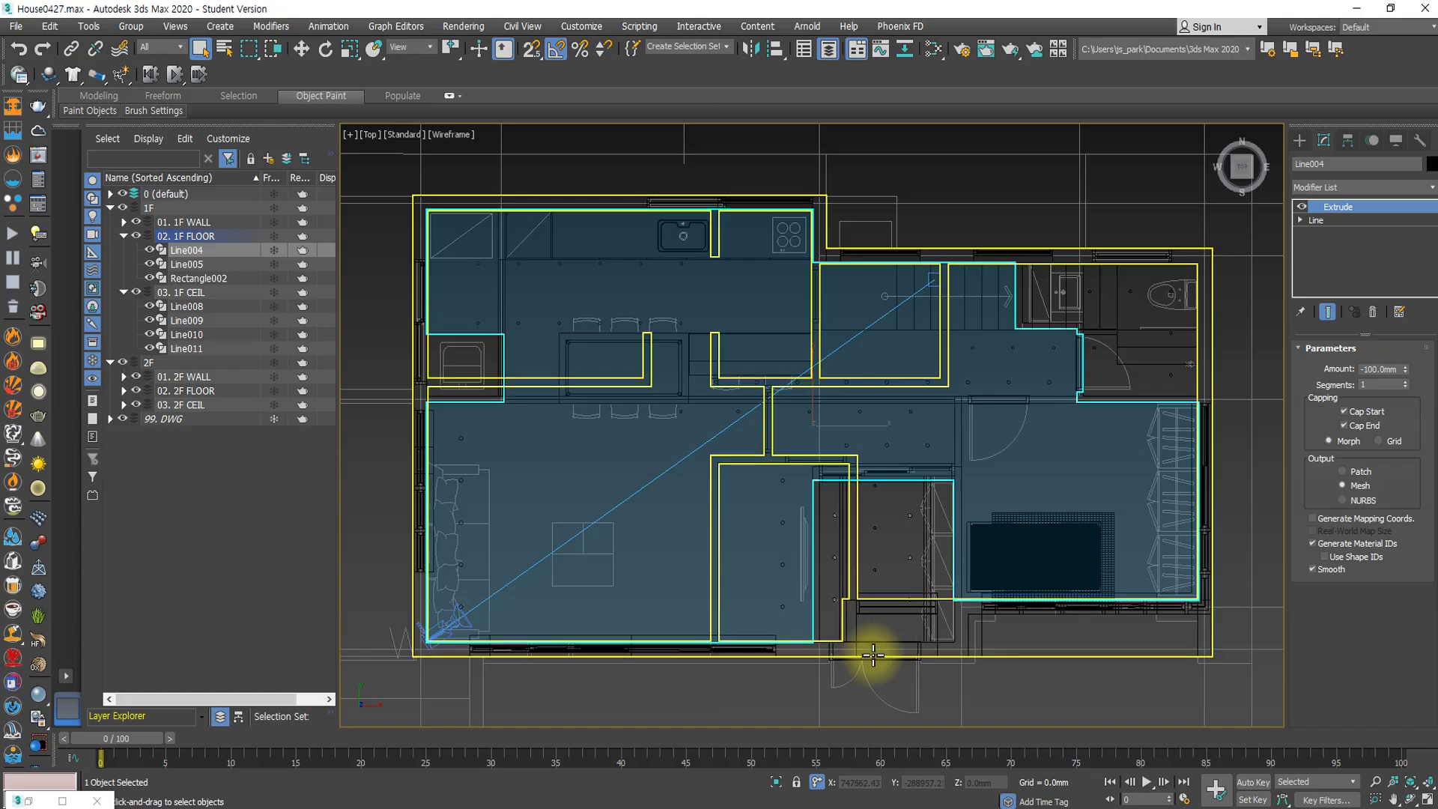
left_click(930, 276)
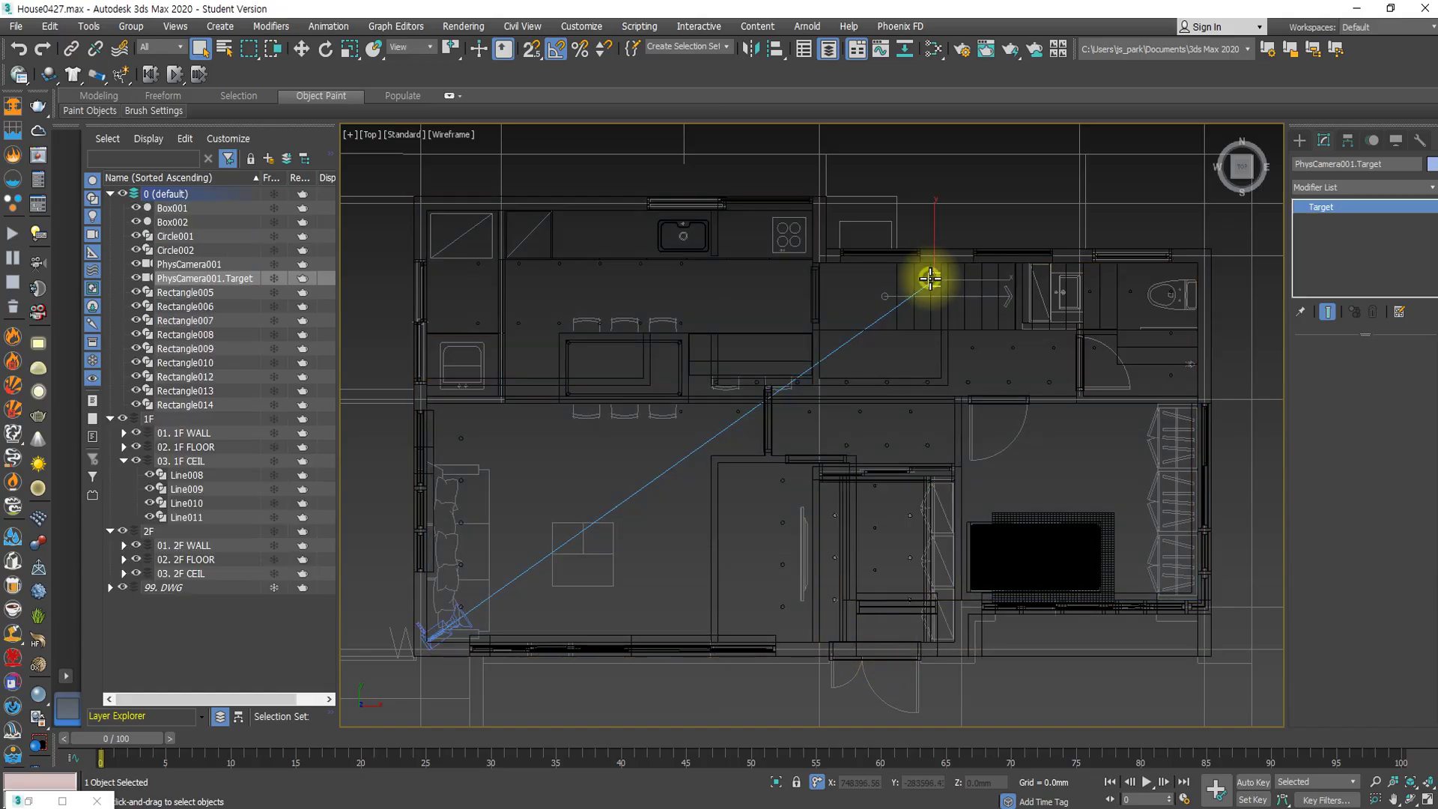
key("w")
left_click_drag(956, 254, 1030, 292)
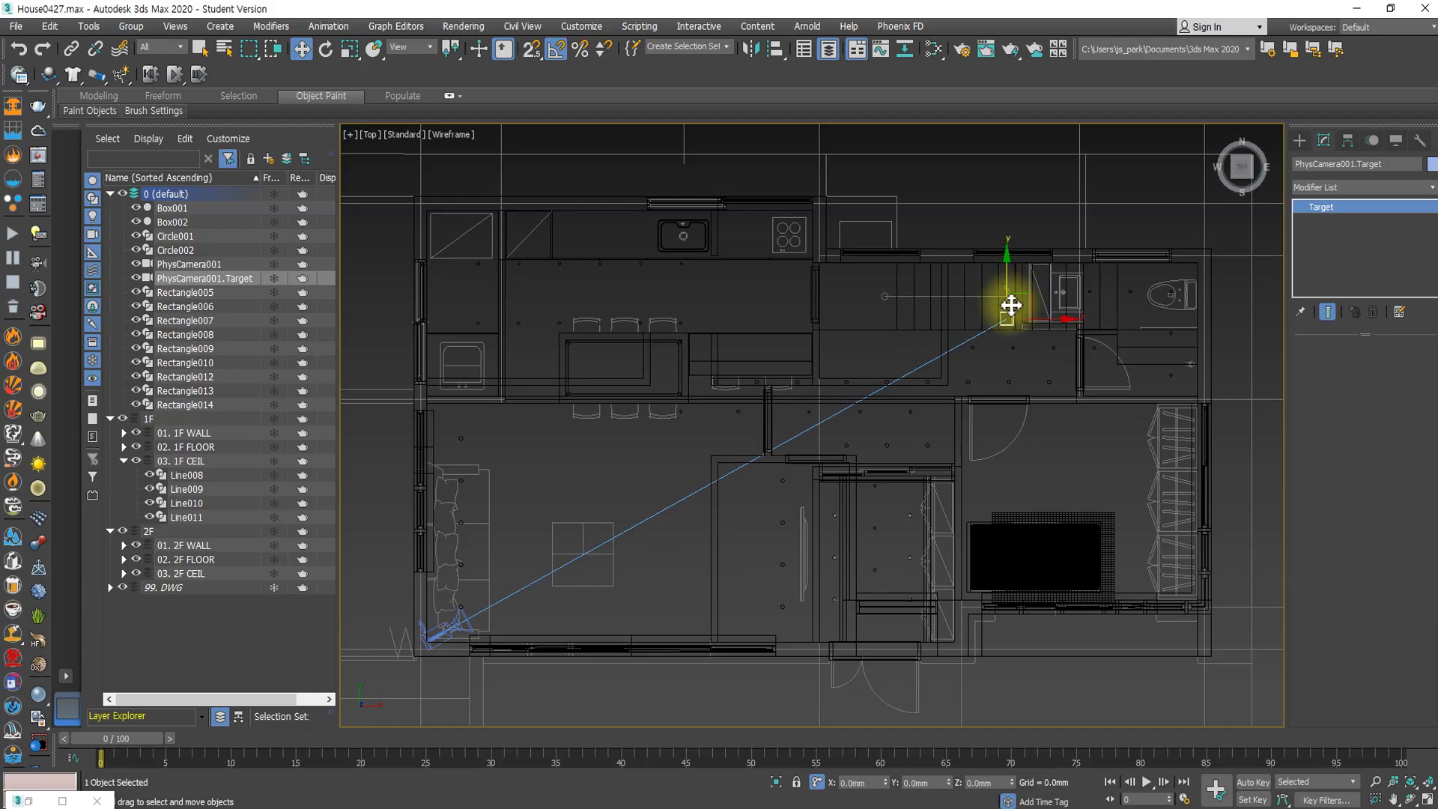
Move the camera slightly inward from the living-room corner and check the first-floor wall in the shaded camera view.
left_click(438, 644)
scroll(437, 640, "up", 2)
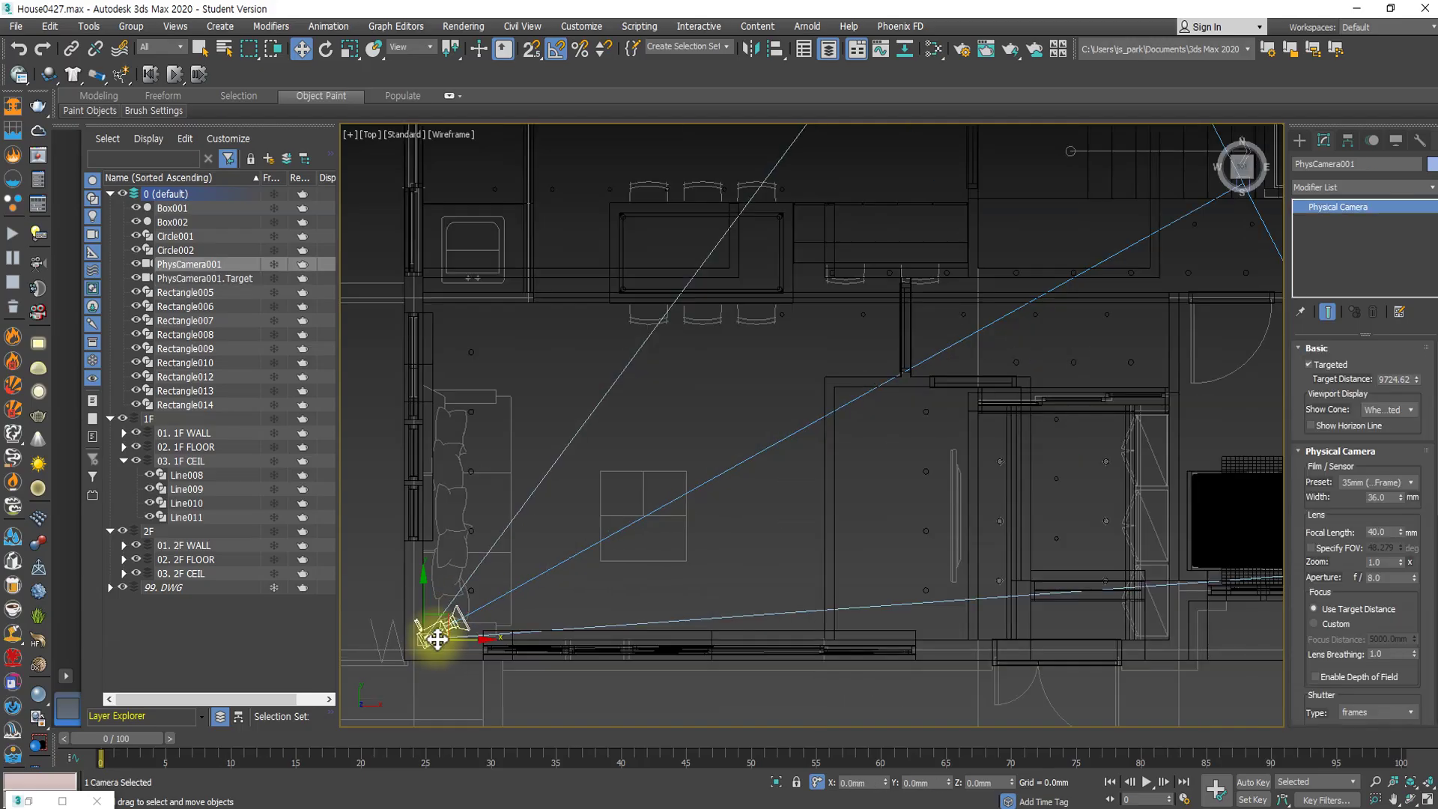
left_click_drag(445, 614, 452, 610)
key("c")
key("F3")
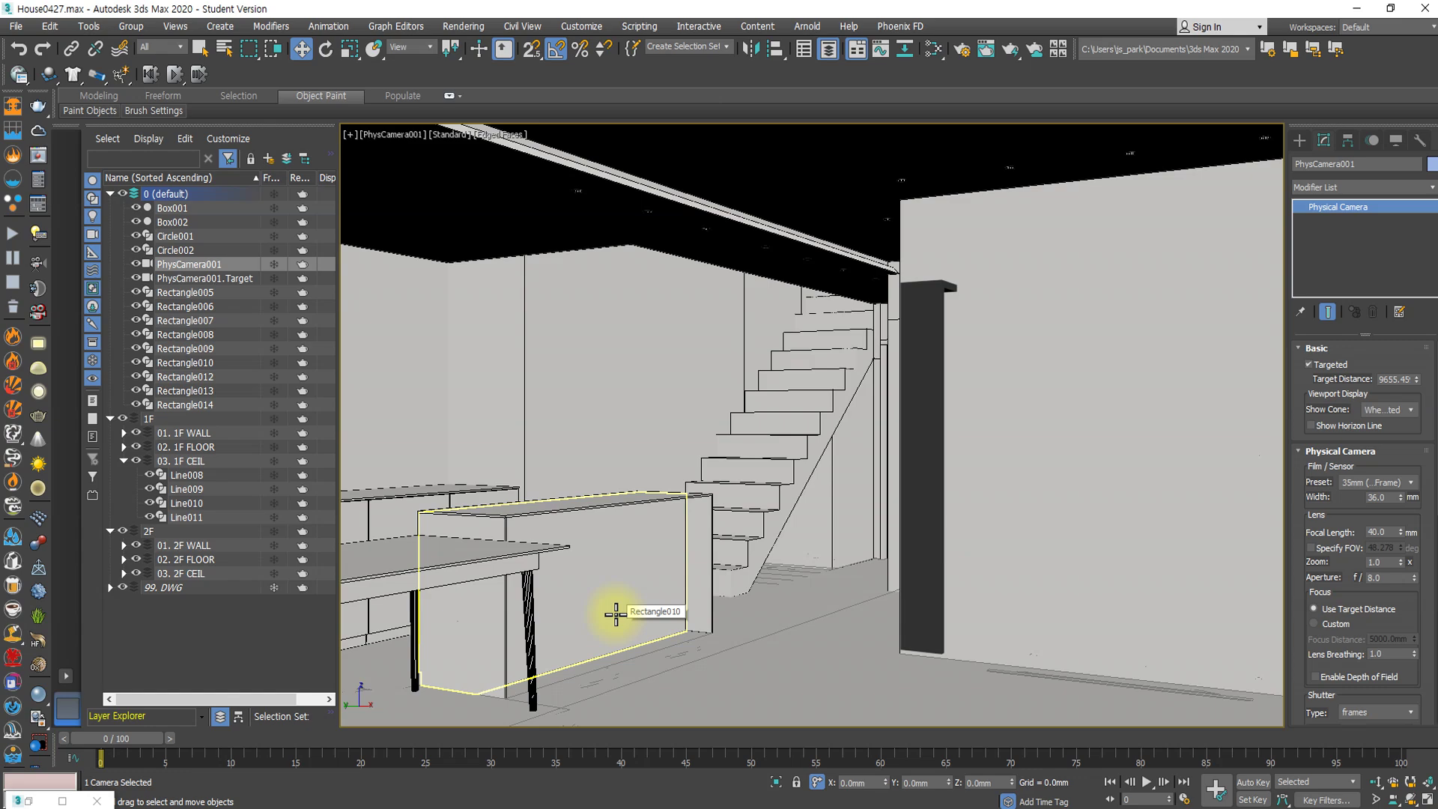
left_click(952, 506)
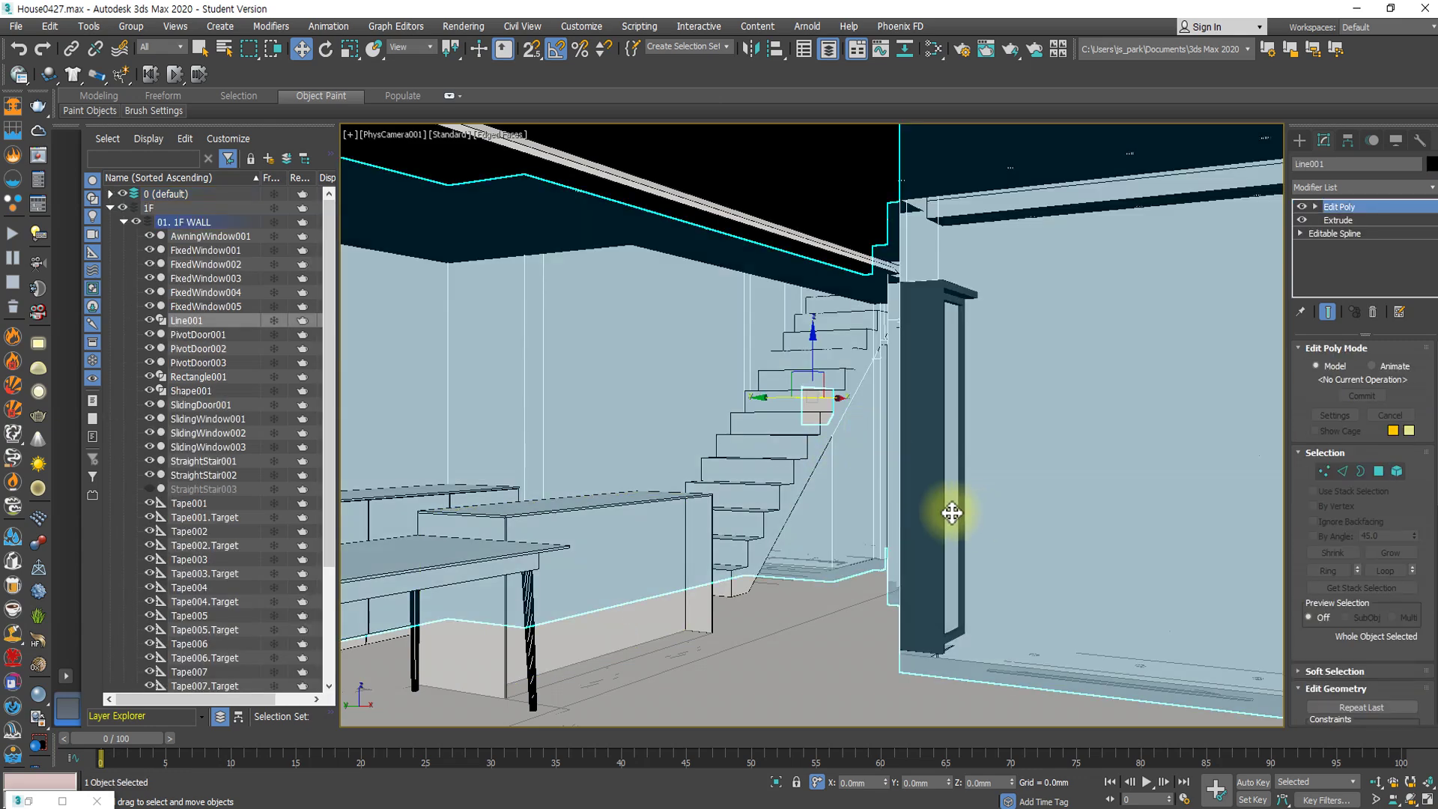